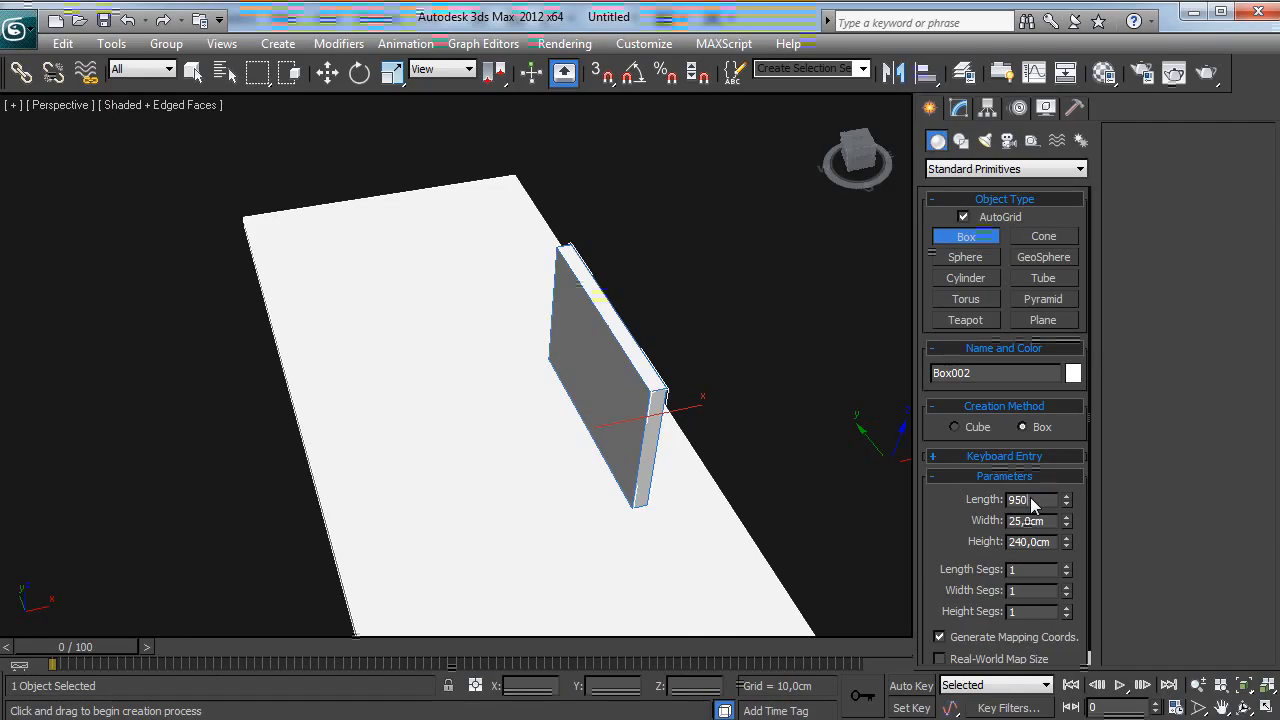
Step: Move the upright wall box onto the long edge of the floor slab, close to the slab's corner
key(w)
middle_drag(625, 400, 443, 377)
scroll(597, 346, down, 5)
scroll(443, 377, up, 2)
drag(492, 417, 629, 411)
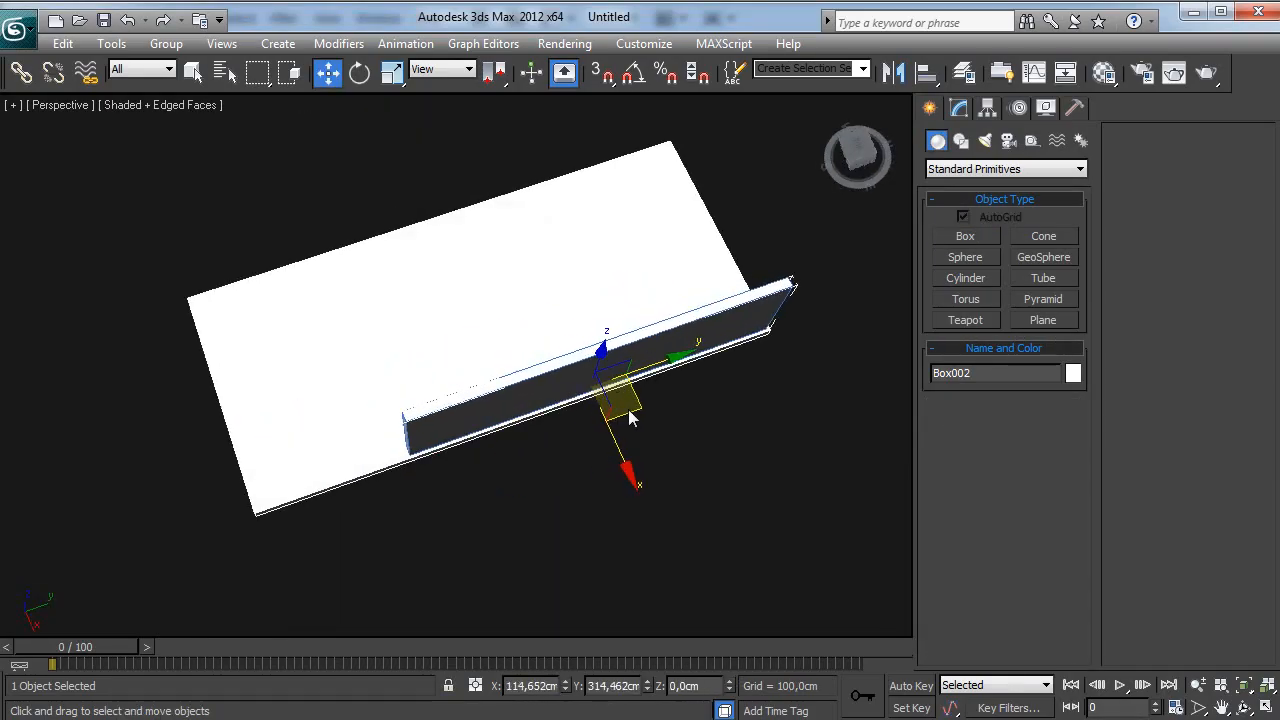
scroll(629, 412, up, 4)
alt+middle_drag(663, 400, 760, 374)
drag(790, 238, 797, 232)
Step: Adjust the wall box along the Y axis to align its end with the slab's short edge
alt+middle_drag(755, 291, 258, 336)
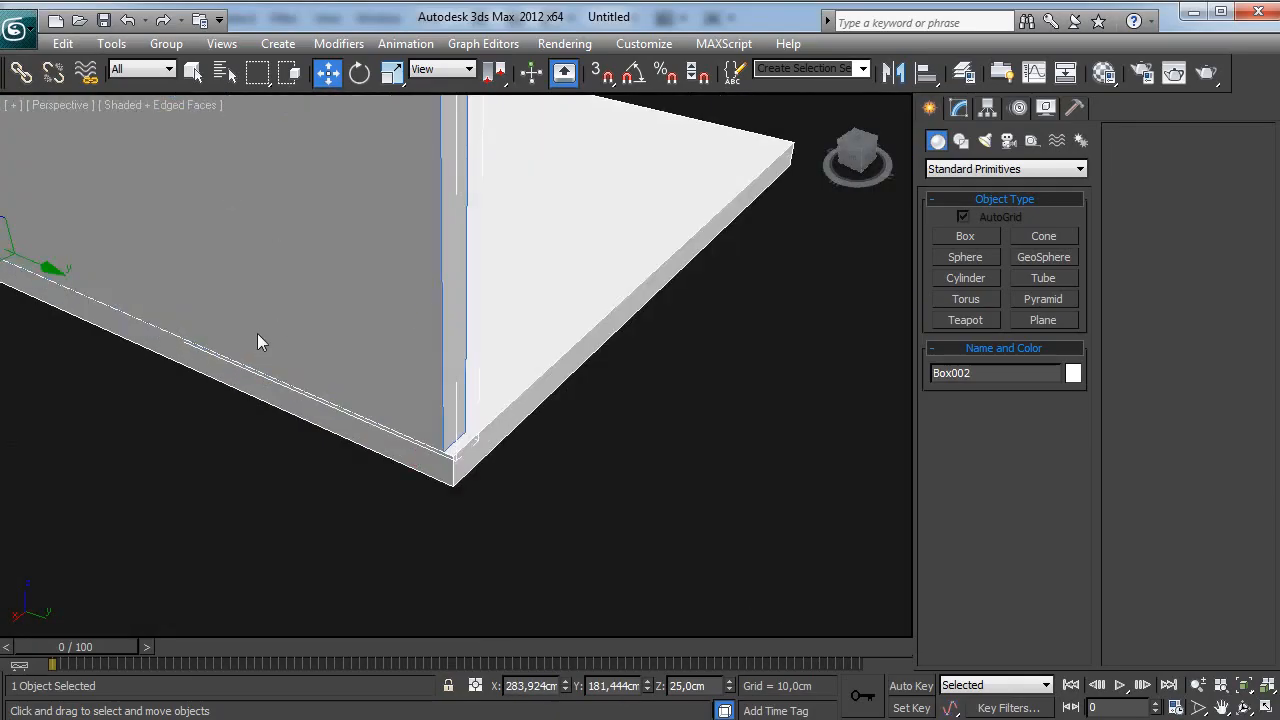
drag(46, 286, 56, 268)
alt+middle_drag(78, 295, 460, 399)
scroll(390, 321, down, 5)
scroll(578, 327, up, 3)
scroll(524, 402, down, 2)
scroll(527, 402, up, 2)
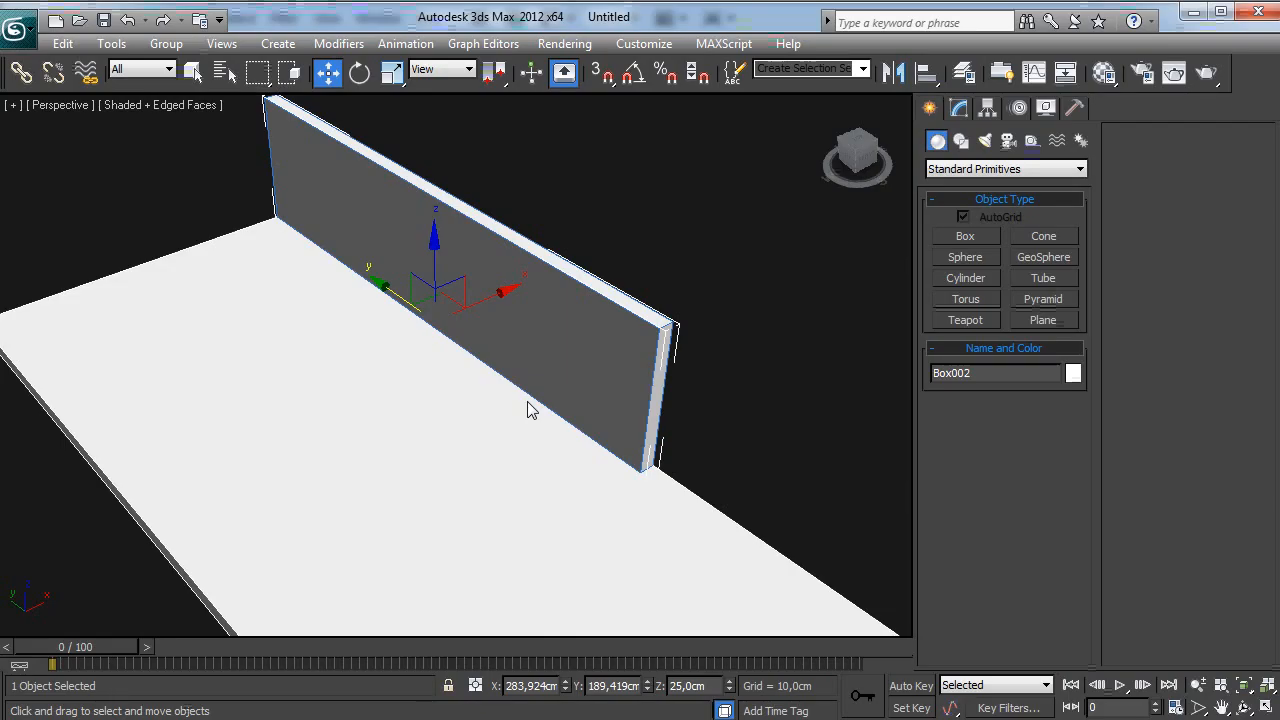
Step: Convert the wall box to an Editable Poly
click(958, 107)
right_click(636, 280)
click(687, 294)
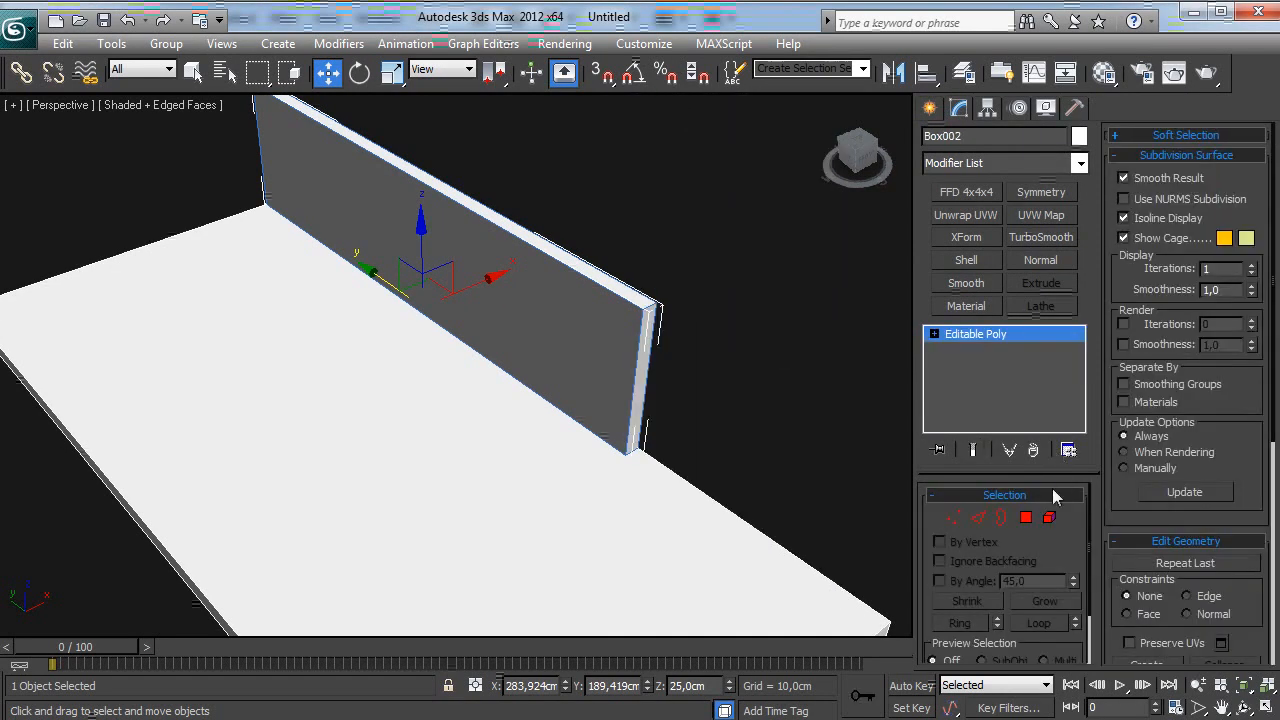
Step: Extrude the wall's top polygon upward by 40 cm and apply it, keeping the extrusion settings open
click(638, 303)
middle_drag(638, 303, 660, 362)
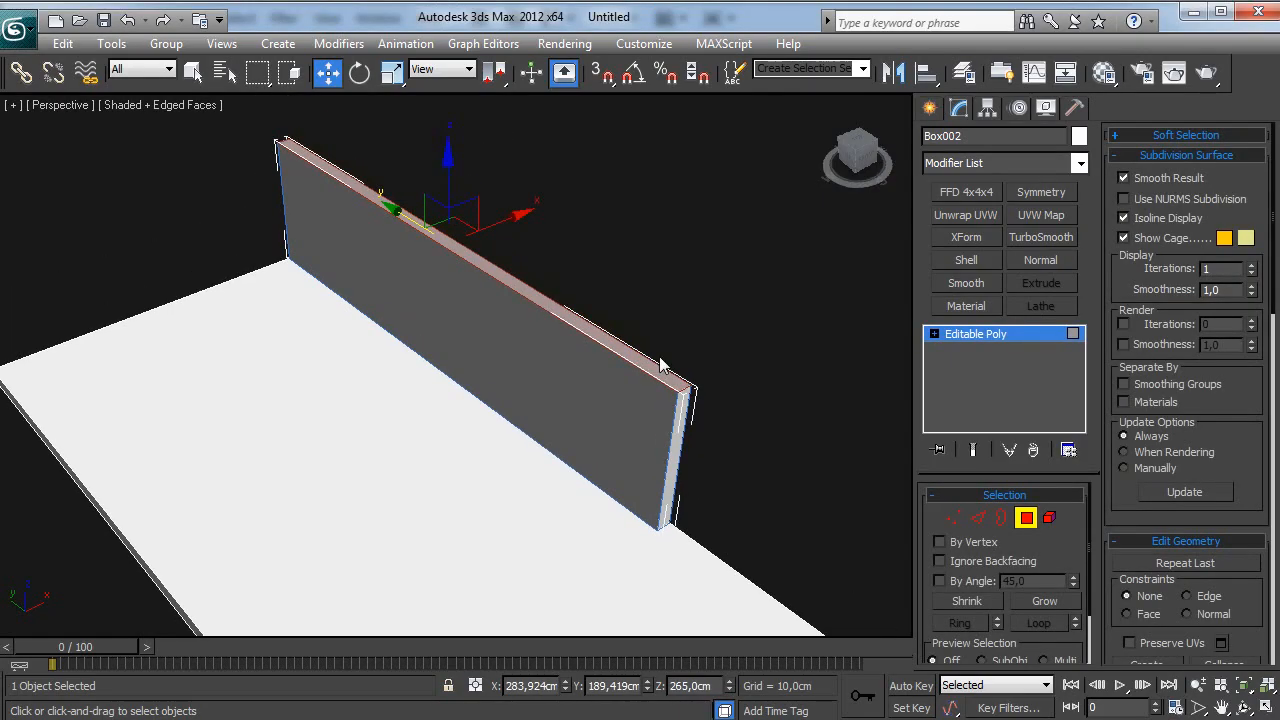
right_click(653, 350)
click(450, 407)
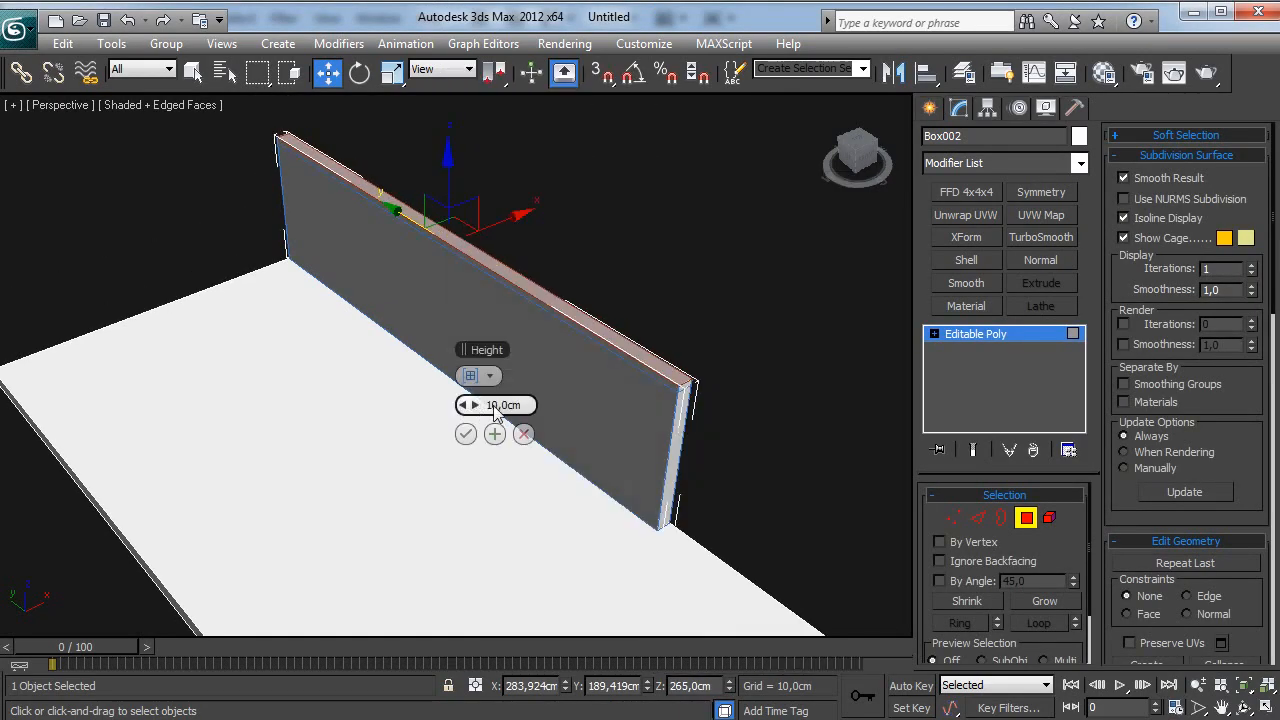
text(40)
key(Return)
click(494, 434)
Step: Extrude the inward-facing side polygon of the wall's top strip by 340 cm across the slab
click(611, 346)
alt+middle_drag(611, 346, 604, 402)
middle_drag(656, 446, 700, 368)
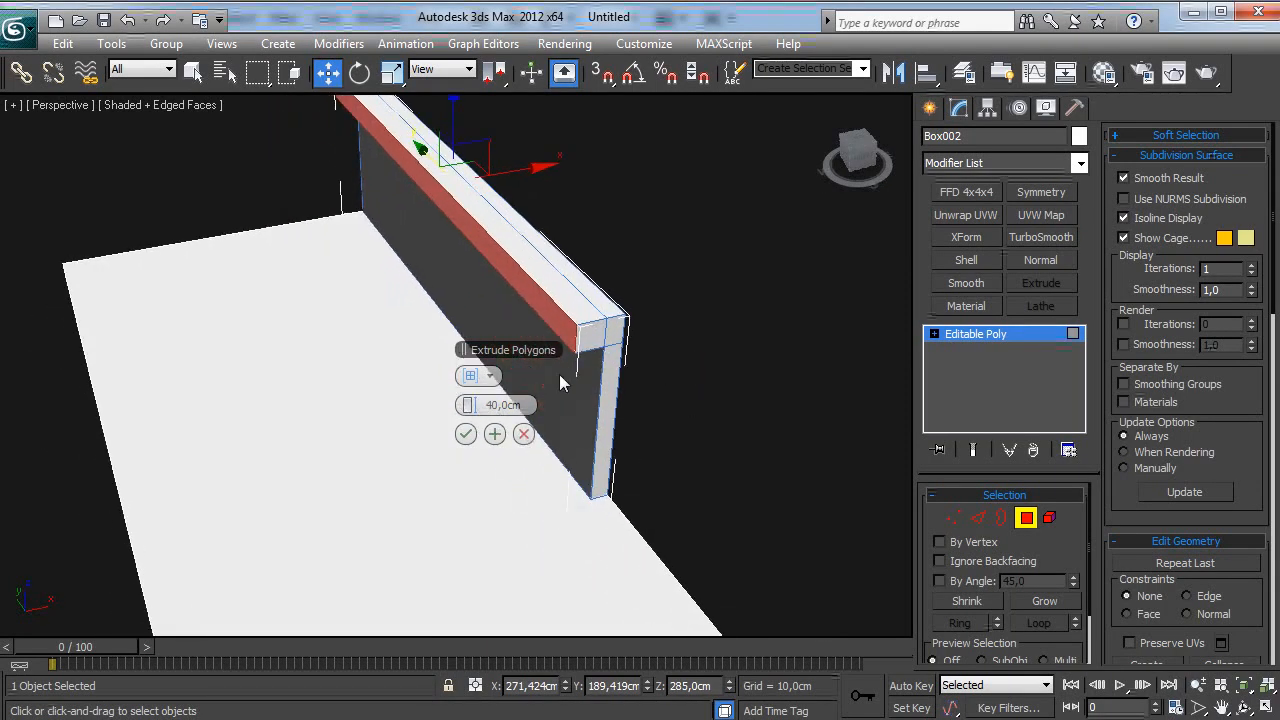
click(517, 415)
text(340)
key(Return)
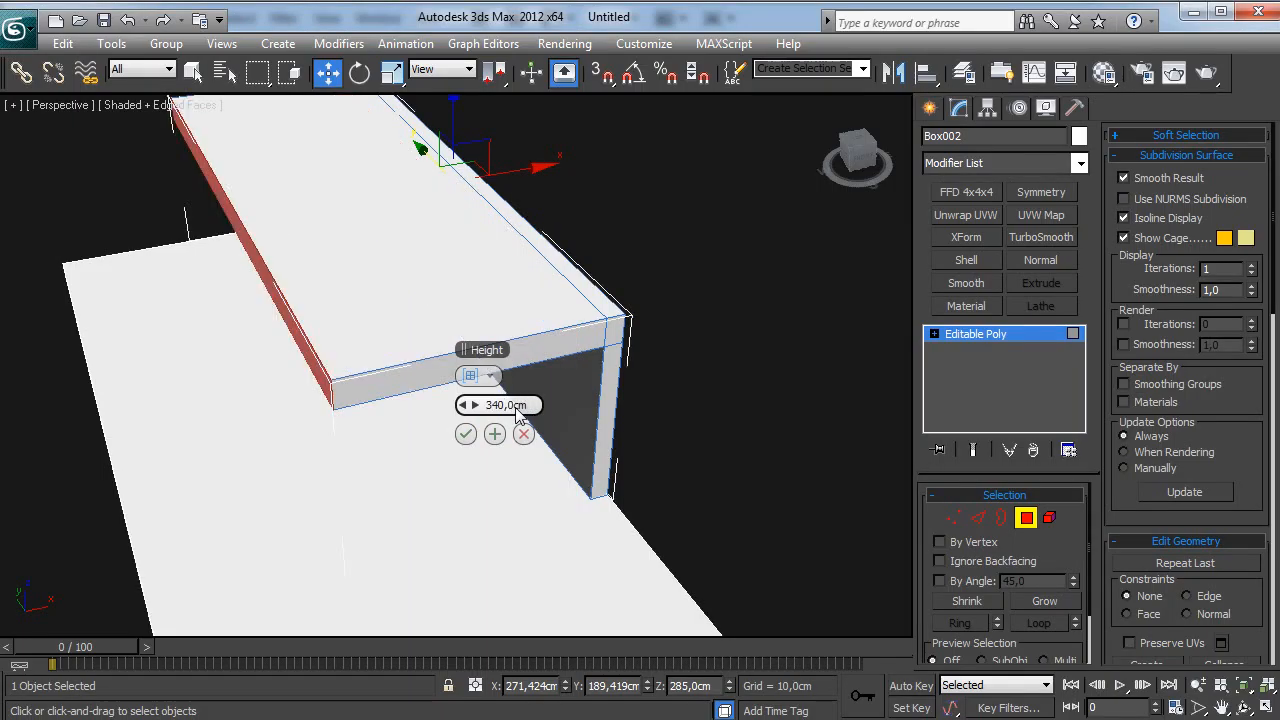
click(494, 433)
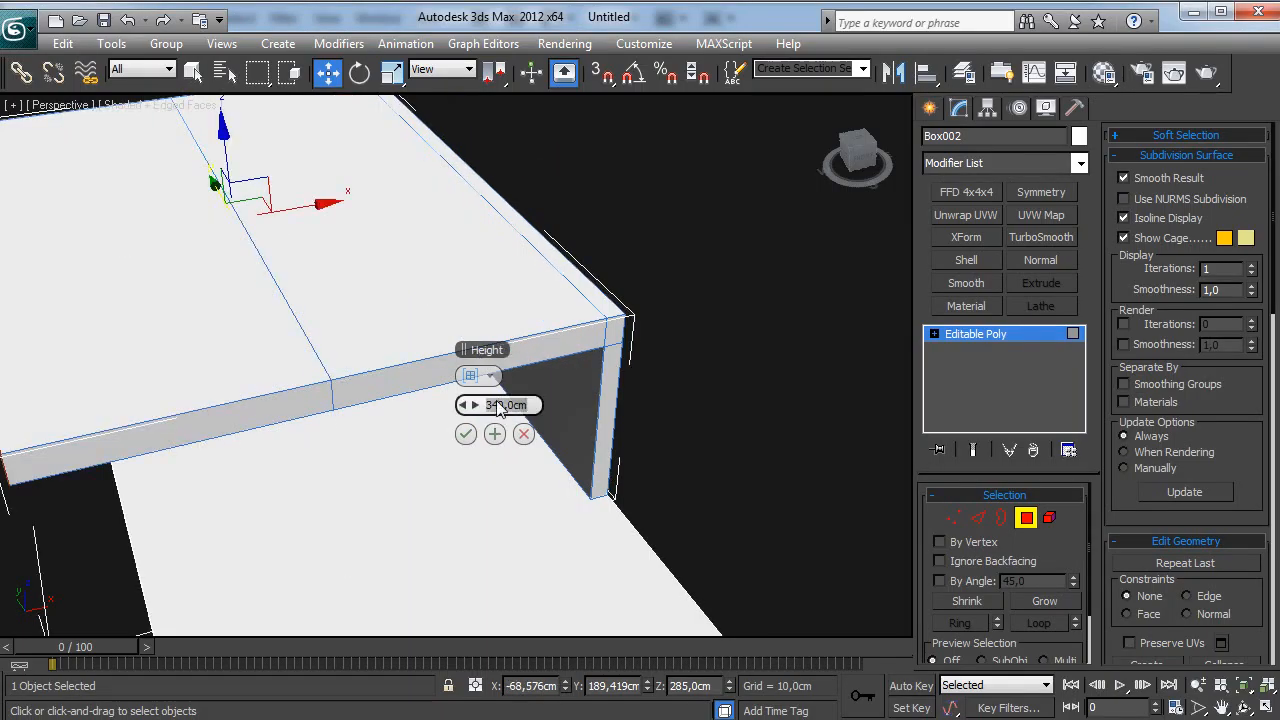
Step: Extrude the free edge face of the upper floor by a further 25 cm for the second wall's thickness
text(25)
key(Return)
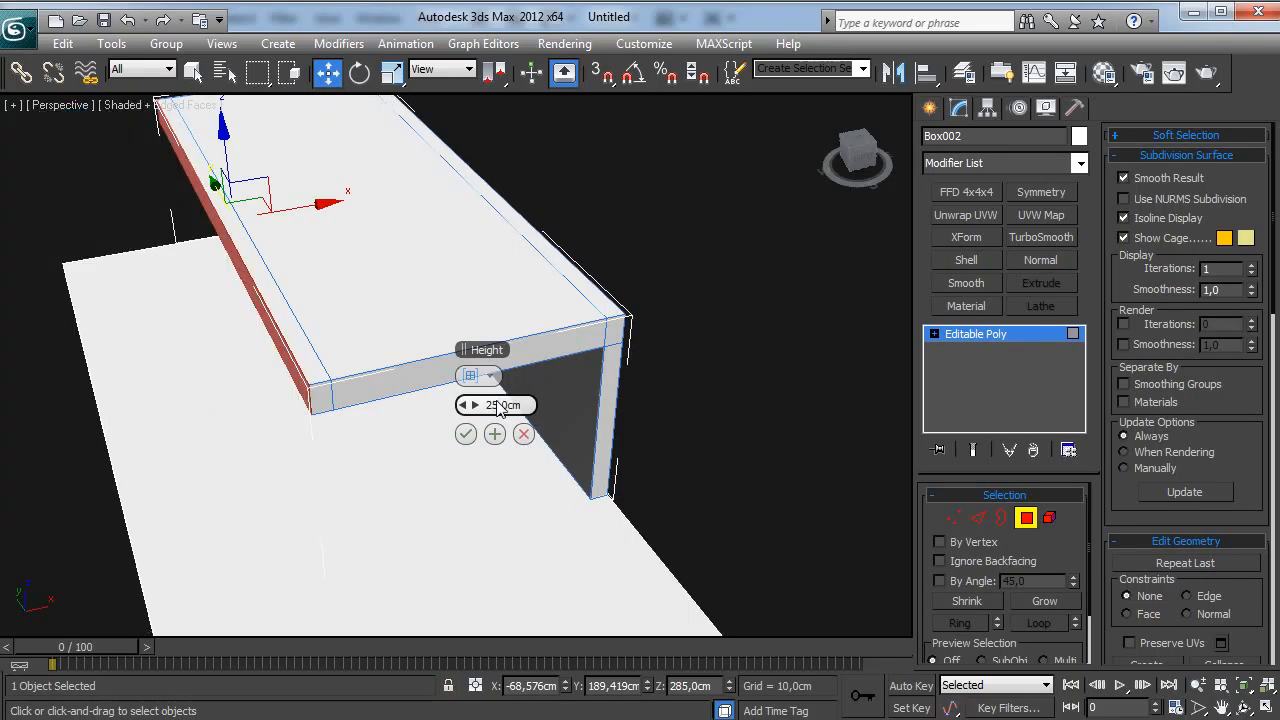
click(465, 435)
alt+middle_drag(294, 263, 430, 172)
right_click(428, 168)
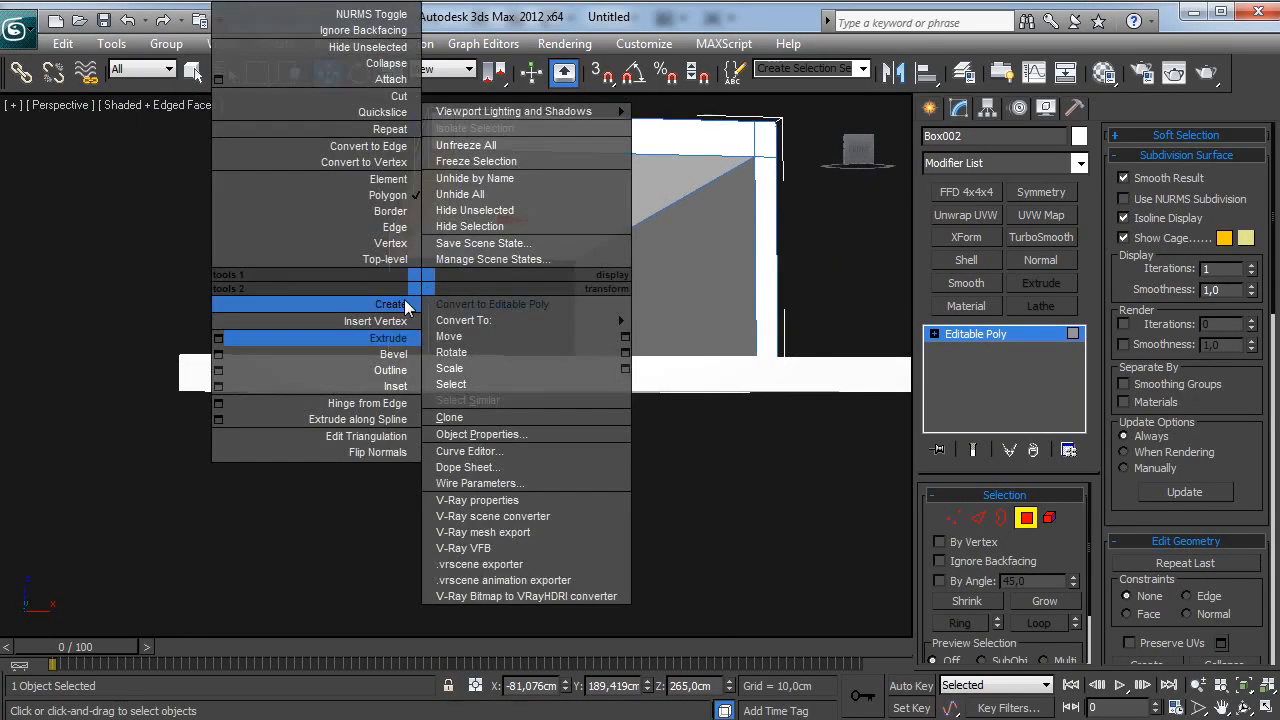
click(217, 340)
double_click(497, 404)
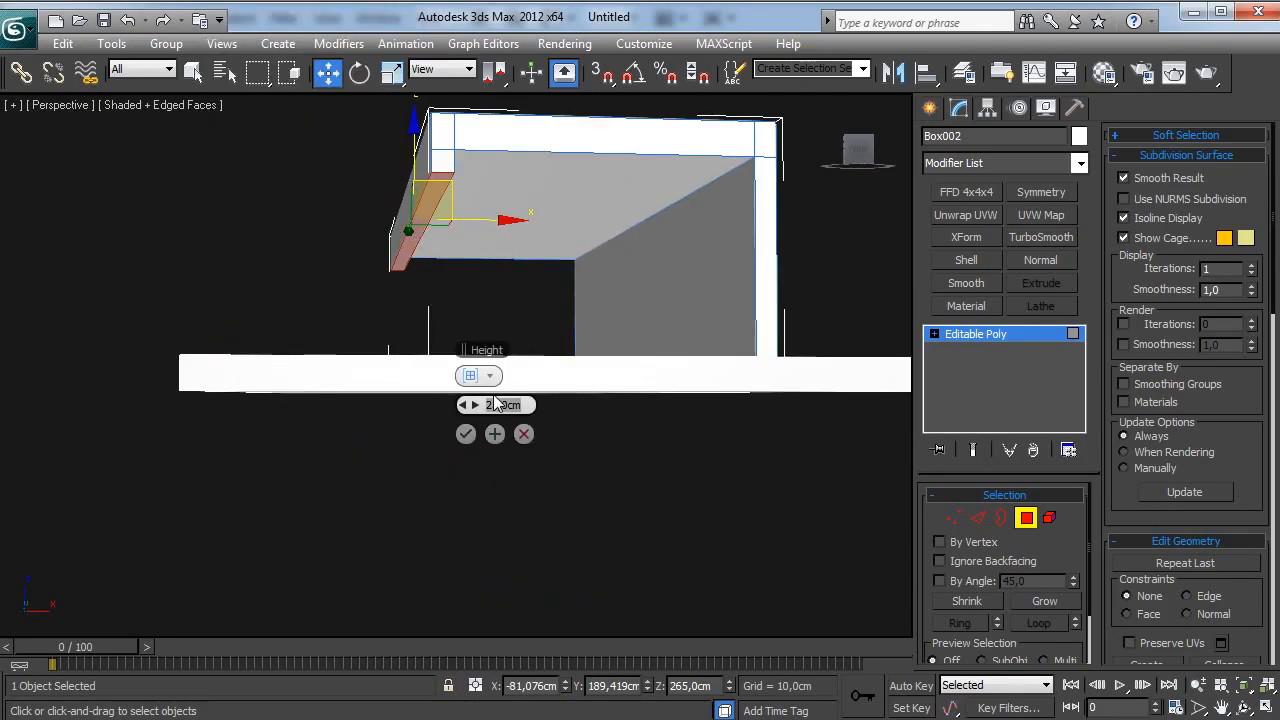
key(Return)
key(ctrl+z)
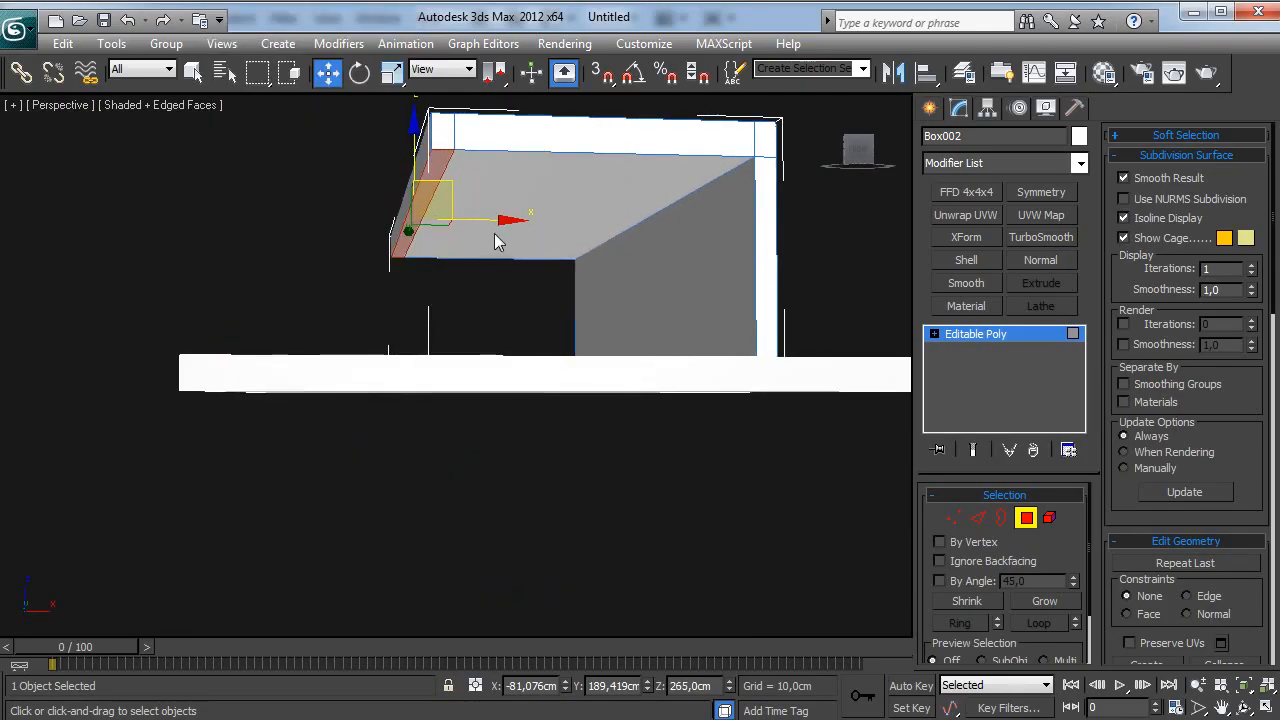
Step: Extrude the underside polygon of the 25 cm outer strip by 240 cm down to the slab as the second wall
right_click(490, 236)
click(285, 338)
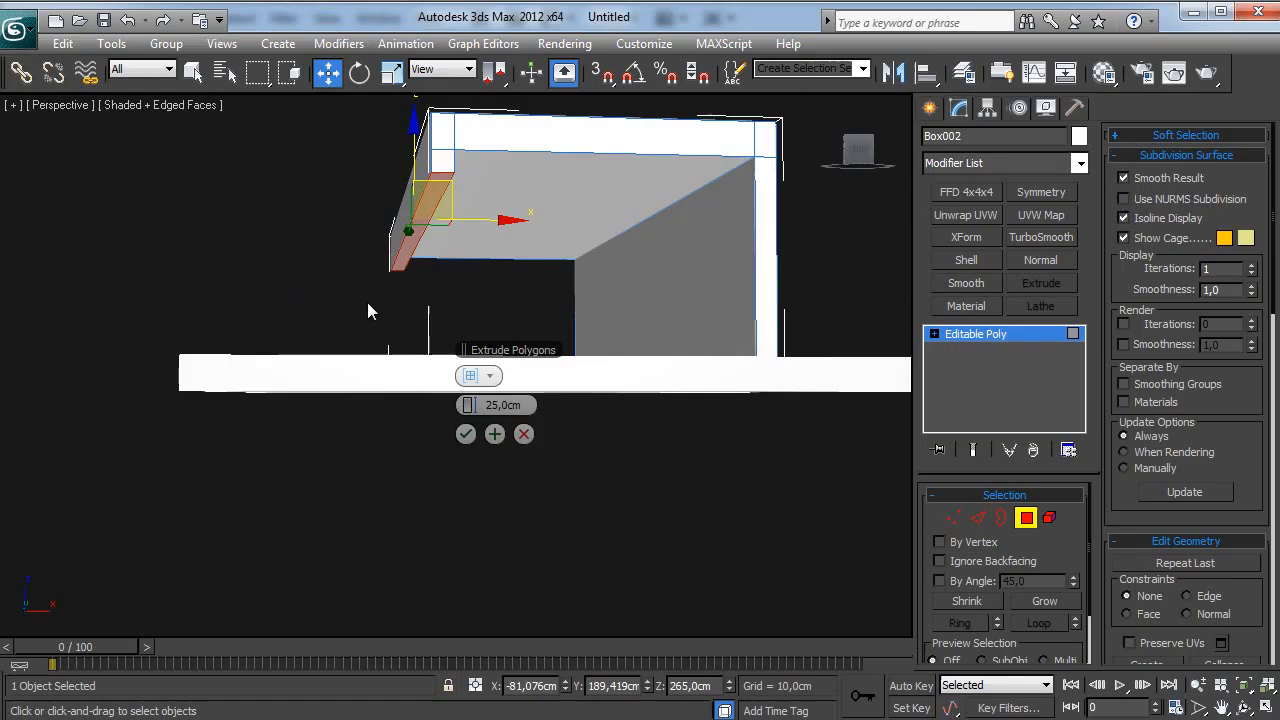
click(500, 405)
text(240)
key(Return)
click(465, 435)
alt+middle_drag(466, 440, 580, 341)
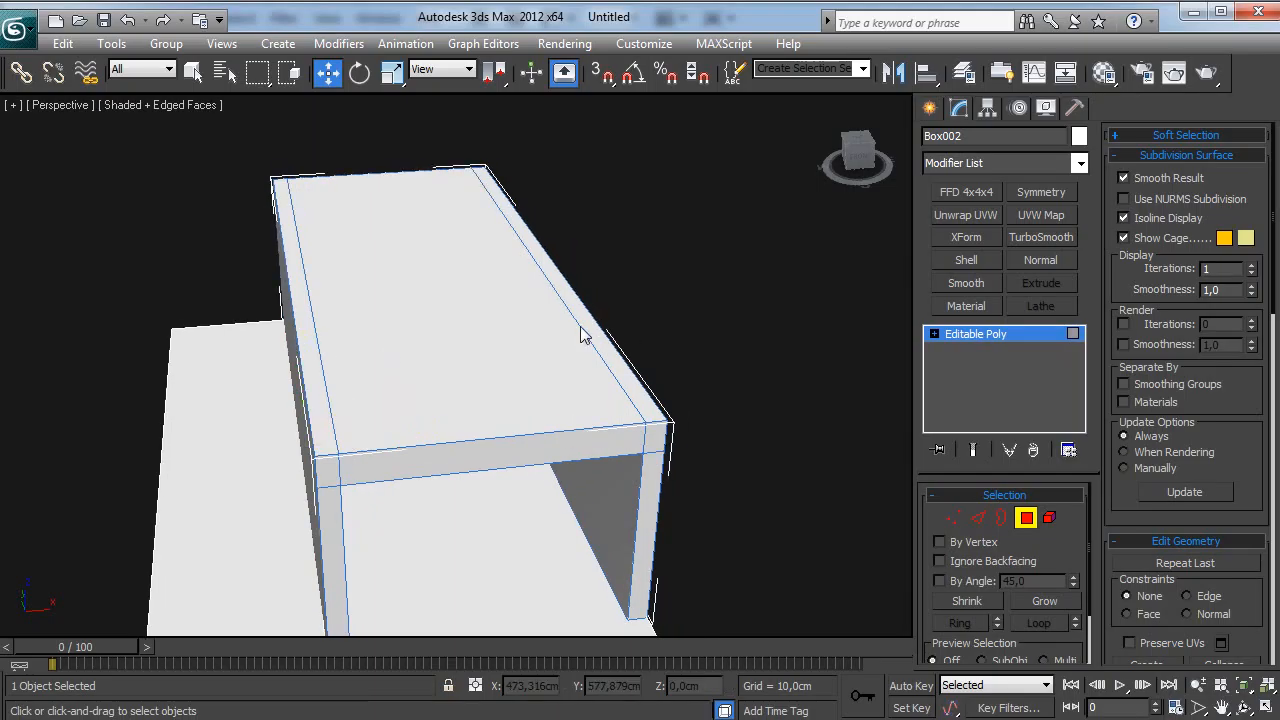
Step: Extrude the two narrow top polygons above both walls upward by 240 cm
click(593, 332)
ctrl+click(302, 350)
right_click(302, 350)
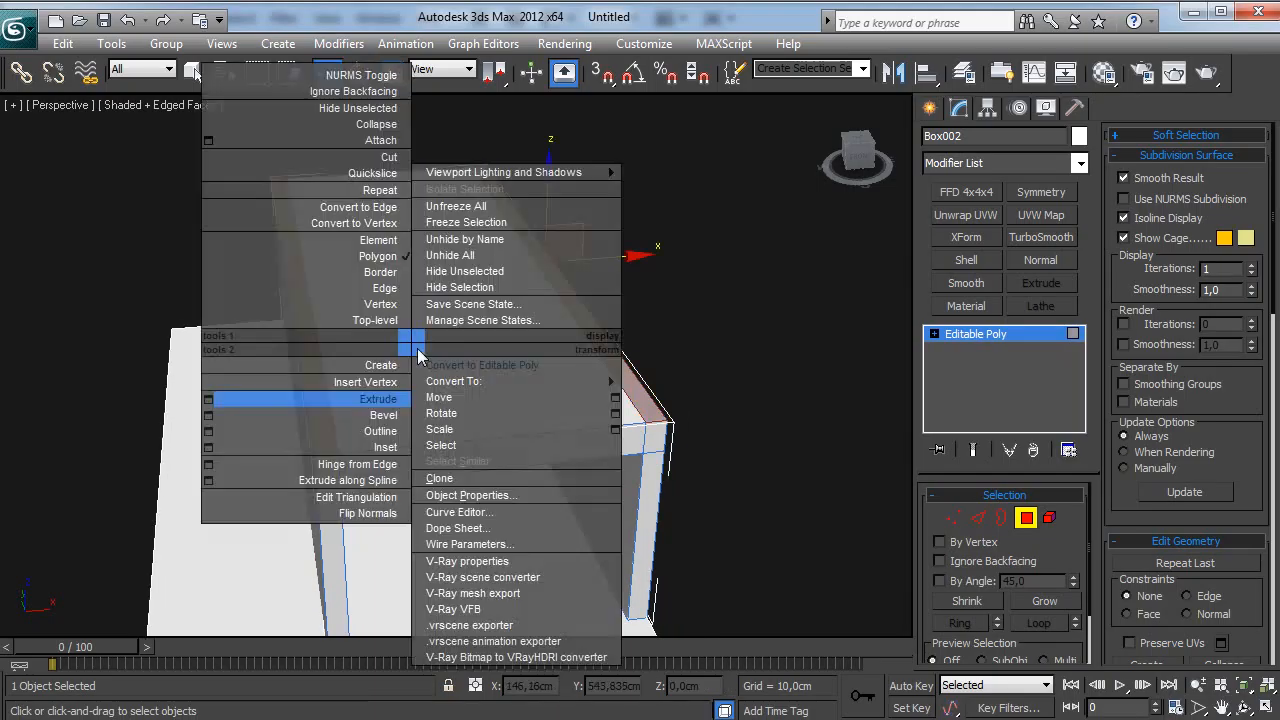
click(230, 397)
middle_drag(347, 244, 386, 277)
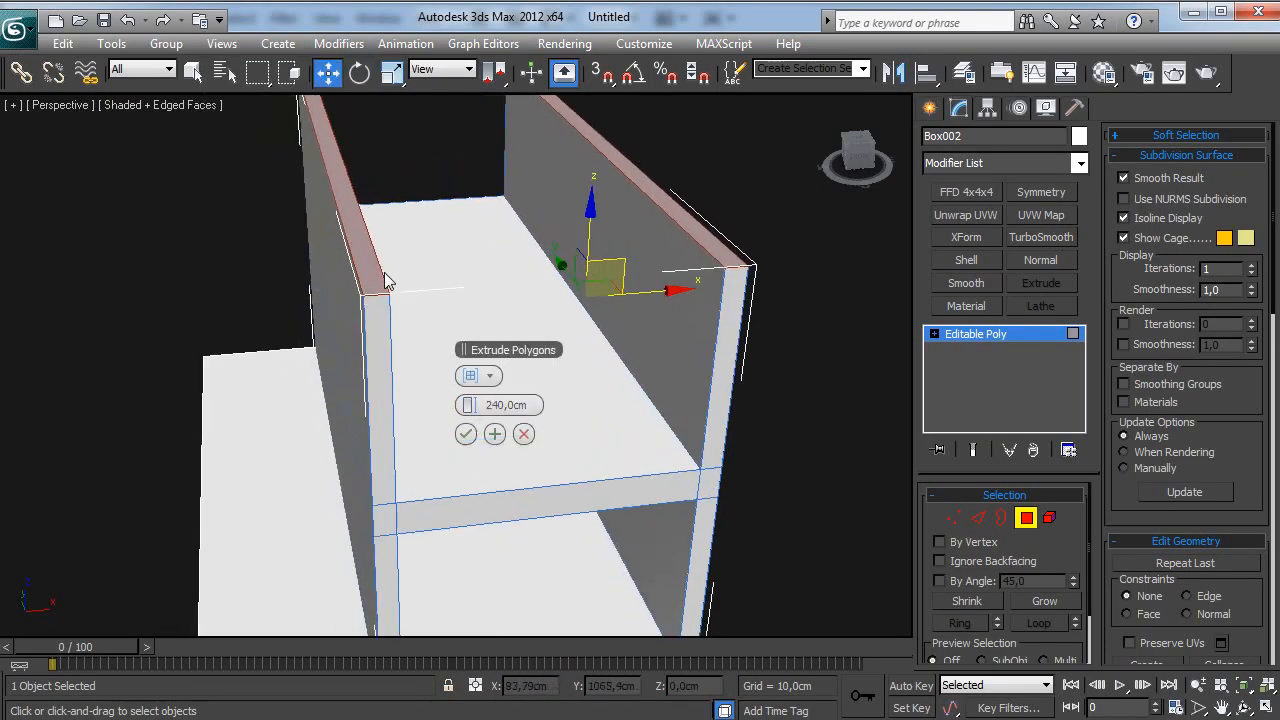
click(494, 434)
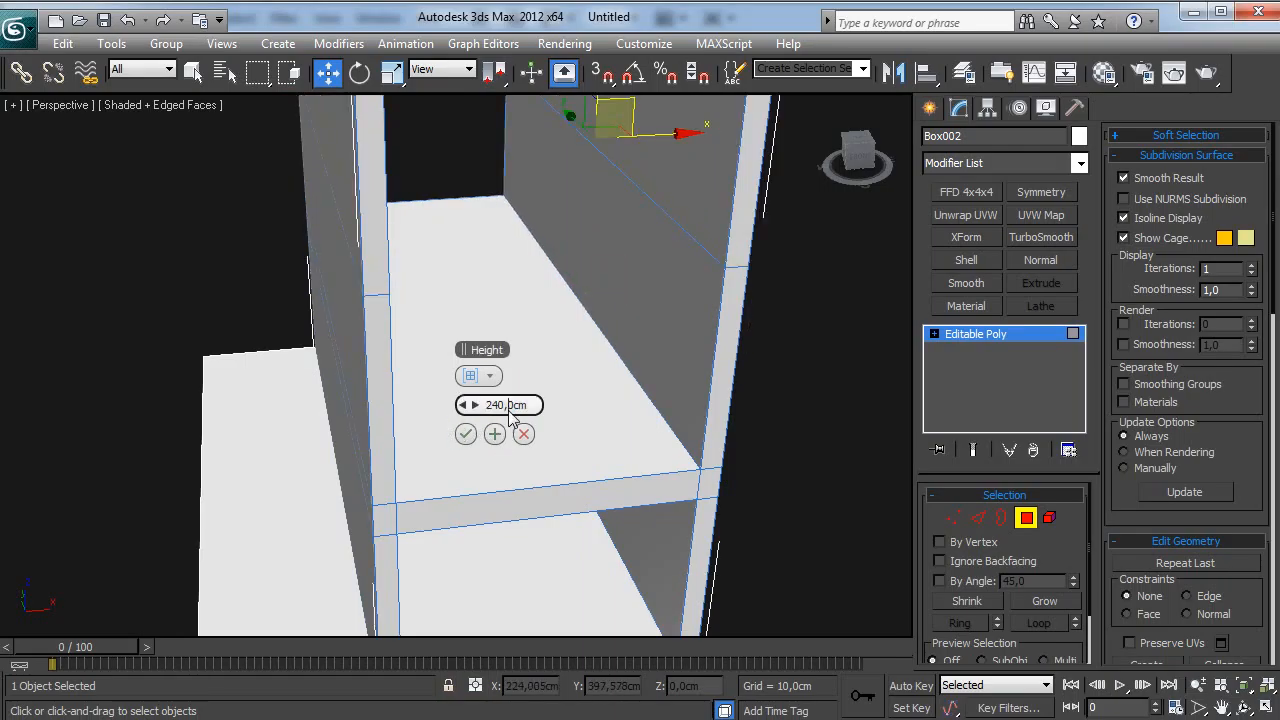
Step: Extrude the tops of both upper walls by another 25 cm
text(25)
key(Return)
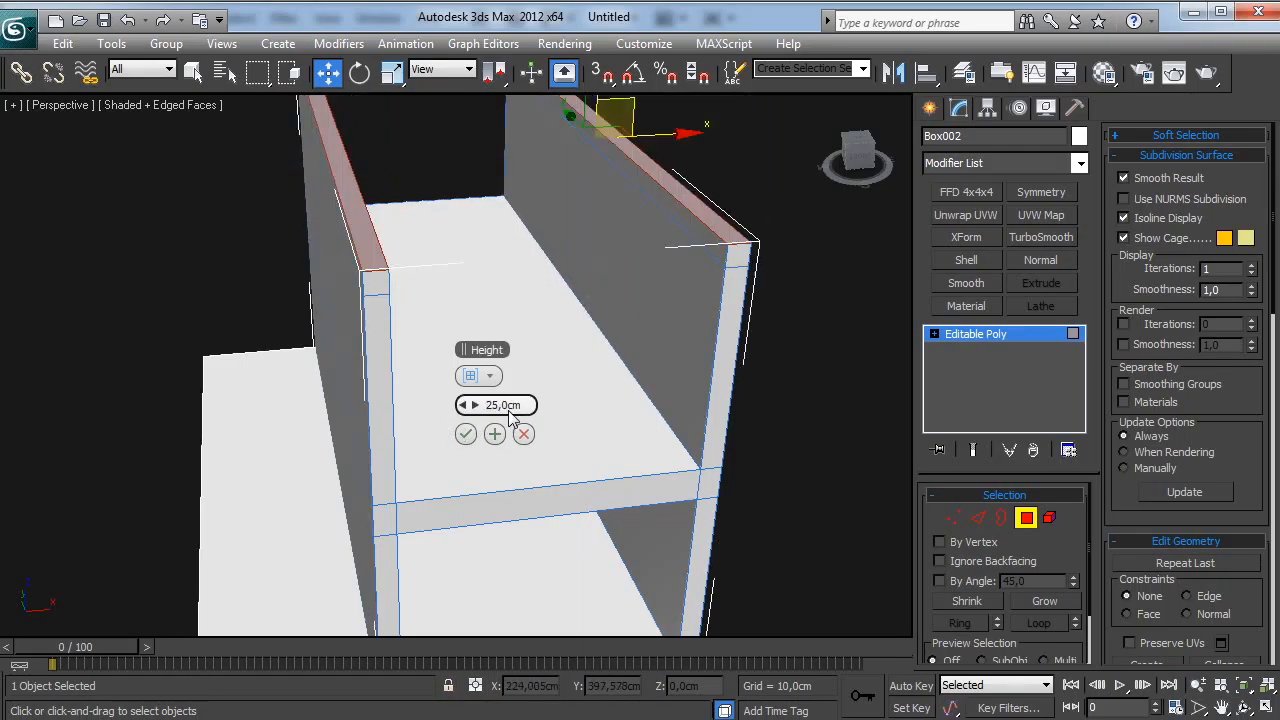
click(466, 435)
Step: Bridge the facing inner polygons at the top of both walls to form the roof, and leave polygon editing
alt+middle_drag(643, 187, 189, 175)
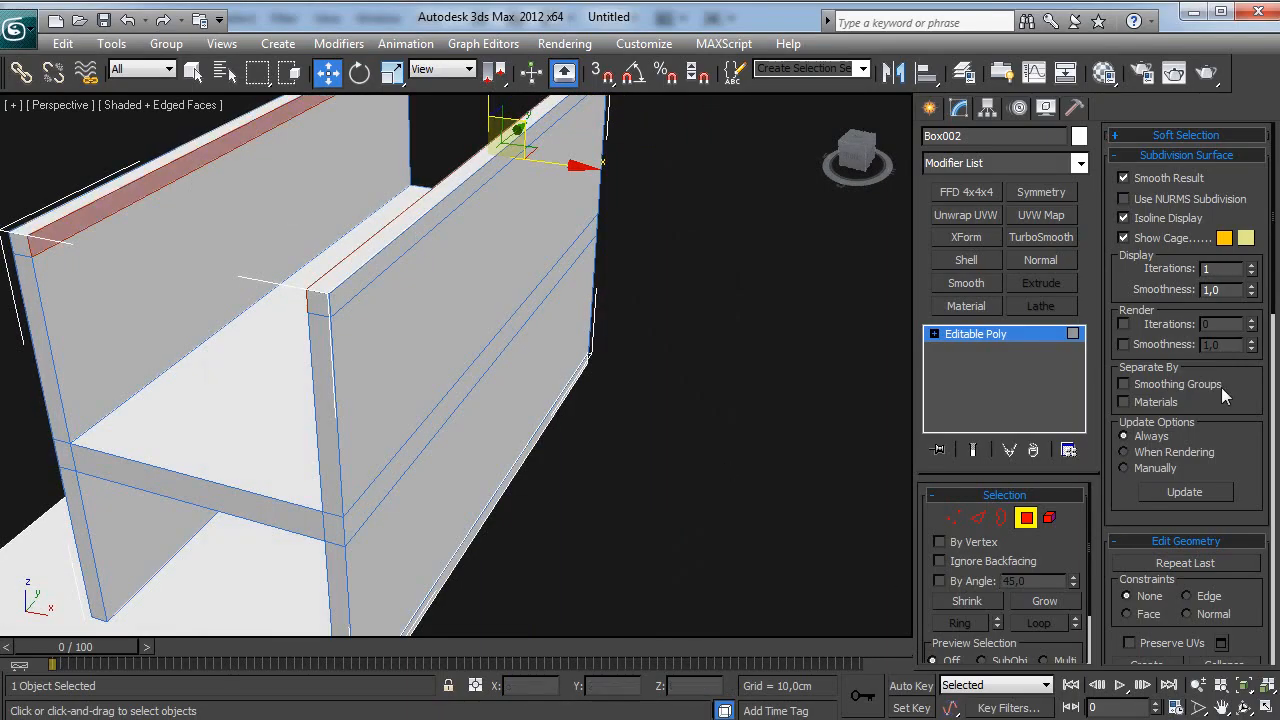
scroll(1221, 387, down, 3)
scroll(1223, 477, down, 10)
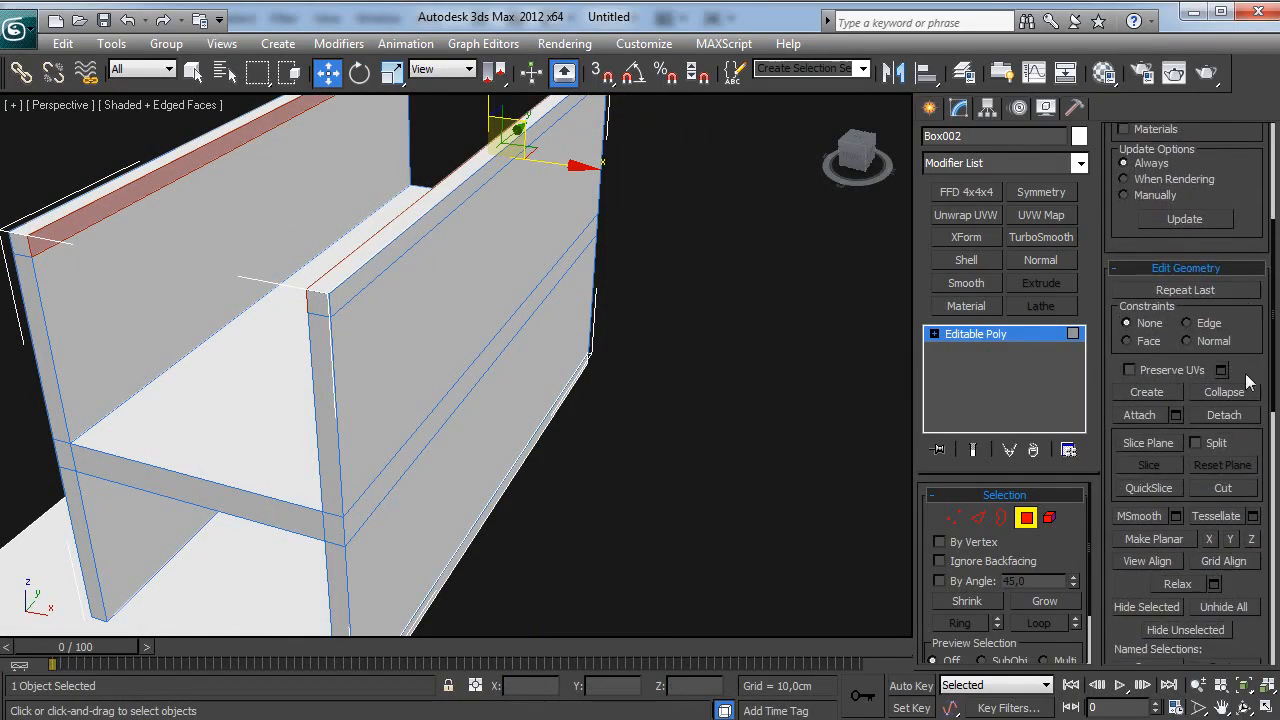
click(1139, 417)
alt+middle_drag(400, 365, 520, 340)
click(957, 334)
key(z)
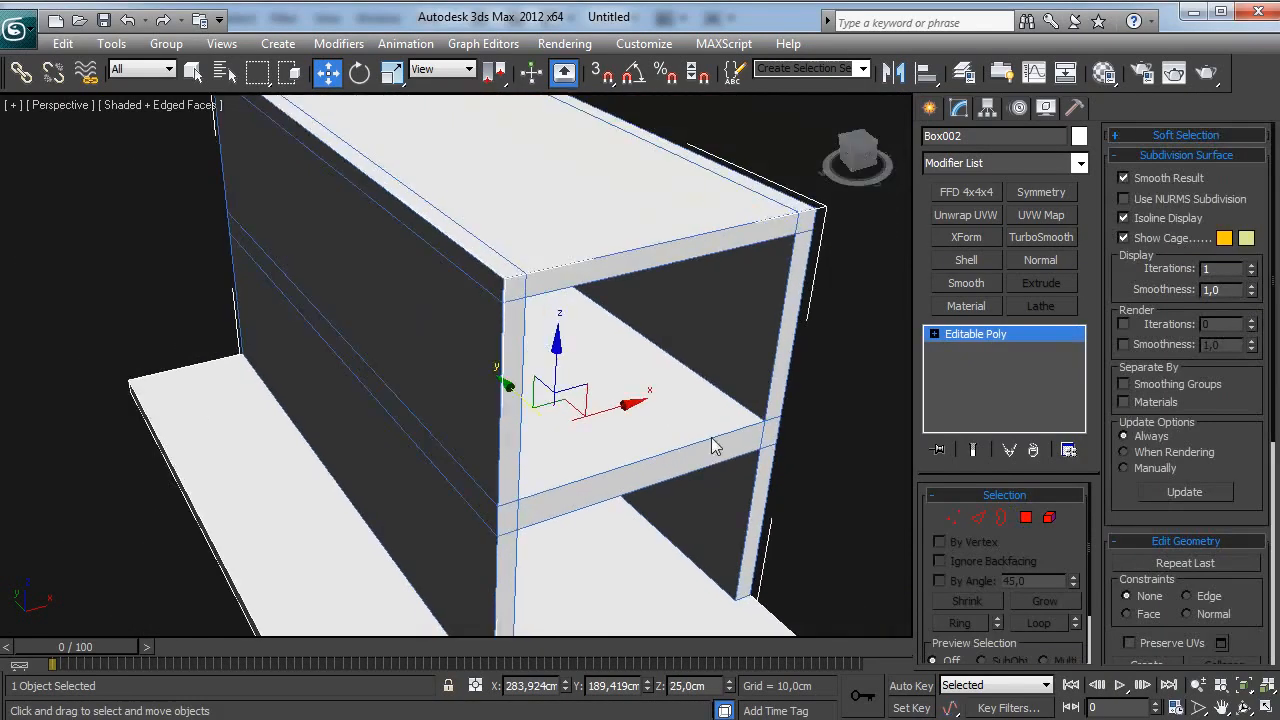
Step: Draw a rectangle spline about 300 by 170 cm in the Front view, beside the building's outer wall
alt+middle_drag(568, 427, 352, 278)
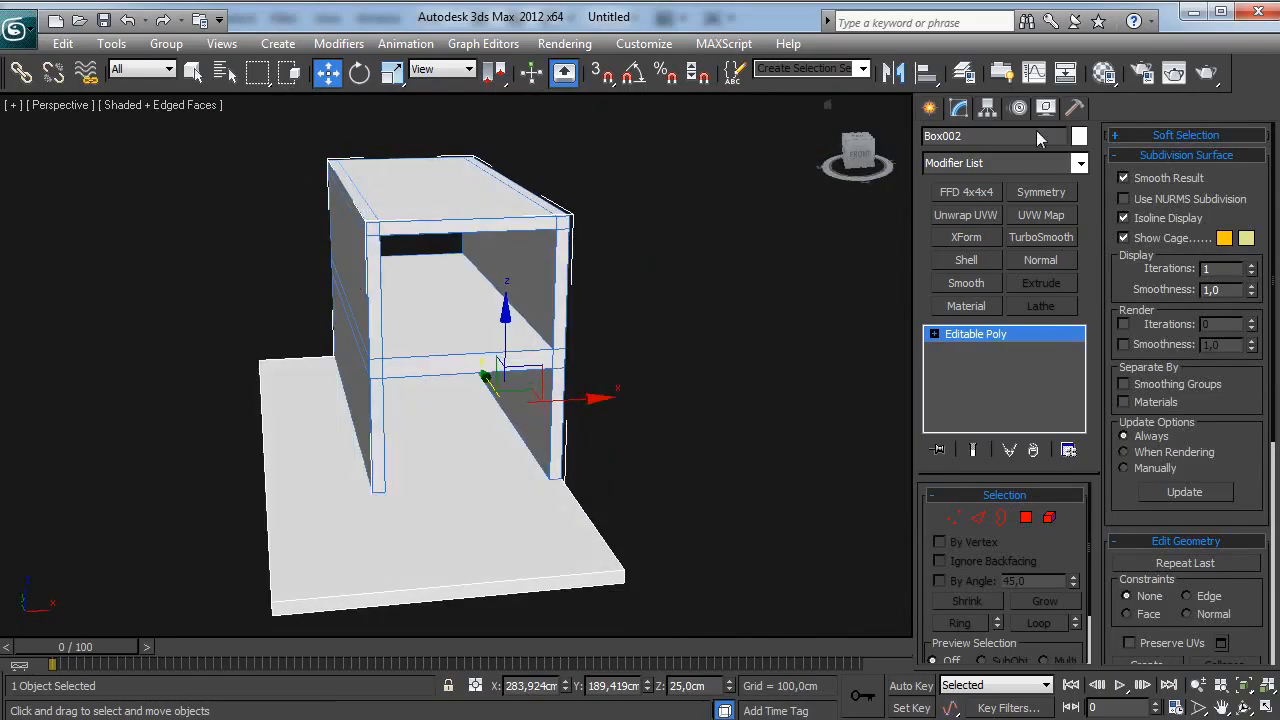
click(928, 107)
click(961, 141)
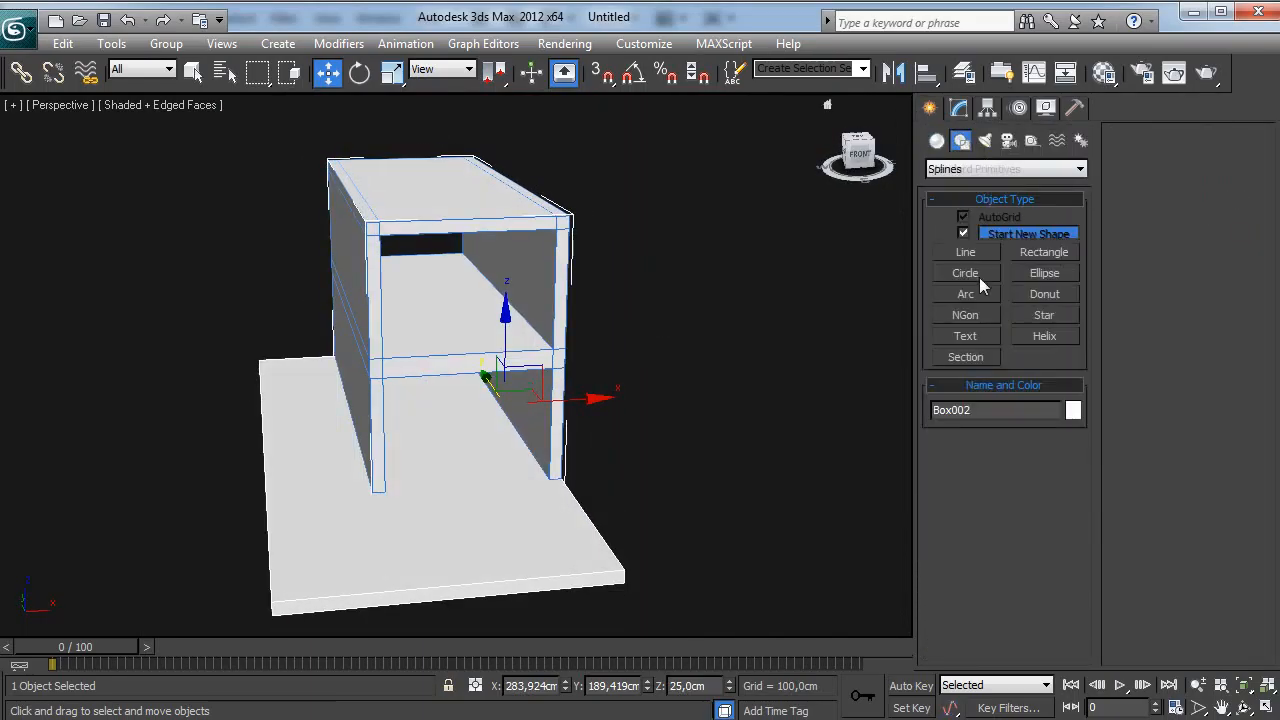
click(1042, 254)
key(f)
middle_drag(591, 327, 866, 327)
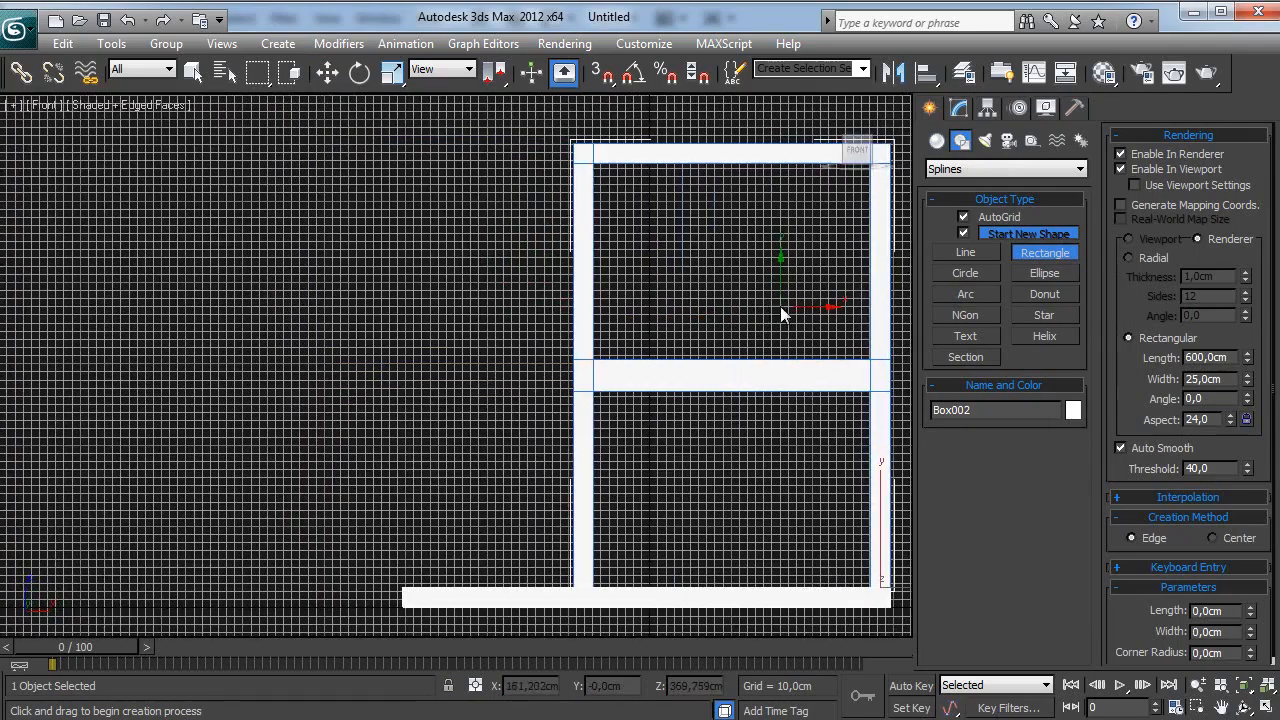
drag(568, 142, 410, 403)
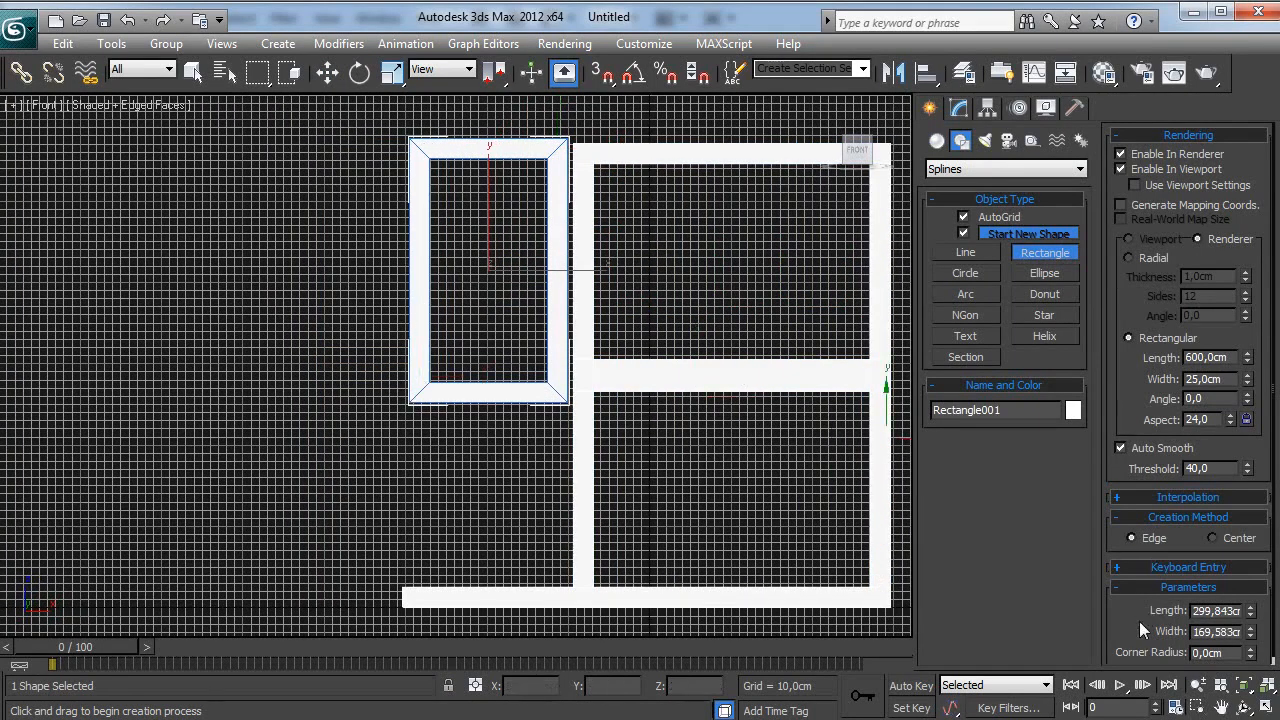
Step: Set the rectangle's length to 390 cm and its width to 180 cm
scroll(1139, 621, down, 1)
drag(1253, 601, 1253, 592)
double_click(1228, 603)
text(390)
key(Return)
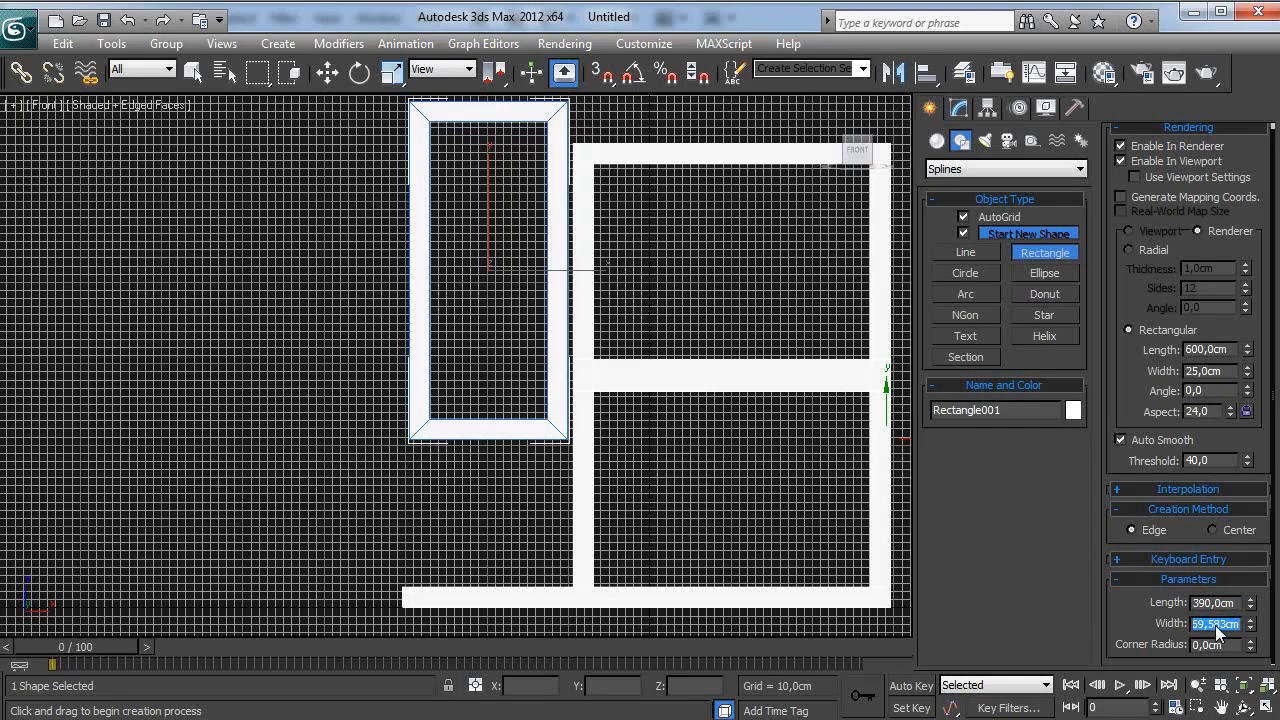
text(180,0cm)
key(Return)
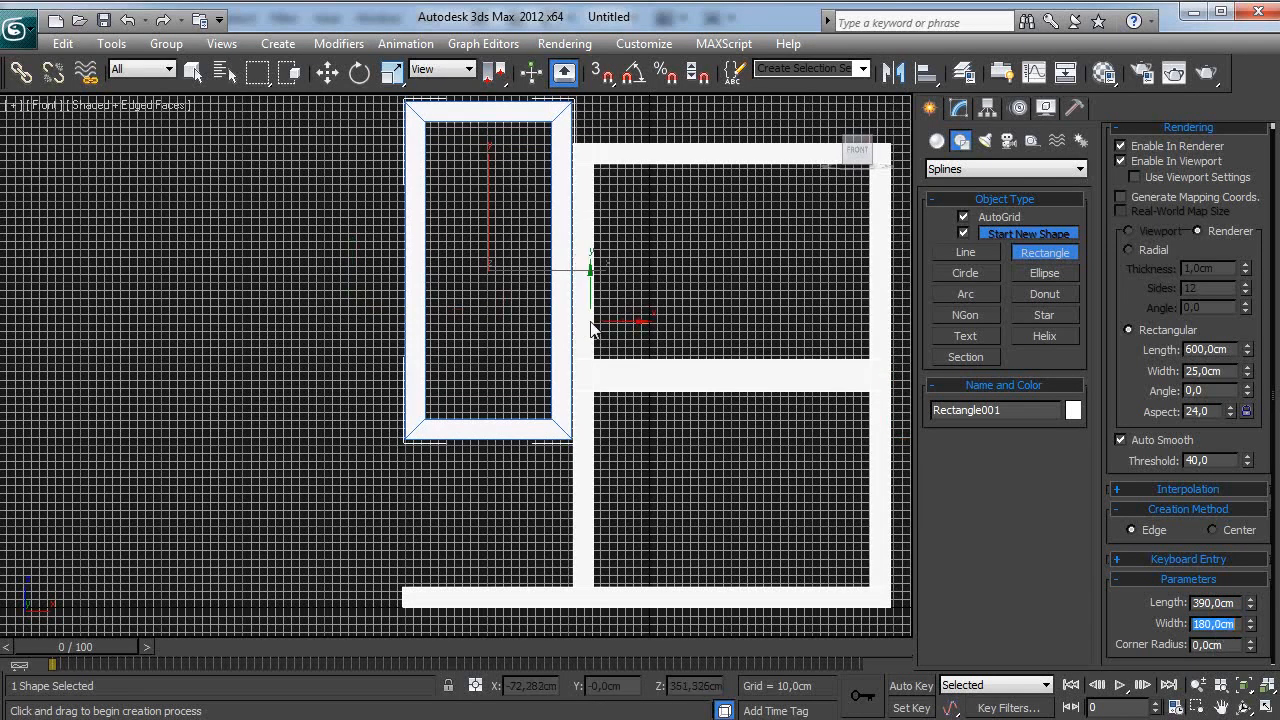
Step: Move the rectangular frame beside the outer wall, raised so its underside is level with the middle floor's underside
key(w)
drag(490, 255, 490, 410)
drag(583, 447, 574, 444)
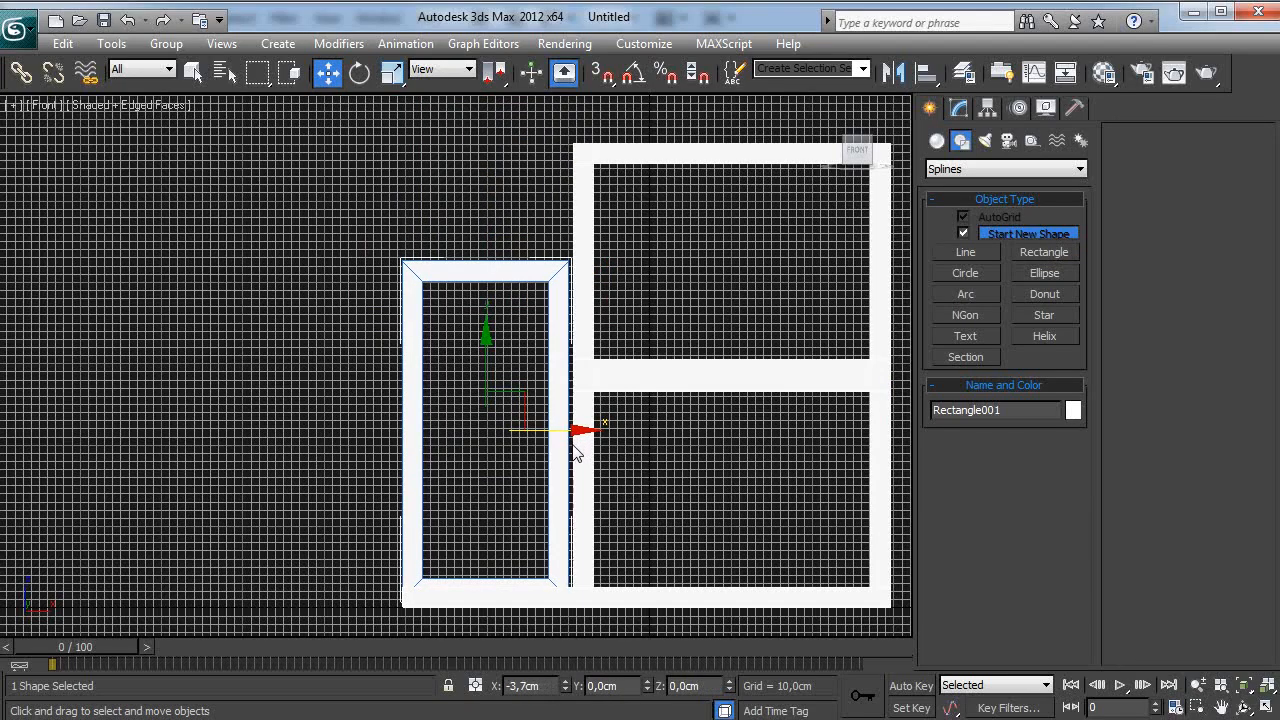
middle_drag(592, 279, 592, 400)
drag(491, 486, 503, 280)
scroll(583, 345, up, 3)
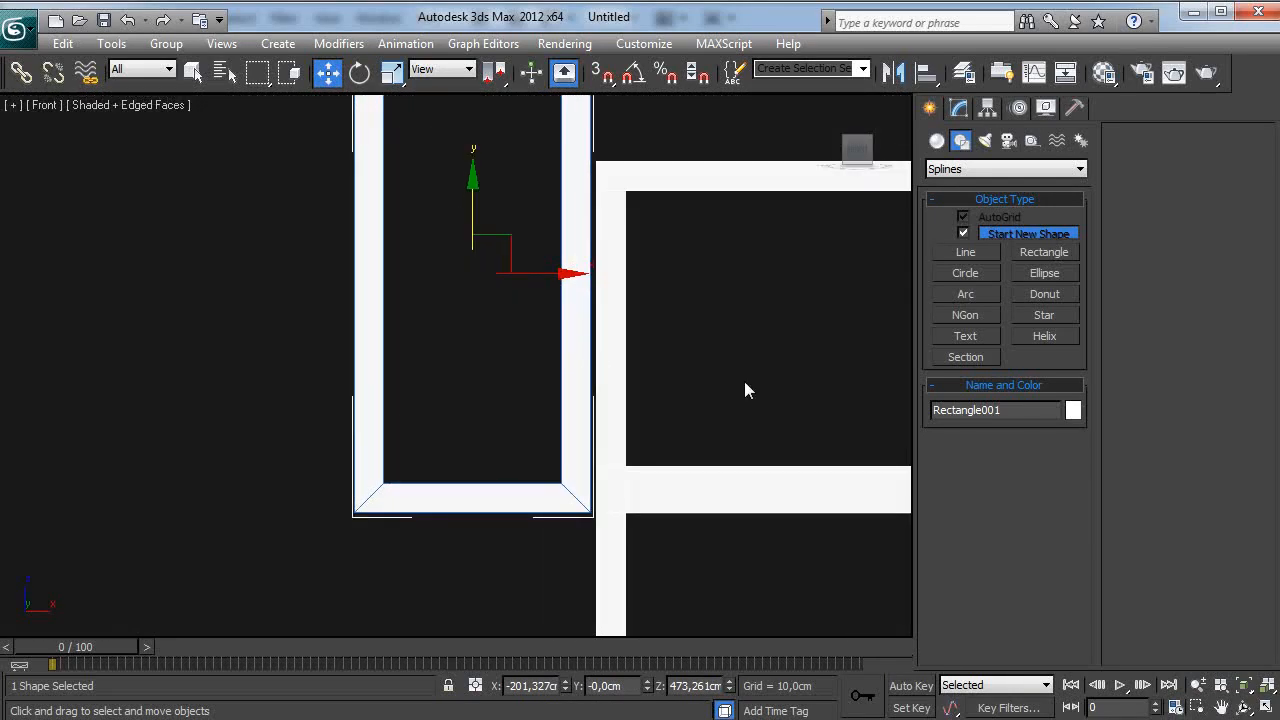
Step: Assign the 01 - Default material to all objects in the scene, and clear the selection
key(ctrl+a)
click(1101, 76)
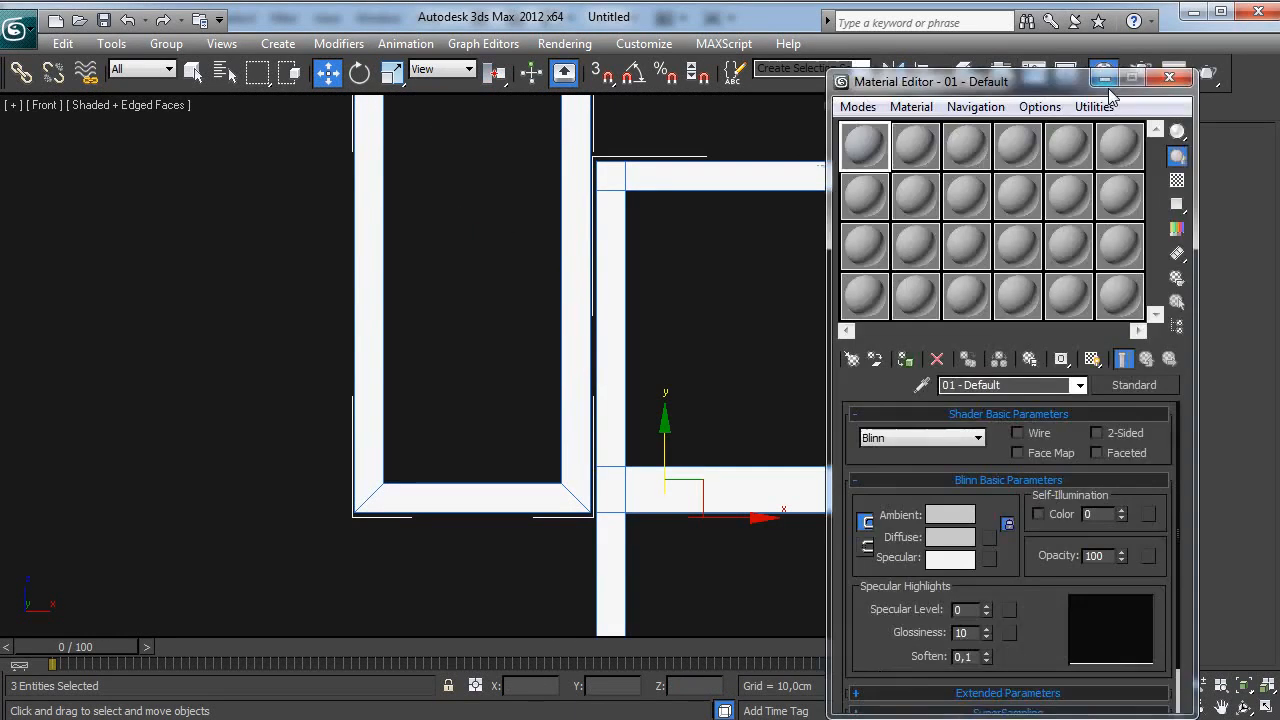
click(877, 362)
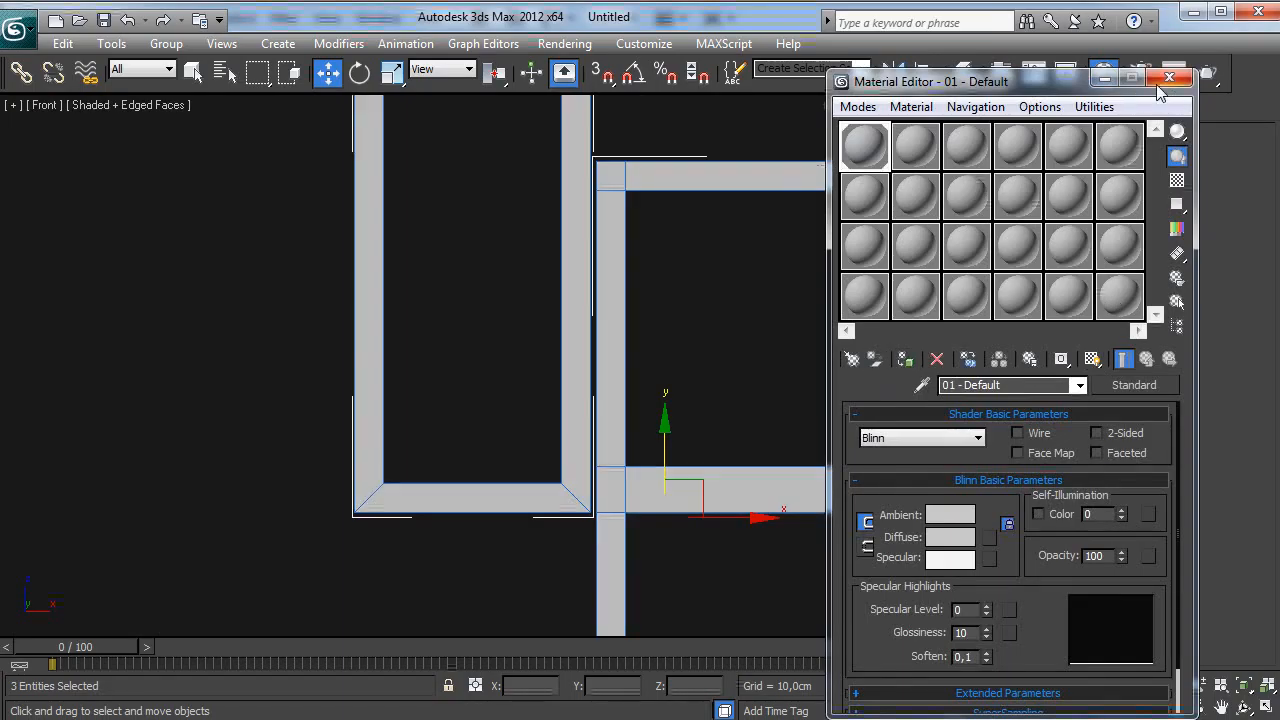
click(1168, 78)
click(533, 541)
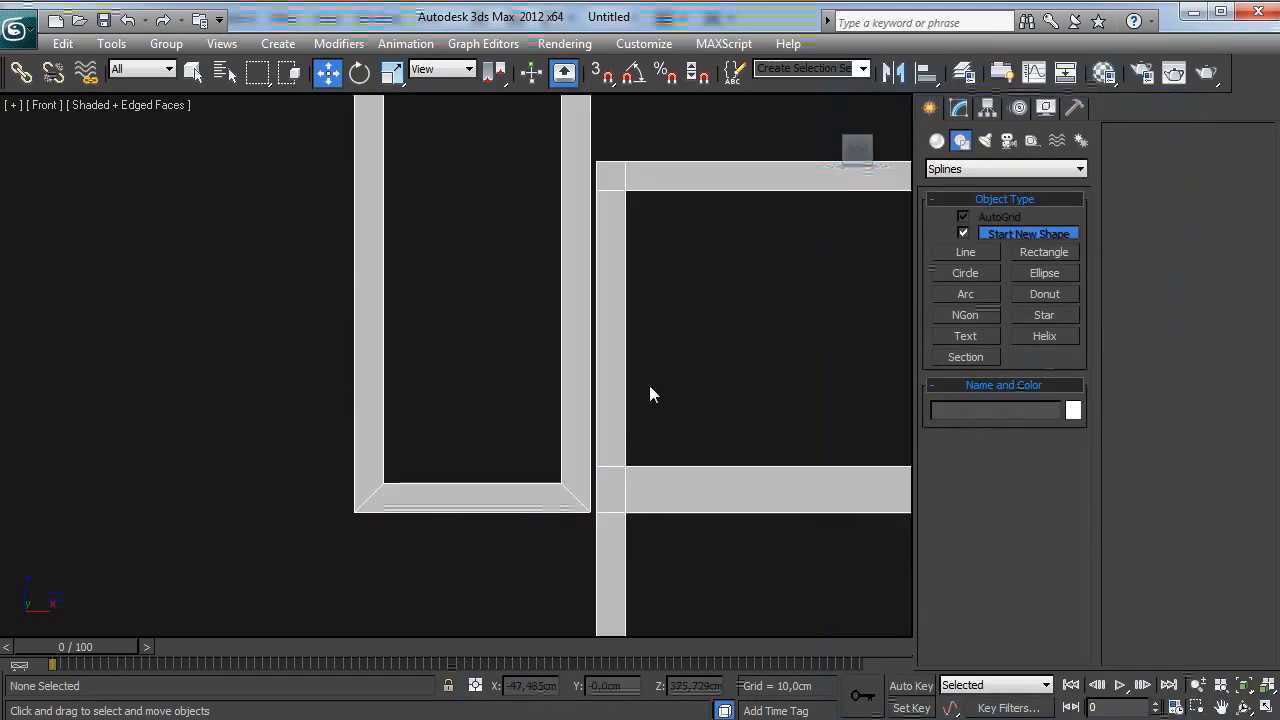
Step: Move the rectangular frame about 13 cm along Y so its front end is flush with the building's front edge
scroll(649, 394, down, 4)
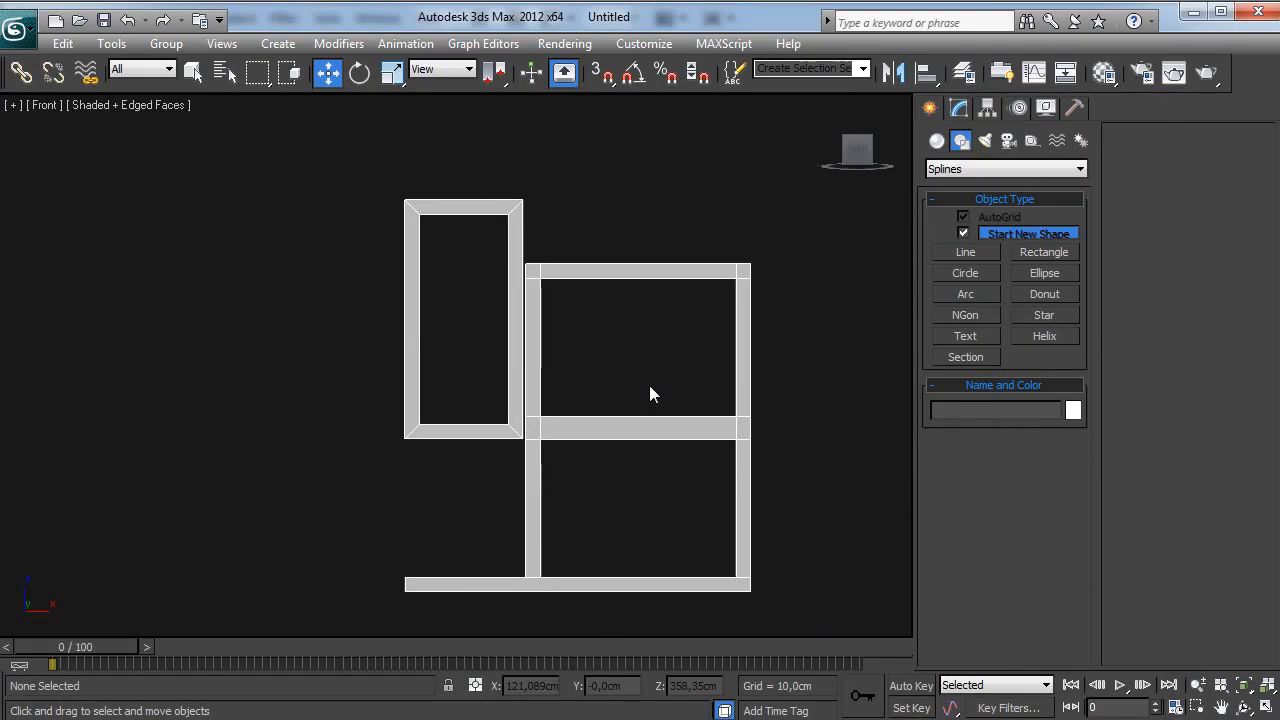
key(p)
alt+middle_drag(560, 422, 340, 372)
key(t)
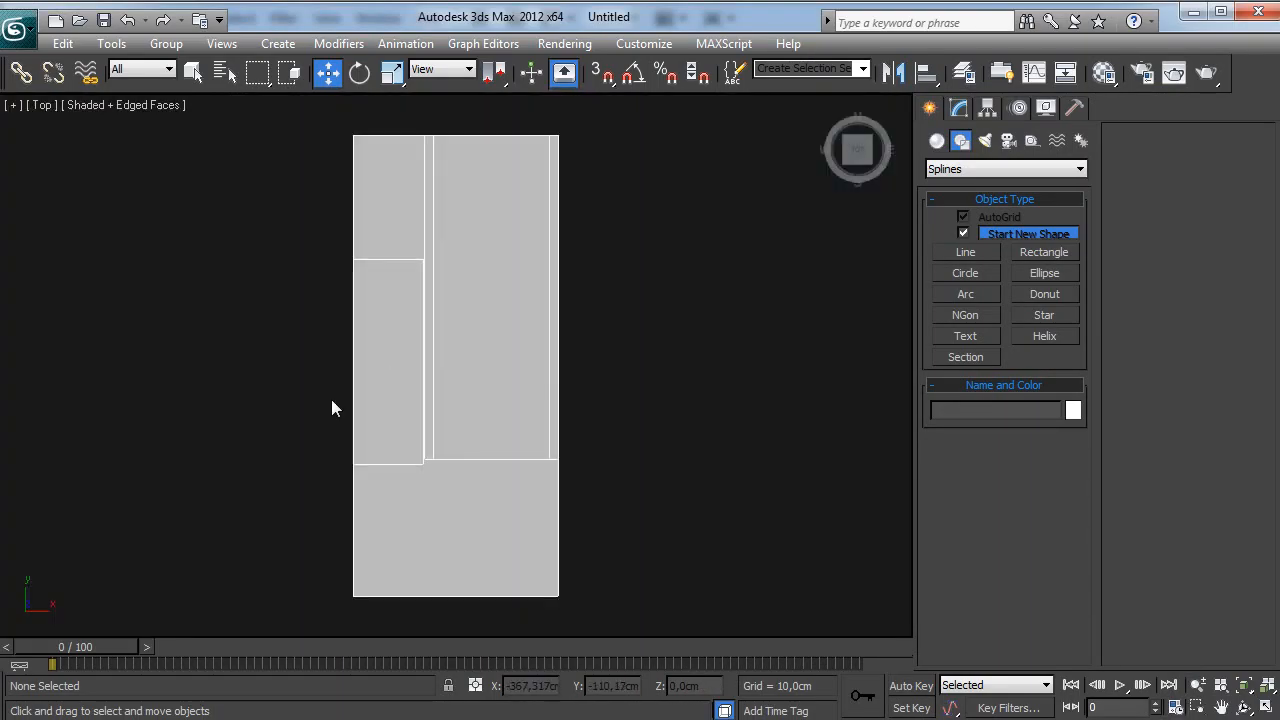
click(377, 393)
scroll(377, 385, up, 2)
middle_drag(446, 332, 562, 283)
click(521, 309)
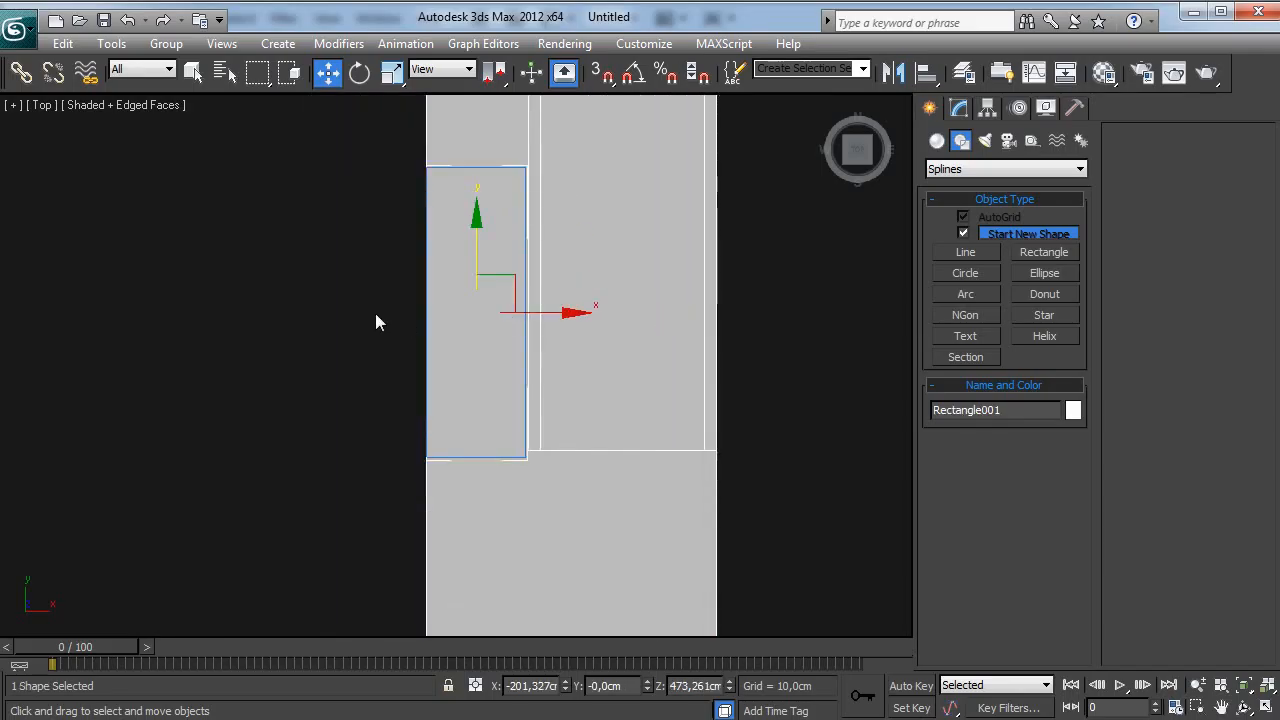
scroll(477, 224, up, 2)
drag(488, 210, 516, 201)
Step: Convert the rectangular frame to an Editable Poly
key(p)
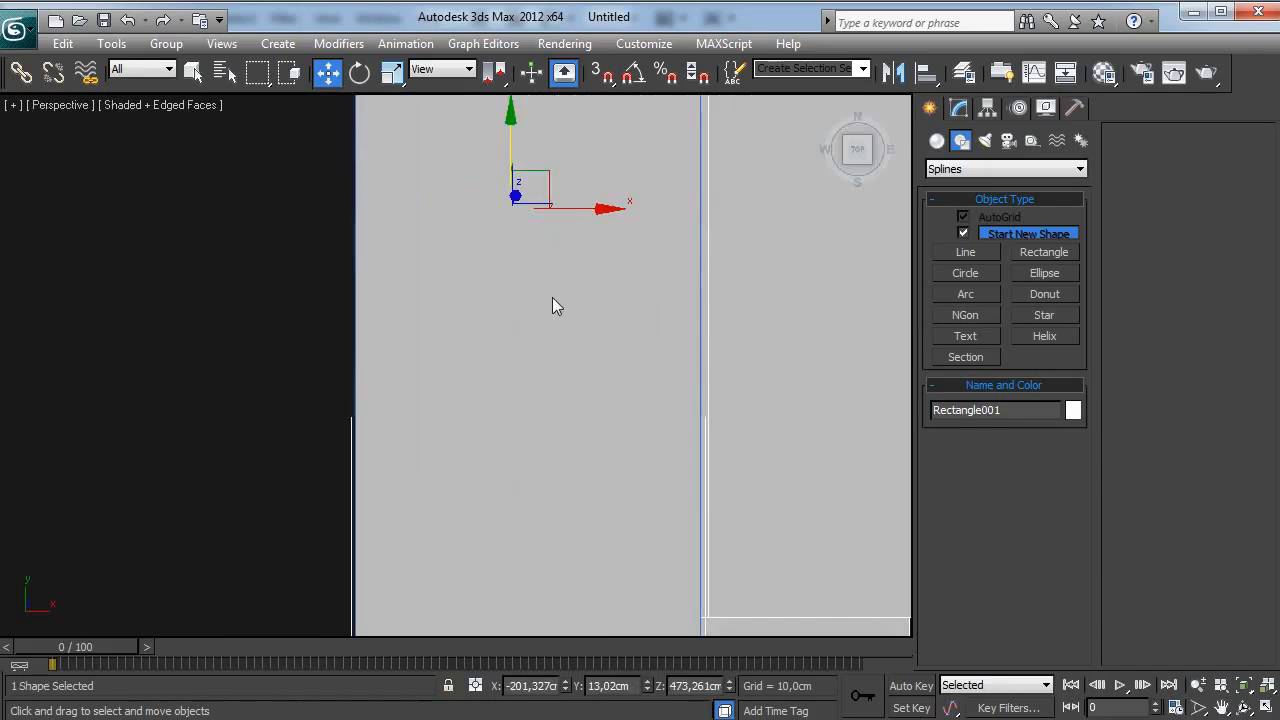
scroll(555, 305, down, 1)
alt+middle_drag(569, 300, 656, 214)
click(838, 283)
middle_drag(643, 317, 602, 510)
alt+middle_drag(602, 510, 502, 294)
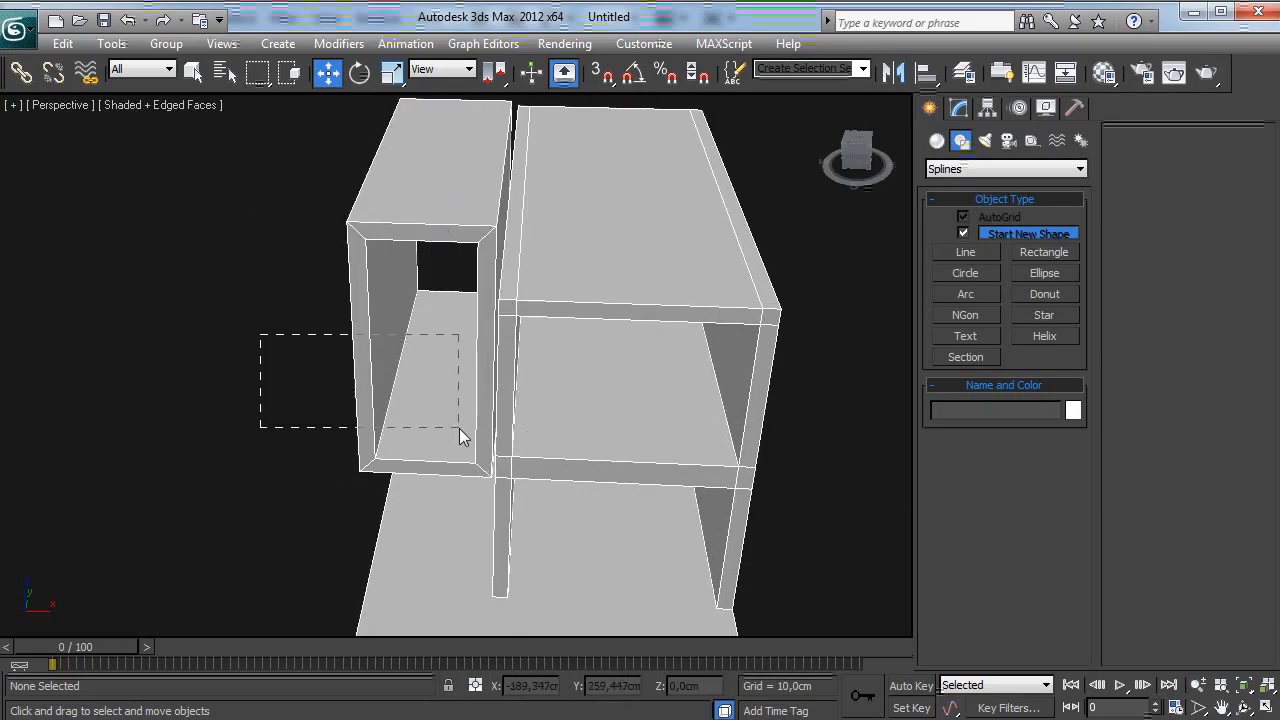
drag(447, 306, 411, 297)
right_click(420, 432)
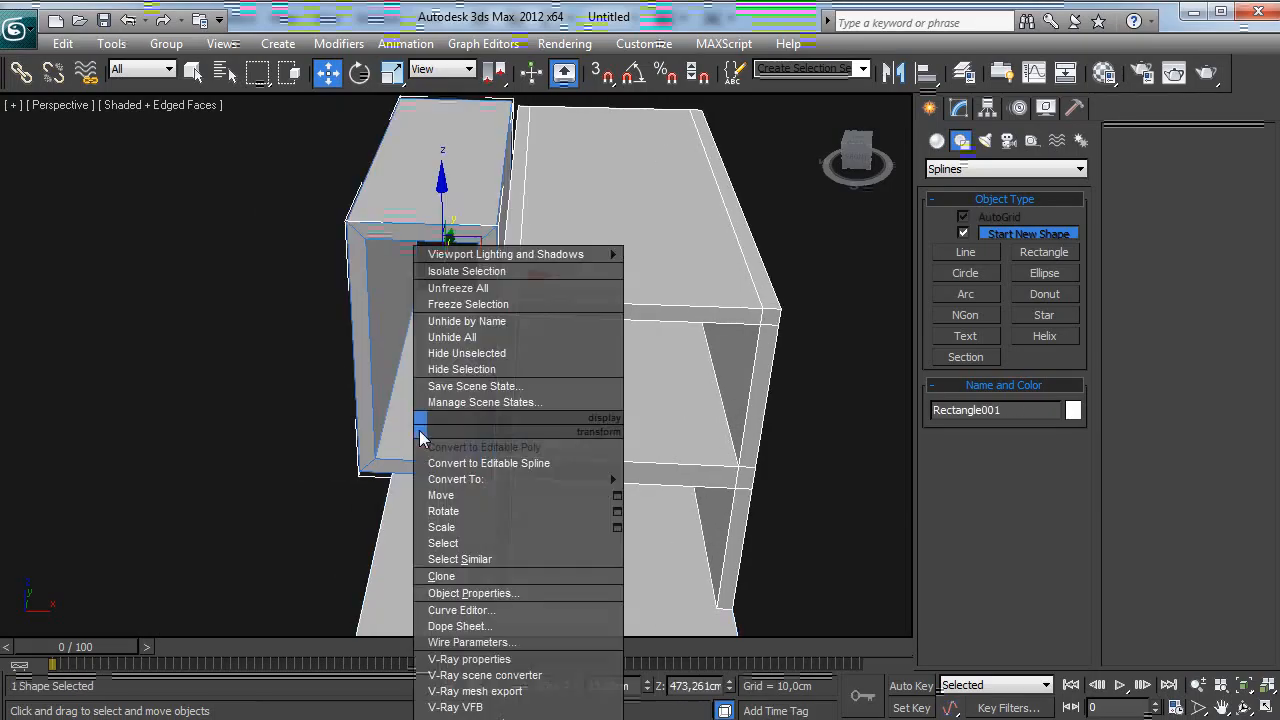
click(479, 448)
Step: Attach the building's wall and floor structure to the frame's editable poly
alt+middle_drag(603, 342, 608, 314)
scroll(860, 432, up, 5)
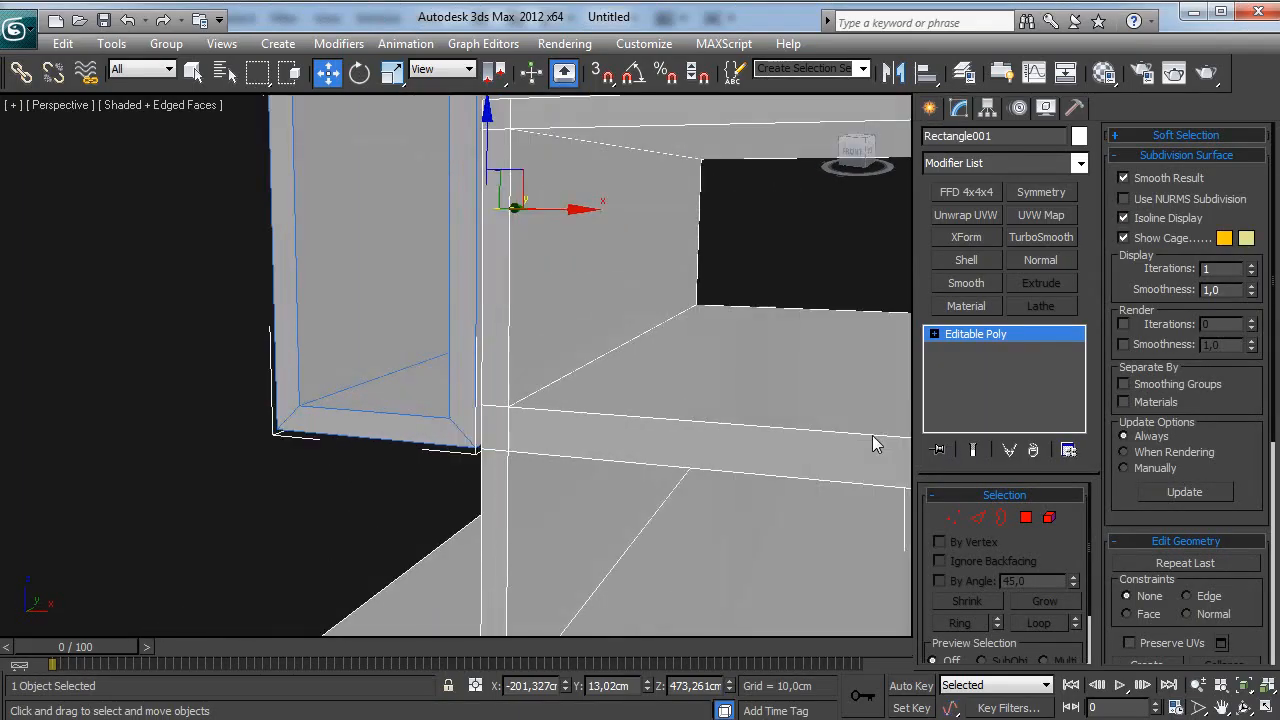
scroll(1243, 370, down, 2)
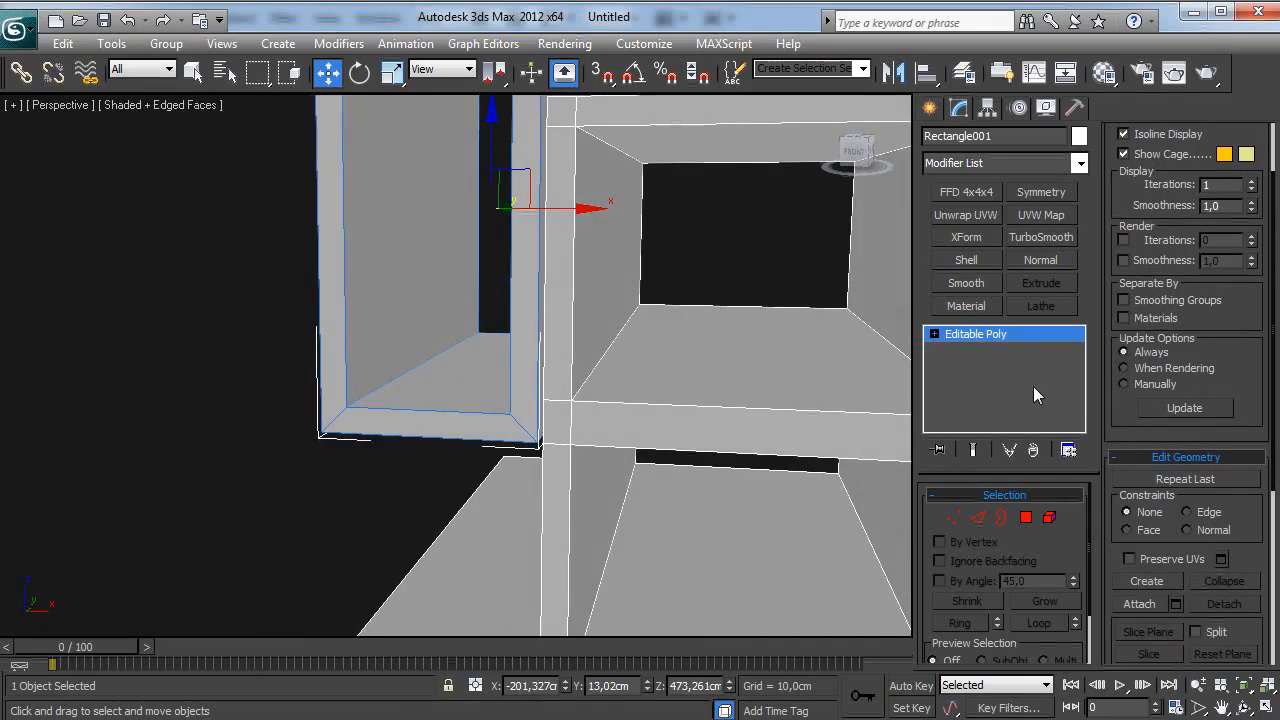
alt+middle_drag(762, 481, 733, 479)
click(1150, 602)
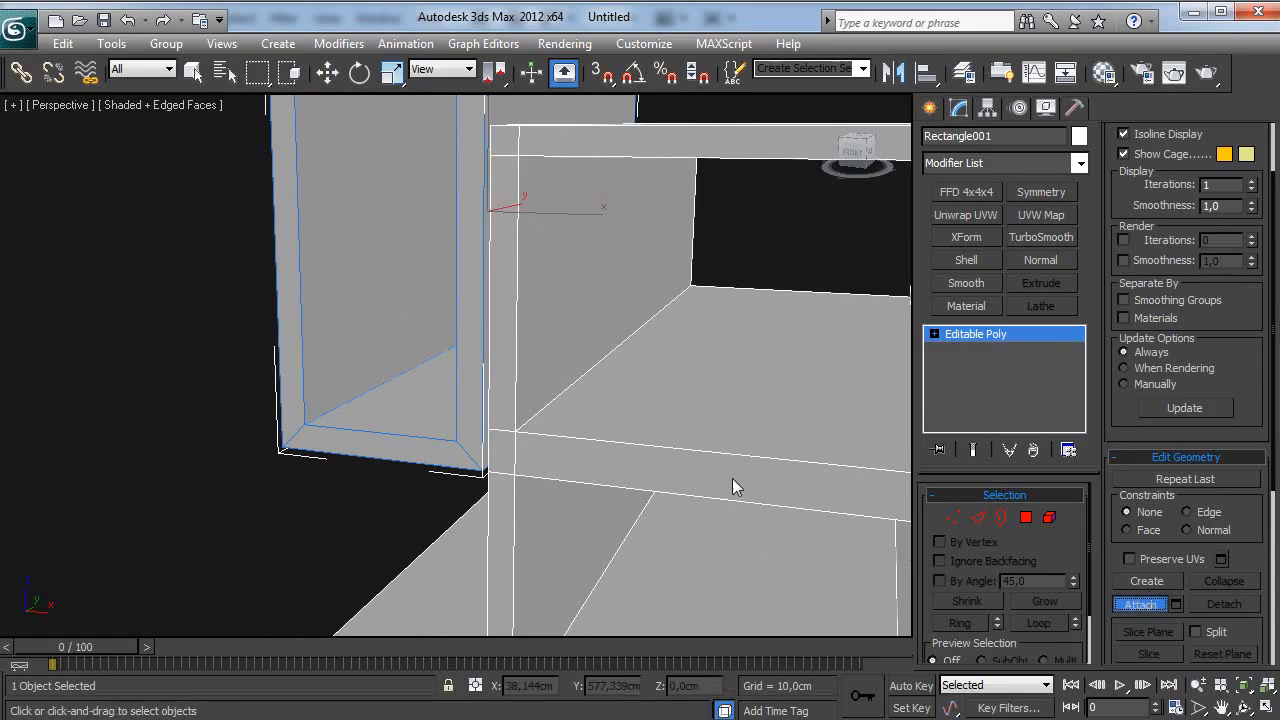
Step: Connect the vertical edge ring of the upper-storey wall beside the frame and set the new edges' Z position to 505 cm
click(979, 517)
alt+middle_drag(670, 296, 612, 270)
click(571, 270)
click(982, 621)
right_click(639, 309)
click(611, 385)
drag(592, 283, 602, 213)
alt+middle_drag(606, 233, 650, 293)
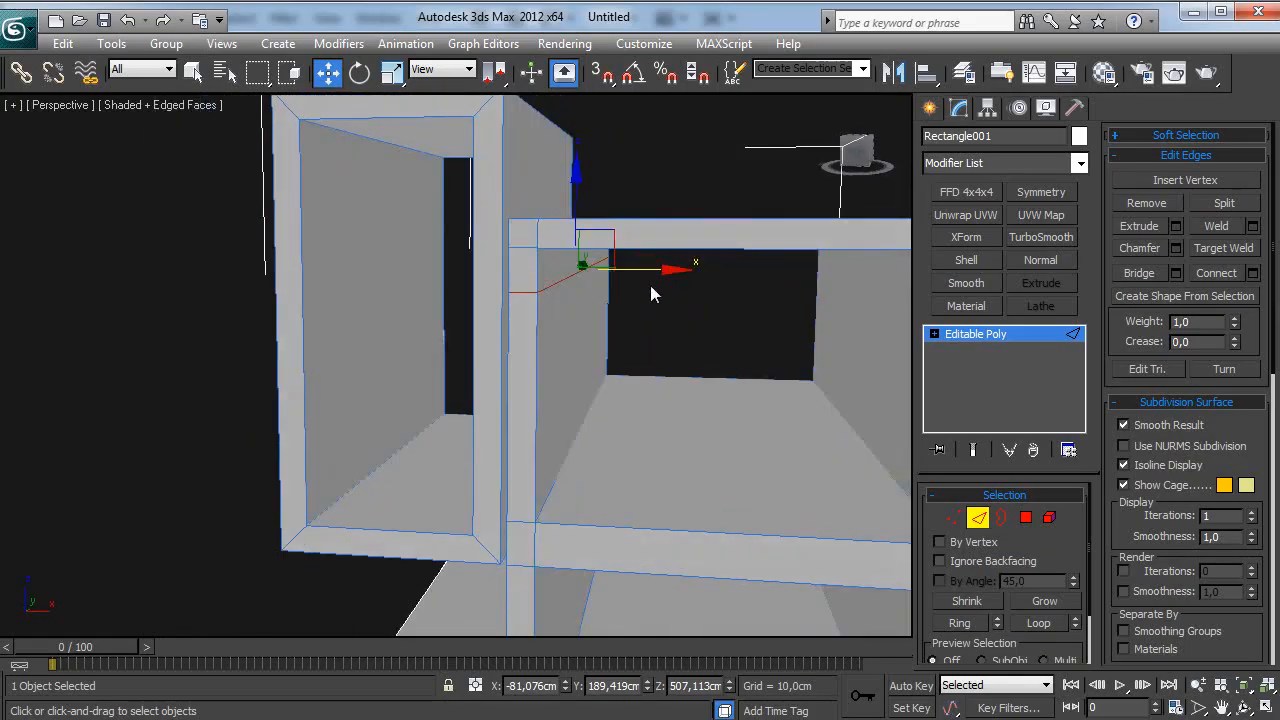
click(695, 688)
text(505)
key(Return)
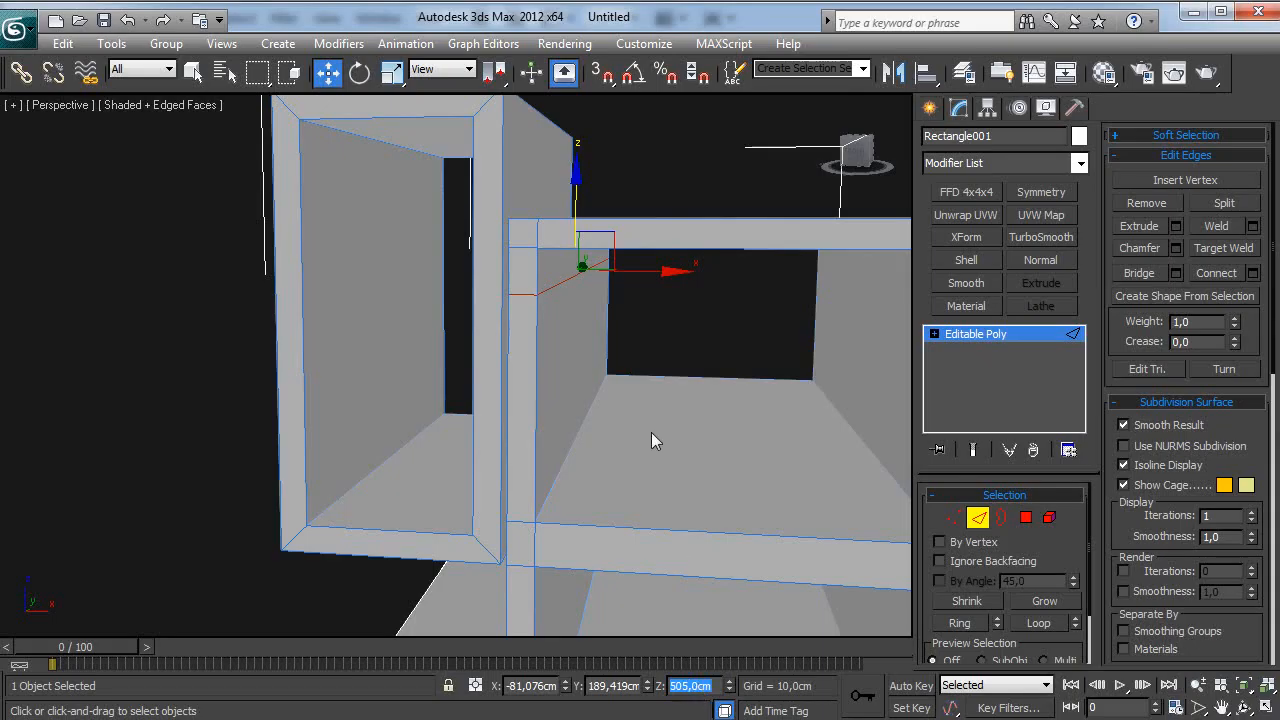
Step: Connect the vertical edge ring of the frame's side next to the building and set the new edges' Z position to 505 cm
alt+middle_drag(651, 441, 572, 403)
click(527, 393)
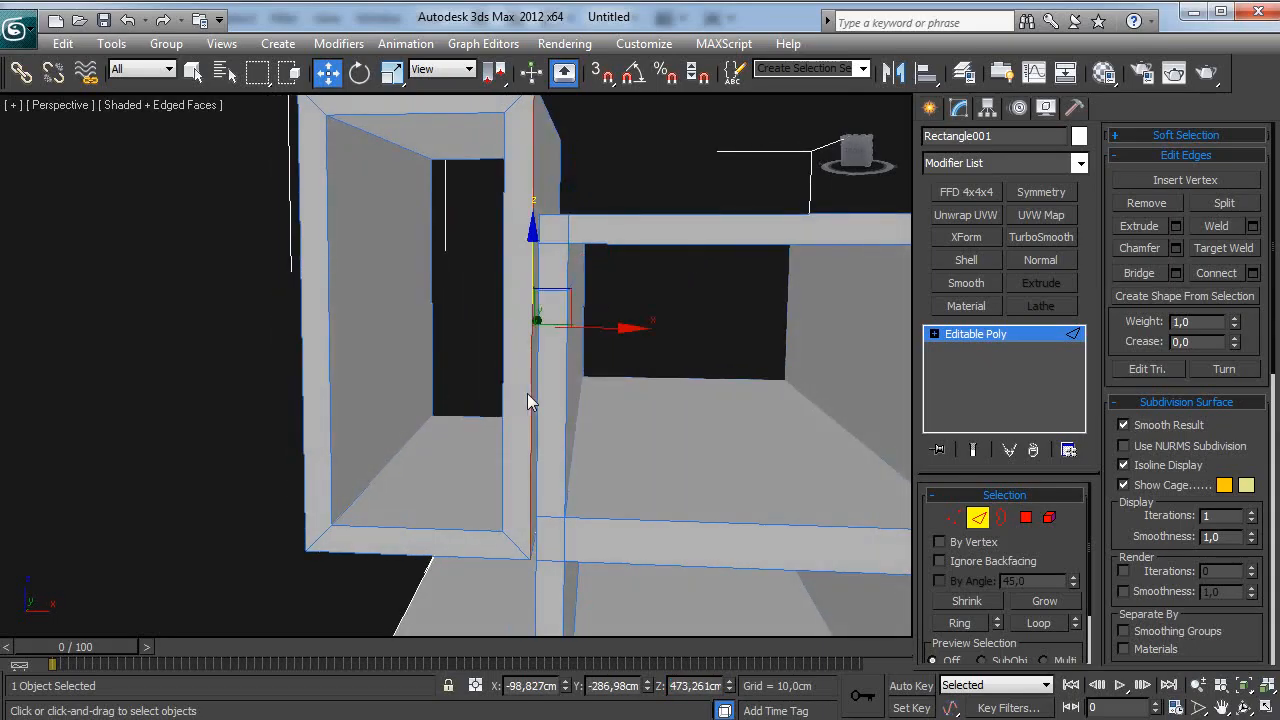
click(959, 622)
right_click(592, 417)
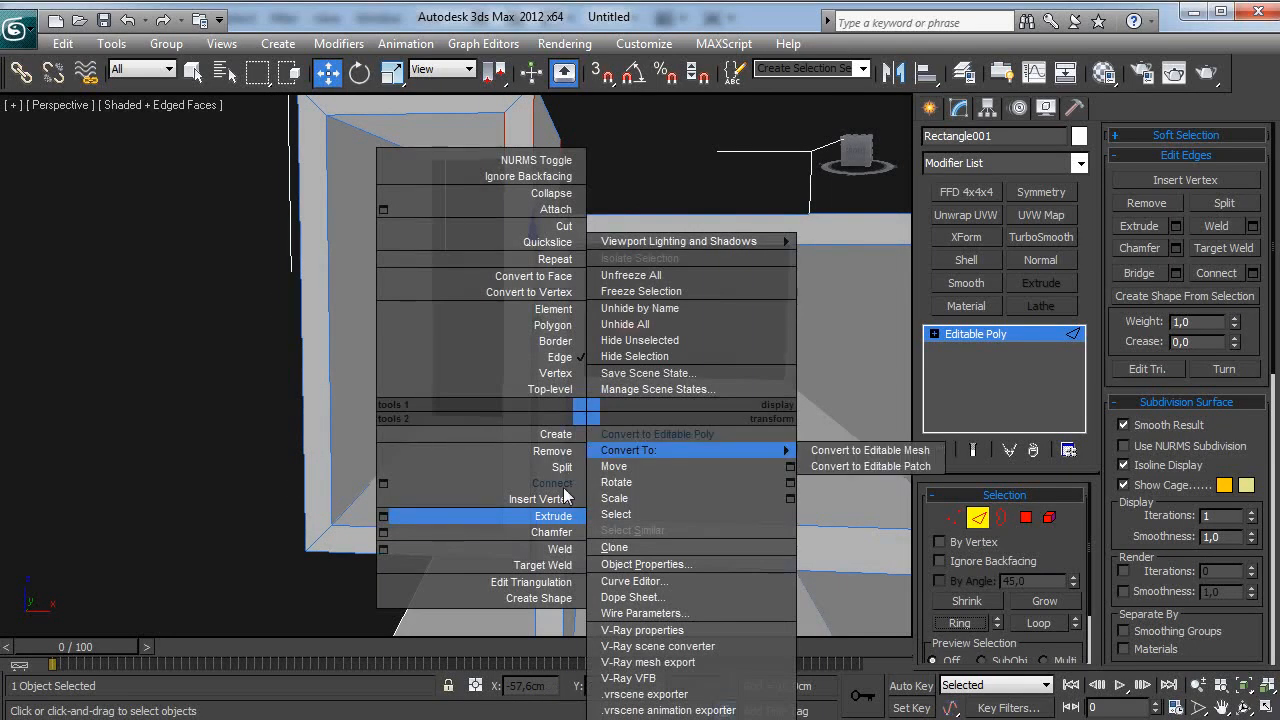
click(546, 482)
alt+middle_drag(628, 401, 638, 399)
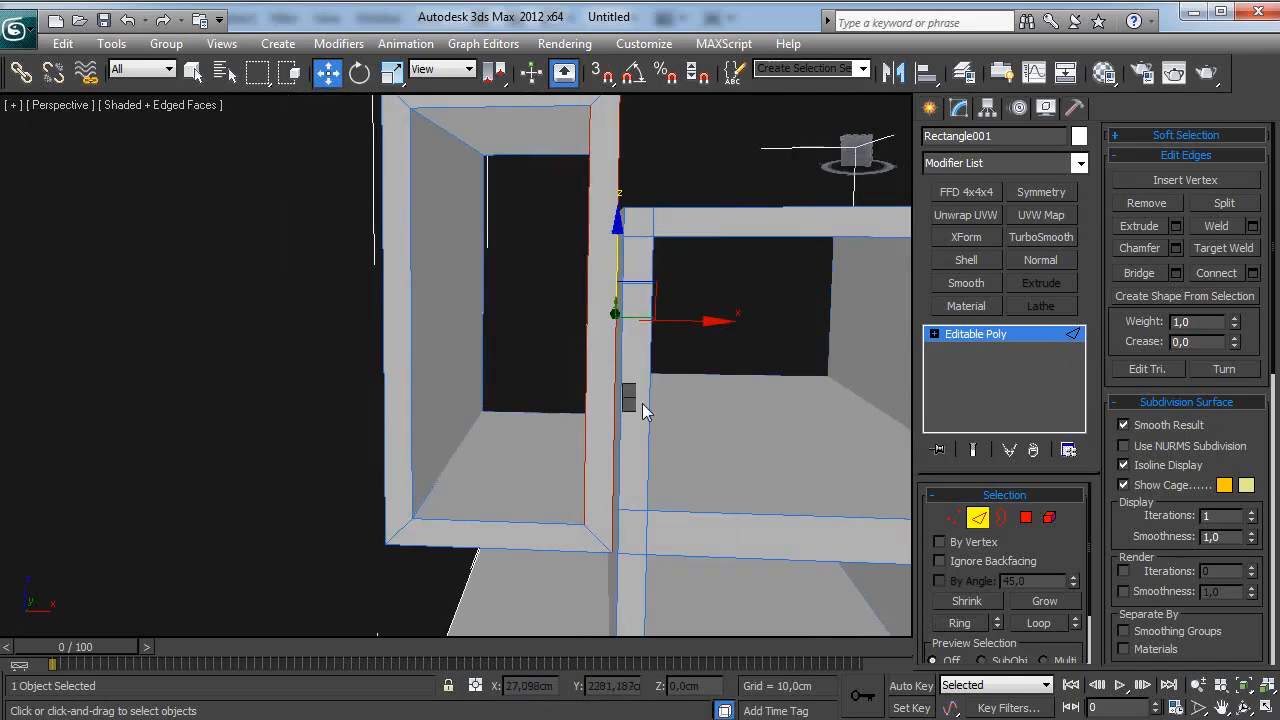
right_click(637, 398)
click(561, 473)
scroll(756, 475, up, 4)
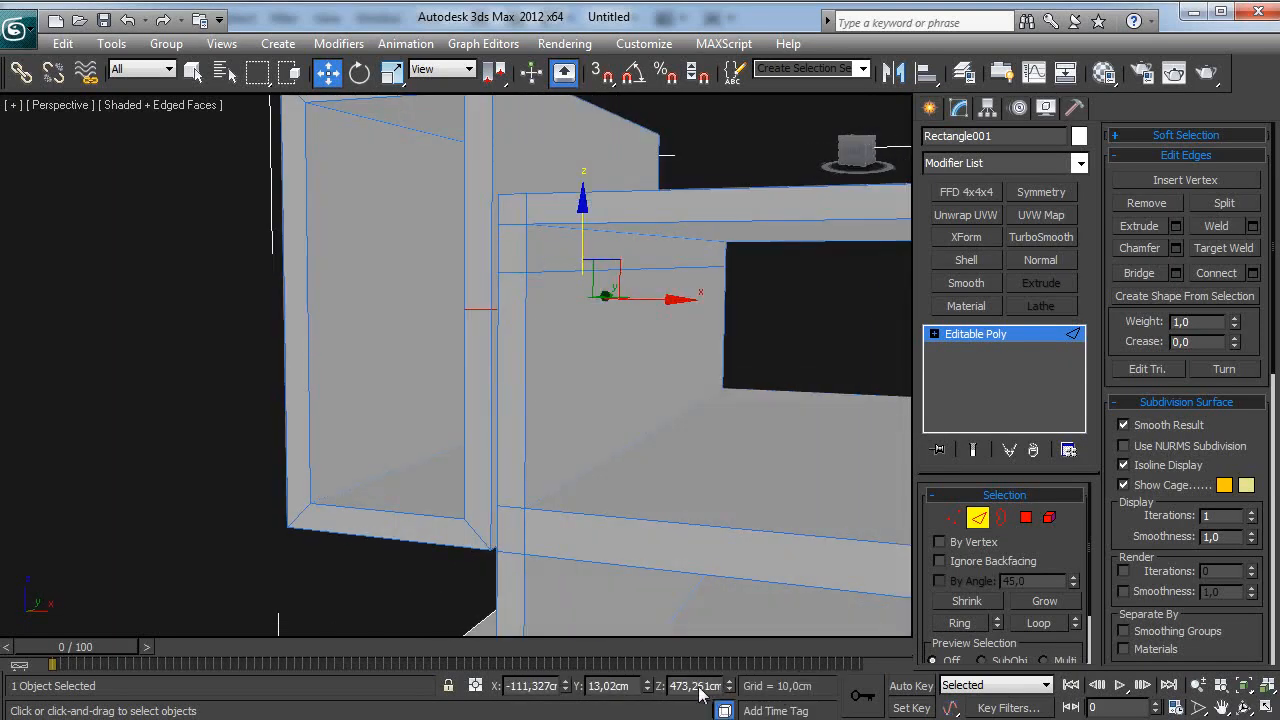
key(Return)
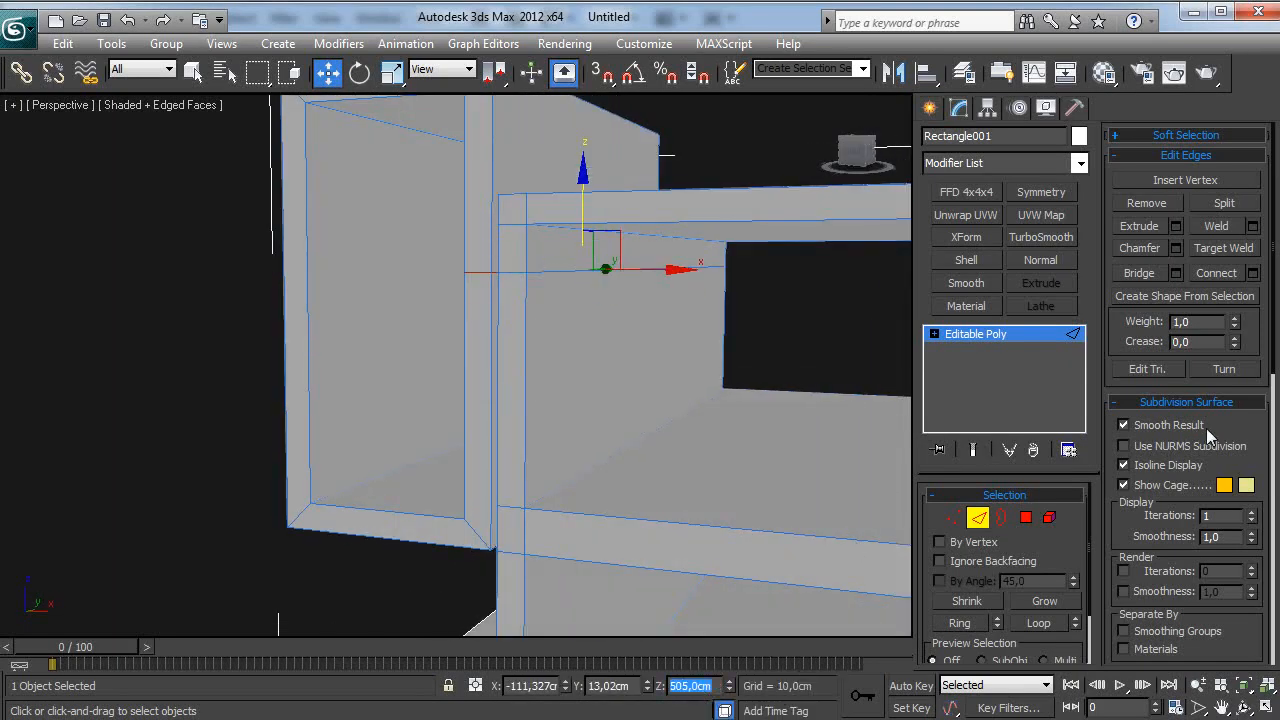
Step: Connect the edges on the lower part of that frame side and set the new edges' Z position to 305 cm
scroll(1262, 432, down, 10)
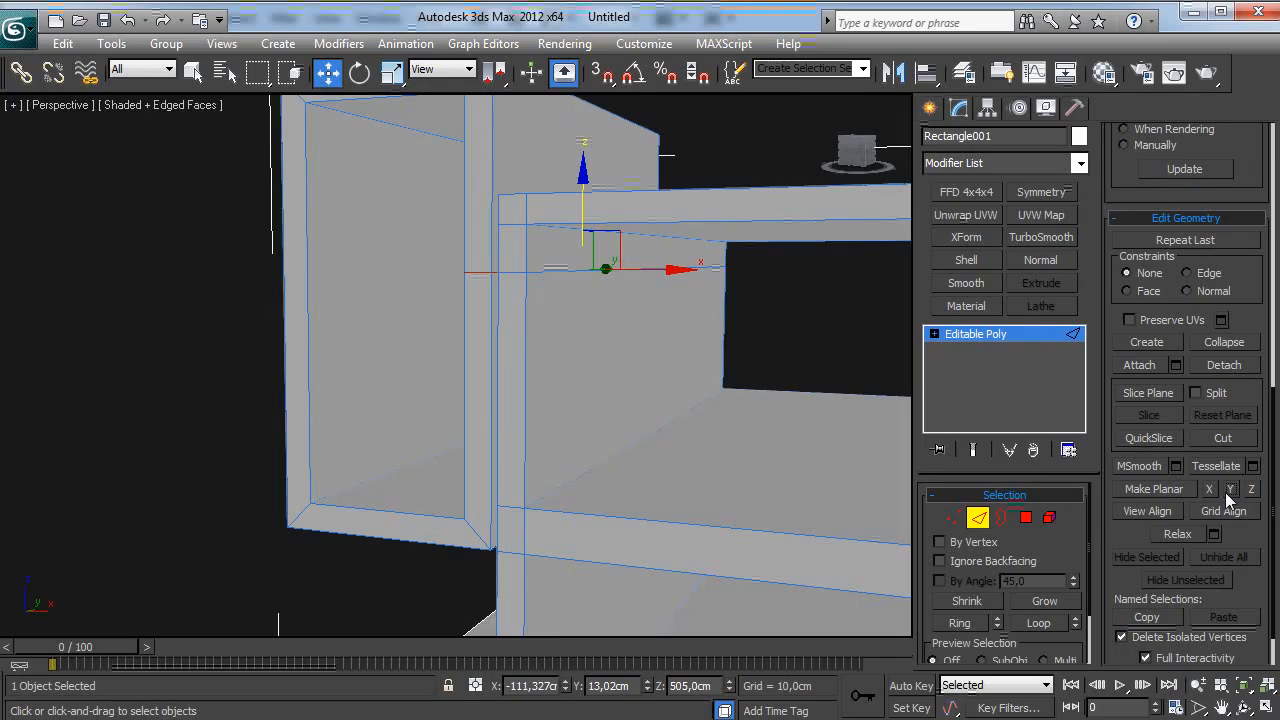
alt+middle_drag(611, 331, 612, 398)
click(601, 389)
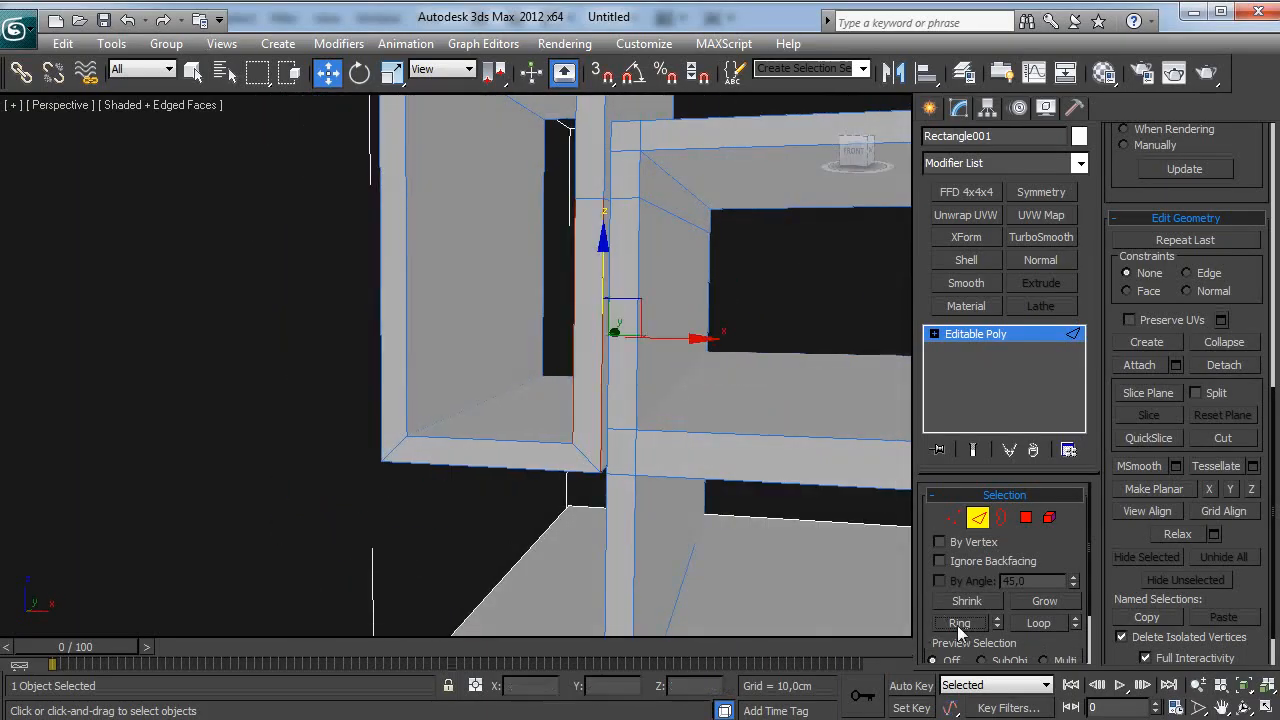
right_click(693, 398)
click(660, 438)
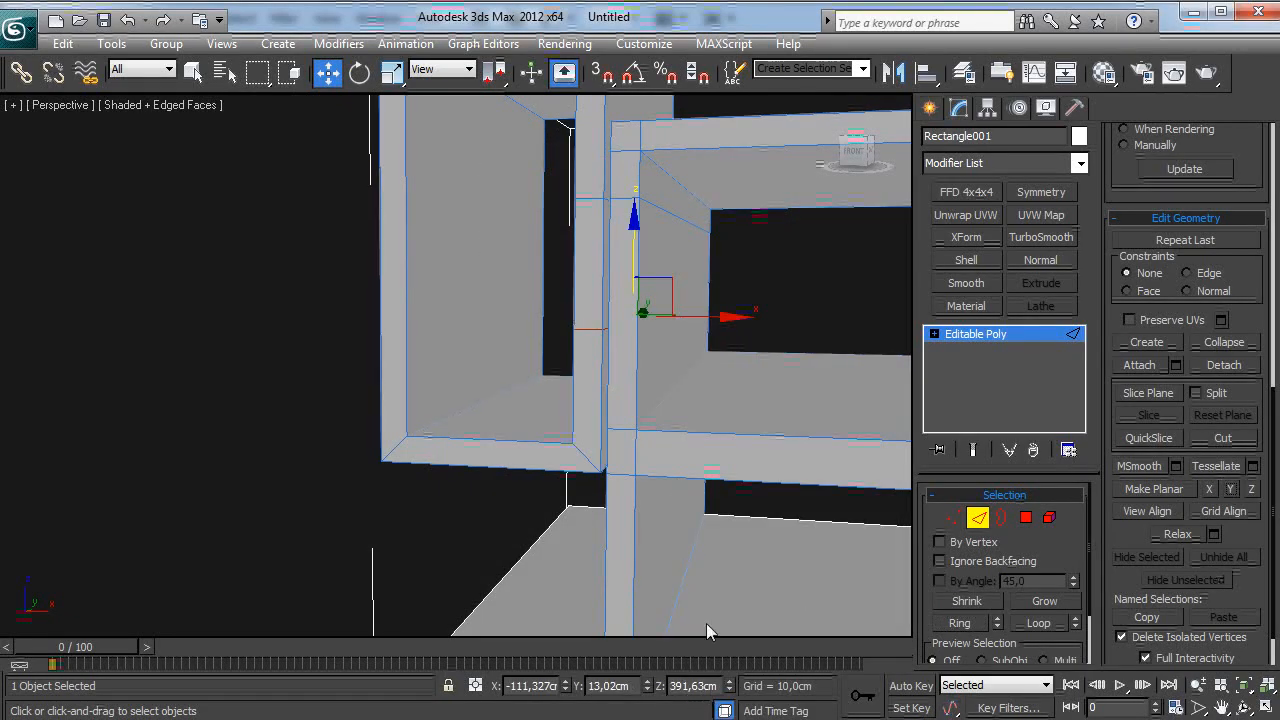
drag(641, 250, 629, 300)
double_click(716, 685)
text(305)
key(Return)
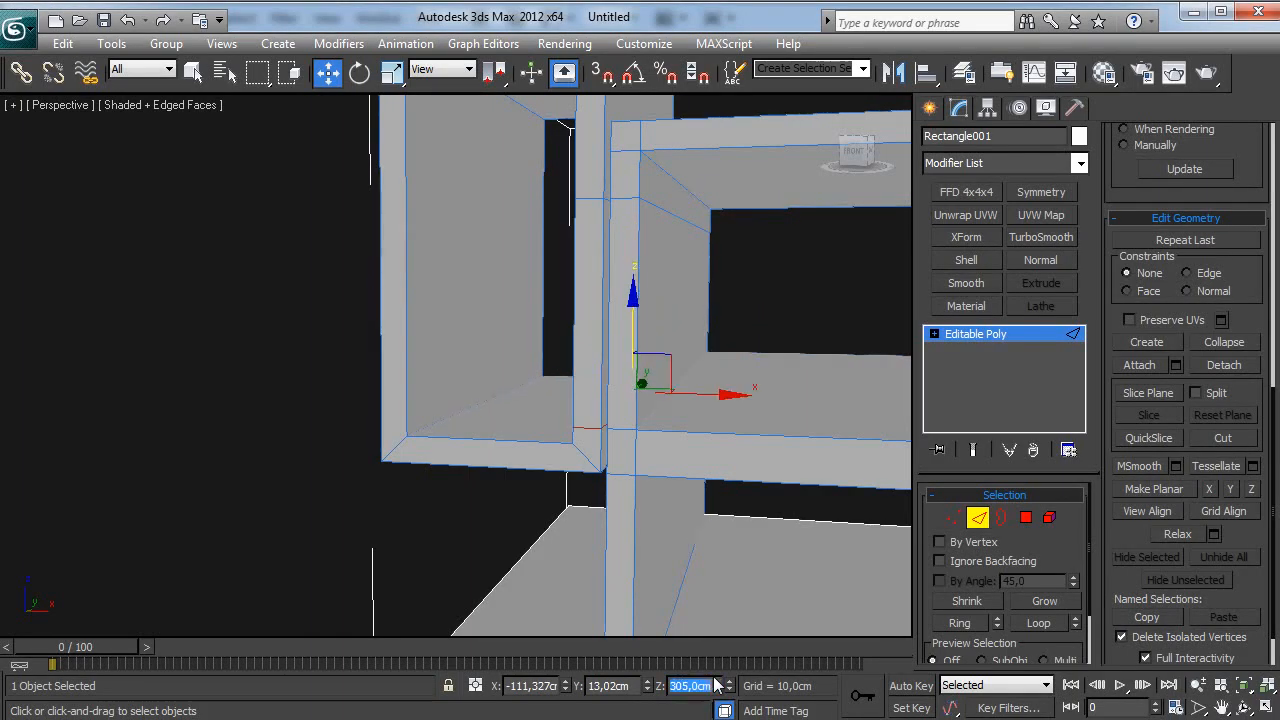
Step: Connect the lengthwise edges of the building and frame with a cross loop, flatten it into one plane, and move it near the front end
alt+middle_drag(746, 457, 663, 490)
click(400, 245)
key(alt+r)
scroll(462, 249, down, 4)
middle_drag(462, 249, 428, 297)
alt+middle_drag(409, 244, 480, 175)
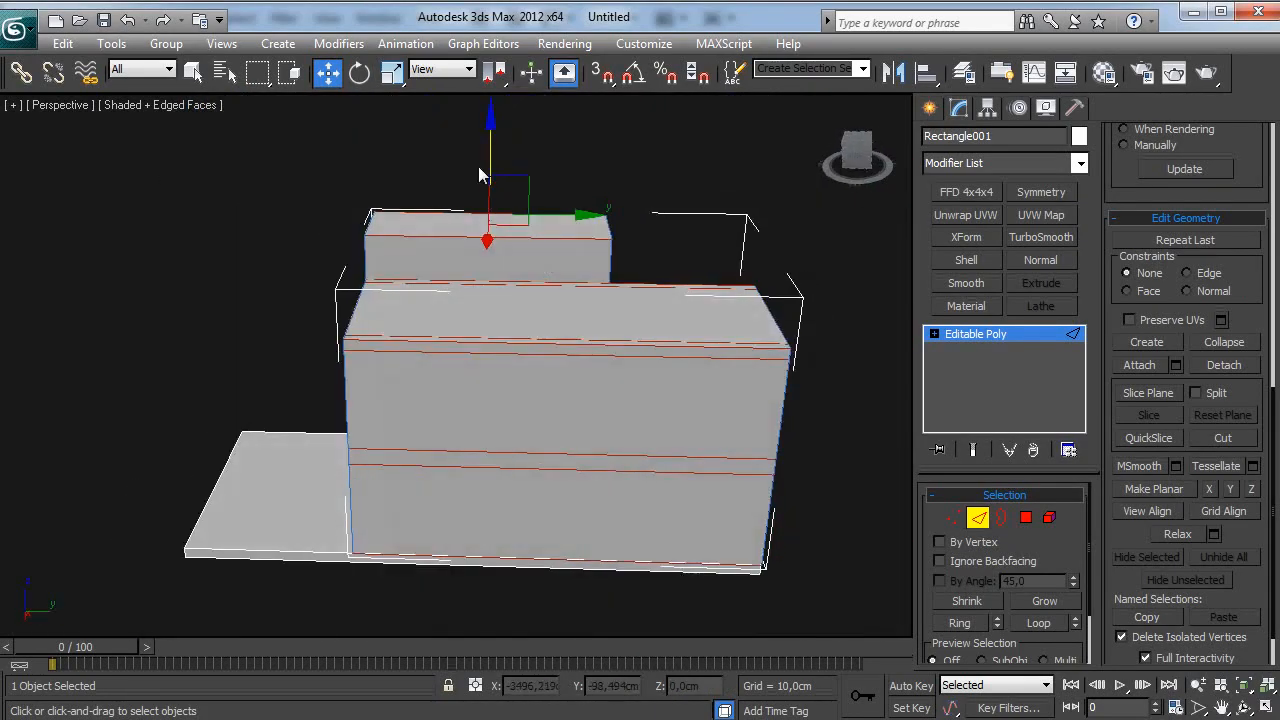
mouse_move(540, 300)
alt+middle_down()
mouse_move(674, 282)
mouse_move(551, 323)
alt+middle_up()
scroll(621, 290, up, 3)
right_click(551, 323)
click(519, 388)
alt+middle_drag(744, 350, 672, 368)
click(1252, 489)
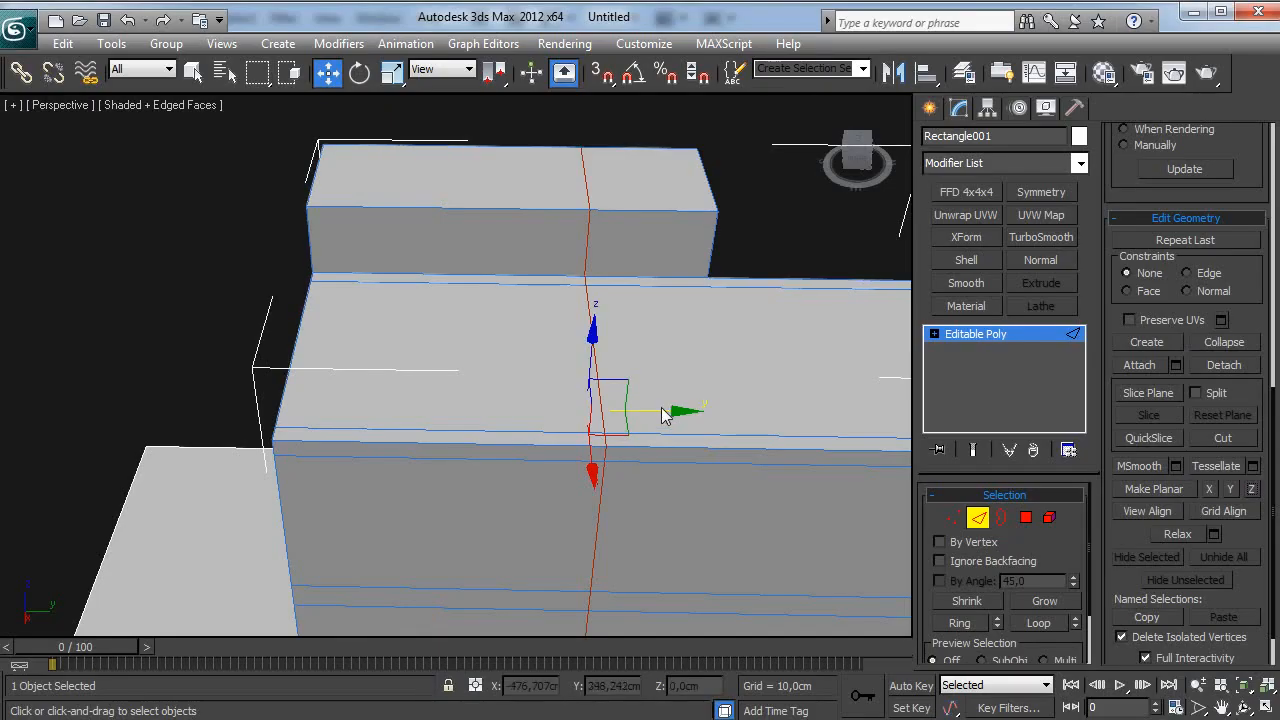
alt+middle_drag(417, 446, 425, 340)
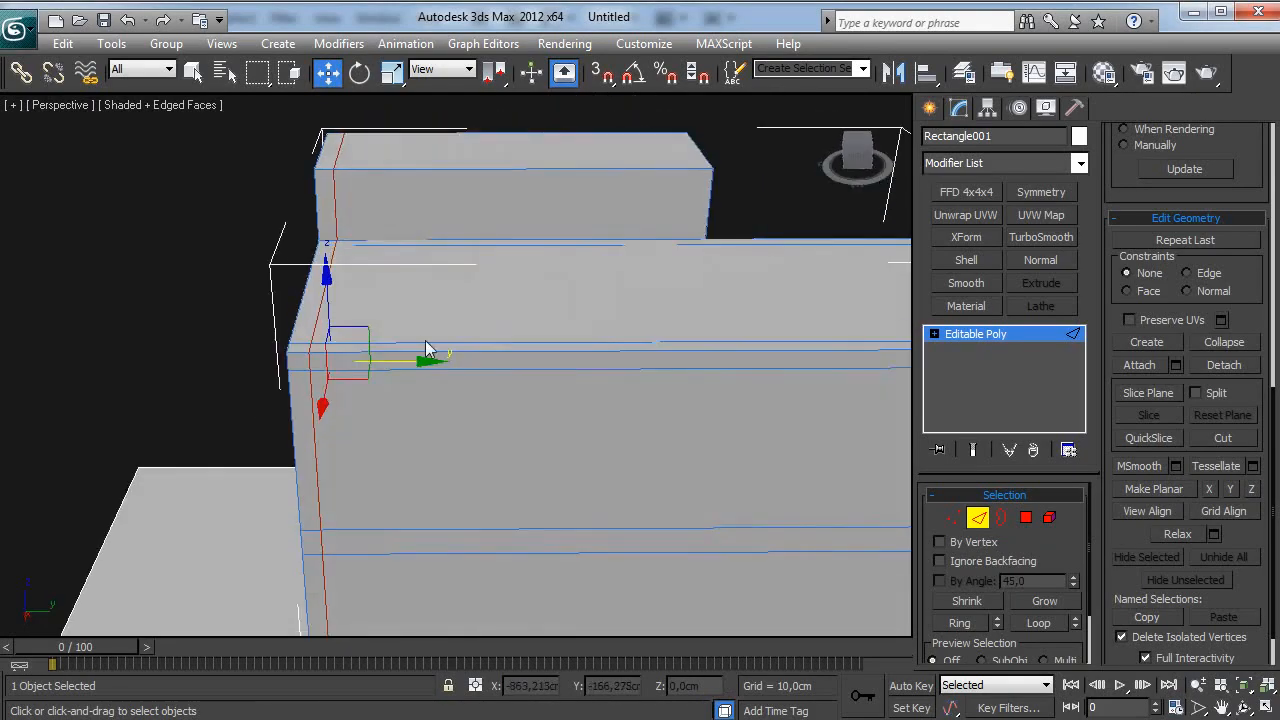
Step: Add a second cross loop through the building and frame, flatten it, and place it near the middle of the building's length
scroll(493, 217, down, 3)
drag(459, 678, 459, 680)
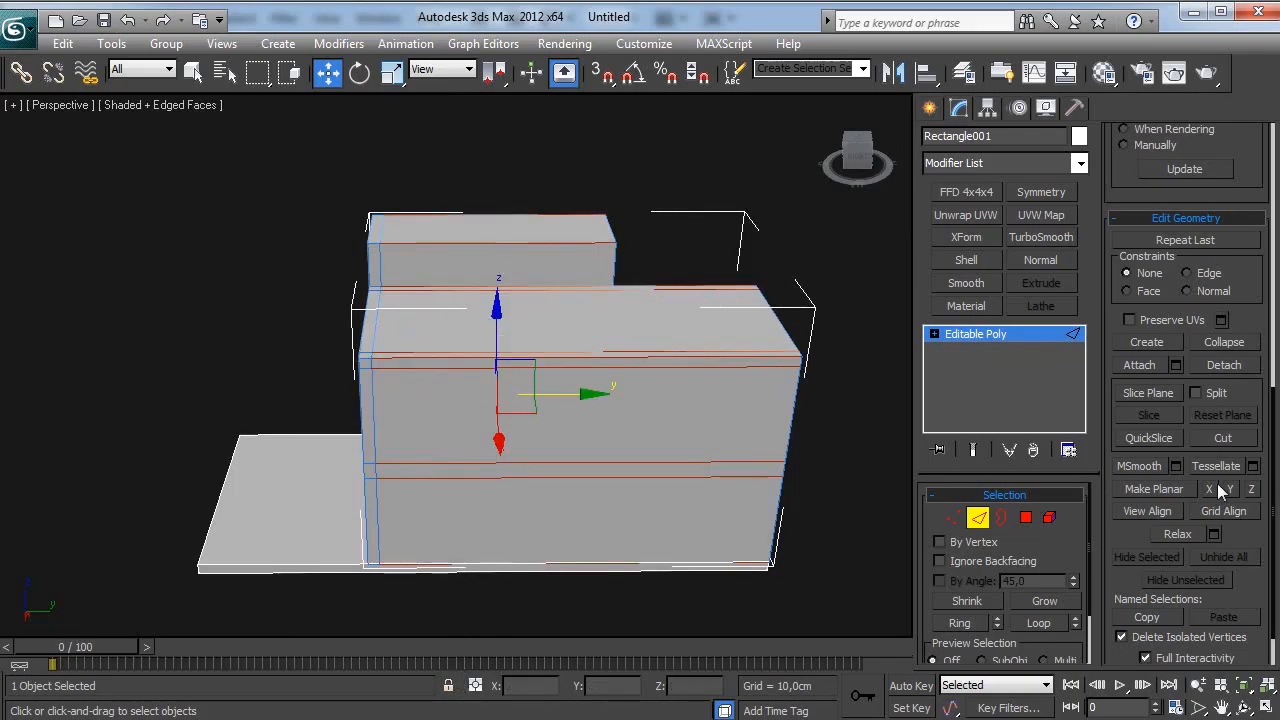
right_click(703, 483)
click(645, 563)
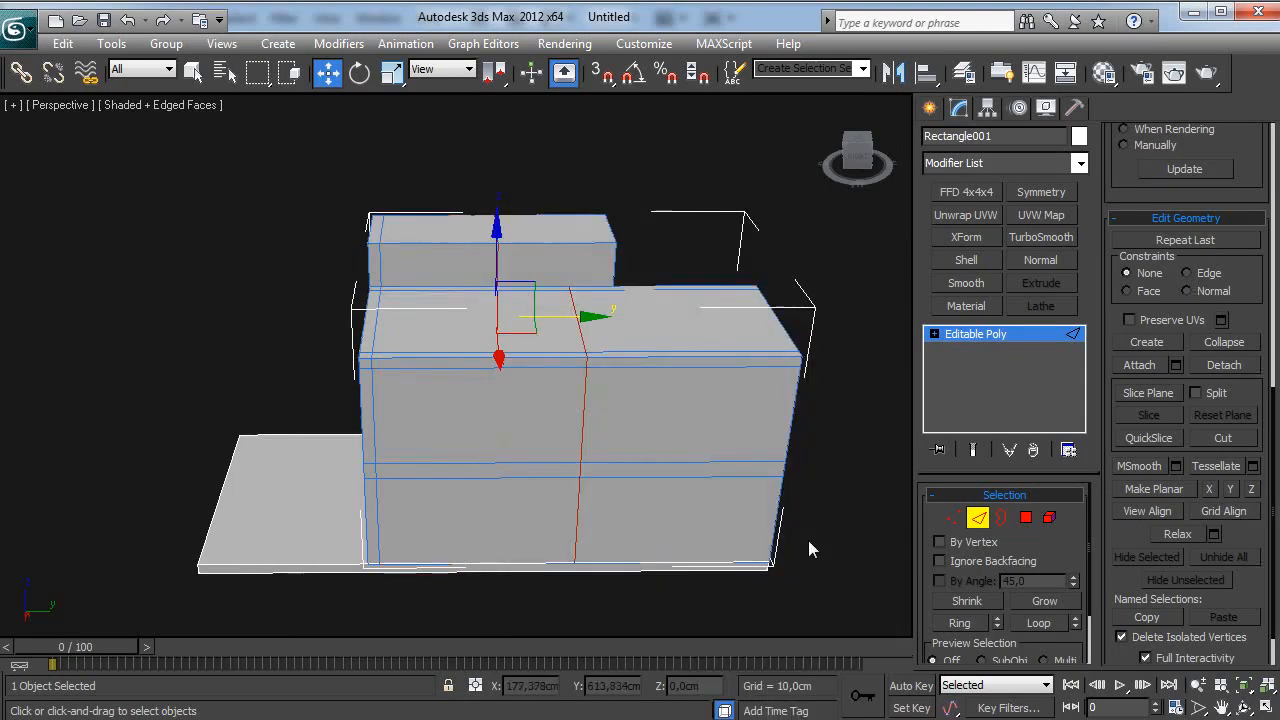
alt+middle_drag(608, 311, 603, 363)
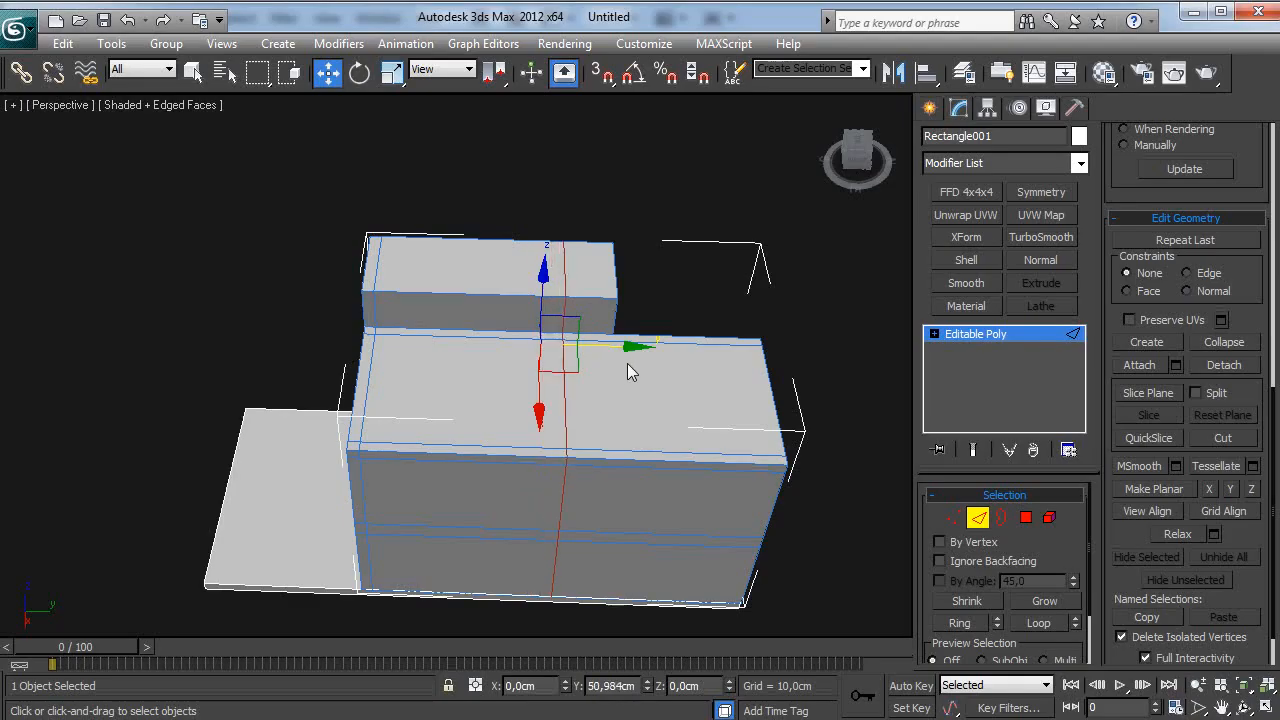
alt+middle_drag(620, 362, 568, 351)
Step: Select the matching inner faces of the frame side and the upper-storey wall within the new edges, and bridge them
scroll(602, 413, up, 5)
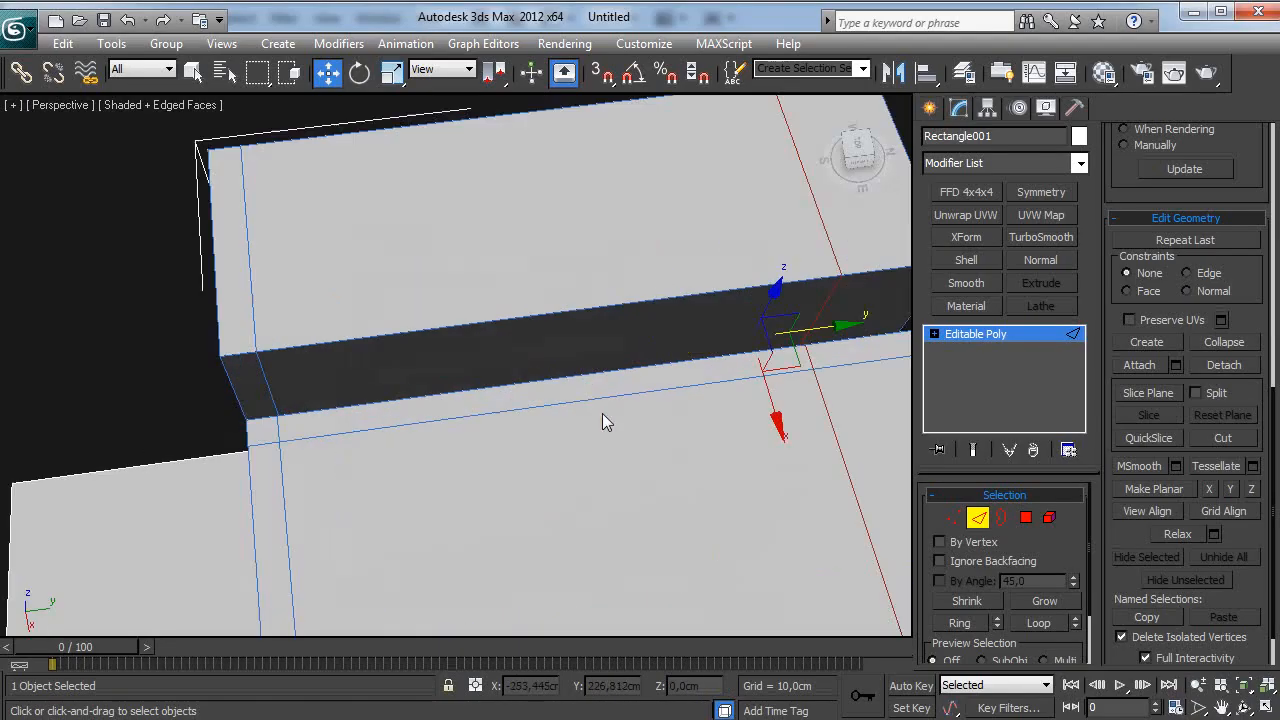
alt+middle_drag(465, 400, 597, 336)
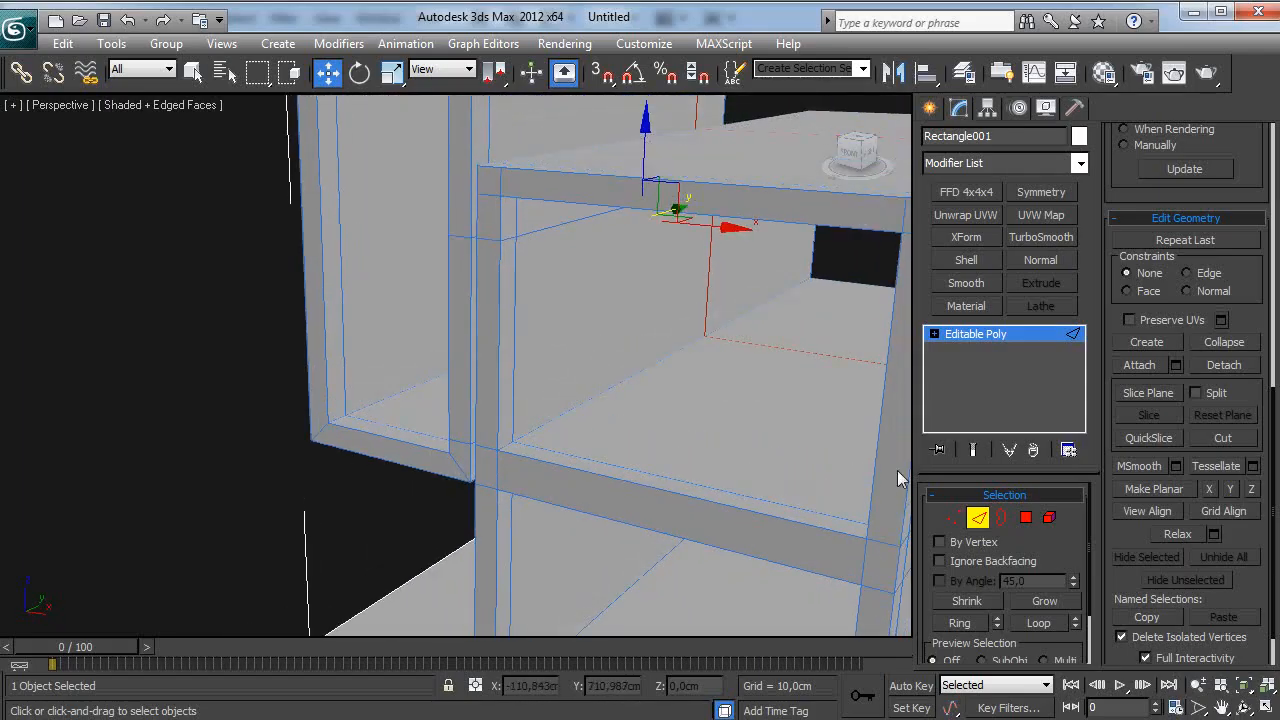
click(1026, 518)
alt+middle_drag(520, 345, 534, 245)
click(600, 333)
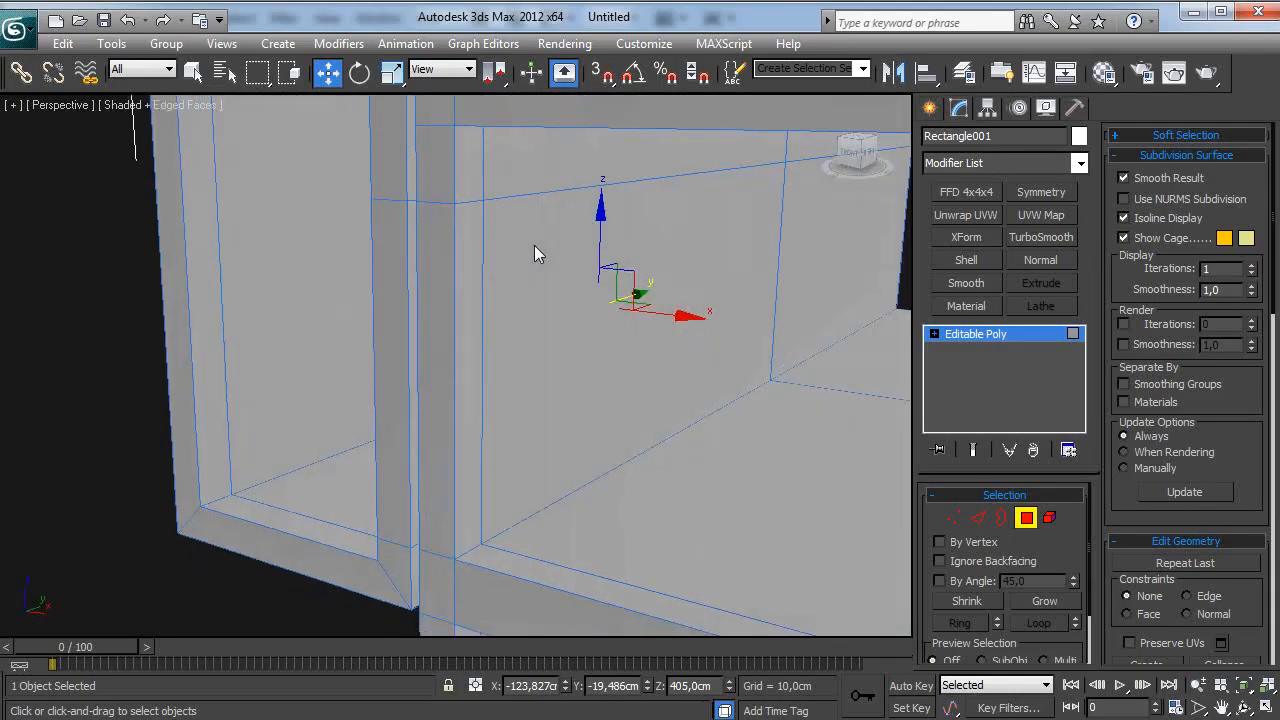
click(568, 341)
alt+middle_drag(508, 343, 621, 328)
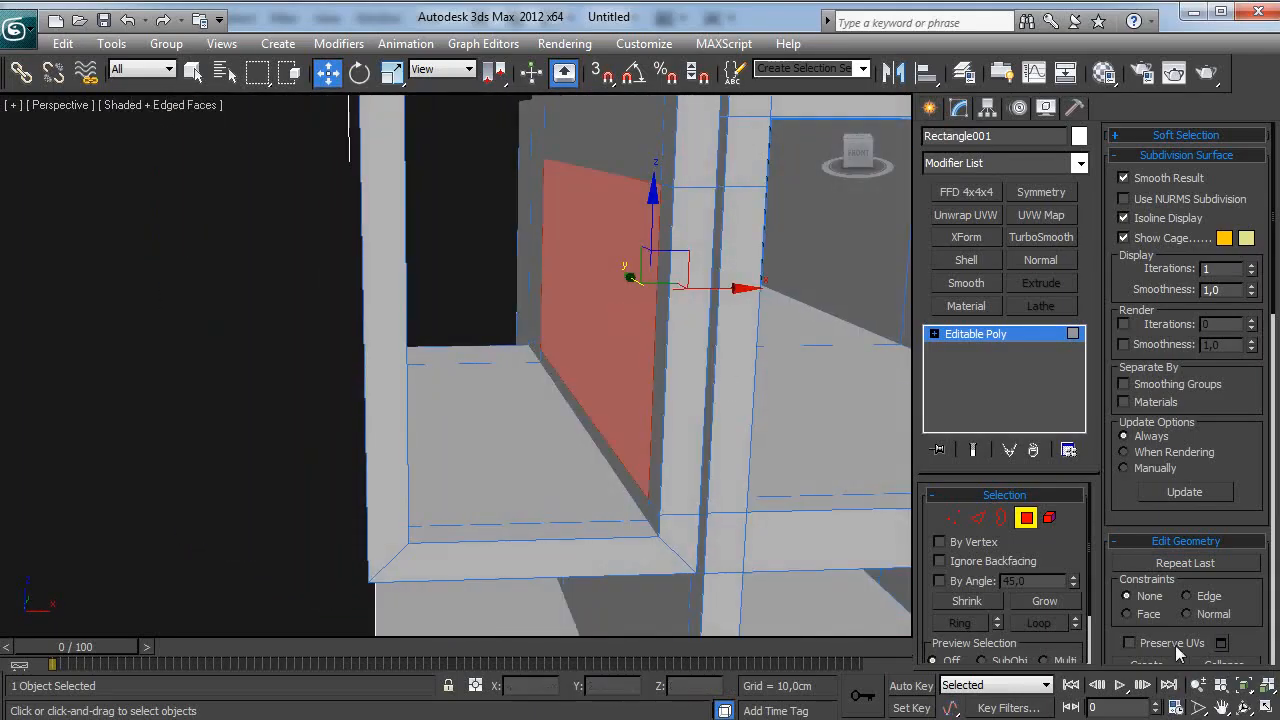
scroll(1140, 560, down, 9)
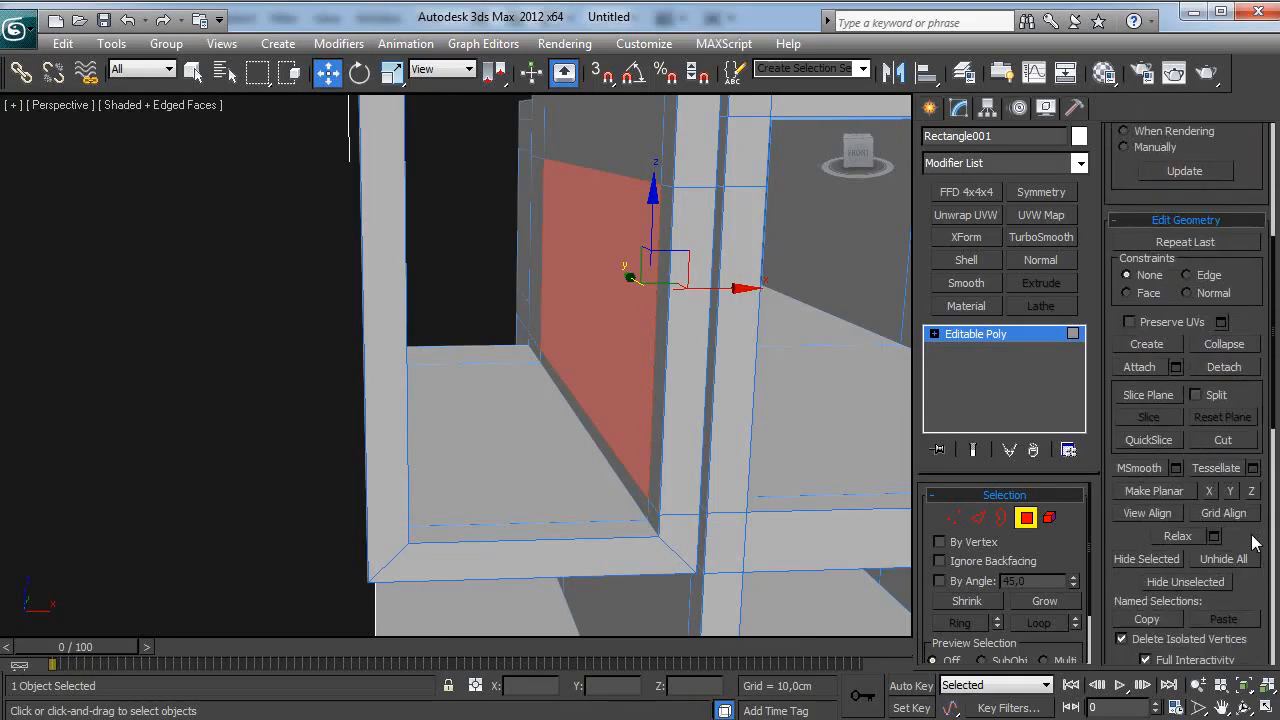
scroll(1212, 556, down, 3)
click(1142, 522)
Step: Bridge the two facing polygons left between the frame and the wall to open the passage, and return to object level
click(619, 346)
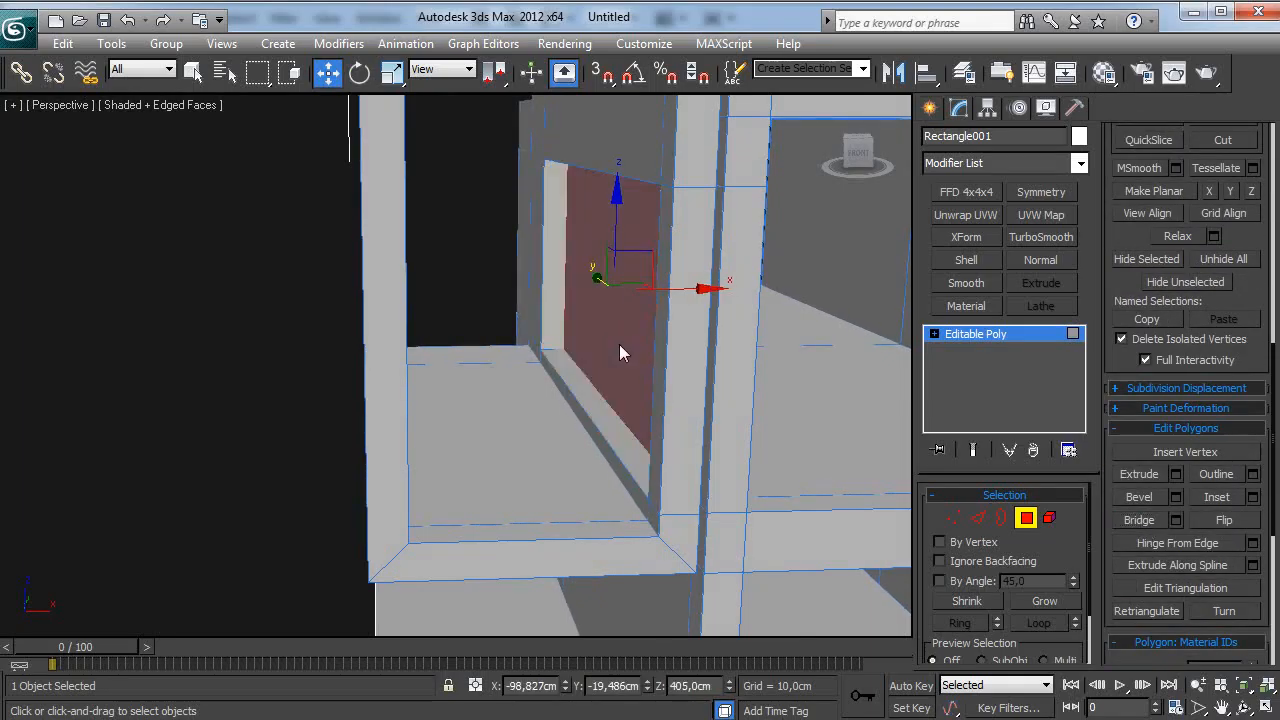
alt+middle_drag(690, 358, 609, 394)
ctrl+click(612, 372)
click(1139, 520)
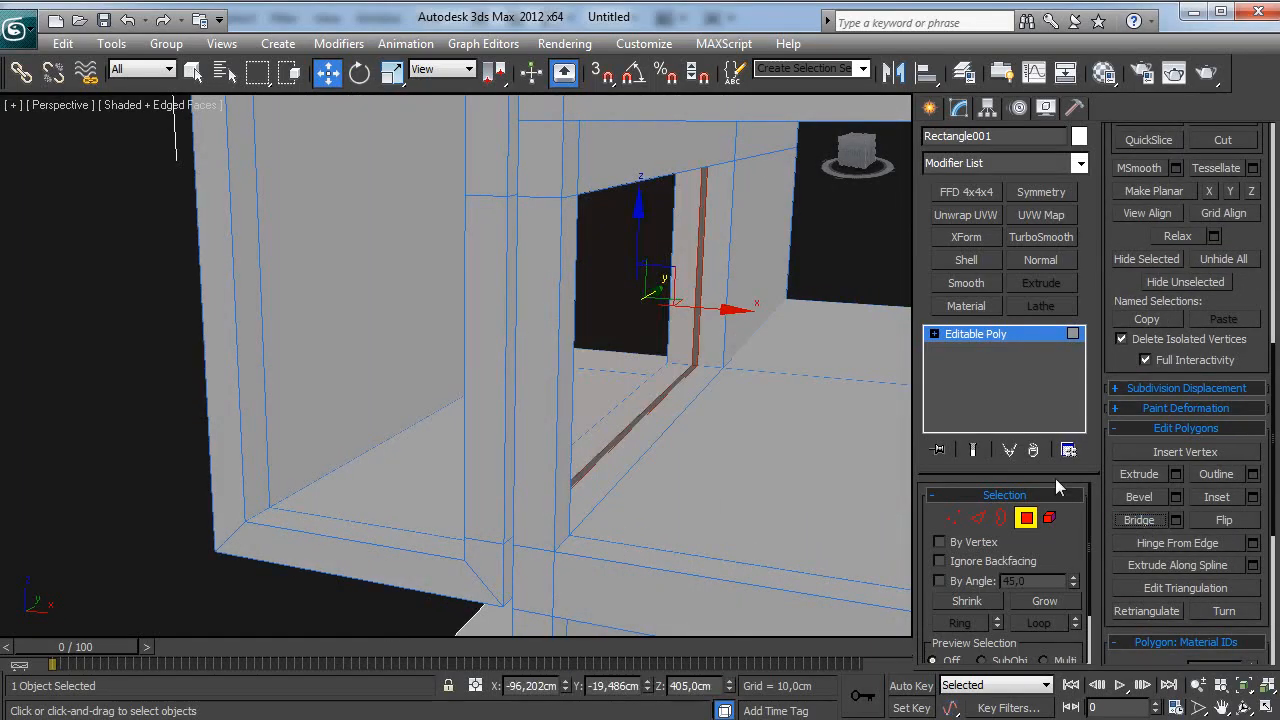
click(841, 288)
alt+middle_drag(696, 454, 753, 475)
alt+middle_drag(694, 514, 697, 465)
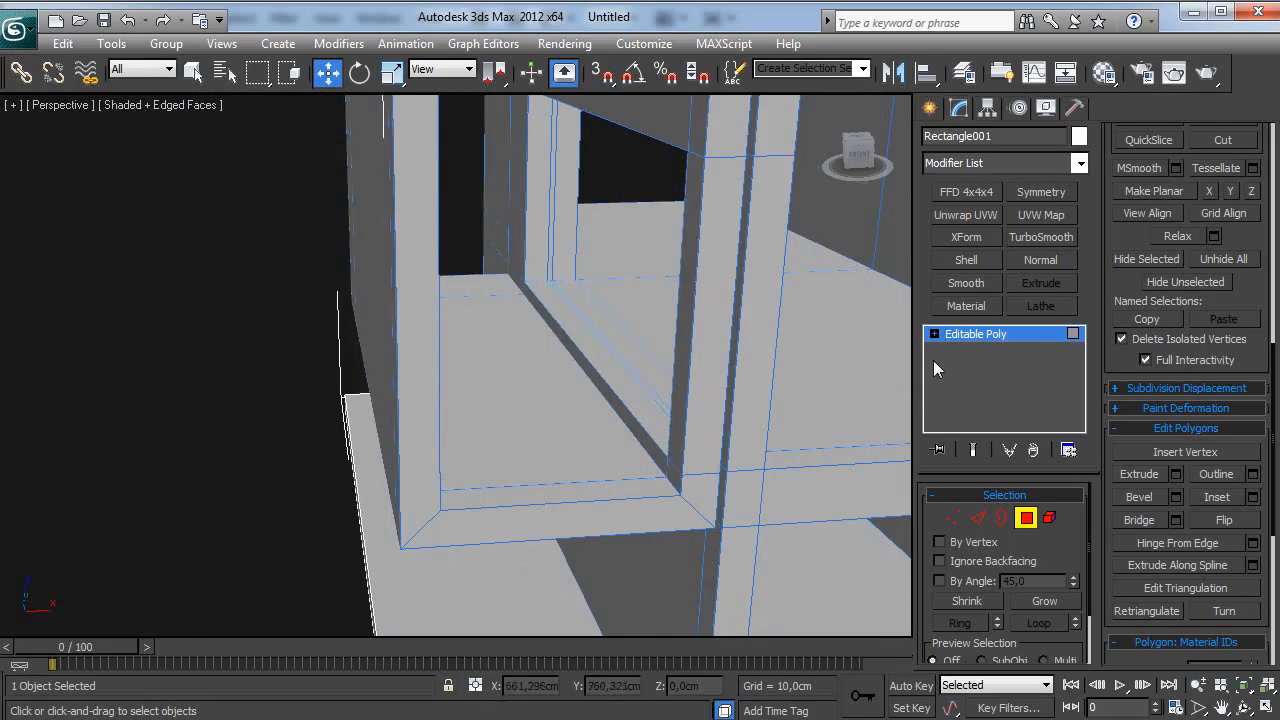
click(983, 337)
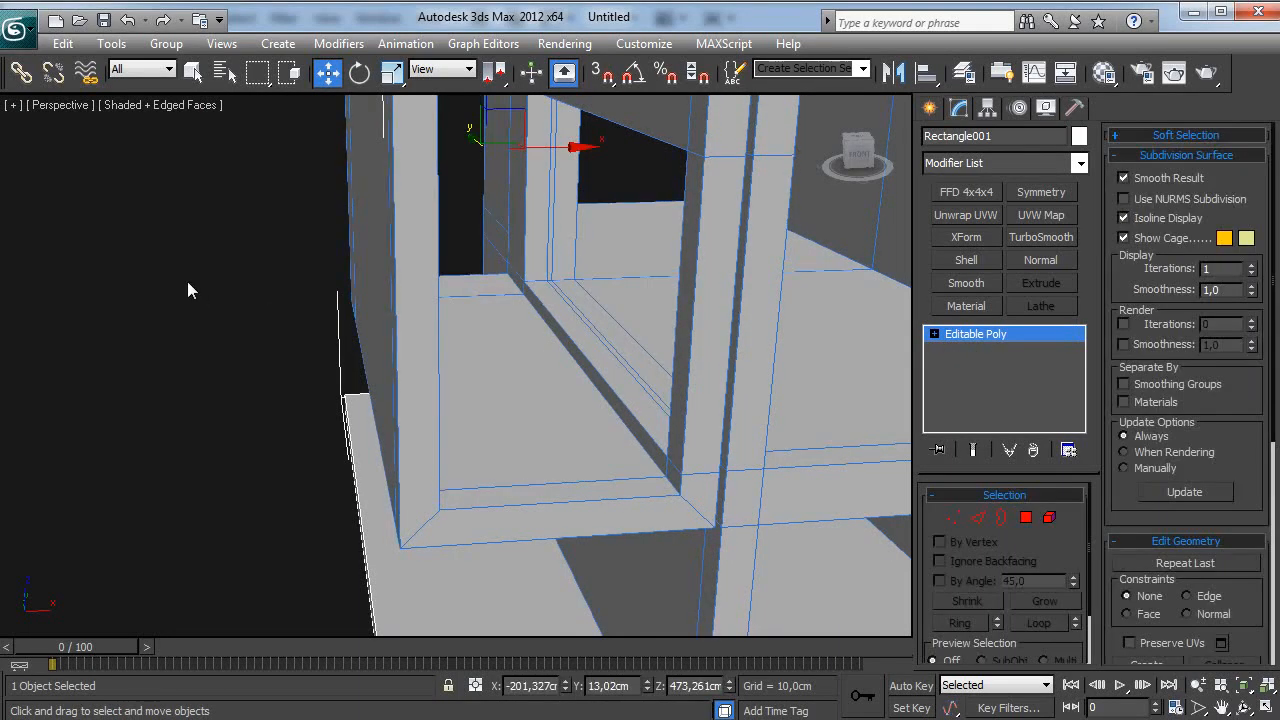
Step: Connect the ground-floor side wall's horizontal edges with a vertical cross edge and move it into line with the projecting frame's corner
click(187, 281)
scroll(665, 406, down, 3)
alt+middle_drag(665, 406, 470, 412)
click(470, 412)
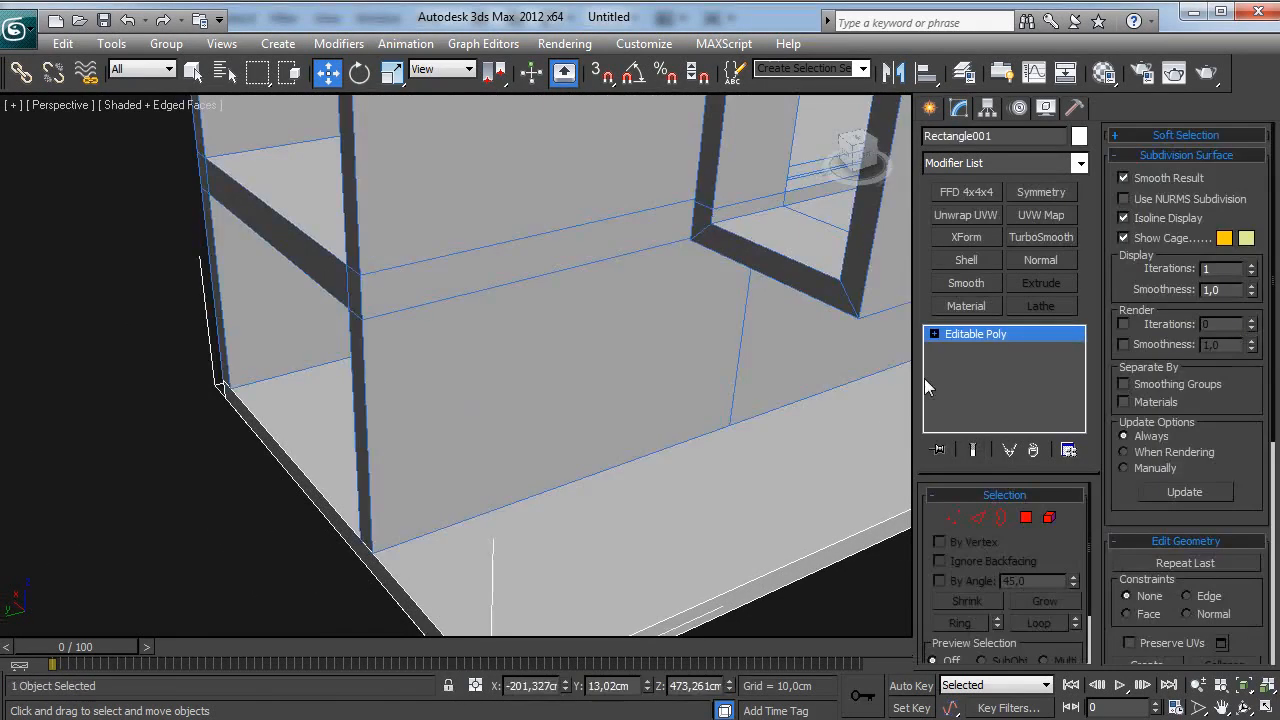
click(1031, 525)
alt+middle_drag(603, 449, 1005, 497)
click(984, 517)
alt+middle_drag(570, 408, 512, 290)
drag(479, 416, 475, 704)
right_click(506, 362)
click(470, 427)
drag(437, 355, 500, 364)
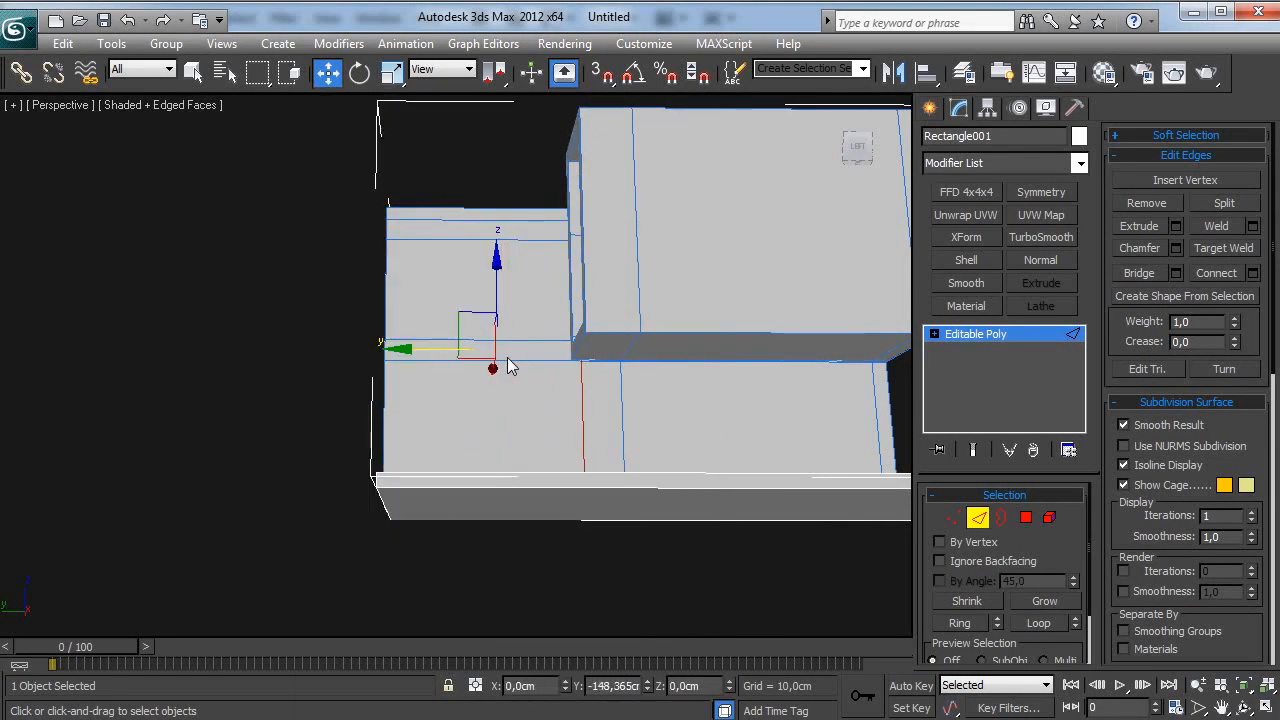
alt+middle_drag(502, 372, 555, 475)
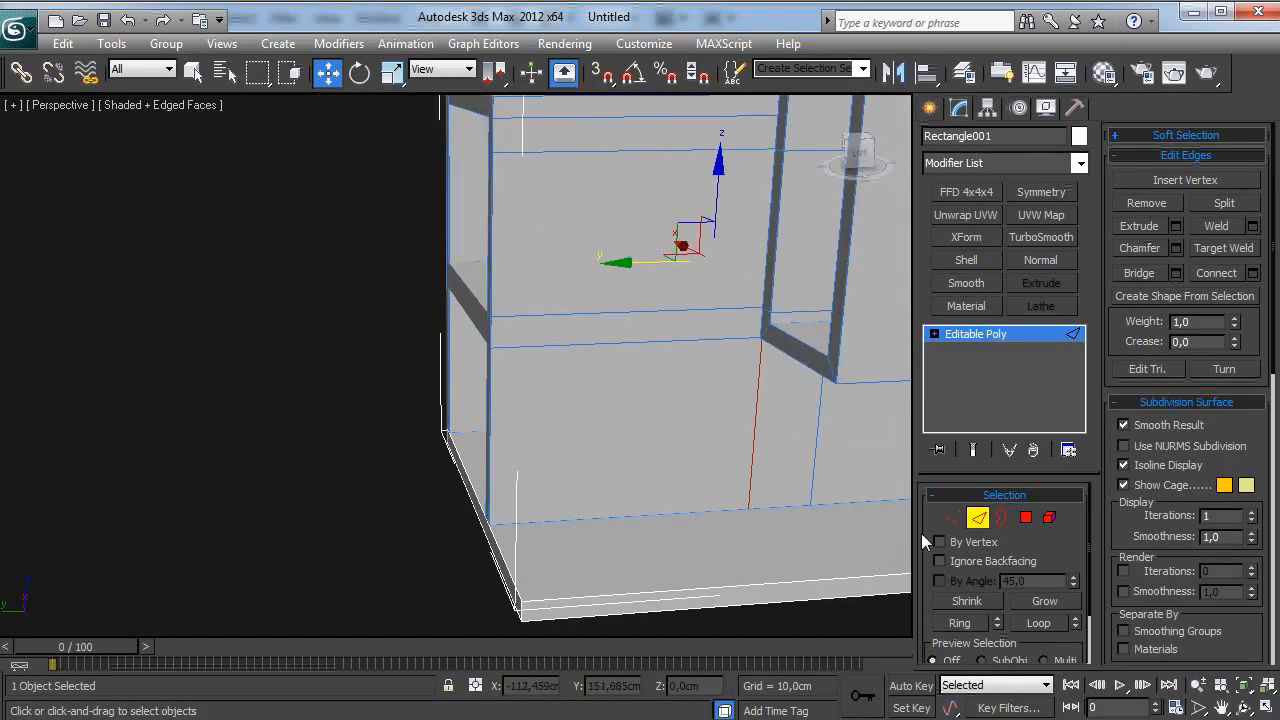
Step: Delete the ground-floor side wall polygons between the new edge and the building's end, and return to object level
click(1026, 517)
click(542, 554)
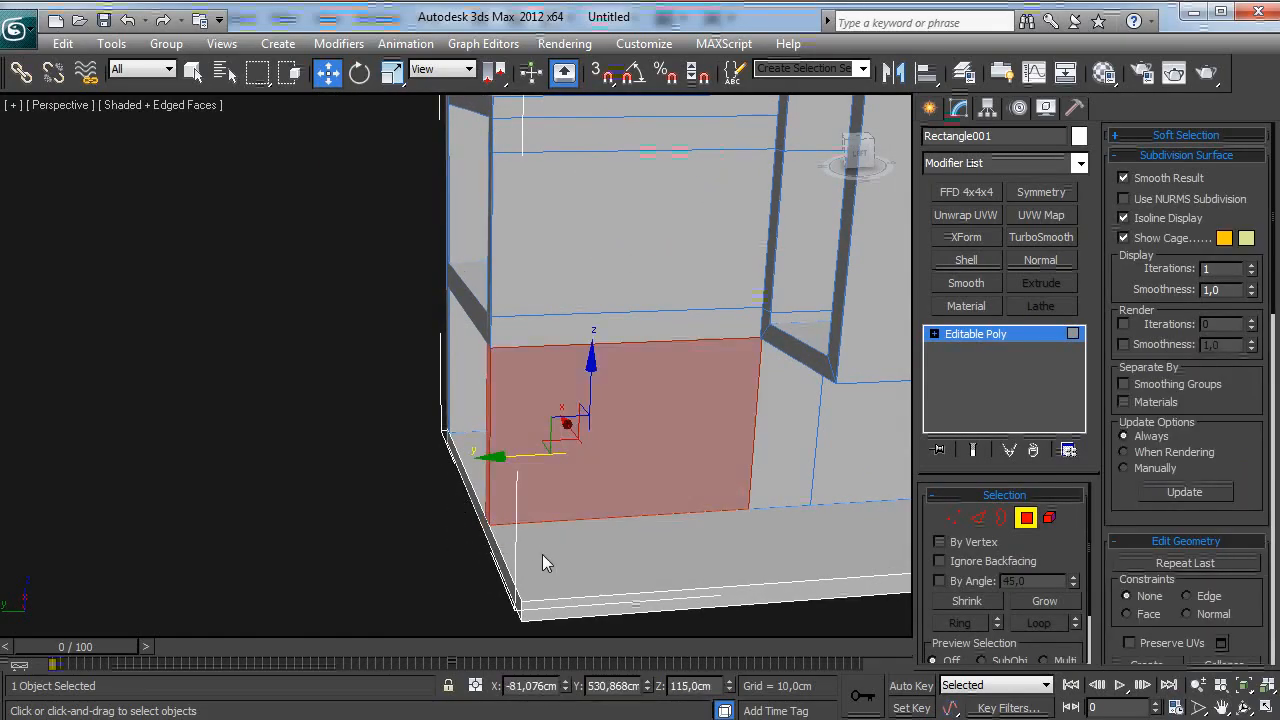
key(Delete)
alt+middle_drag(579, 396, 689, 356)
scroll(597, 364, up, 3)
click(1049, 338)
middle_drag(549, 362, 562, 399)
scroll(654, 403, up, 2)
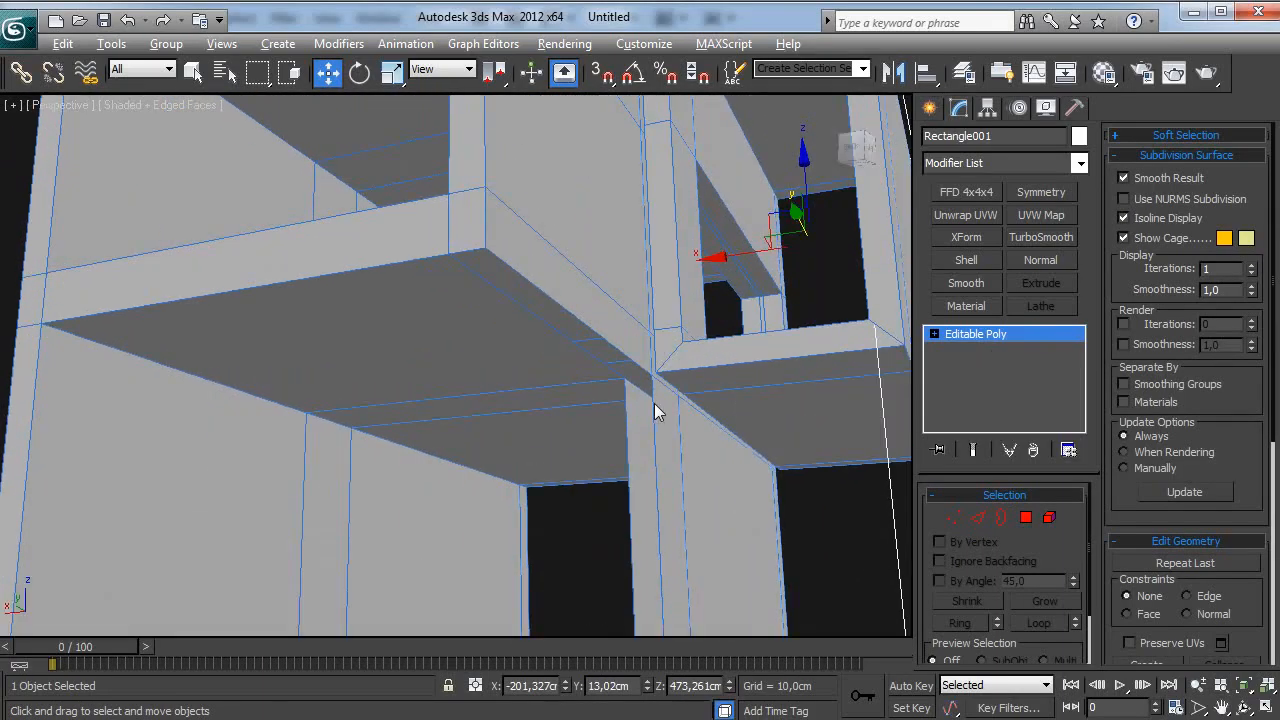
Step: Isolate the building and create a polygon that closes the open wall end beneath the corner of the frame
key(alt+q)
scroll(462, 436, up, 5)
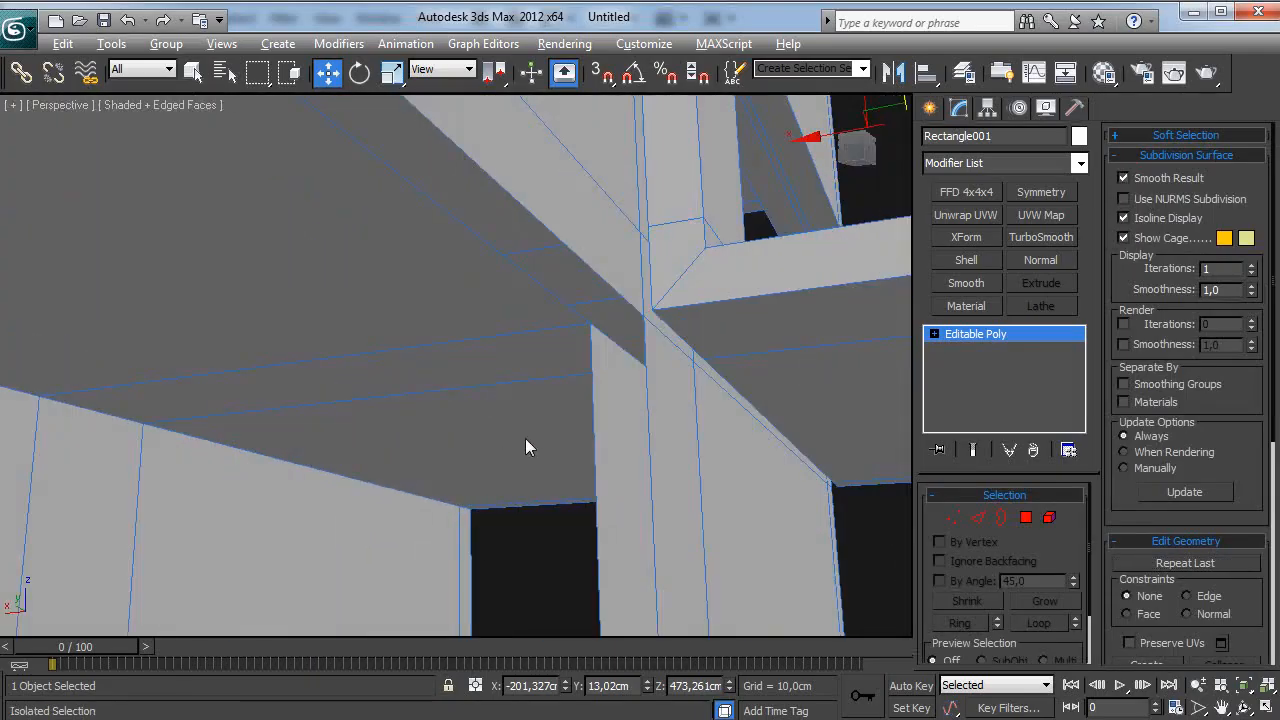
alt+middle_drag(578, 435, 903, 483)
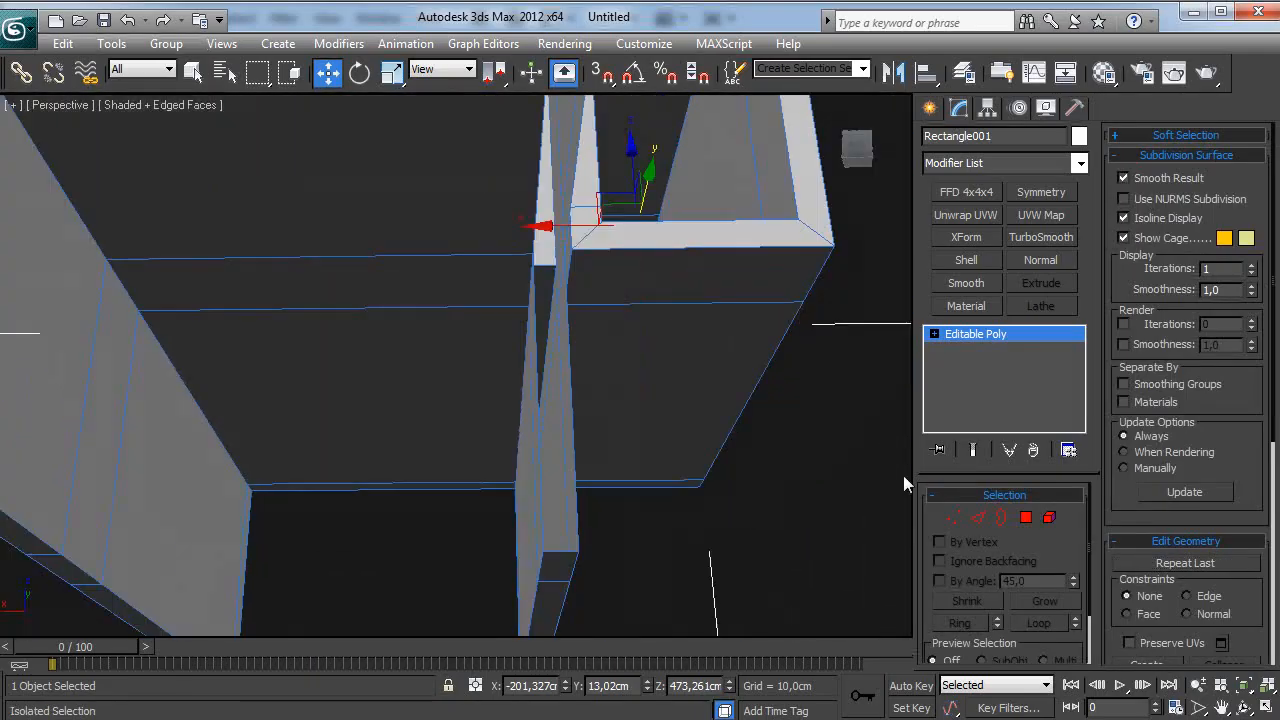
click(1029, 517)
scroll(1245, 466, down, 6)
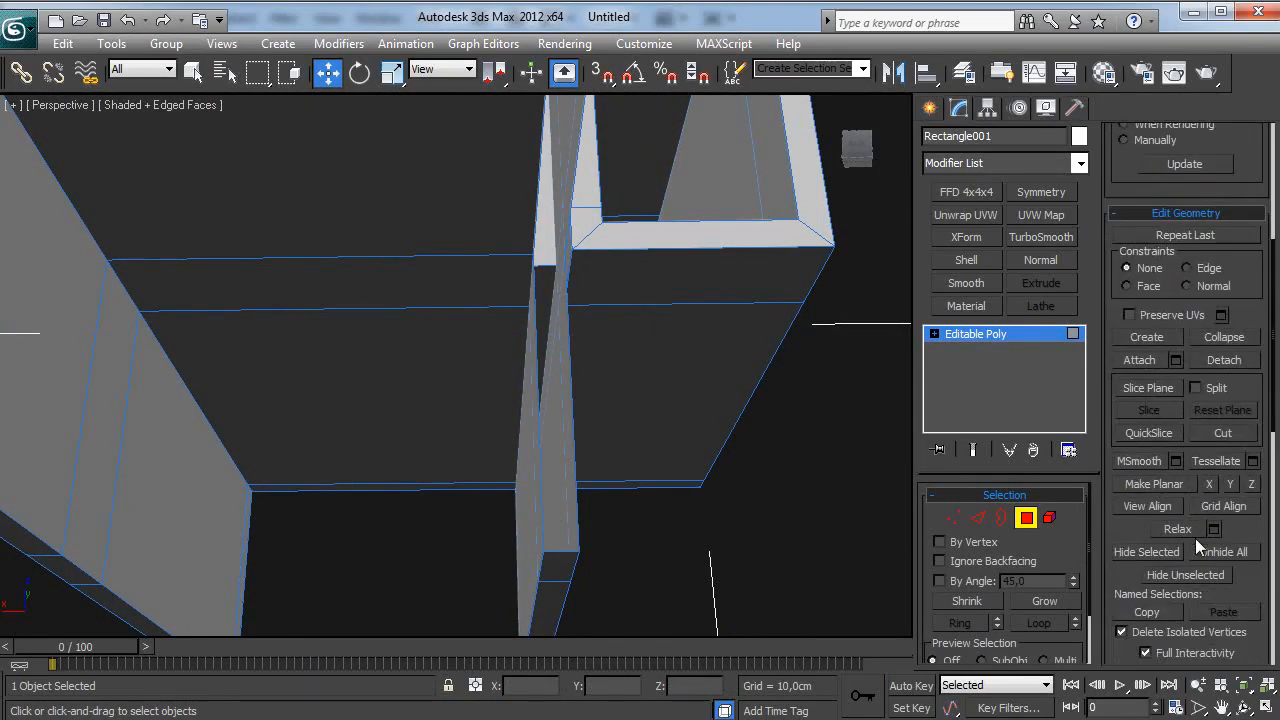
scroll(1218, 421, up, 1)
alt+middle_drag(575, 300, 455, 335)
click(461, 271)
click(463, 590)
click(494, 588)
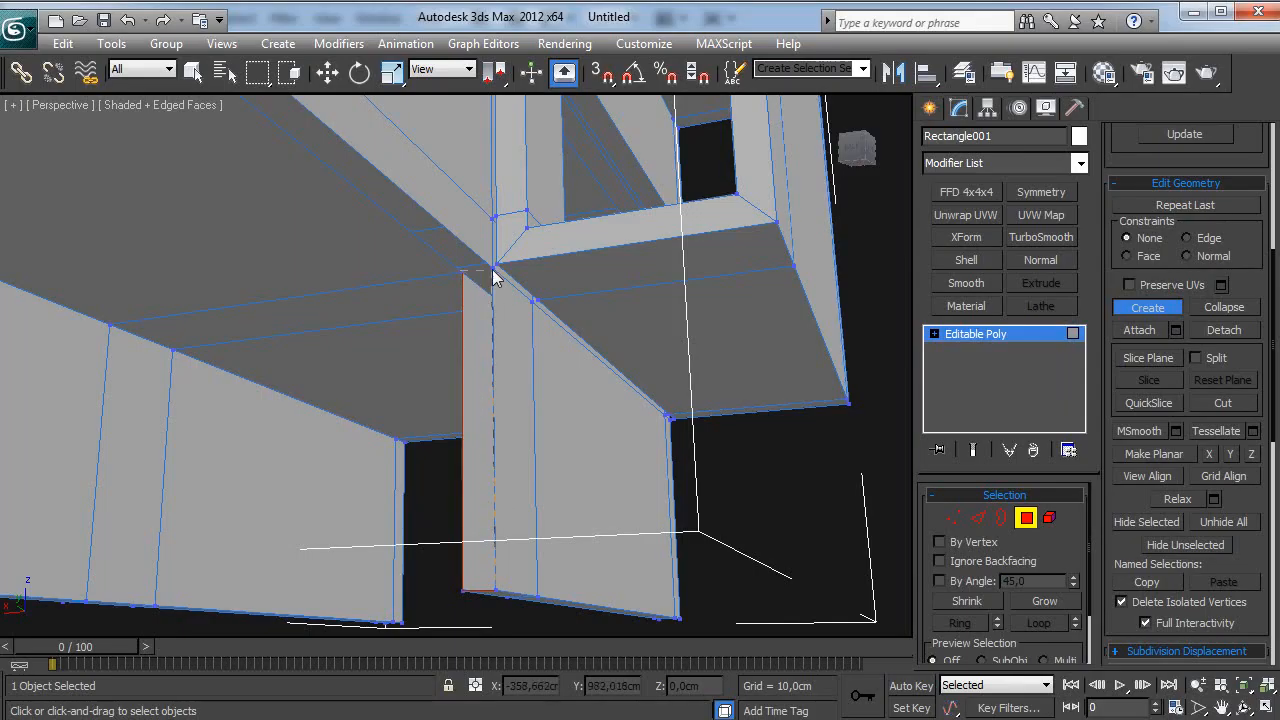
click(461, 271)
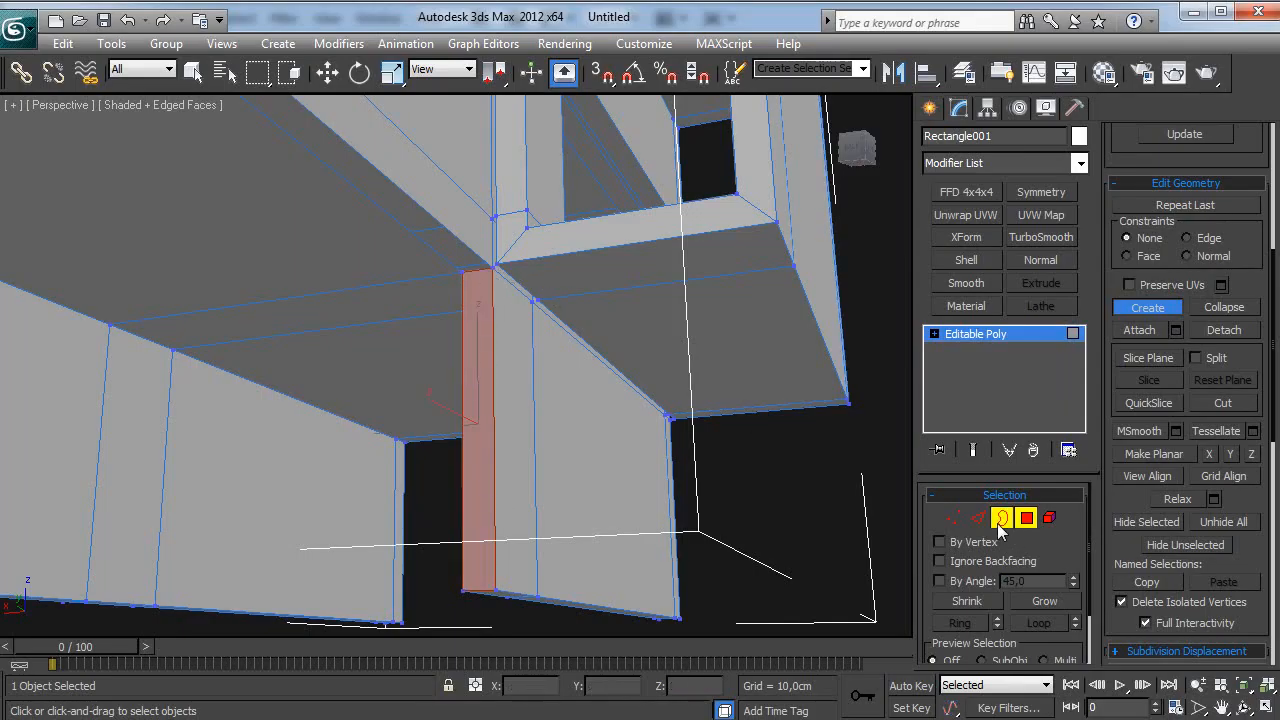
Step: Cap the open border left in the upper floor's underside above the removed wall, return to object level and deselect the building
click(998, 523)
click(472, 252)
middle_drag(482, 266, 587, 362)
right_click(585, 360)
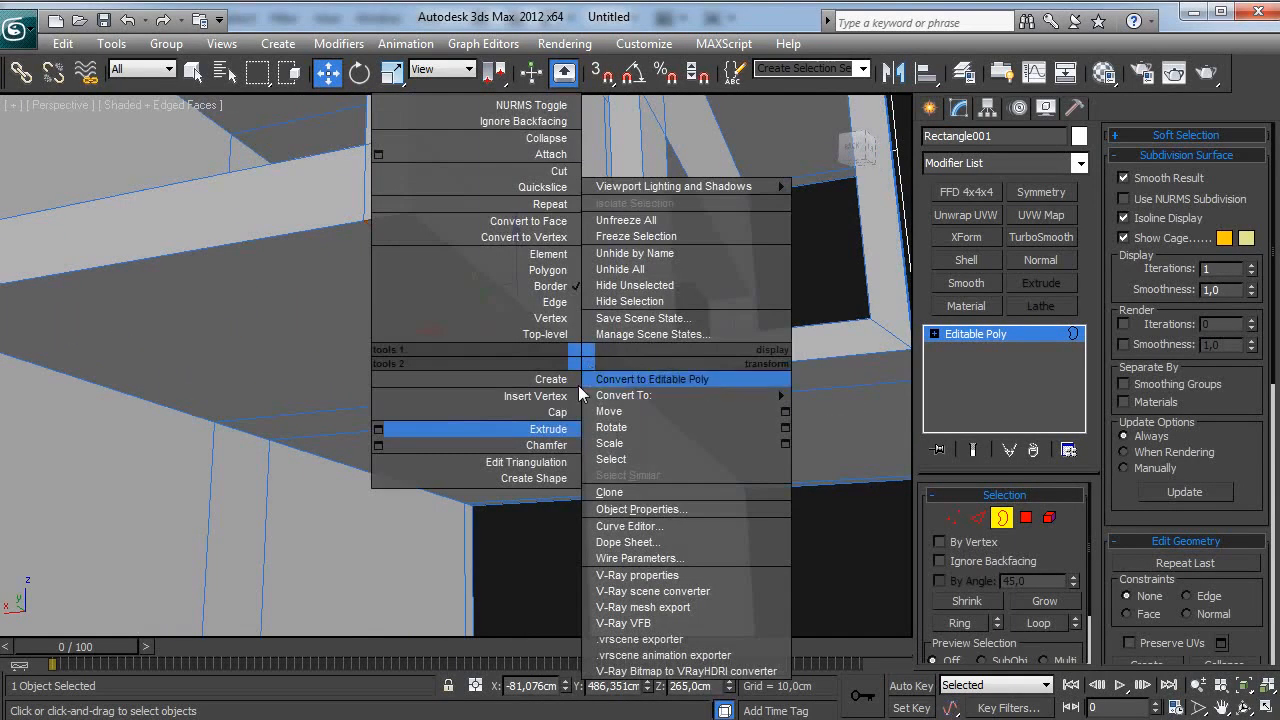
click(548, 429)
alt+middle_drag(746, 462, 667, 438)
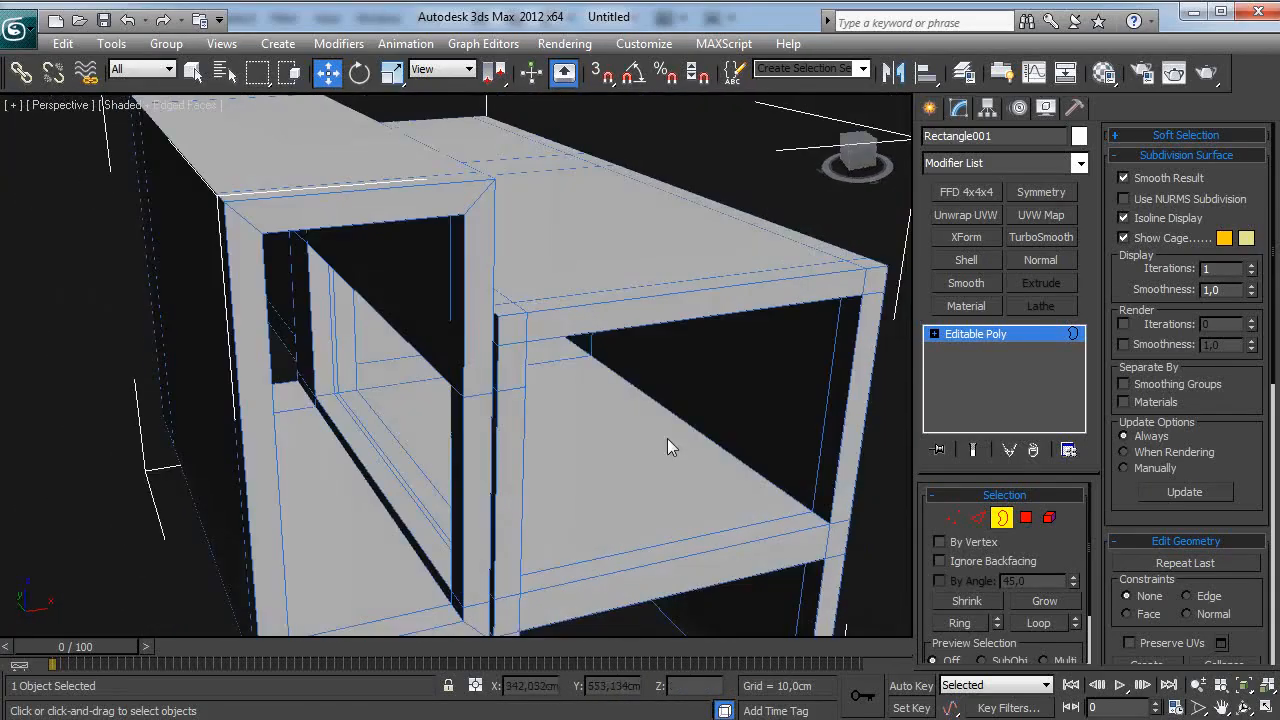
click(989, 339)
click(747, 175)
Step: Connect the ring of lengthwise edges with another cross loop and move it about one wall thickness from the shortened wall's end
alt+middle_drag(747, 175, 949, 270)
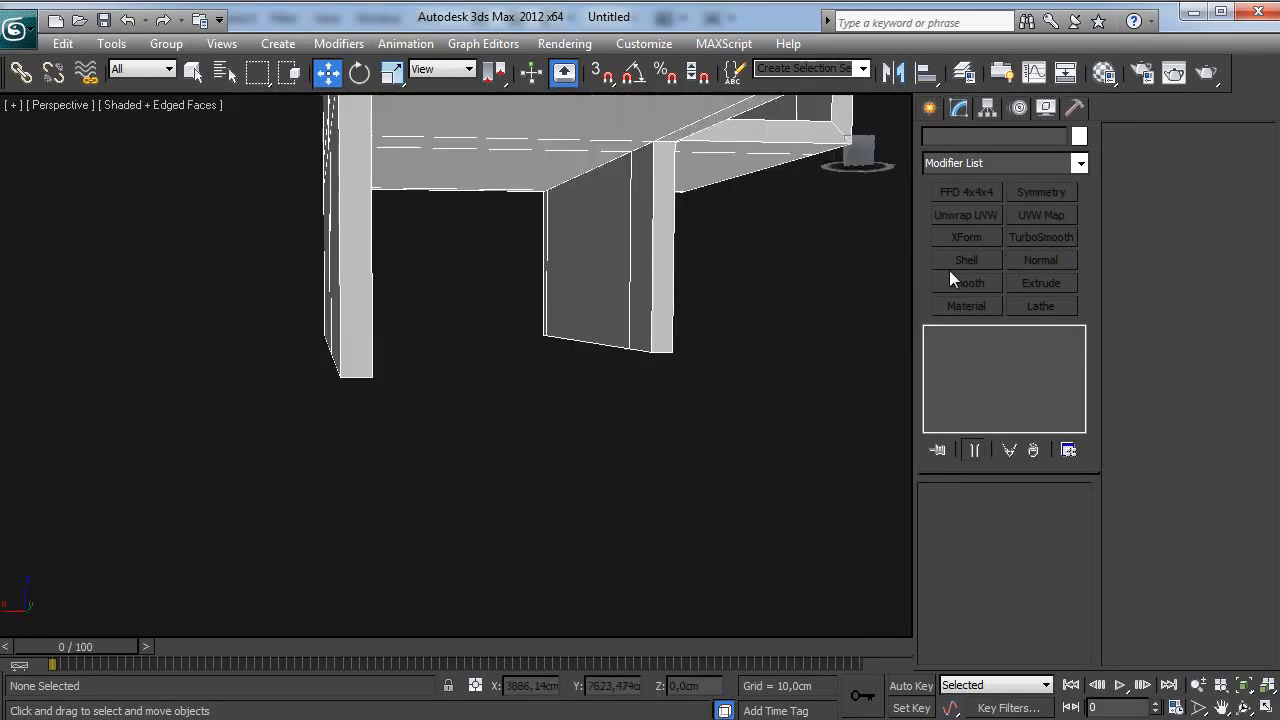
scroll(553, 306, up, 4)
alt+middle_drag(553, 306, 600, 328)
click(600, 328)
alt+middle_drag(791, 380, 962, 466)
click(977, 516)
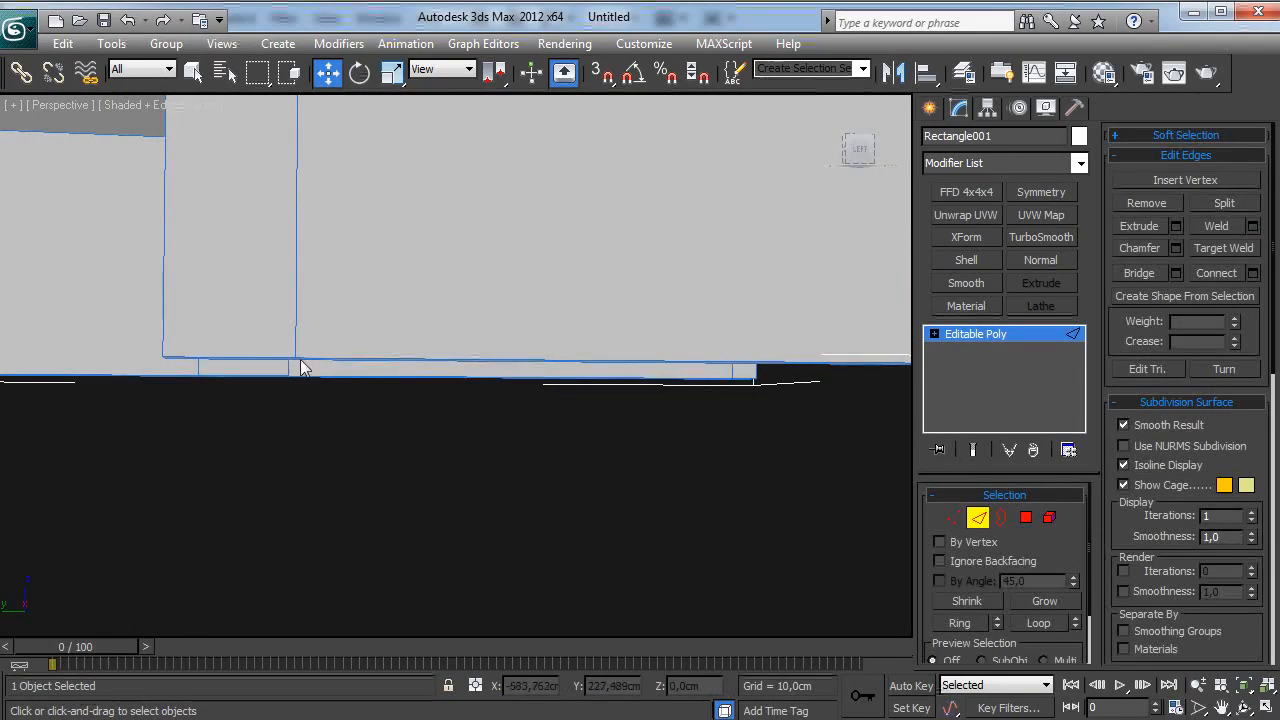
click(280, 358)
alt+middle_drag(279, 357, 959, 583)
alt+middle_drag(400, 350, 357, 248)
right_click(496, 357)
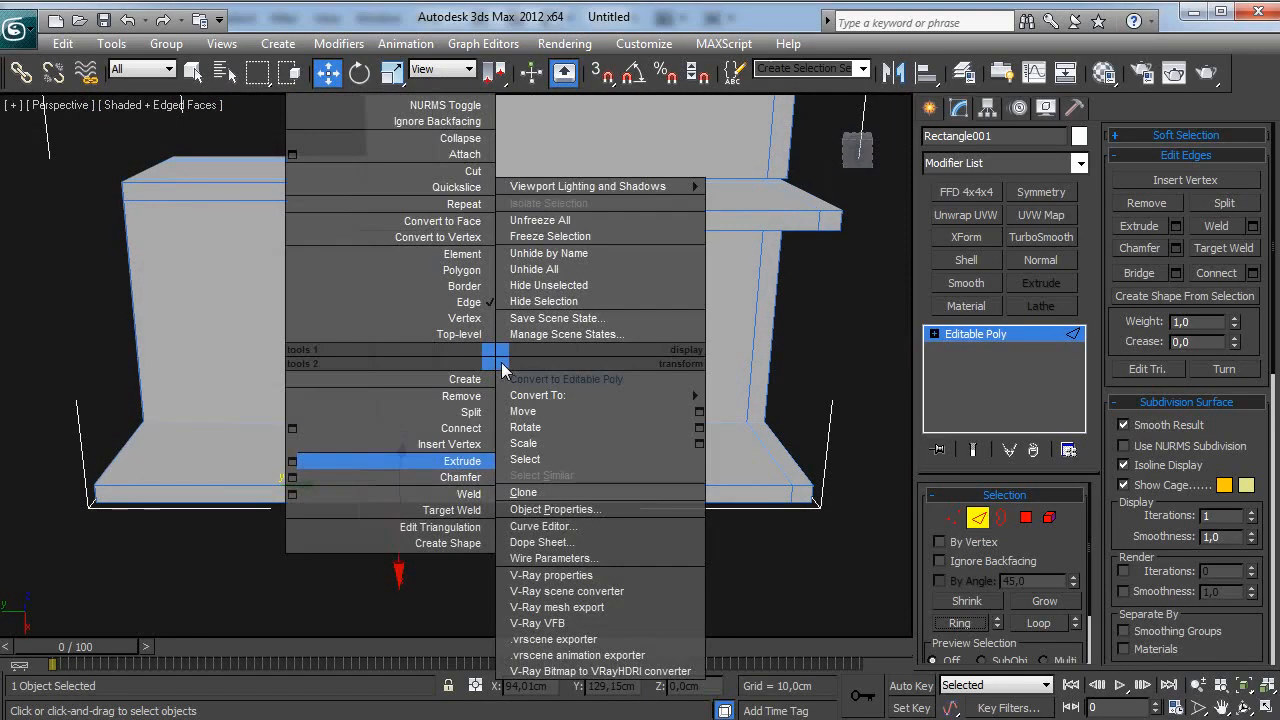
click(441, 446)
alt+middle_drag(441, 446, 651, 493)
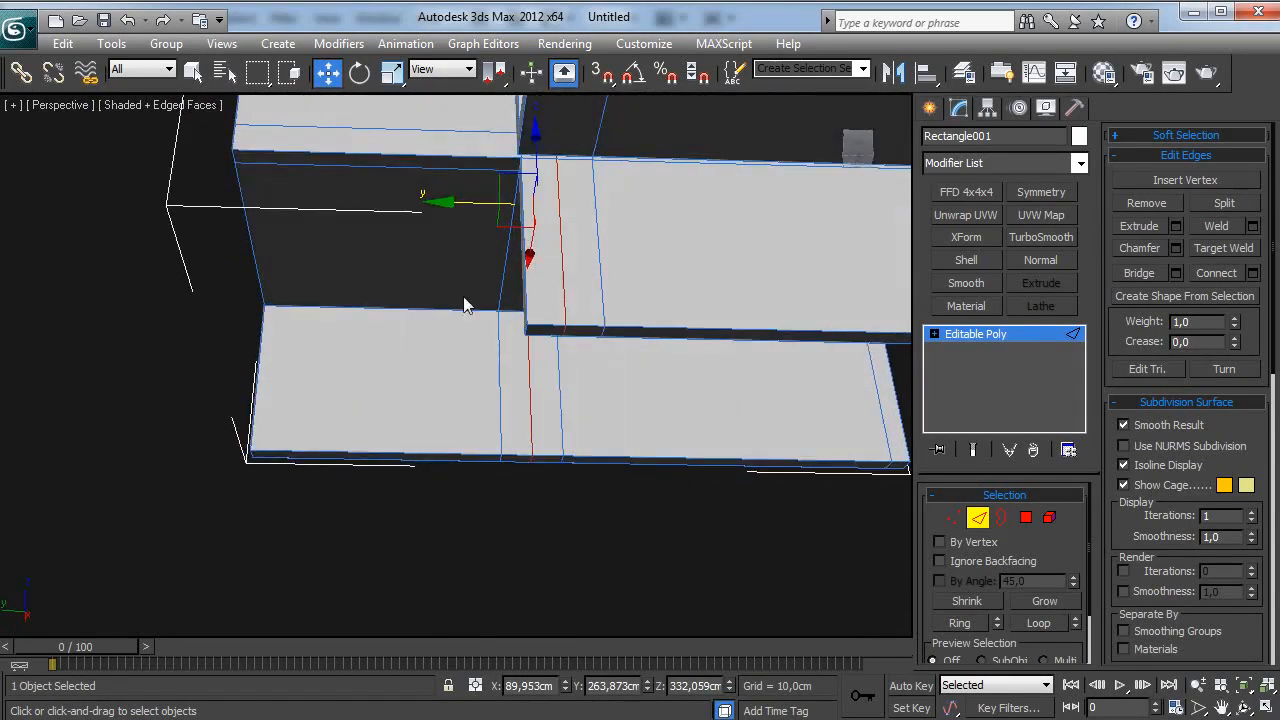
drag(474, 202, 479, 201)
Step: Extrude the inner strip at the shortened wall's end 10 cm and pull its face across the ground floor to X about 185 cm
click(1024, 519)
click(616, 357)
alt+middle_drag(640, 400, 664, 362)
mouse_move(565, 365)
alt+middle_down()
mouse_move(558, 357)
mouse_move(583, 429)
alt+middle_up()
right_click(613, 424)
click(410, 469)
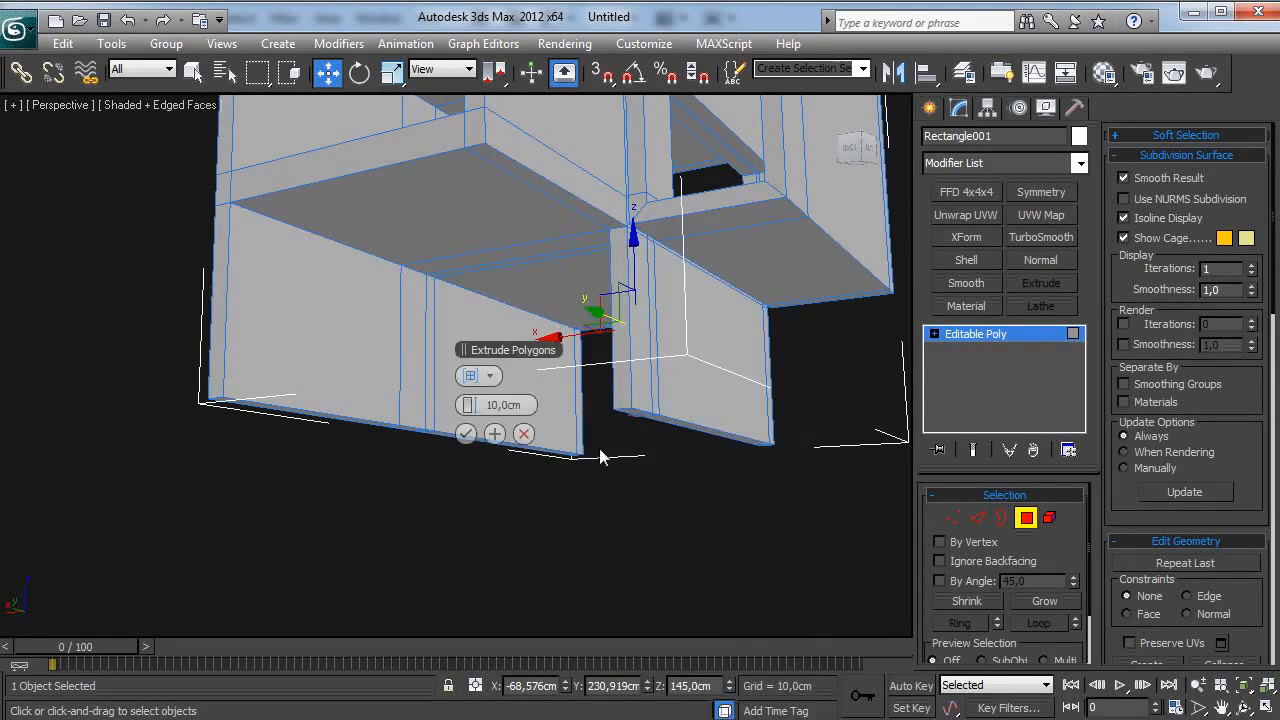
alt+middle_drag(470, 437, 593, 353)
drag(611, 354, 373, 373)
alt+middle_drag(392, 384, 362, 512)
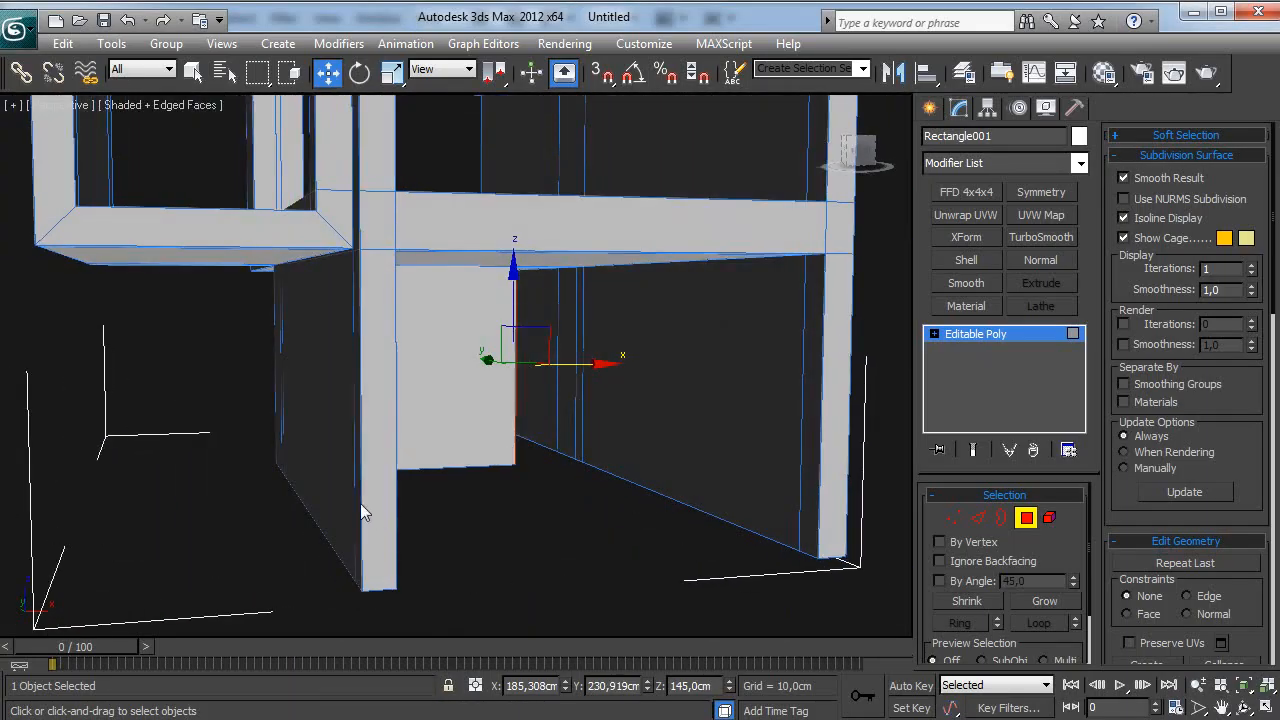
Step: Extrude the upper floor slab's side face beside the frame and pull it outward about 199 cm
alt+middle_drag(384, 437, 473, 393)
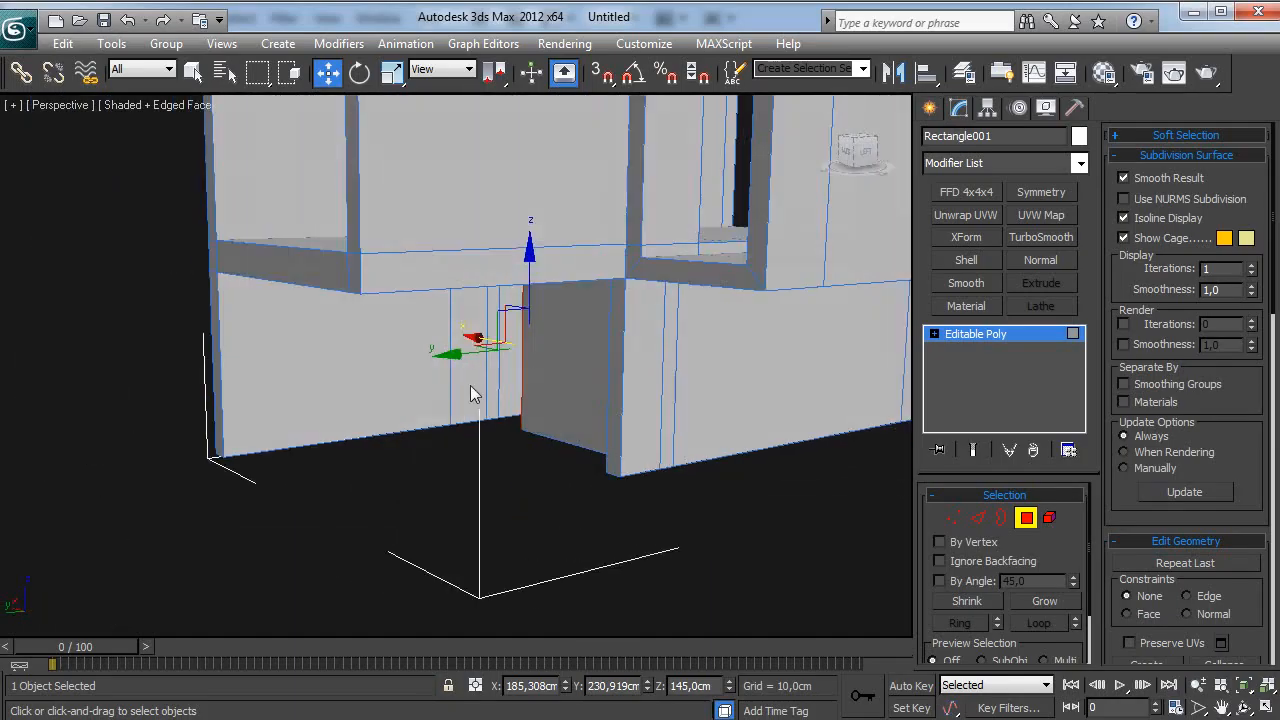
alt+middle_drag(503, 443, 437, 362)
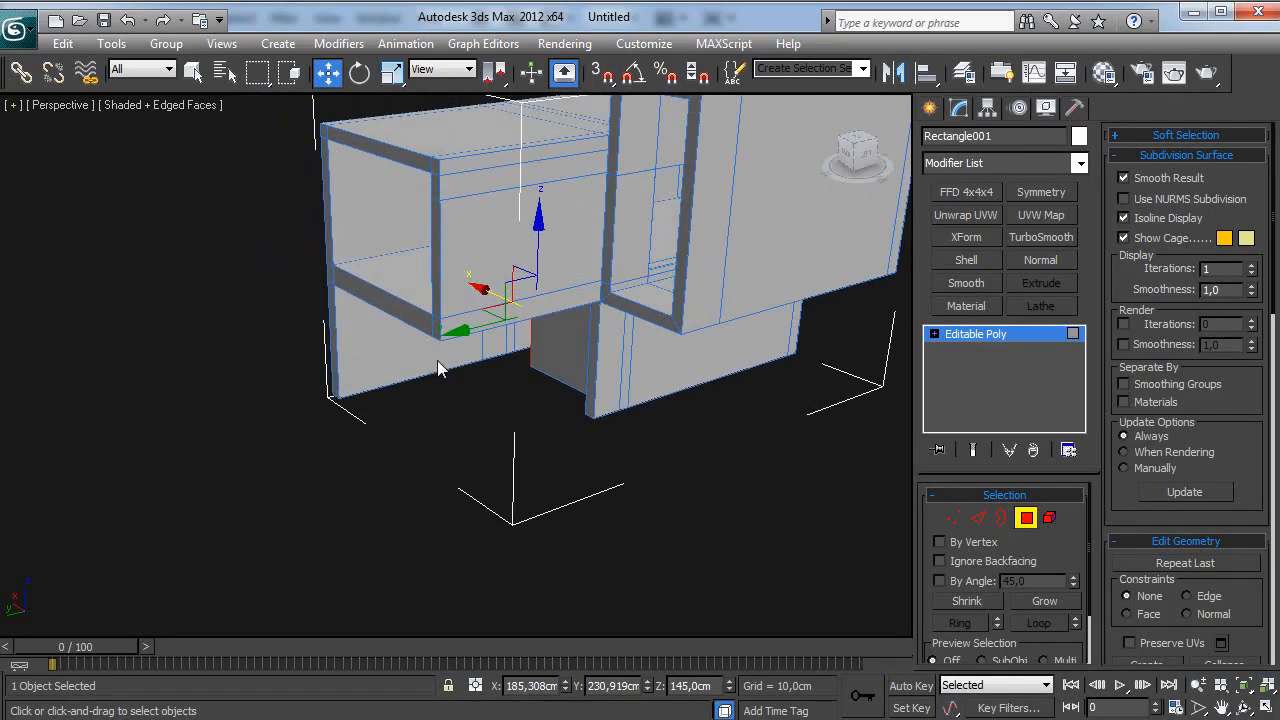
click(545, 316)
click(550, 321)
alt+middle_drag(555, 319, 507, 346)
scroll(624, 437, up, 3)
right_click(507, 346)
click(290, 402)
click(466, 435)
drag(329, 187, 526, 240)
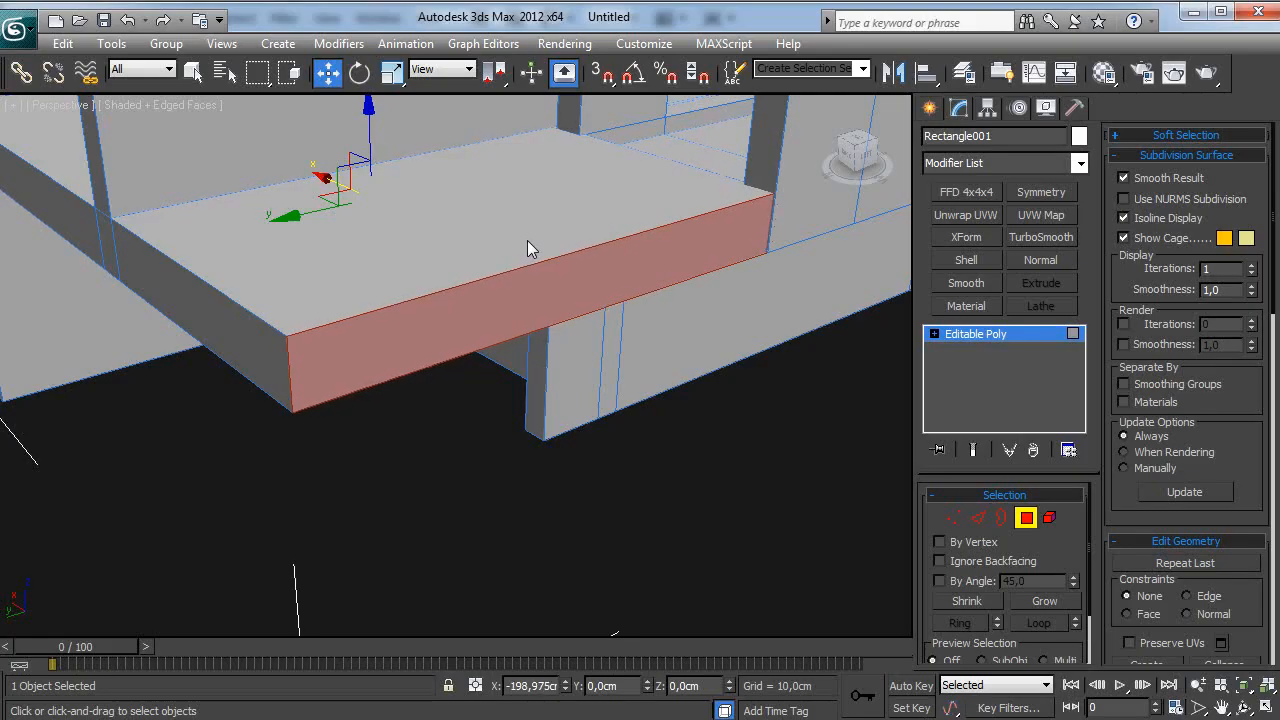
Step: Pull the extended slab's end face back about 15 cm and extrude it 25 cm as a separate edge strip
scroll(527, 243, up, 6)
alt+middle_drag(495, 316, 531, 400)
drag(531, 400, 511, 393)
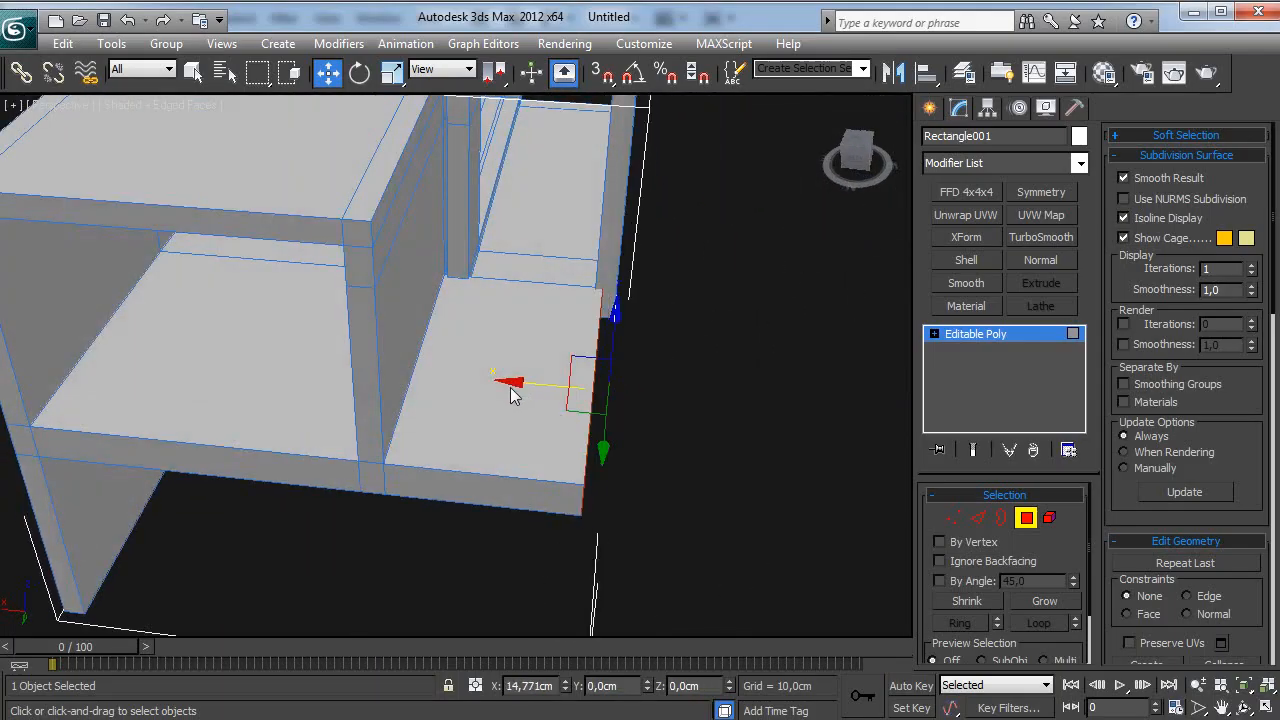
right_click(521, 410)
click(443, 437)
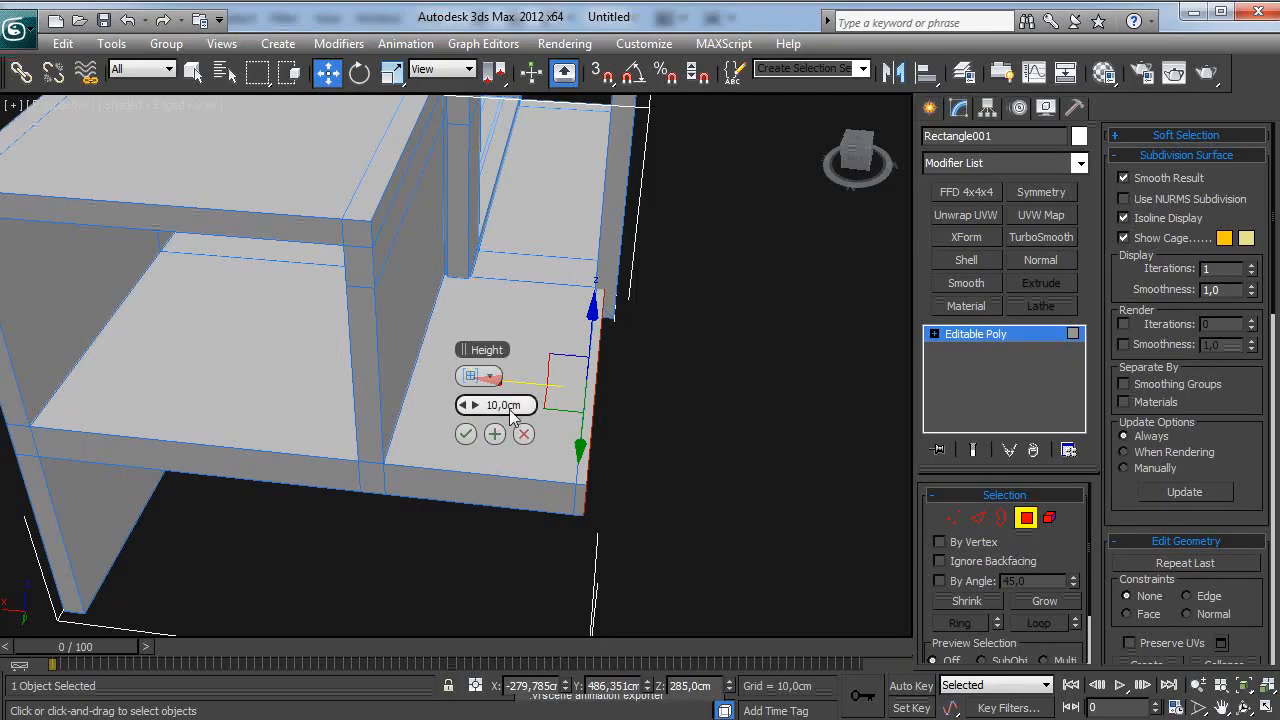
text(25)
key(Return)
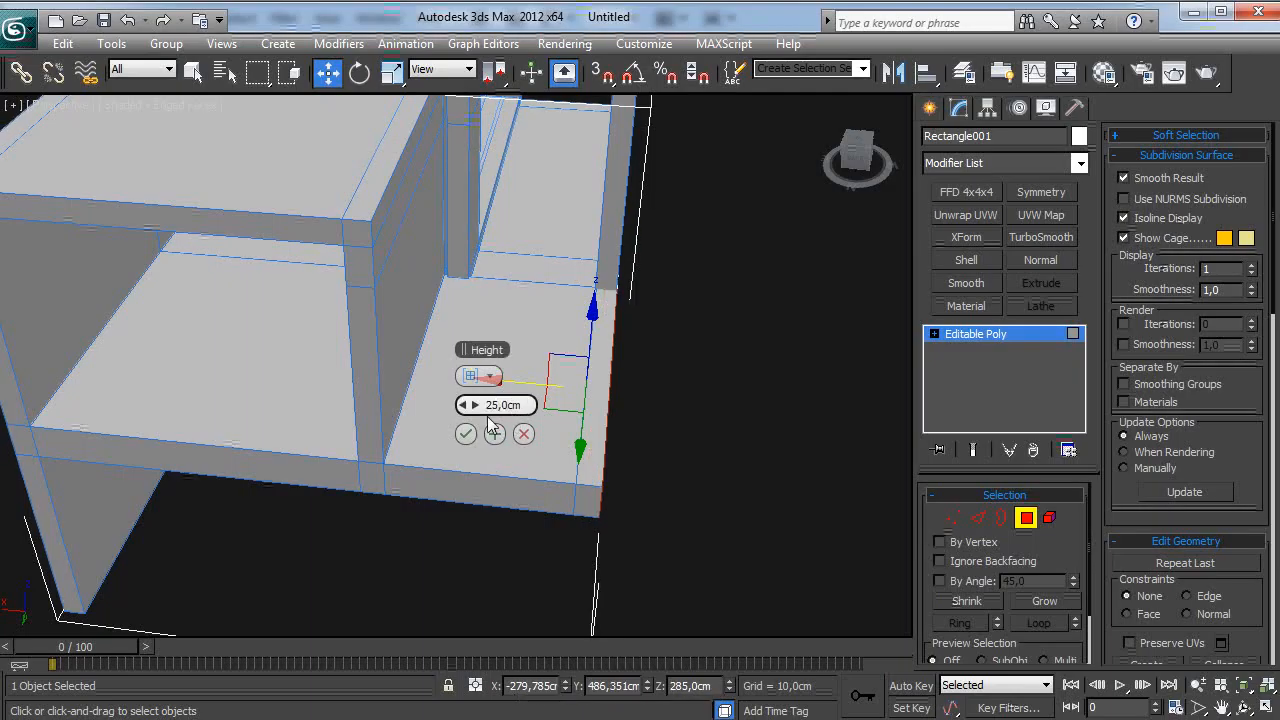
Step: Extrude the underside of the slab's narrow edge strip 240 cm downward to form an outer ground-floor wall
alt+middle_drag(478, 437, 557, 240)
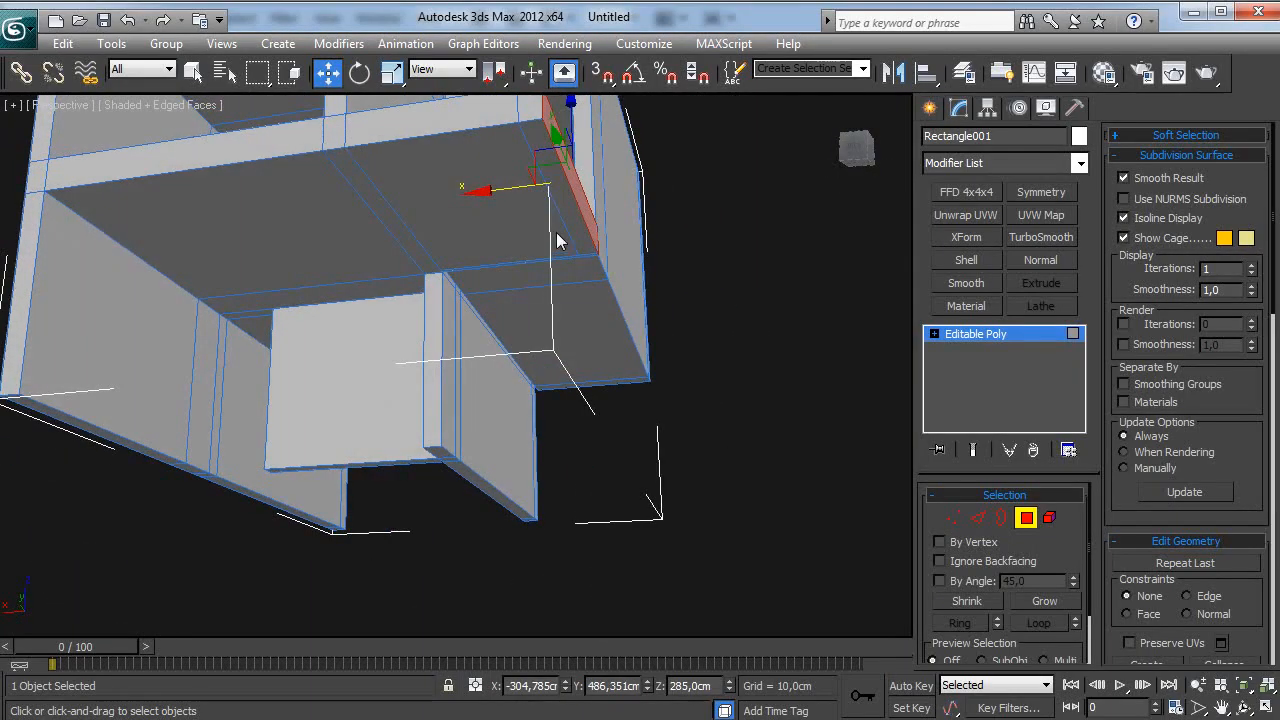
right_click(563, 286)
click(370, 326)
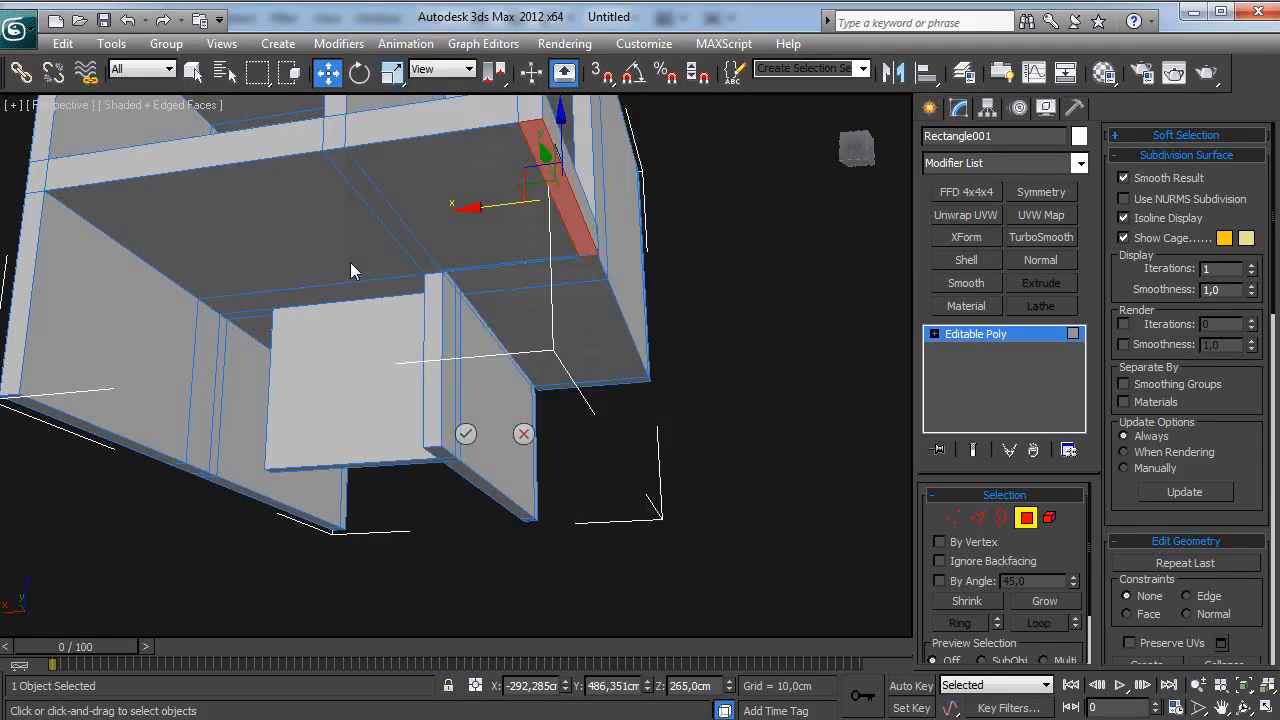
text(240)
key(Return)
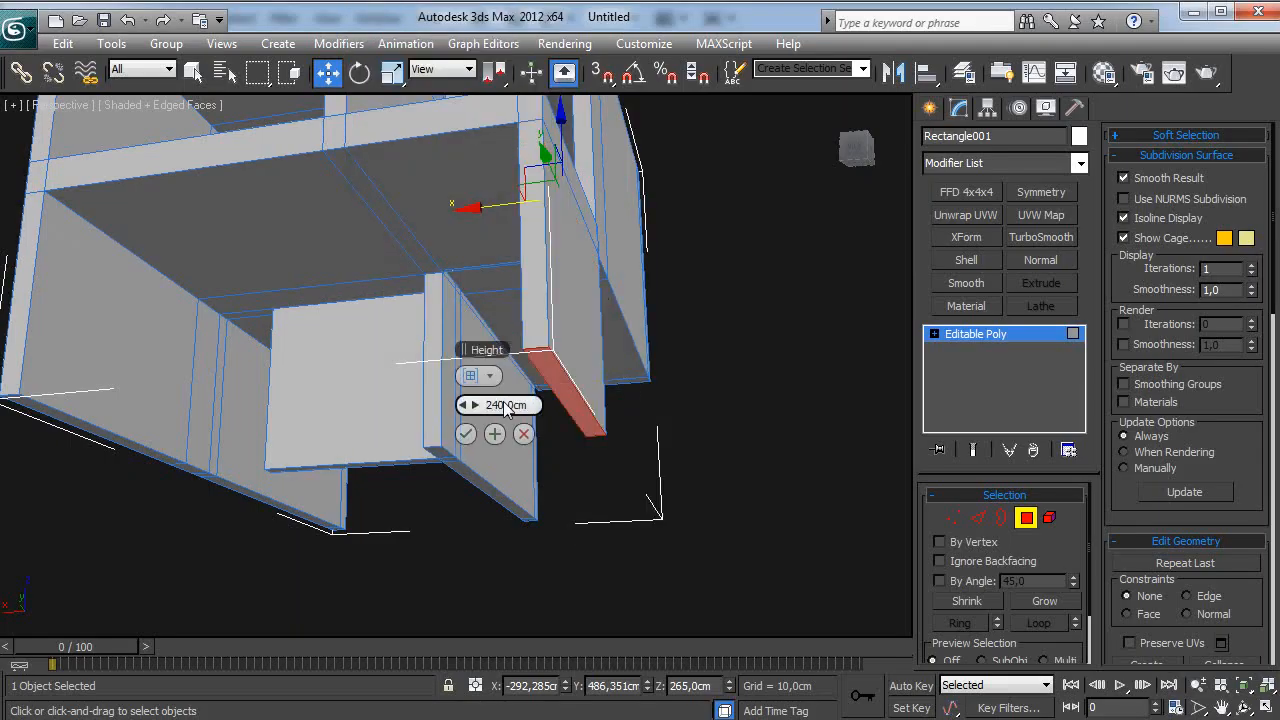
click(465, 433)
Step: Align the new outer wall's outside face with the frame's side by setting its X position to -303,827 cm, and deselect it
alt+middle_drag(695, 389, 651, 540)
alt+middle_drag(497, 411, 500, 380)
click(480, 375)
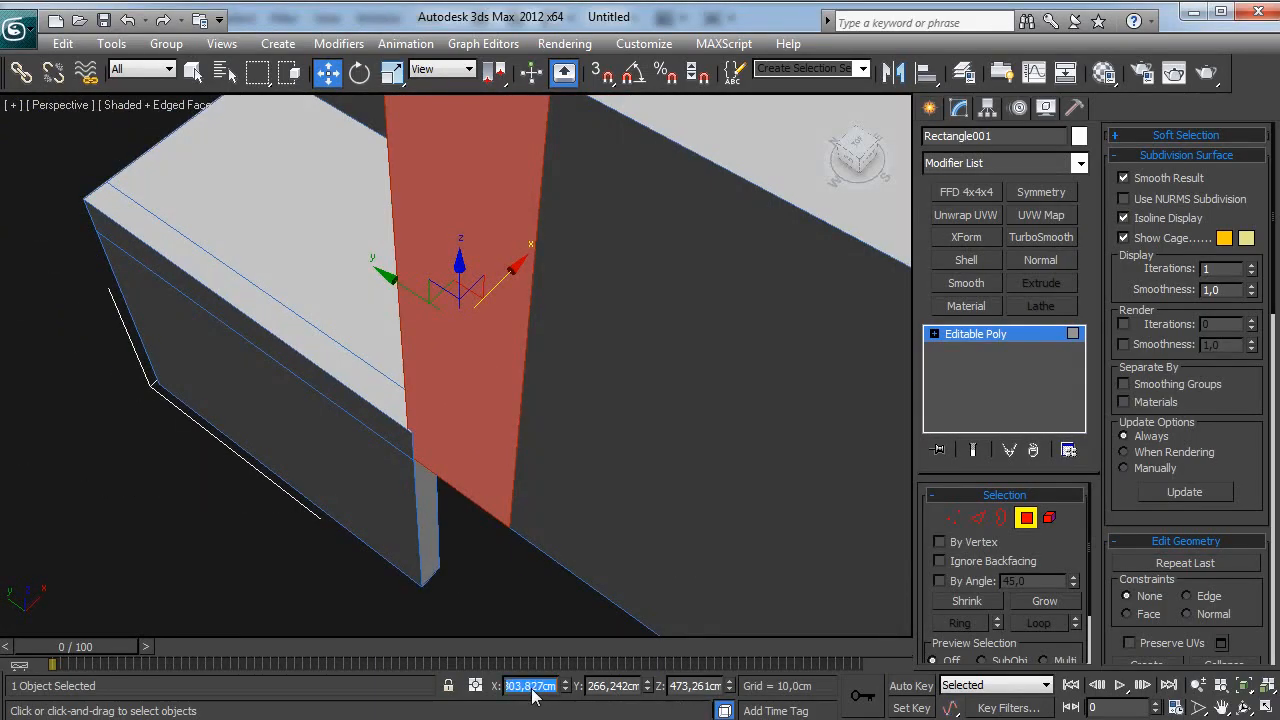
click(344, 420)
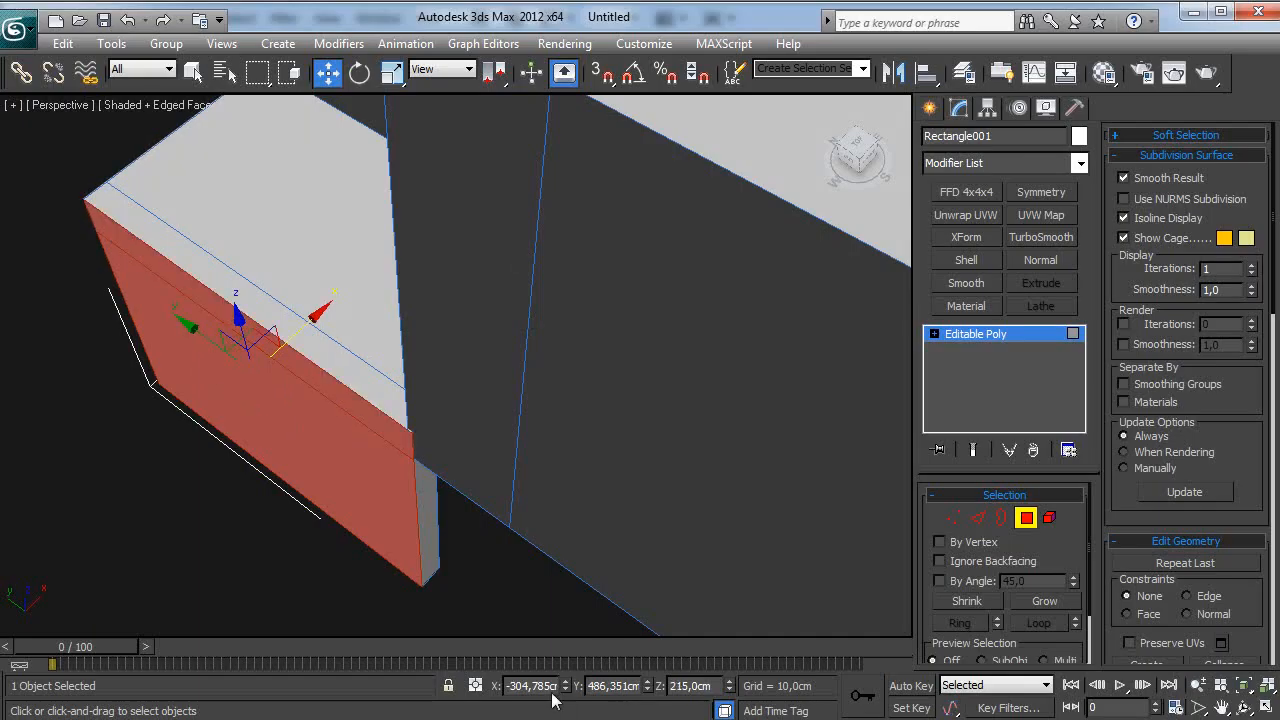
alt+middle_drag(432, 559, 428, 528)
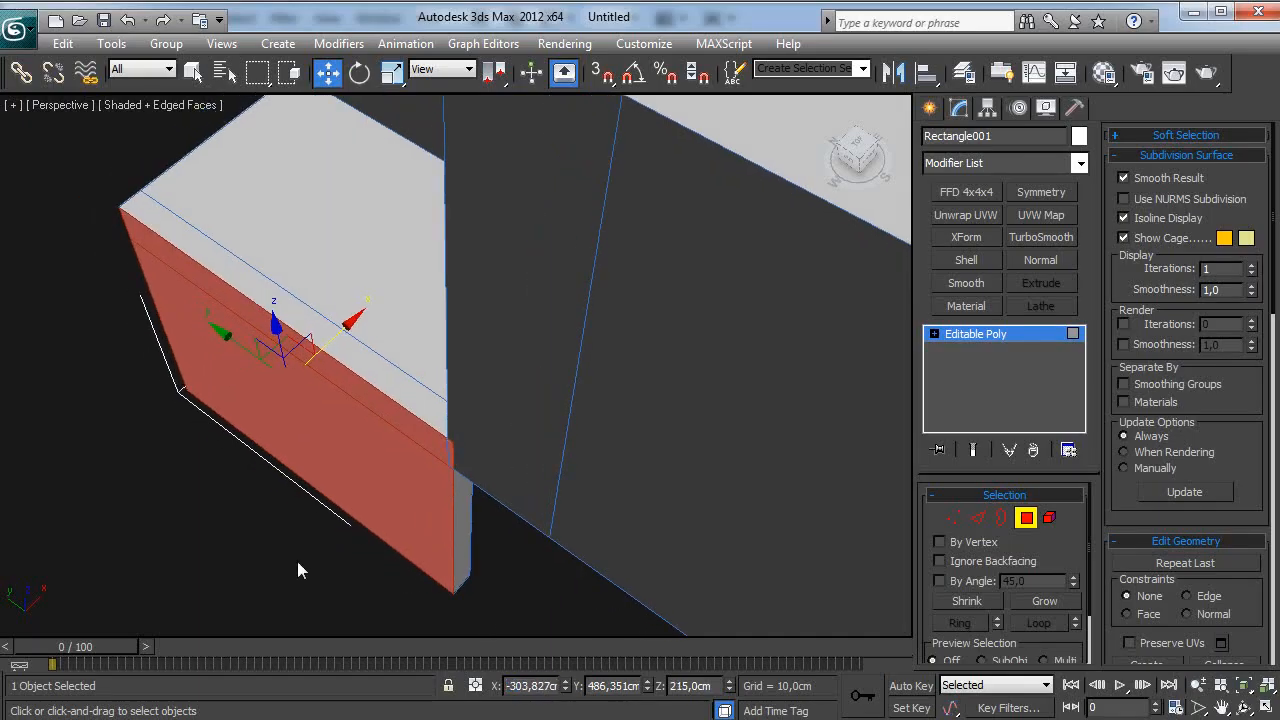
click(297, 561)
mouse_move(348, 525)
alt+middle_down()
mouse_move(456, 454)
mouse_move(543, 463)
mouse_move(491, 457)
mouse_move(463, 375)
mouse_move(397, 369)
mouse_move(450, 358)
mouse_move(534, 407)
mouse_move(472, 452)
mouse_move(336, 404)
mouse_move(448, 409)
mouse_move(548, 362)
alt+middle_up()
key(F4)
key(F4)
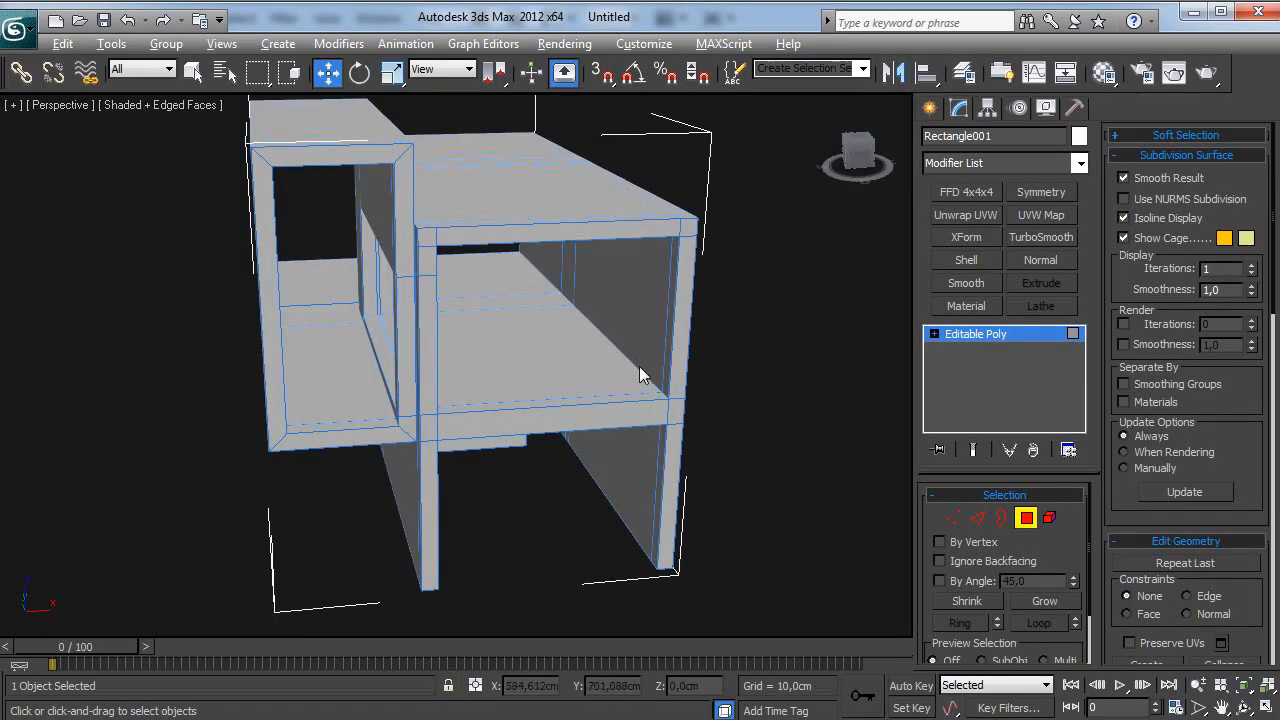
Step: Create a box about 53 cm long, 190 cm wide and 90 cm high on the upper floor inside the large open end
alt+middle_drag(639, 366, 645, 391)
alt+middle_drag(534, 324, 560, 366)
scroll(582, 385, up, 3)
click(931, 108)
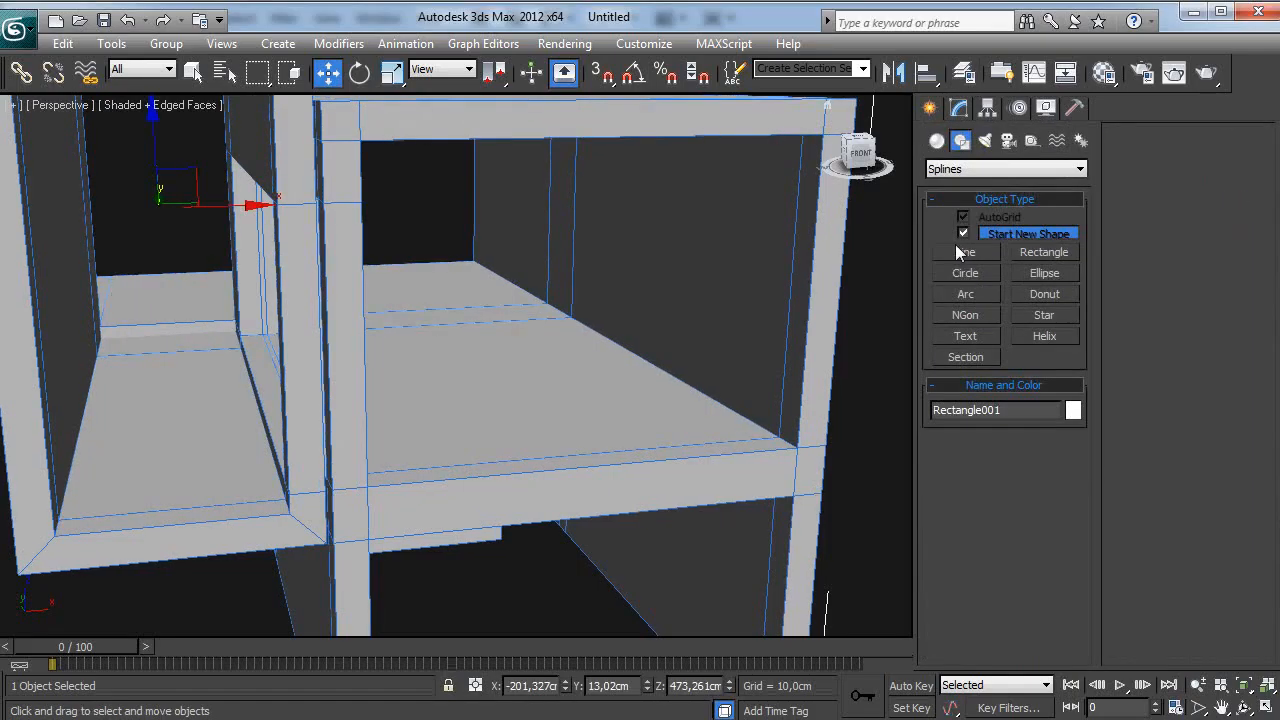
click(938, 144)
click(958, 233)
alt+middle_drag(597, 299, 602, 369)
drag(602, 369, 443, 409)
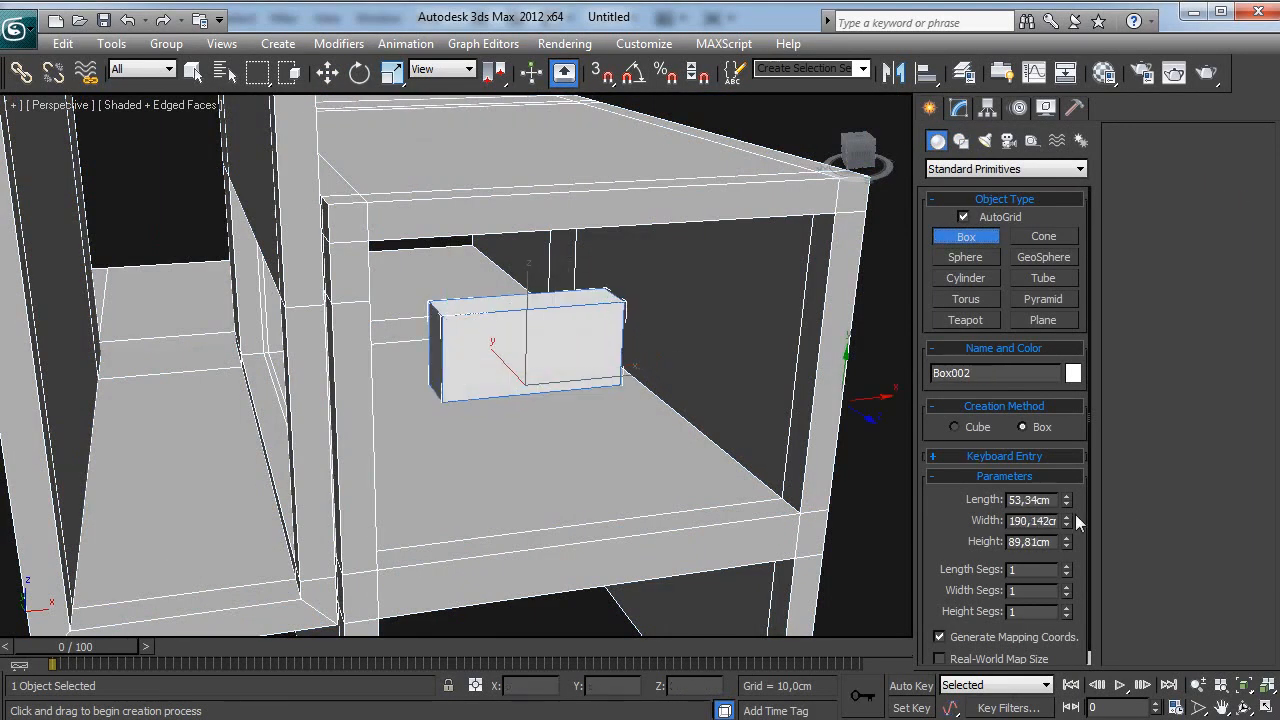
Step: Set the box's height to about 103 cm and its length to 10 cm
mouse_move(1065, 538)
mouse_down()
mouse_move(1065, 551)
mouse_move(1067, 529)
mouse_up()
drag(1066, 502, 1066, 525)
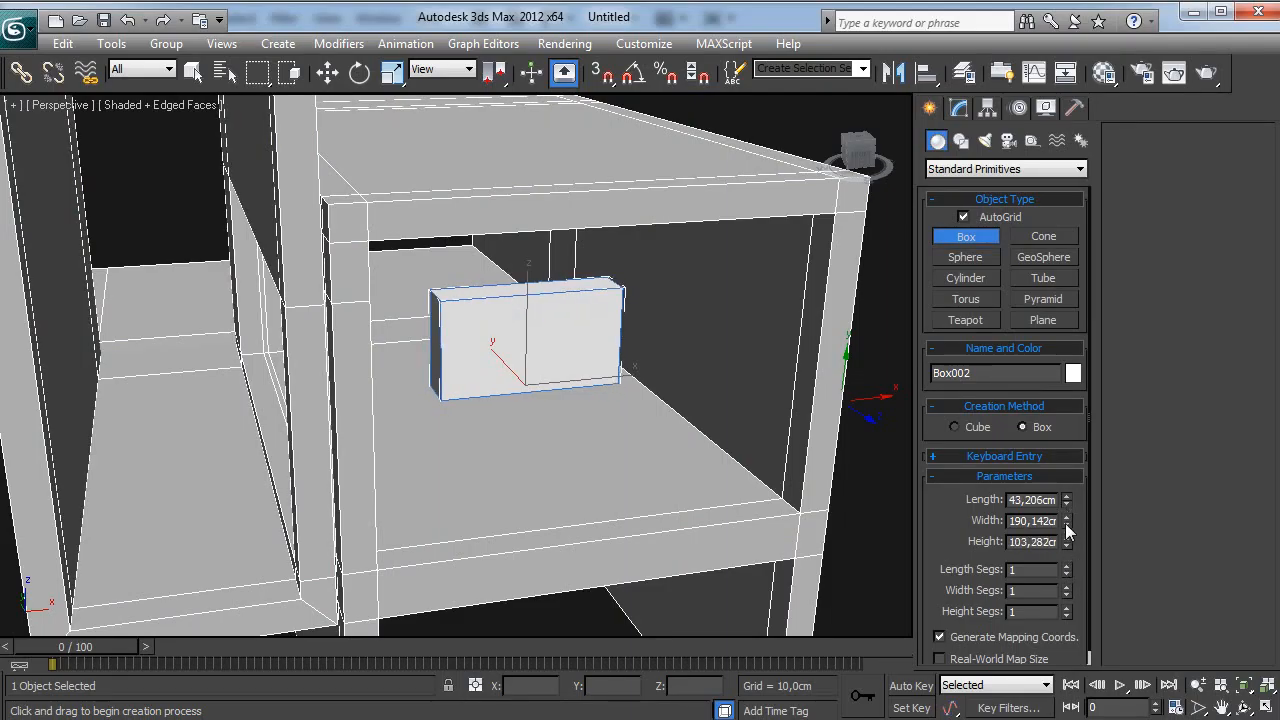
click(1041, 497)
text(10)
key(Return)
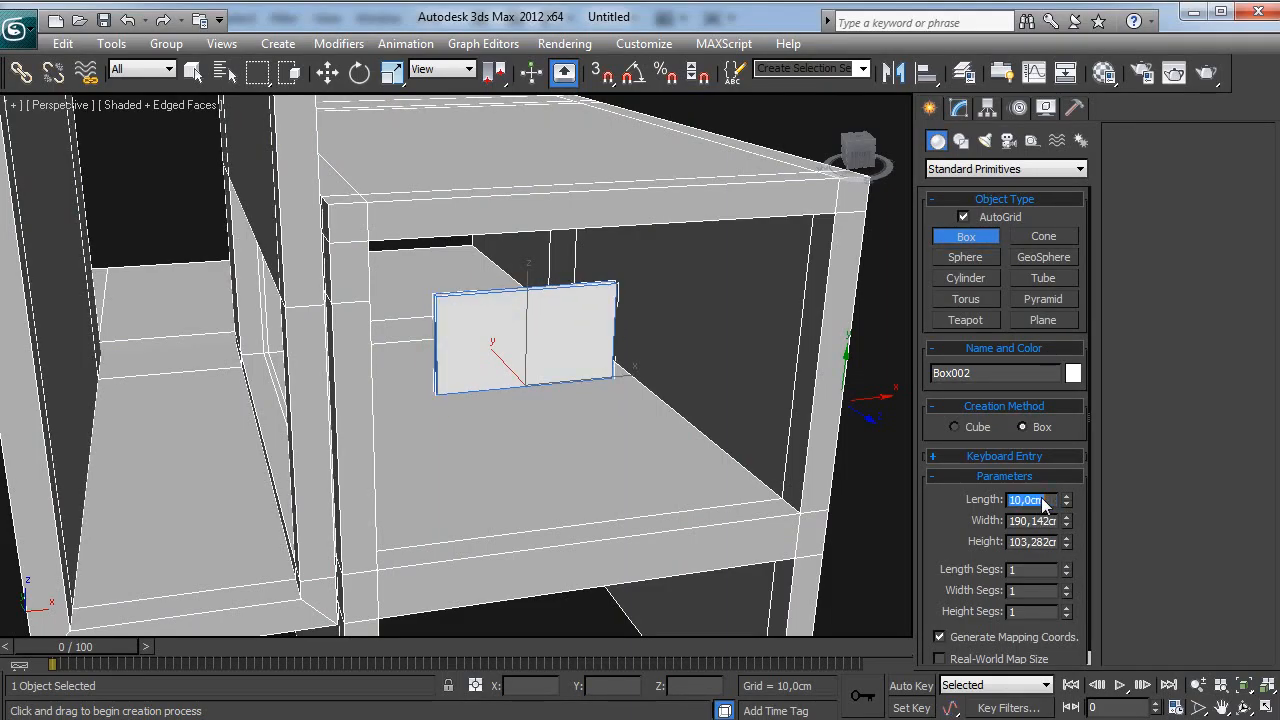
Step: Increase the white box's height until it reaches the ceiling and move it against the side wall at X 160,161 cm
drag(1068, 522, 1063, 474)
drag(1058, 400, 1055, 395)
alt+middle_drag(525, 355, 472, 319)
key(w)
drag(531, 348, 538, 343)
alt+middle_drag(538, 343, 508, 416)
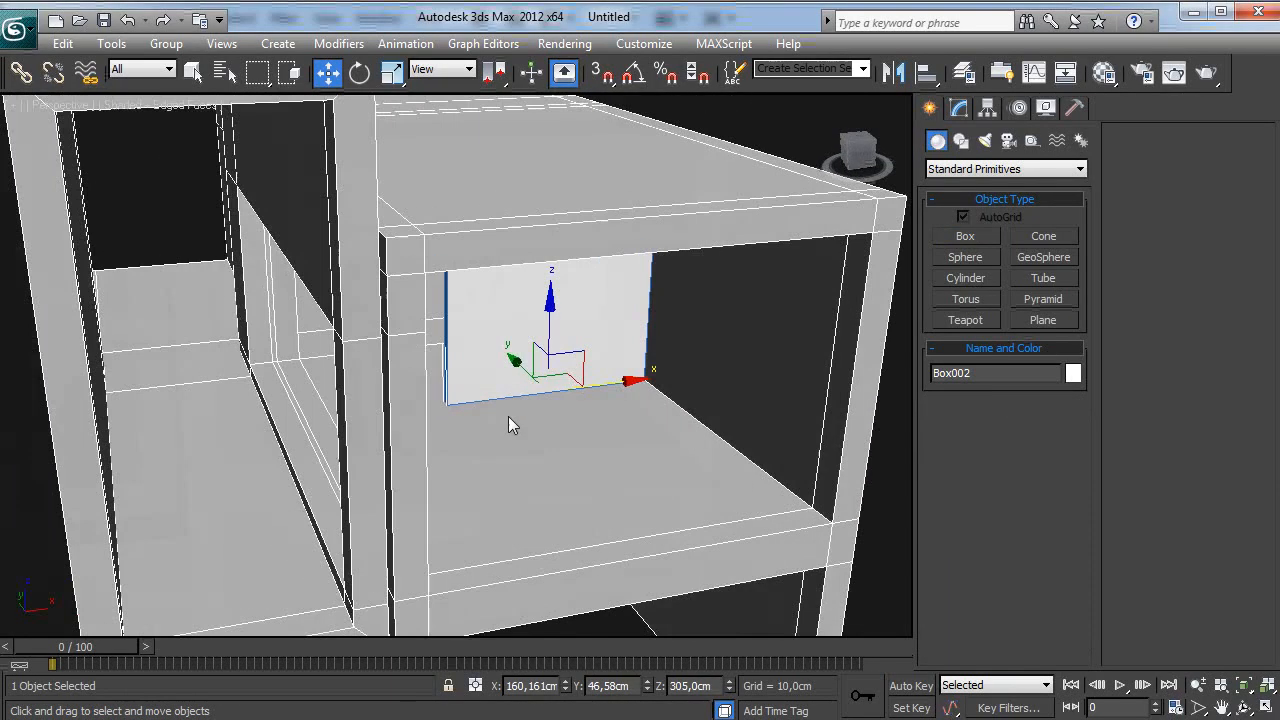
Step: Move the tall box to Y 17,018 cm and lower it slightly into the floor to Z 304,03 cm
drag(513, 368, 527, 380)
alt+middle_drag(620, 457, 597, 358)
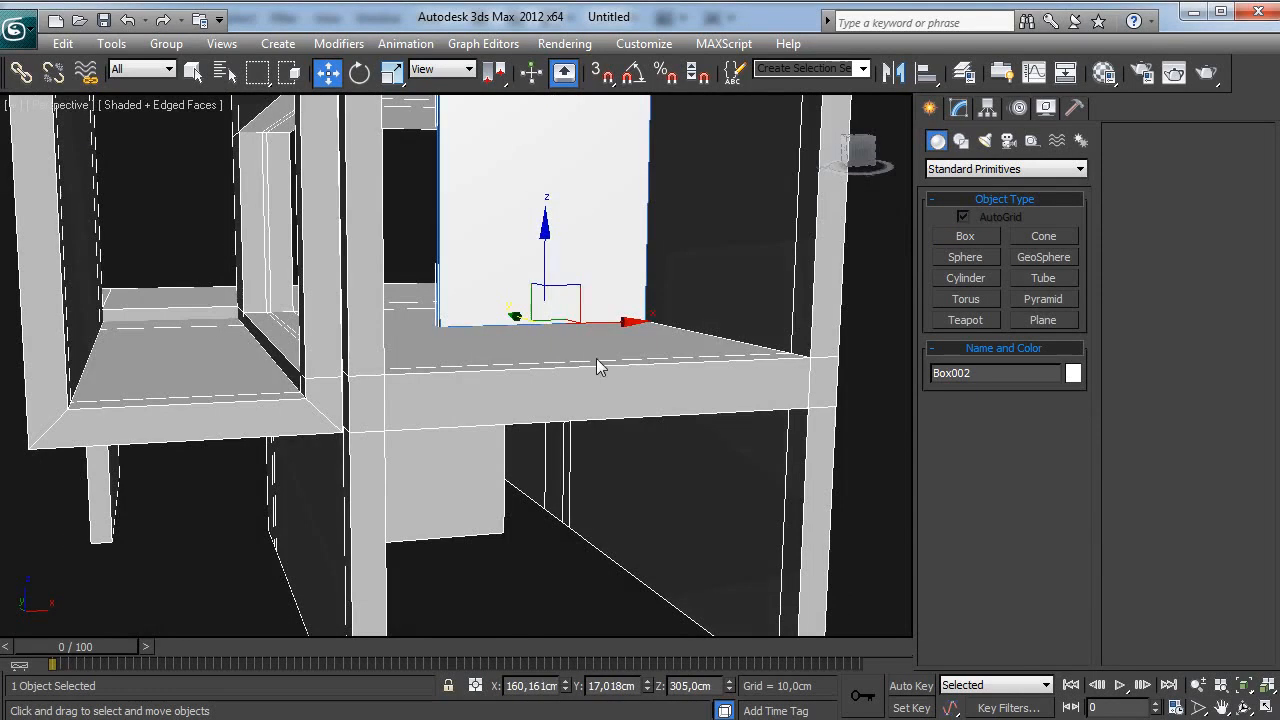
drag(545, 261, 546, 263)
alt+middle_drag(556, 255, 524, 346)
click(390, 432)
alt+middle_drag(390, 432, 593, 408)
click(594, 402)
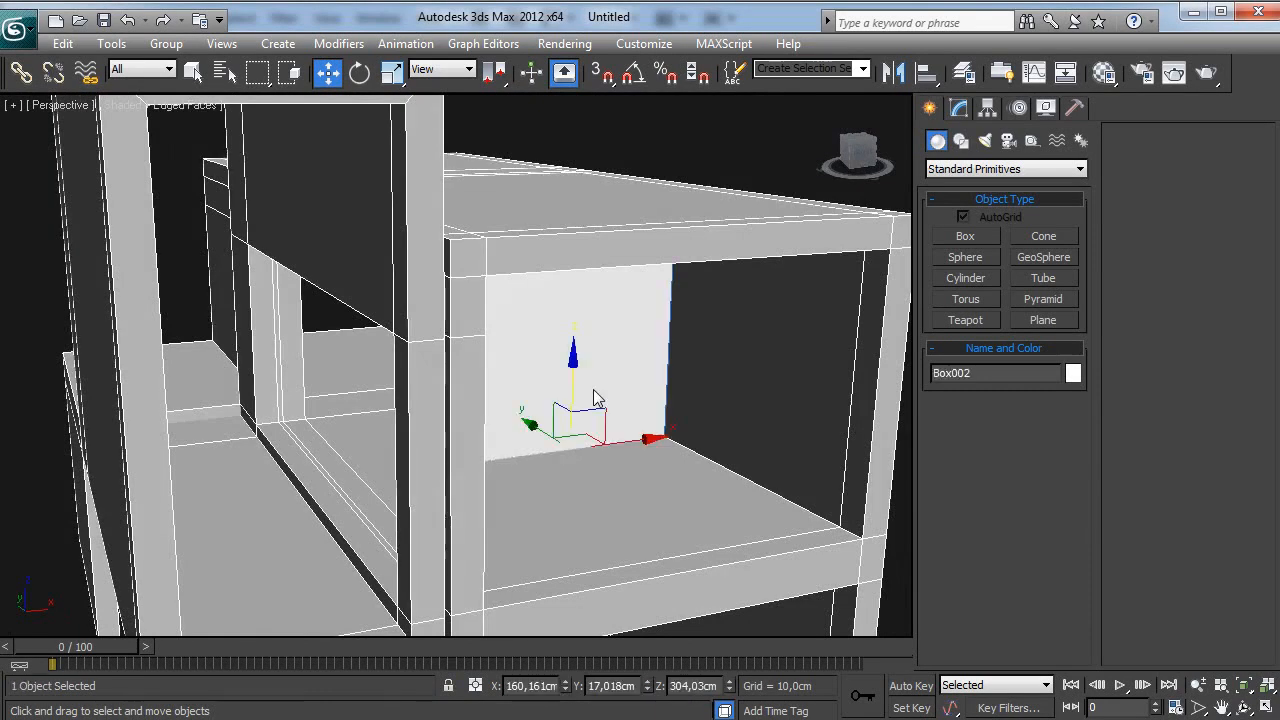
Step: Assign the 01 - Default material to the tall box and deselect it
key(m)
click(911, 360)
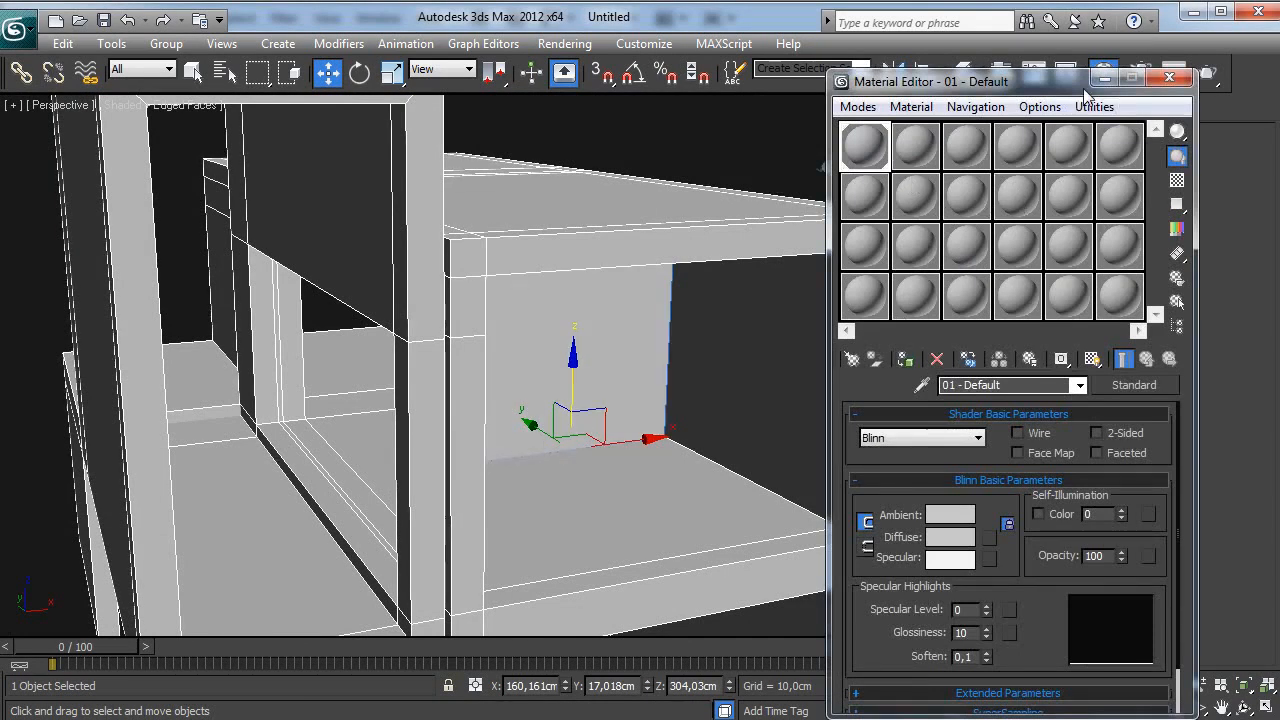
click(1100, 79)
click(775, 163)
Step: Draw a rectangle spline about 344 cm wide and 248 cm long over the large upper opening in the front view
scroll(615, 367, down, 4)
alt+middle_drag(502, 431, 536, 321)
scroll(536, 321, up, 8)
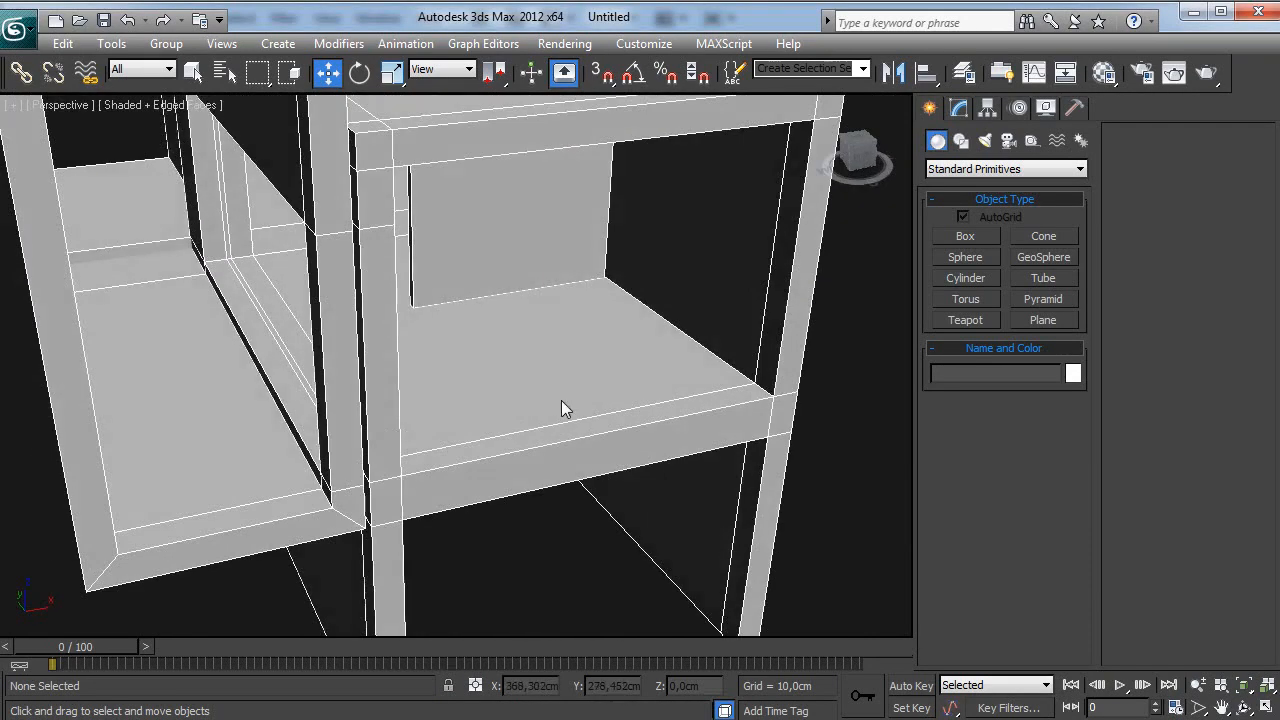
alt+middle_drag(561, 408, 509, 437)
mouse_move(403, 405)
alt+middle_down()
mouse_move(409, 419)
mouse_move(406, 383)
mouse_move(396, 394)
mouse_move(406, 386)
alt+middle_up()
alt+middle_drag(464, 341, 440, 272)
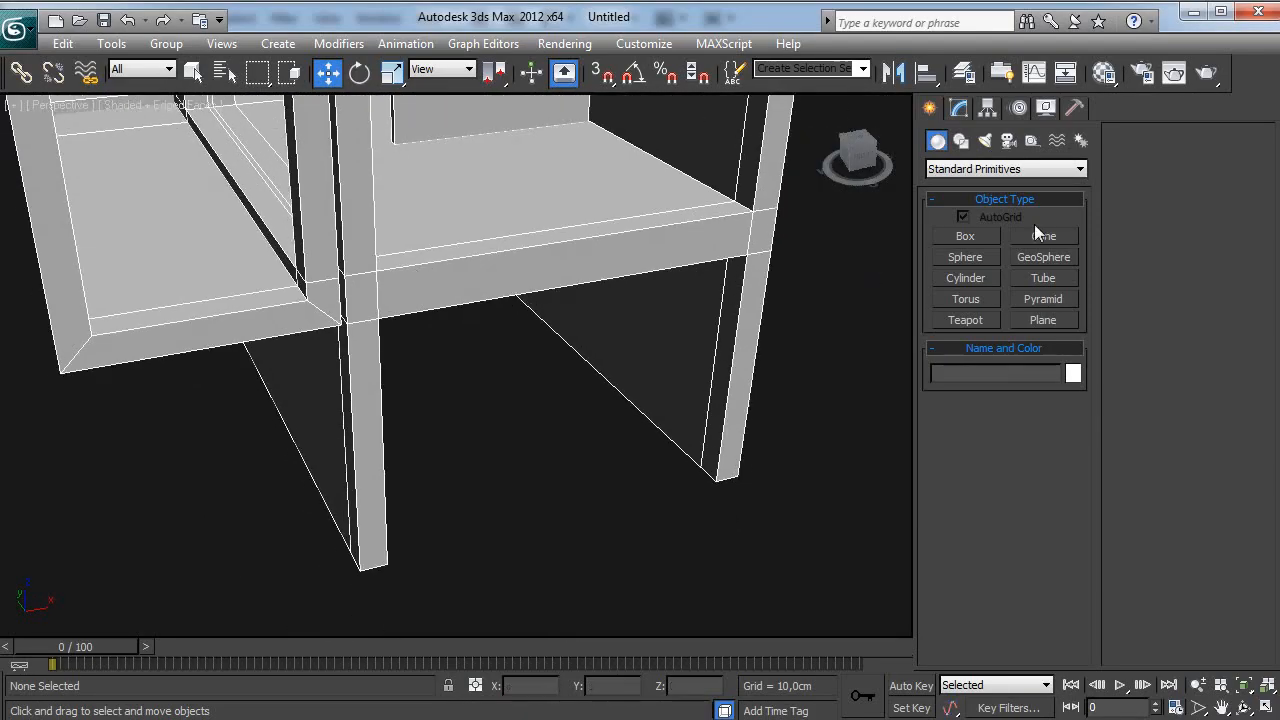
click(961, 141)
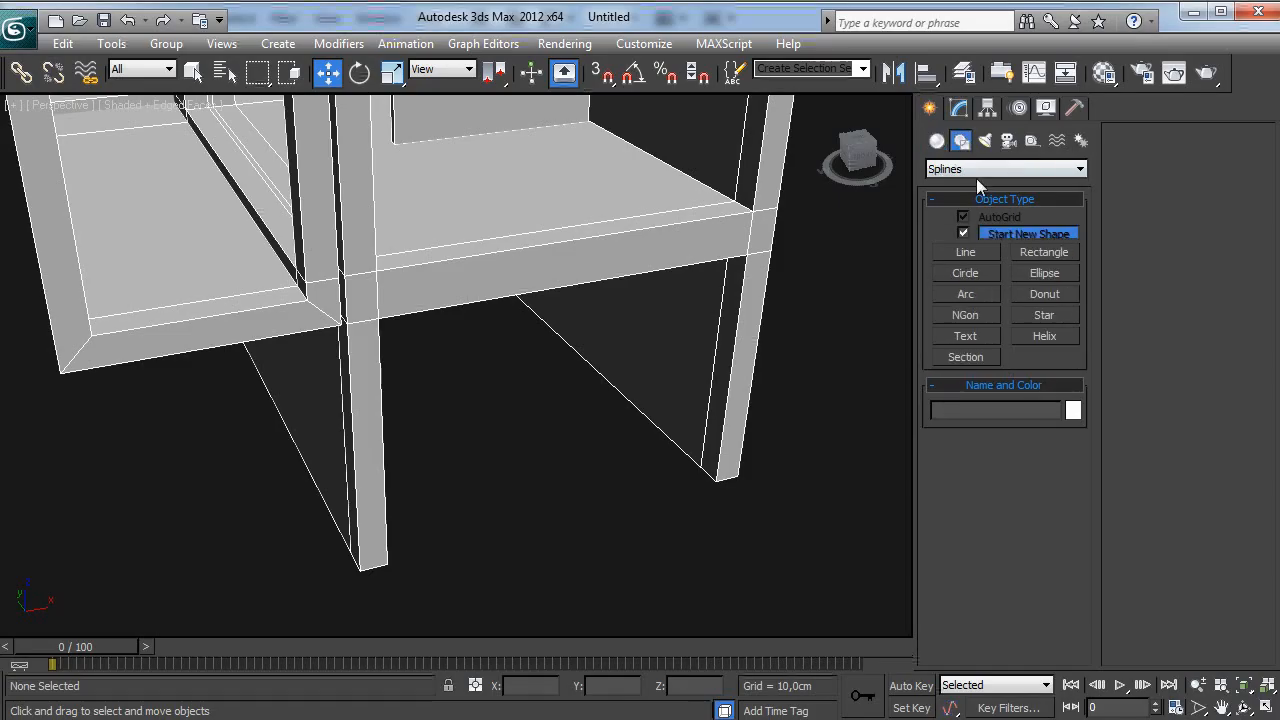
click(1044, 252)
key(f)
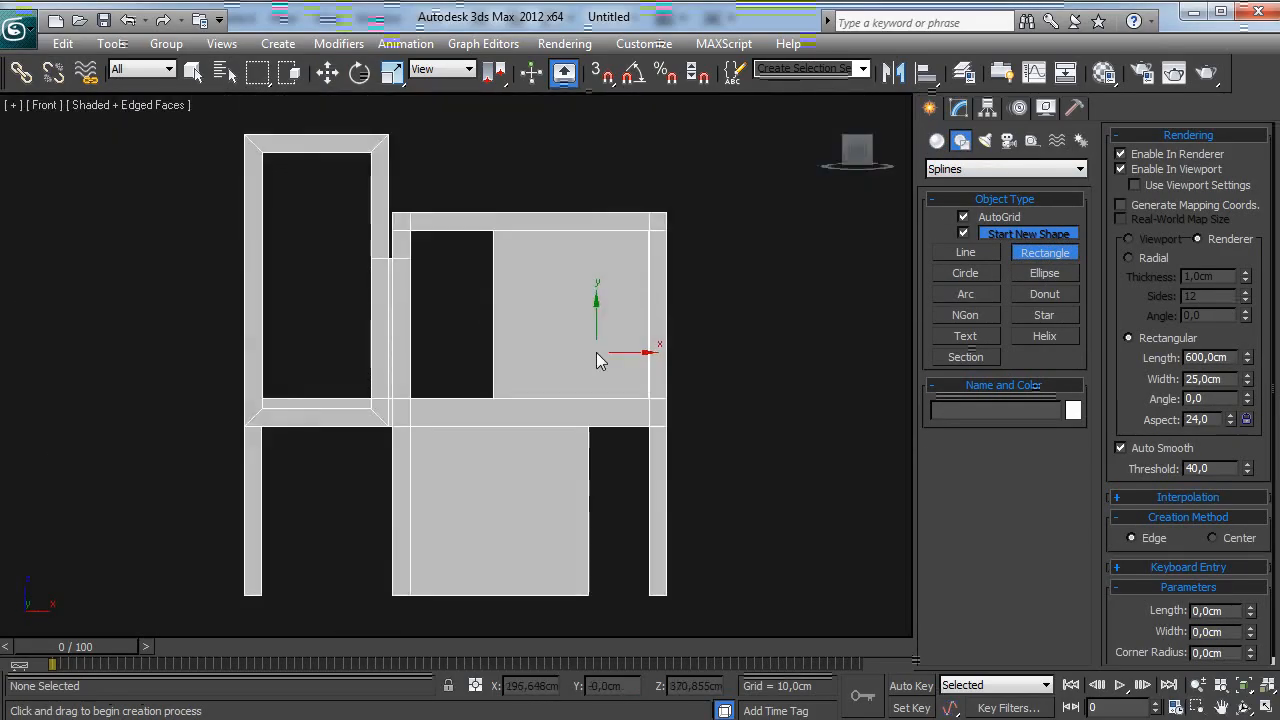
scroll(596, 352, up, 5)
scroll(400, 280, down, 3)
scroll(365, 320, up, 2)
drag(337, 189, 822, 545)
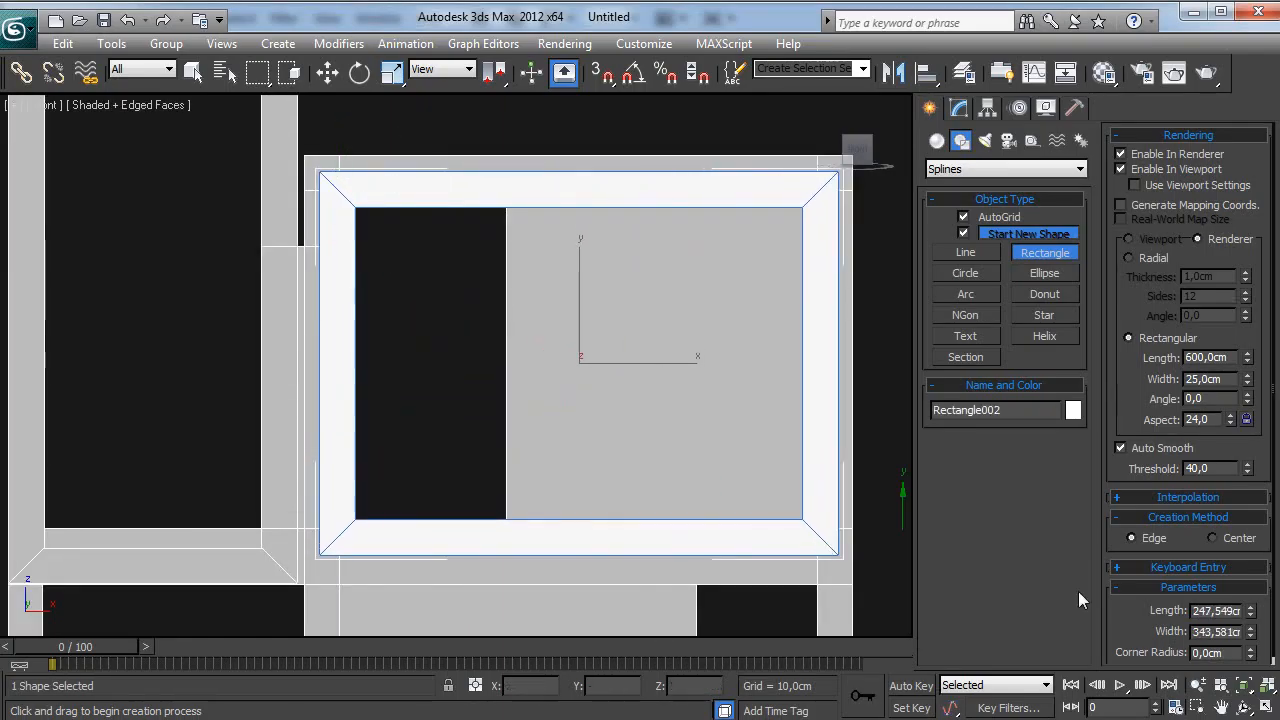
Step: Set the rectangle's rectangular rendering cross-section to 10 cm width and 10 cm length
scroll(1141, 564, down, 1)
drag(1251, 370, 1244, 427)
double_click(1229, 376)
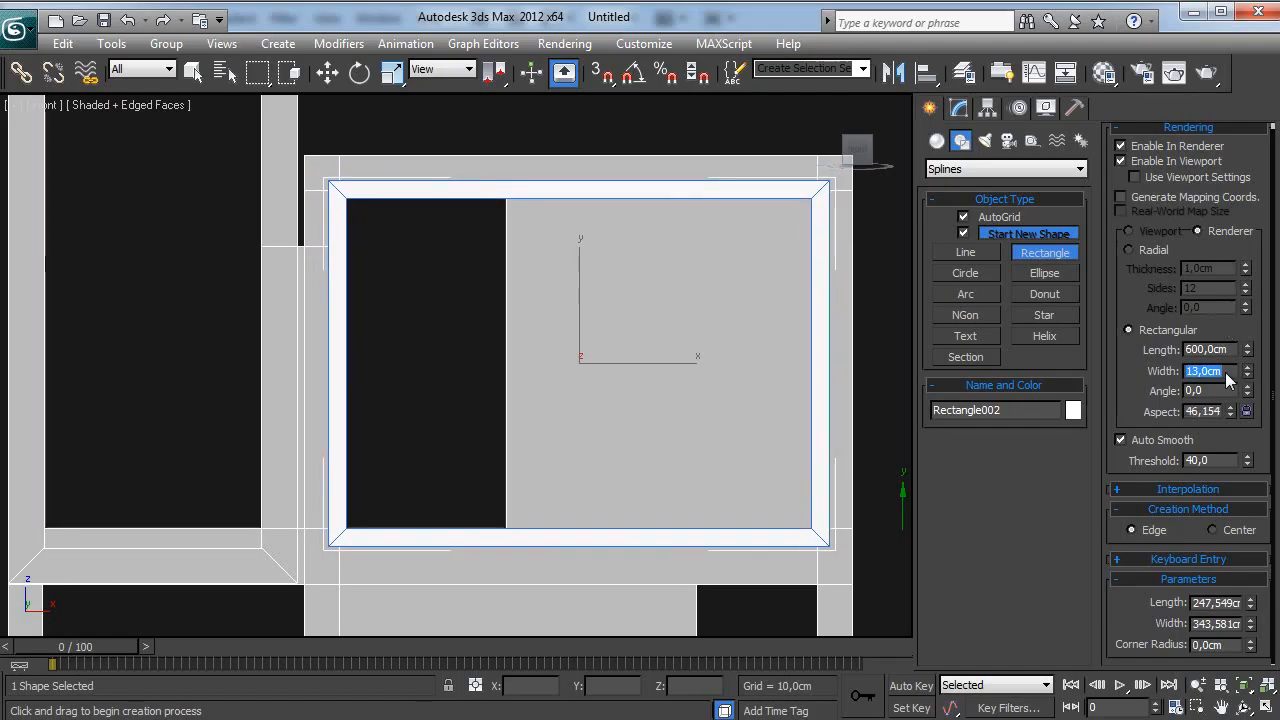
text(10)
key(Return)
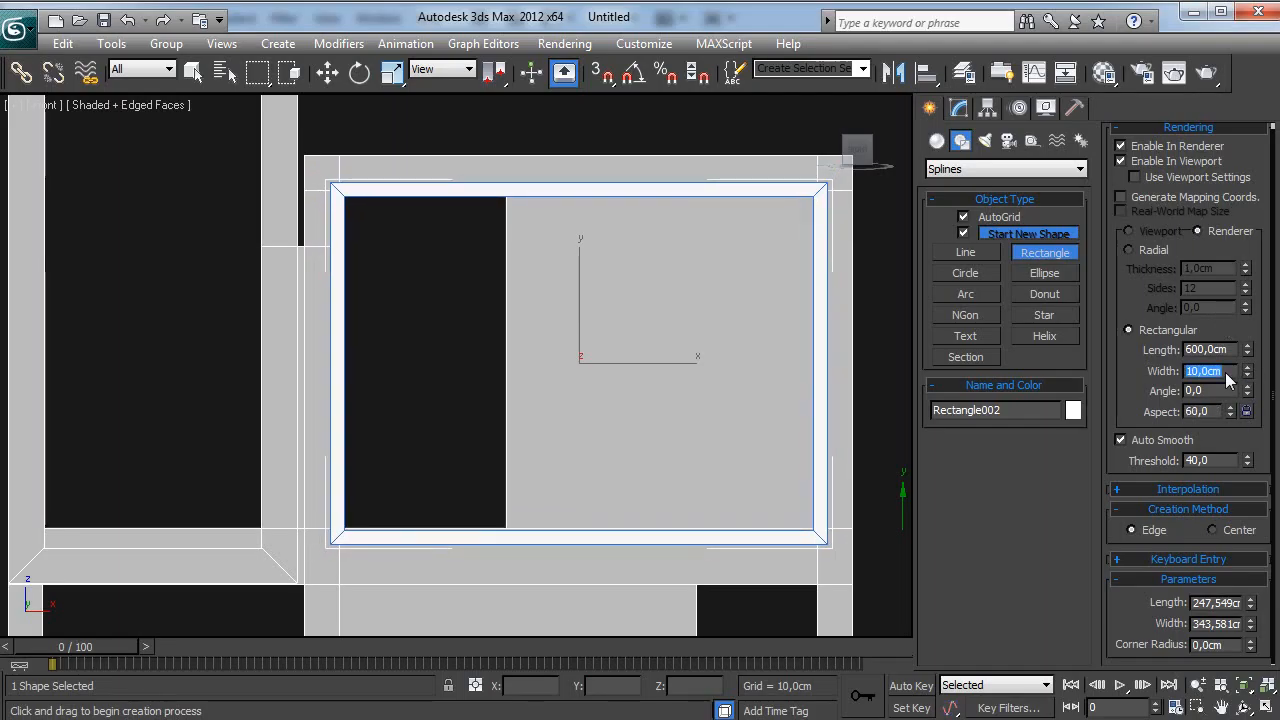
alt+middle_drag(706, 209, 617, 280)
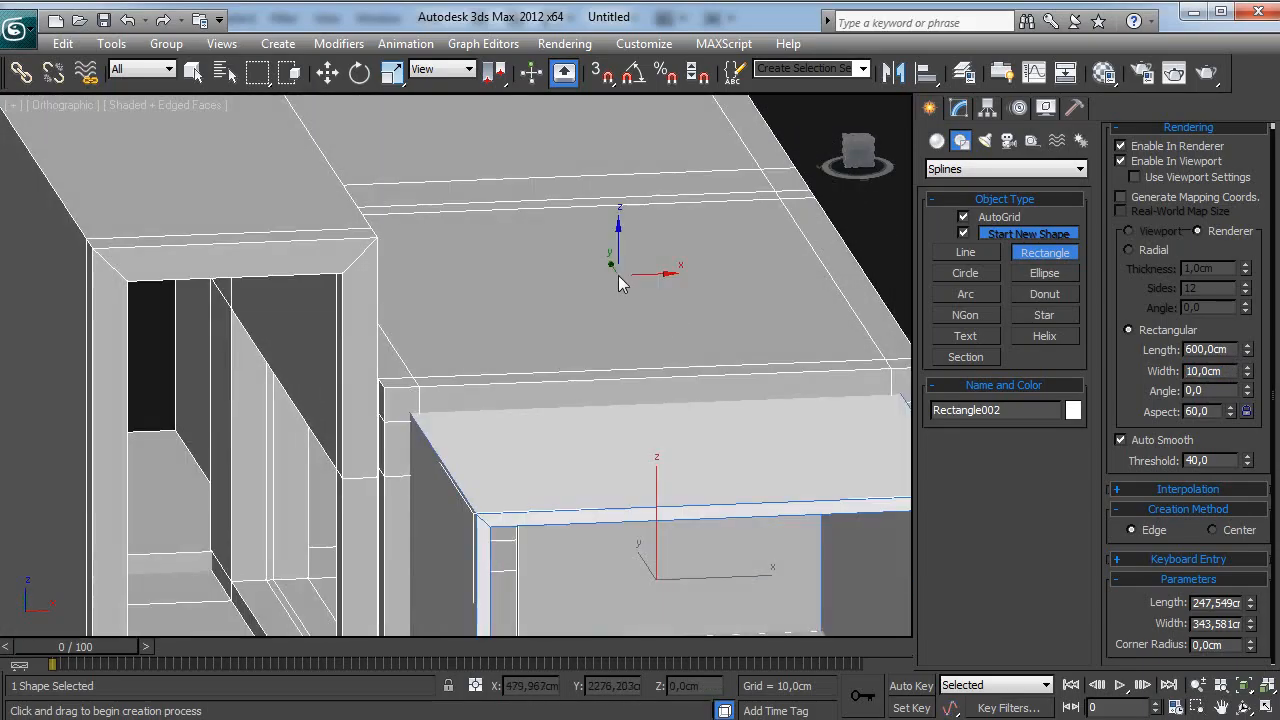
middle_drag(686, 475, 527, 198)
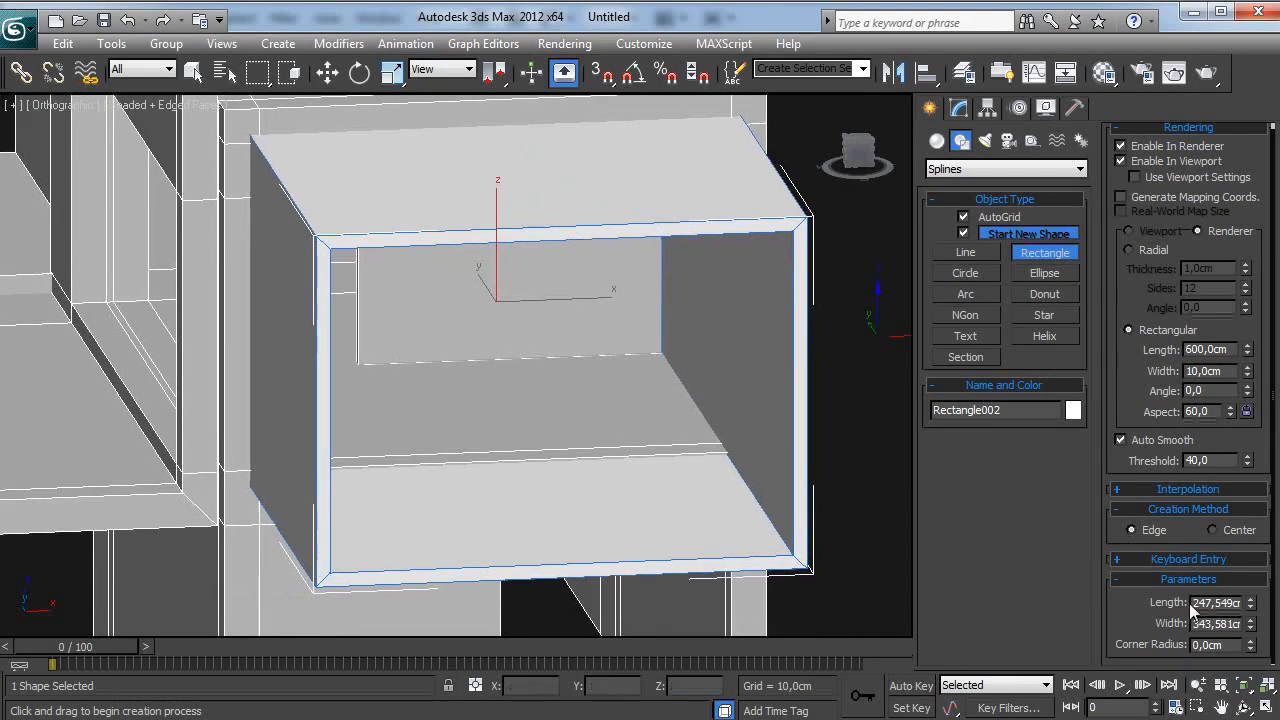
click(1230, 351)
text(10)
key(Return)
Step: Move the rectangular window frame back into the large upper-floor opening
middle_drag(582, 321, 588, 374)
key(w)
key(p)
scroll(630, 352, down, 5)
drag(406, 334, 316, 318)
Step: Delete the polygons of the floor slab's front edge strip between the side walls below the window frame
middle_drag(498, 389, 557, 406)
click(558, 406)
click(962, 108)
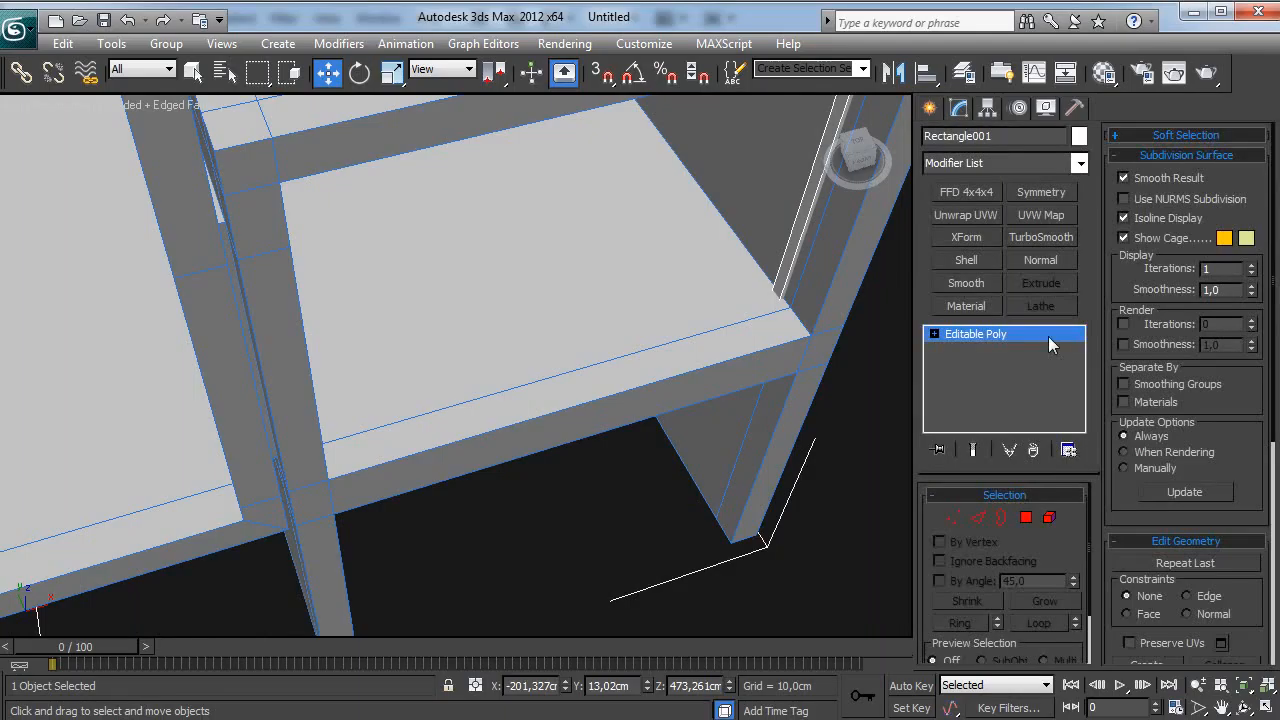
click(1027, 518)
click(706, 384)
alt+middle_drag(706, 384, 528, 326)
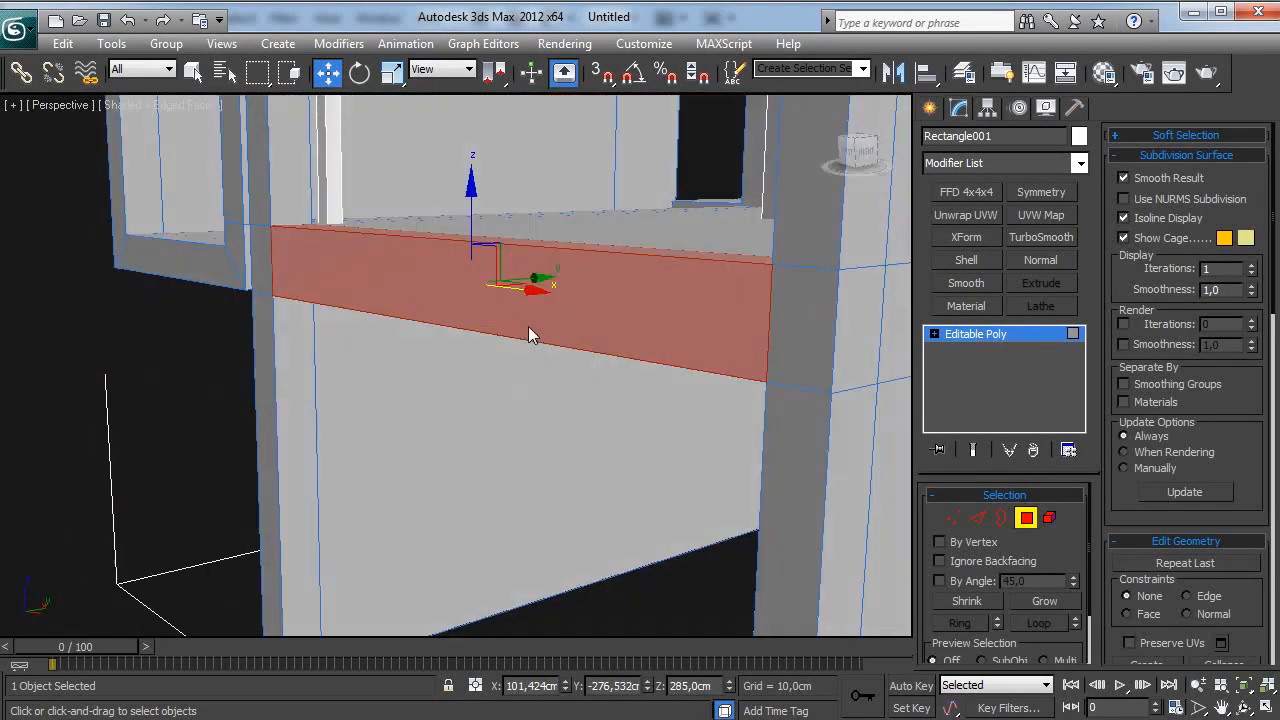
click(528, 326)
alt+middle_drag(457, 286, 531, 356)
scroll(1243, 452, down, 5)
Step: Create a four-sided polygon that closes the open front of the recessed floor slab
click(1147, 457)
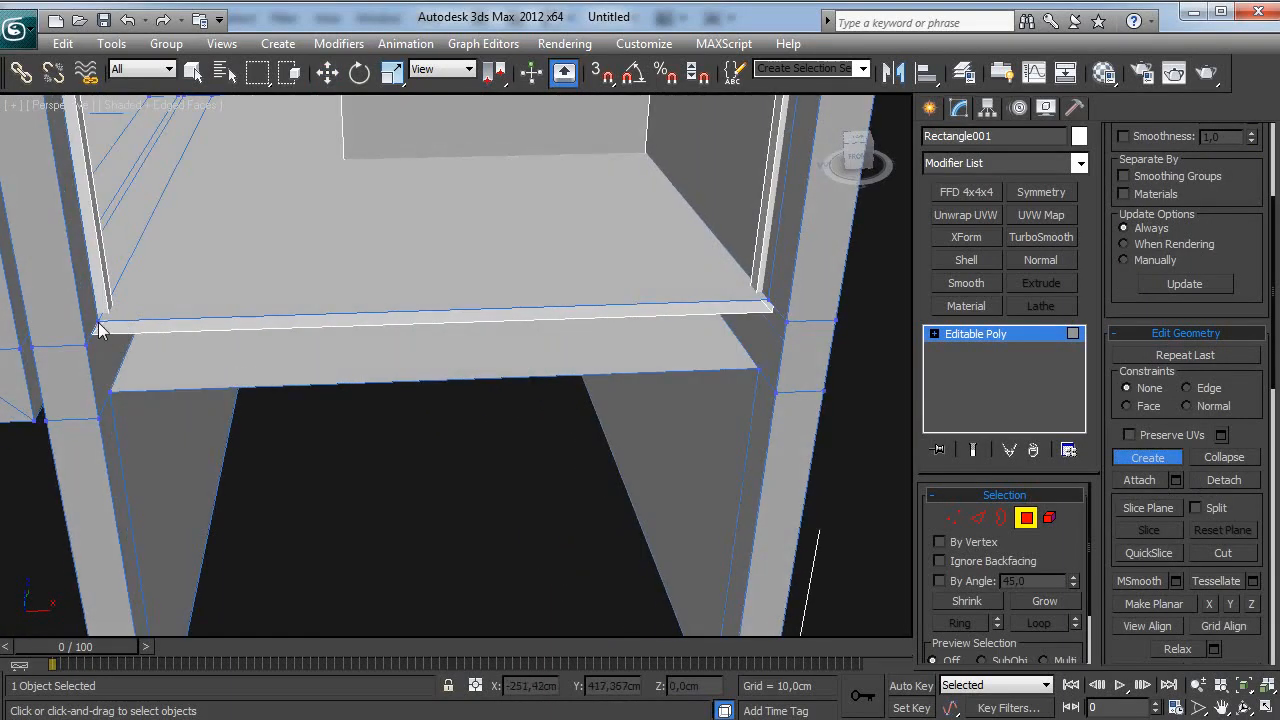
click(110, 391)
click(757, 370)
double_click(769, 305)
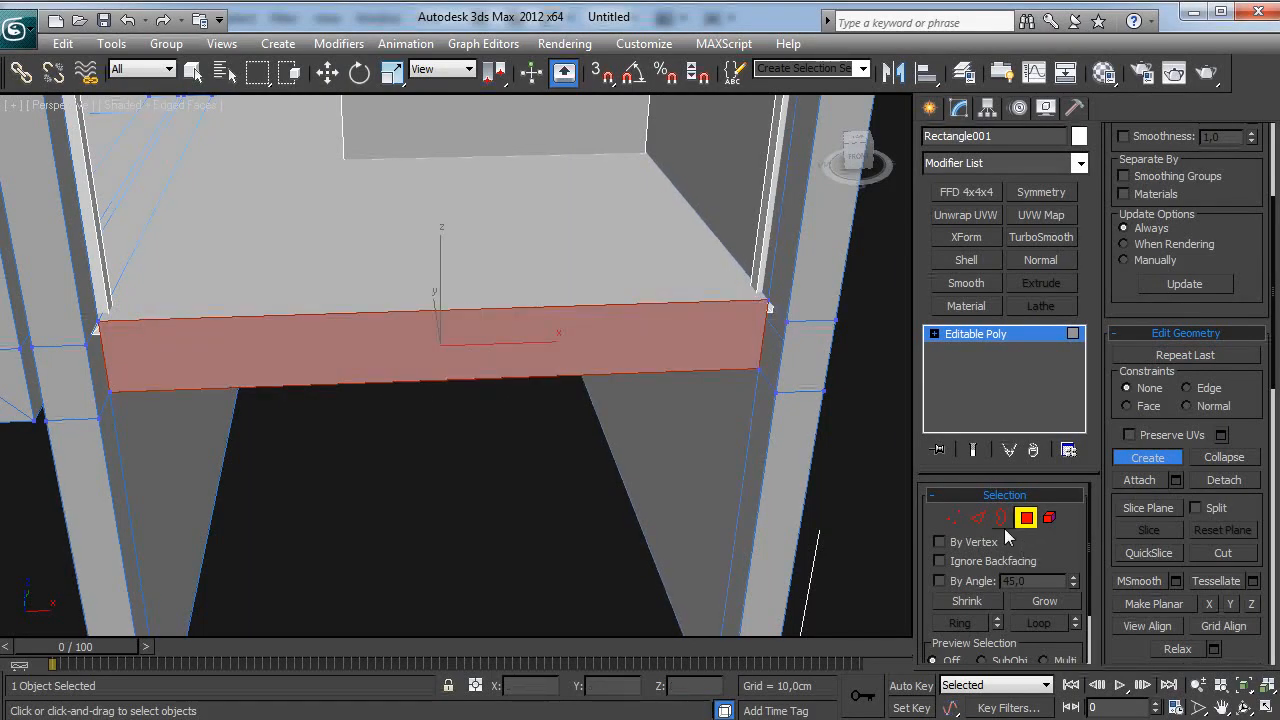
Step: Cap the two border holes in the side walls at the slab's ends and leave border editing
click(1001, 518)
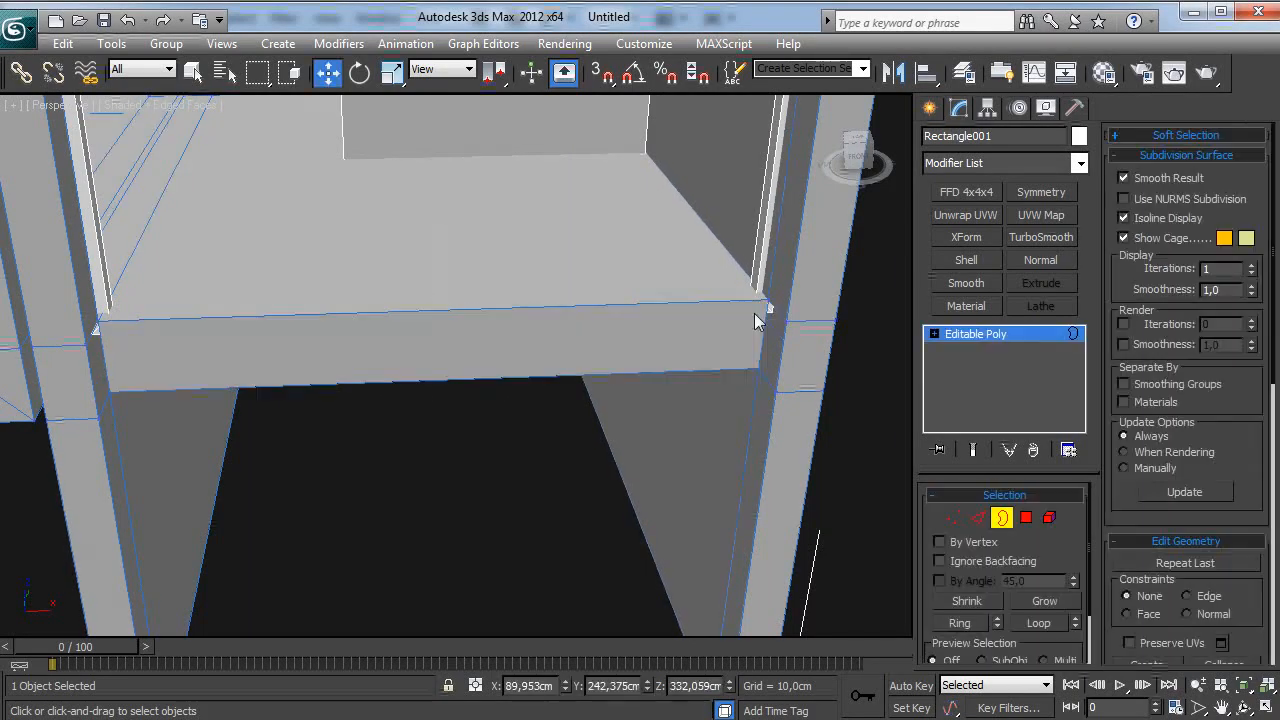
click(99, 381)
right_click(100, 382)
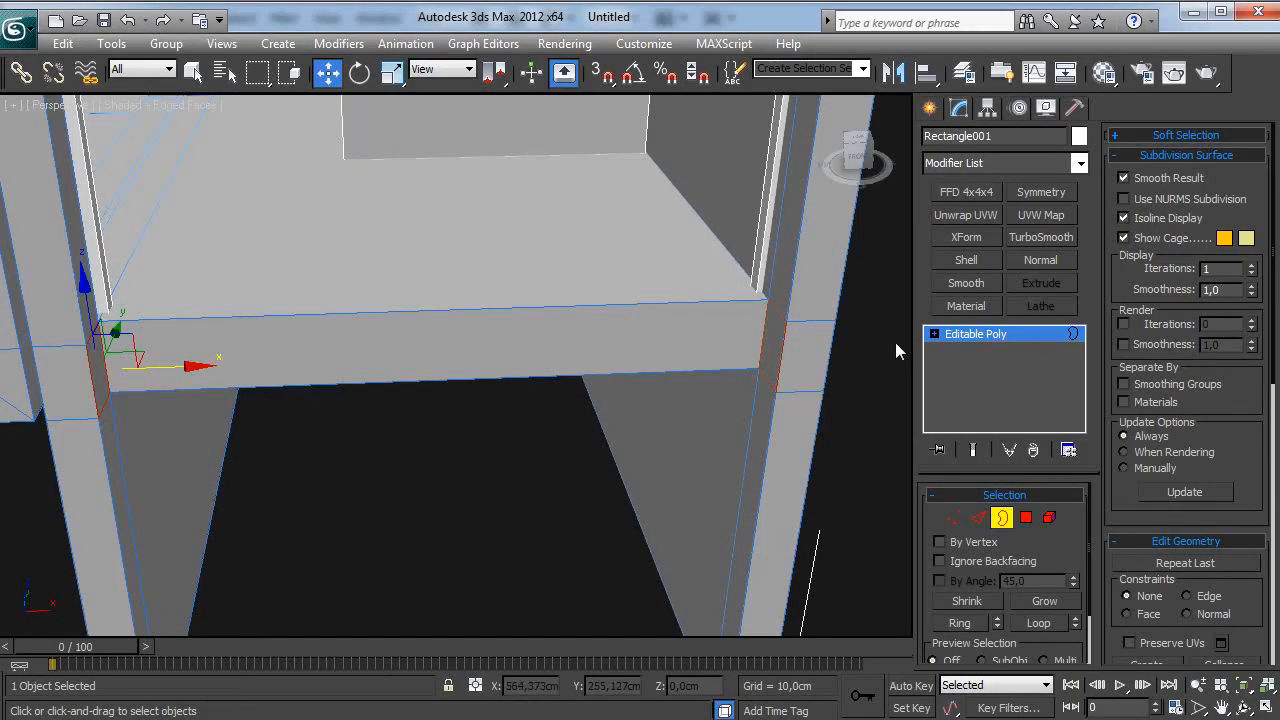
click(984, 334)
Step: Move the window frame about 12 cm forward to the slab's front edge
scroll(693, 330, down, 3)
mouse_move(693, 332)
alt+middle_down()
mouse_move(663, 386)
mouse_move(687, 322)
alt+middle_up()
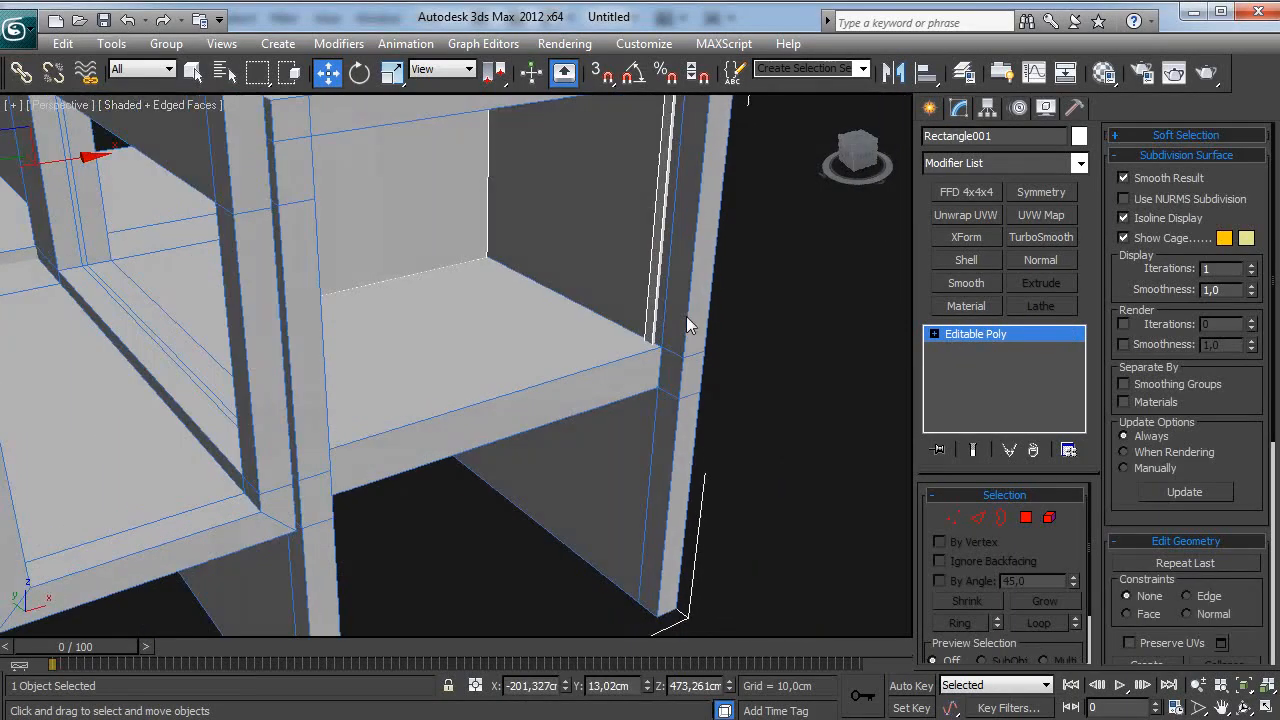
ctrl+click(655, 338)
click(446, 289)
drag(447, 236, 463, 236)
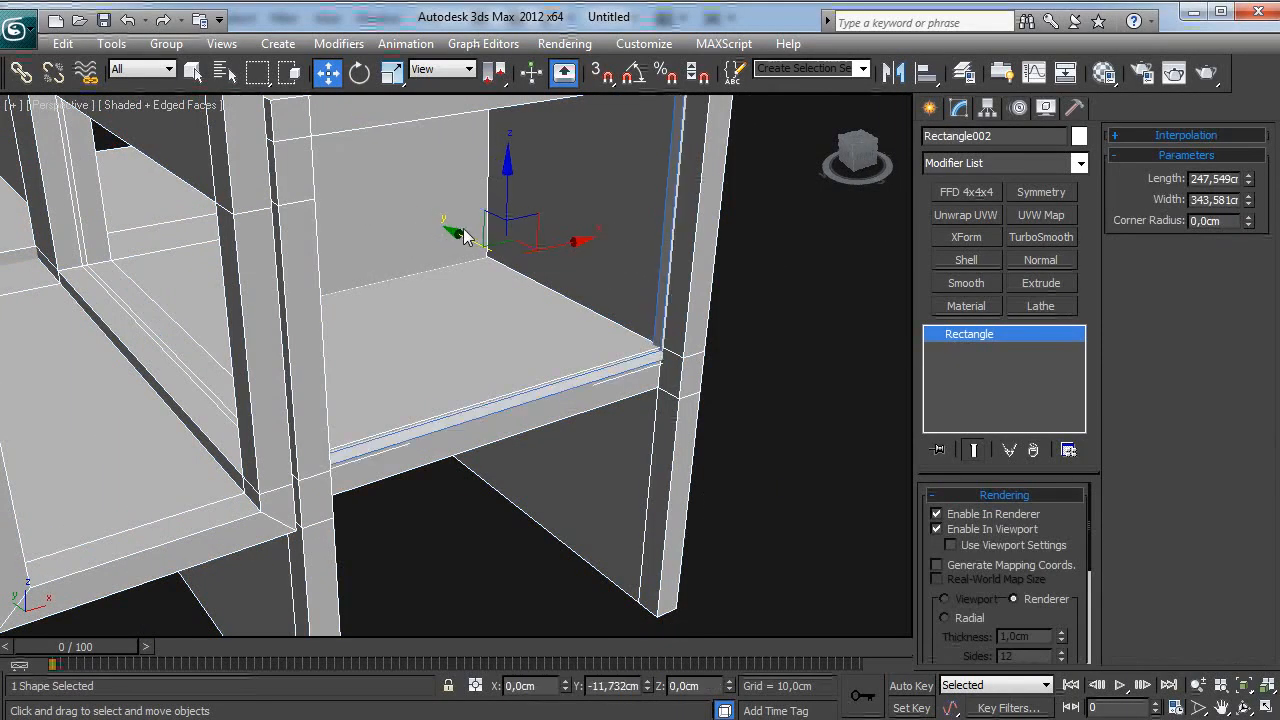
Step: Convert the window frame to Editable Poly and fit its right and top sides to the opening, with the top vertices at Z 541,567 cm
key(f)
key(1)
drag(820, 366, 808, 380)
drag(808, 213, 43, 149)
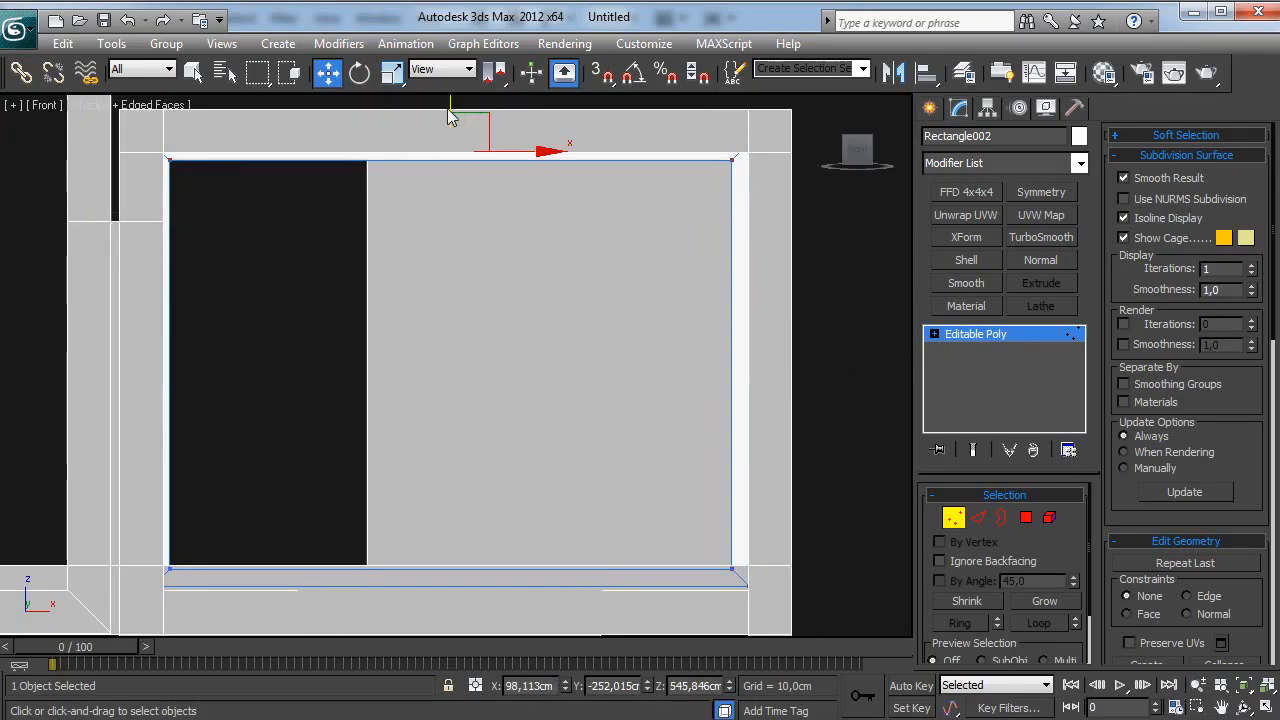
drag(450, 104, 451, 111)
middle_drag(322, 229, 478, 245)
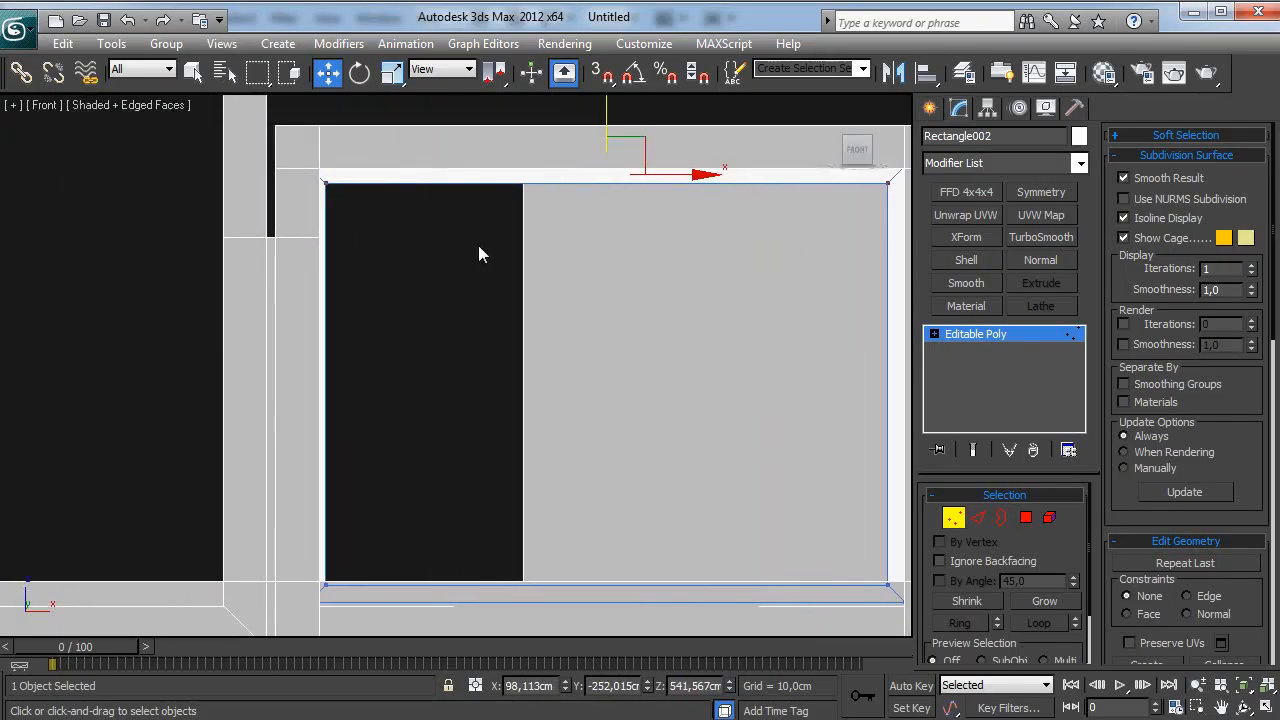
Step: Fit the frame's left side to the wall and raise its bottom vertices to Z 309,466 cm, resting on the slab
drag(412, 510, 398, 501)
drag(389, 390, 403, 388)
middle_drag(403, 388, 322, 346)
drag(953, 598, 953, 598)
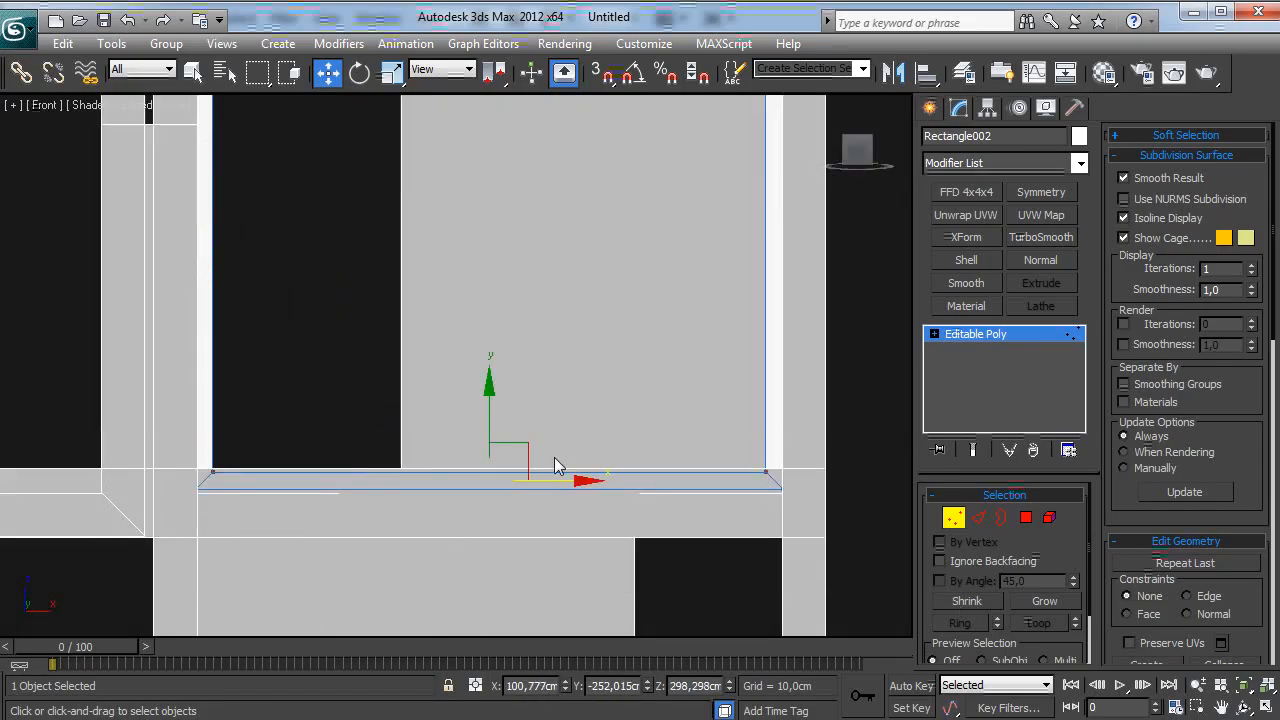
drag(489, 413, 498, 390)
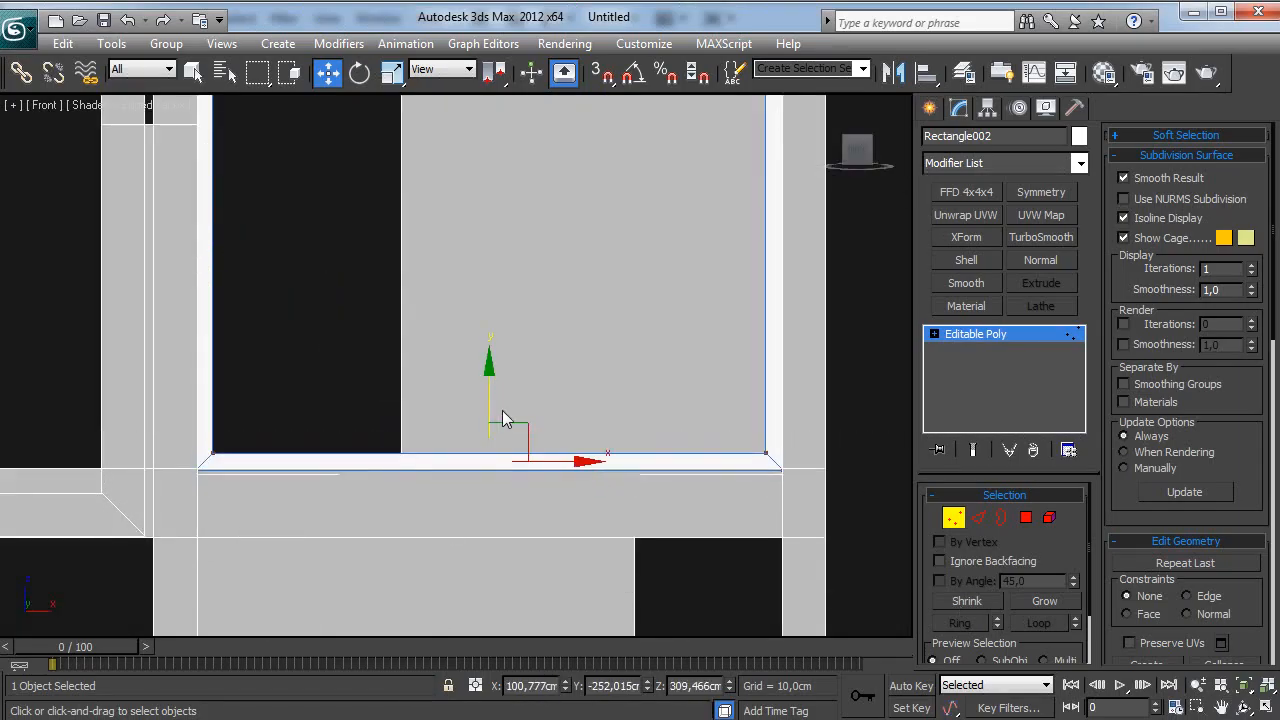
key(p)
alt+middle_drag(511, 432, 634, 484)
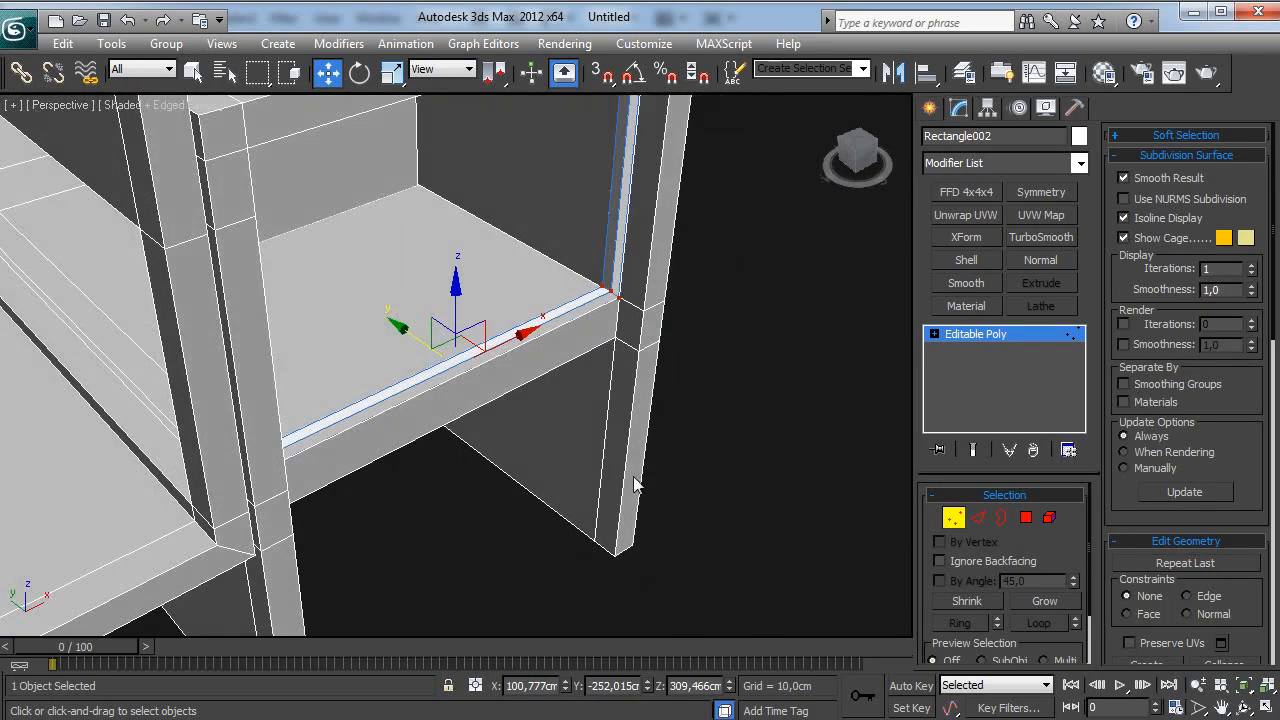
middle_drag(658, 334, 685, 394)
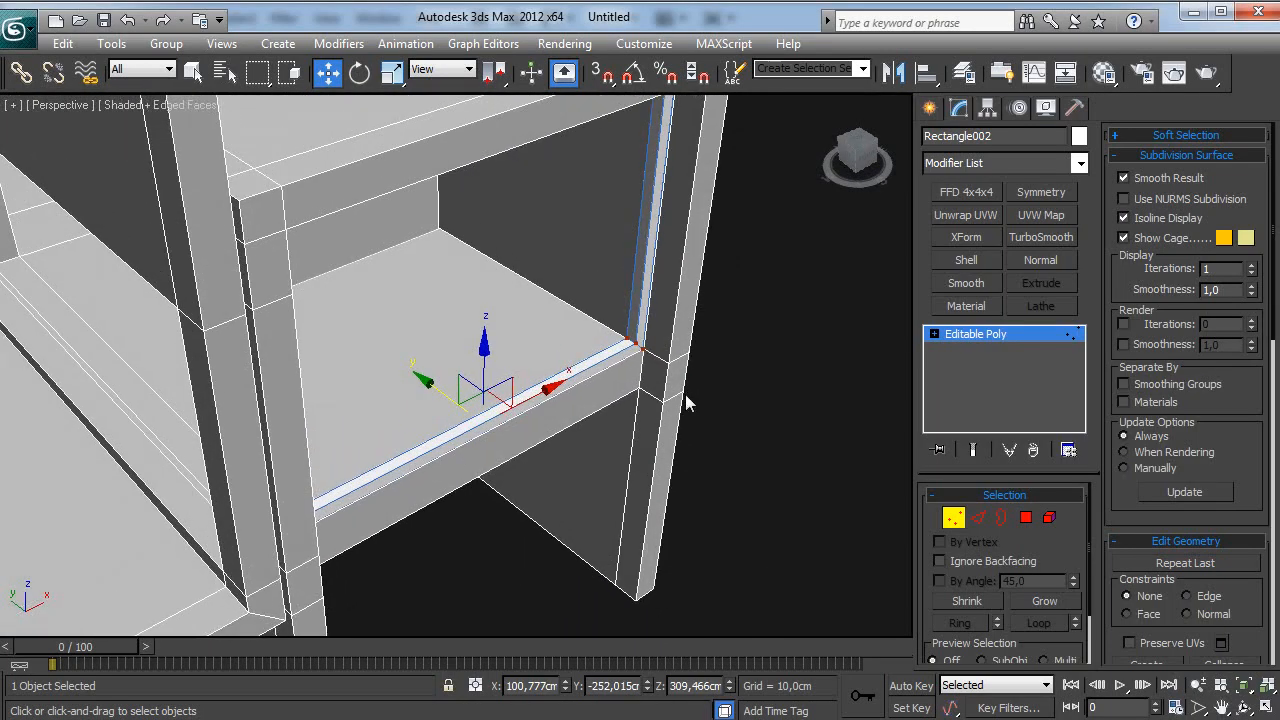
click(1004, 335)
click(791, 430)
Step: Chamfer the window frame's long edges around all four sides by 0,4 cm with multiple segments, and deselect the frame
alt+middle_drag(645, 447, 543, 424)
click(484, 422)
click(977, 518)
click(733, 257)
ctrl+click(556, 413)
ctrl+click(535, 171)
ctrl+click(294, 325)
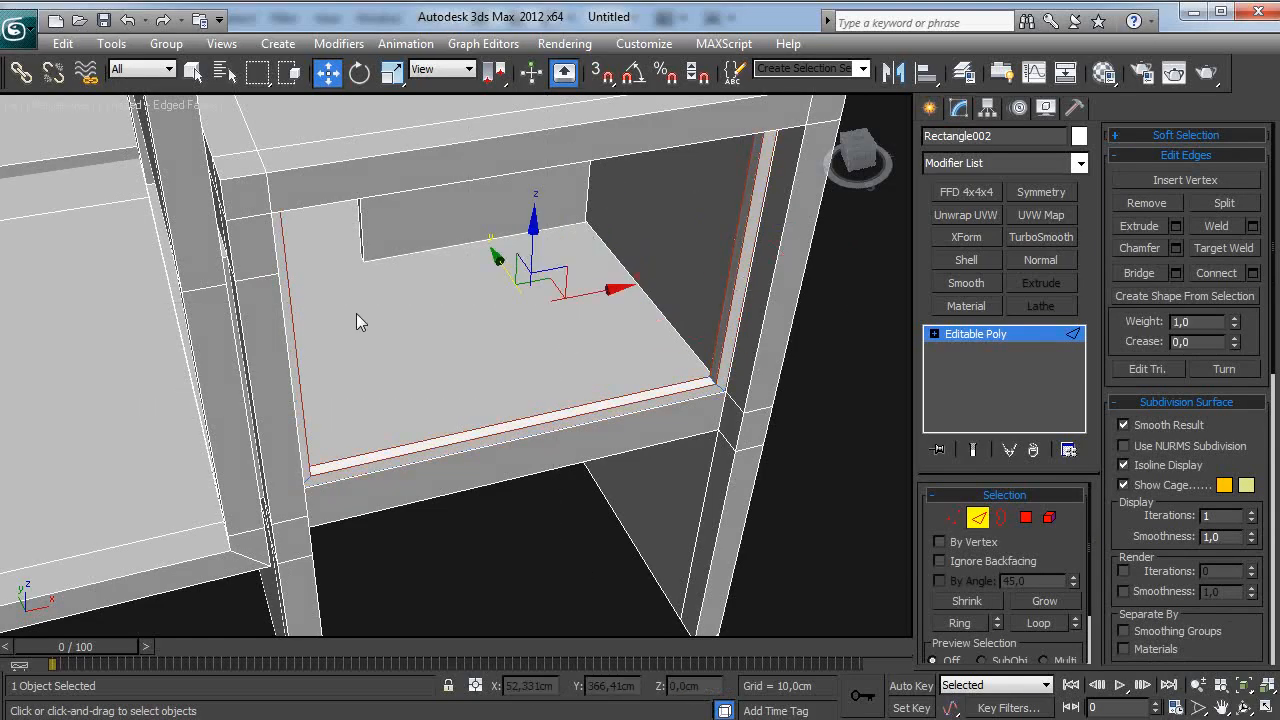
alt+middle_drag(356, 322, 461, 333)
scroll(466, 335, up, 4)
right_click(465, 330)
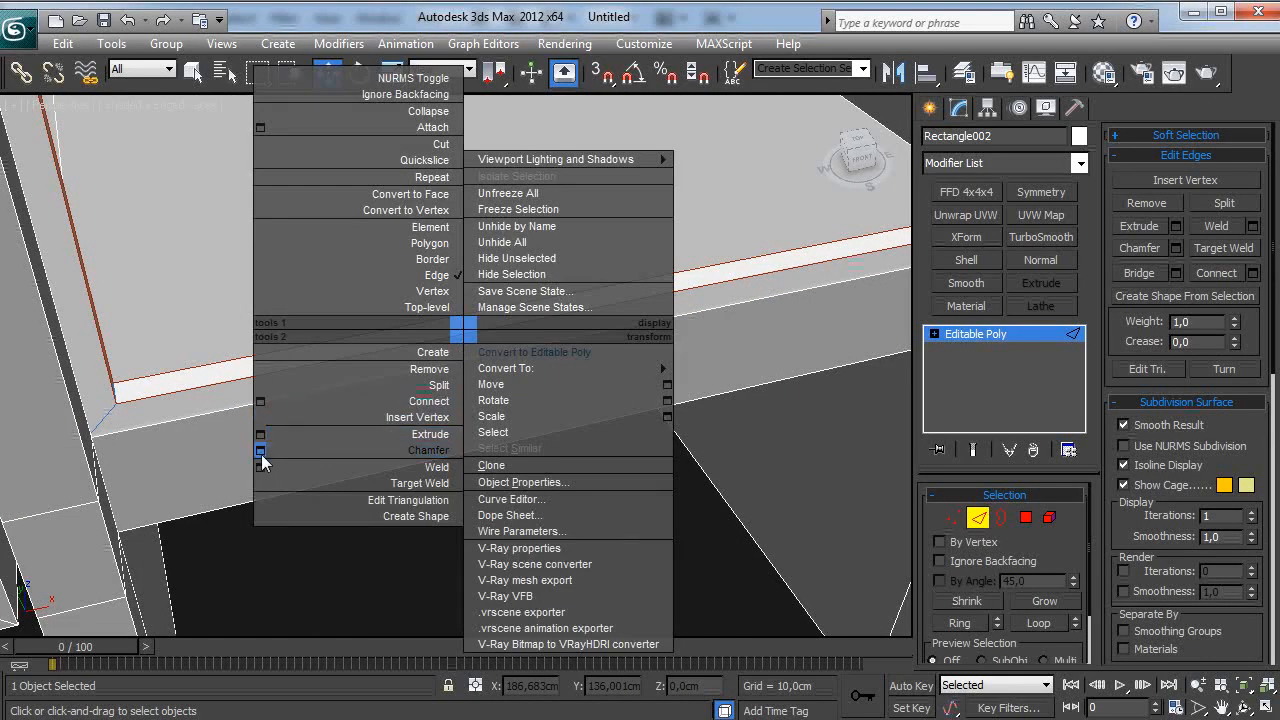
click(260, 451)
click(480, 407)
click(480, 407)
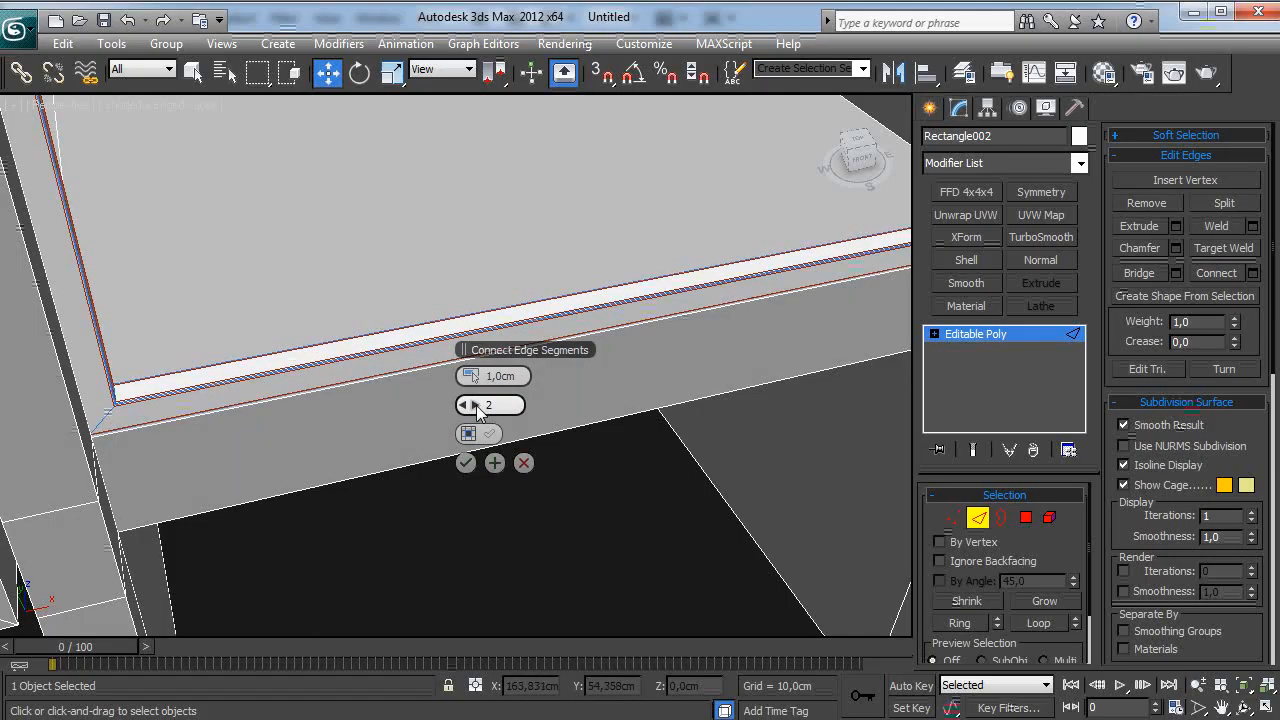
click(480, 407)
double_click(511, 380)
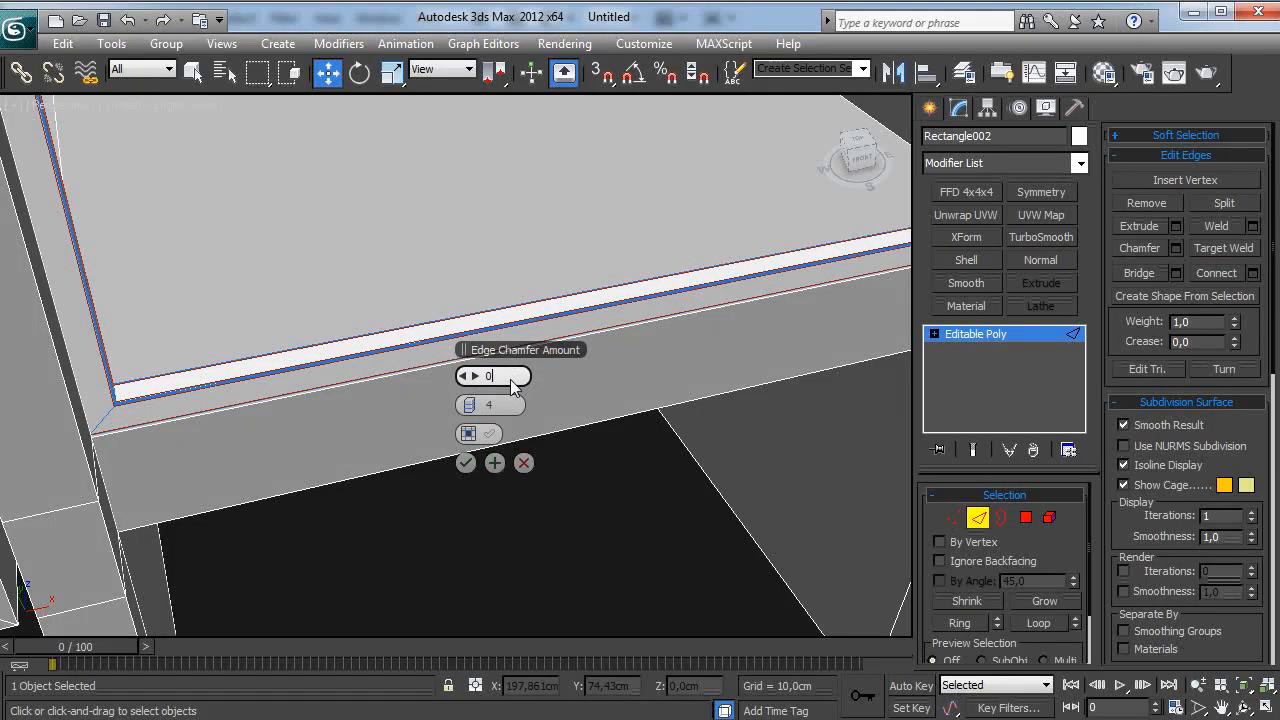
key(Return)
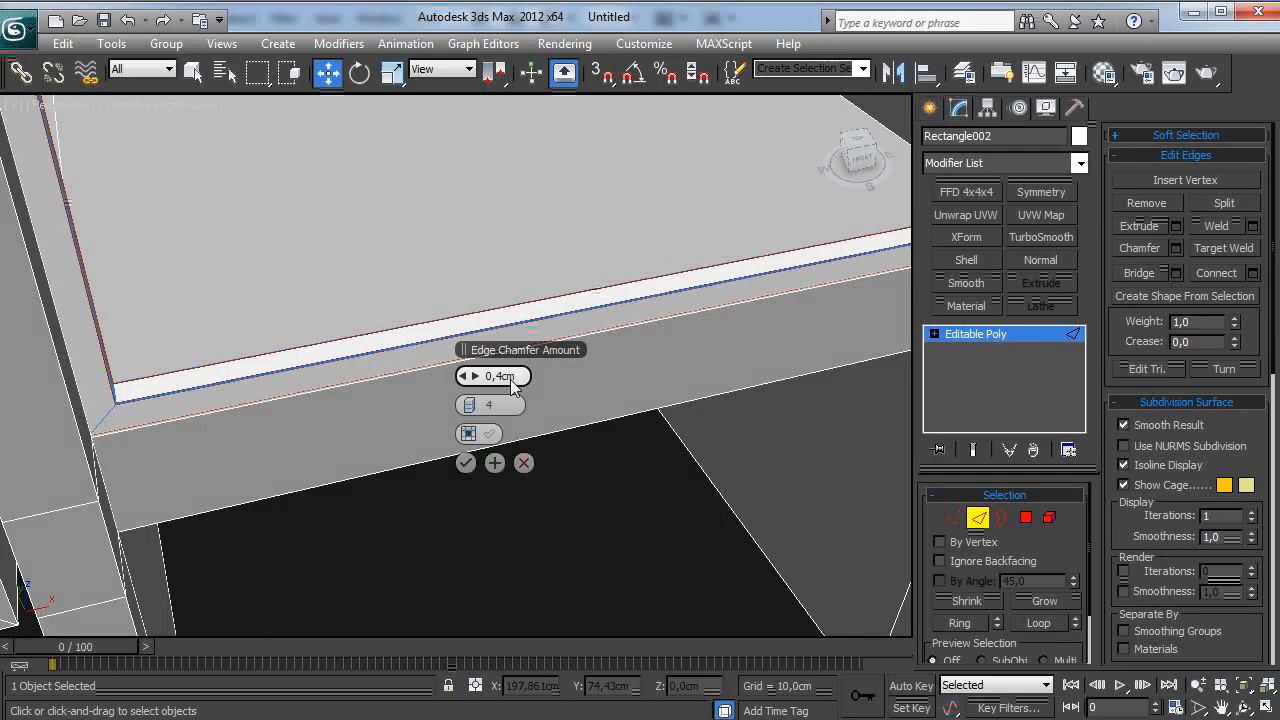
click(463, 408)
click(463, 408)
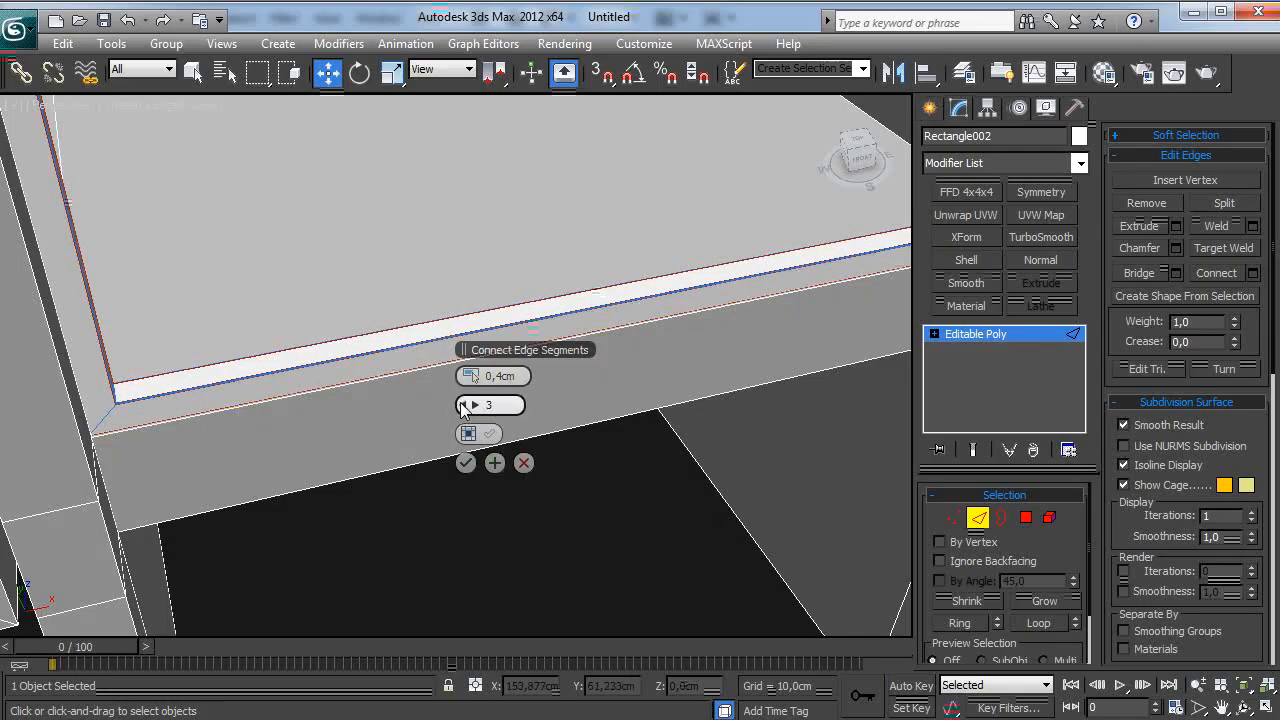
click(466, 463)
click(1009, 334)
click(545, 575)
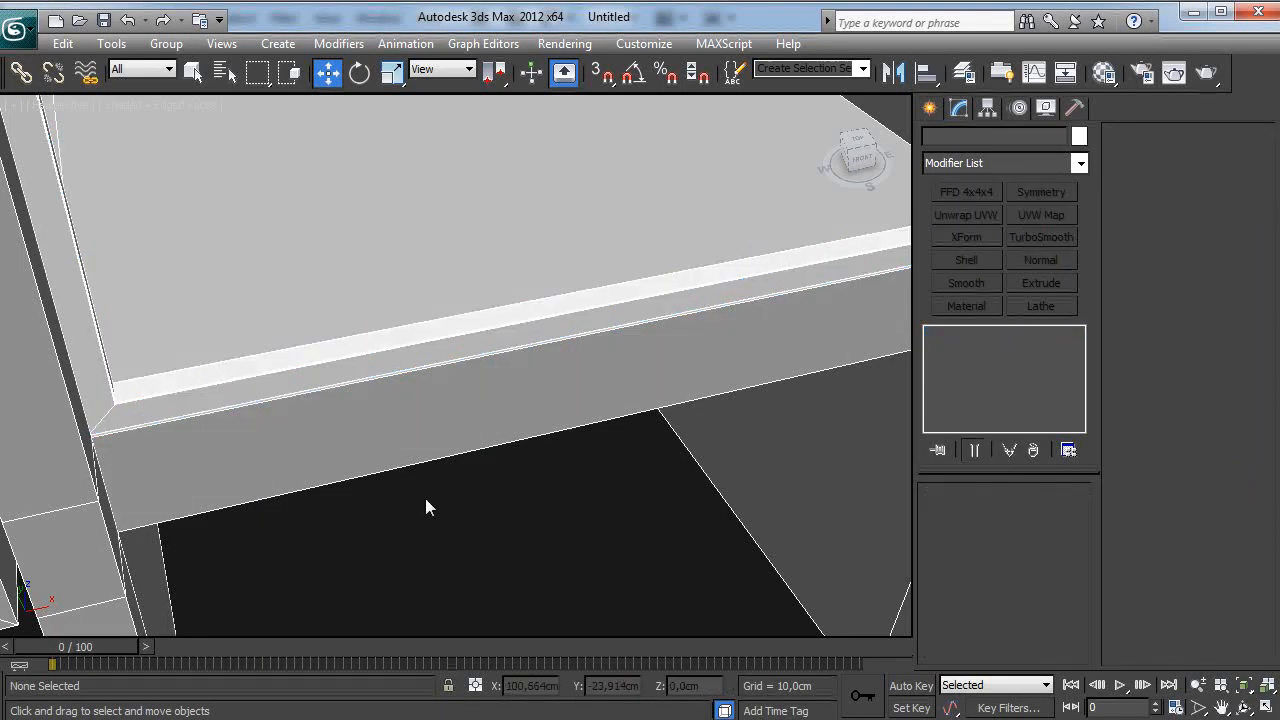
scroll(456, 460, down, 3)
alt+middle_drag(589, 431, 557, 465)
scroll(559, 415, down, 3)
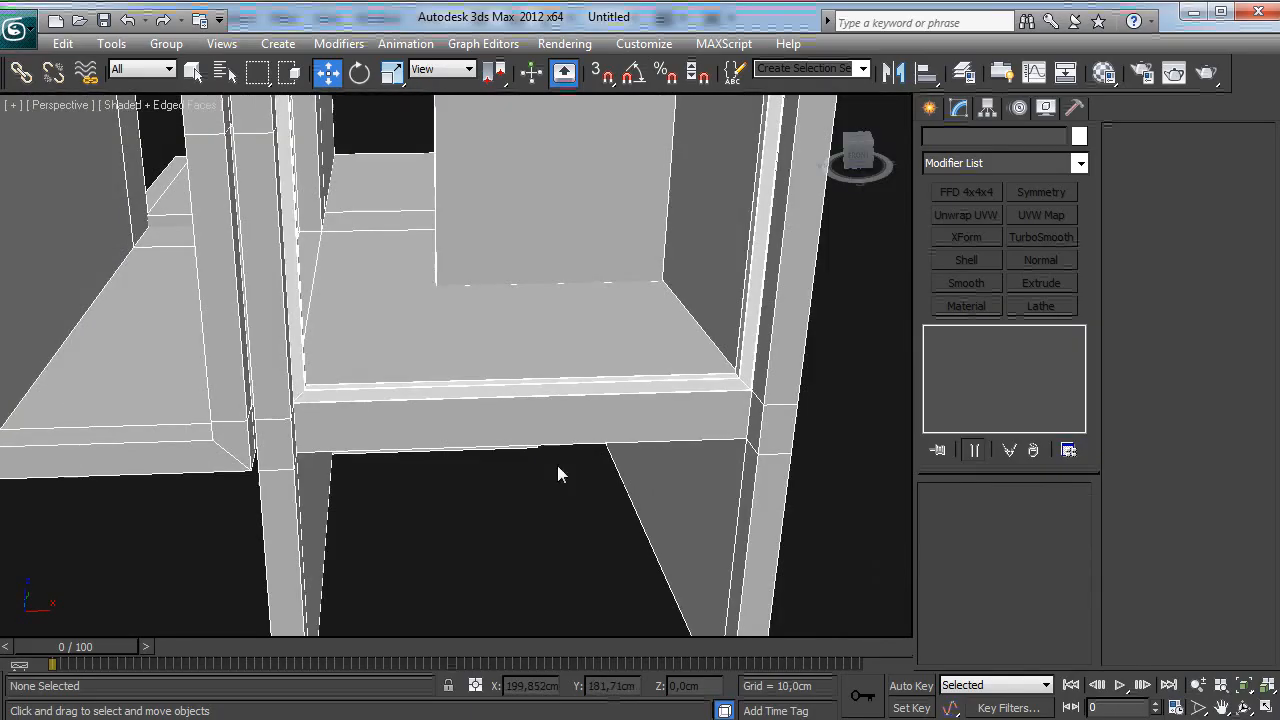
Step: Center the window frame's pivot on the object and place a copy of the frame about 18 cm in front of it
click(588, 395)
alt+middle_drag(443, 349, 505, 397)
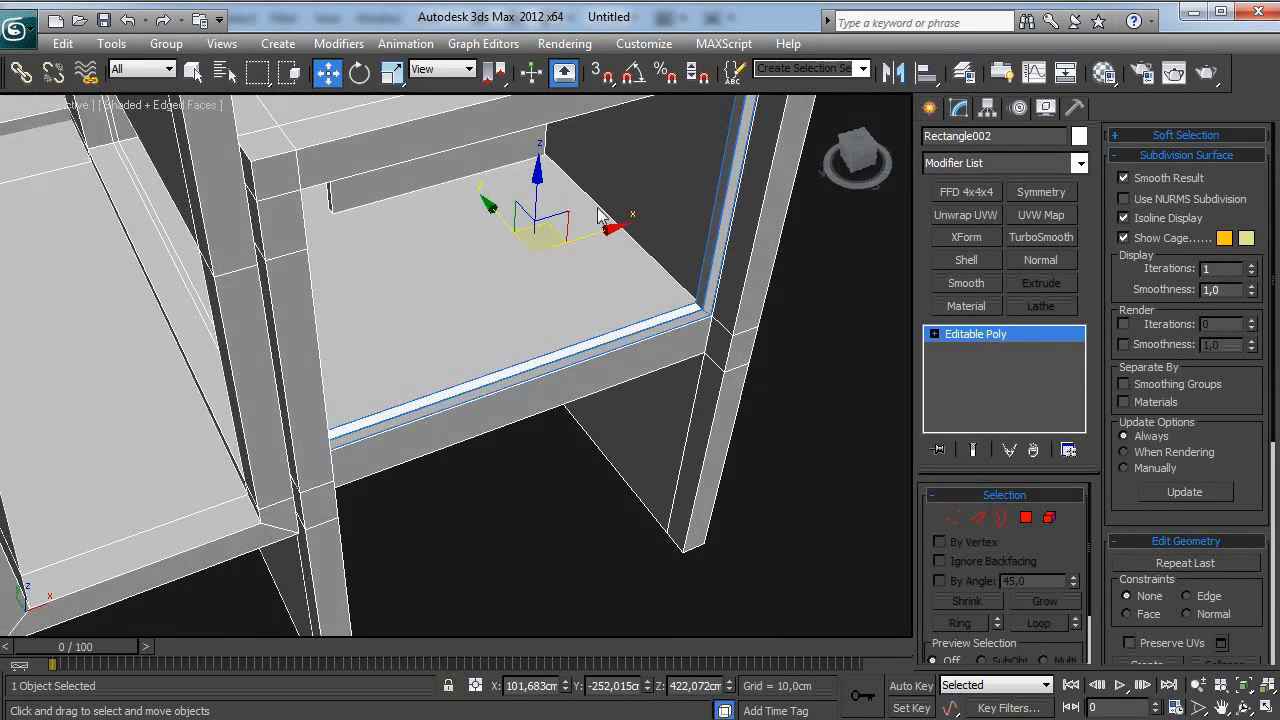
click(987, 109)
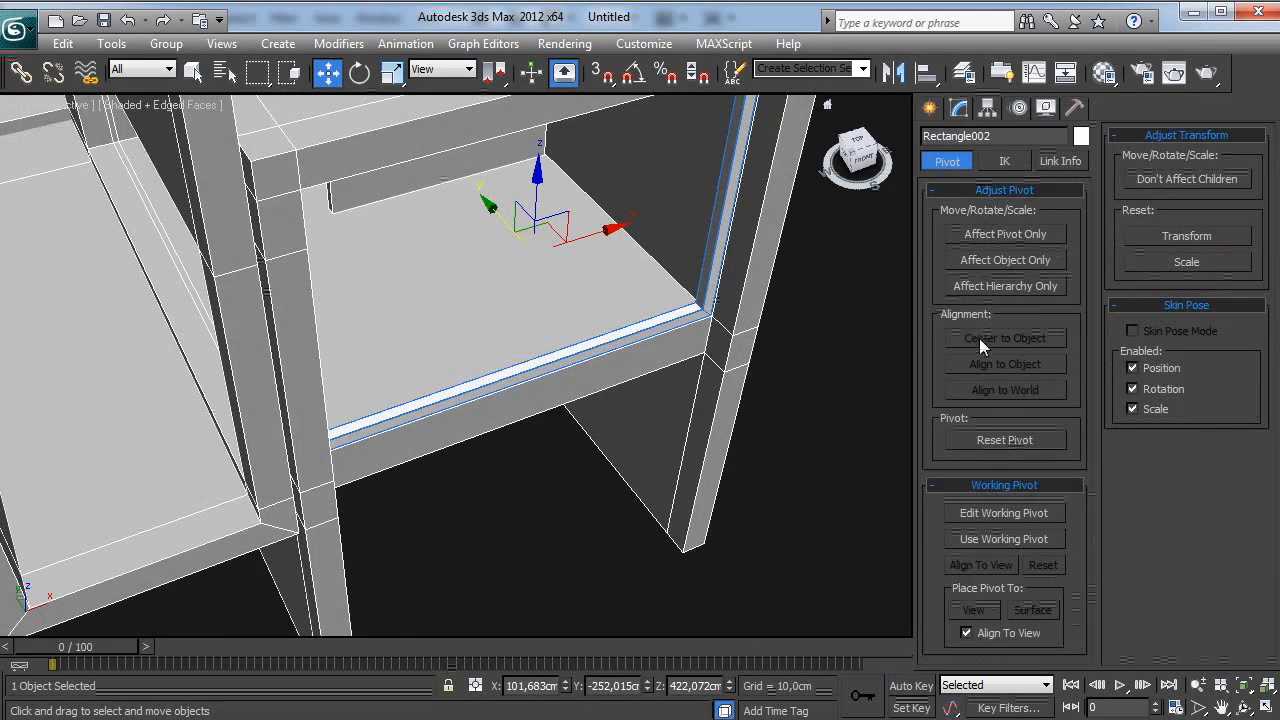
click(992, 235)
click(991, 340)
click(959, 108)
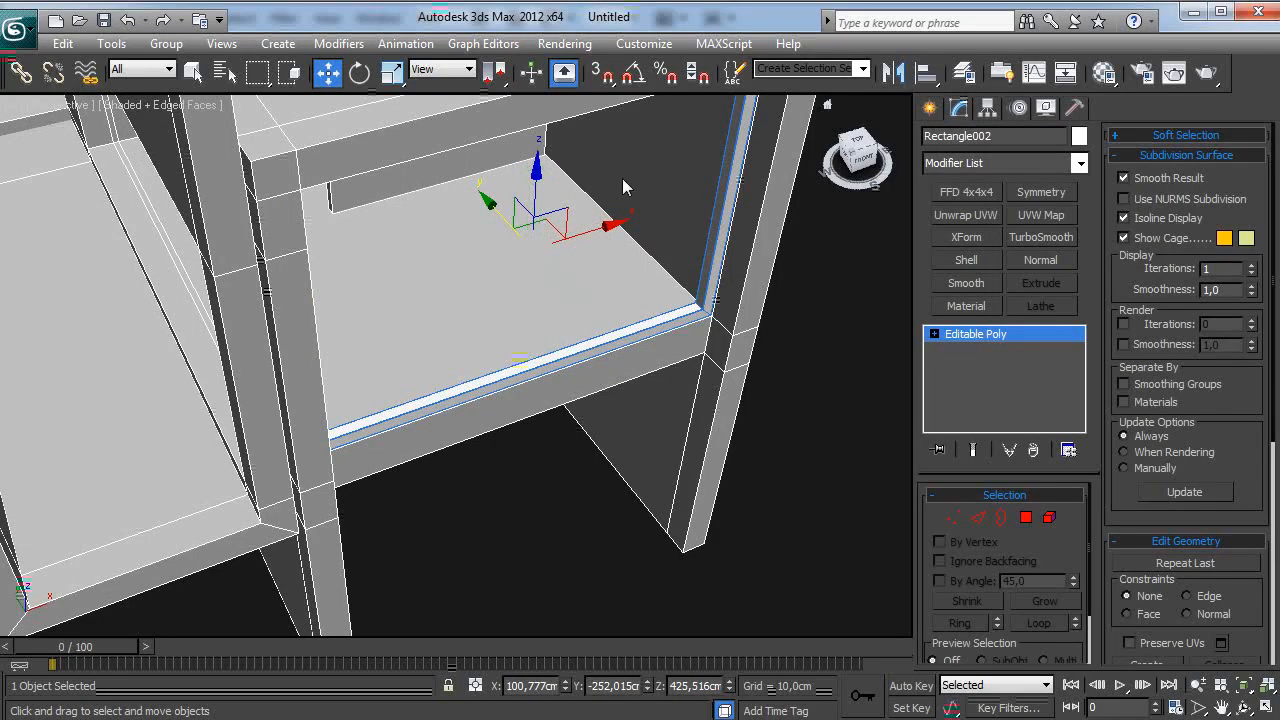
mouse_move(493, 218)
shift+mouse_down()
mouse_move(523, 207)
mouse_move(541, 221)
shift+mouse_up()
click(655, 456)
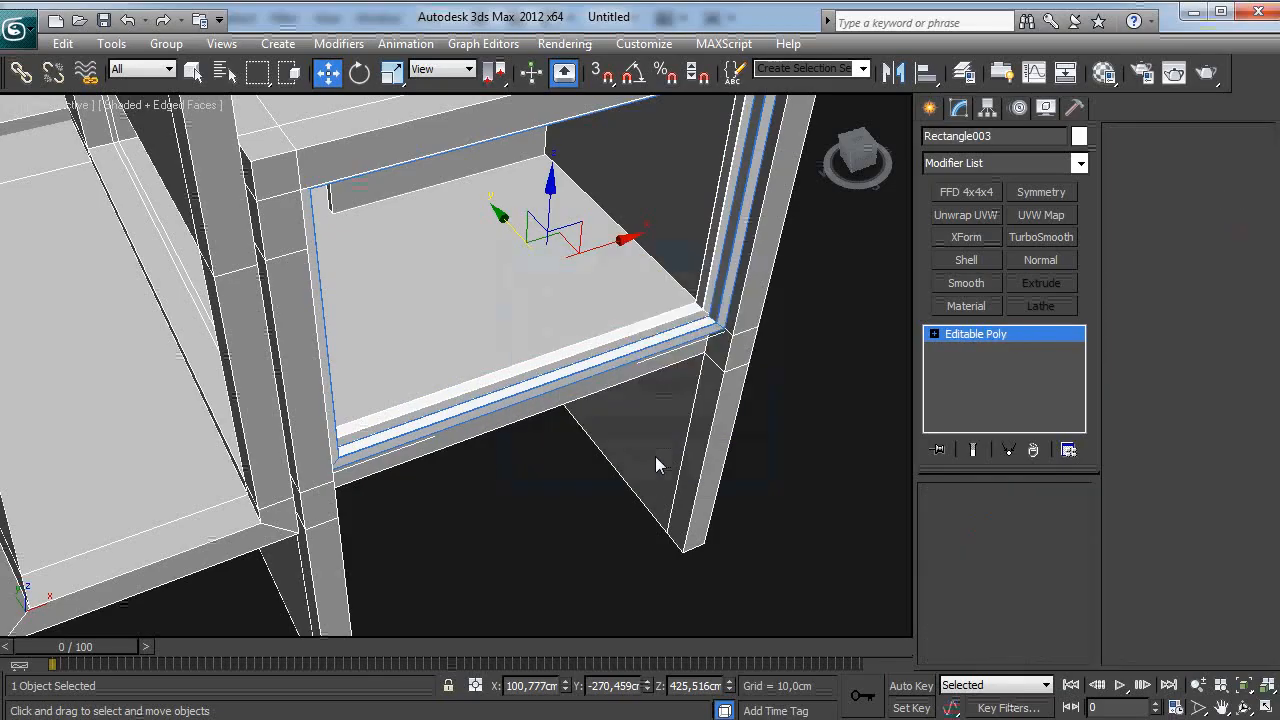
Step: Thicken the front frame copy's left and top sides, moving their inner vertices to X -57,113 cm and Z 533,42 cm
key(f)
middle_drag(650, 401, 678, 410)
key(1)
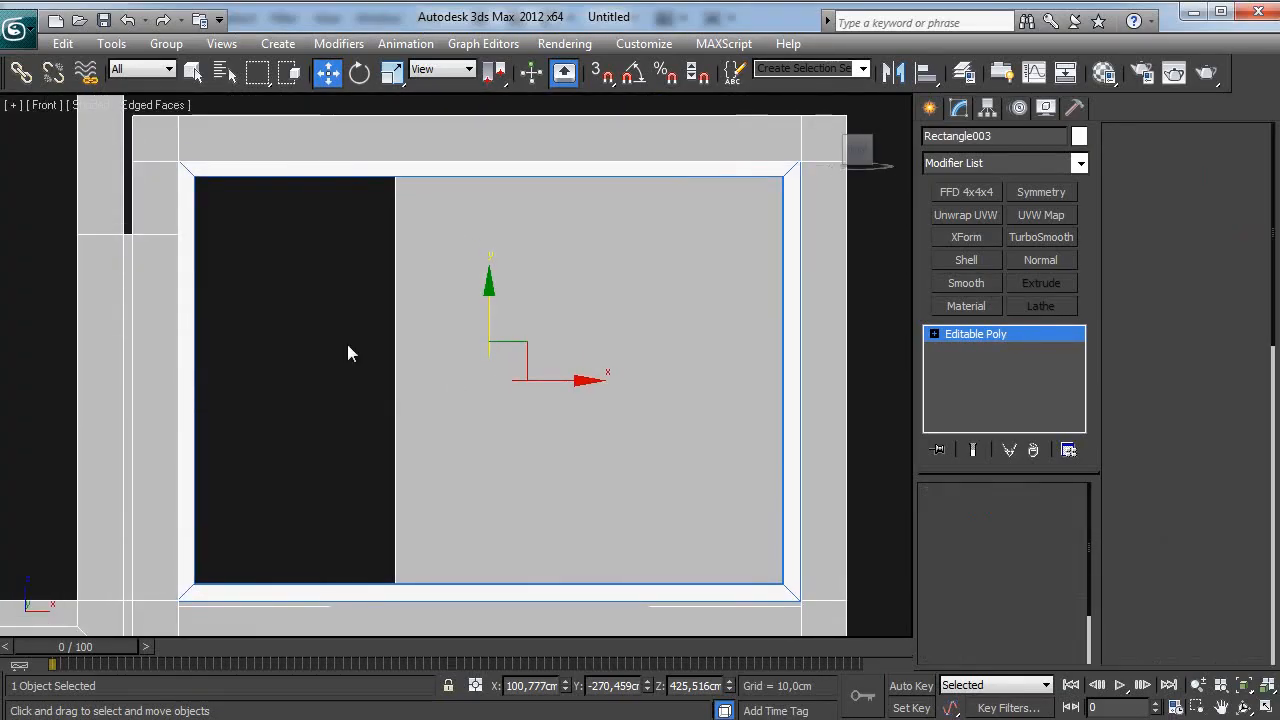
middle_drag(347, 344, 530, 335)
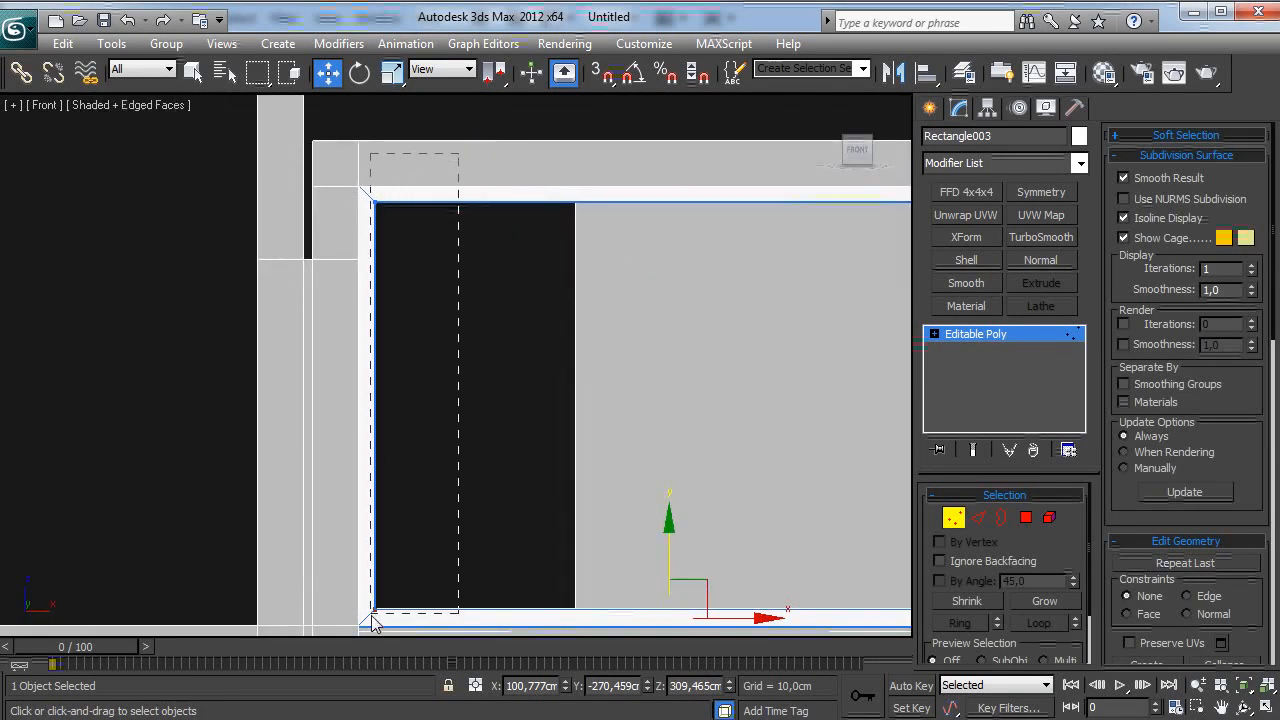
drag(372, 630, 372, 630)
middle_drag(440, 523, 455, 443)
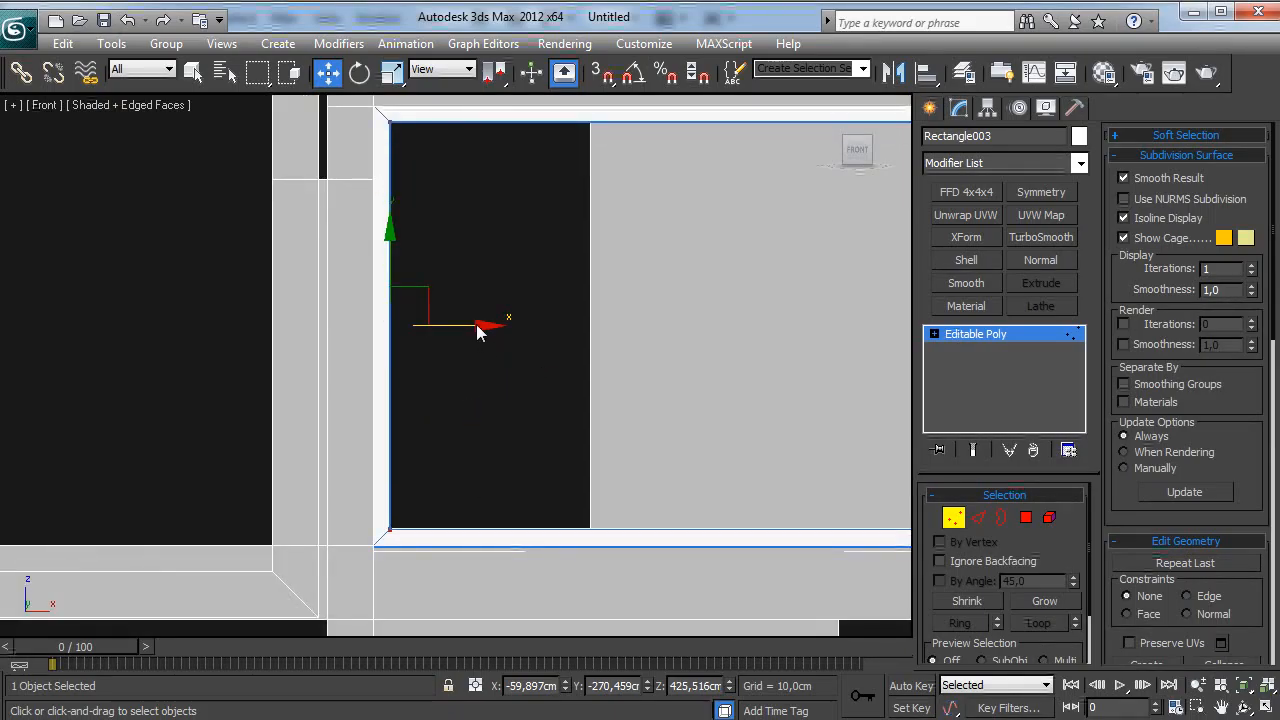
scroll(611, 349, down, 4)
drag(218, 293, 505, 241)
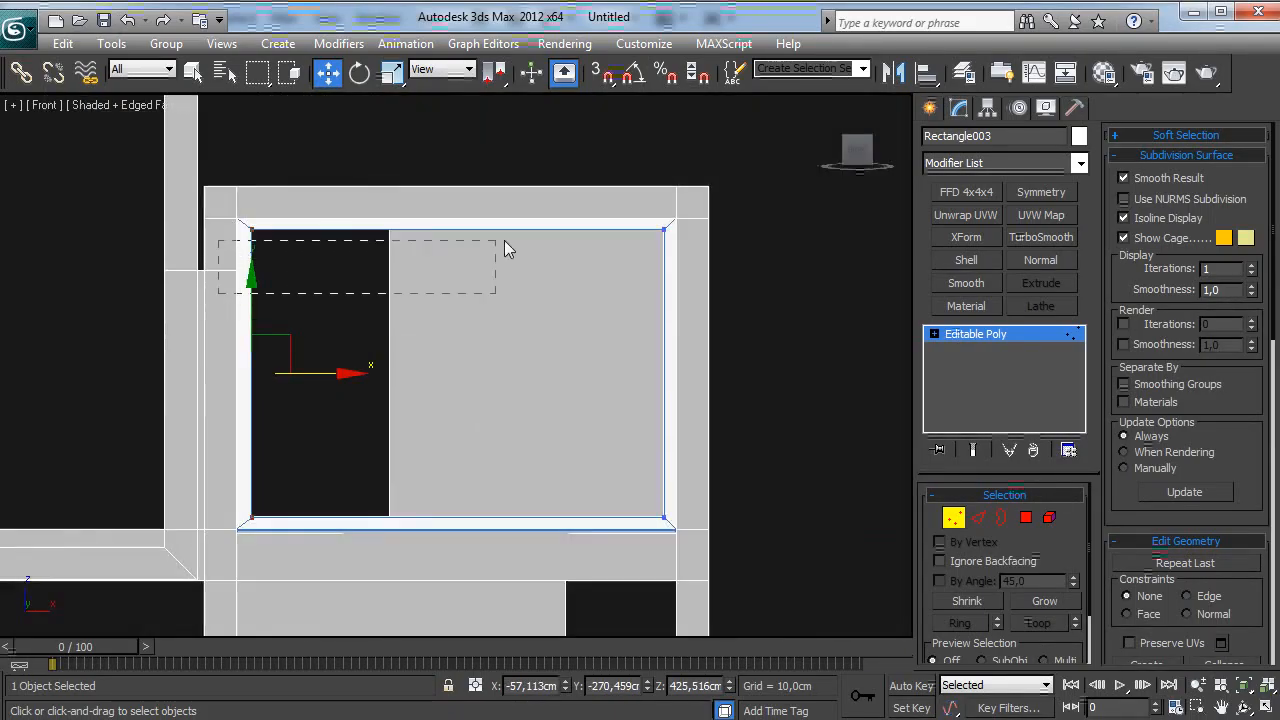
drag(729, 241, 741, 235)
drag(461, 159, 450, 164)
Step: Thicken the front frame's right and bottom sides, moving their inner vertices to X 258,204 cm and Z 317,673 cm
drag(586, 219, 616, 335)
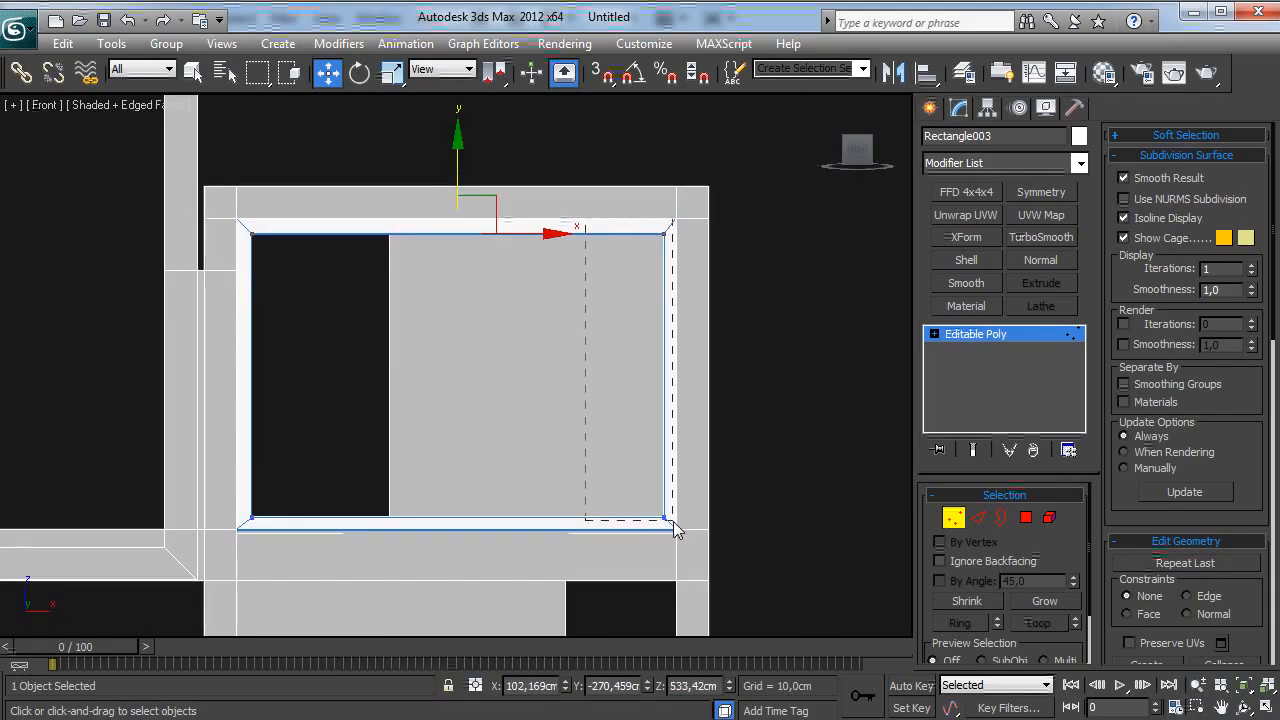
drag(674, 530, 676, 528)
drag(733, 382, 729, 380)
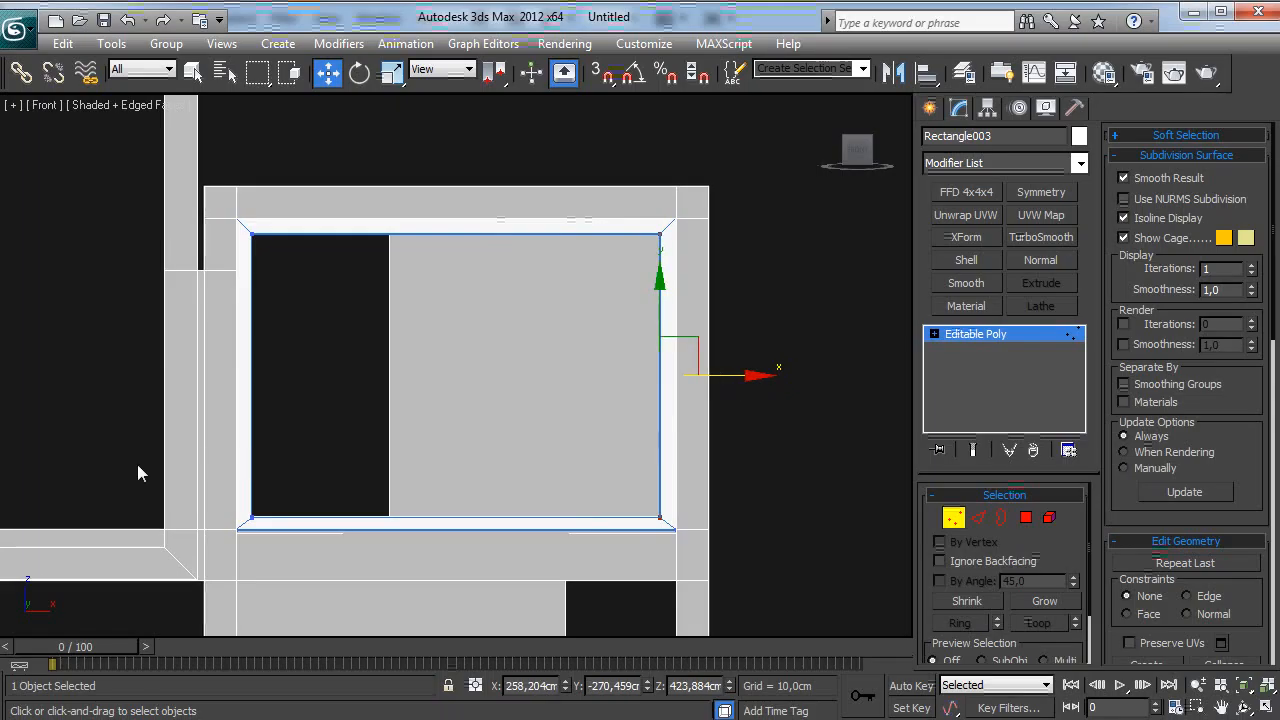
drag(722, 521, 723, 523)
drag(456, 444, 469, 438)
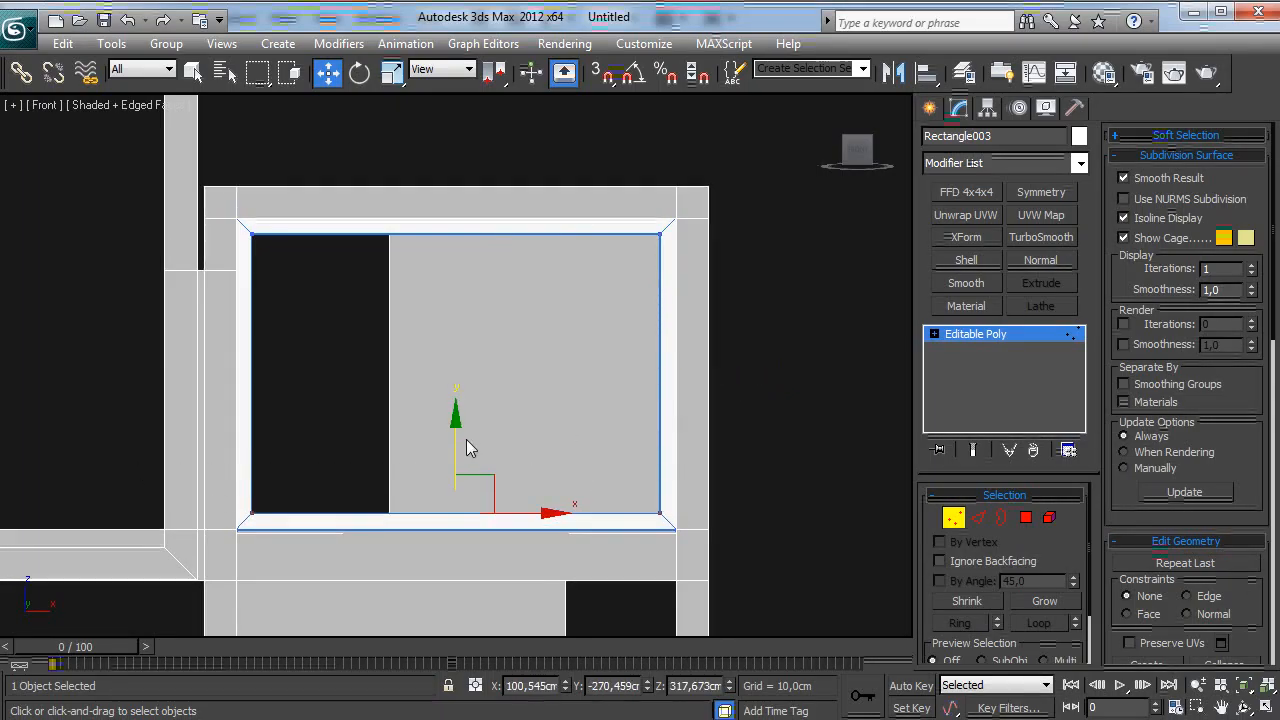
Step: Lower the front frame's bottom vertices to Z 271,765 cm at the slab's underside, and deselect the frame
drag(145, 463, 722, 563)
middle_drag(591, 484, 762, 305)
drag(628, 263, 635, 312)
drag(631, 313, 630, 315)
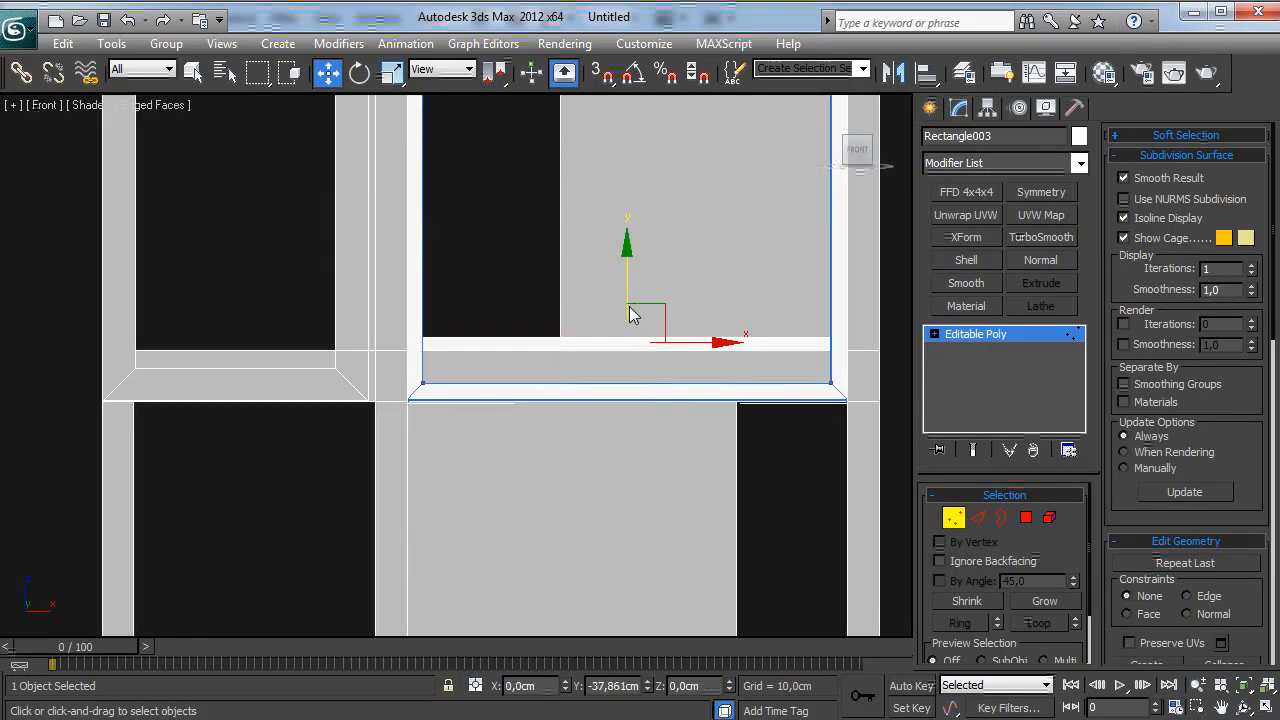
scroll(628, 314, up, 1)
scroll(577, 409, up, 4)
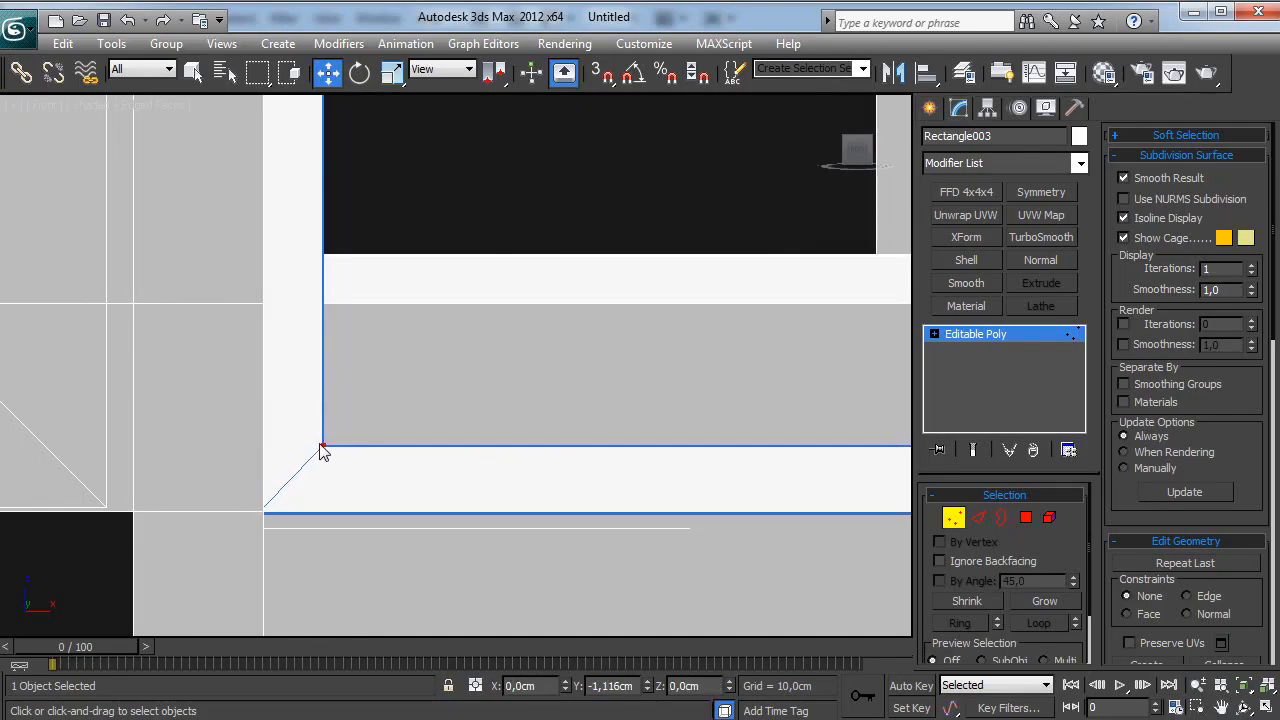
scroll(475, 432, down, 4)
scroll(475, 432, down, 5)
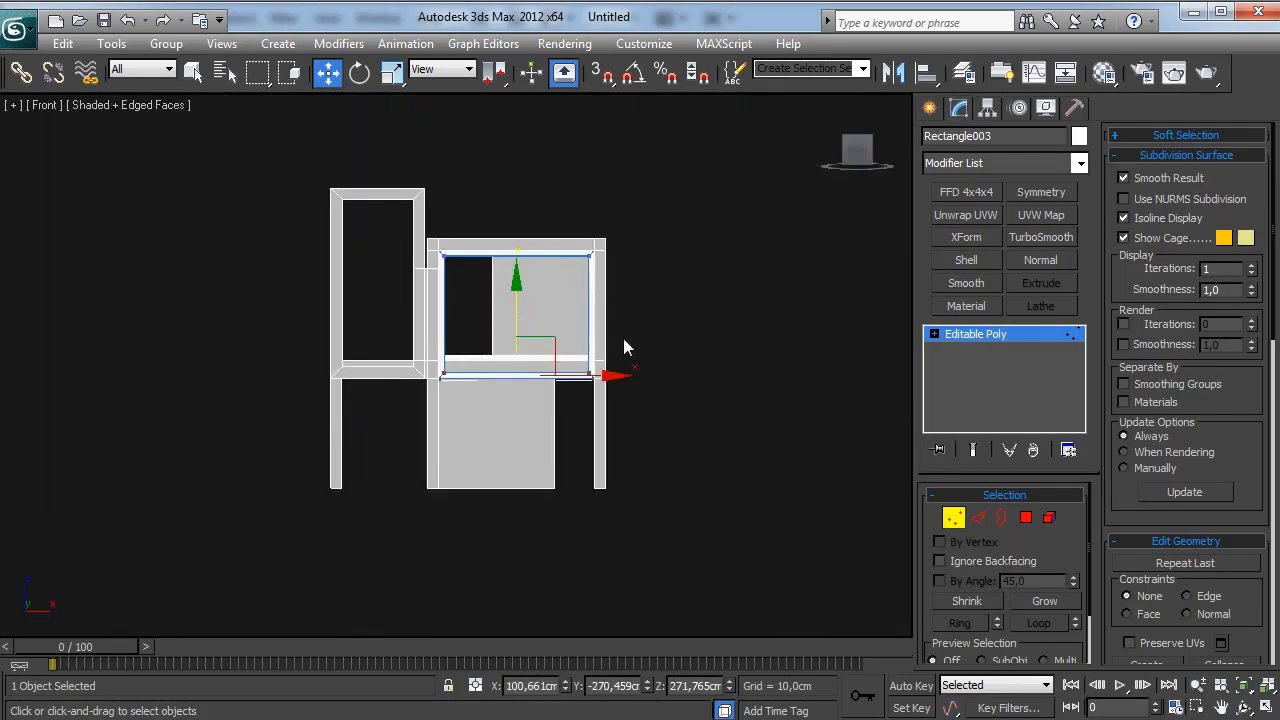
key(p)
alt+middle_drag(505, 287, 759, 436)
scroll(759, 436, up, 4)
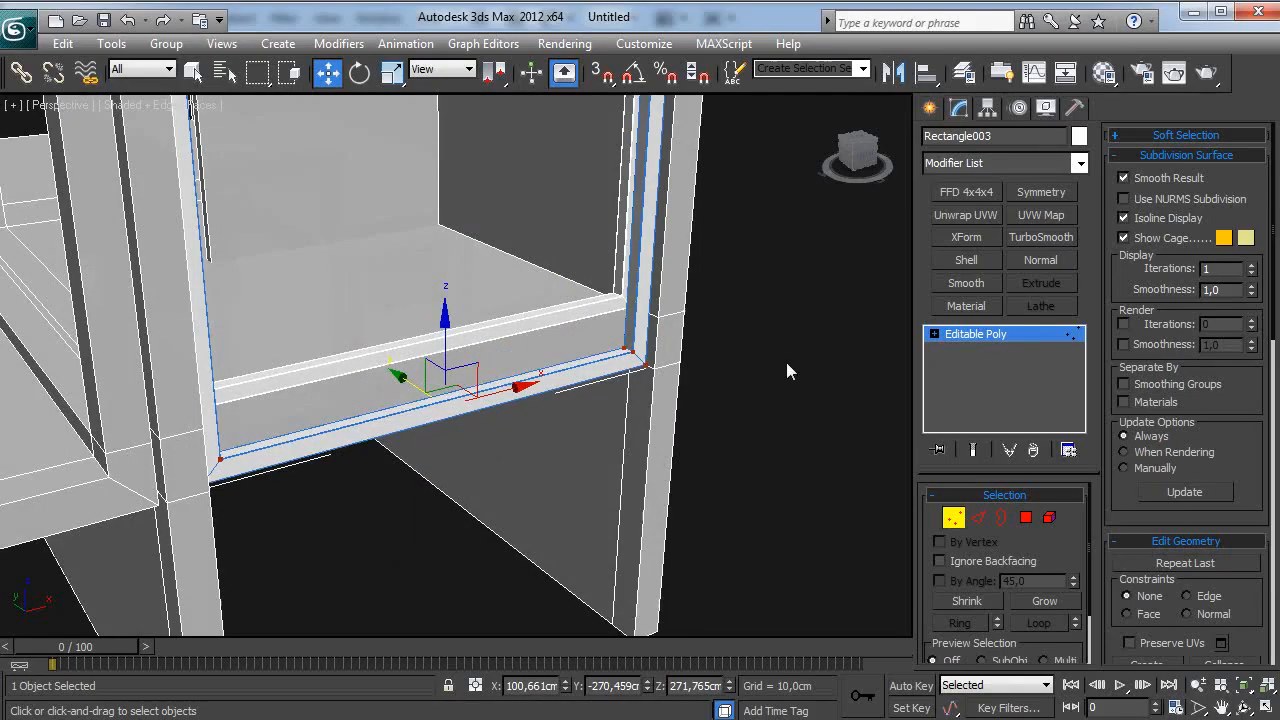
click(799, 340)
Step: Shift the front window frame slightly forward along Y and deselect it
alt+middle_drag(799, 340, 593, 433)
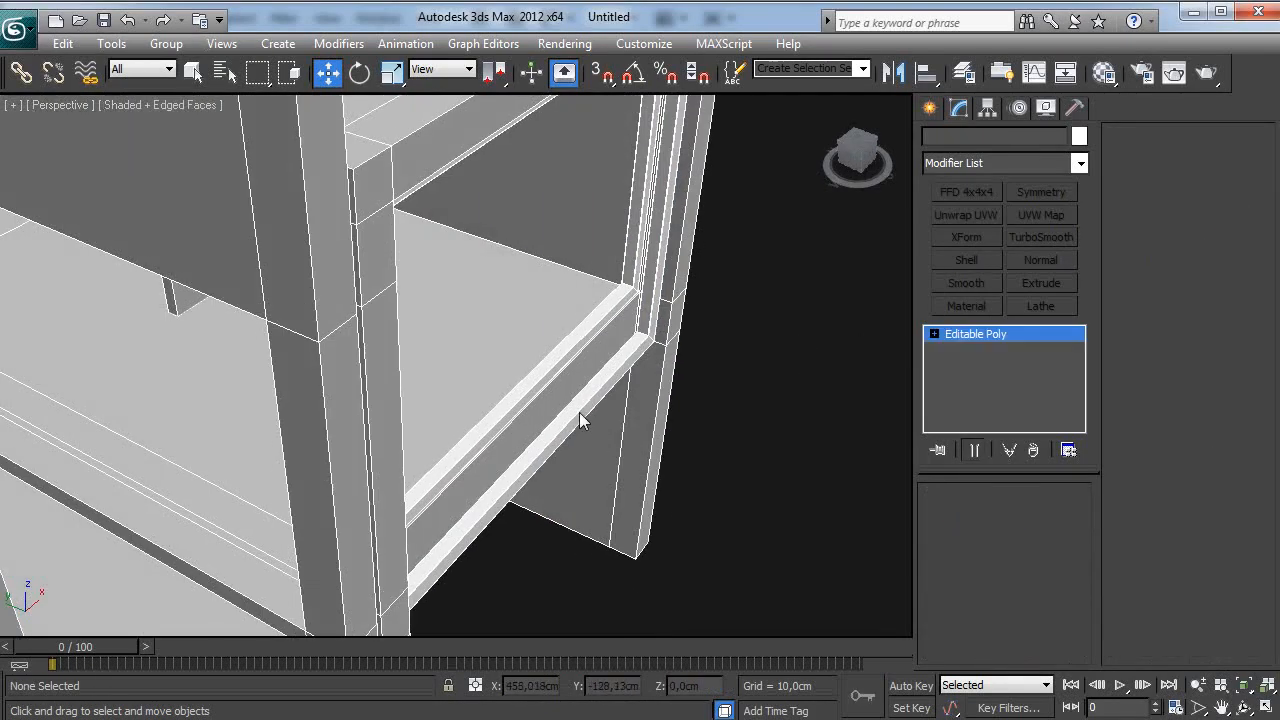
click(579, 412)
drag(486, 238, 500, 242)
click(669, 378)
alt+middle_drag(669, 378, 475, 264)
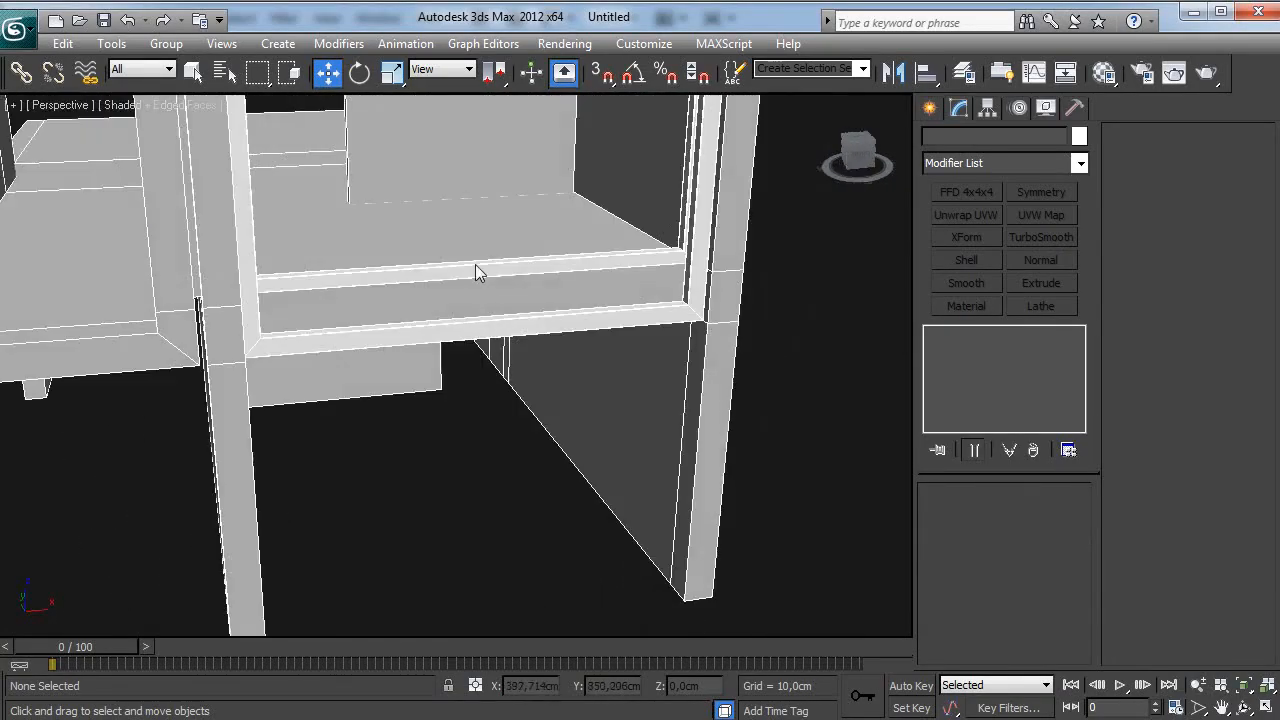
Step: Copy the rear window frame down into the ground-floor opening, positioning the copy at Z 146,421 cm
click(475, 264)
middle_drag(505, 218, 512, 293)
scroll(512, 293, down, 3)
shift+drag(478, 233, 476, 440)
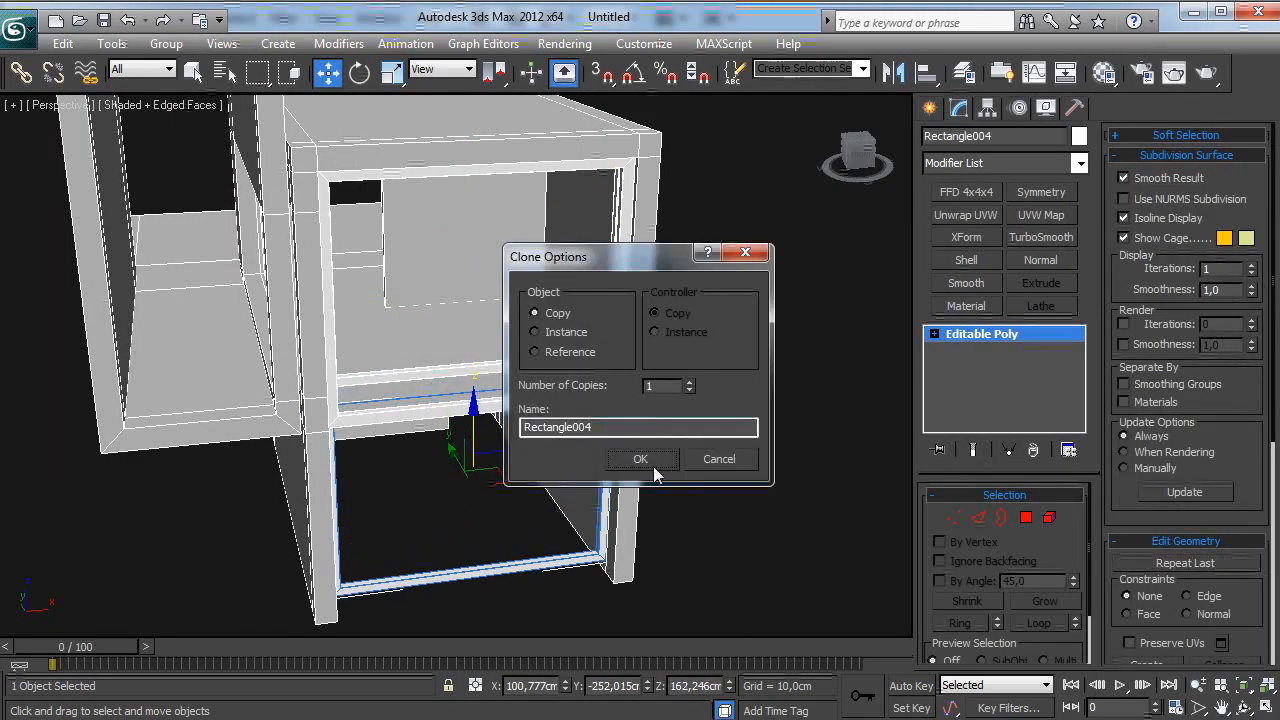
click(653, 466)
key(f)
drag(458, 299, 459, 329)
key(p)
alt+middle_drag(504, 301, 560, 355)
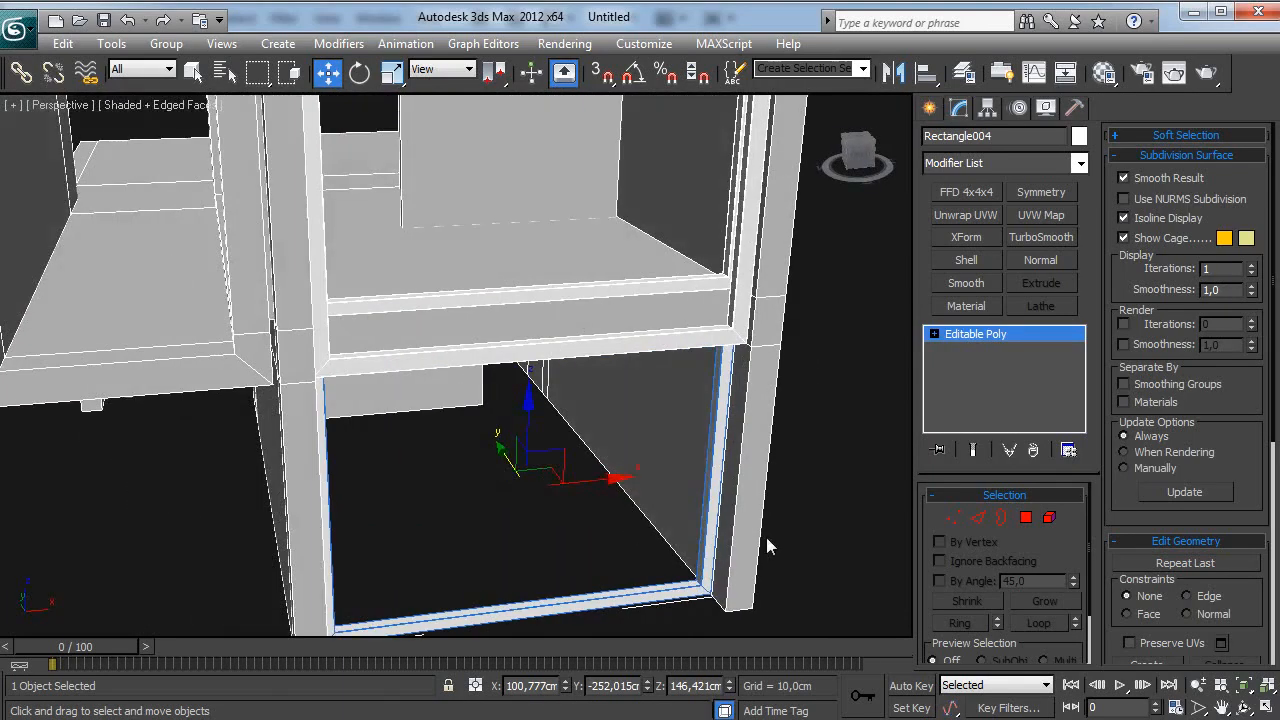
click(549, 572)
alt+middle_drag(549, 572, 515, 455)
Step: Copy the ground-floor window frame up to the projecting volume's tall opening, at X -112,114 and Z 409,375 cm
click(497, 531)
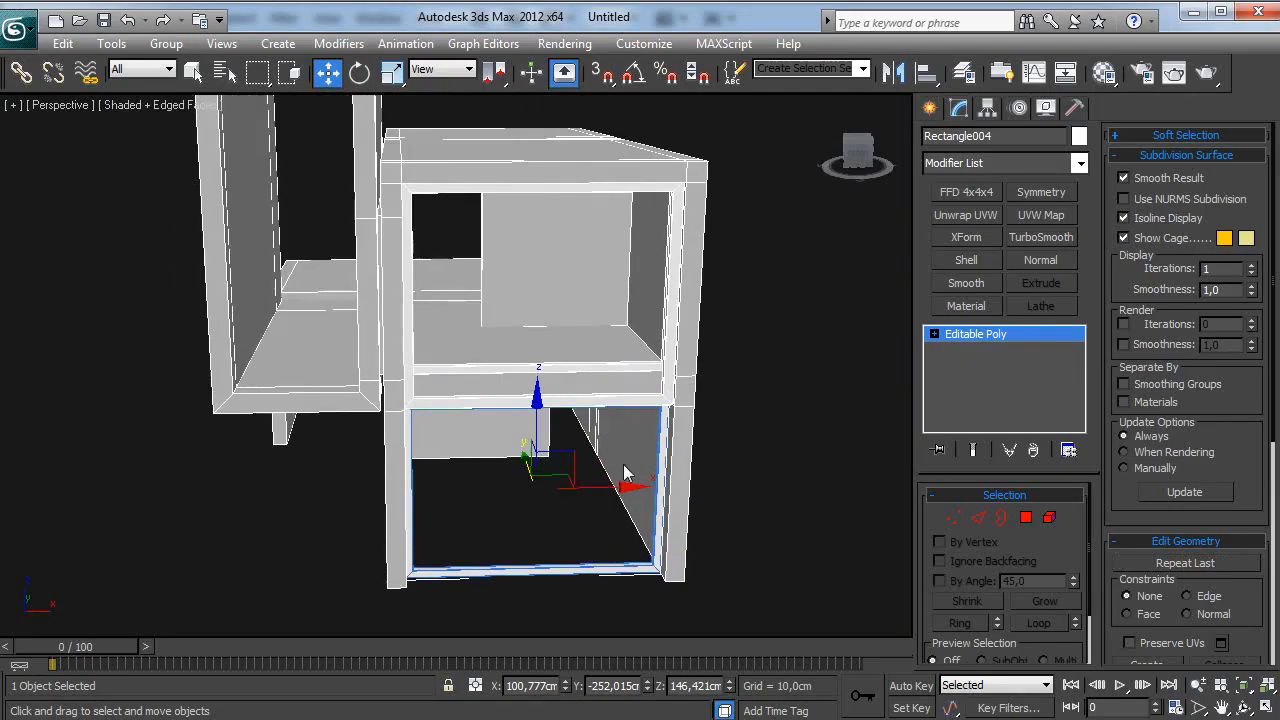
mouse_move(567, 457)
shift+mouse_down()
mouse_move(385, 270)
mouse_move(400, 262)
shift+mouse_up()
click(624, 456)
Step: Fit the new frame's right side to the tall opening at X -127,498 cm and raise its top vertices to the opening's upper edge
key(f)
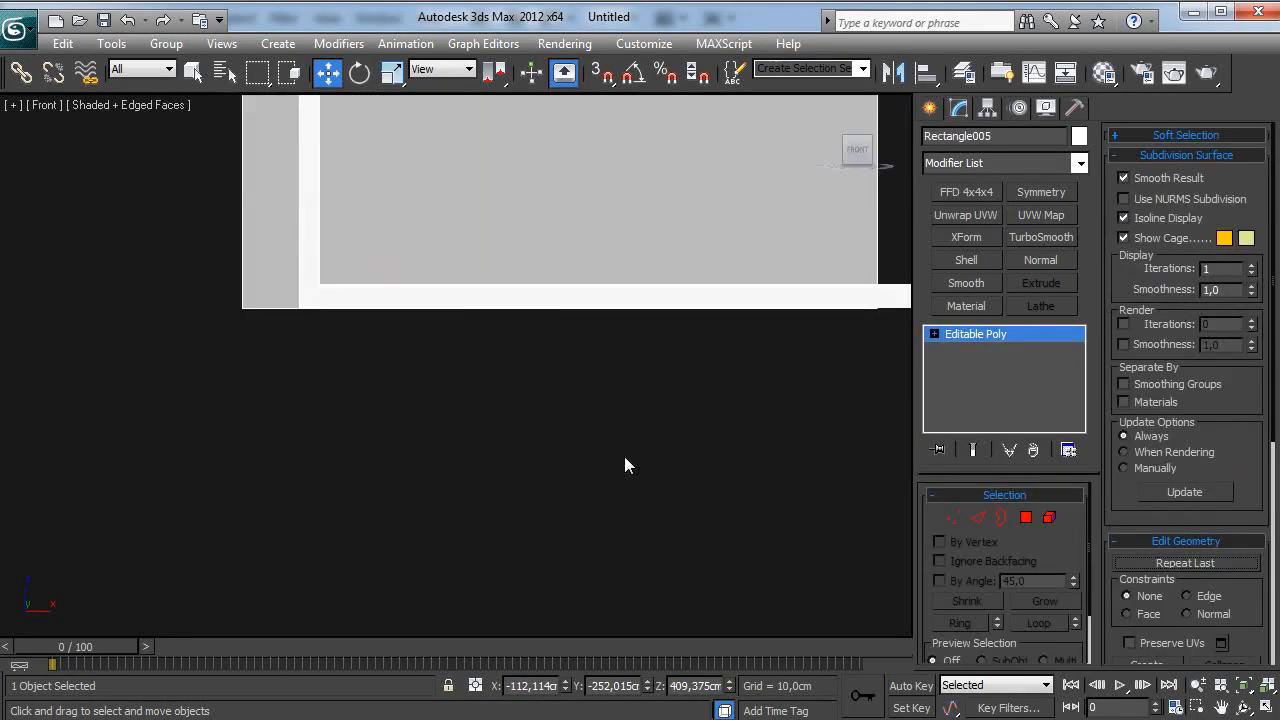
scroll(589, 366, down, 3)
key(1)
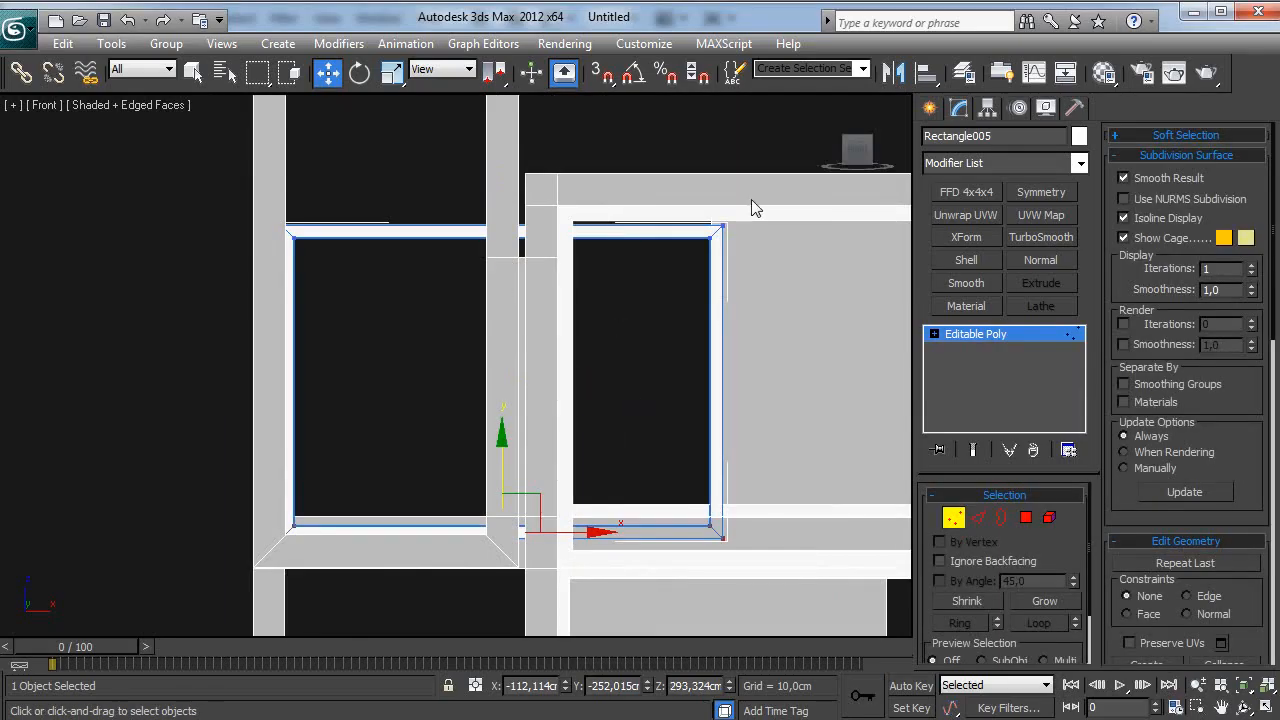
drag(784, 400, 556, 400)
middle_drag(556, 400, 663, 555)
drag(702, 446, 165, 328)
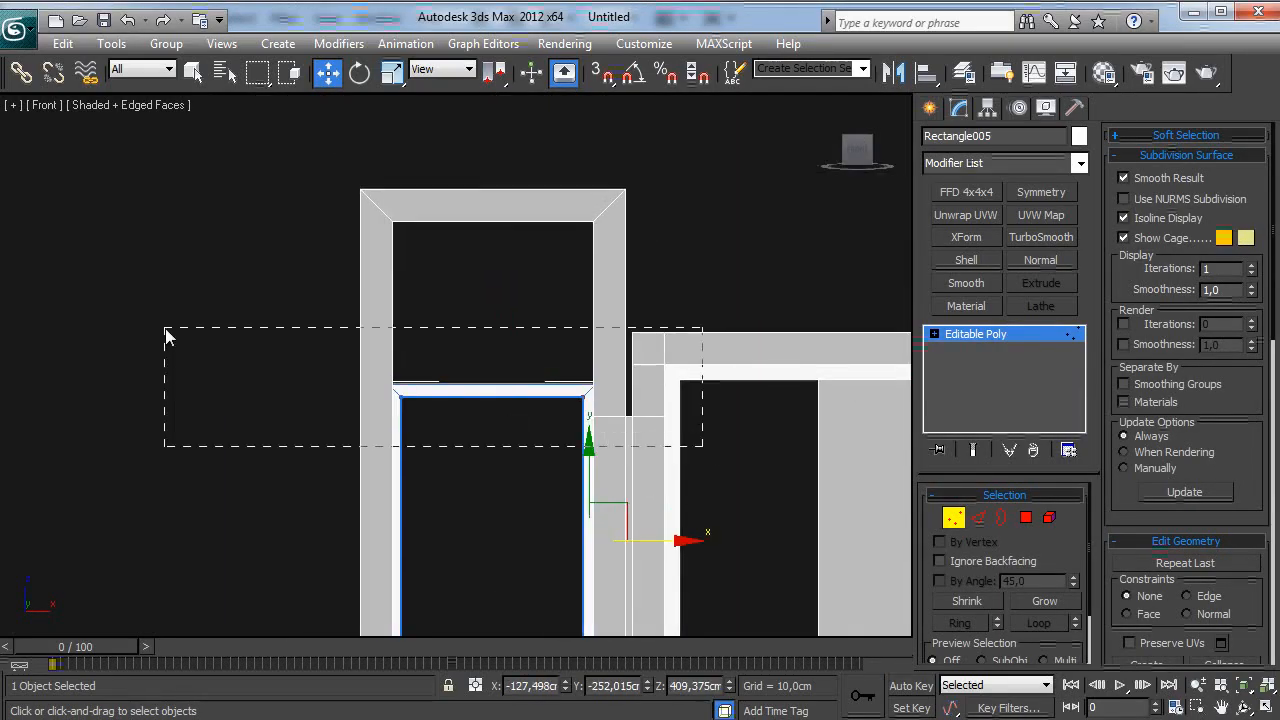
drag(489, 318, 533, 148)
Step: Fine-tune the tall frame's left, bottom and right sides to the opening, with the bottom at Z 293,566 and the right side at X -128,369 cm
drag(300, 152, 457, 415)
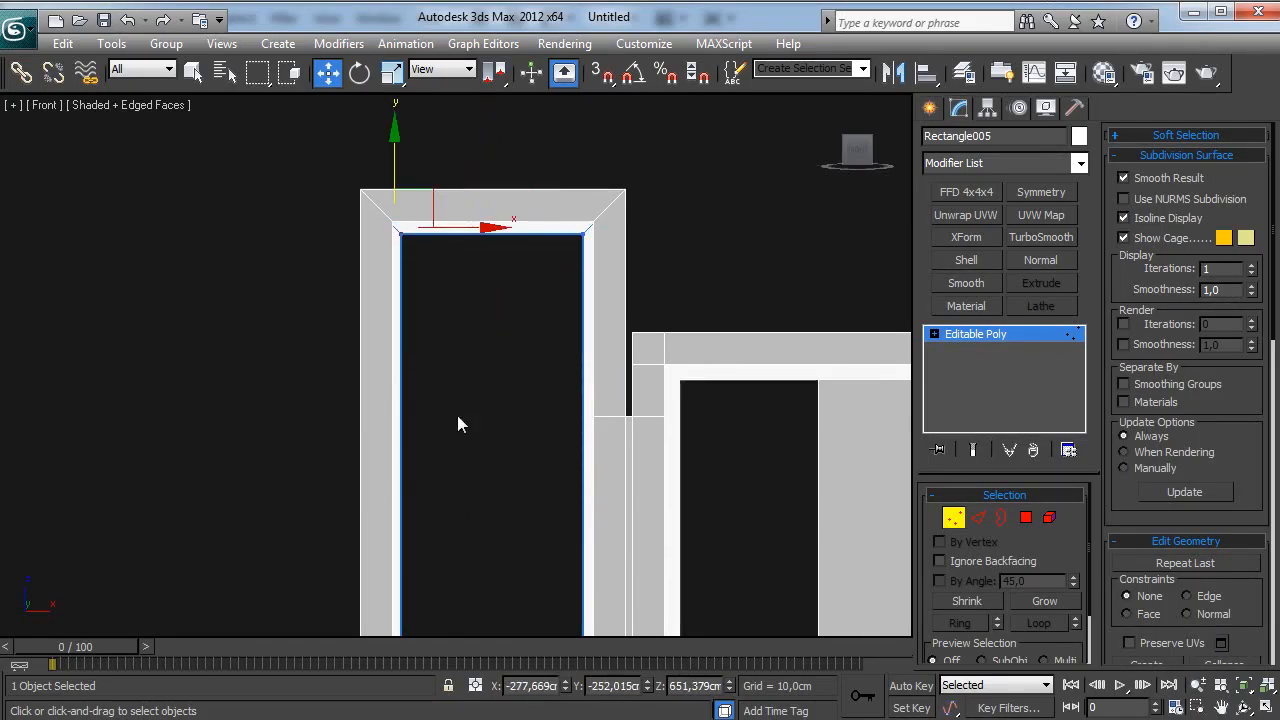
middle_drag(457, 415, 480, 246)
ctrl+drag(478, 465, 361, 643)
drag(497, 272, 485, 307)
drag(202, 478, 591, 528)
drag(520, 464, 522, 464)
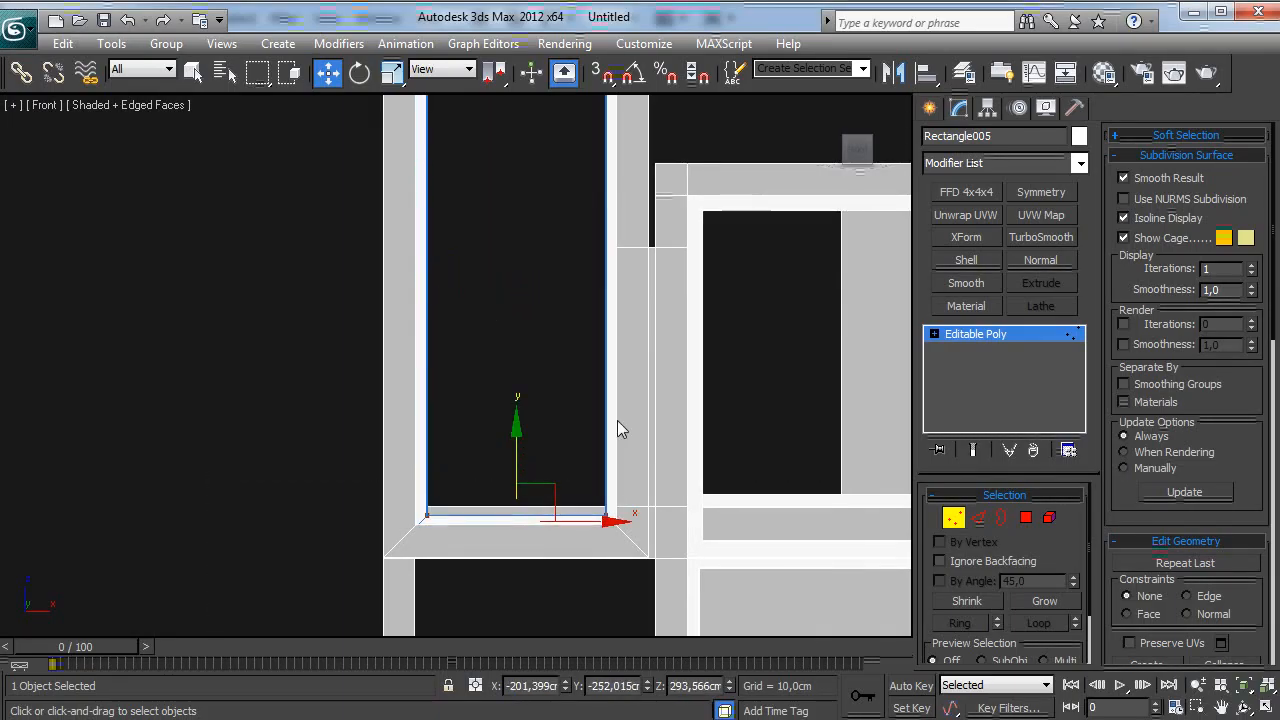
middle_drag(617, 420, 600, 502)
drag(620, 594, 574, 618)
drag(683, 383, 679, 390)
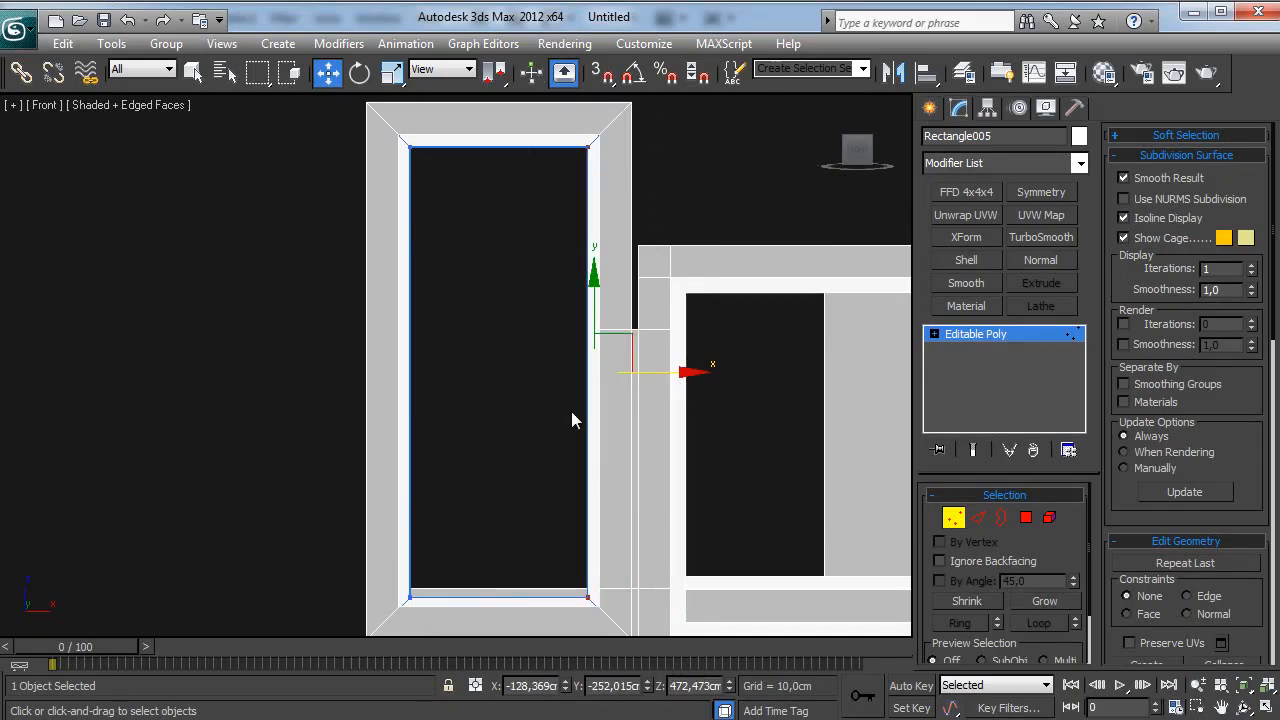
Step: Center the tall frame's pivot on the object and move the frame about 25 cm forward to Y -277,236 cm
key(p)
alt+middle_drag(588, 400, 738, 358)
drag(952, 337, 952, 337)
click(952, 338)
scroll(532, 297, up, 3)
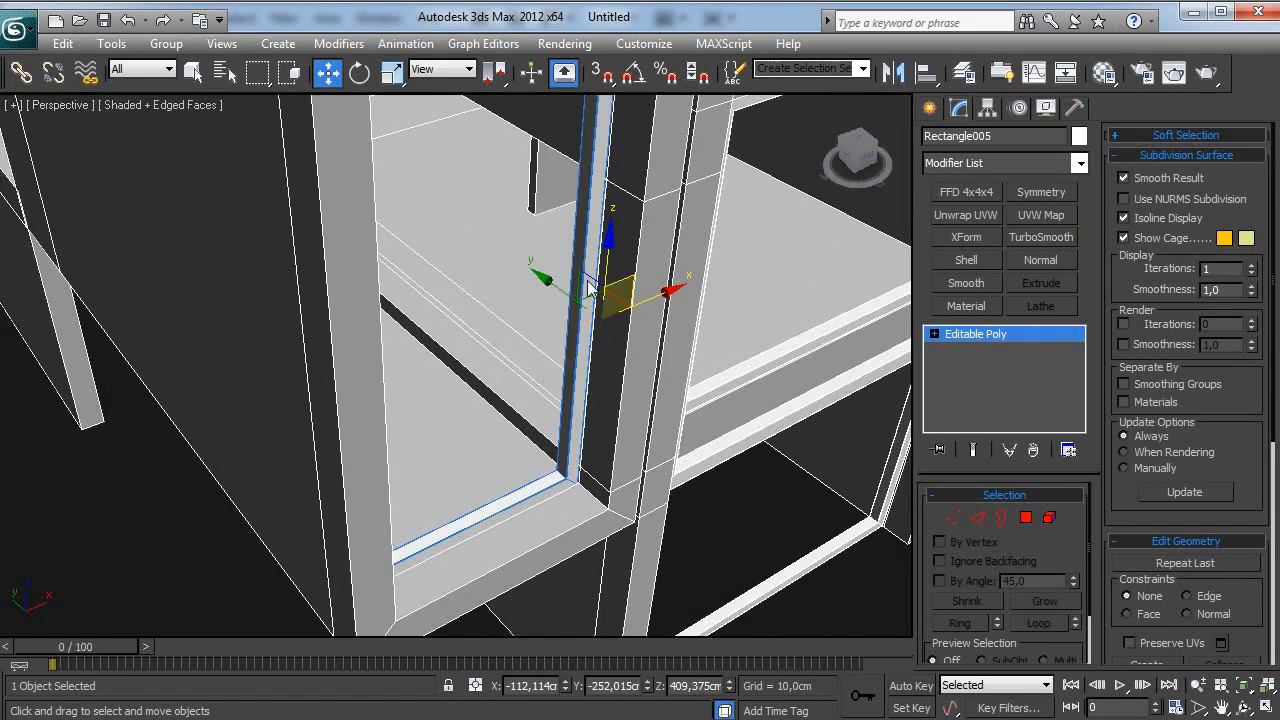
click(987, 108)
click(1007, 233)
click(1003, 332)
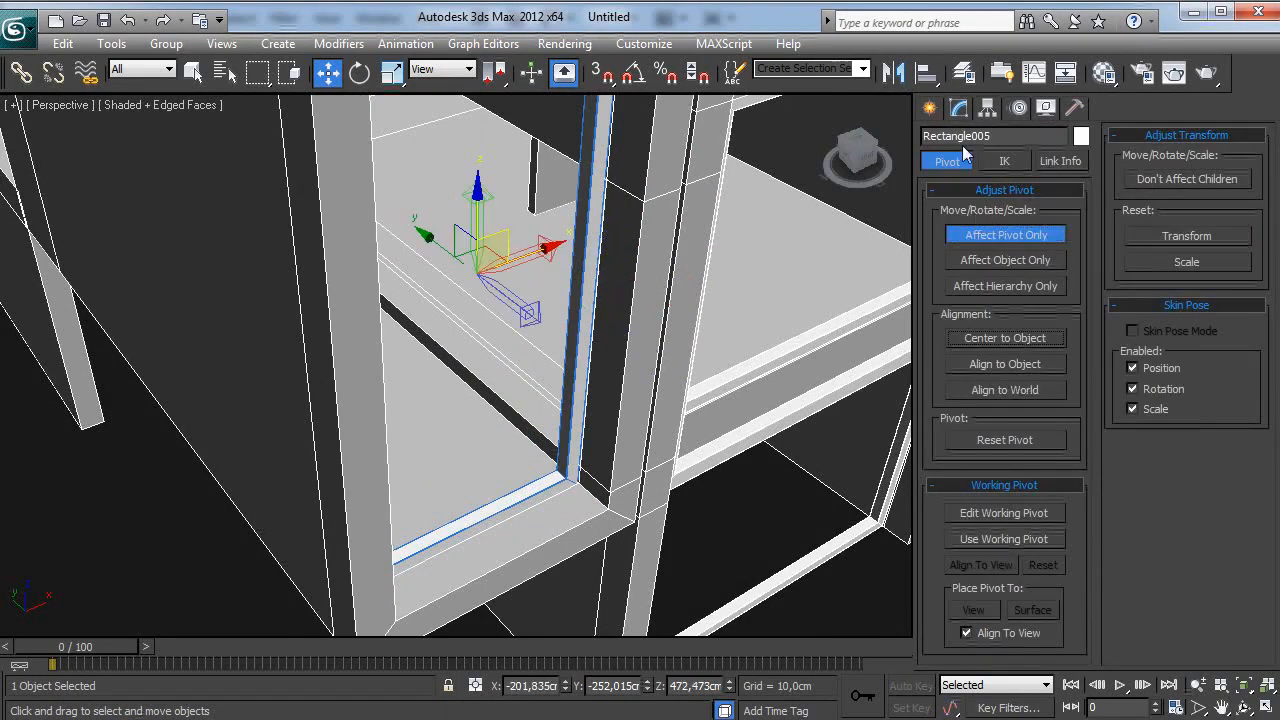
click(955, 110)
drag(437, 252, 476, 268)
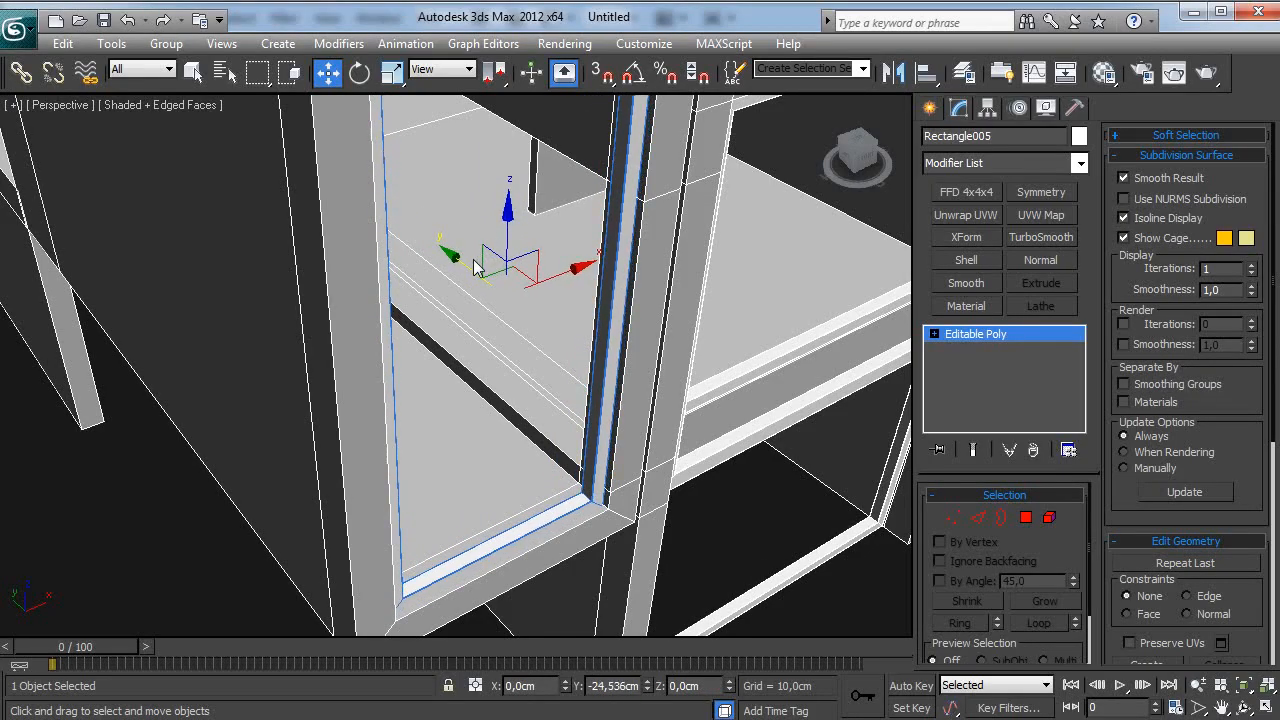
Step: Move the upper rear window frame and the ground-floor frame together about 1,9 cm back along Y
alt+middle_drag(628, 320, 549, 428)
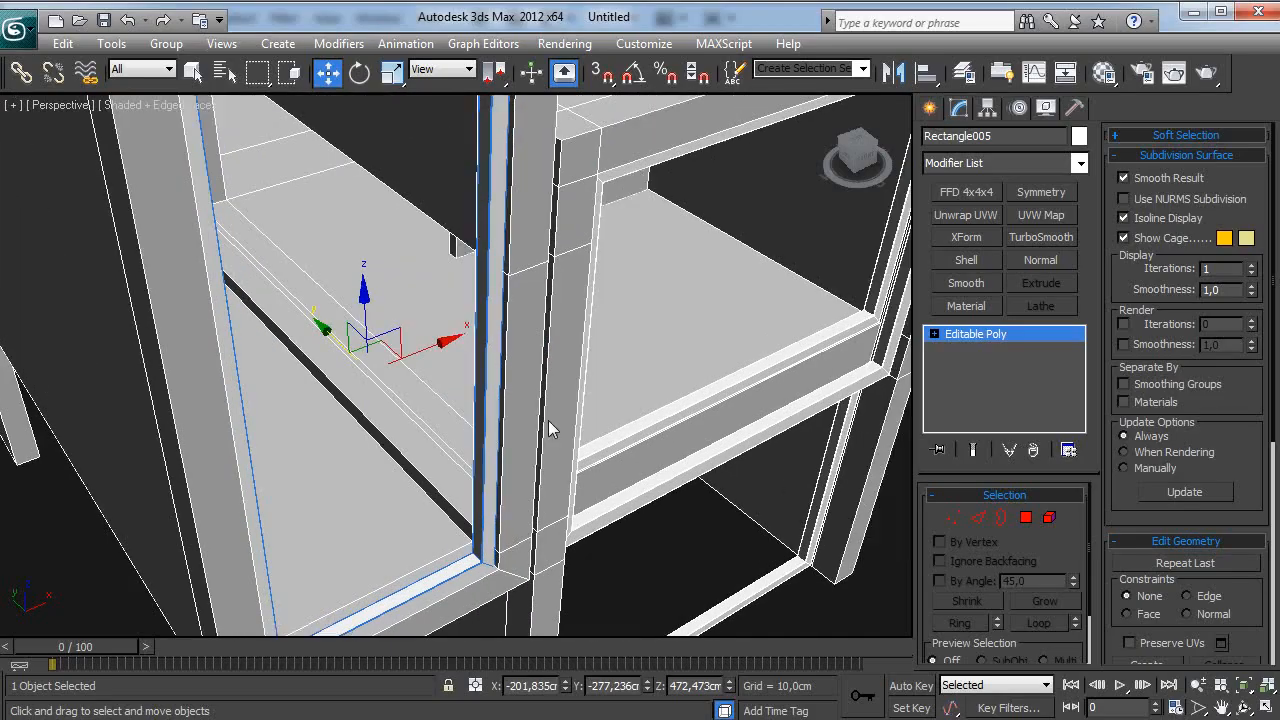
click(694, 410)
ctrl+click(757, 592)
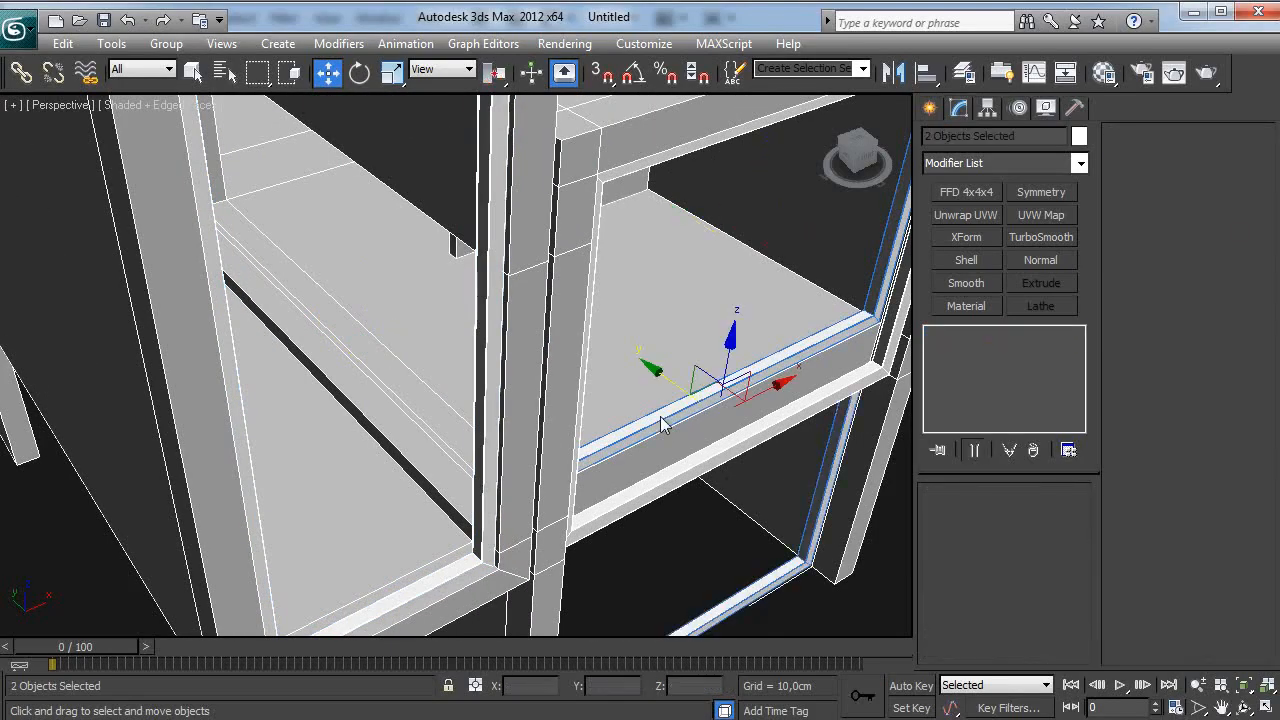
drag(674, 394, 658, 400)
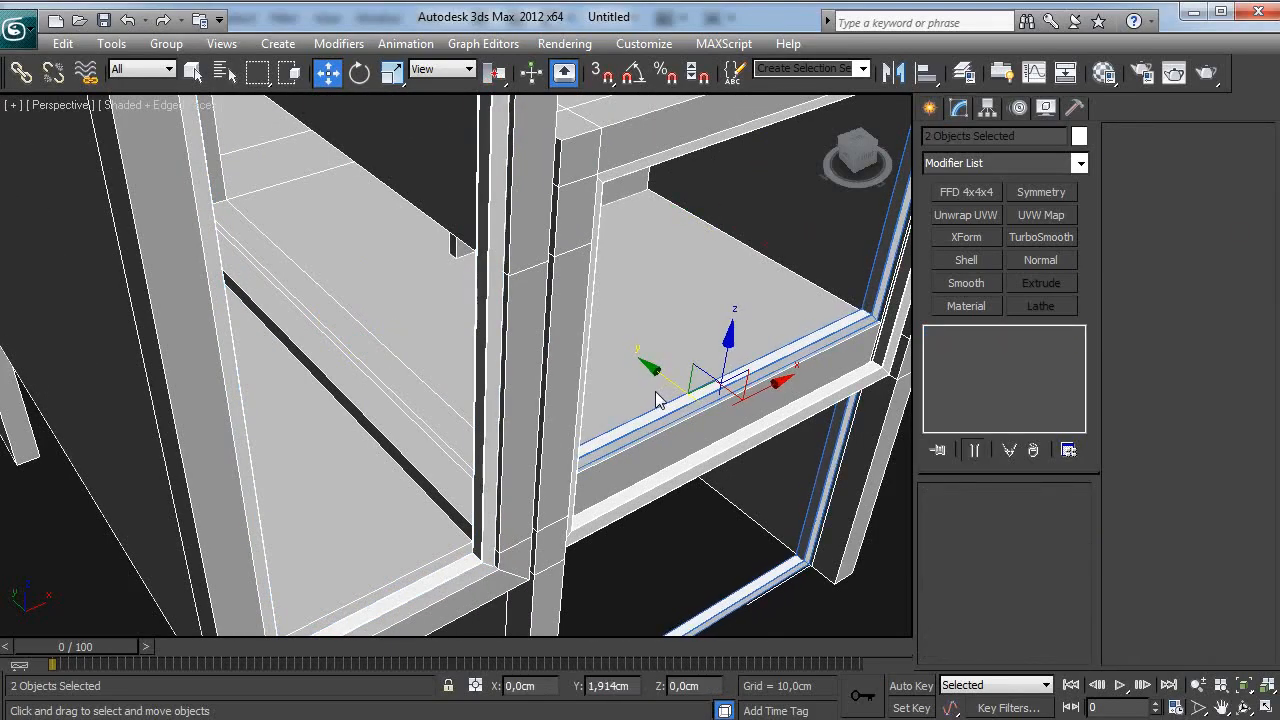
click(704, 553)
Step: Create a thin box filling the tall frame's opening, about 350 cm long, 141 cm wide and 2,8 cm high
scroll(690, 545, down, 5)
alt+middle_drag(590, 505, 473, 468)
click(455, 473)
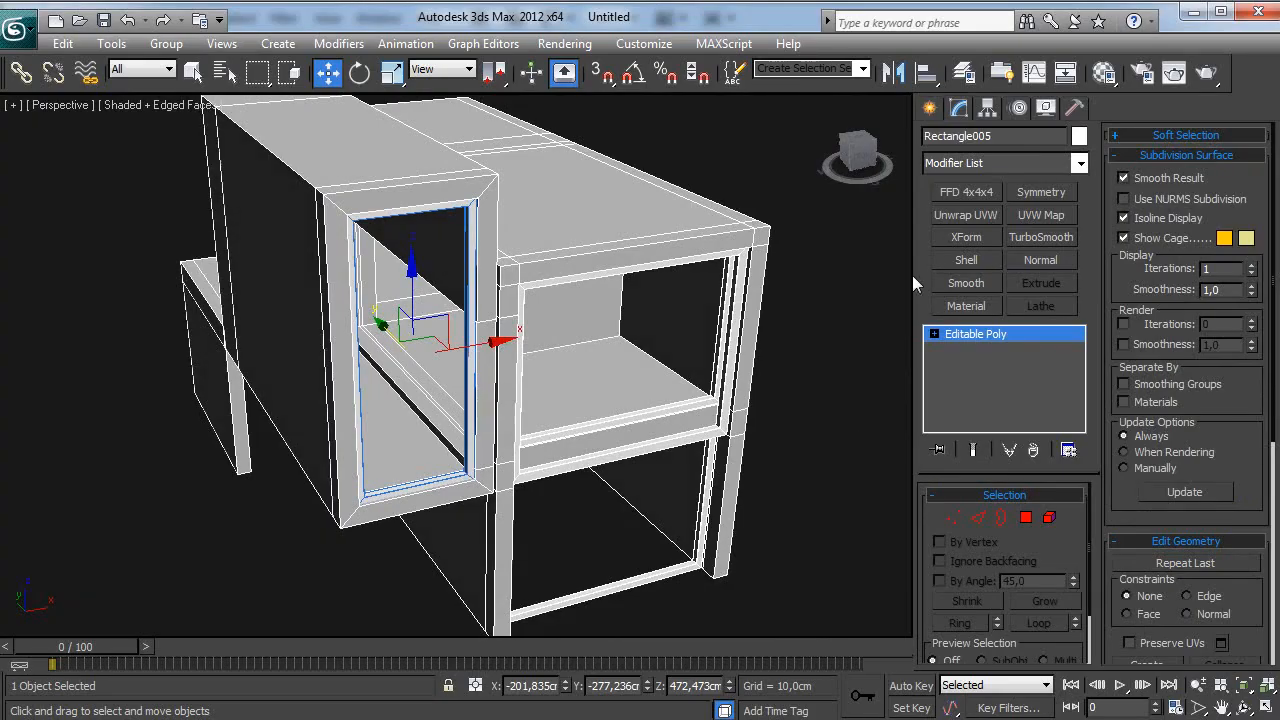
click(929, 109)
click(937, 141)
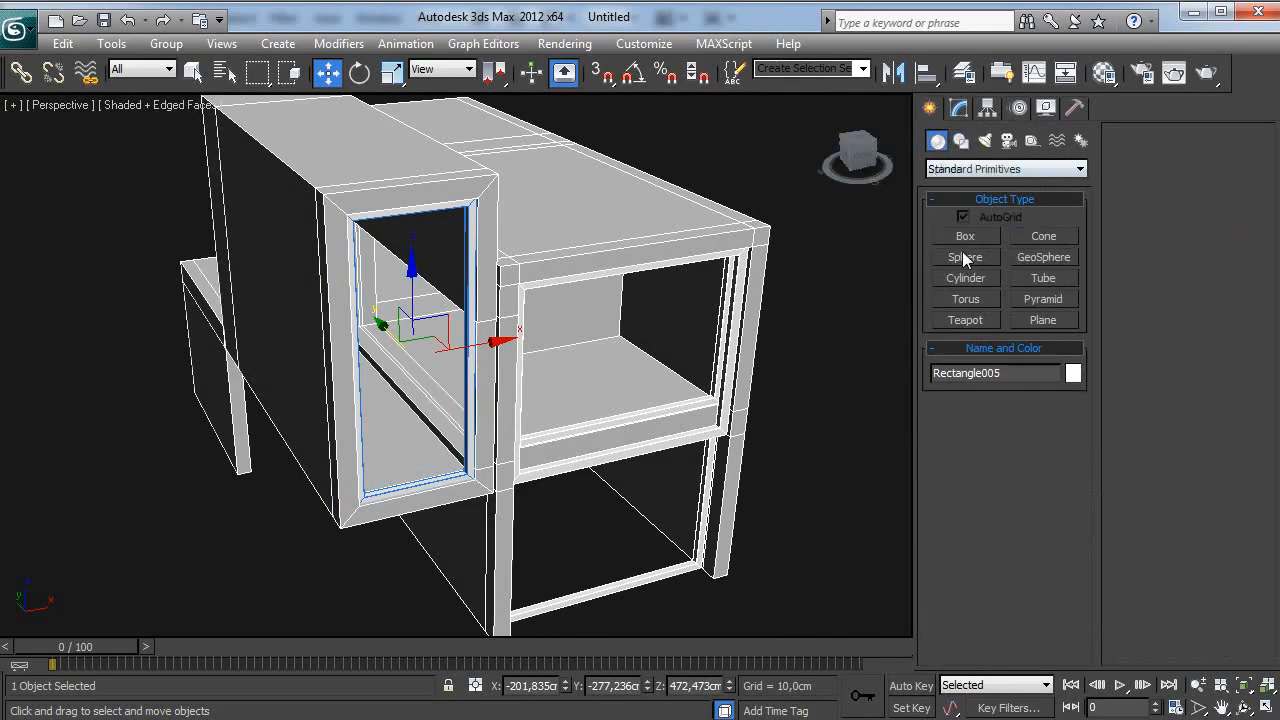
click(965, 237)
scroll(400, 300, up, 4)
drag(541, 163, 366, 606)
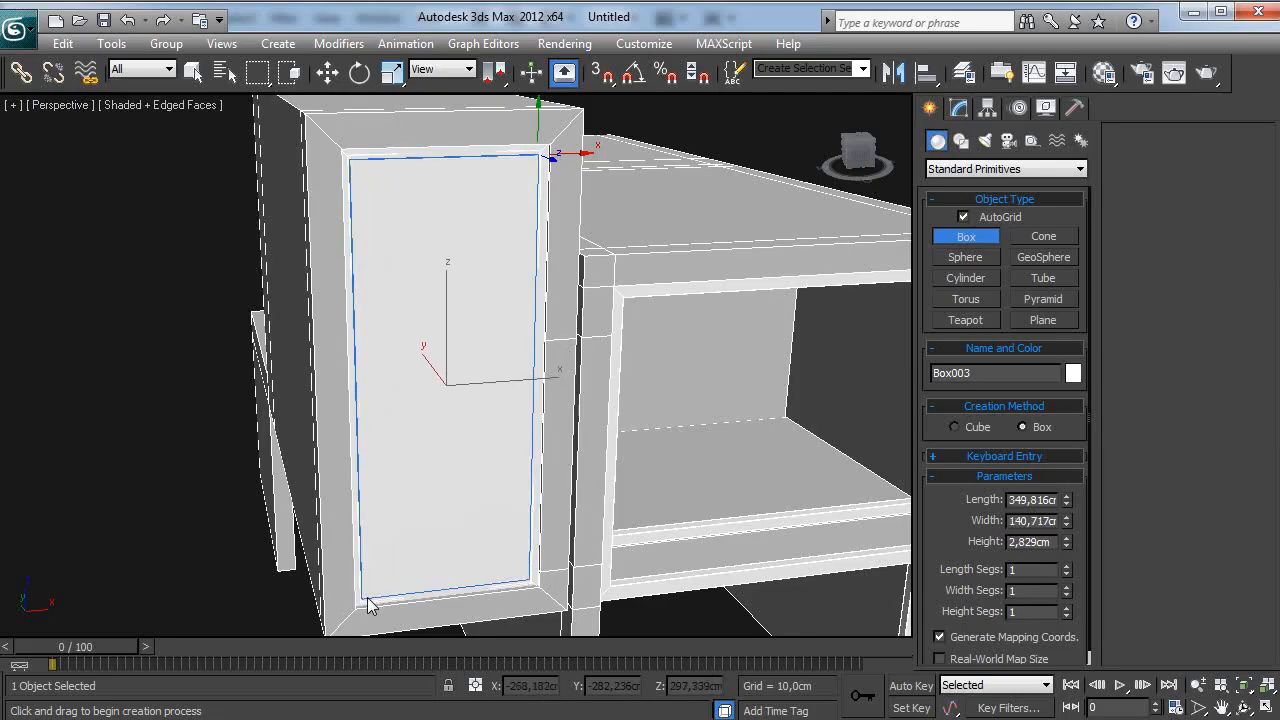
Step: Set the height of the tall opening's thin box to 0,8 cm to make it a pane
alt+middle_drag(481, 433, 528, 482)
middle_drag(528, 482, 530, 400)
scroll(530, 400, up, 2)
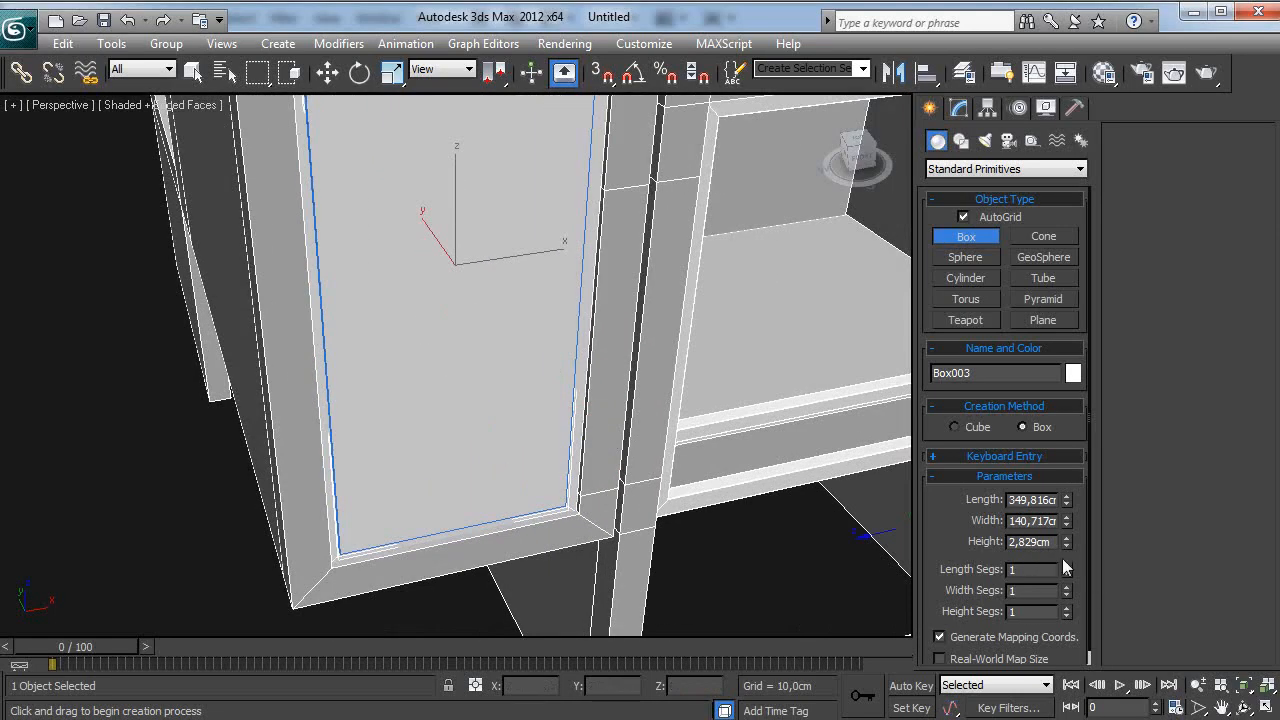
text(0,8)
key(Return)
middle_drag(655, 415, 670, 450)
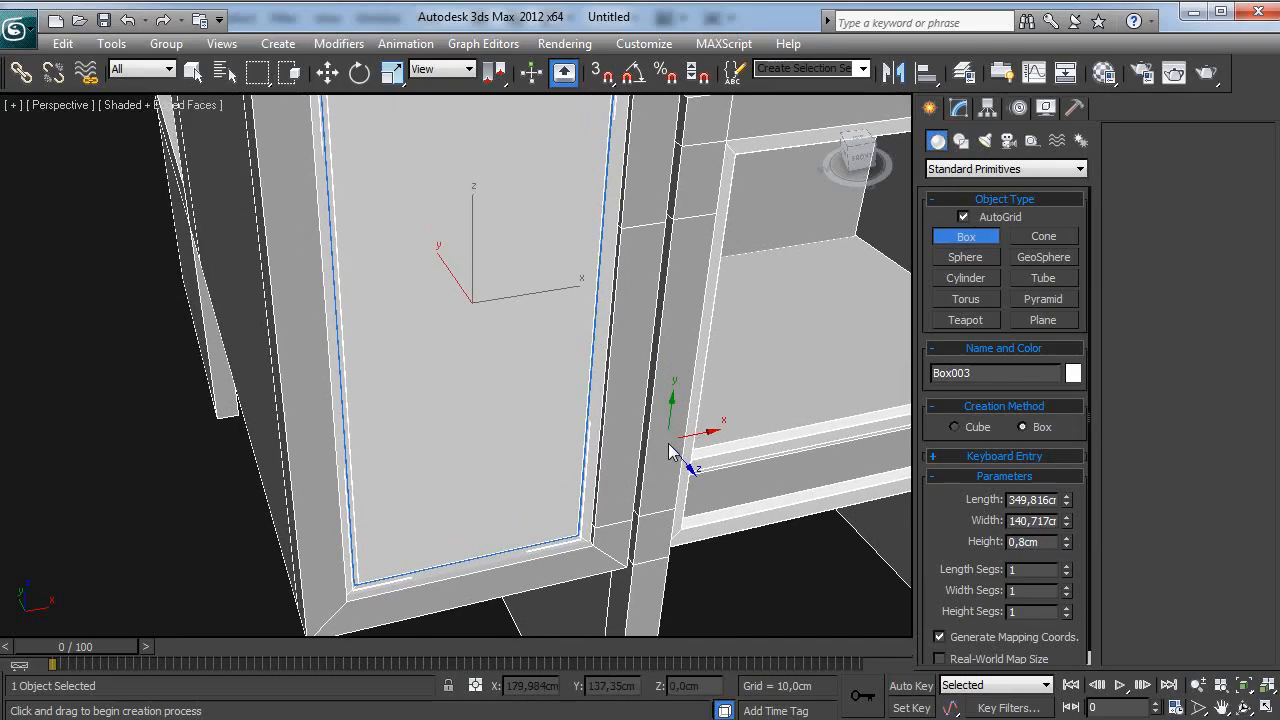
Step: Move the pane back along Y to -277,217 cm so it sits inside the tall frame
key(w)
alt+middle_drag(594, 366, 487, 325)
drag(508, 300, 517, 292)
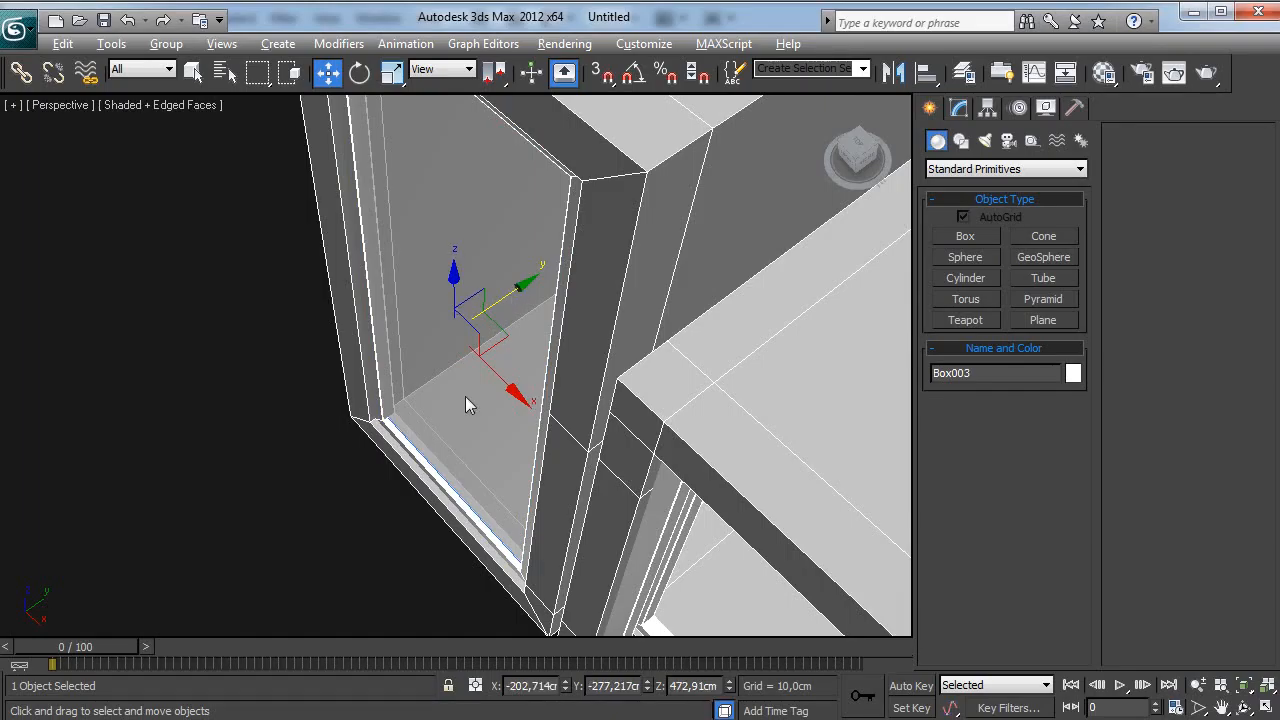
alt+middle_drag(465, 396, 605, 302)
middle_drag(576, 440, 528, 380)
scroll(527, 352, down, 3)
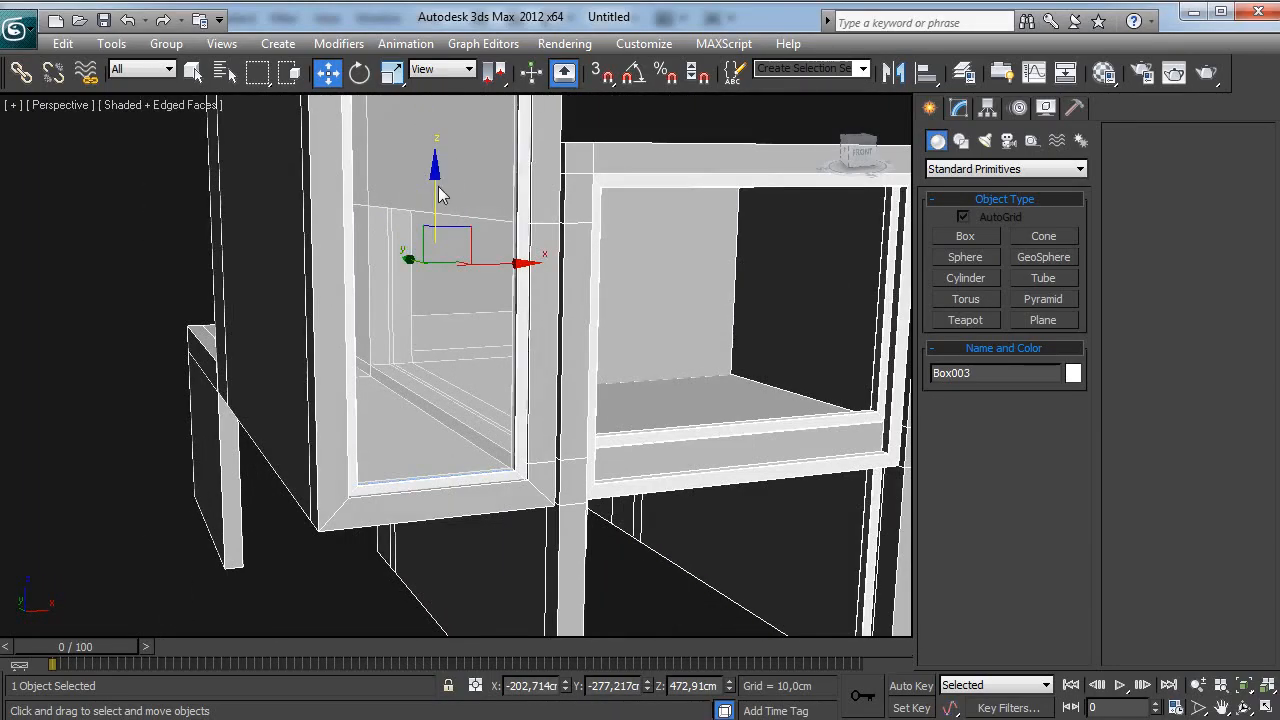
Step: Copy the tall frame together with its pane along Y to the rear opening of the projecting volume and adjust the copy's depth
middle_drag(460, 173, 455, 420)
ctrl+click(350, 162)
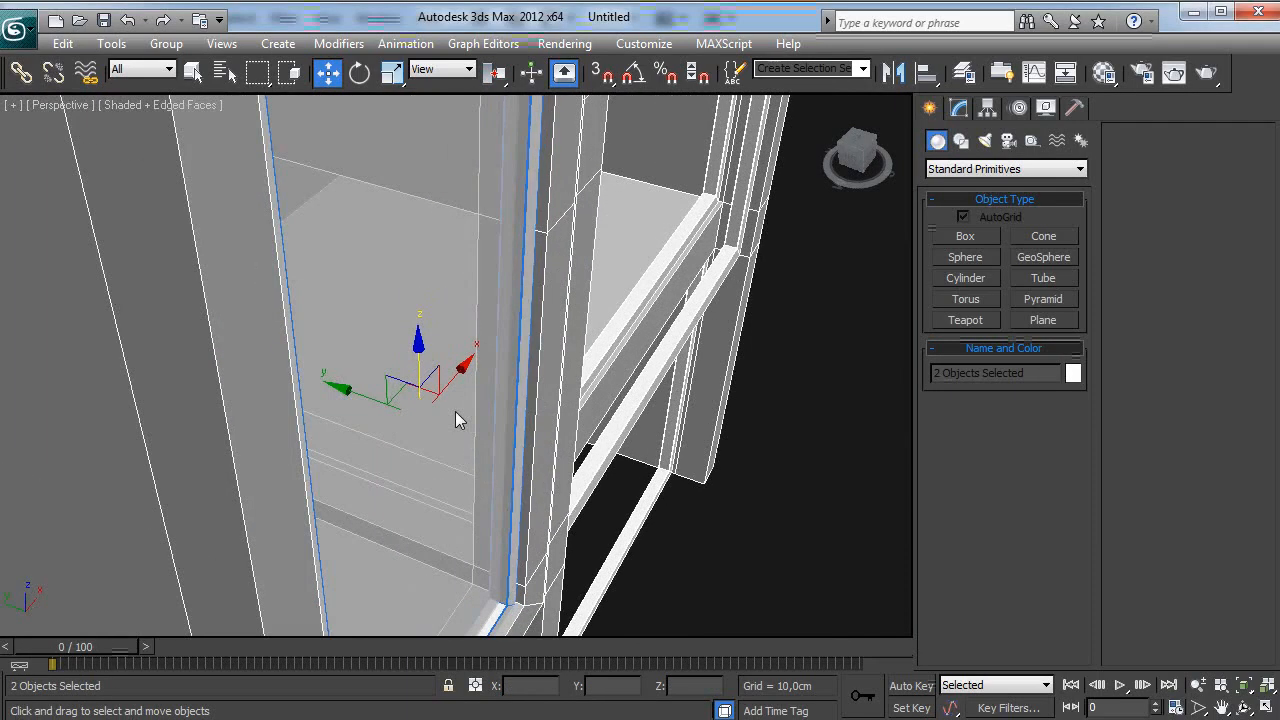
scroll(455, 412, down, 5)
middle_drag(342, 366, 637, 459)
shift+drag(660, 470, 295, 391)
click(629, 460)
scroll(447, 421, up, 4)
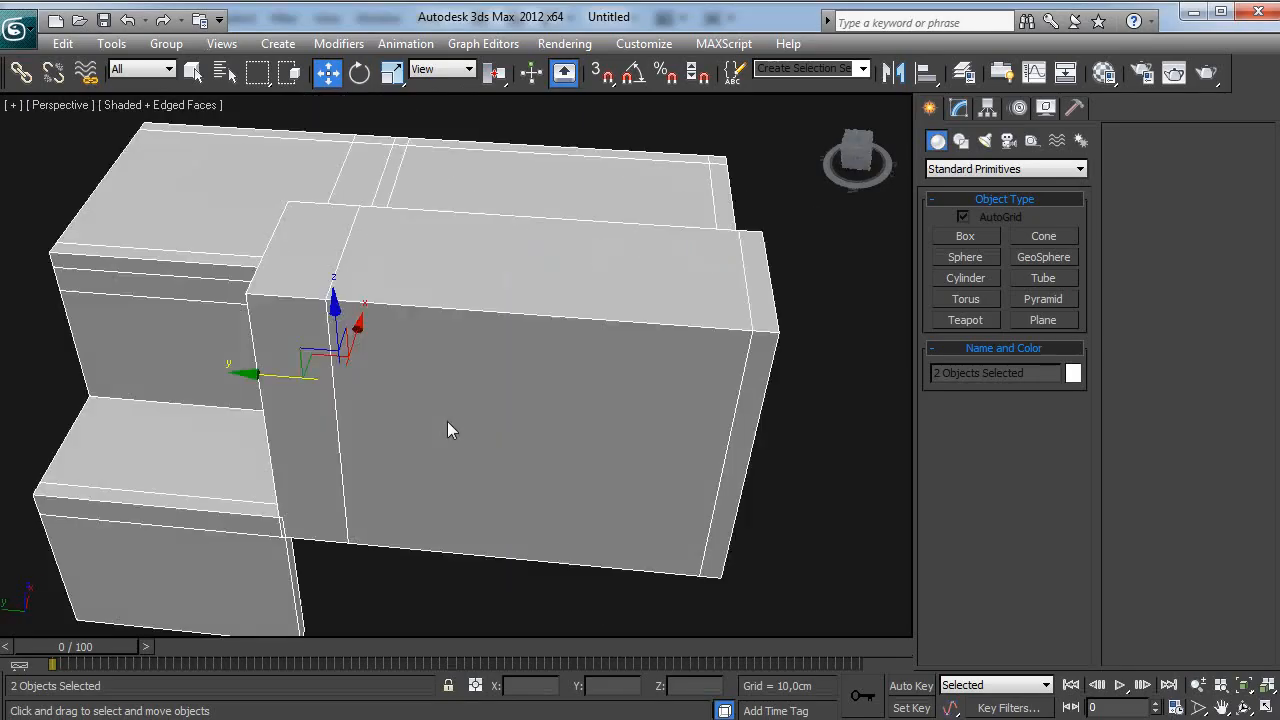
scroll(503, 392, up, 5)
scroll(503, 338, up, 3)
drag(460, 350, 448, 360)
Step: Create a box about 260 cm long, 141 cm wide and 40 cm high on the projecting volume's roof
alt+middle_drag(560, 440, 330, 328)
scroll(492, 382, down, 4)
alt+middle_drag(492, 390, 512, 416)
click(962, 236)
alt+middle_drag(450, 230, 413, 384)
drag(318, 372, 506, 505)
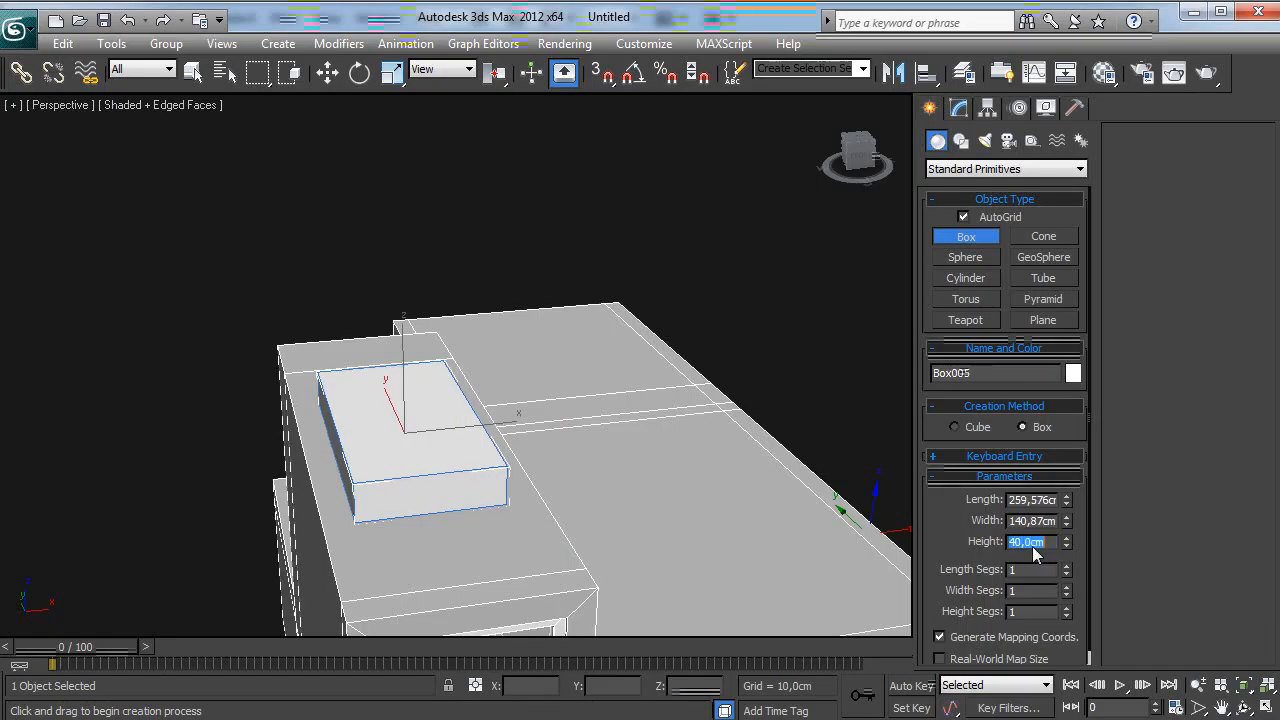
Step: Lower the box inside the projecting volume to Z 618,673 cm and align it between the side walls at X -200,799 cm
key(w)
alt+middle_drag(680, 482, 483, 197)
drag(447, 180, 447, 224)
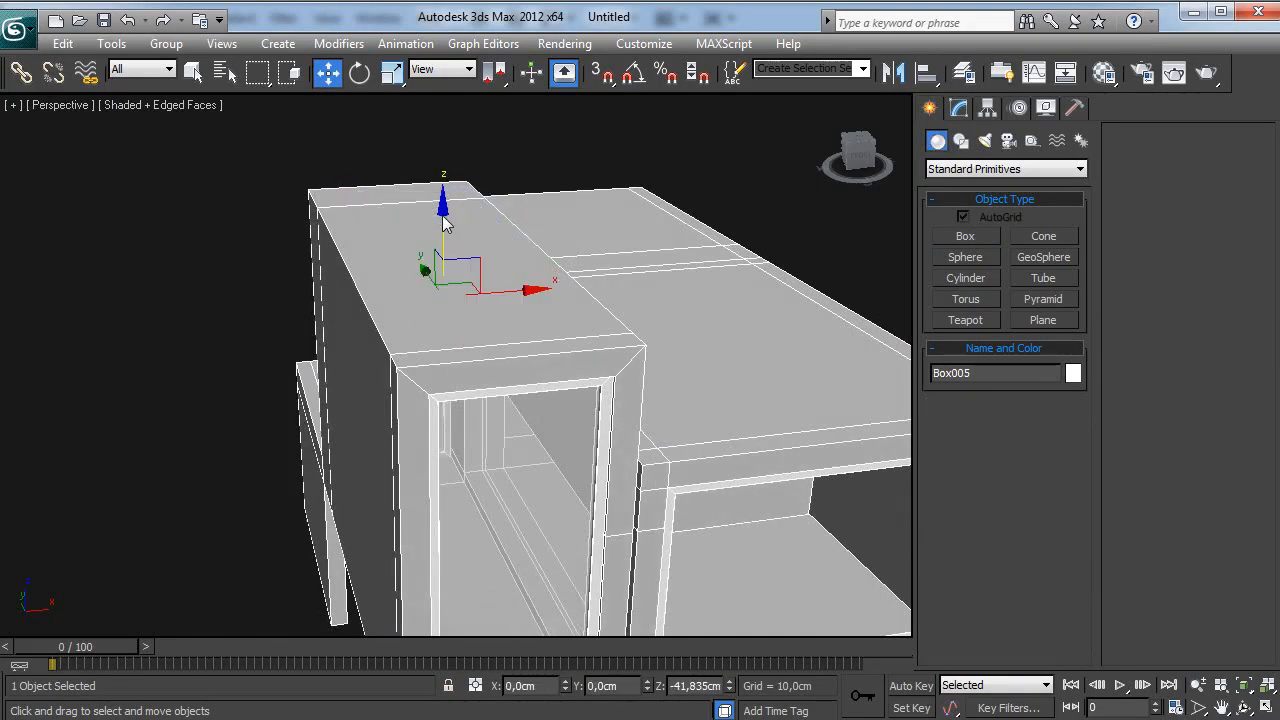
alt+middle_drag(482, 361, 460, 345)
scroll(467, 373, up, 3)
drag(447, 264, 455, 289)
alt+middle_drag(456, 300, 457, 434)
drag(438, 434, 438, 322)
middle_drag(438, 322, 437, 510)
mouse_move(430, 512)
mouse_down()
mouse_move(435, 477)
mouse_move(432, 504)
mouse_up()
alt+middle_drag(452, 480, 484, 384)
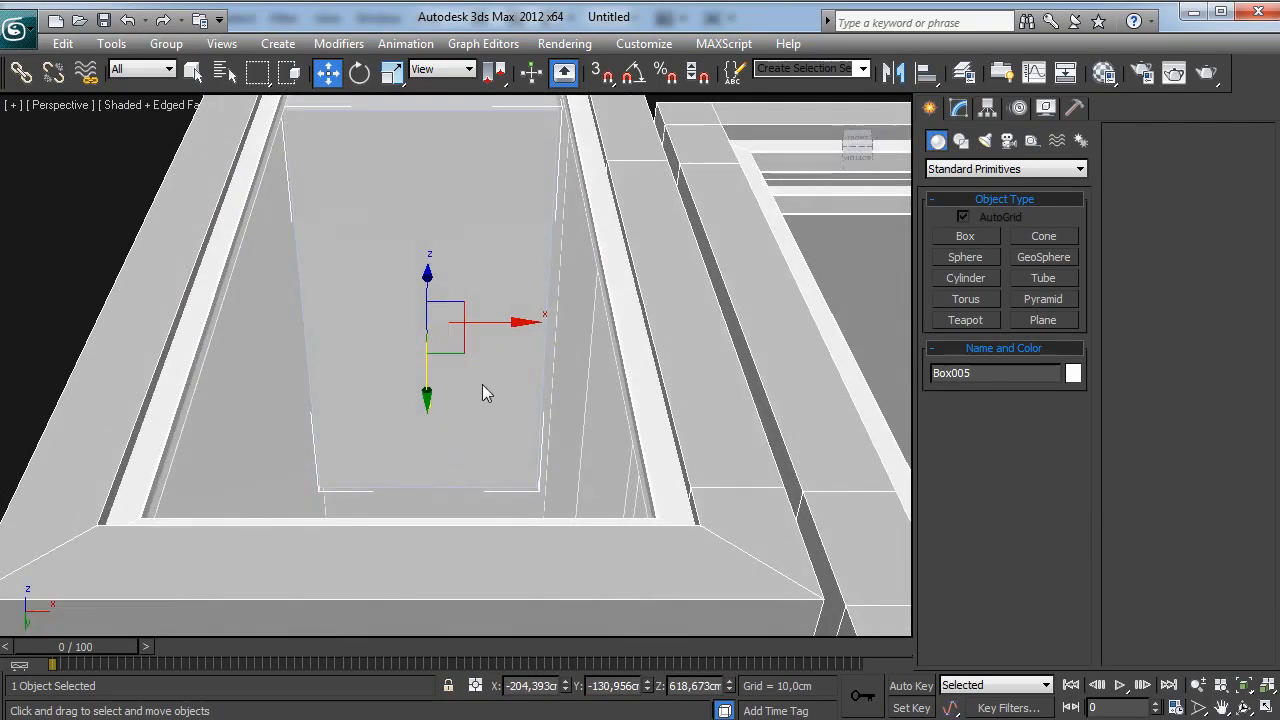
drag(496, 318, 499, 314)
alt+middle_drag(494, 301, 539, 292)
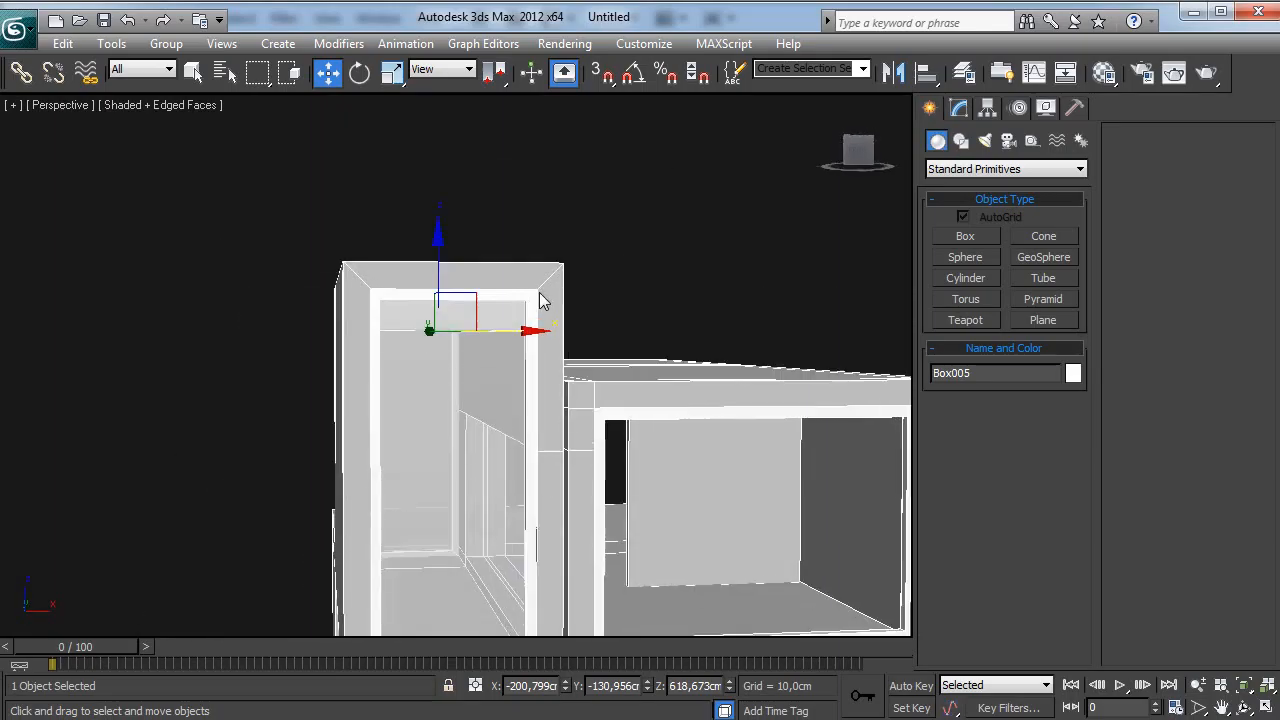
Step: Change the inner box's height and lower the box to Z 600,165 cm under the projecting volume's roof
click(959, 107)
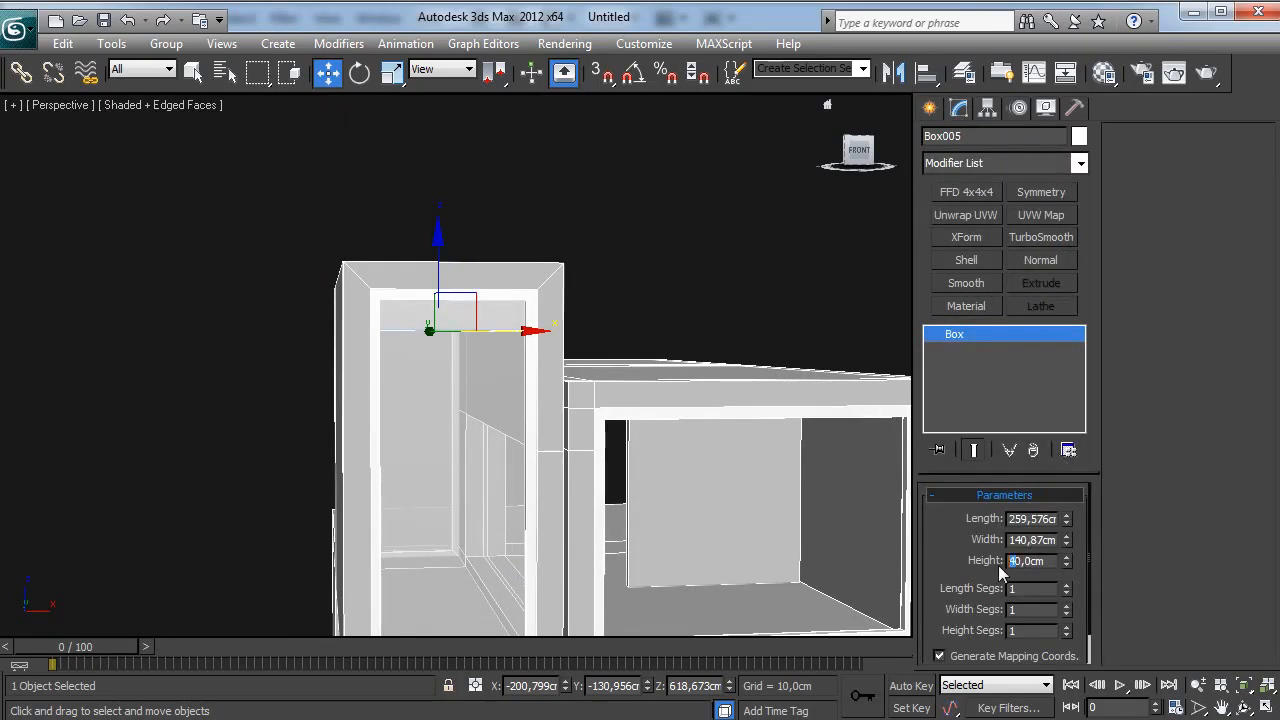
drag(436, 238, 430, 280)
alt+middle_drag(430, 280, 543, 306)
scroll(543, 306, up, 4)
alt+middle_drag(424, 307, 492, 402)
alt+middle_drag(826, 362, 537, 330)
drag(480, 317, 482, 306)
alt+middle_drag(482, 306, 470, 395)
Step: Convert the inner box to an editable poly, make the house see-through and start editing the box's vertices
click(377, 387)
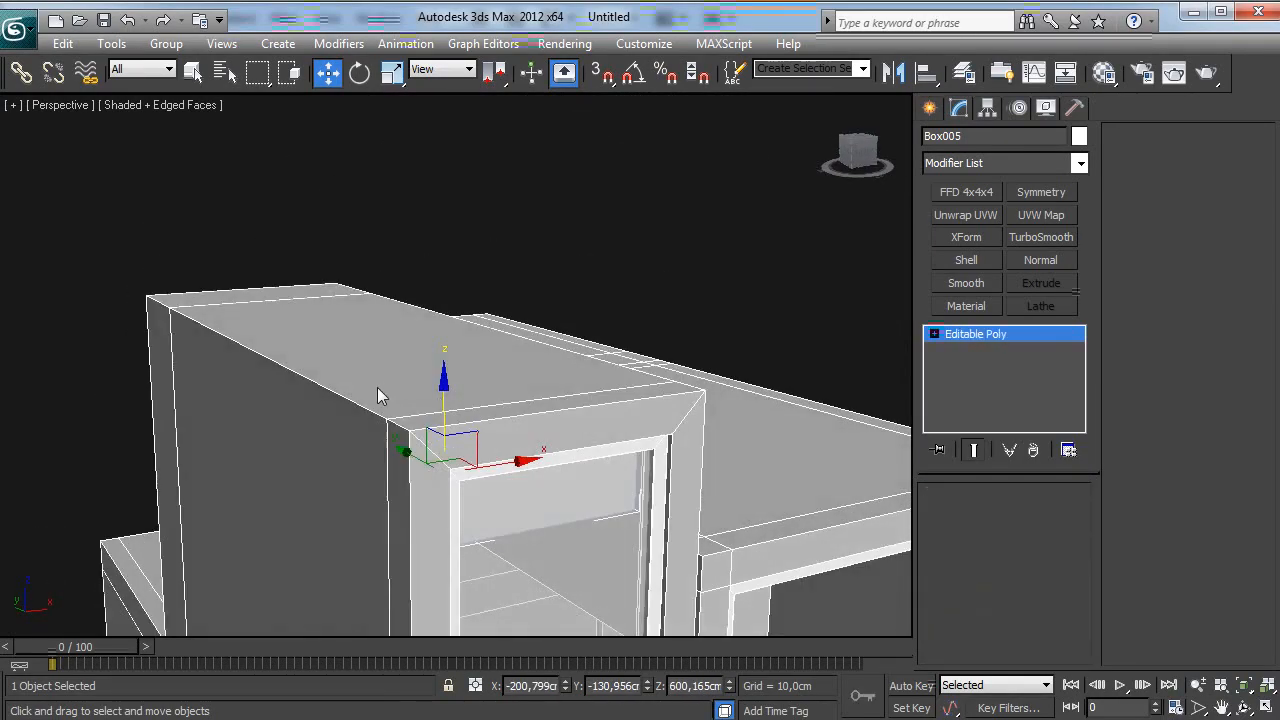
key(alt+x)
click(549, 500)
alt+middle_drag(550, 498, 528, 452)
right_click(528, 452)
click(570, 465)
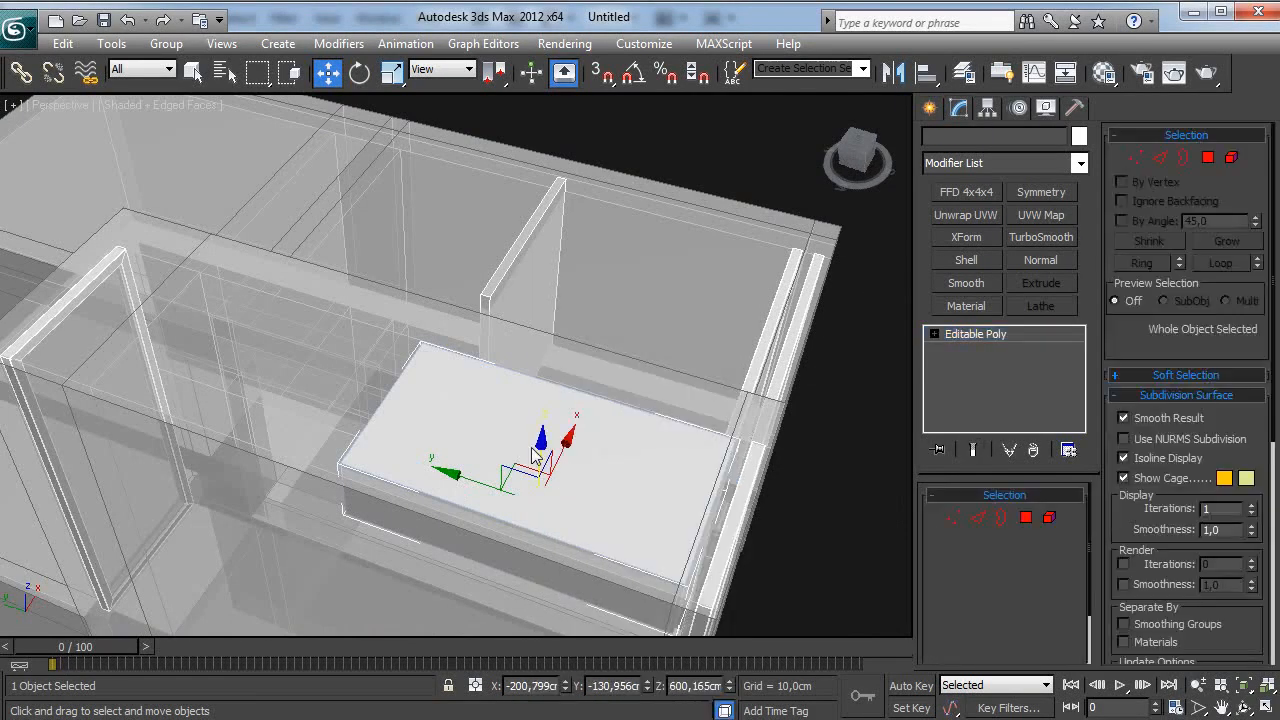
Step: Extend the inner box along Y by moving its rear end vertices to the back of the volume, and restore the opaque display
alt+middle_drag(306, 512, 575, 307)
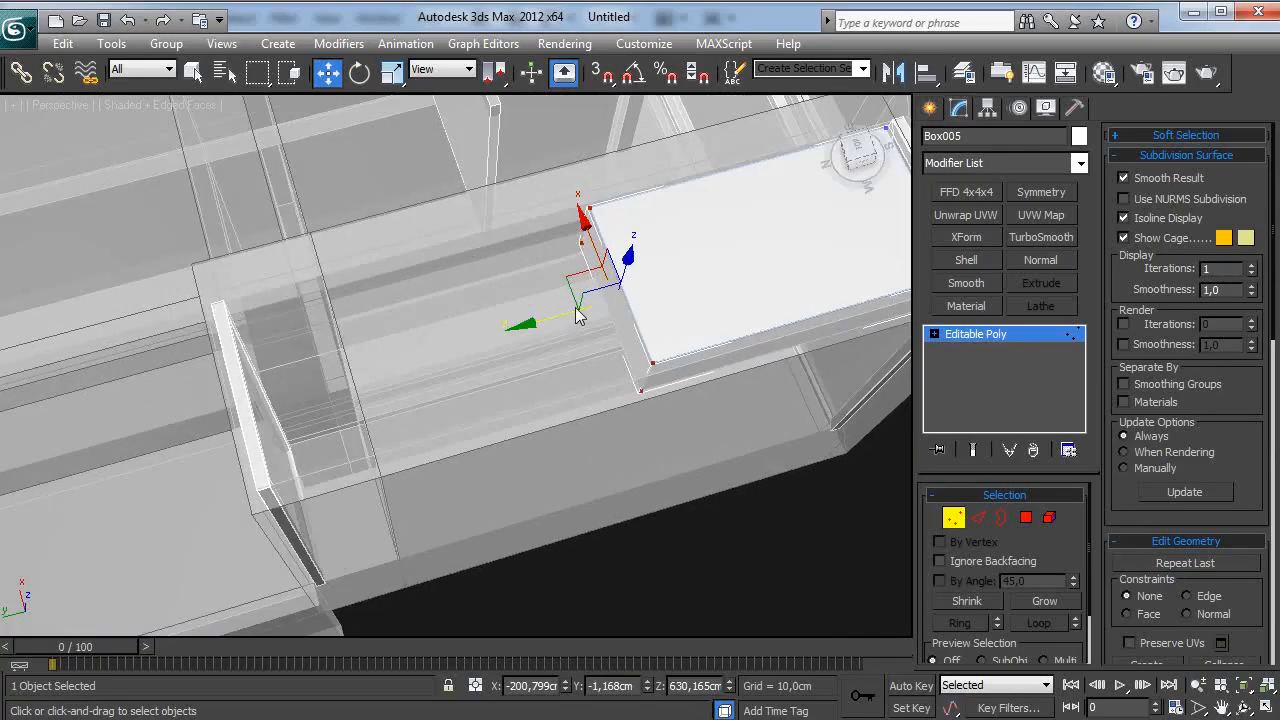
drag(218, 408, 206, 413)
middle_drag(825, 375, 376, 378)
click(1007, 341)
click(666, 253)
click(291, 448)
alt+middle_drag(496, 368, 432, 402)
key(alt+x)
click(171, 351)
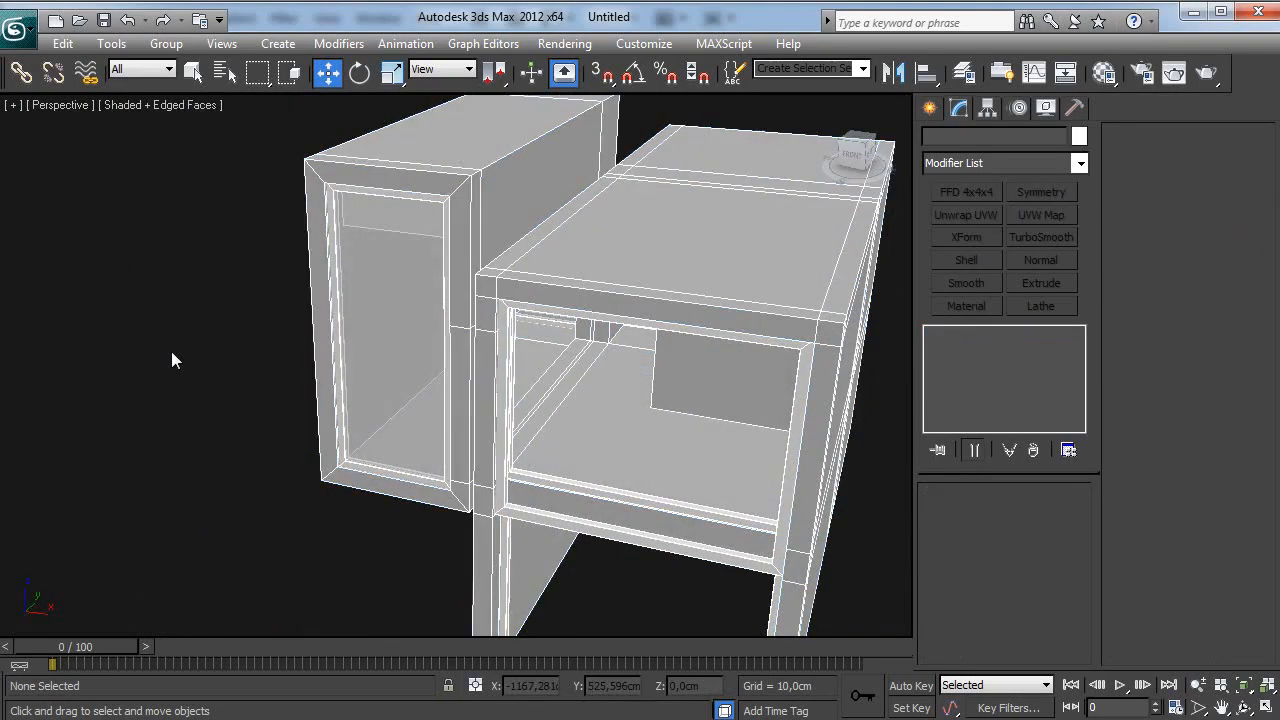
Step: Examine the projecting volume with its pane and the neighbouring upper window frame from several angles
scroll(171, 351, down, 2)
alt+middle_drag(171, 351, 328, 307)
scroll(388, 359, up, 3)
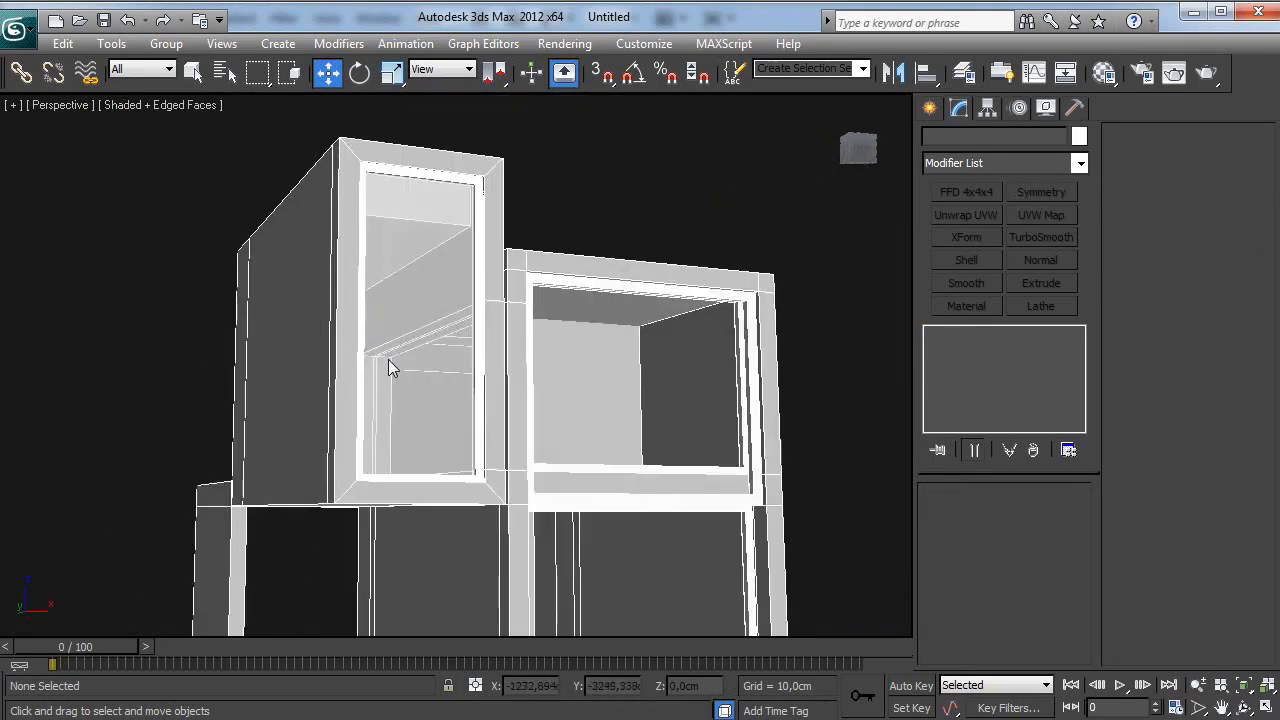
alt+middle_drag(568, 459, 588, 543)
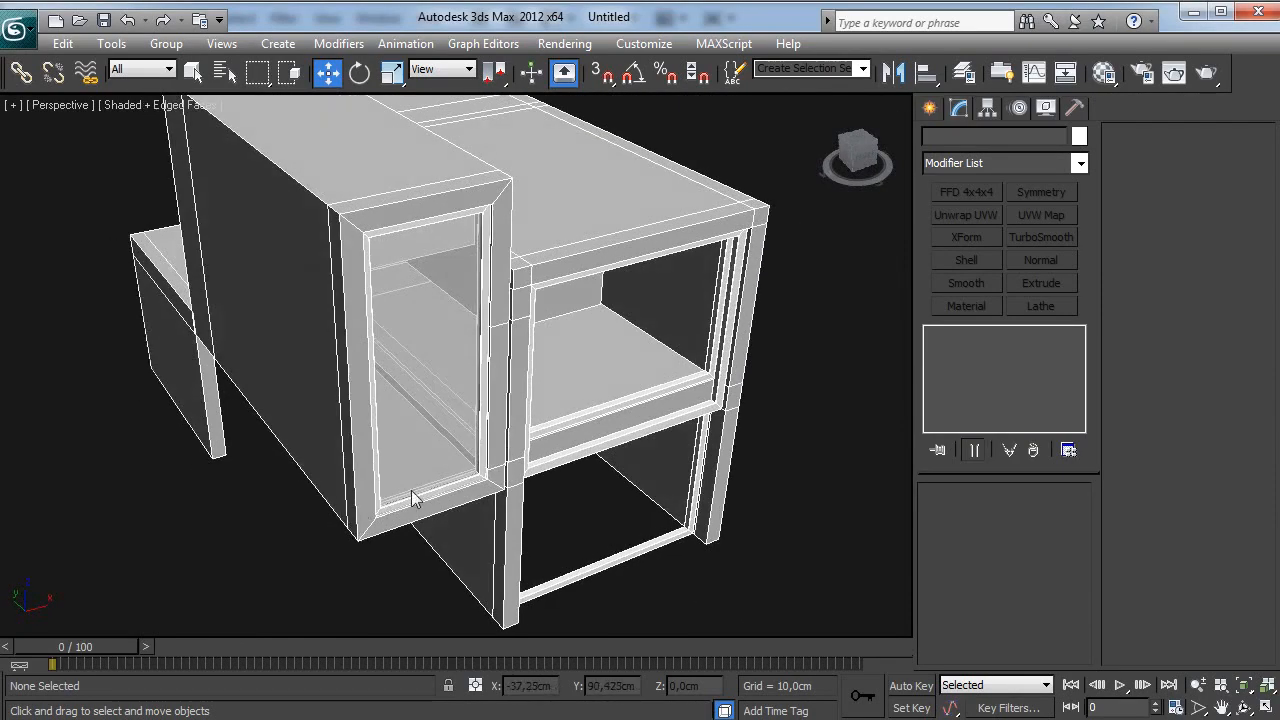
middle_drag(415, 498, 390, 430)
scroll(503, 460, up, 3)
alt+middle_drag(503, 460, 467, 364)
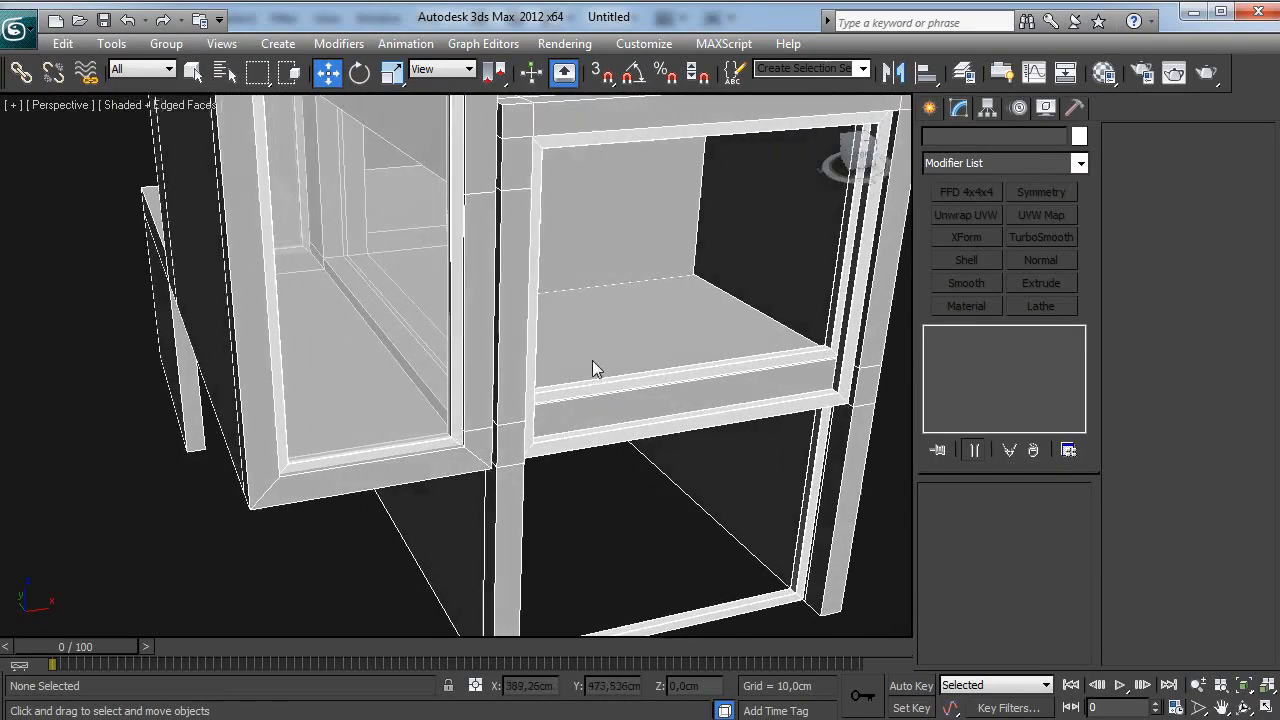
middle_drag(592, 360, 508, 437)
scroll(508, 437, up, 3)
Step: Create a thin box across the top of the upper window frame, about 322 cm wide, 21 cm long and 2 cm high
click(931, 107)
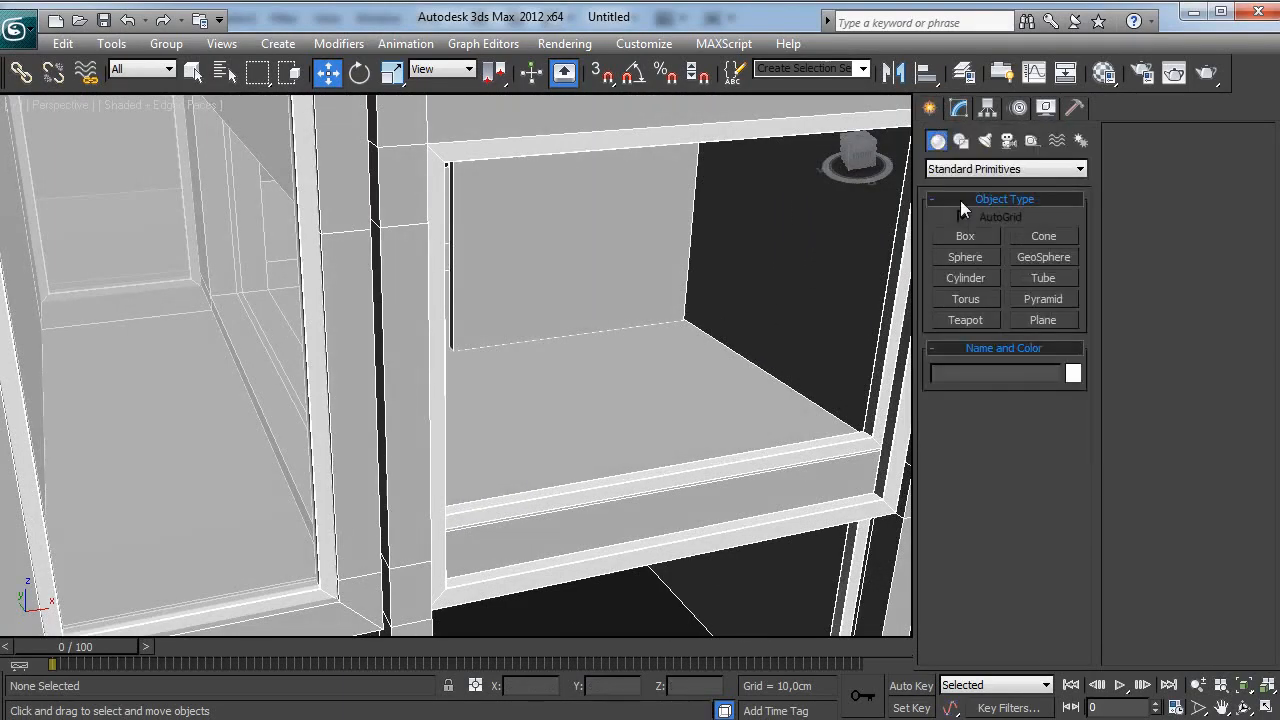
click(966, 237)
middle_drag(726, 392, 626, 417)
alt+middle_drag(623, 336, 620, 355)
middle_drag(738, 389, 634, 443)
alt+middle_drag(746, 258, 758, 284)
alt+middle_drag(781, 187, 777, 170)
drag(777, 183, 222, 290)
click(222, 290)
key(w)
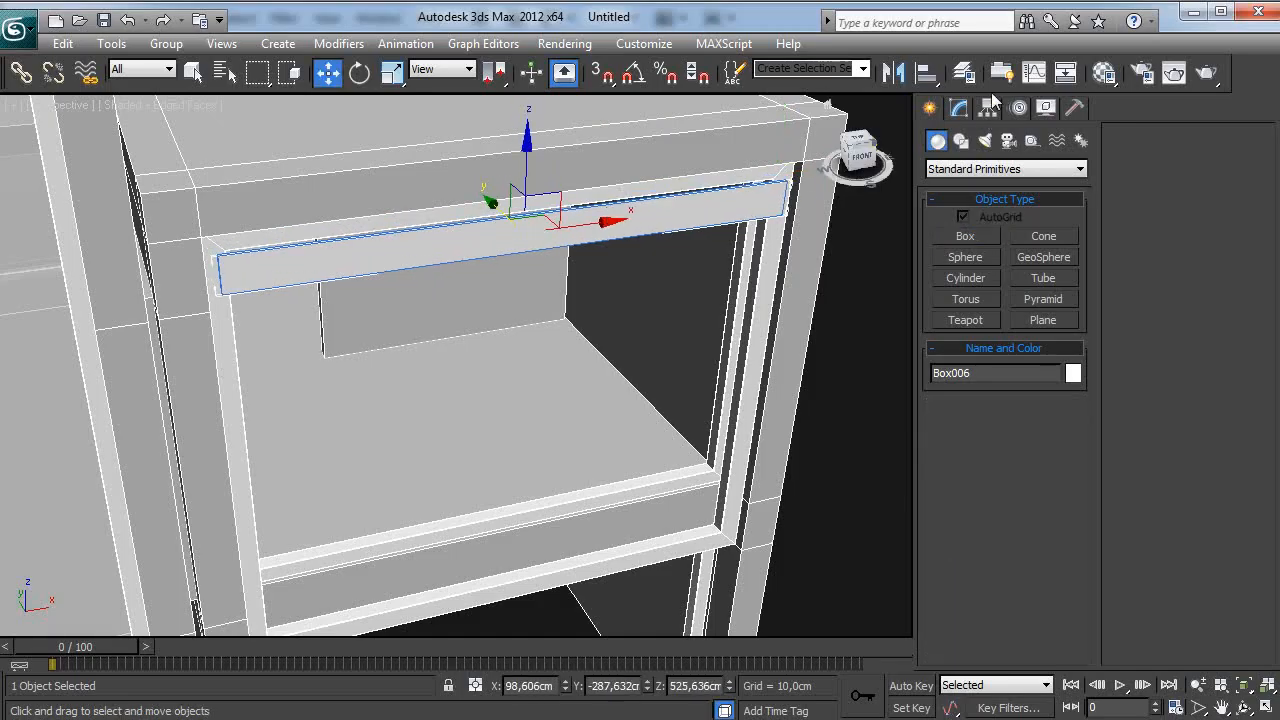
Step: Set the new slat's length to 15 cm and its height to 1 cm
click(958, 110)
scroll(962, 540, down, 1)
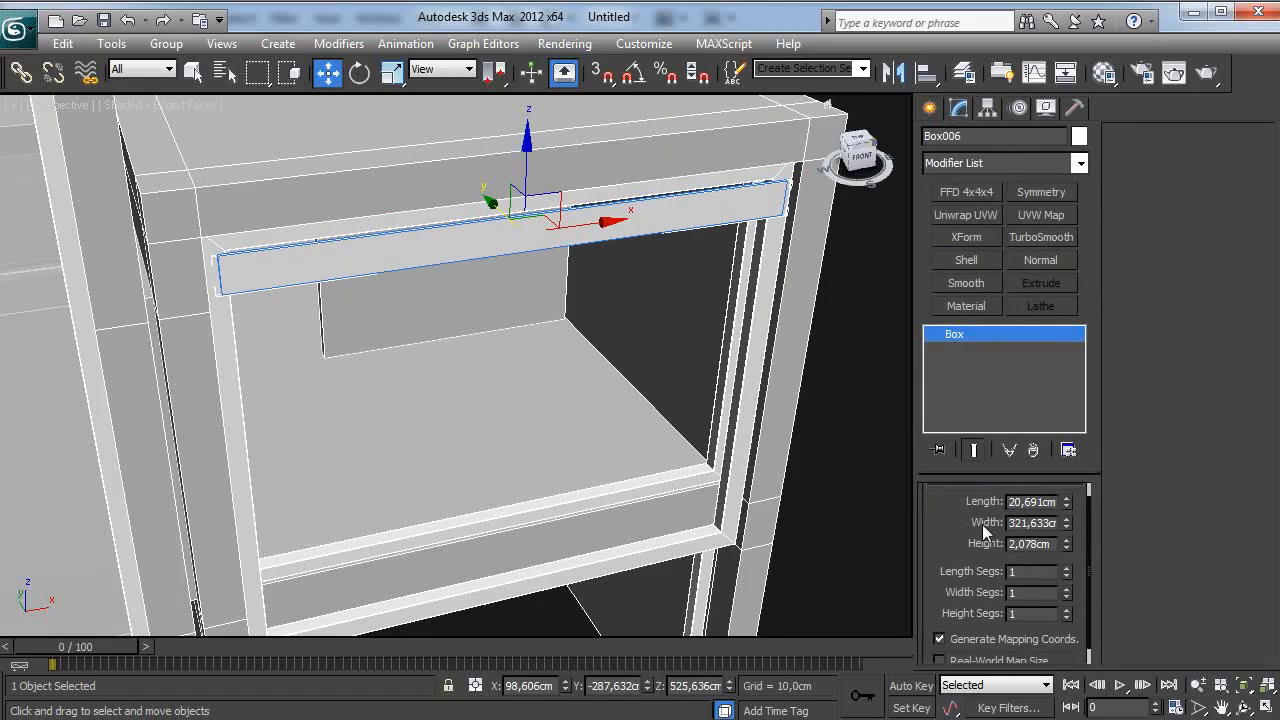
drag(1071, 504, 1069, 518)
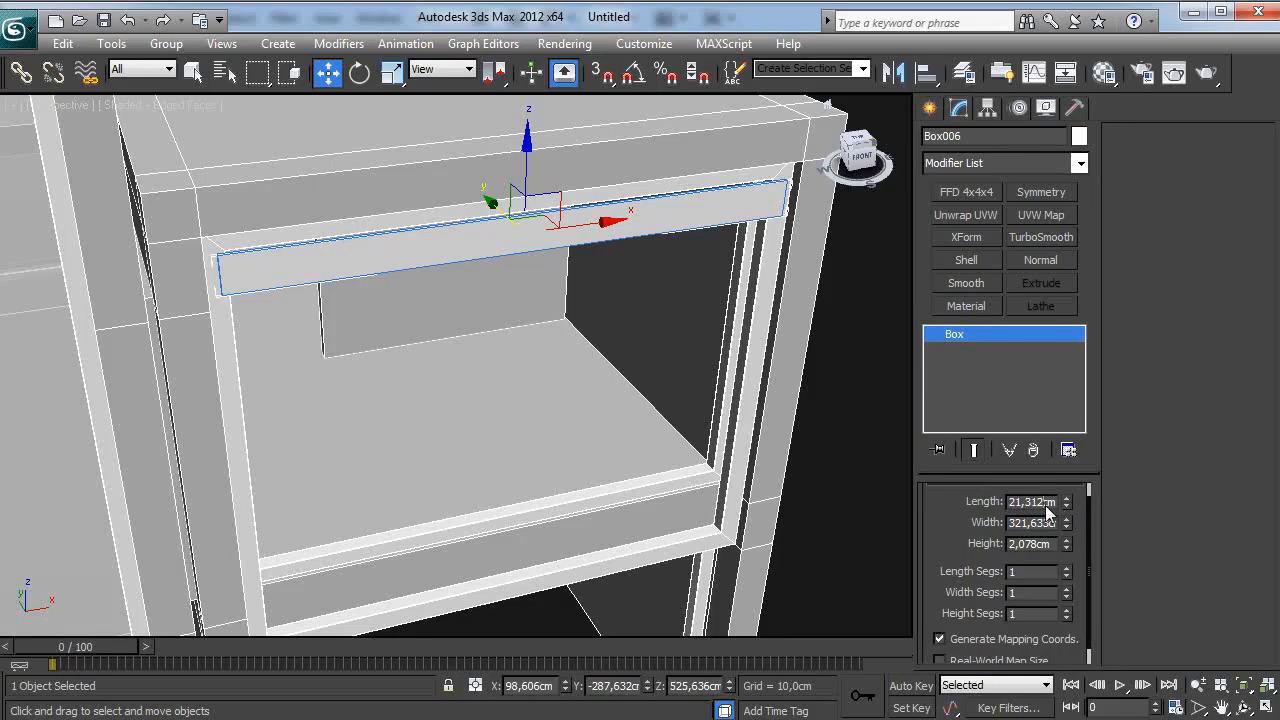
text(15)
key(Return)
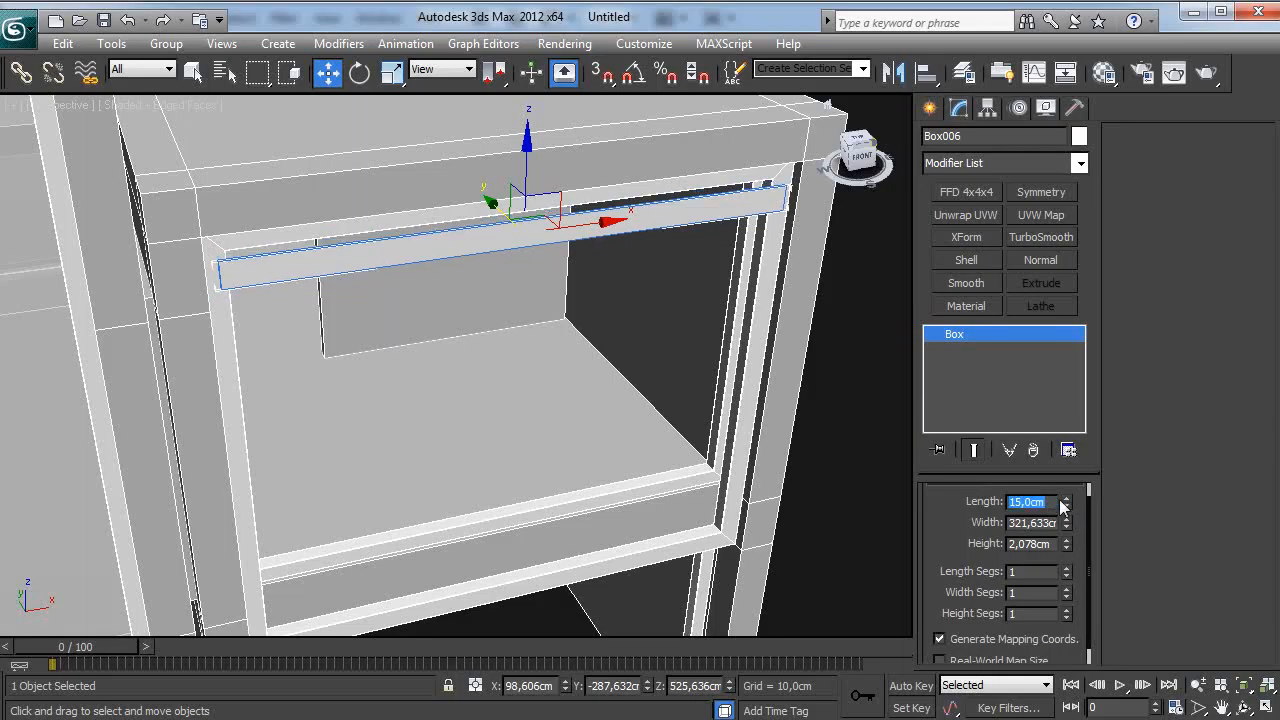
text(1)
key(Return)
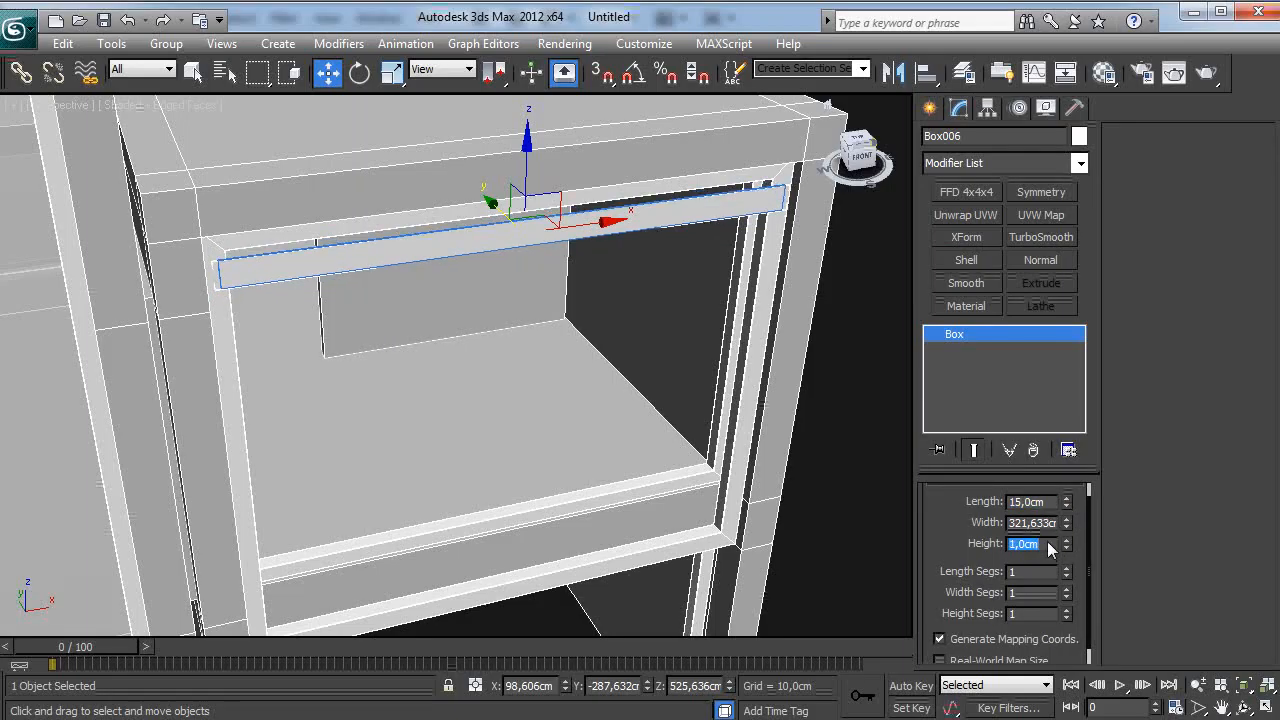
Step: Move the slat about 14 cm back into the window opening and about 4,6 cm down
alt+middle_drag(479, 203, 489, 260)
scroll(508, 276, up, 2)
mouse_move(544, 184)
mouse_down()
mouse_move(511, 182)
mouse_move(526, 177)
mouse_move(524, 190)
mouse_up()
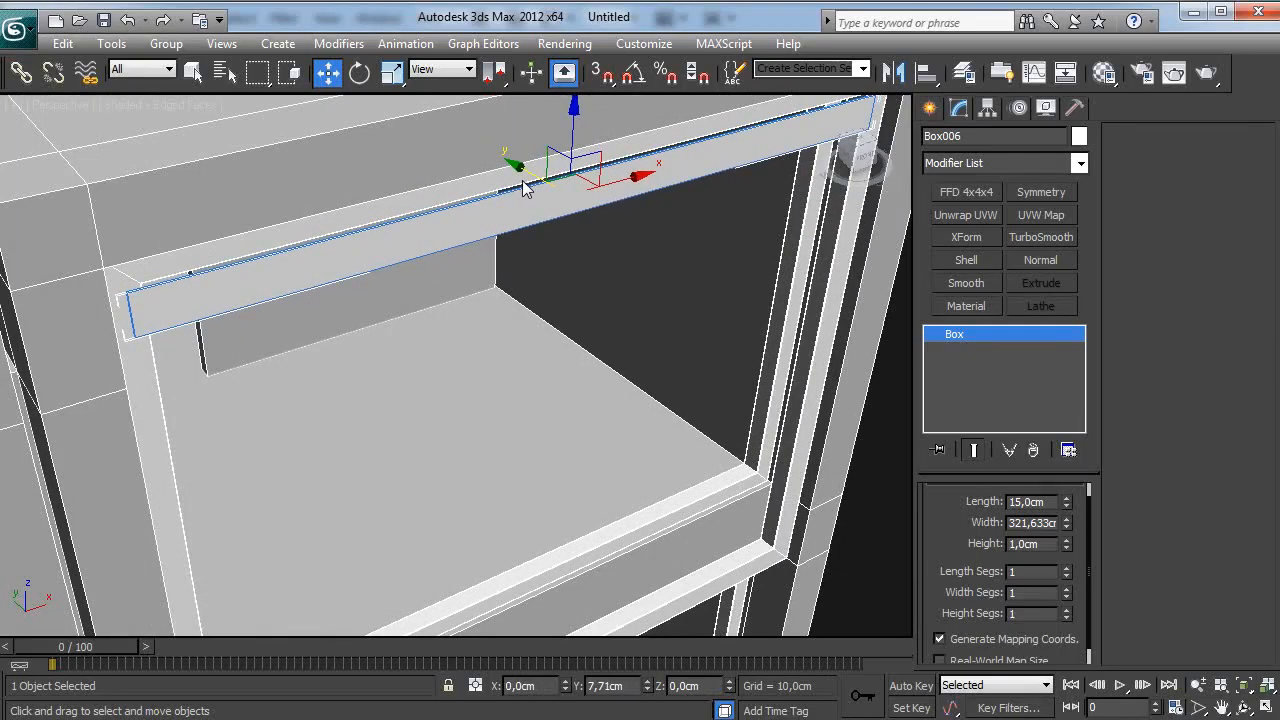
alt+middle_drag(541, 206, 583, 288)
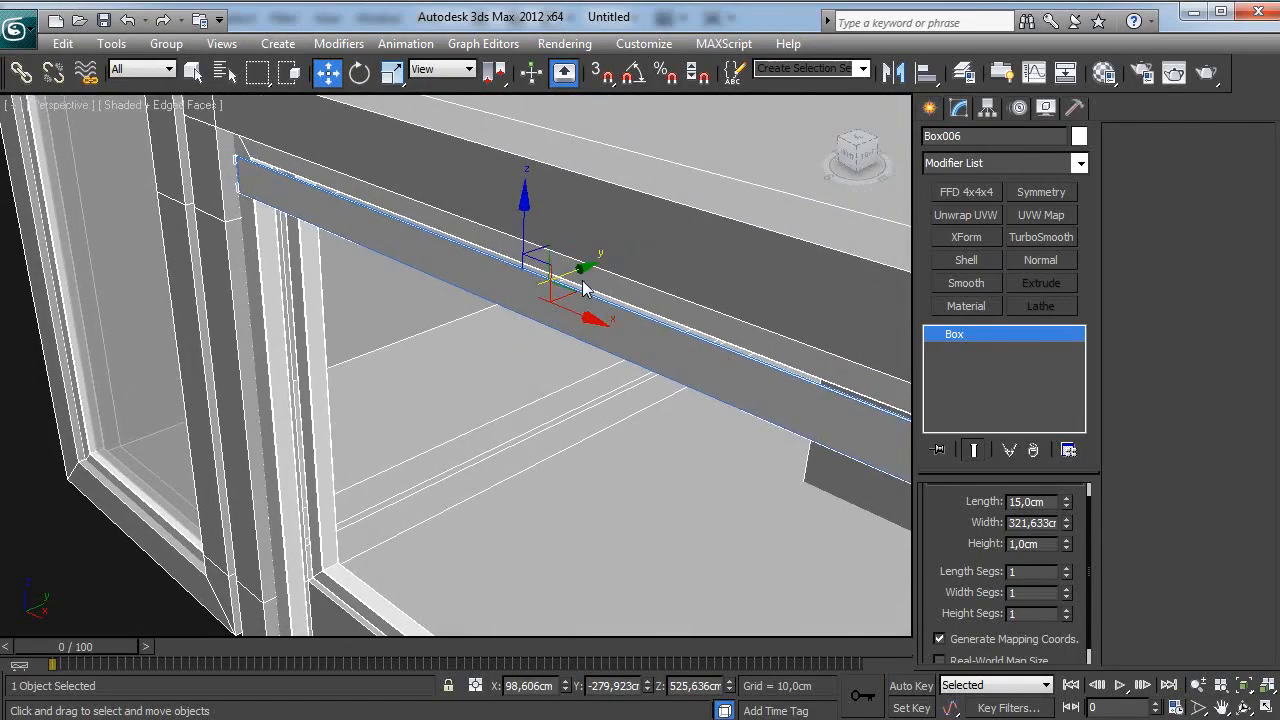
drag(553, 258, 566, 265)
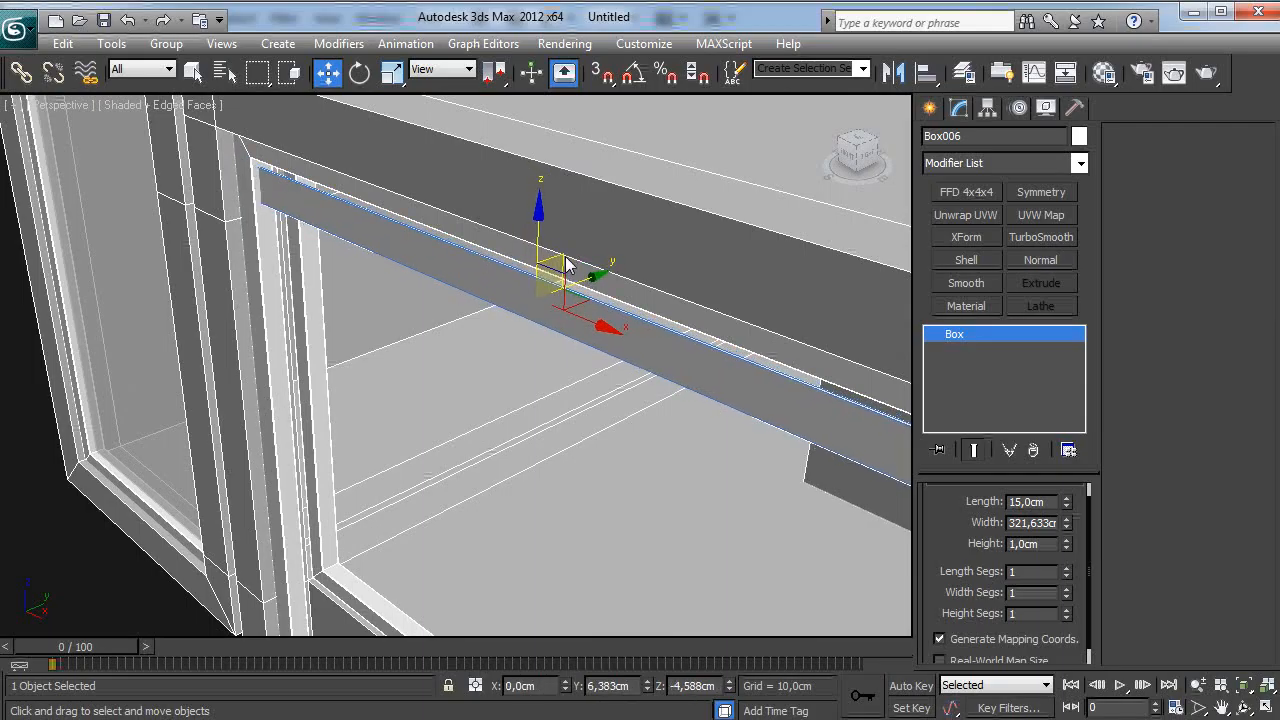
alt+middle_drag(566, 265, 511, 246)
Step: Tilt the slat to an X rotation of 25 degrees and convert it to an editable poly
key(e)
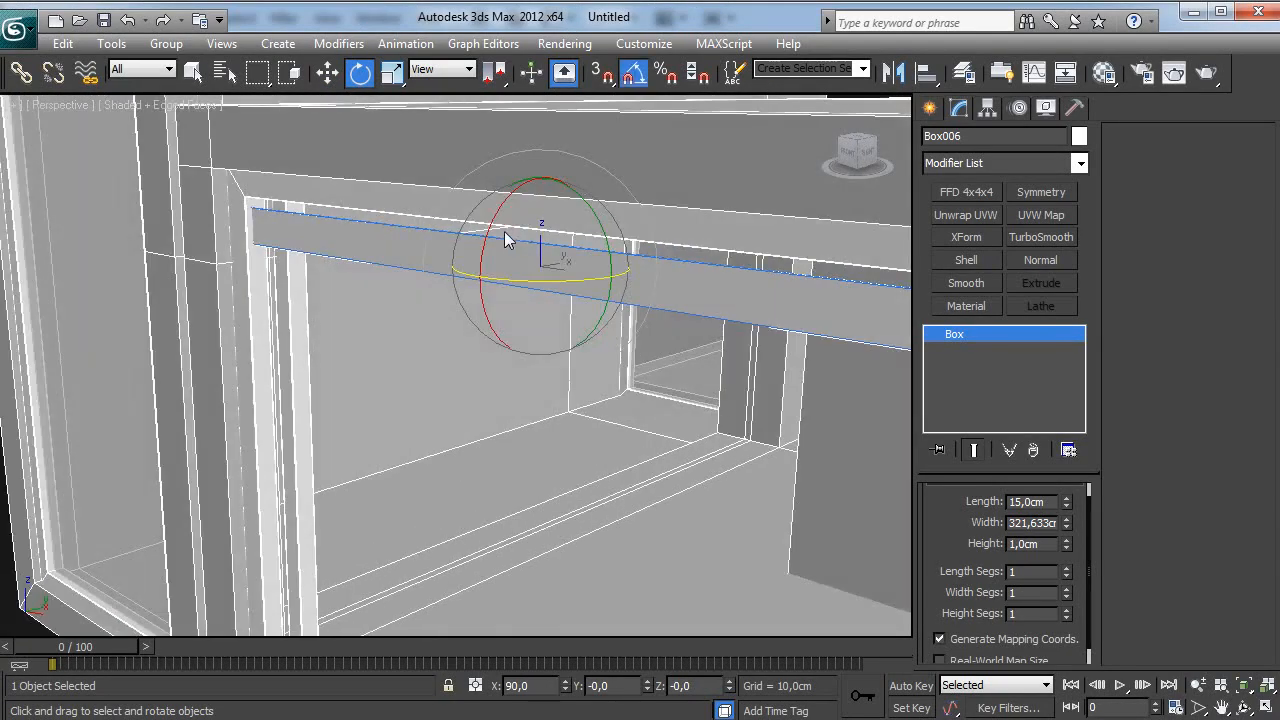
drag(494, 238, 540, 187)
alt+middle_drag(540, 187, 566, 262)
right_click(566, 262)
click(647, 287)
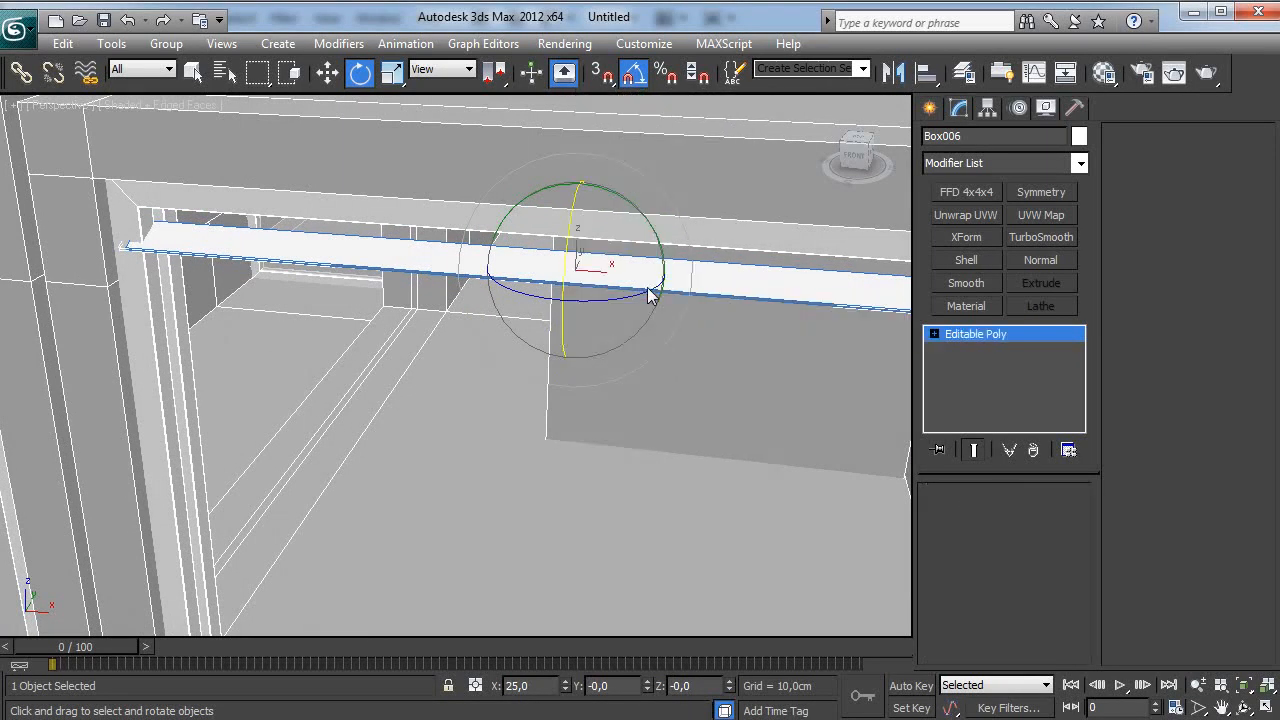
Step: In the front view, move the slat's left end vertices about 5,1 cm inward to the frame's inner edge
key(f)
middle_drag(555, 297, 645, 287)
middle_drag(213, 360, 410, 346)
scroll(408, 348, up, 3)
drag(332, 369, 244, 261)
scroll(273, 282, up, 3)
key(w)
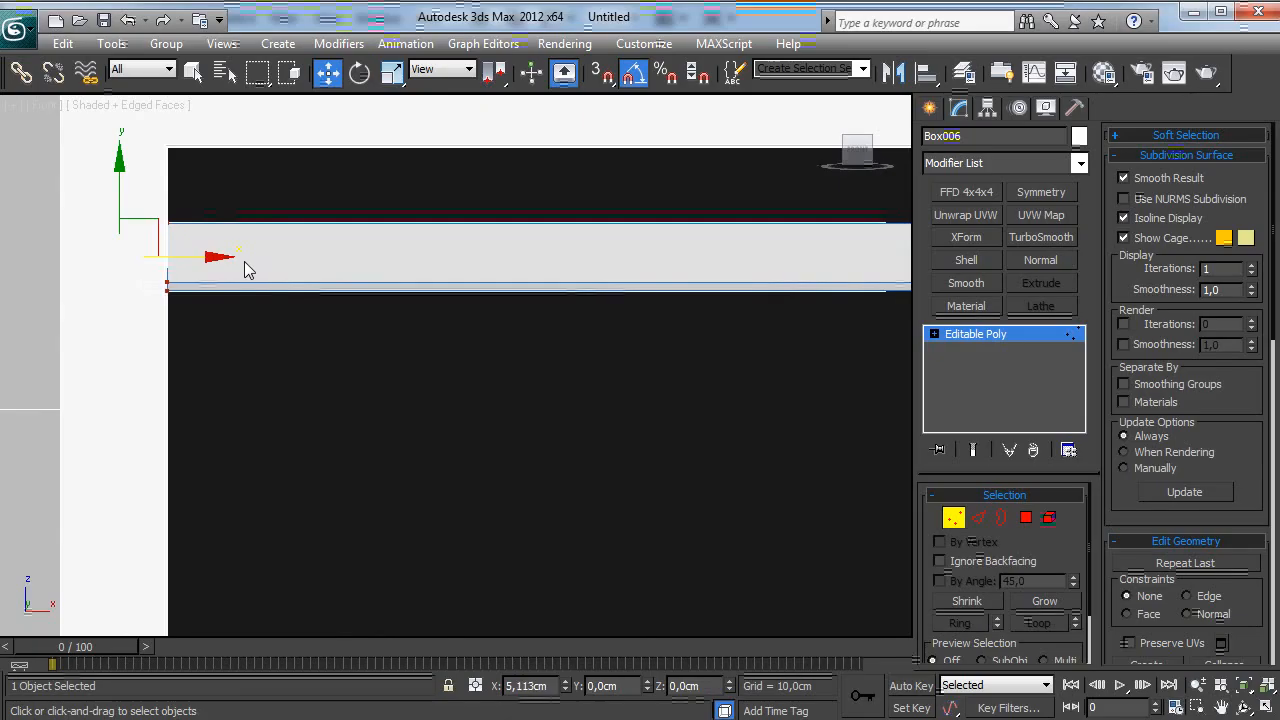
Step: Move the slat's right end vertices inward to meet the frame's right inner edge
scroll(244, 261, down, 3)
middle_drag(771, 309, 39, 301)
drag(490, 345, 648, 295)
scroll(646, 331, up, 3)
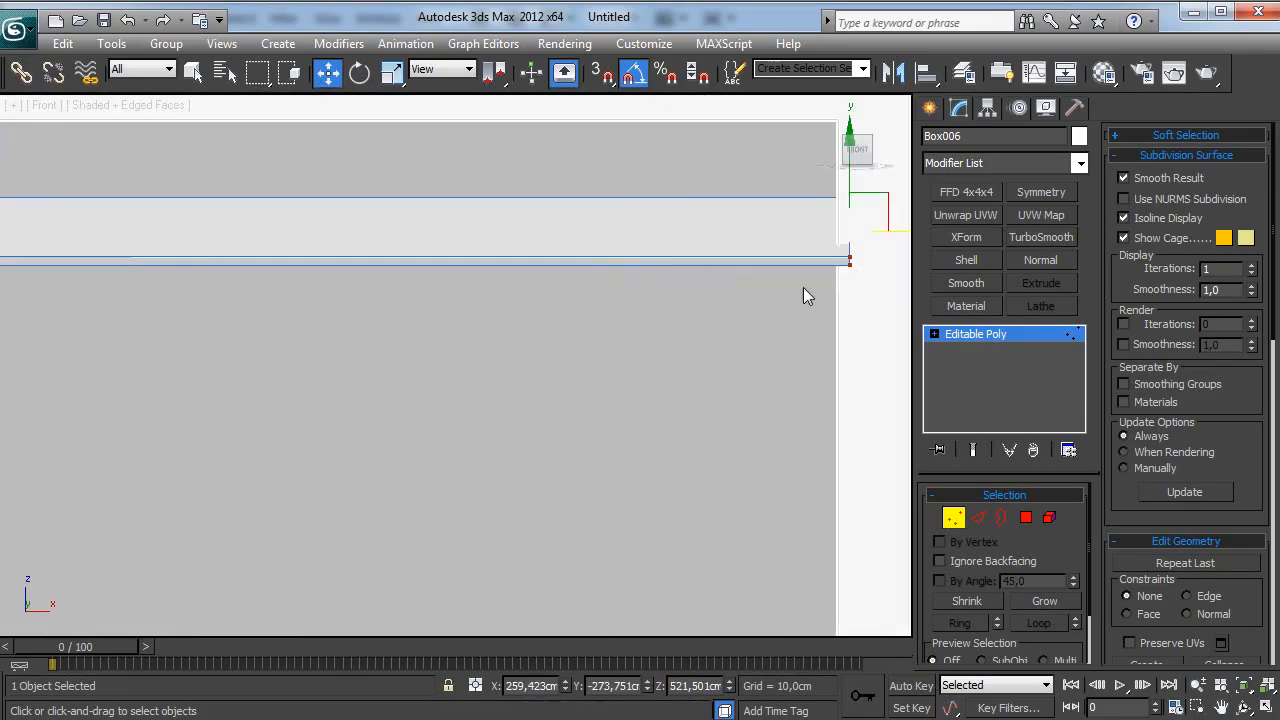
middle_drag(808, 296, 512, 329)
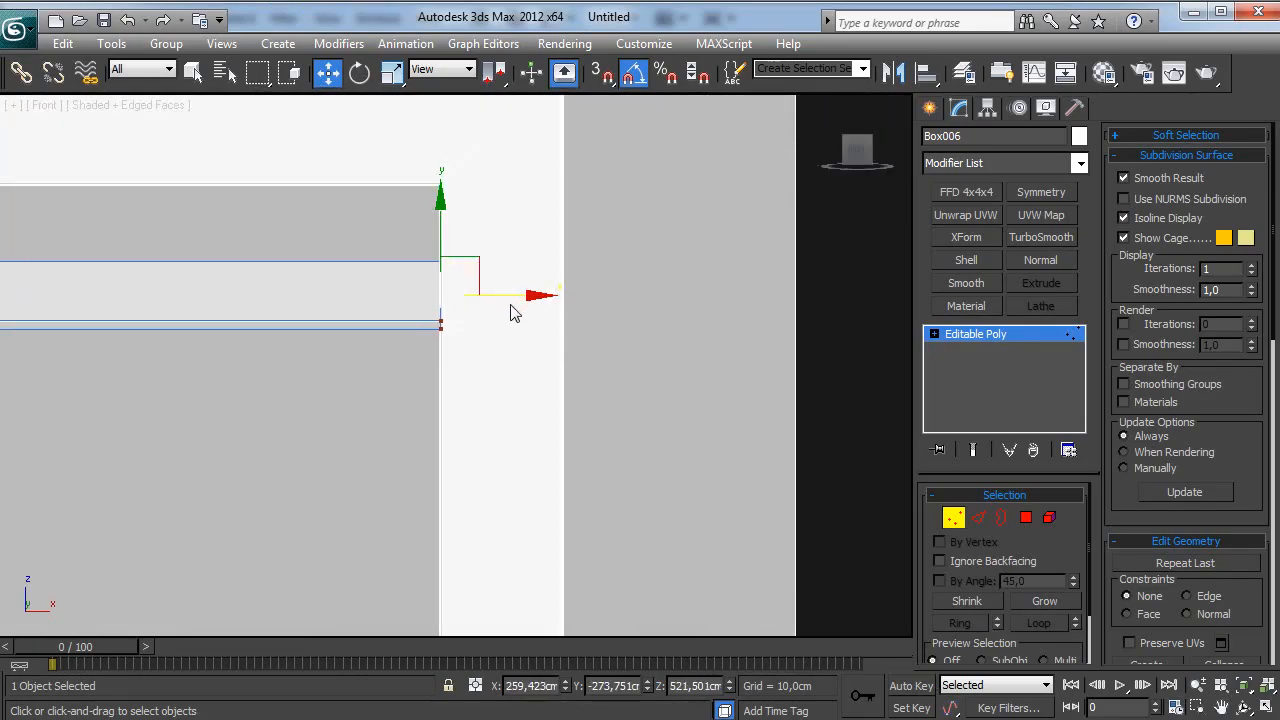
scroll(352, 370, down, 5)
Step: Chamfer the slat's edges by 0,2 cm with 2 segments in the perspective view
key(p)
key(z)
alt+middle_drag(352, 370, 634, 286)
scroll(434, 375, down, 5)
scroll(634, 286, down, 2)
alt+middle_drag(360, 340, 515, 345)
click(975, 520)
scroll(518, 358, up, 4)
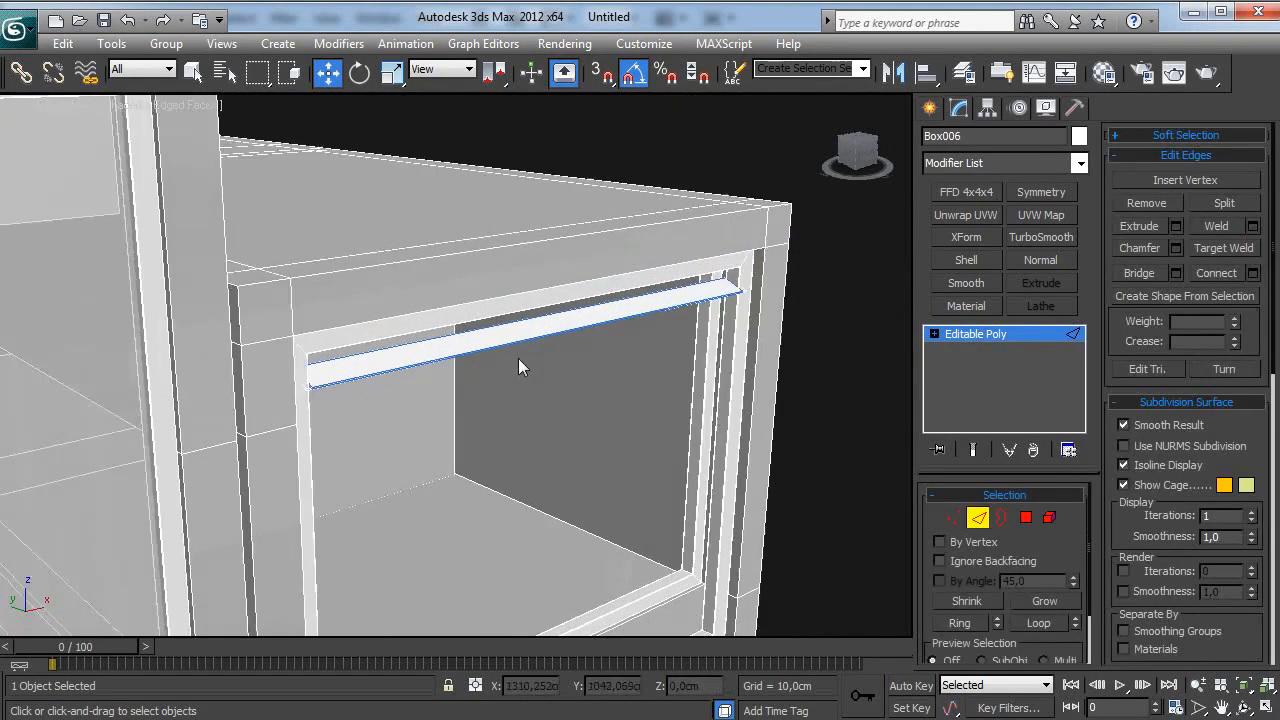
right_click(518, 356)
click(311, 474)
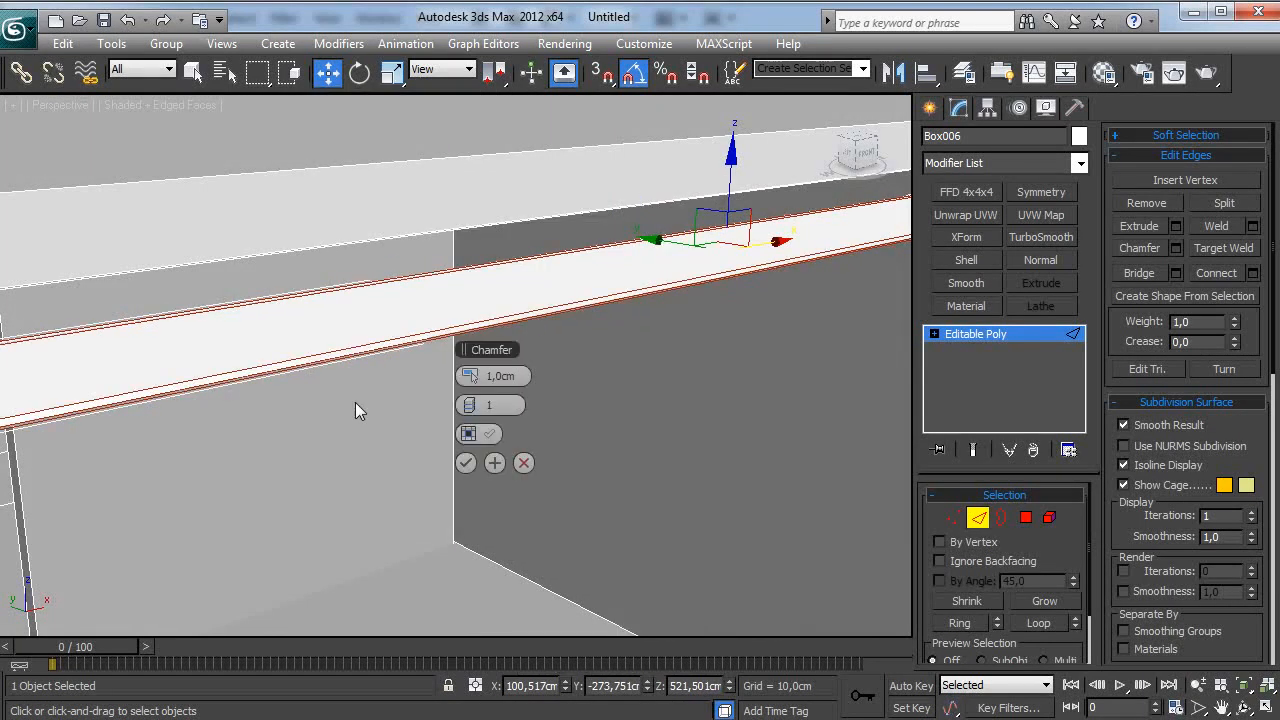
drag(466, 387, 475, 389)
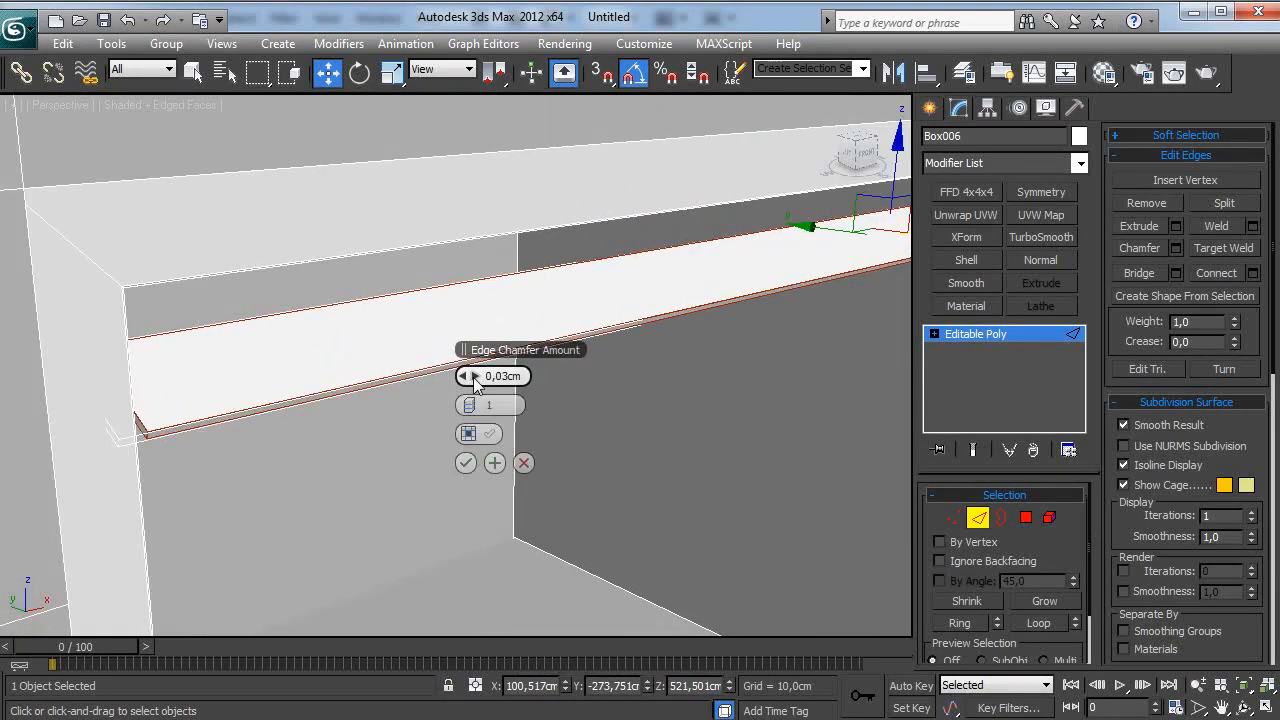
text(,2)
key(Return)
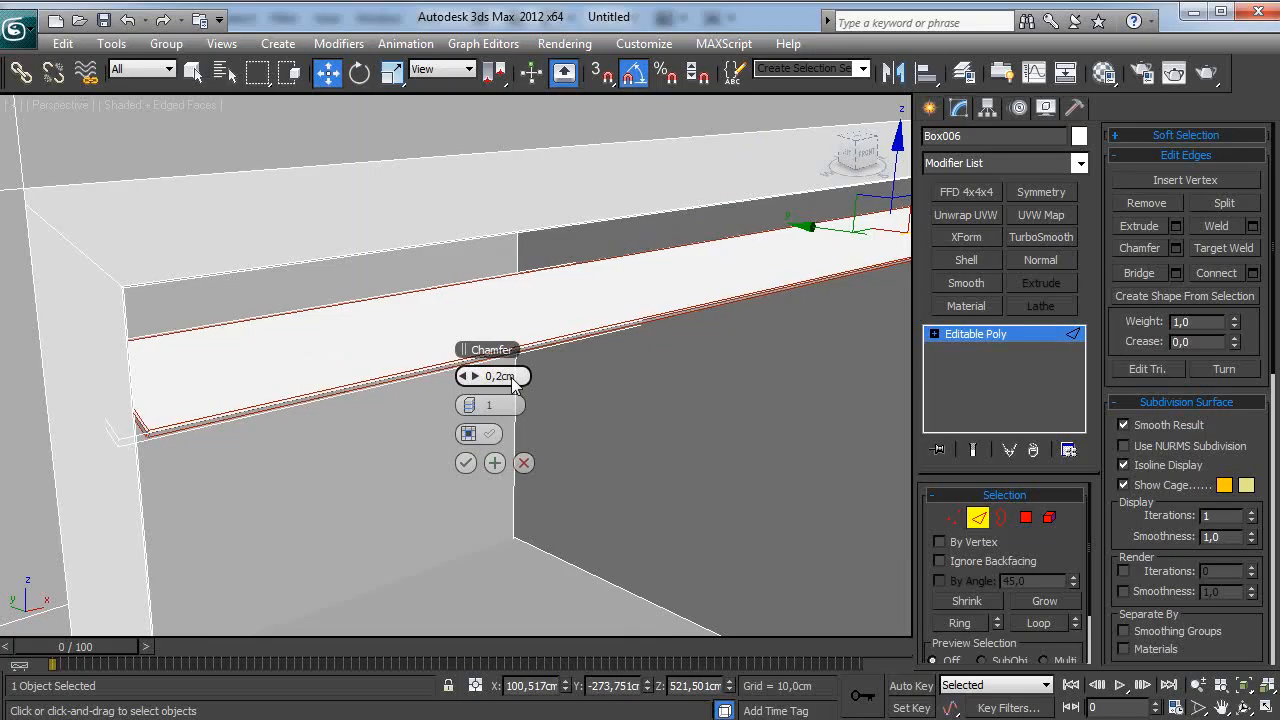
click(526, 402)
click(468, 433)
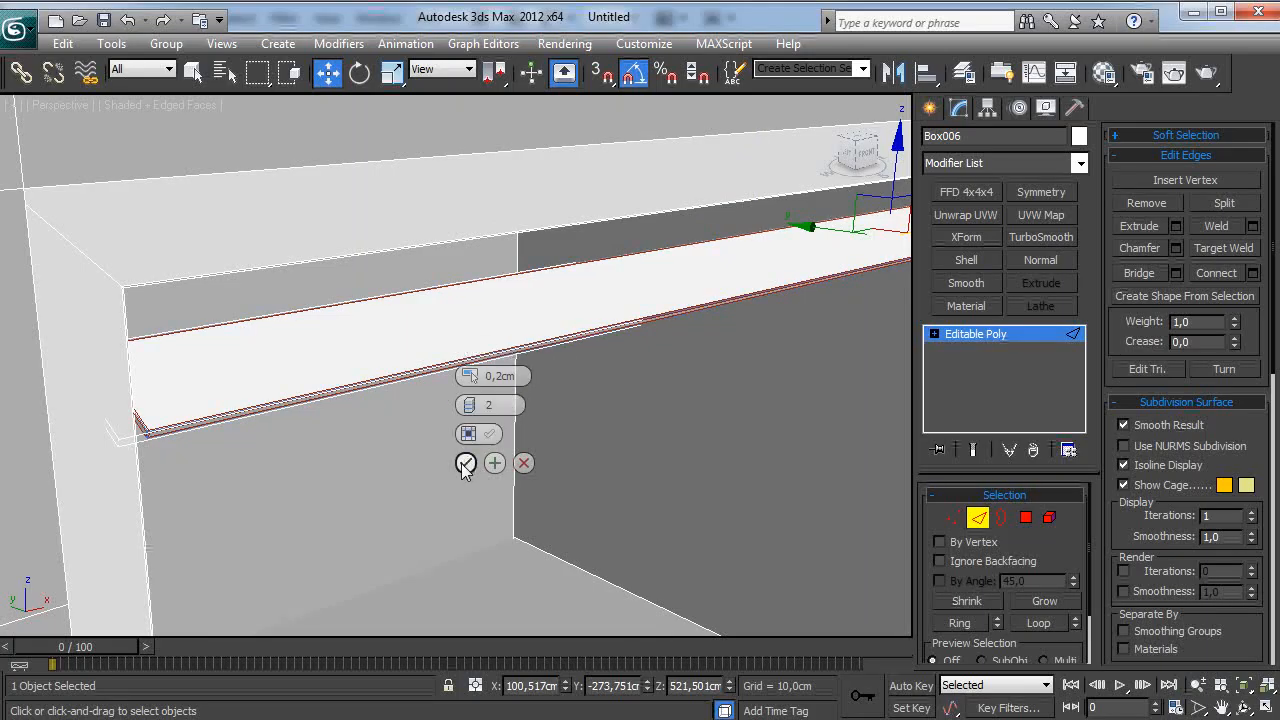
click(465, 464)
click(1020, 335)
Step: Raise the slat slightly towards the top edge of the window frame
scroll(560, 347, down, 4)
alt+middle_drag(680, 345, 431, 237)
alt+middle_drag(362, 280, 463, 279)
drag(505, 203, 508, 198)
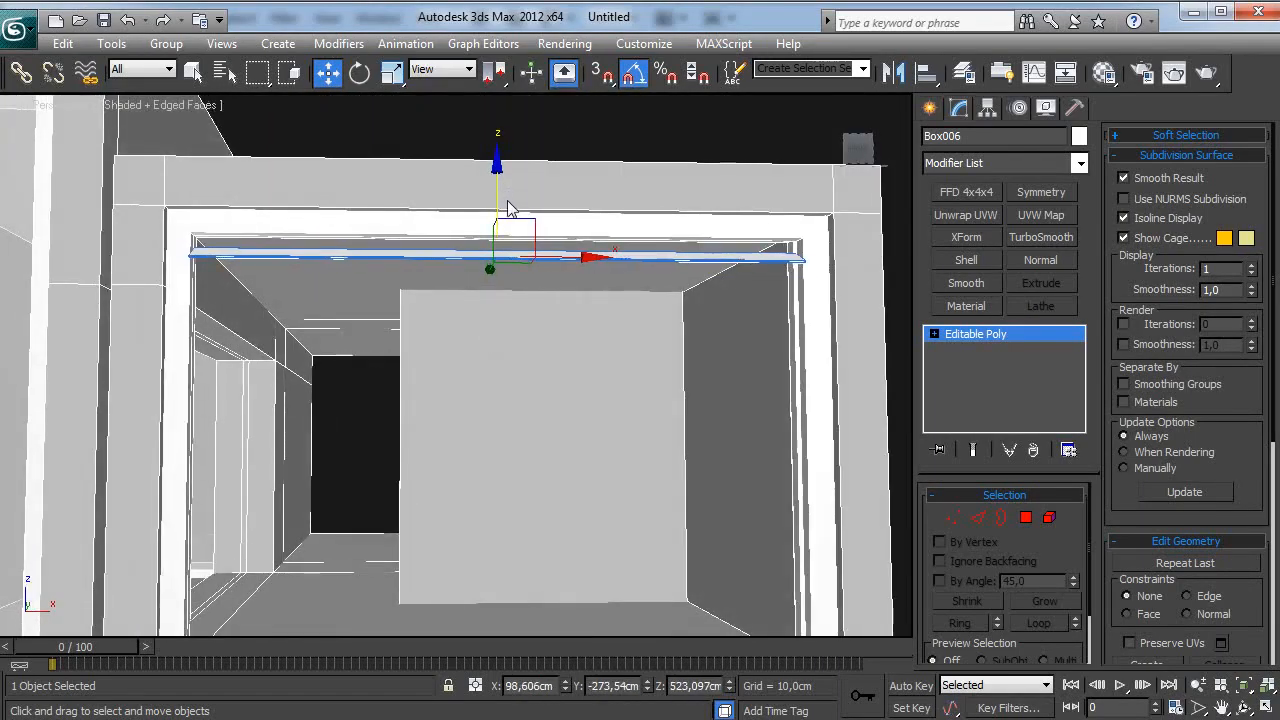
Step: Clone the slat downward as 16 instances spaced about 14,6 cm apart, filling the window opening
scroll(491, 260, down, 3)
alt+middle_drag(491, 260, 539, 214)
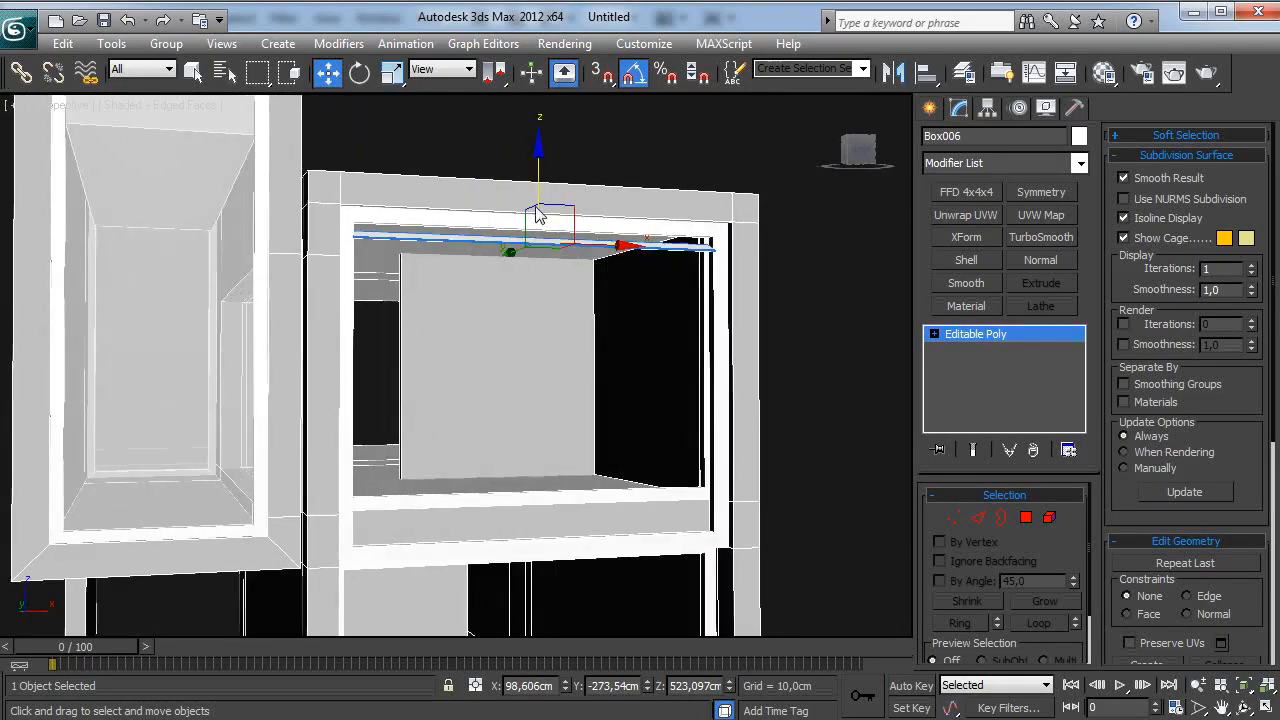
scroll(540, 190, up, 2)
shift+drag(563, 214, 566, 244)
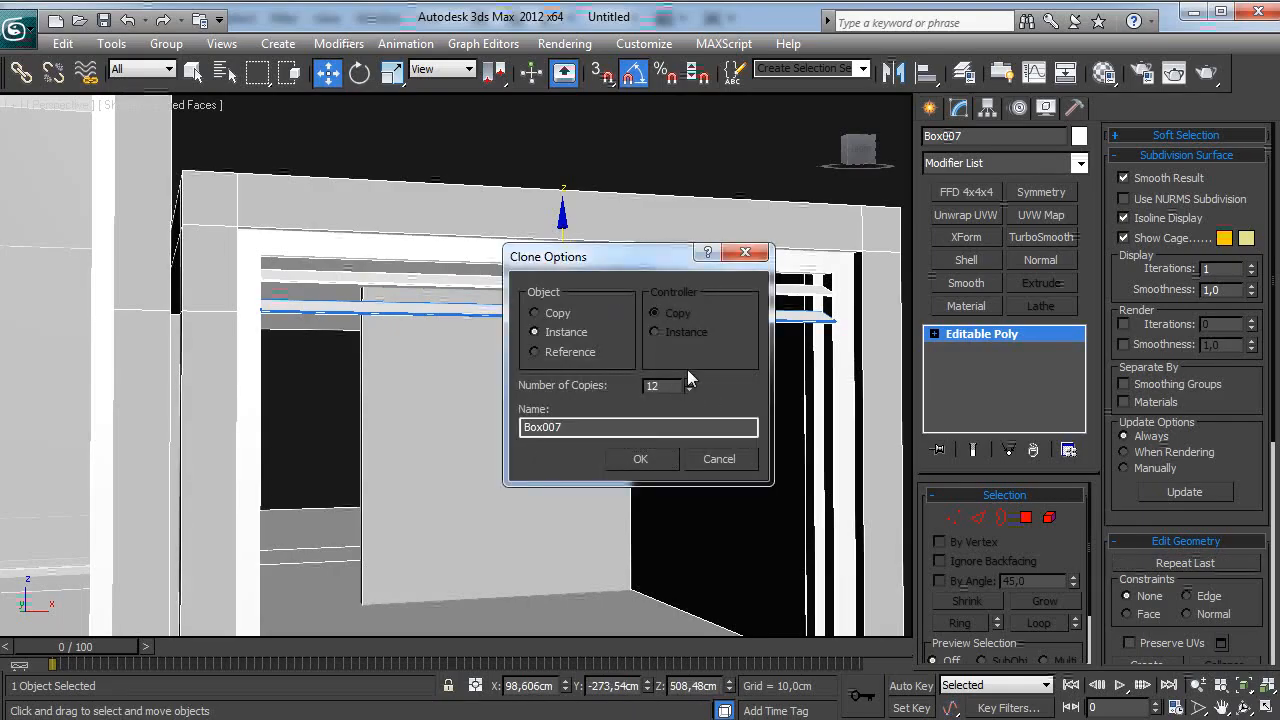
click(661, 455)
scroll(641, 298, up, 3)
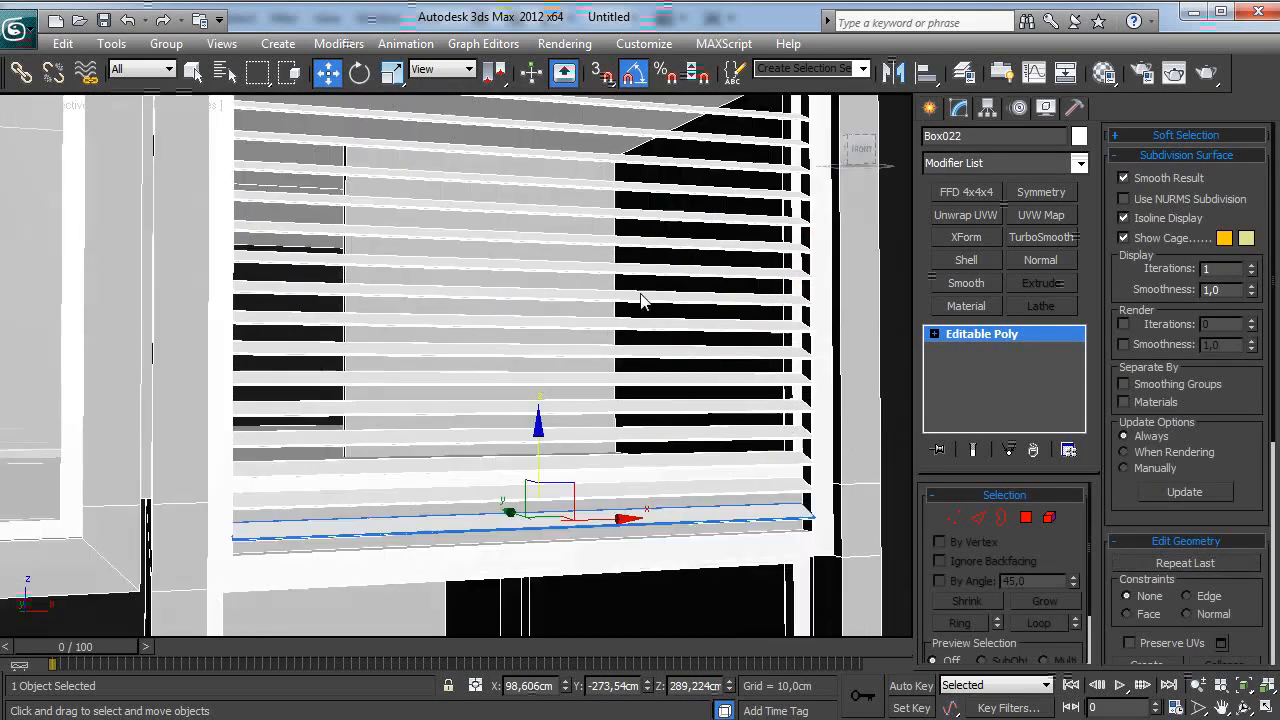
scroll(641, 298, down, 5)
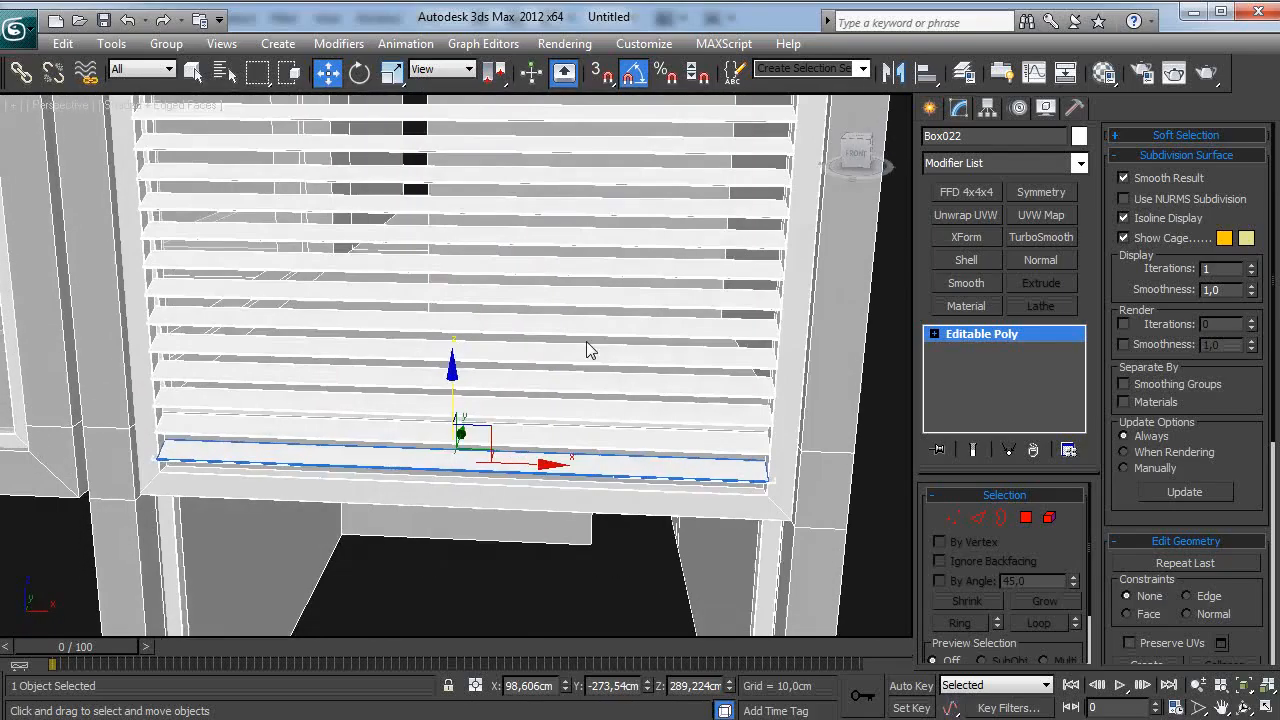
Step: Select all 17 slats of the window blind and hide them
alt+middle_drag(608, 497, 786, 436)
scroll(788, 436, down, 3)
click(788, 436)
alt+middle_drag(577, 413, 598, 296)
click(608, 219)
ctrl+click(597, 247)
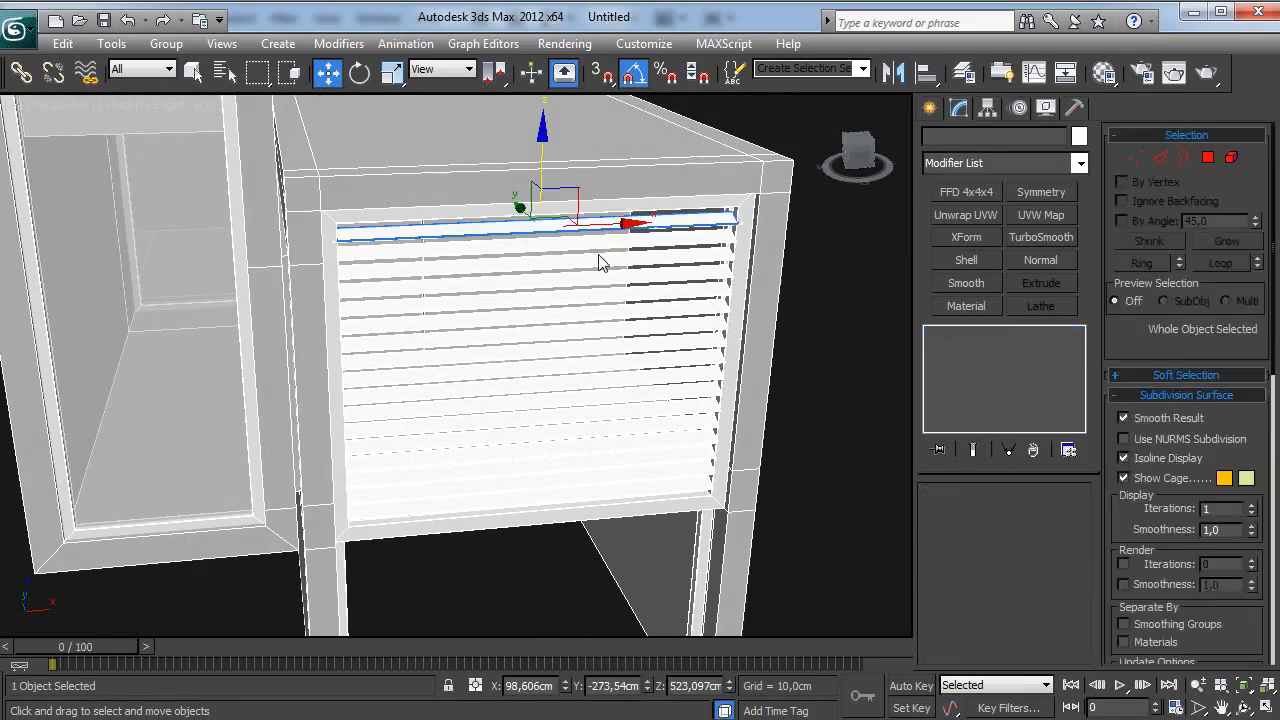
ctrl+click(596, 263)
ctrl+click(595, 281)
ctrl+click(595, 302)
ctrl+click(558, 497)
ctrl+click(556, 479)
ctrl+click(557, 460)
ctrl+click(557, 437)
ctrl+click(557, 418)
ctrl+click(557, 451)
ctrl+click(555, 390)
ctrl+click(553, 373)
ctrl+click(550, 357)
ctrl+click(547, 340)
right_click(547, 340)
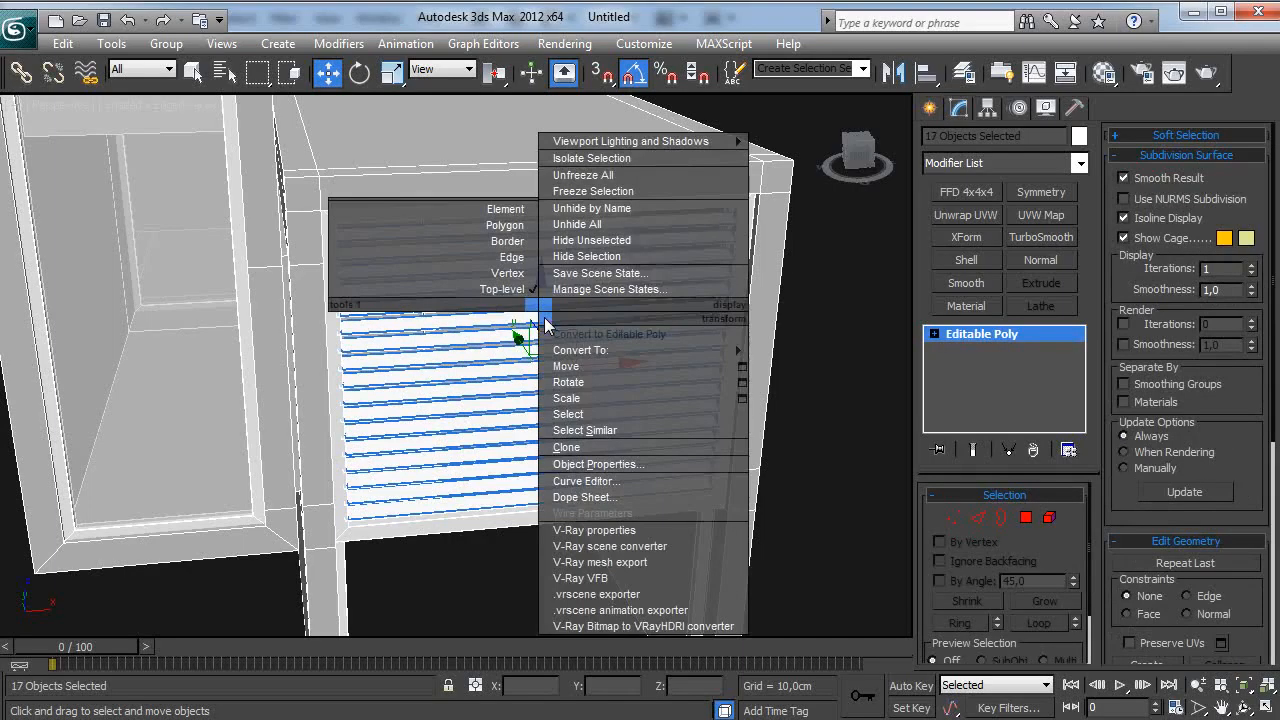
click(610, 252)
Step: Copy the glass pane of the projecting volume's window across to the upper window beside it
mouse_move(574, 398)
alt+middle_down()
mouse_move(517, 414)
mouse_move(576, 422)
mouse_move(580, 407)
alt+middle_up()
scroll(664, 434, up, 3)
click(930, 108)
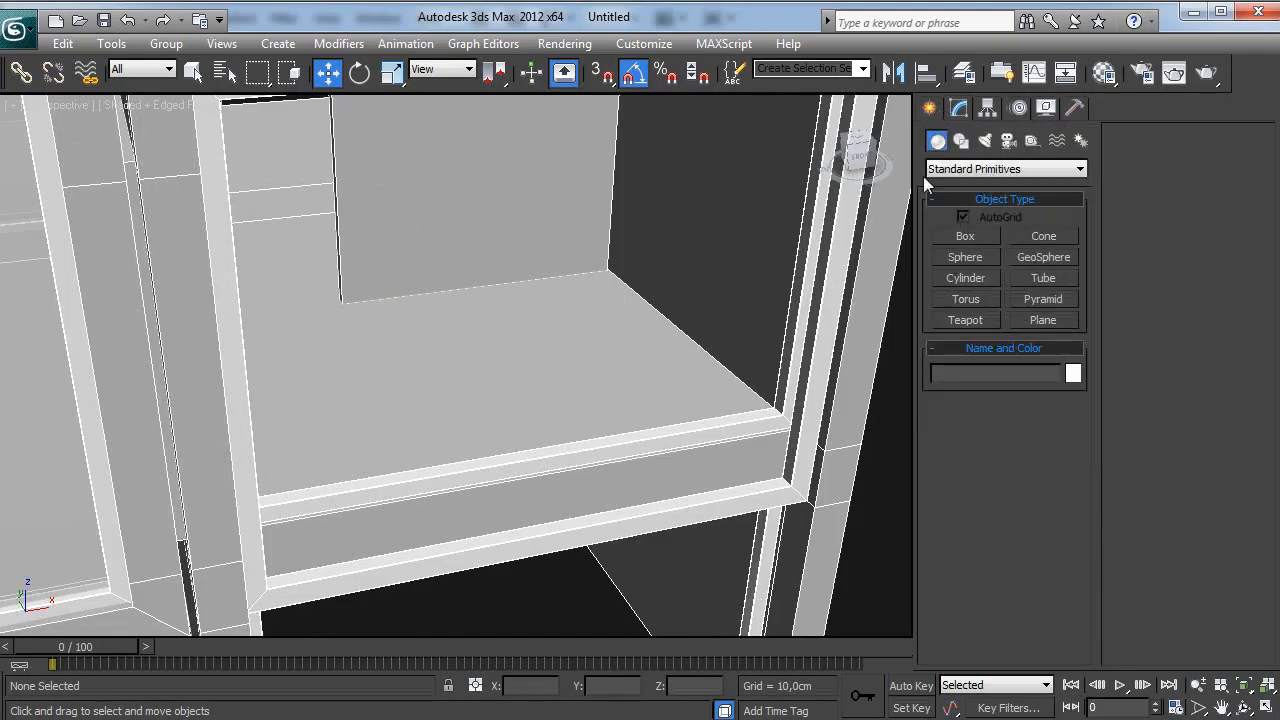
middle_drag(788, 245, 767, 267)
scroll(877, 278, down, 3)
scroll(877, 278, up, 3)
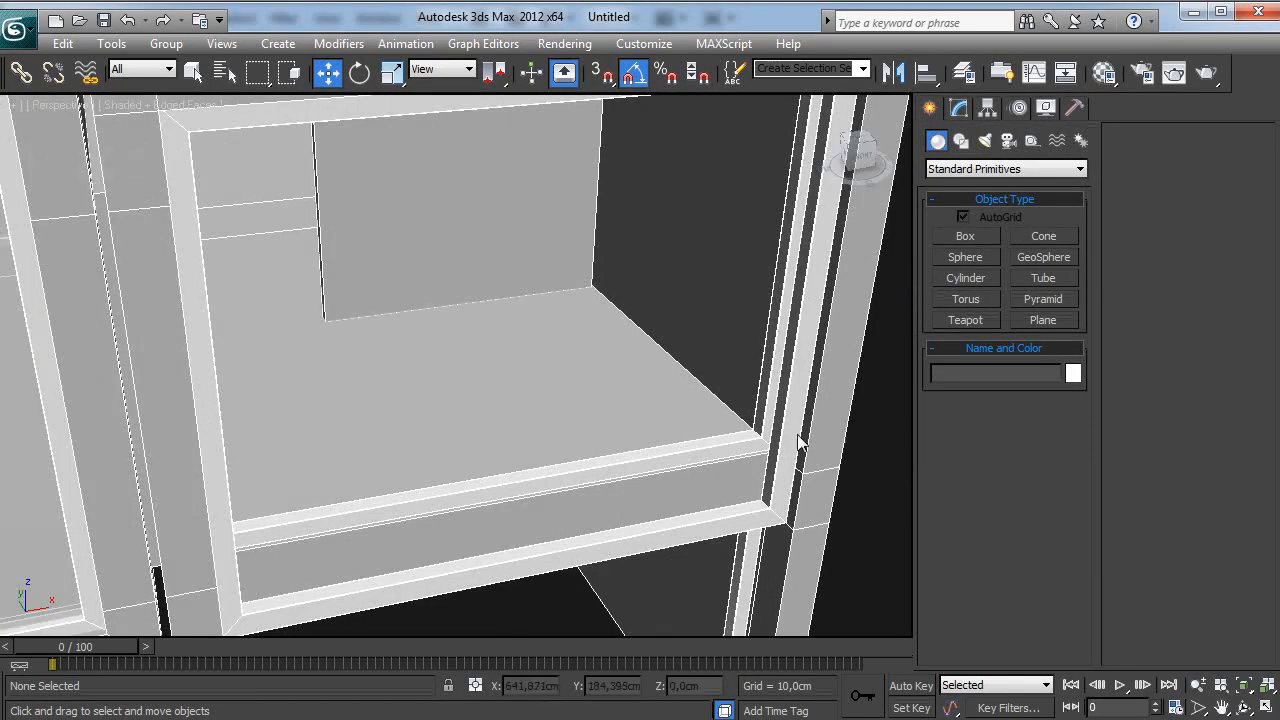
middle_drag(240, 335, 358, 312)
click(115, 396)
scroll(221, 299, down, 3)
shift+drag(255, 310, 653, 292)
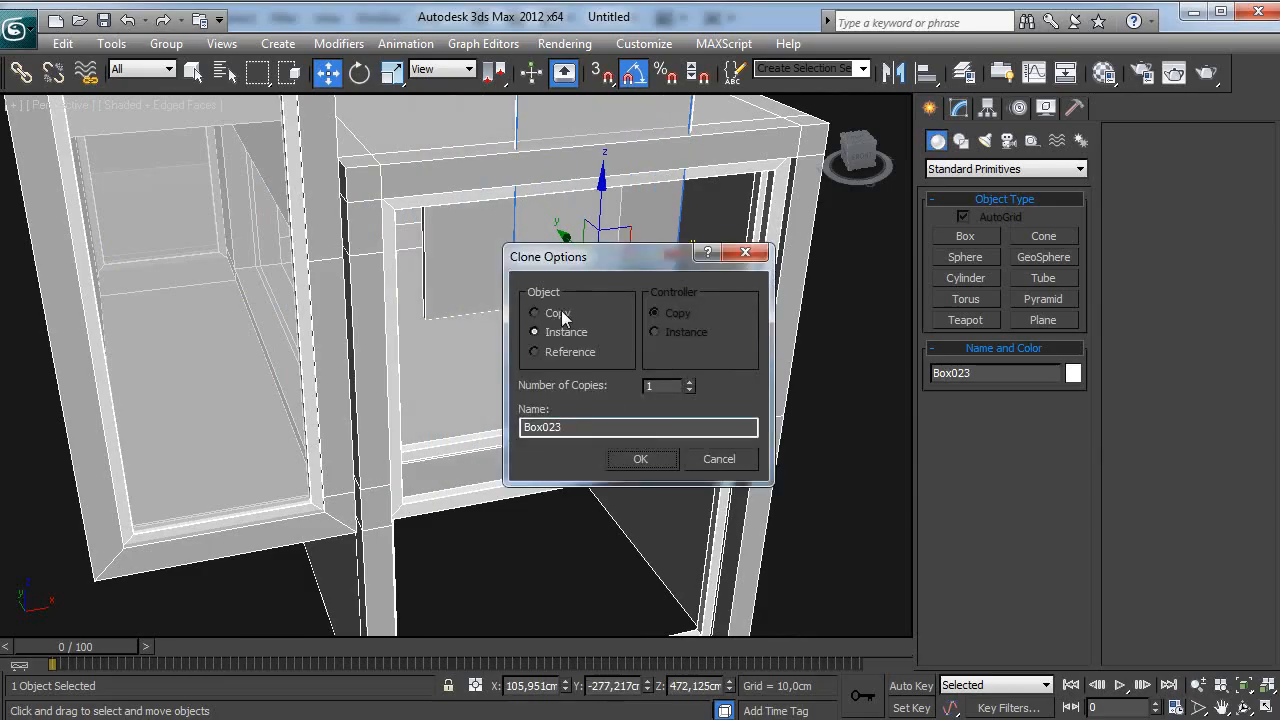
click(660, 461)
Step: Move the copied pane about 25 cm back into the window opening and convert it to an editable poly
drag(576, 252, 553, 232)
alt+middle_drag(550, 298, 546, 403)
click(959, 108)
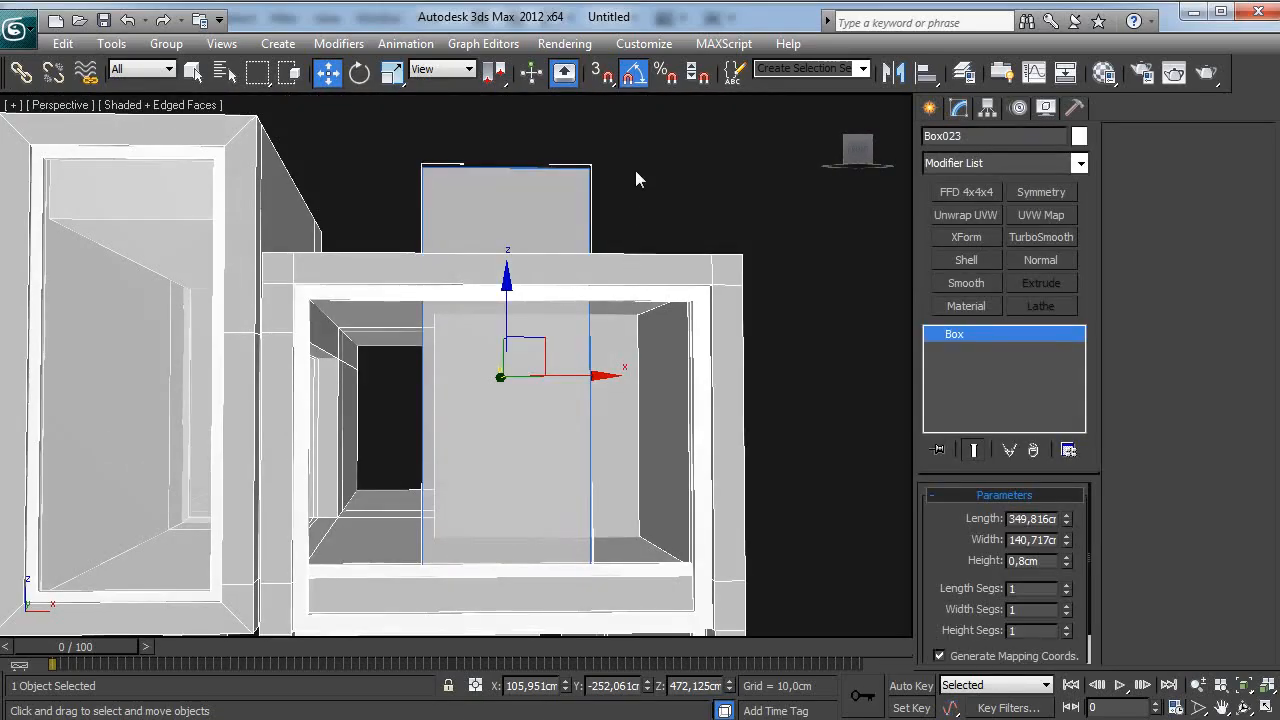
right_click(571, 223)
click(647, 236)
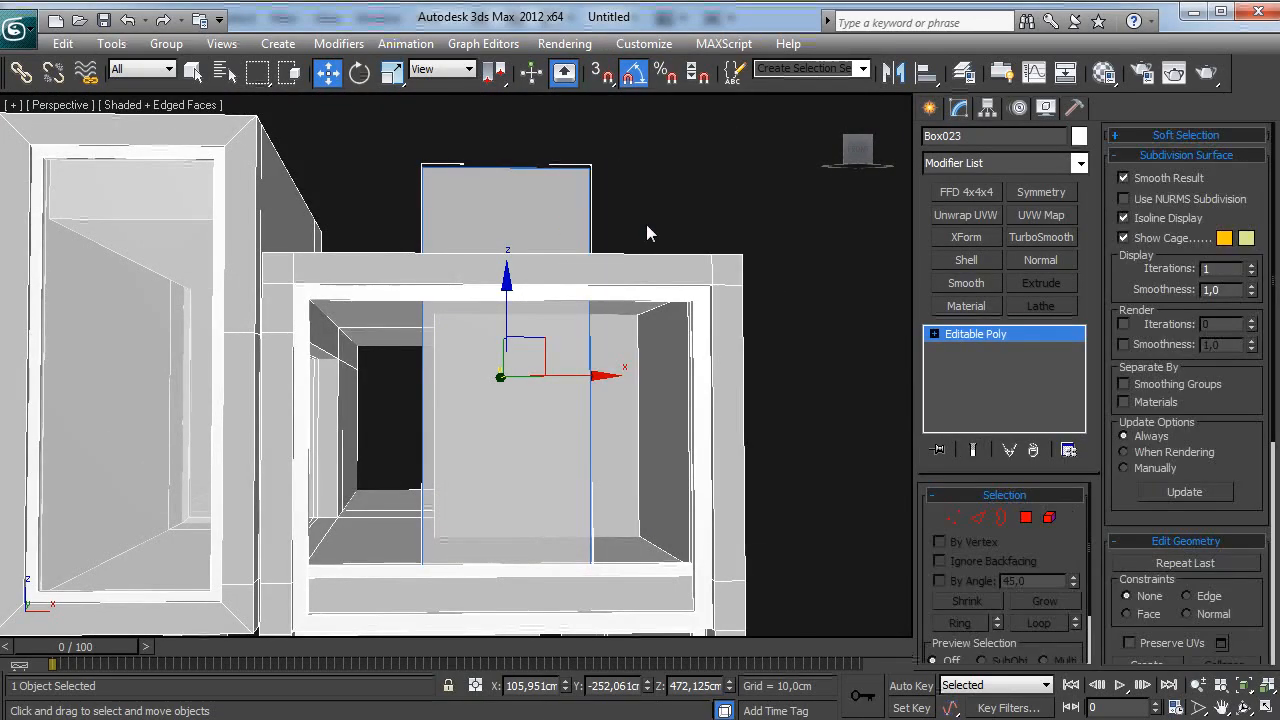
Step: Lower the pane's top vertices to the top of the window frame
key(1)
drag(637, 203, 402, 136)
drag(505, 104, 484, 216)
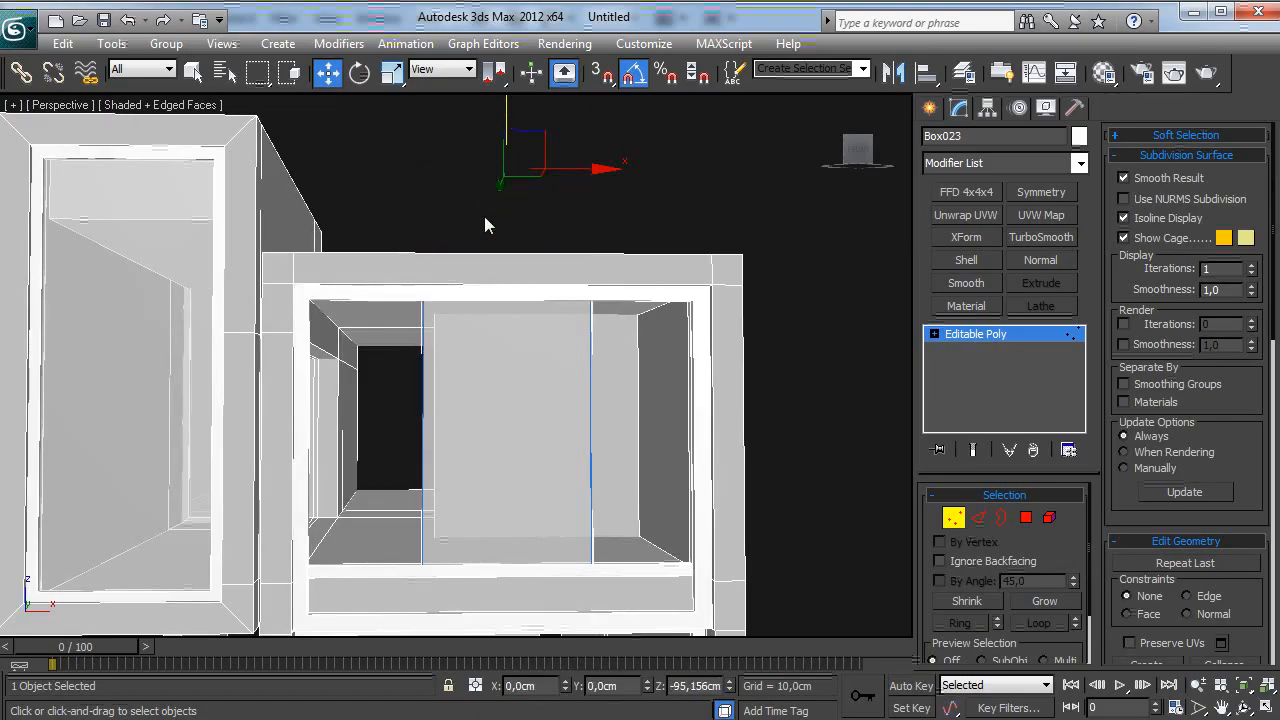
Step: Move the pane's left and right side vertices outward to meet the sides of the window frame
drag(331, 273, 430, 692)
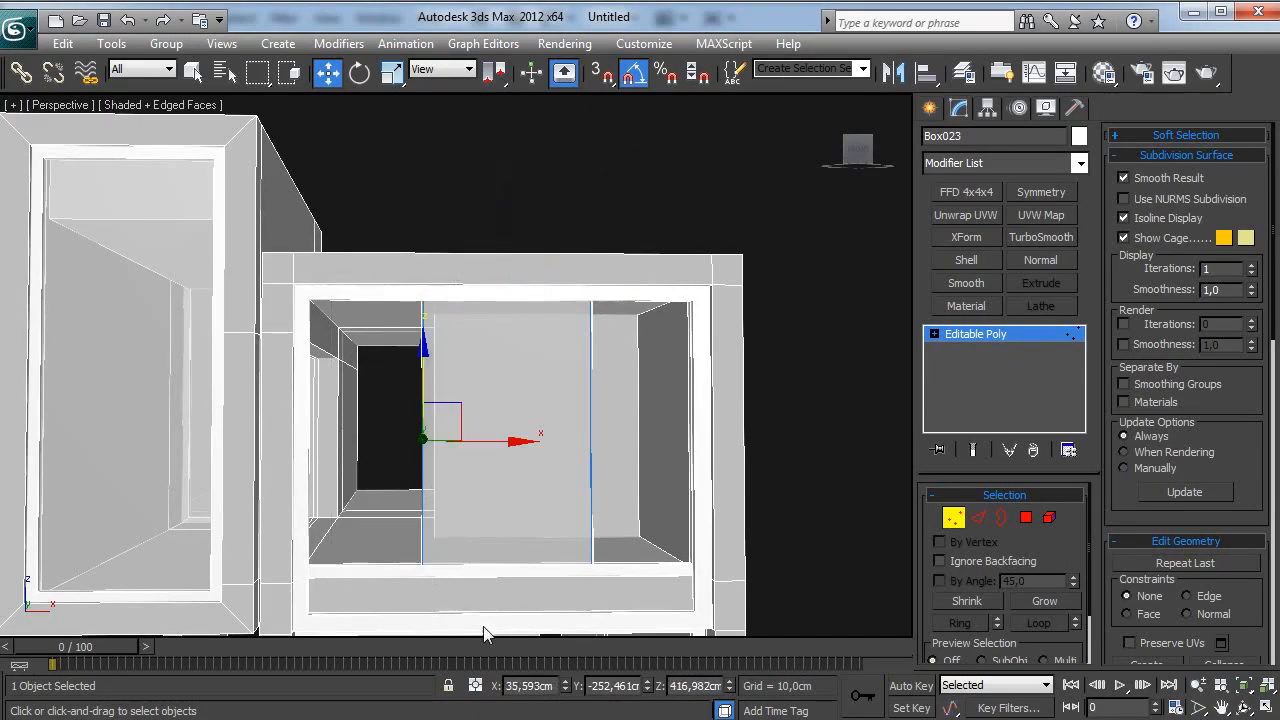
drag(486, 447, 372, 513)
drag(449, 232, 712, 660)
drag(652, 444, 752, 539)
alt+middle_drag(589, 432, 660, 345)
scroll(596, 344, up, 3)
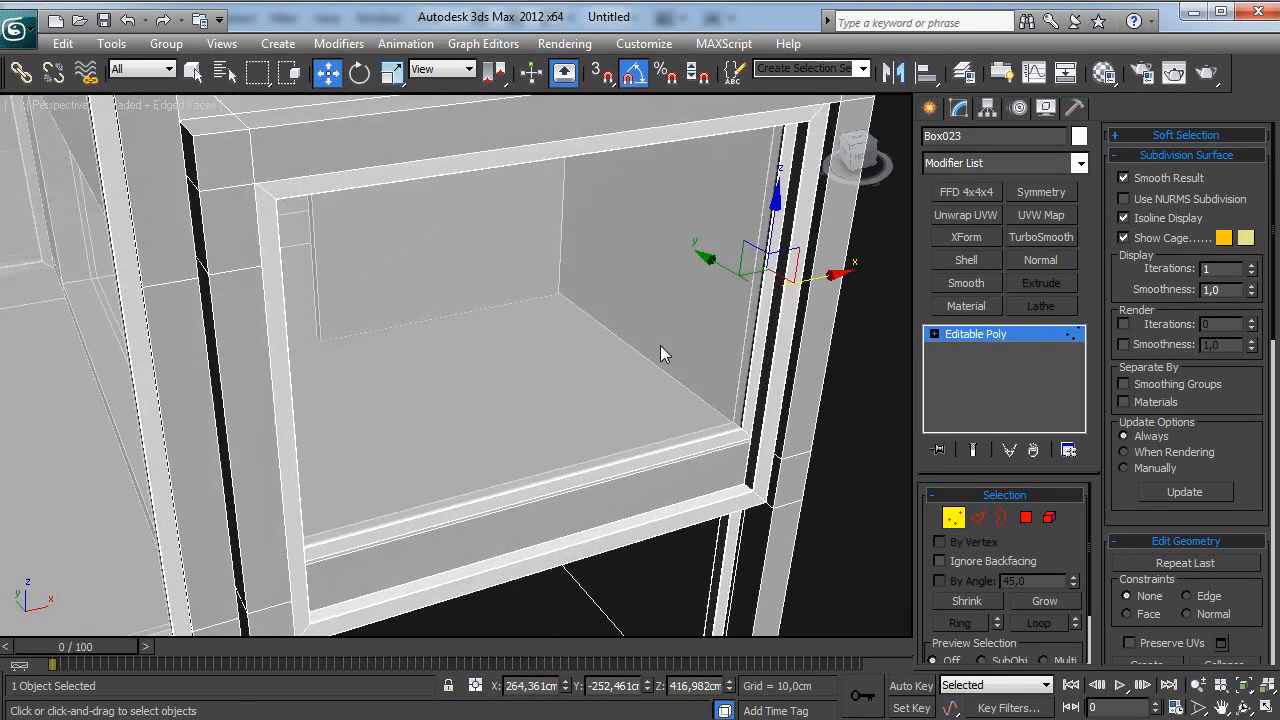
click(994, 335)
Step: Inspect the fitted pane and the ground-floor opening below it from several angles
click(834, 430)
scroll(443, 406, down, 5)
alt+middle_drag(443, 406, 478, 392)
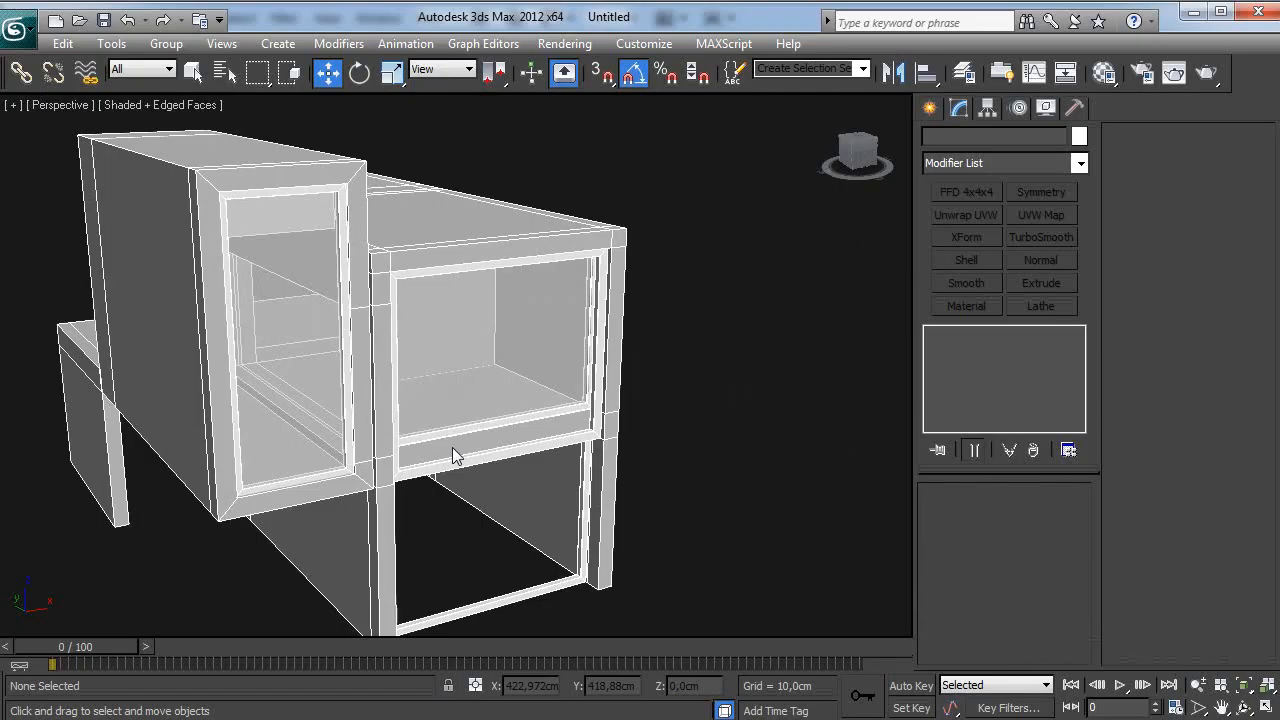
scroll(450, 420, up, 4)
click(457, 263)
scroll(553, 400, up, 3)
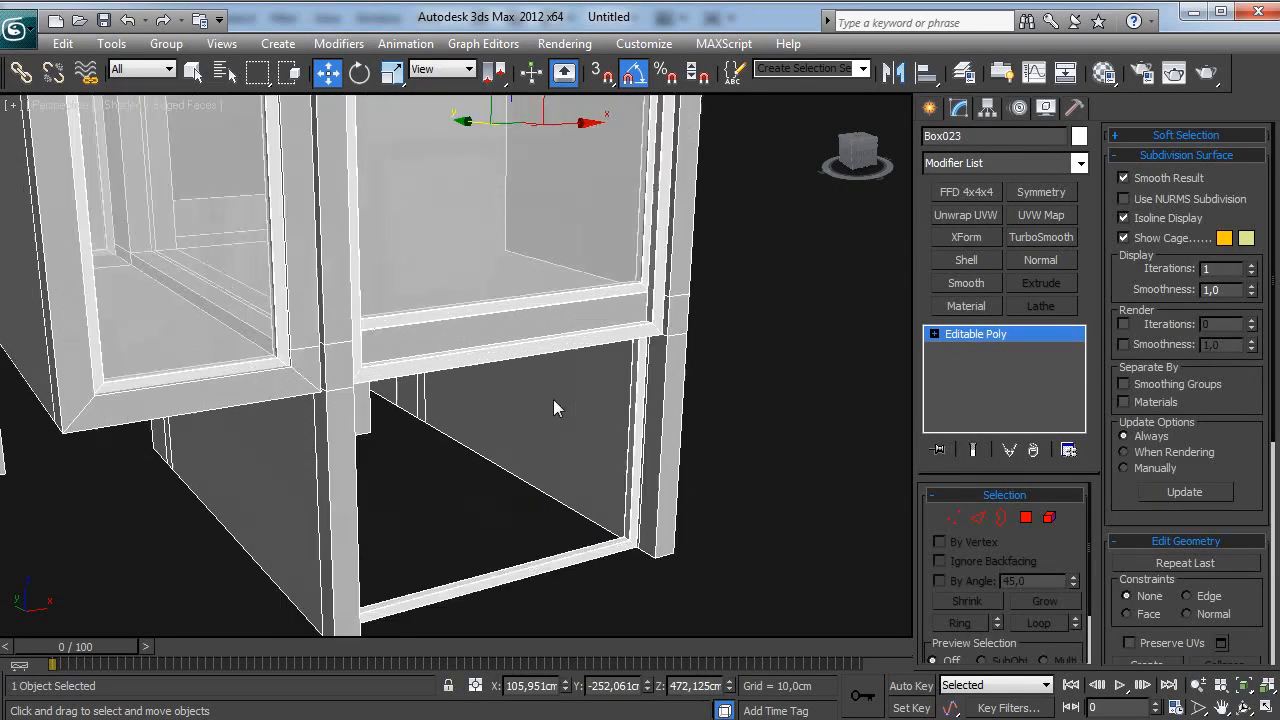
alt+middle_drag(604, 416, 575, 406)
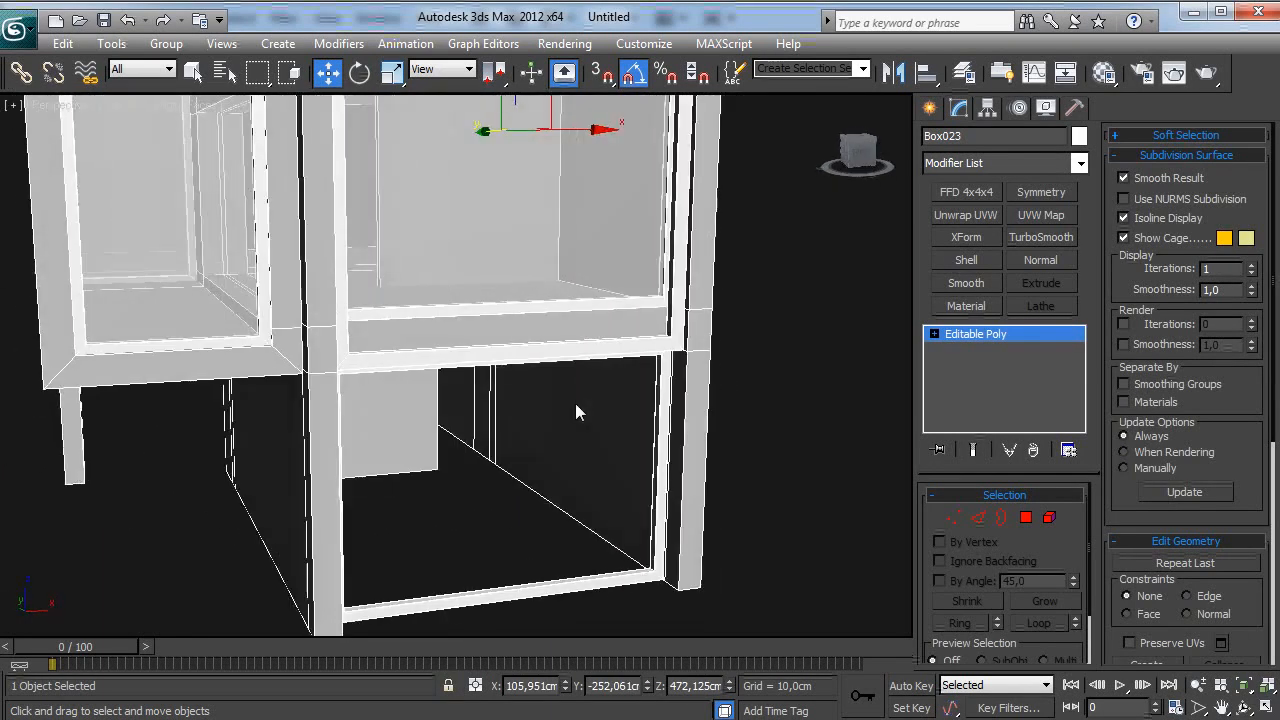
middle_drag(566, 492, 573, 396)
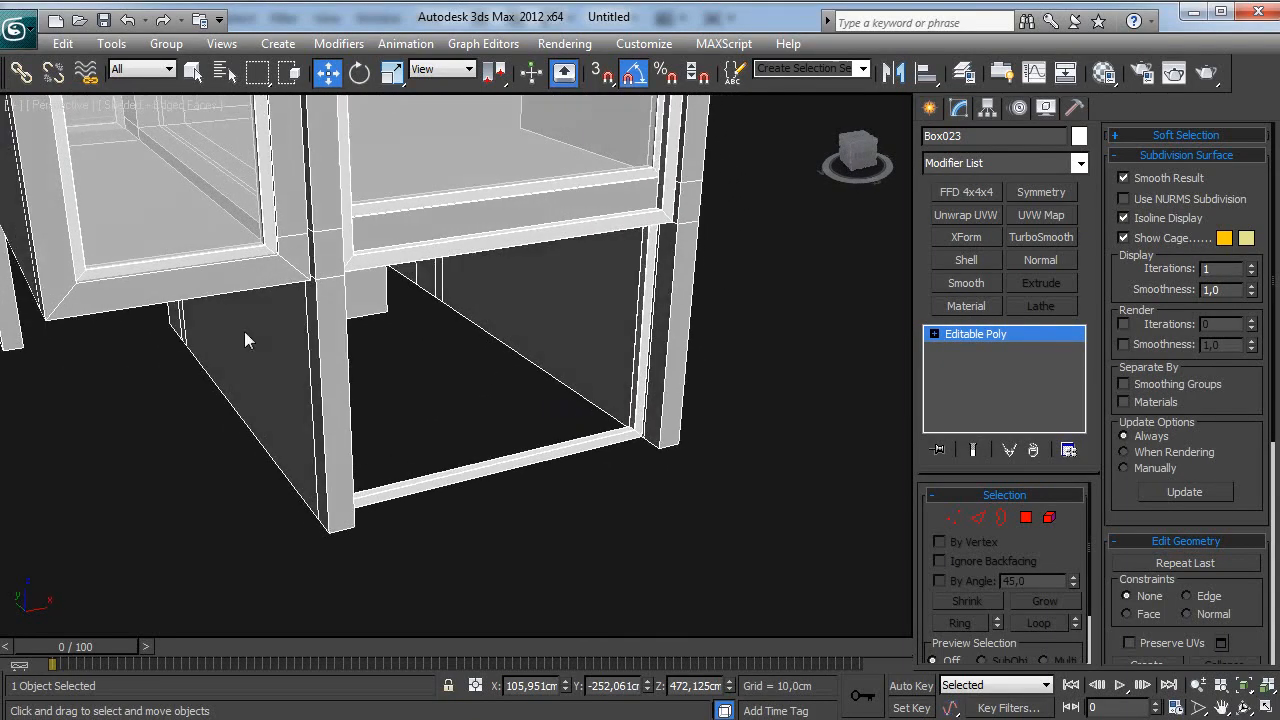
middle_drag(143, 312, 271, 413)
scroll(271, 413, down, 2)
click(266, 468)
alt+middle_drag(242, 338, 641, 358)
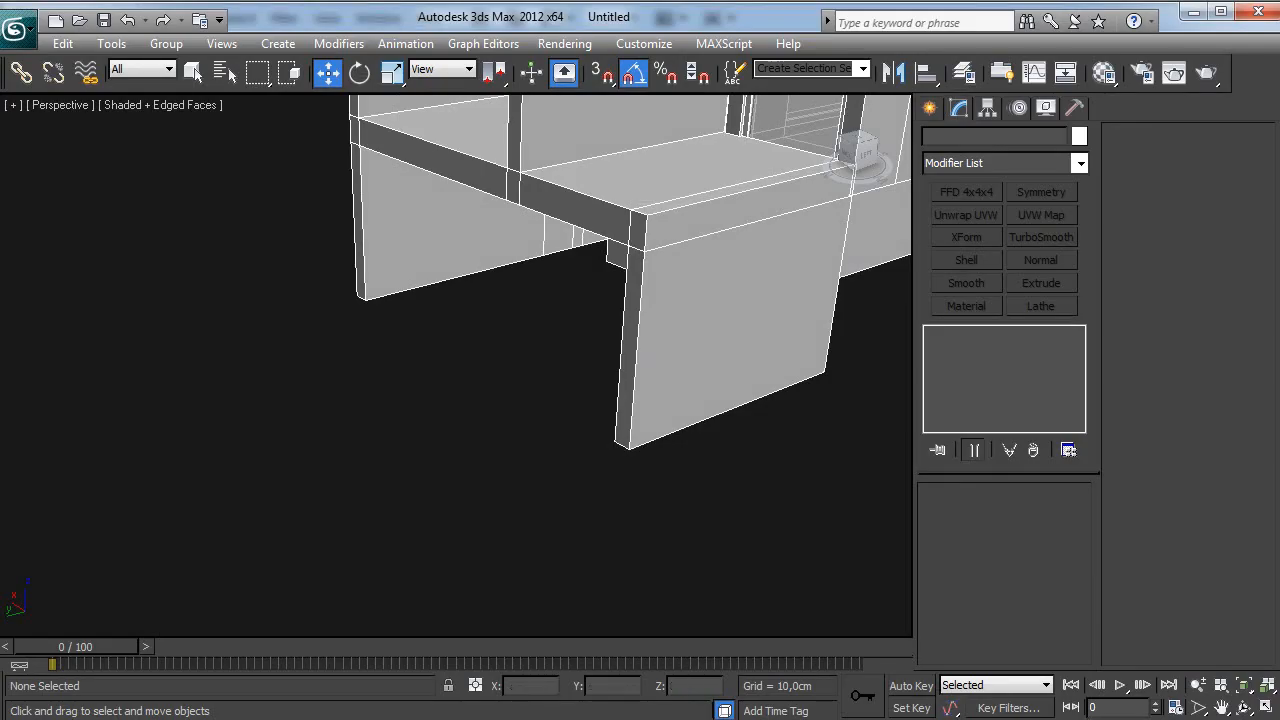
Step: Exit isolation and bring the whole house with its ground slab back into the scene
click(683, 594)
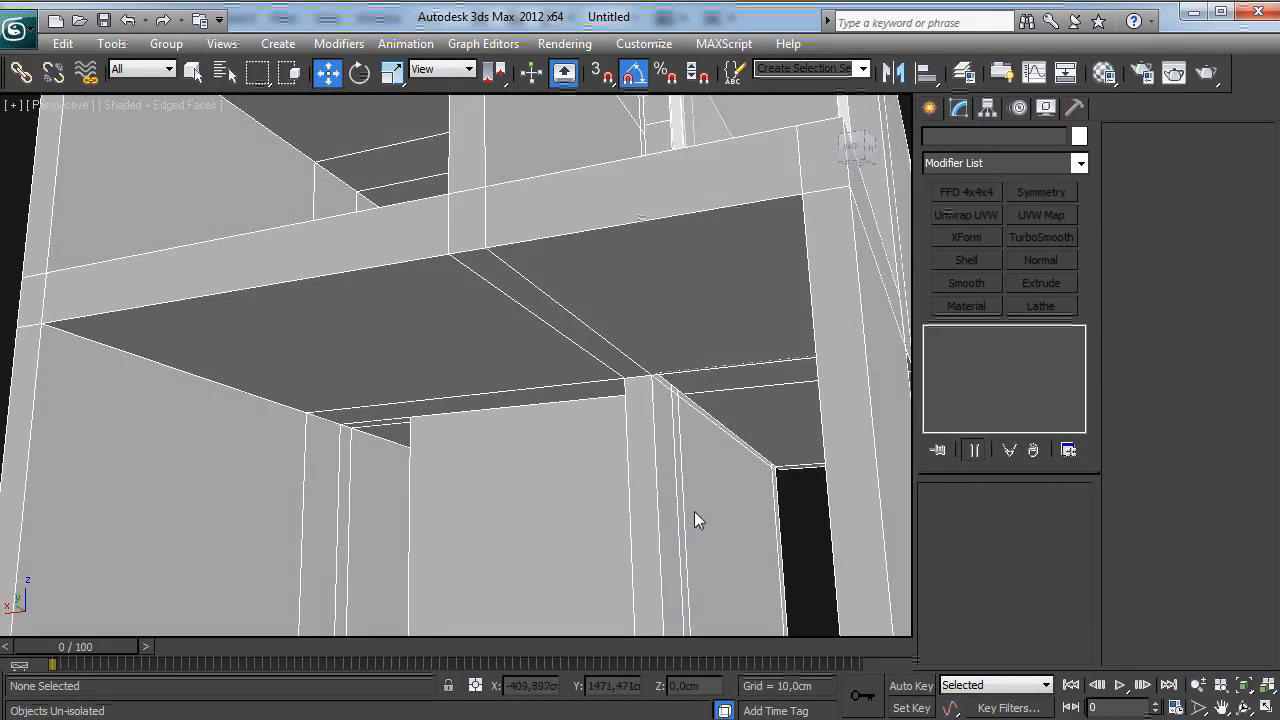
alt+middle_drag(694, 481, 495, 497)
key(z)
middle_drag(590, 572, 430, 518)
scroll(569, 462, up, 3)
scroll(520, 473, down, 3)
alt+middle_drag(612, 348, 887, 152)
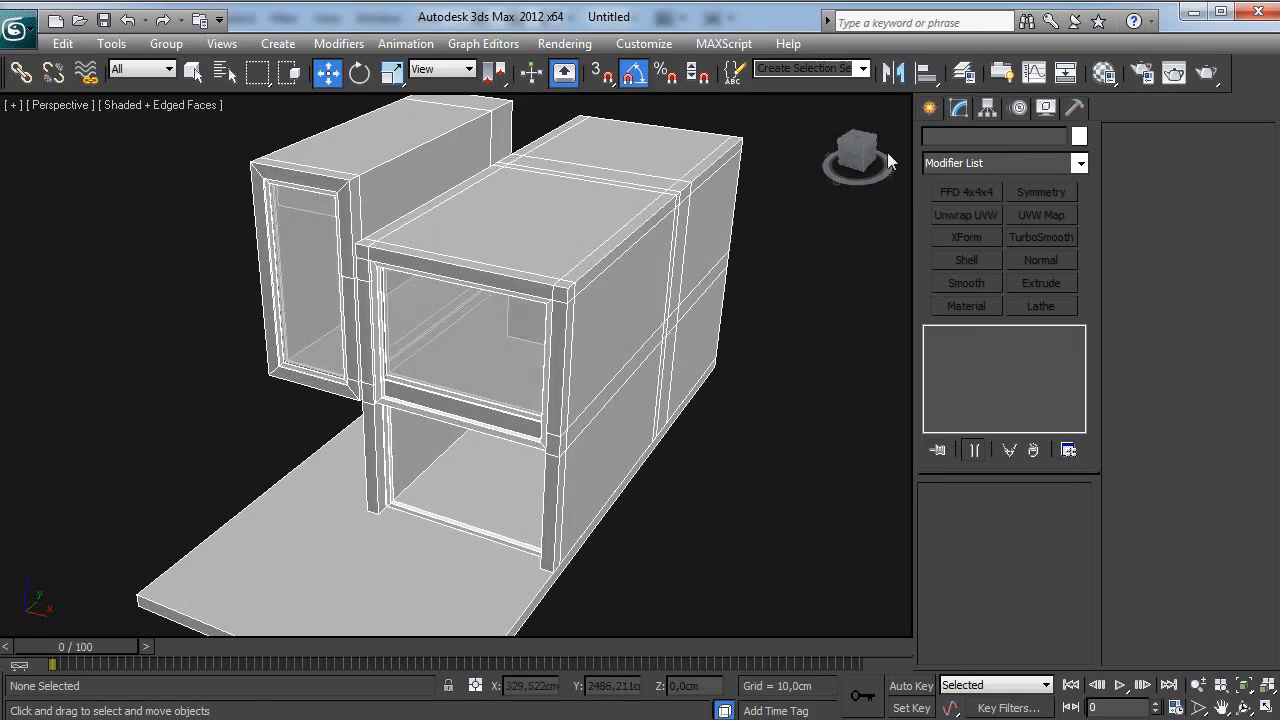
Step: Draw a box about 181 cm long, 315 cm wide and 43 cm high on the ground beside the long side wall
click(929, 108)
middle_drag(688, 474, 641, 366)
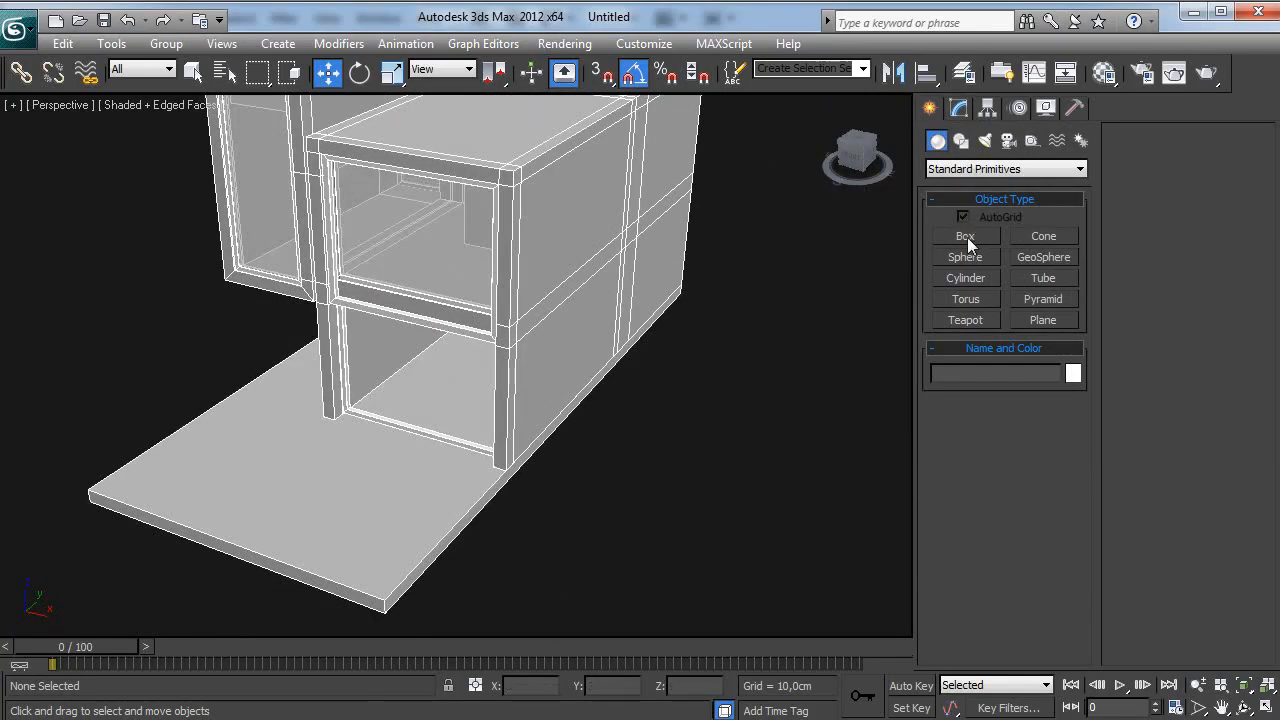
click(965, 236)
alt+middle_drag(660, 360, 630, 471)
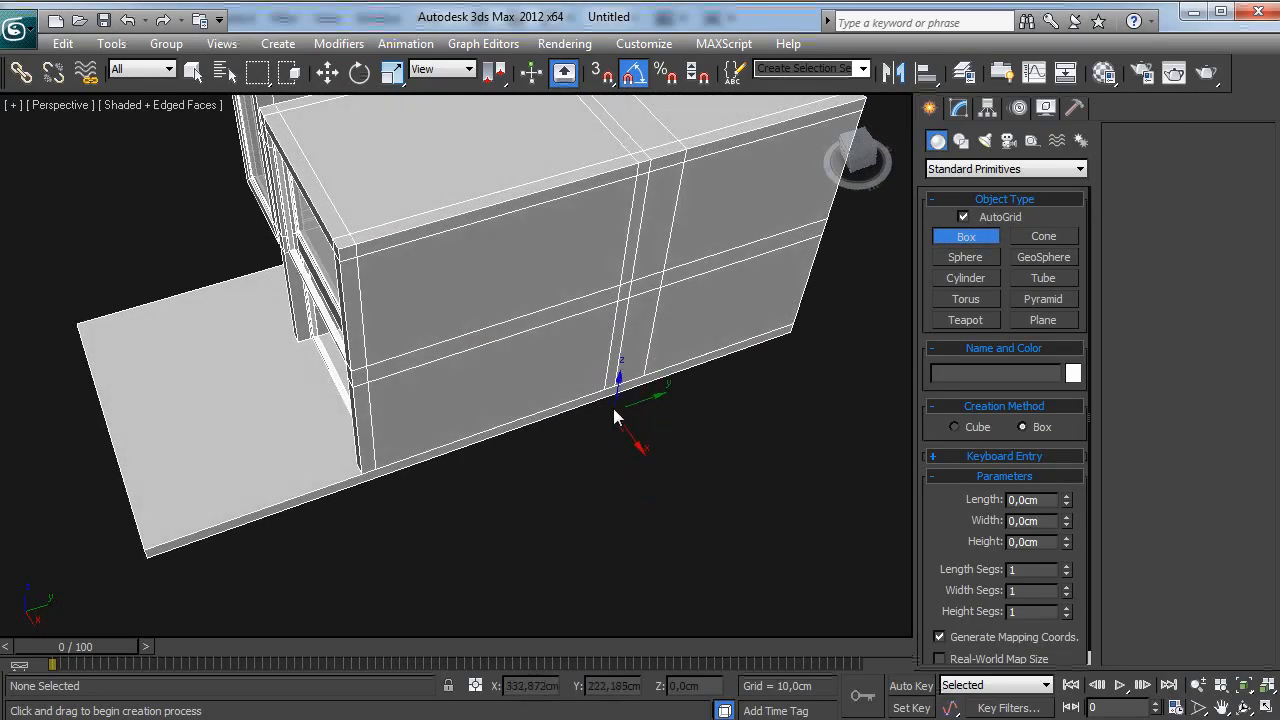
drag(612, 504, 595, 574)
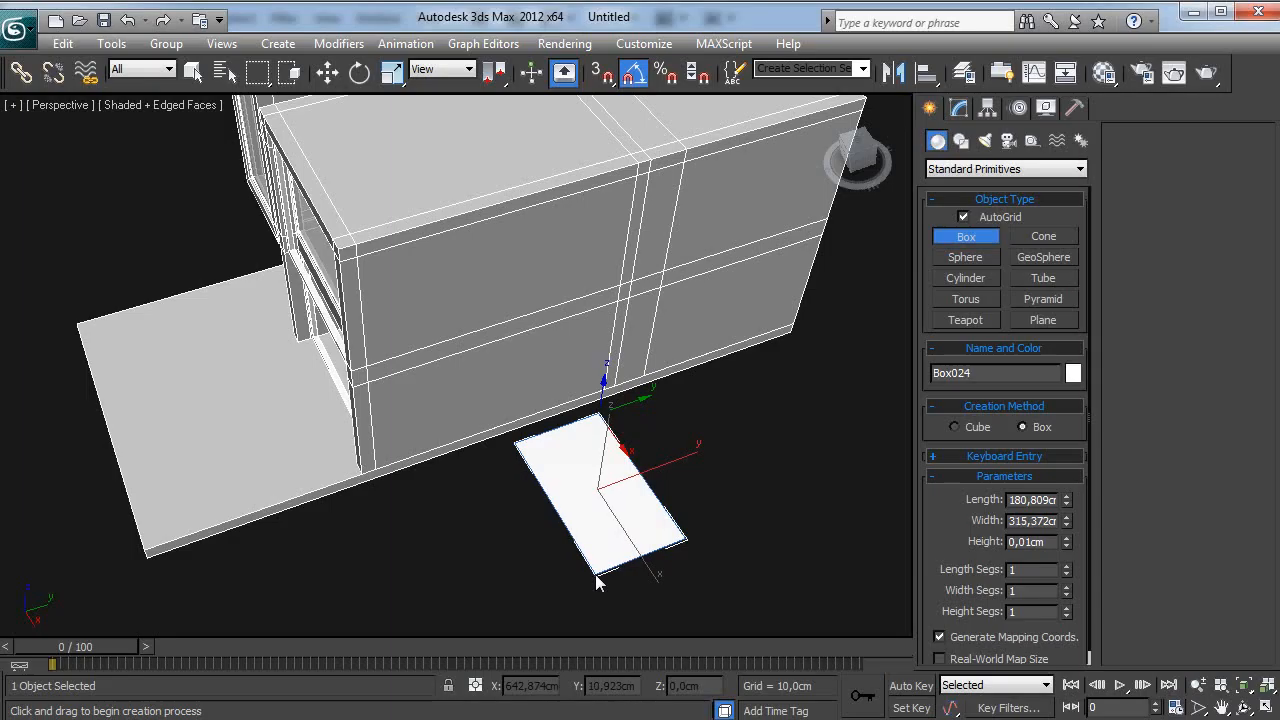
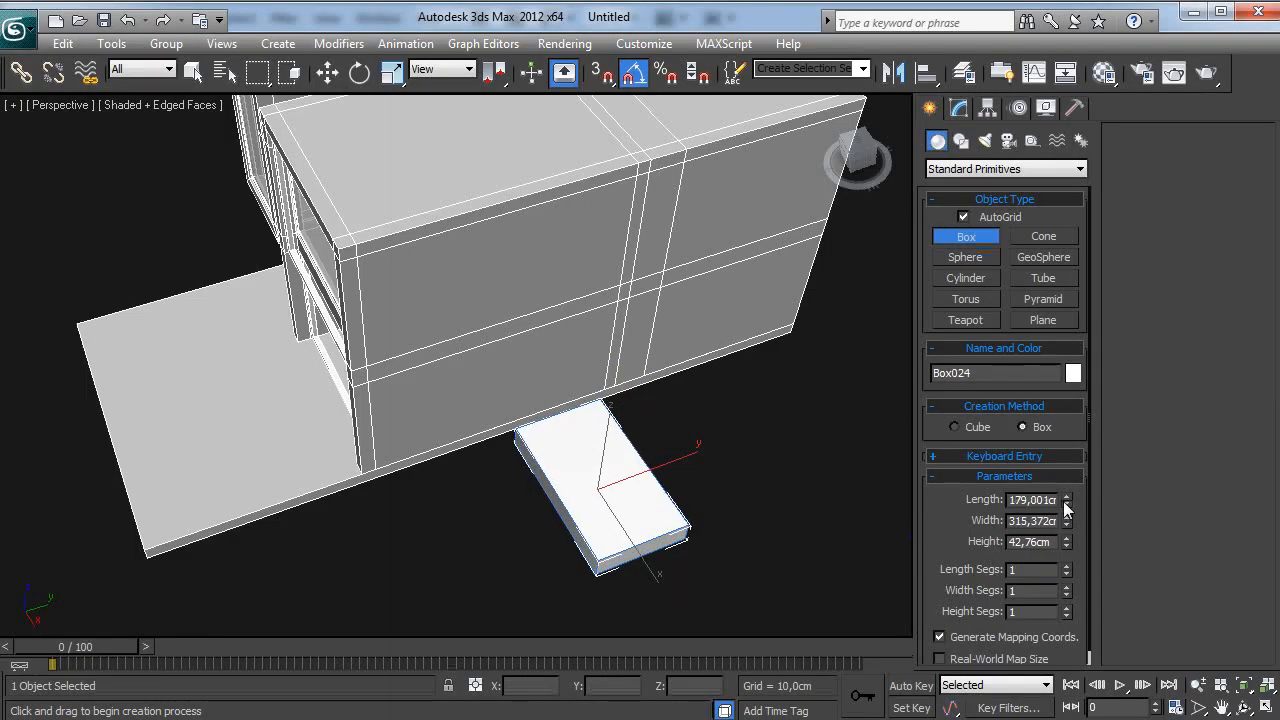
Step: Set the new box's length to 200 cm and its height to 25 cm
drag(1065, 503, 1068, 486)
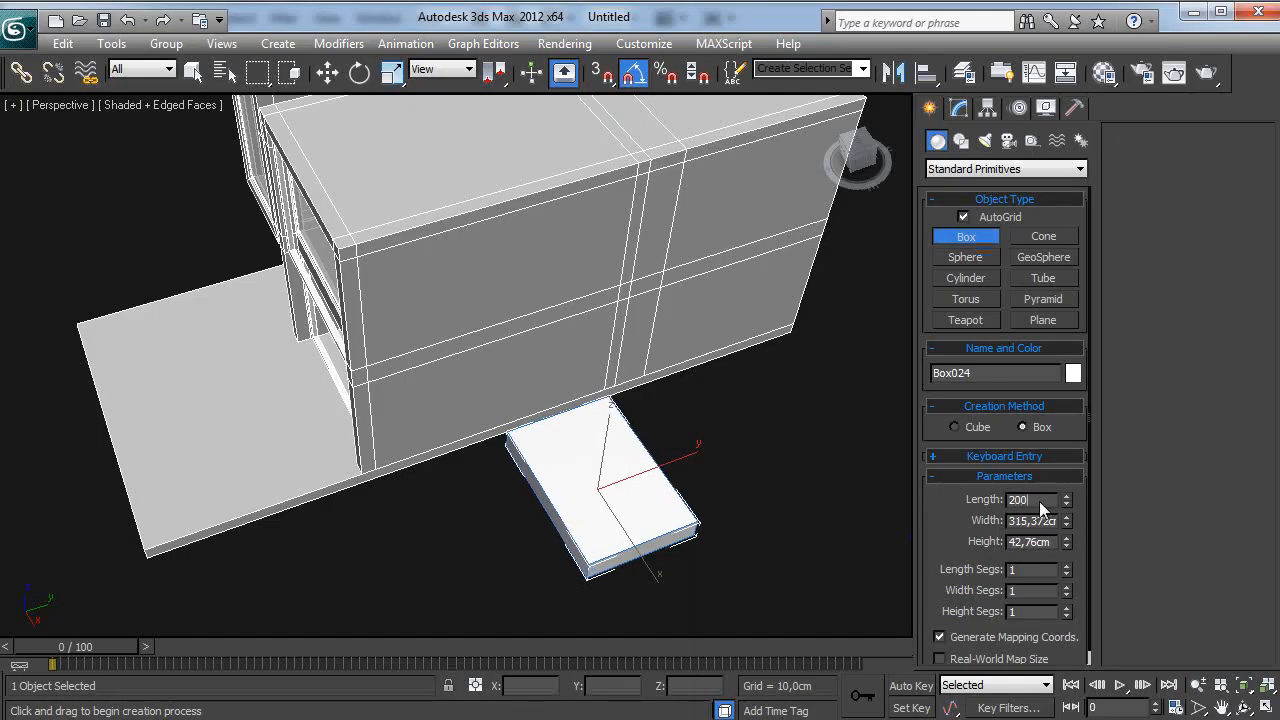
key(Return)
alt+middle_drag(657, 486, 737, 389)
scroll(703, 437, up, 2)
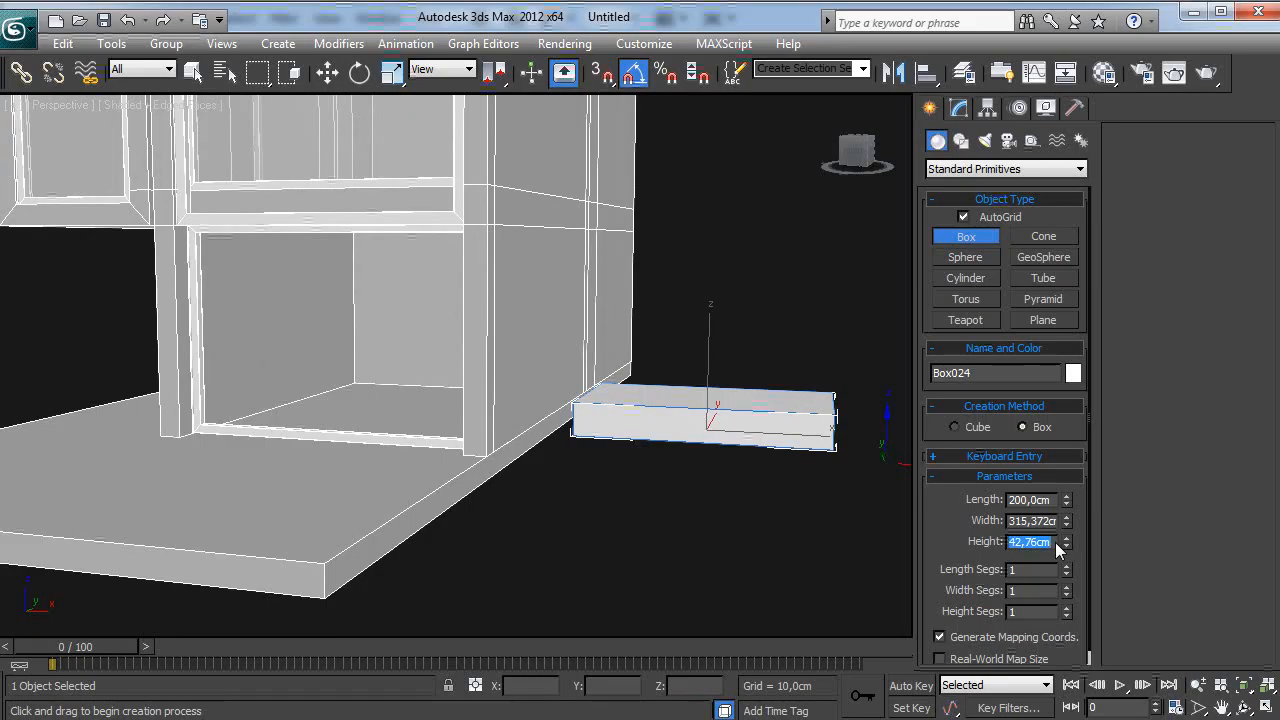
text(25)
key(Return)
Step: Move the box about 26 cm along X towards the house's side wall
key(w)
drag(768, 444, 757, 445)
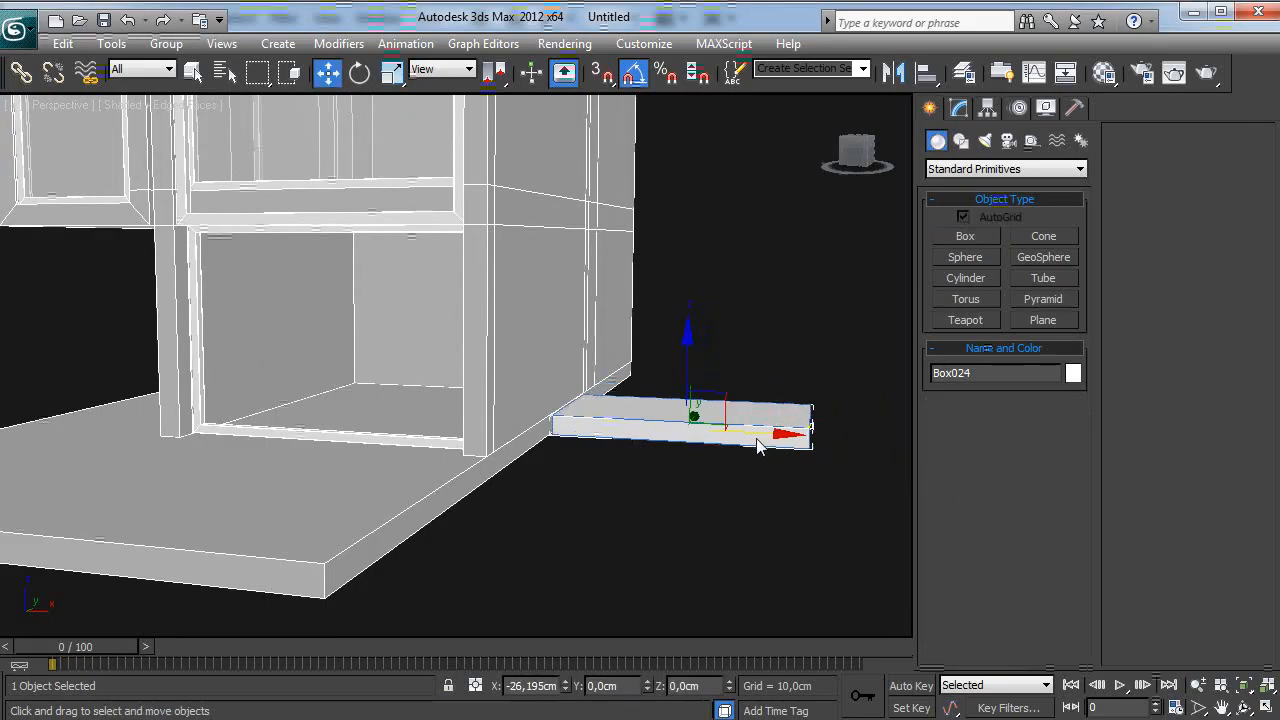
alt+middle_drag(754, 447, 588, 470)
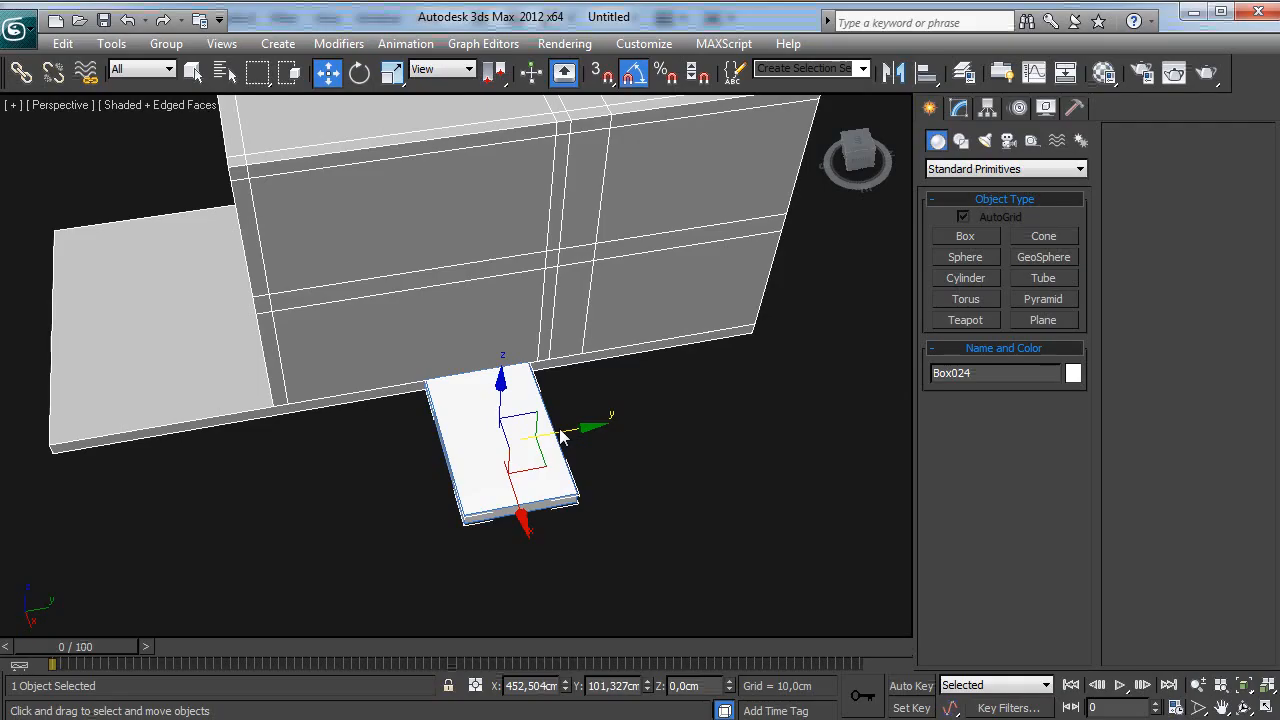
Step: Move the box about 21 cm in the negative Y direction along the house's side wall
drag(563, 435, 543, 440)
alt+middle_drag(497, 465, 541, 459)
drag(598, 448, 609, 444)
alt+middle_drag(483, 489, 586, 455)
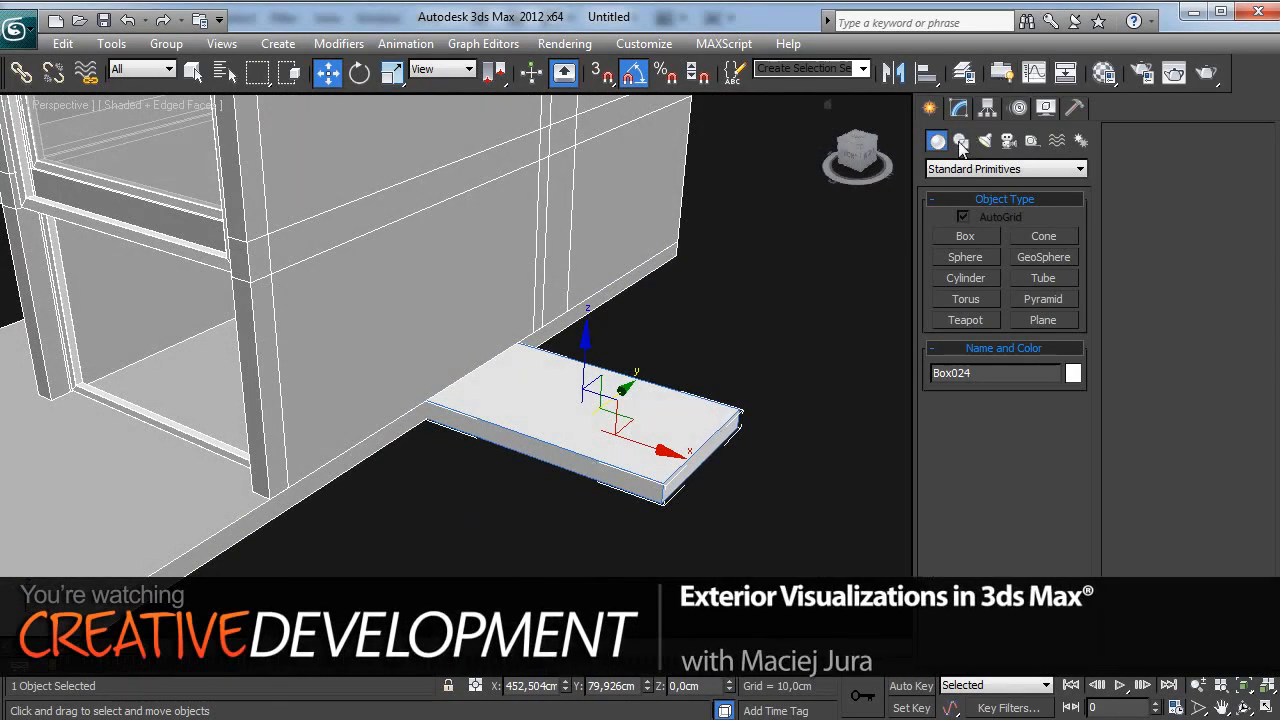
Step: Set the box's width to 350 cm and shift it about 17 cm along X, away from the house
click(959, 108)
alt+middle_drag(612, 305, 705, 380)
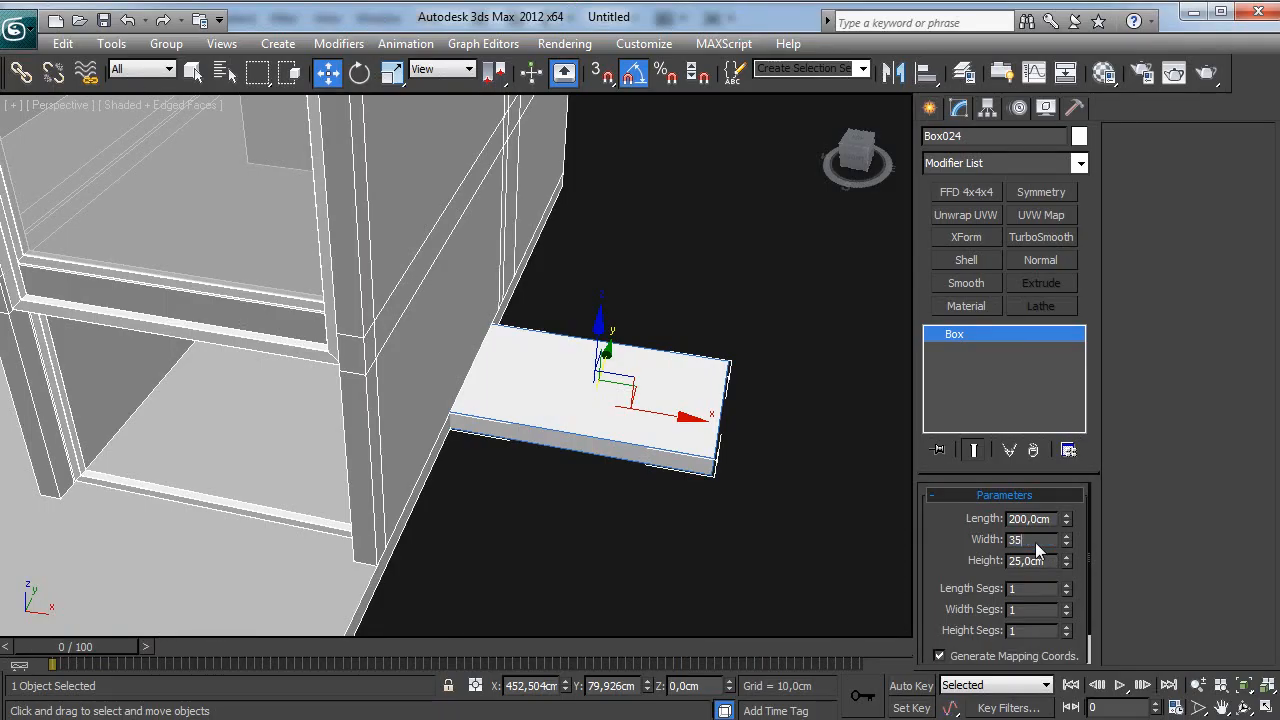
text(0)
key(Return)
mouse_move(688, 428)
mouse_down()
mouse_move(731, 440)
mouse_move(697, 440)
mouse_up()
Step: Convert the box to an Editable Poly and select the ring of edges running across its width
right_click(697, 440)
mouse_move(733, 473)
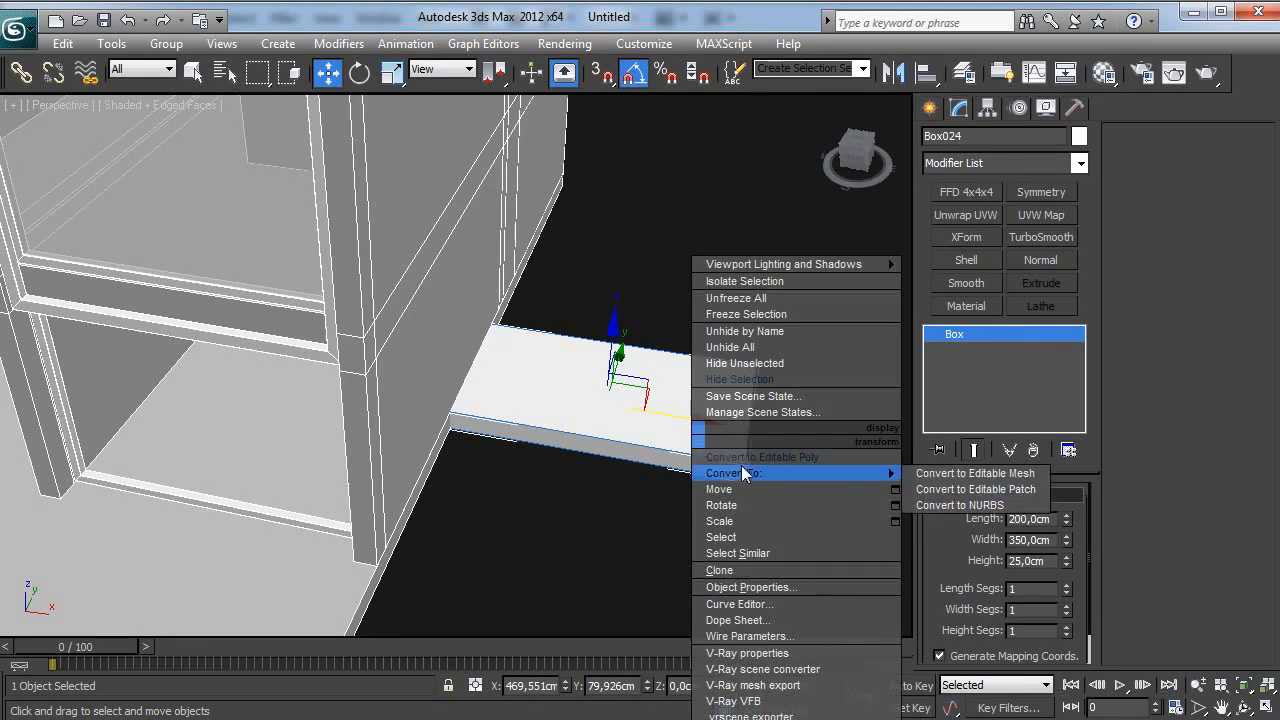
click(960, 505)
scroll(751, 443, up, 4)
click(977, 517)
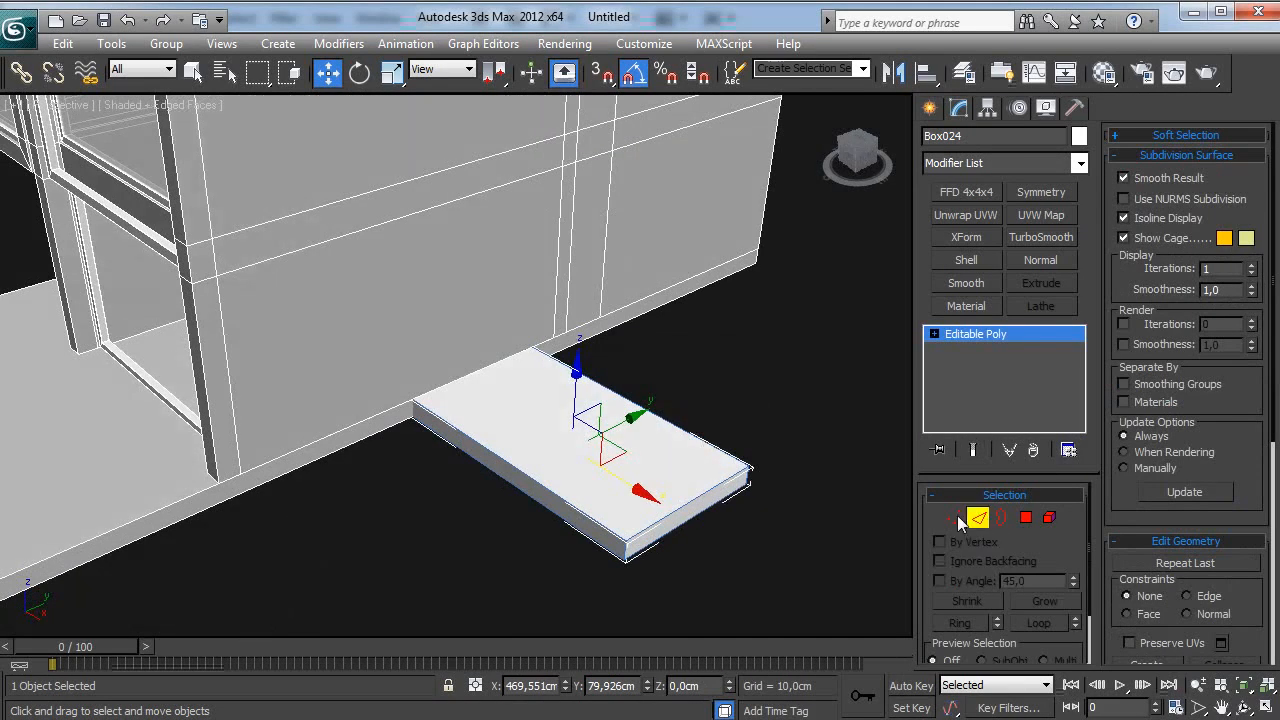
click(715, 503)
scroll(1070, 541, down, 2)
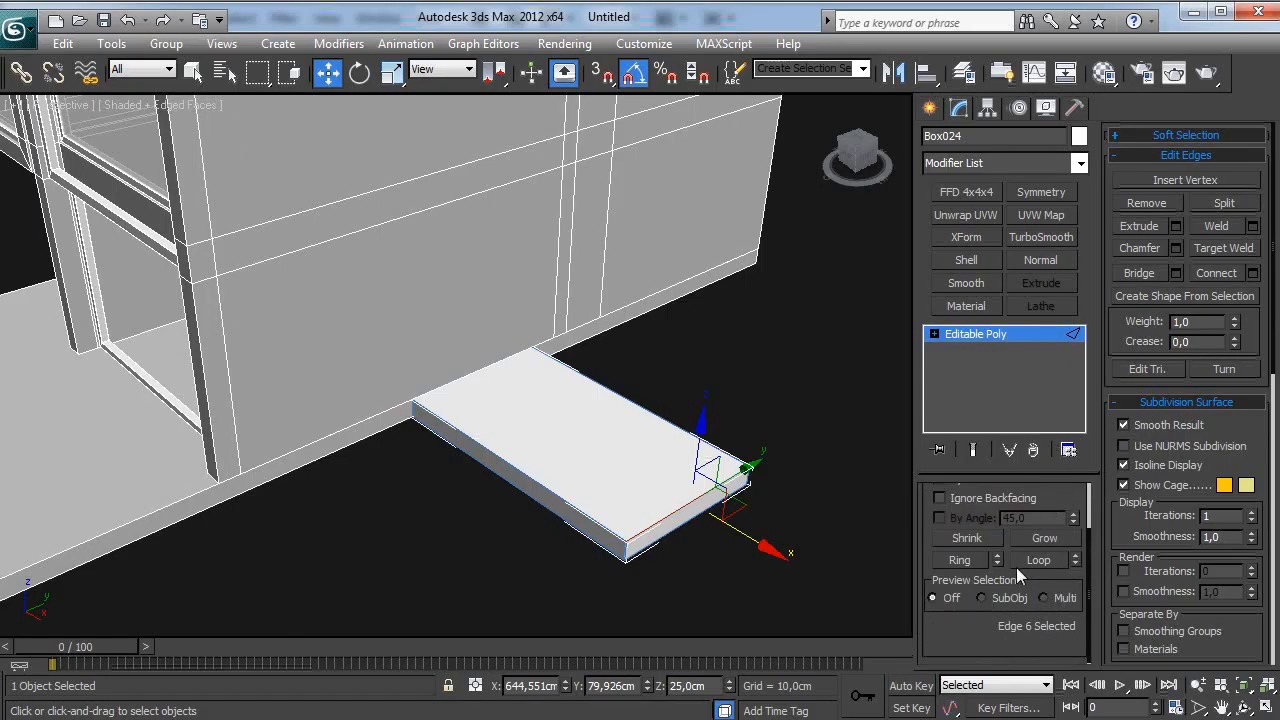
click(962, 561)
Step: Connect the selected edges with 2 segments, pinching the new lines outward close to the platform's long sides
right_click(810, 518)
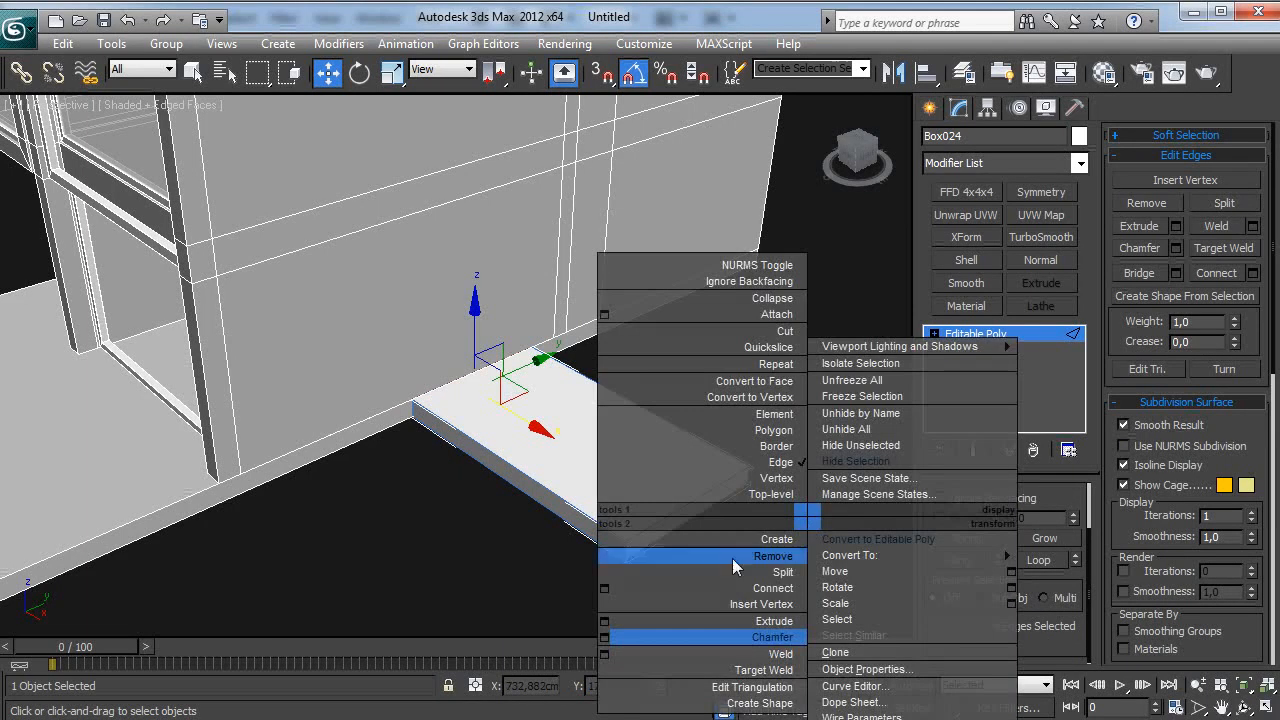
click(616, 593)
alt+middle_drag(659, 555, 594, 503)
click(476, 376)
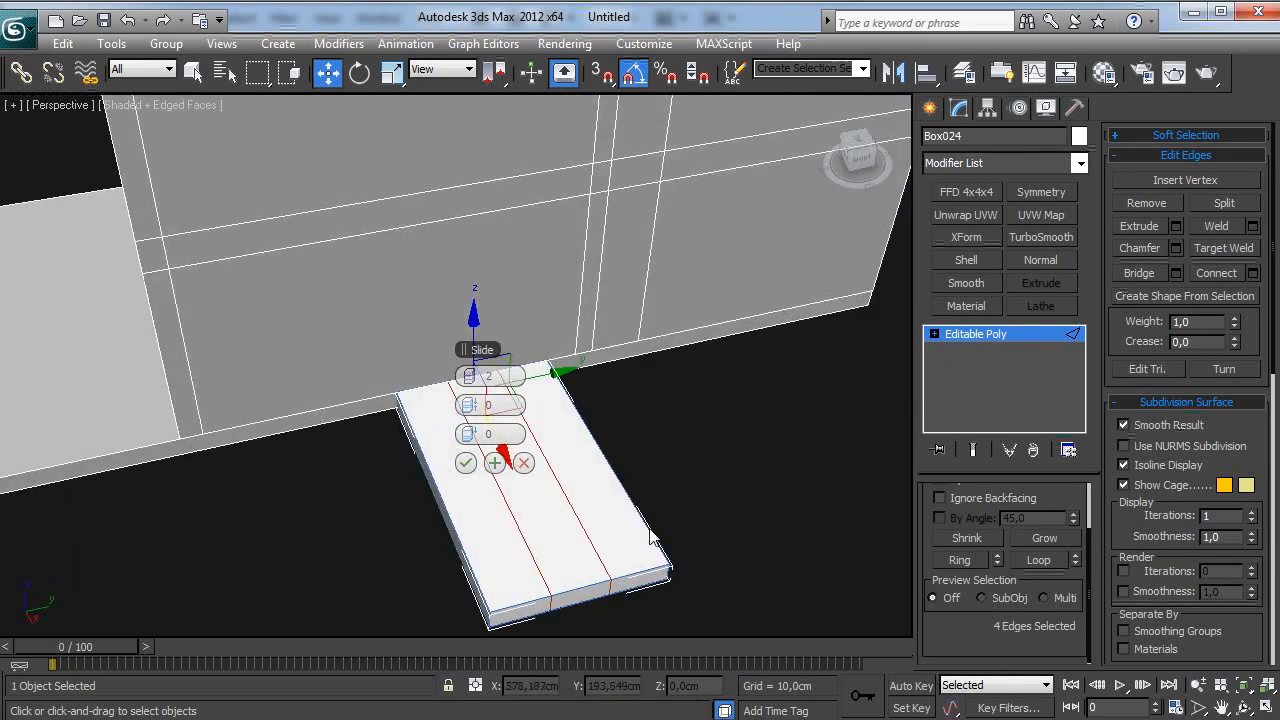
alt+middle_drag(478, 378, 492, 404)
drag(478, 412, 752, 404)
click(465, 463)
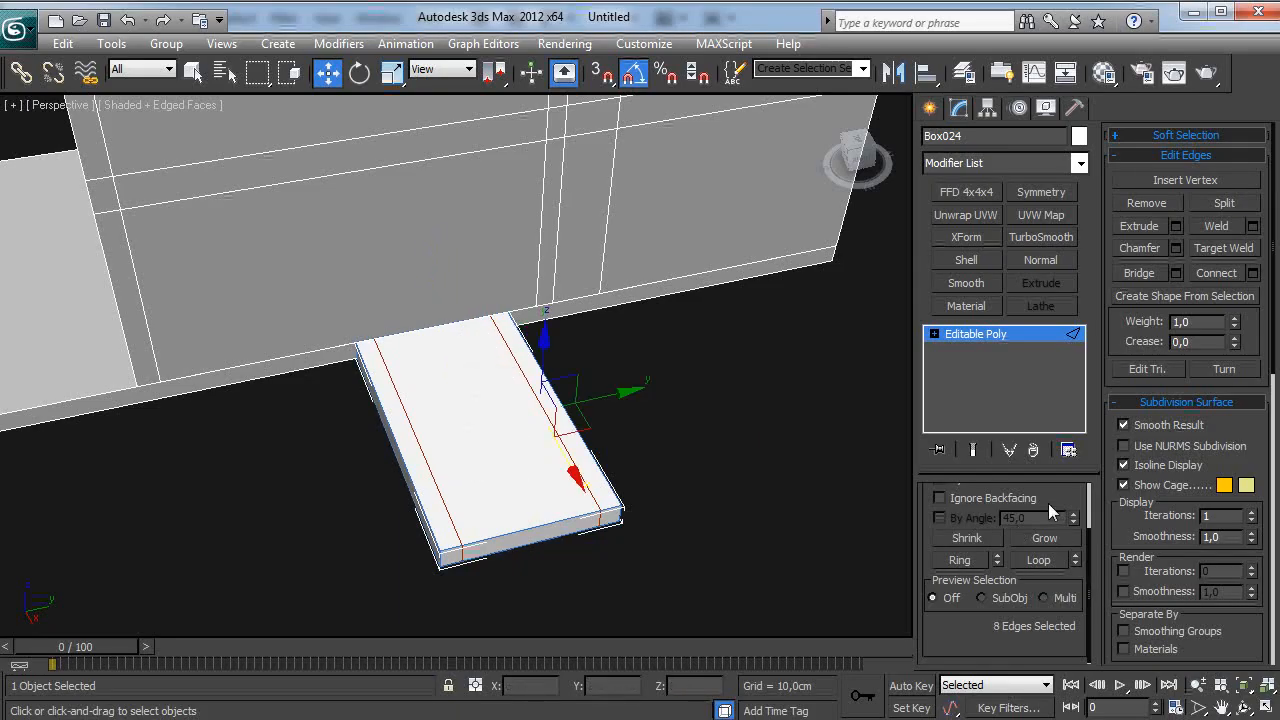
Step: Switch the platform to edge-level editing with its two new lengthwise edge loops selected
scroll(1048, 503, up, 2)
click(1025, 517)
alt+middle_drag(700, 500, 762, 484)
click(978, 517)
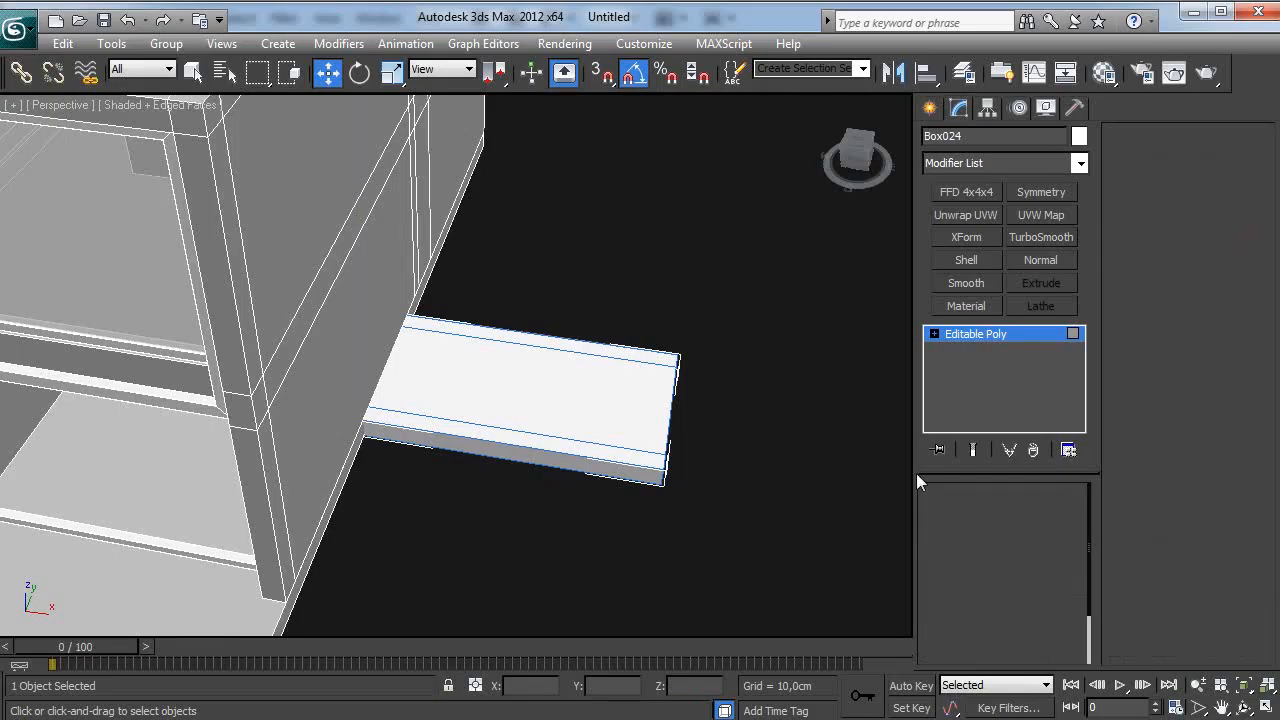
alt+middle_drag(595, 279, 581, 312)
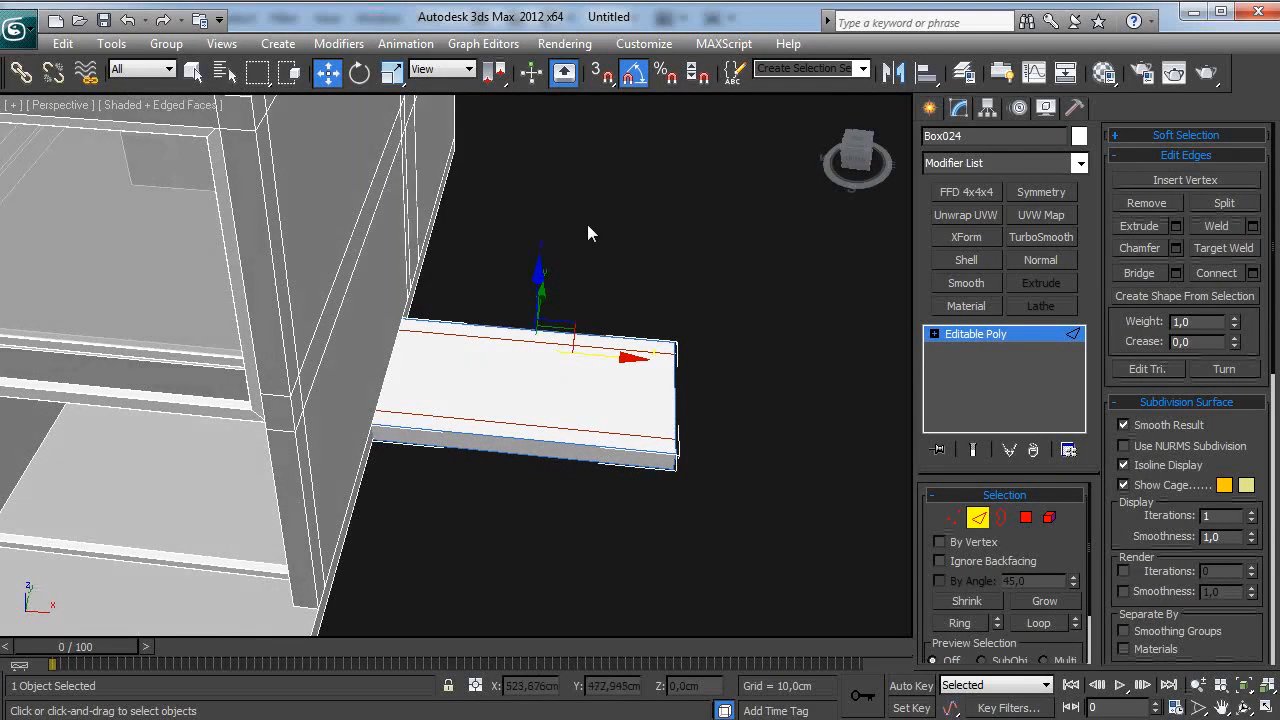
Step: Connect the selected lengthwise edges of the slab with 2 segments and a pinch of 86
right_click(628, 430)
click(439, 493)
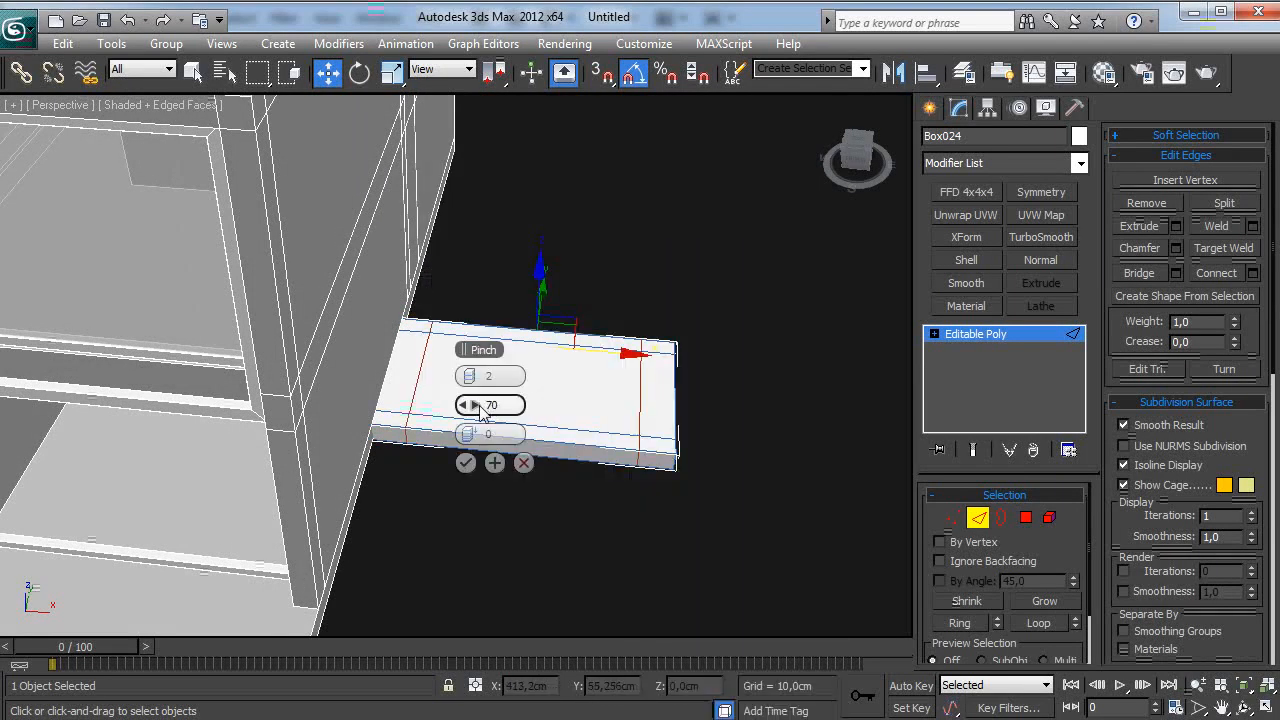
drag(486, 406, 547, 413)
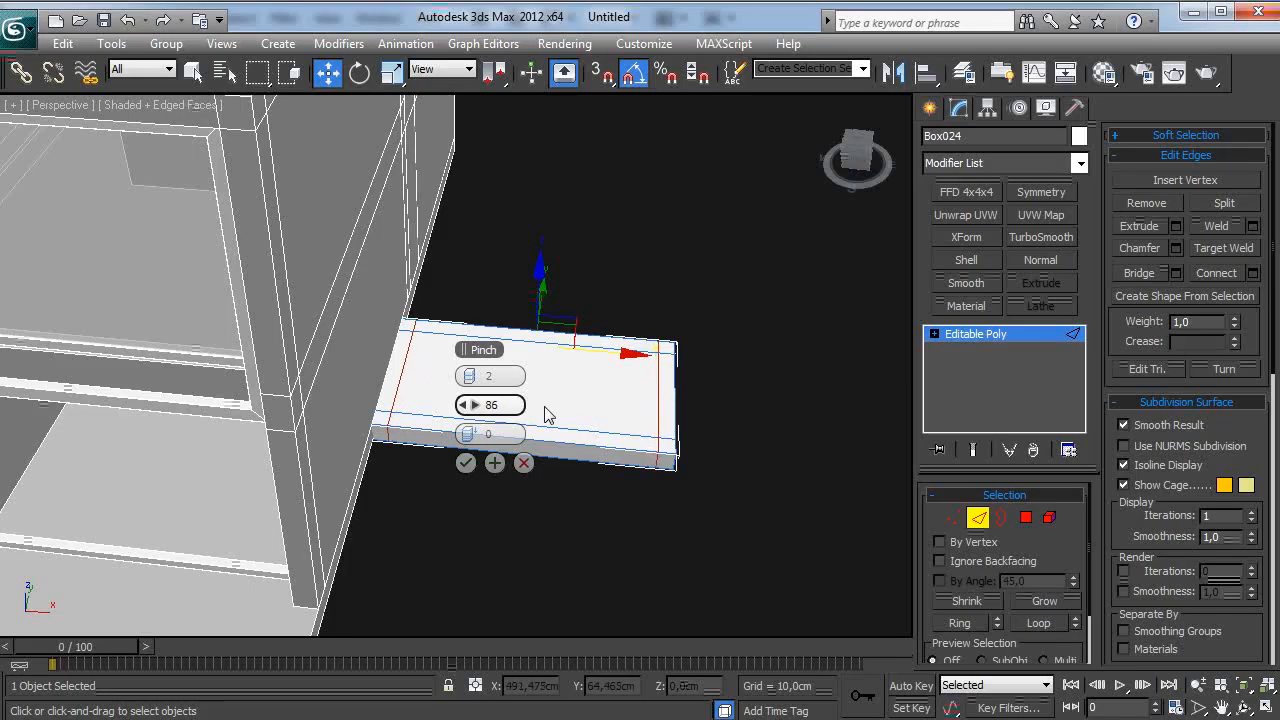
click(466, 463)
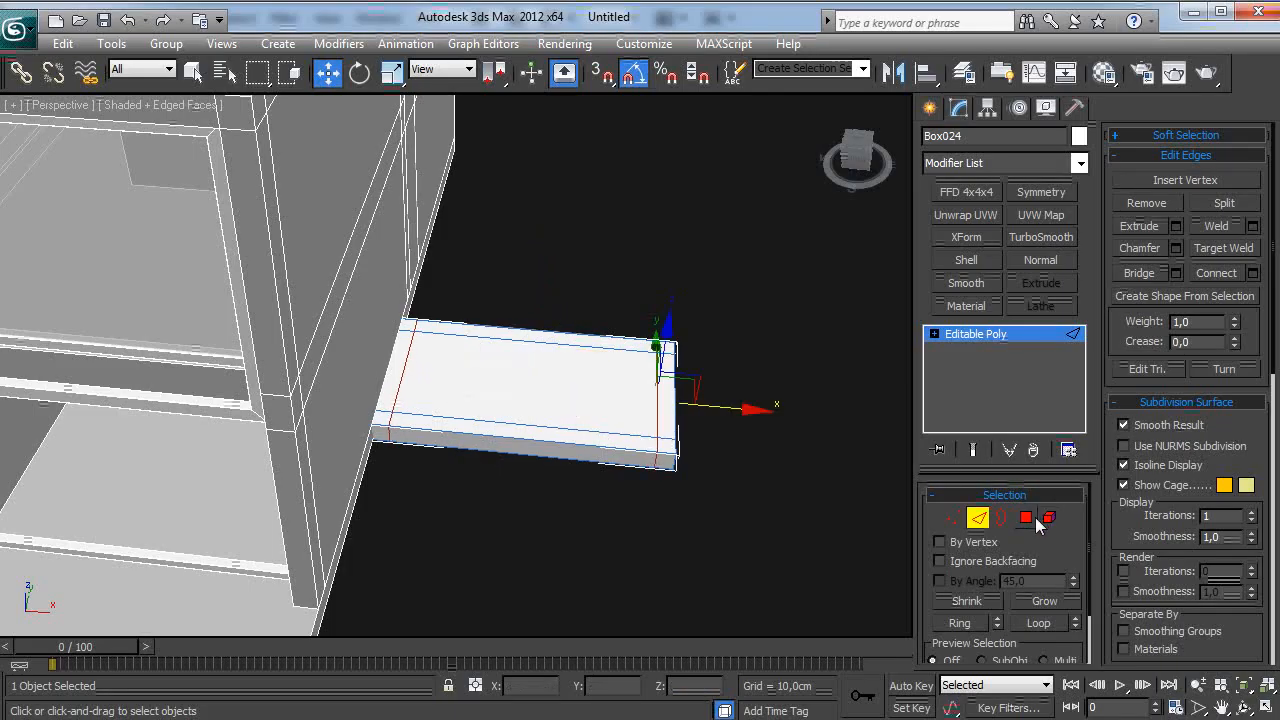
Step: Extrude the slab's two front corner polygons and its rear strip, including corners, upward by 240 cm
click(1026, 517)
click(381, 420)
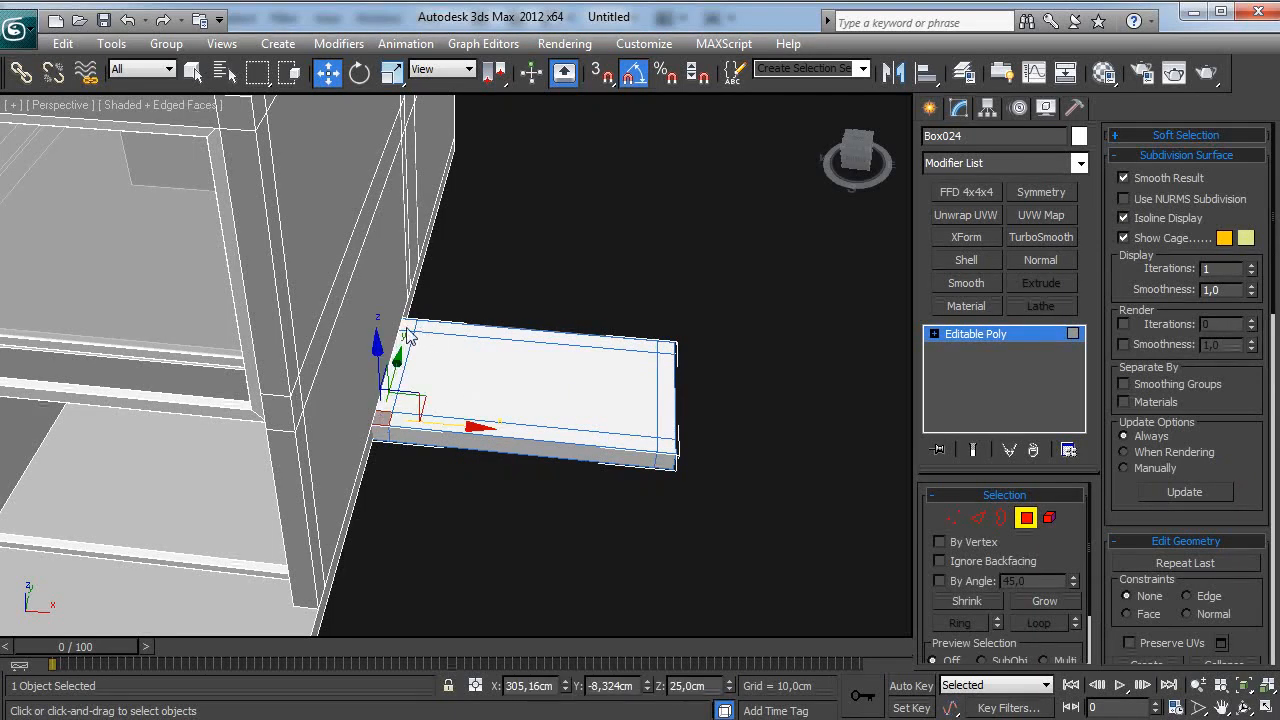
ctrl+click(576, 345)
ctrl+click(667, 352)
ctrl+click(668, 456)
key(ctrl+z)
ctrl+click(666, 445)
alt+middle_drag(735, 426, 677, 386)
right_click(674, 384)
click(470, 440)
text(240)
key(Return)
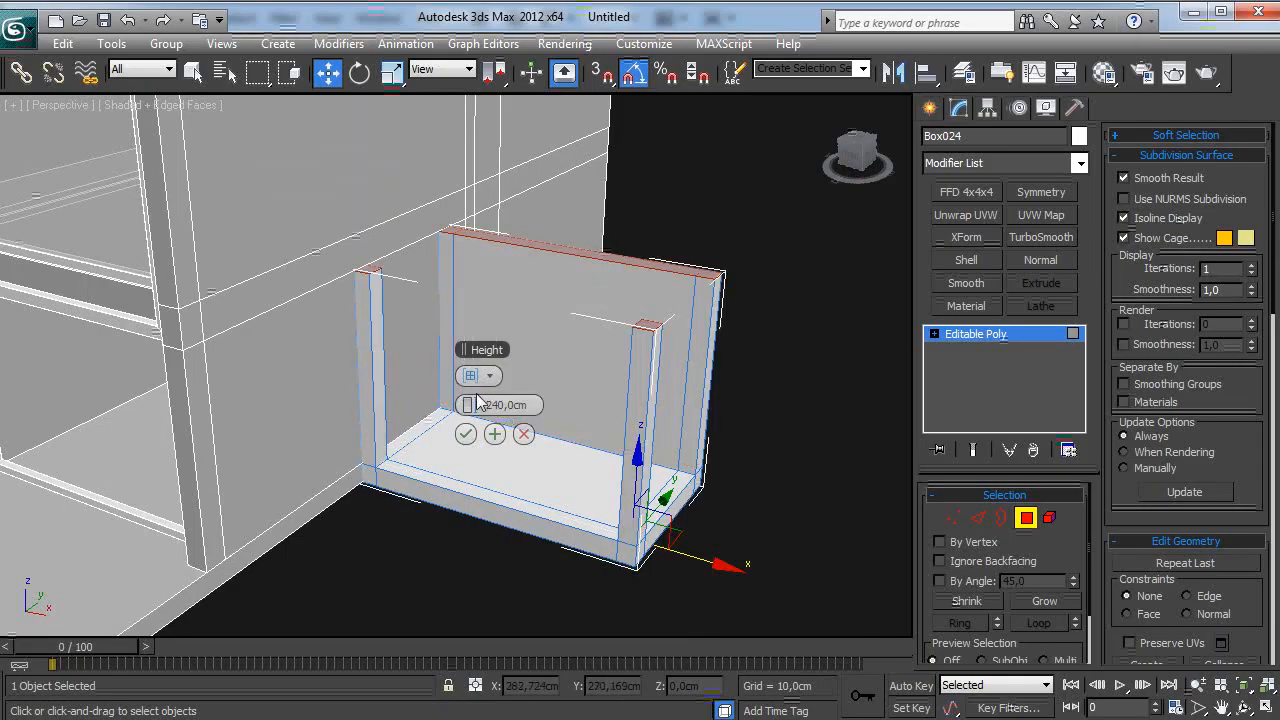
click(495, 434)
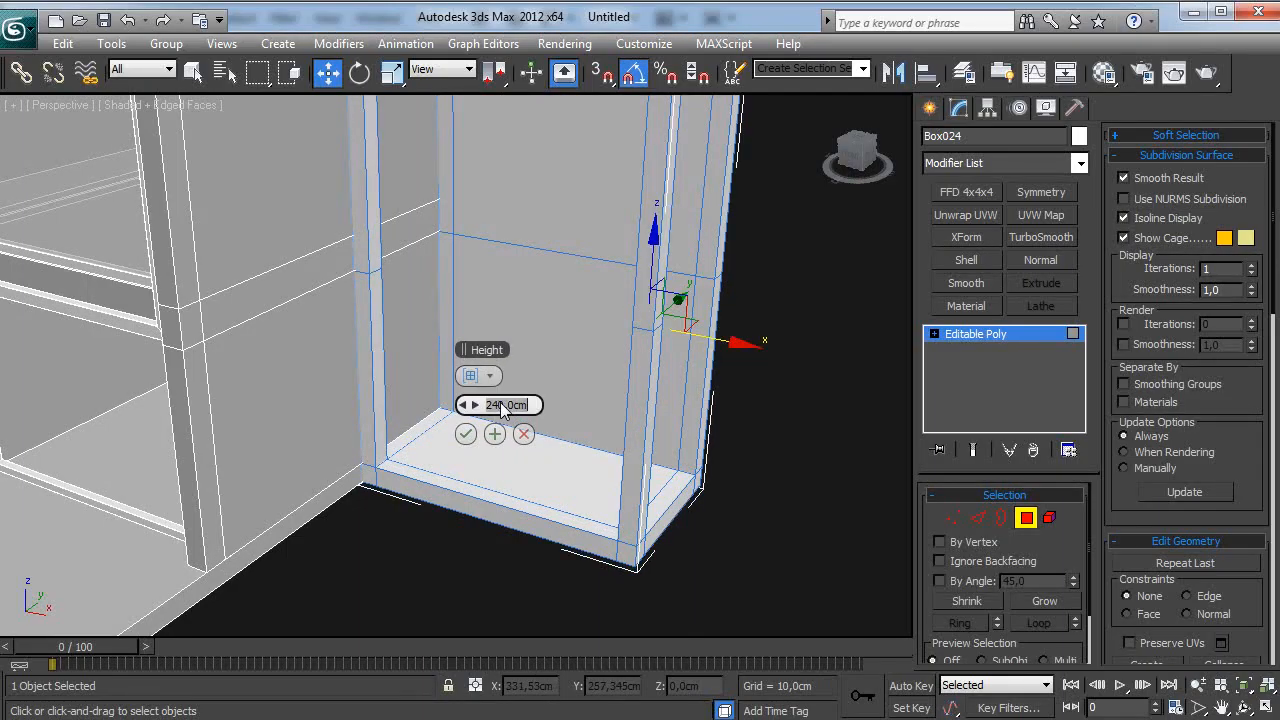
Step: Extrude the tops of the two front columns and the rear wall by a further 40 cm
text(40)
key(Return)
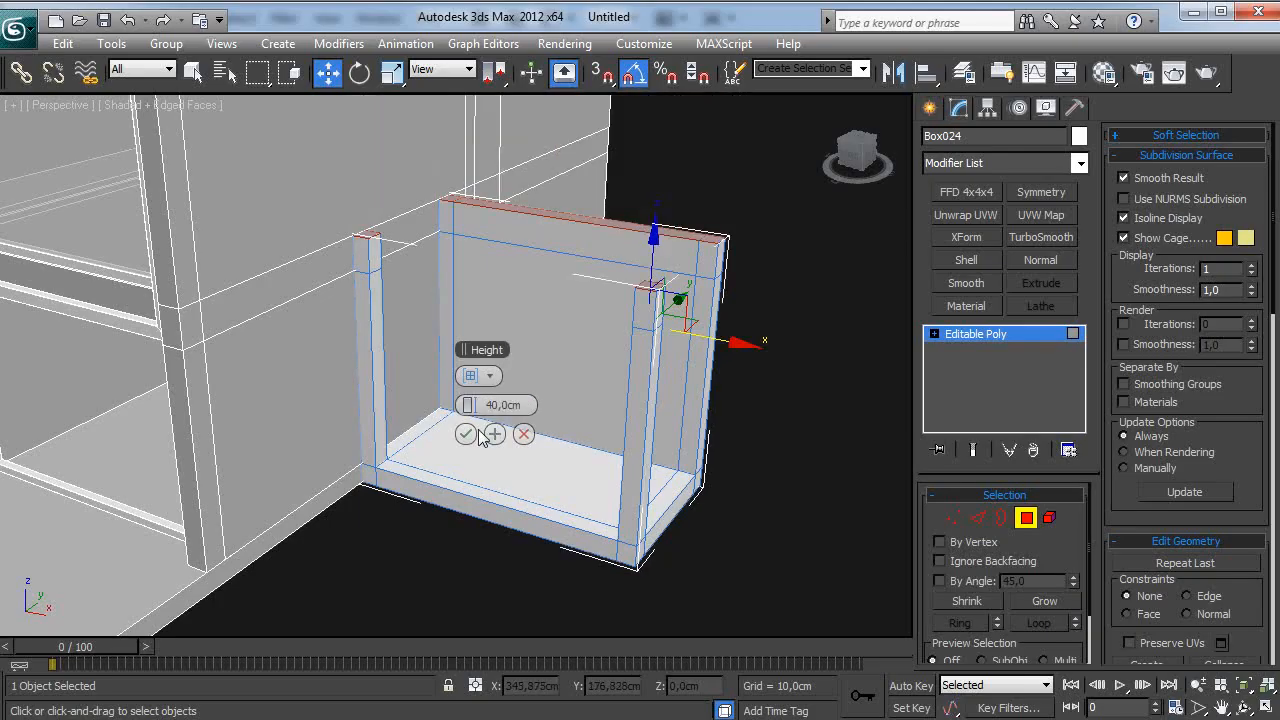
click(469, 435)
Step: Bridge the facing inner faces at the upper ends of the two front columns to form a beam
click(372, 260)
alt+middle_drag(519, 291, 655, 335)
ctrl+click(746, 287)
scroll(1161, 555, down, 10)
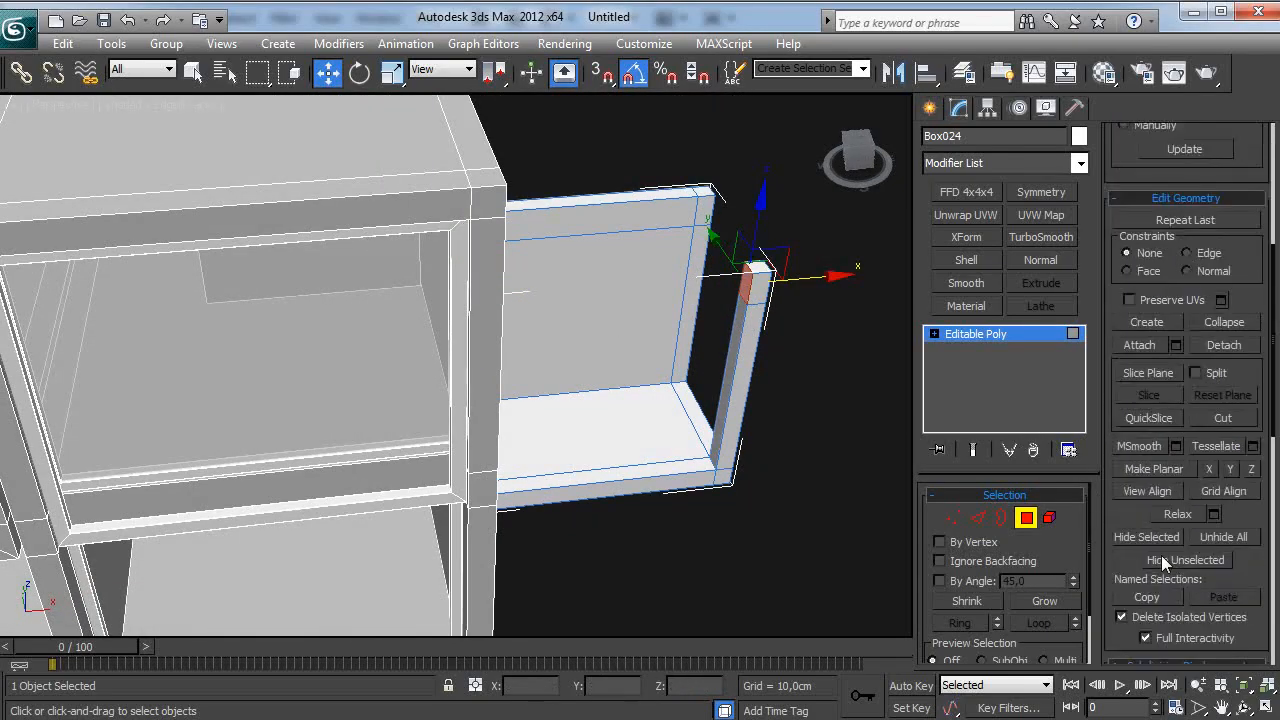
click(1139, 527)
Step: Bridge the front beam's inner faces to the matching upper faces of the rear wall to form the roof
alt+middle_drag(785, 352, 288, 378)
click(252, 378)
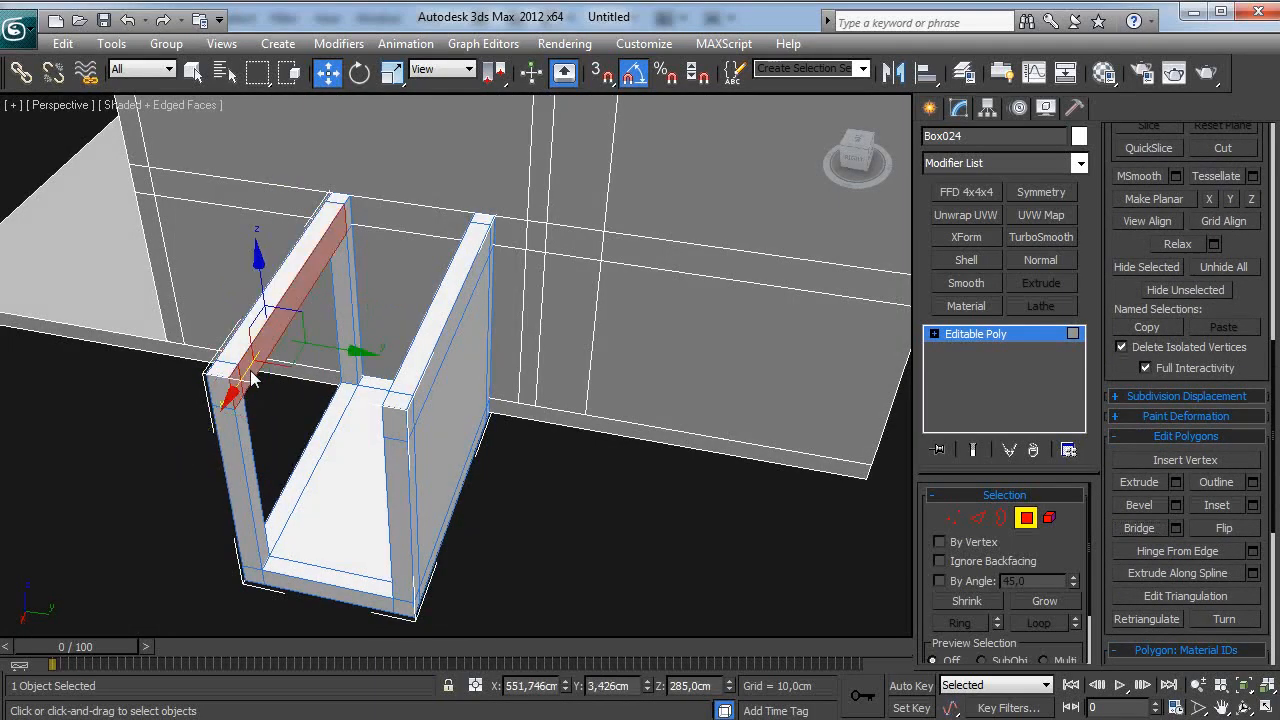
ctrl+click(349, 218)
alt+middle_drag(354, 222, 514, 250)
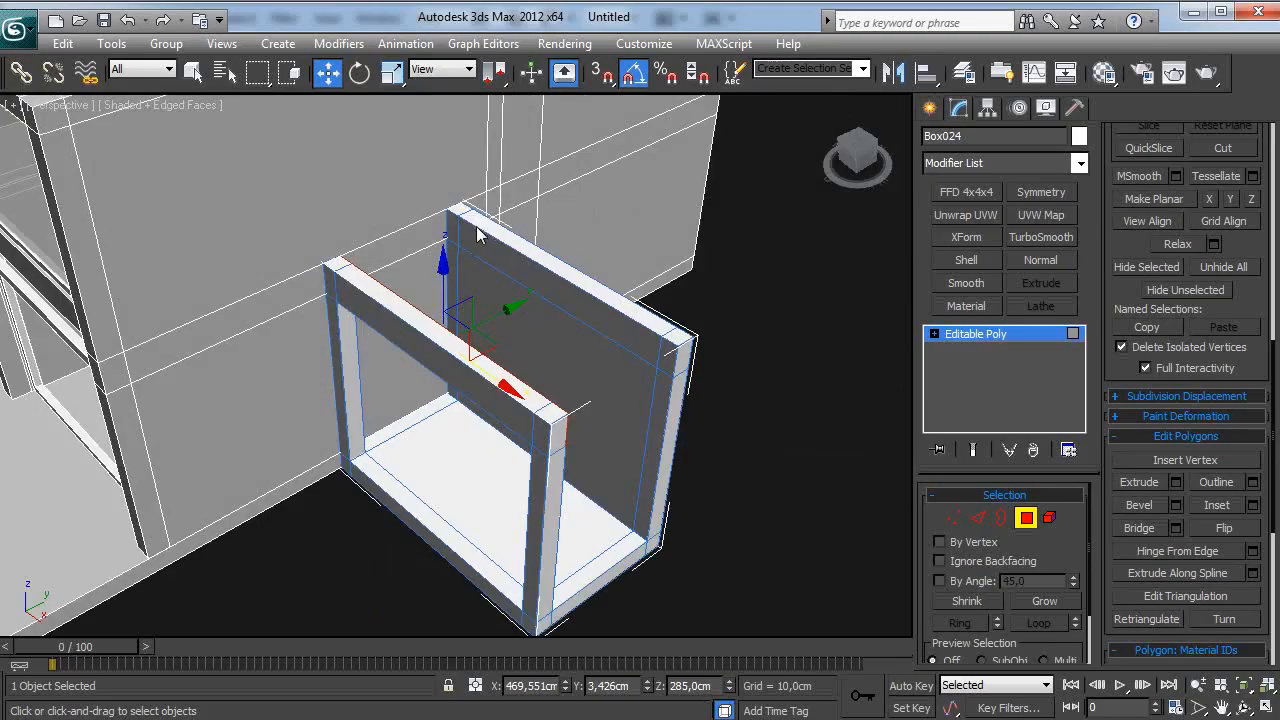
ctrl+click(452, 230)
ctrl+click(472, 240)
ctrl+click(664, 372)
click(1132, 528)
click(808, 509)
Step: Extrude all the frame polygons around the annex's open outer end by 25 cm
alt+middle_drag(592, 510, 586, 480)
click(598, 340)
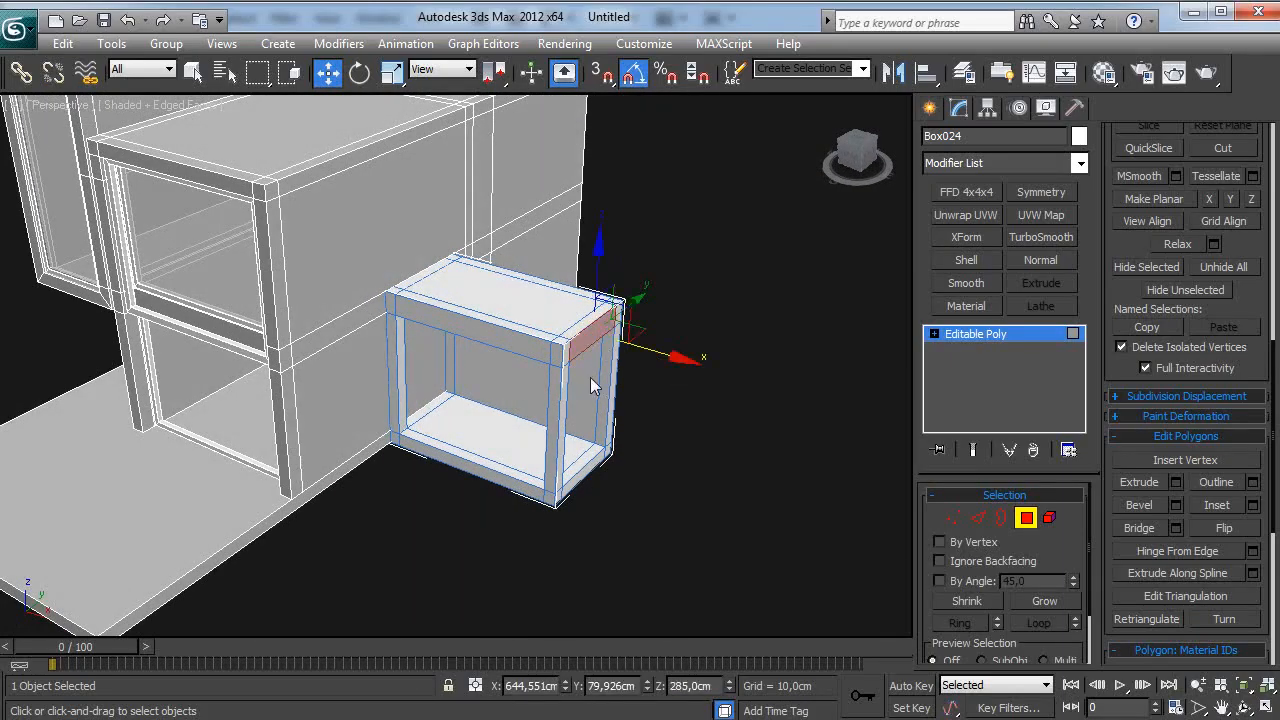
alt+middle_drag(590, 387, 540, 394)
click(500, 407)
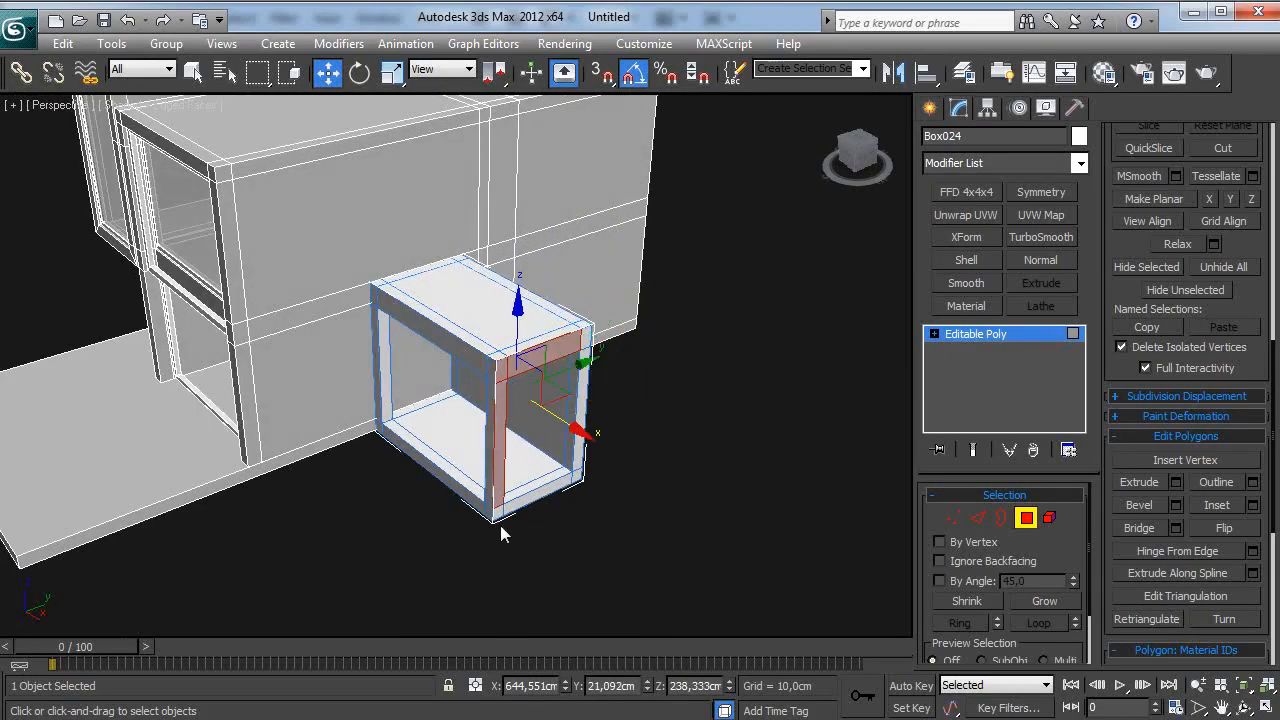
click(545, 505)
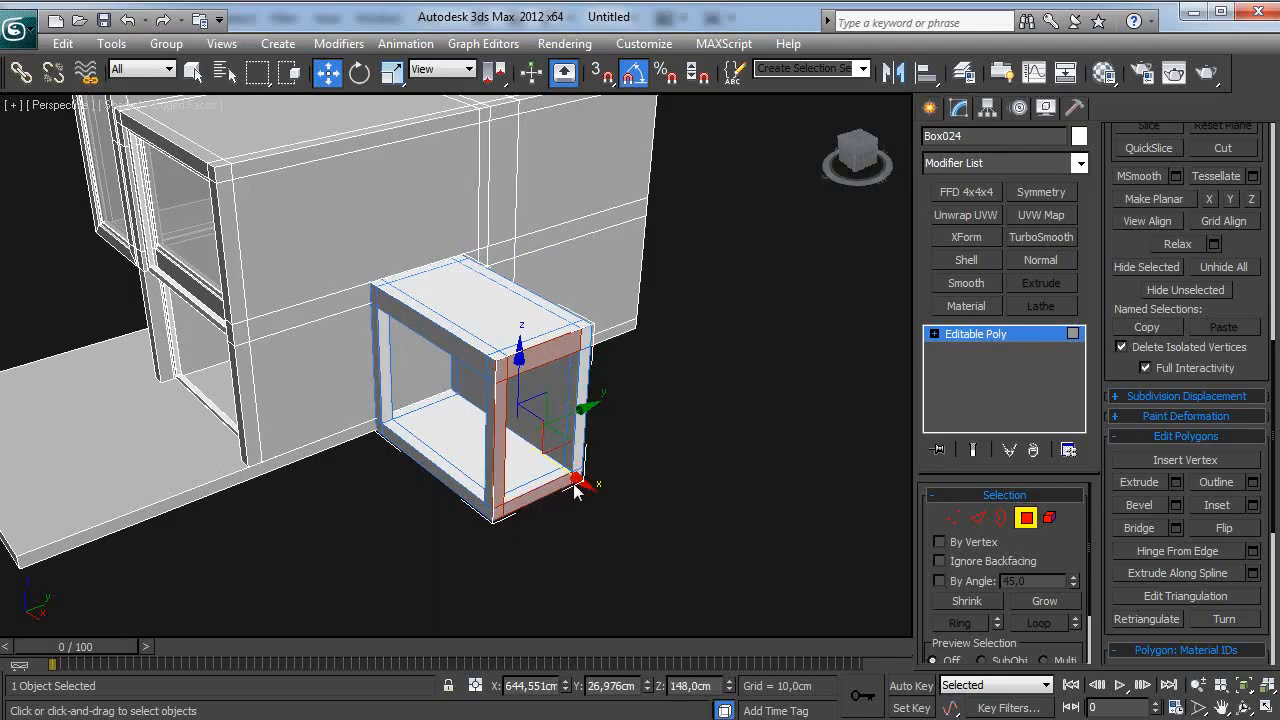
mouse_move(584, 468)
alt+middle_down()
mouse_move(476, 316)
mouse_move(582, 470)
alt+middle_up()
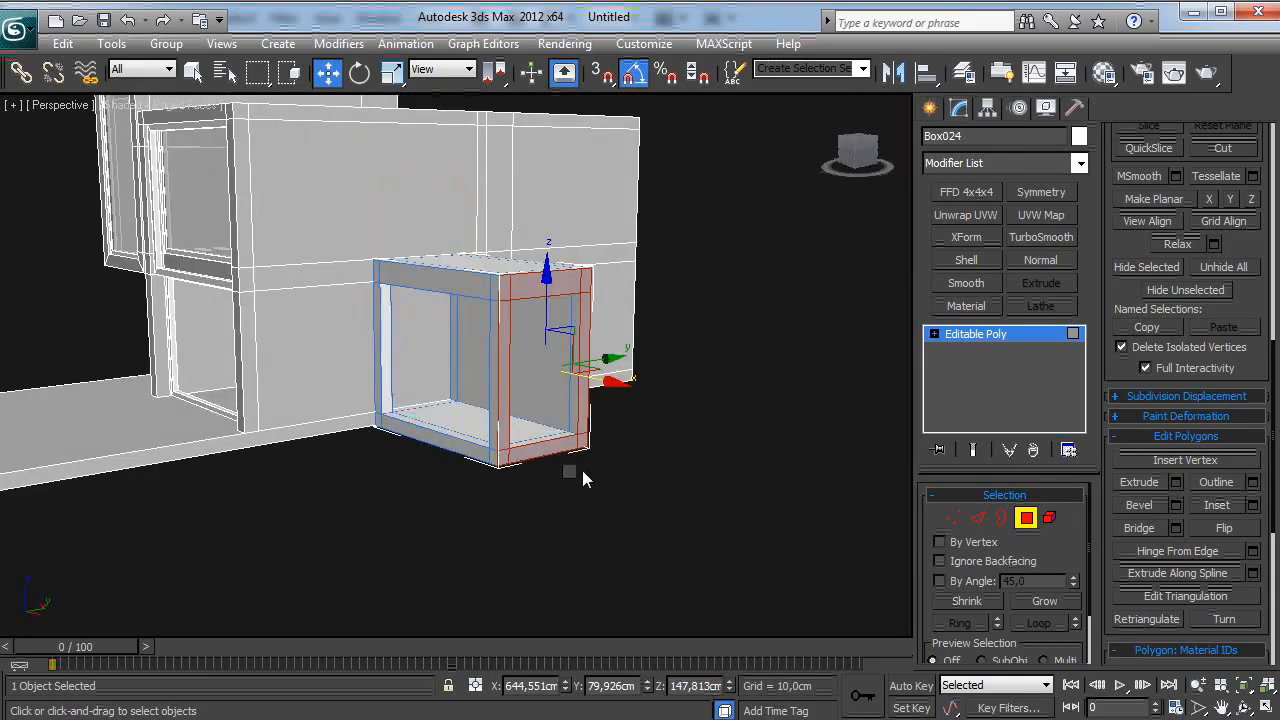
right_click(582, 470)
click(374, 525)
alt+middle_drag(376, 524, 452, 494)
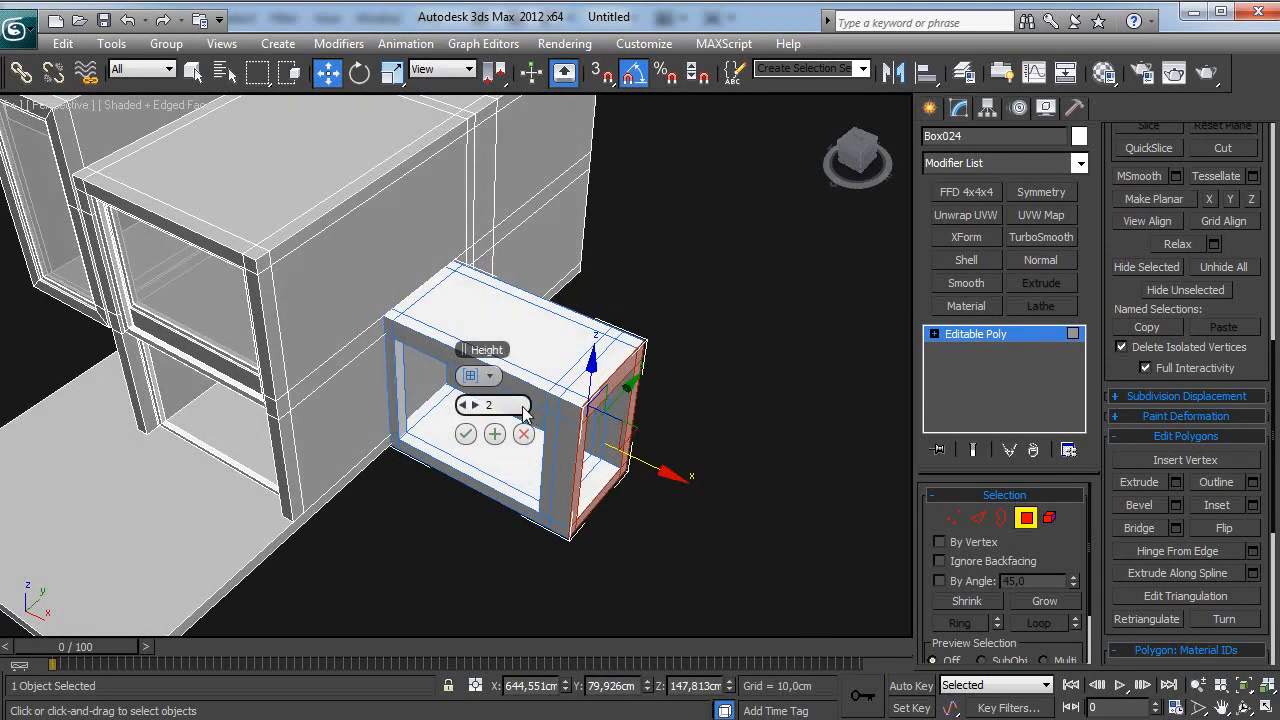
key(Return)
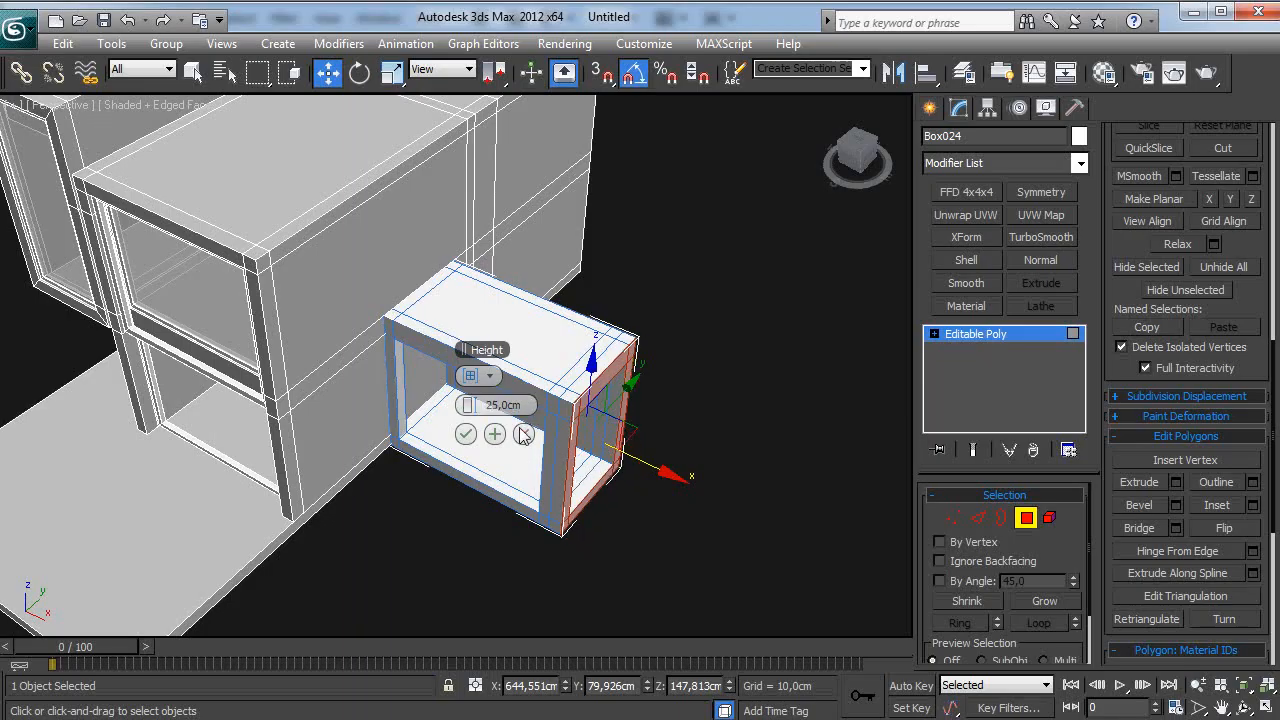
click(466, 434)
Step: Extrude the front-side faces of the new end frame by 25 cm
alt+middle_drag(545, 447, 598, 457)
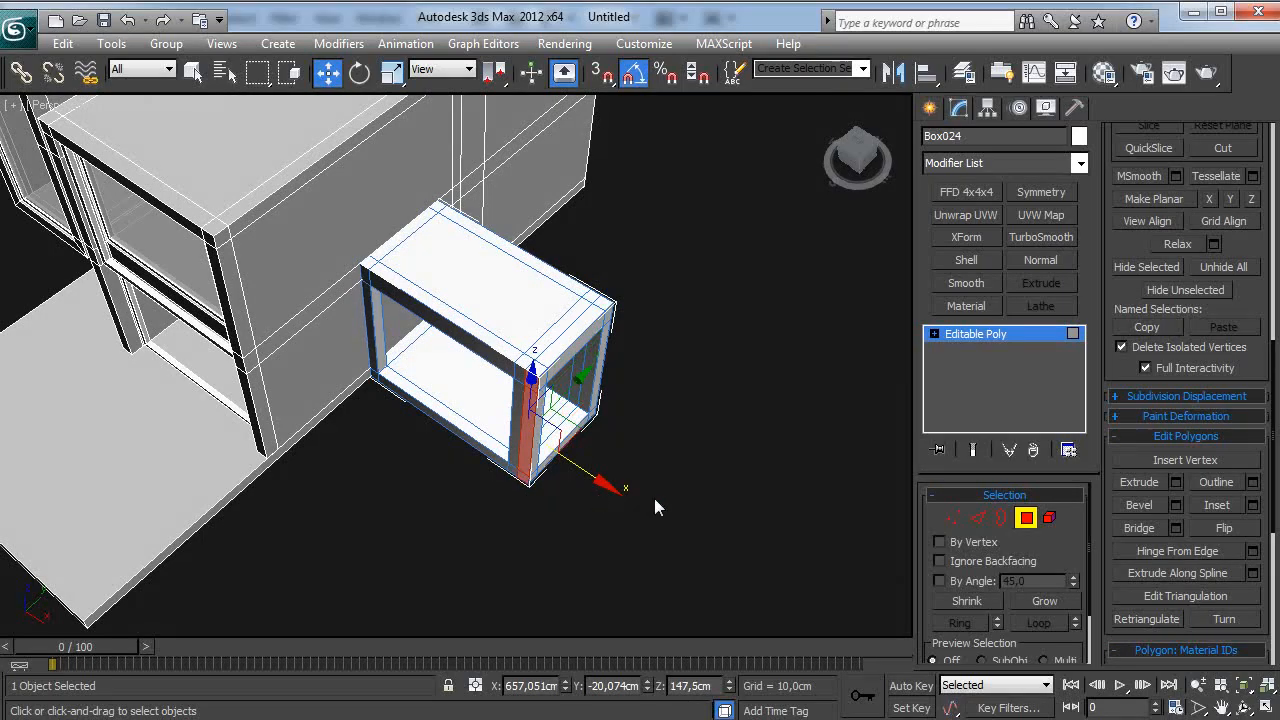
key(t)
scroll(578, 440, down, 5)
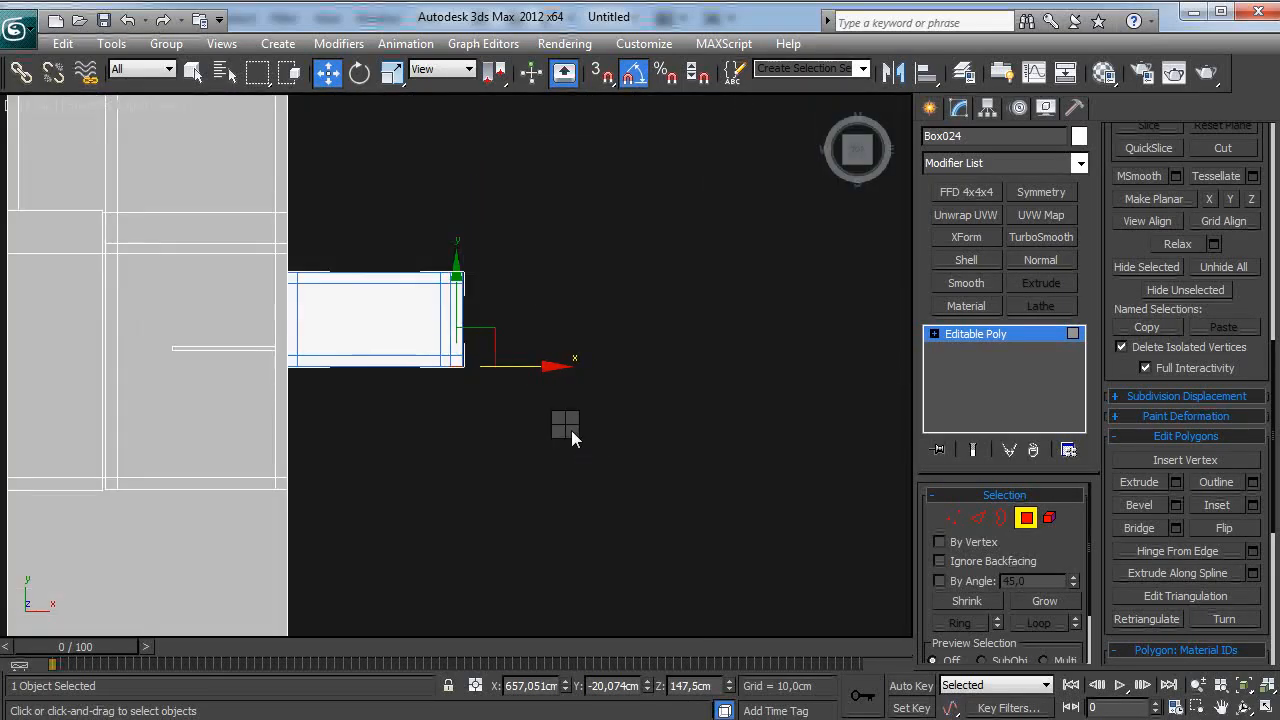
right_click(489, 430)
click(380, 480)
scroll(420, 440, up, 3)
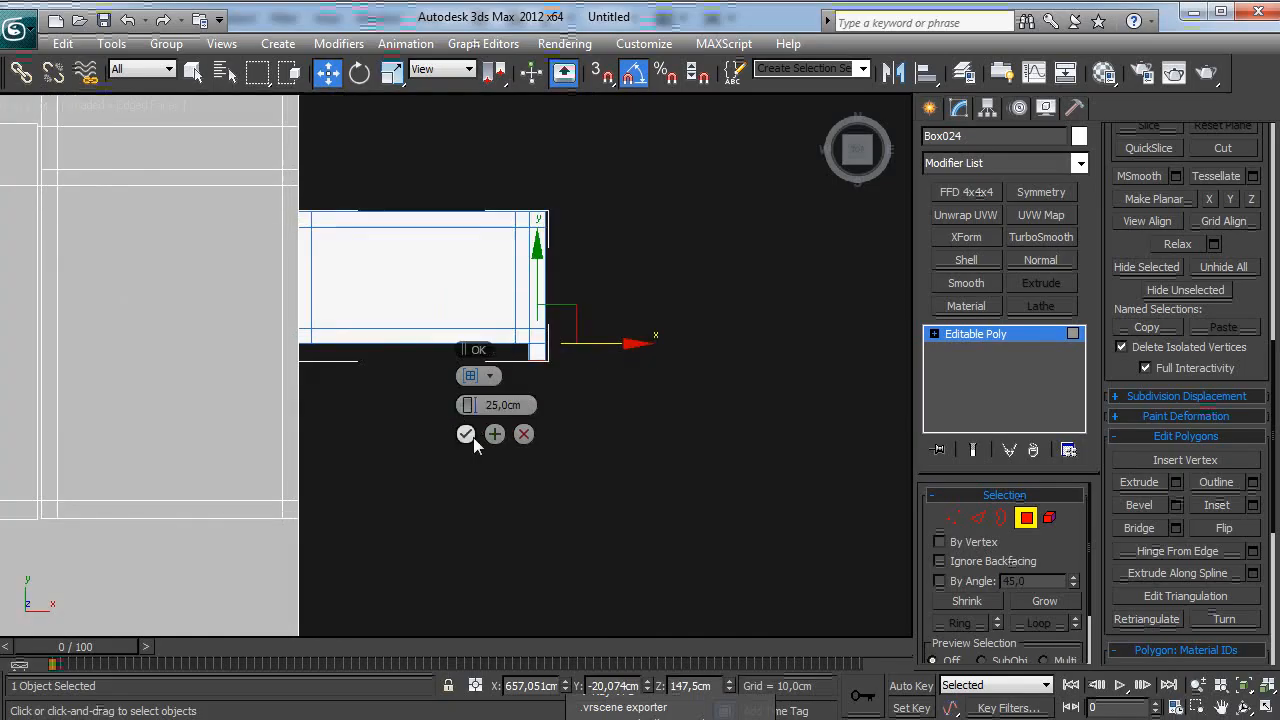
click(466, 434)
Step: Move the extruded front-side faces outward to about -253.5 cm in Y and extrude them another 25 cm
drag(537, 296, 571, 414)
middle_drag(604, 331, 591, 294)
right_click(552, 460)
click(440, 505)
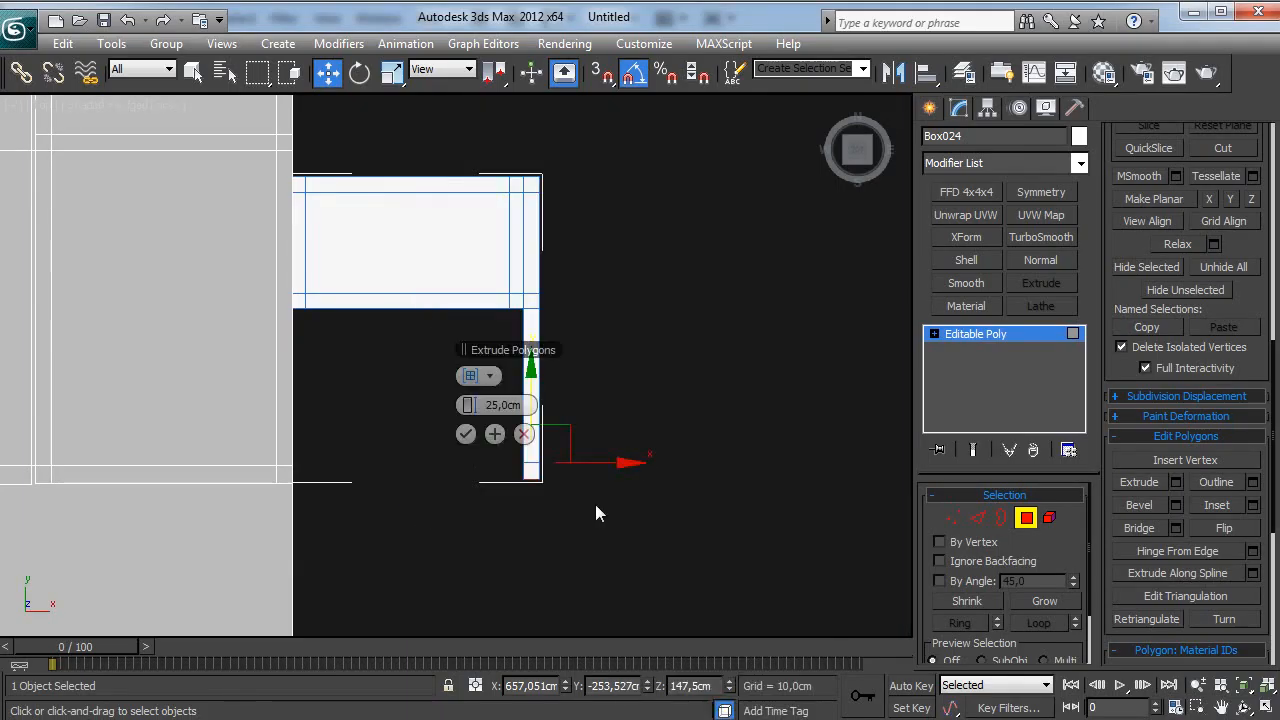
click(466, 433)
middle_drag(647, 438, 470, 378)
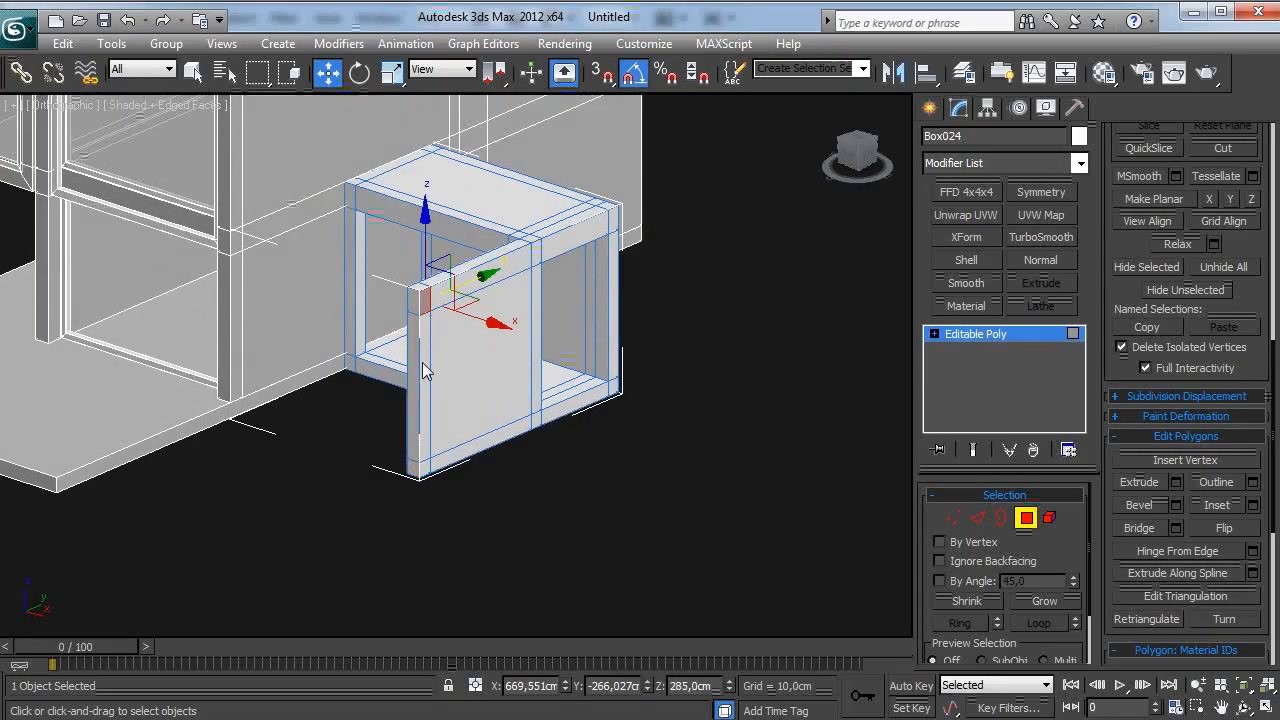
drag(424, 370, 424, 402)
drag(434, 478, 426, 478)
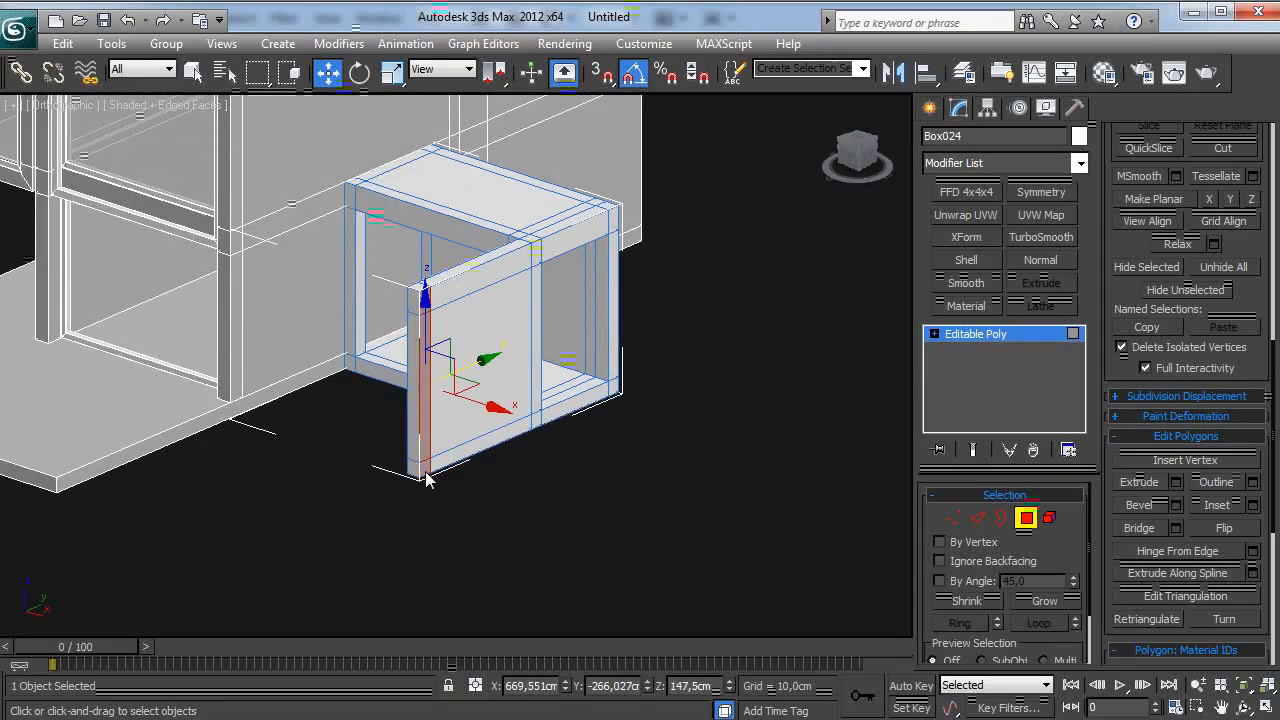
mouse_move(470, 455)
alt+middle_down()
mouse_move(491, 475)
mouse_move(477, 470)
alt+middle_up()
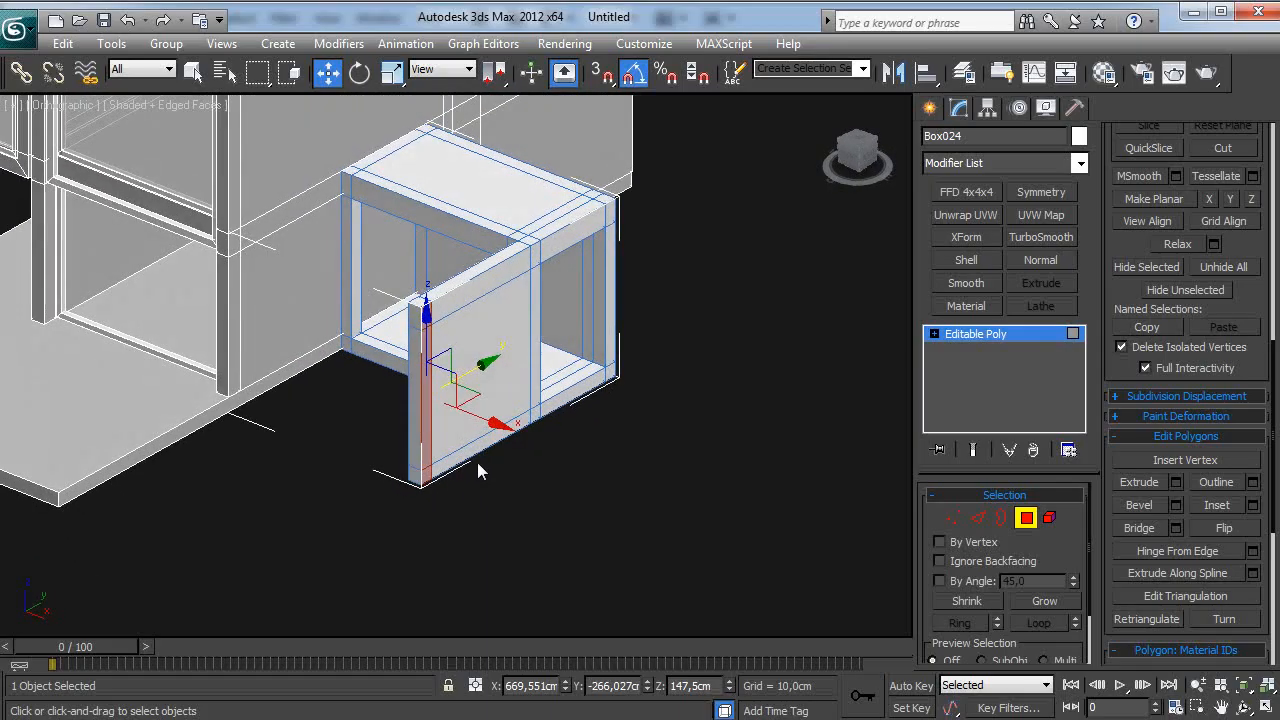
click(619, 511)
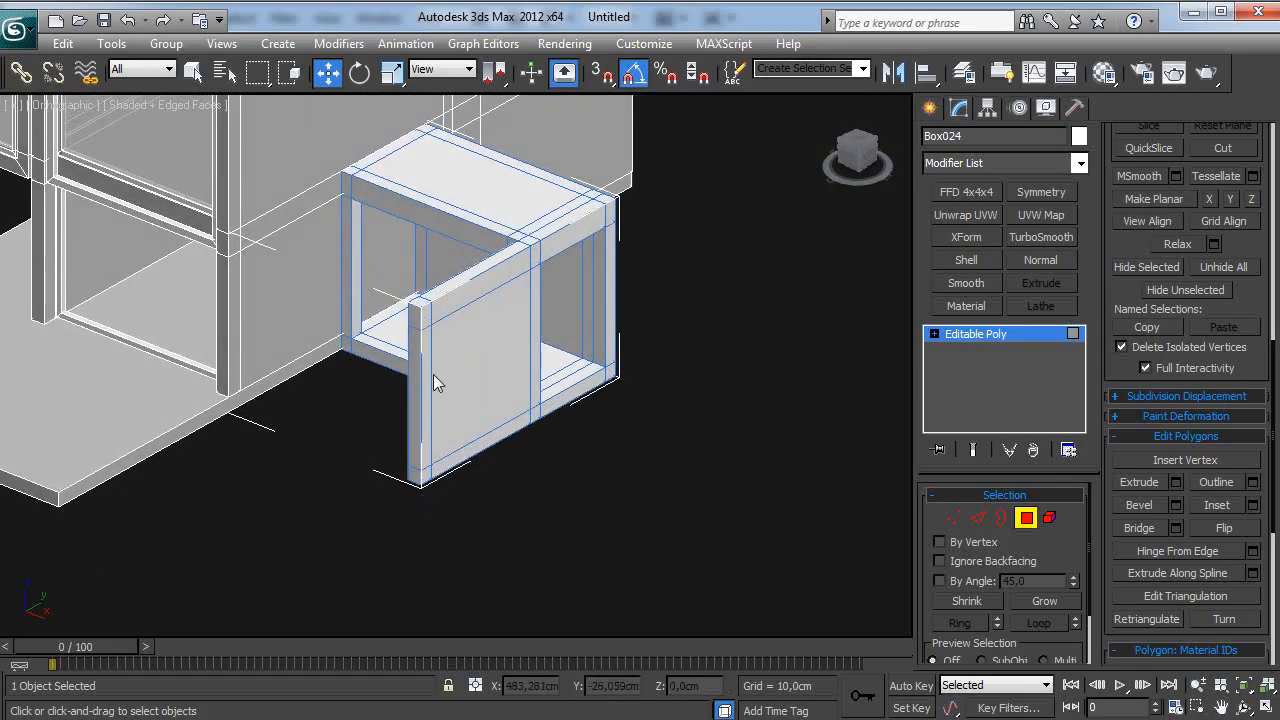
click(424, 318)
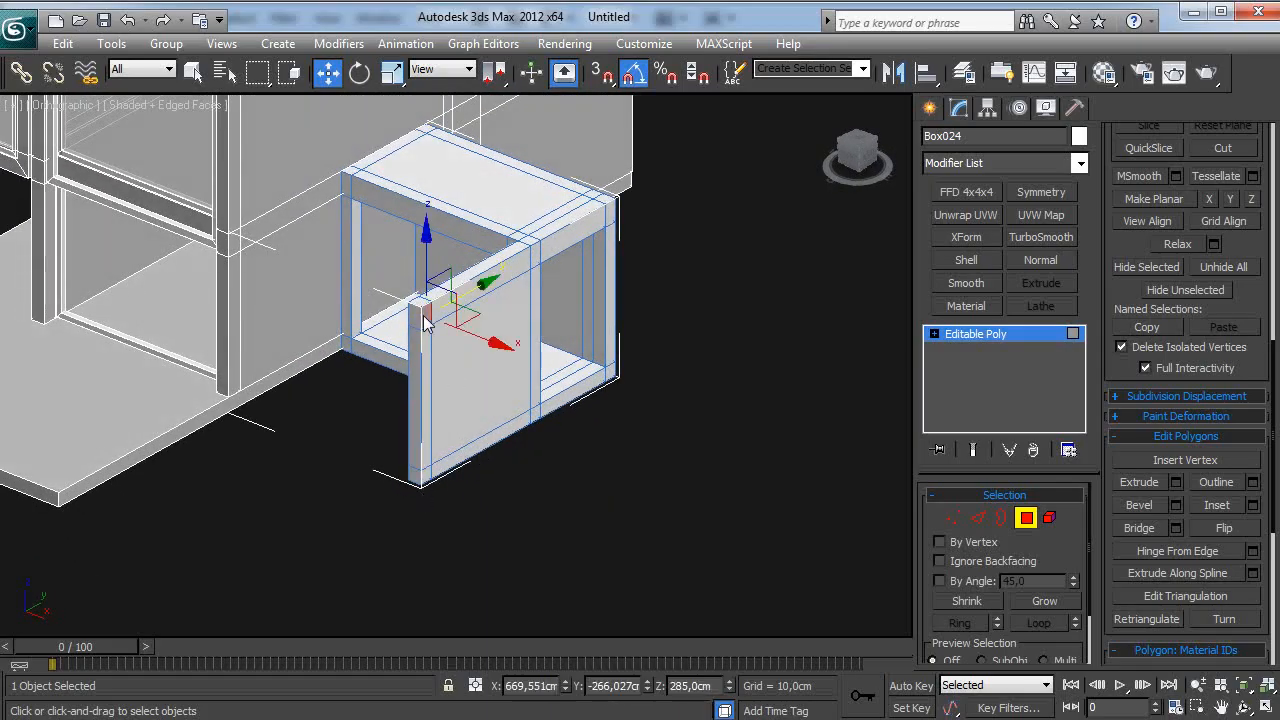
right_click(485, 448)
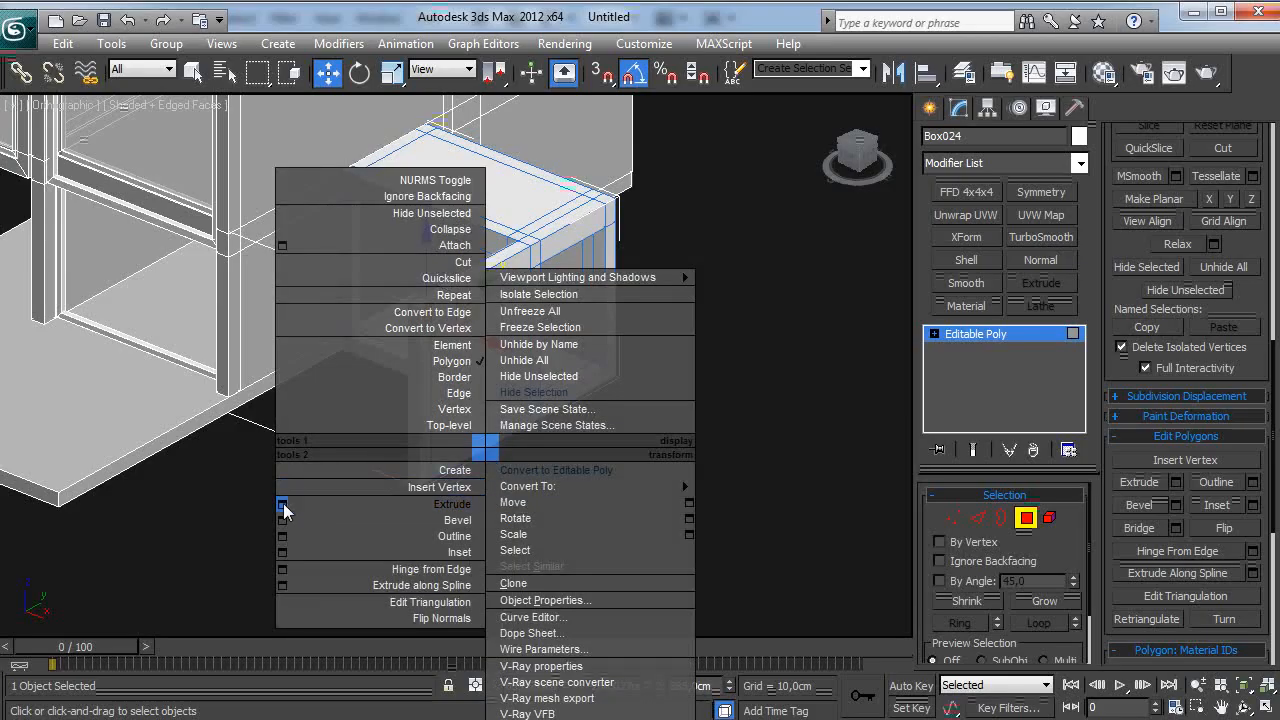
click(609, 12)
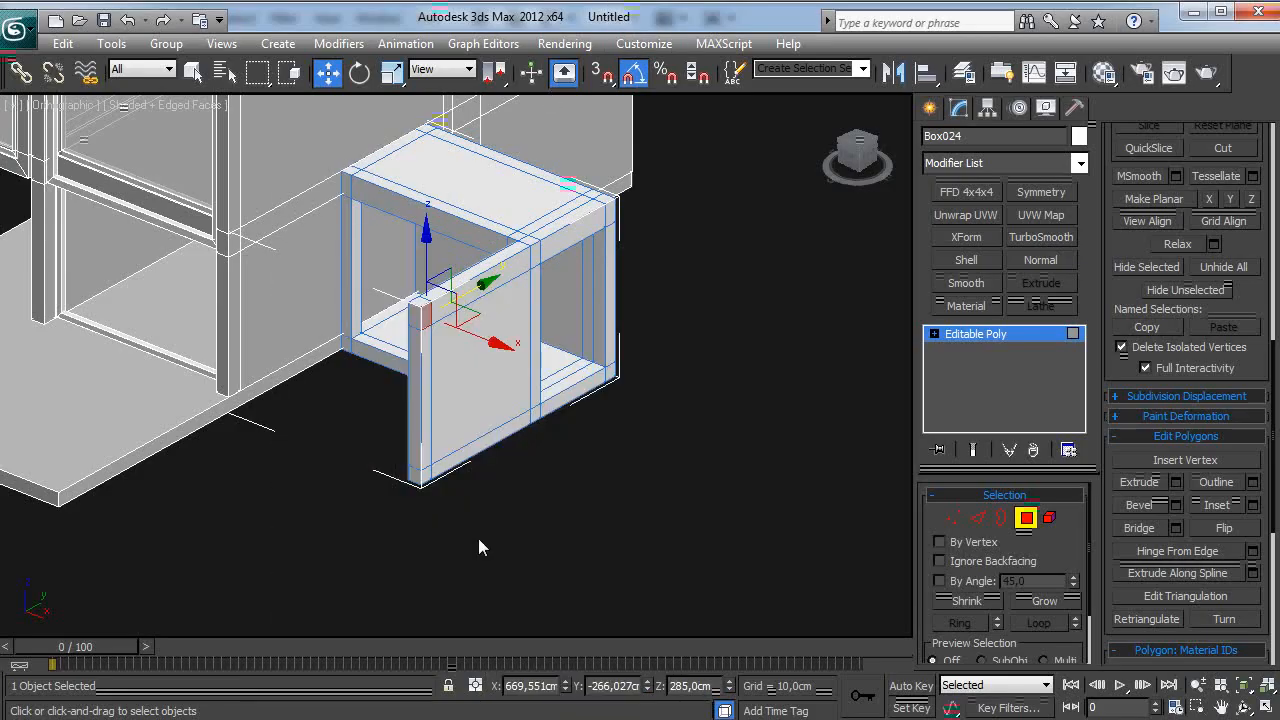
ctrl+click(427, 478)
ctrl+click(472, 452)
ctrl+click(538, 409)
ctrl+click(595, 385)
alt+middle_drag(595, 390, 626, 400)
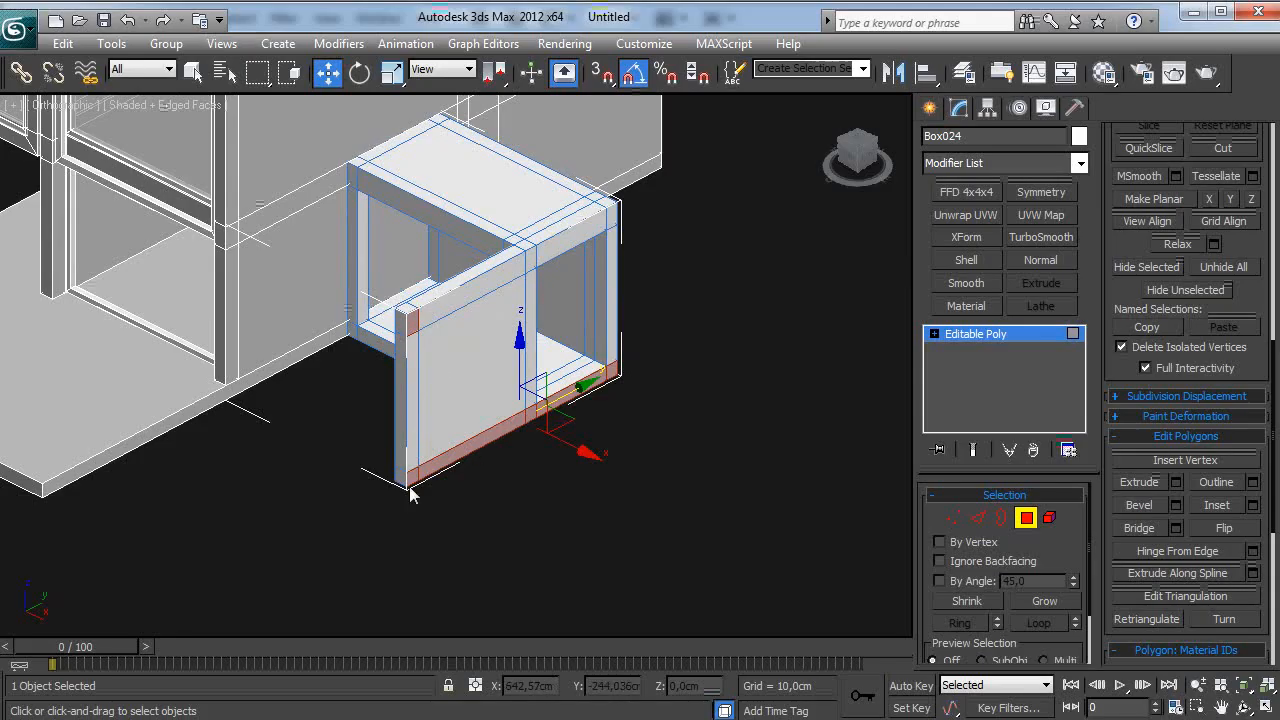
right_click(531, 479)
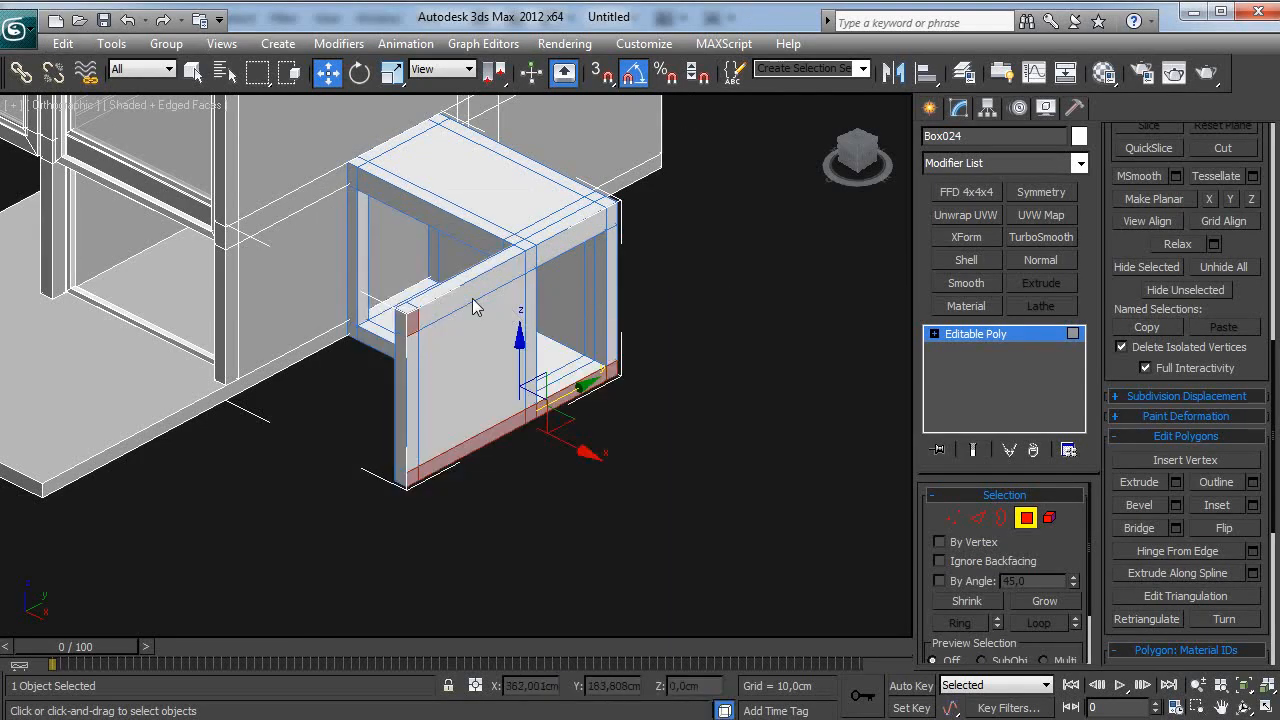
ctrl+click(515, 274)
Step: Extrude the rear-side faces of the end frame outward by 50 cm, followed by another 25 cm
alt+middle_drag(612, 228, 424, 391)
scroll(424, 391, up, 2)
middle_drag(530, 260, 565, 330)
alt+middle_drag(565, 330, 545, 339)
click(502, 378)
click(504, 512)
right_click(505, 510)
click(352, 548)
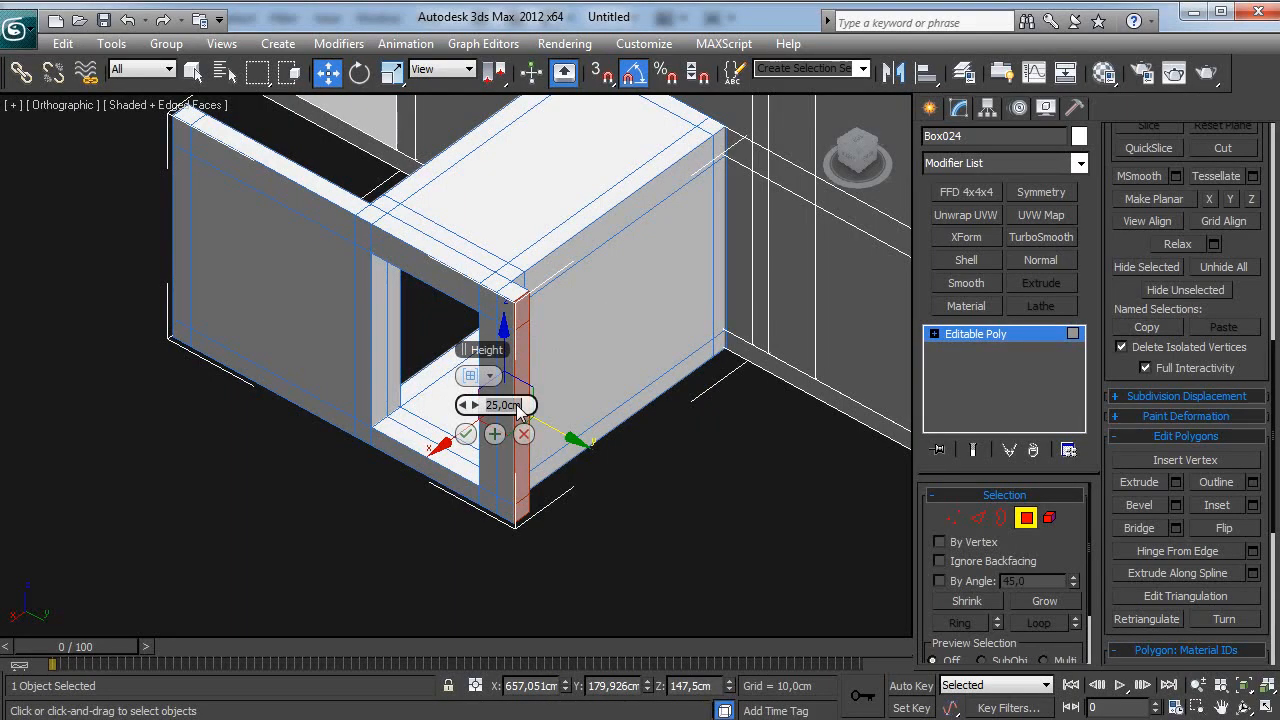
key(Return)
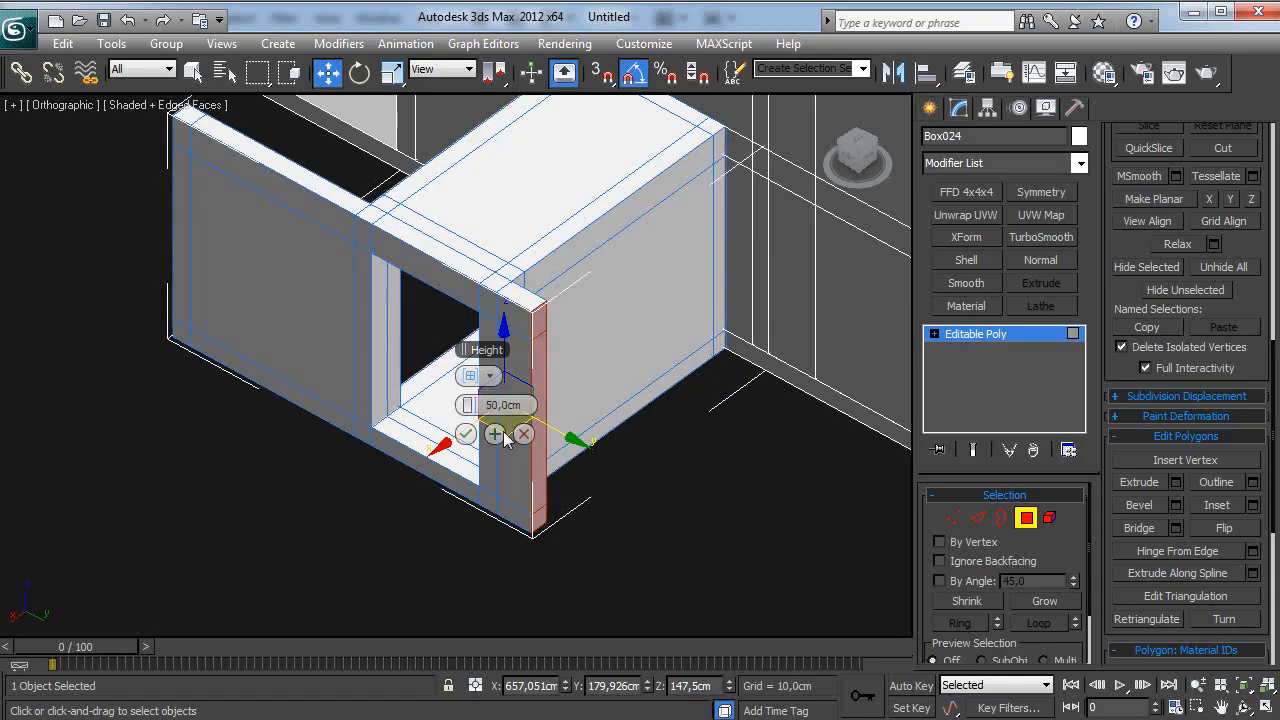
text(25)
key(Return)
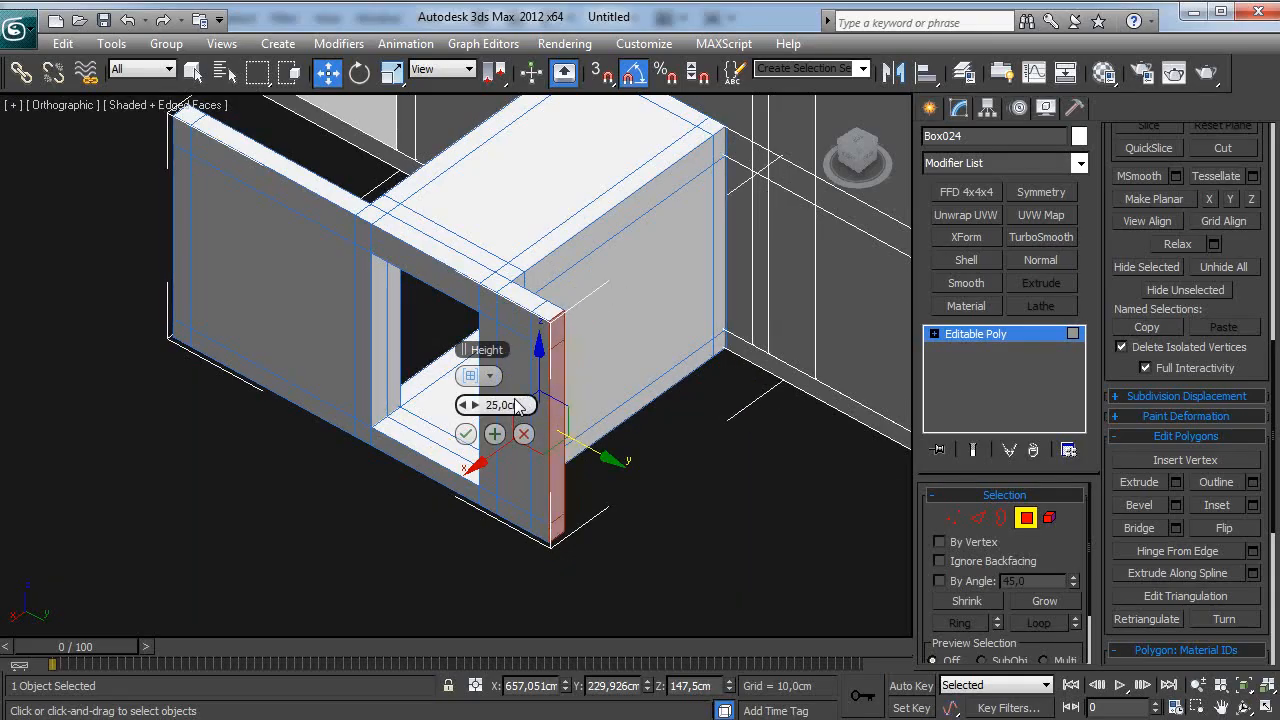
click(465, 433)
Step: Extrude the frame polygons around the front of the annex's end section by 350 cm
click(542, 527)
ctrl+click(541, 460)
ctrl+click(543, 331)
ctrl+click(518, 322)
ctrl+click(487, 308)
ctrl+click(441, 269)
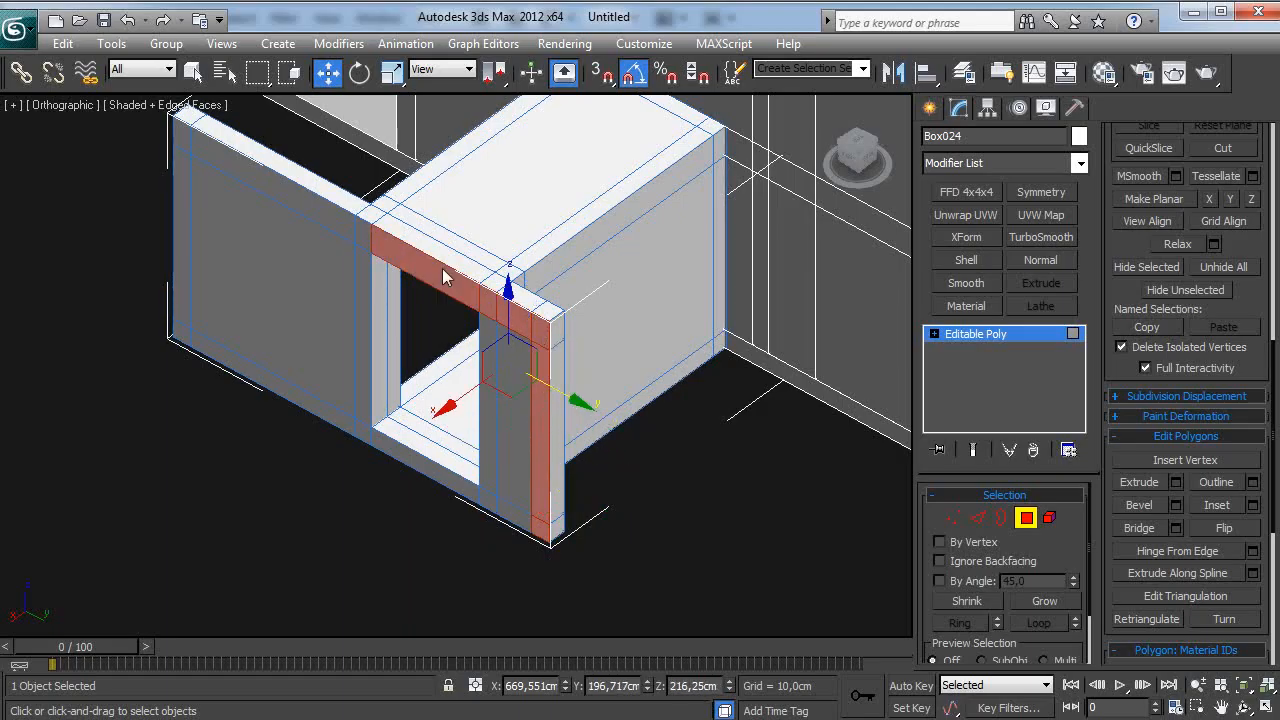
ctrl+click(366, 238)
ctrl+click(272, 184)
ctrl+click(182, 142)
ctrl+click(180, 230)
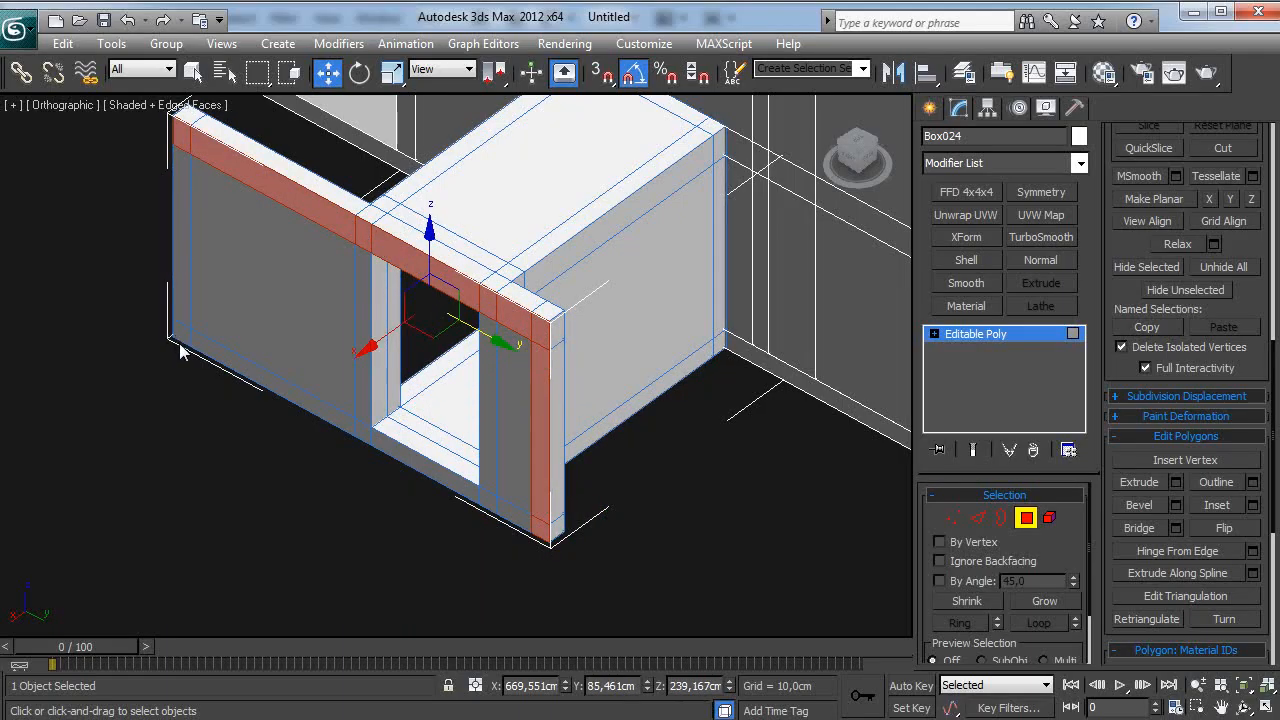
ctrl+click(181, 333)
ctrl+click(265, 380)
ctrl+click(456, 490)
alt+middle_drag(485, 505, 683, 463)
right_click(681, 460)
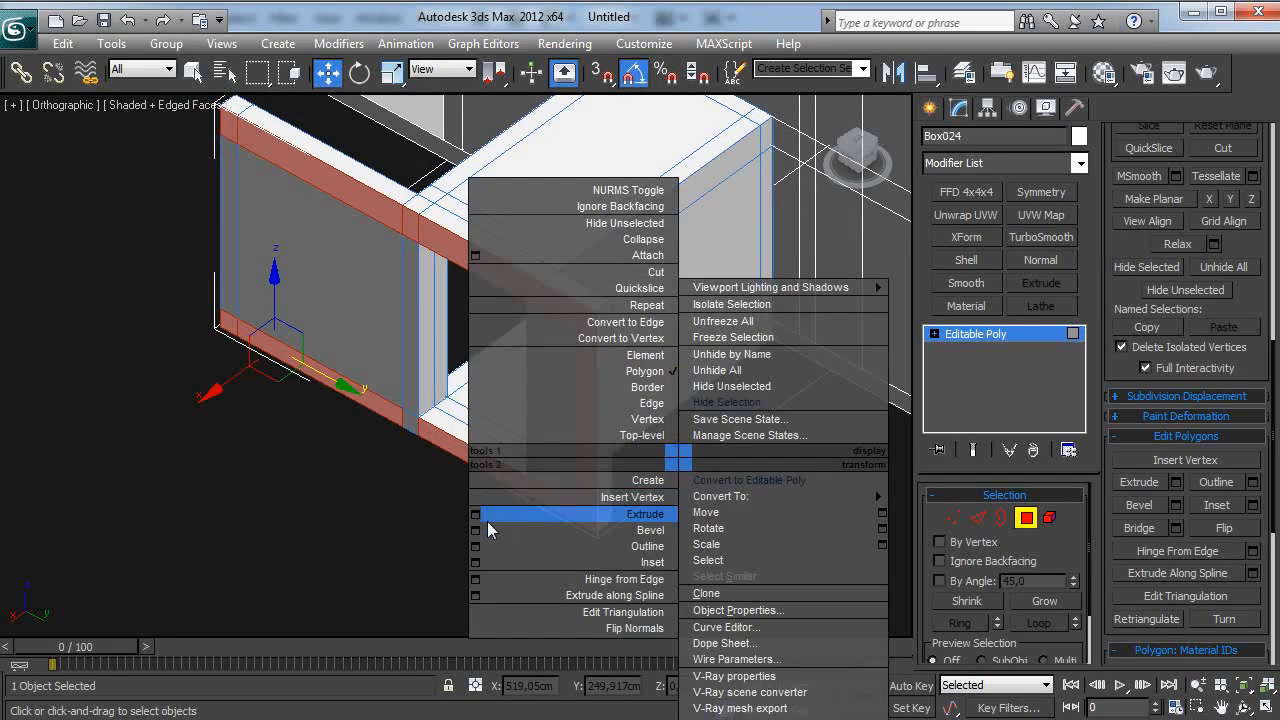
click(489, 522)
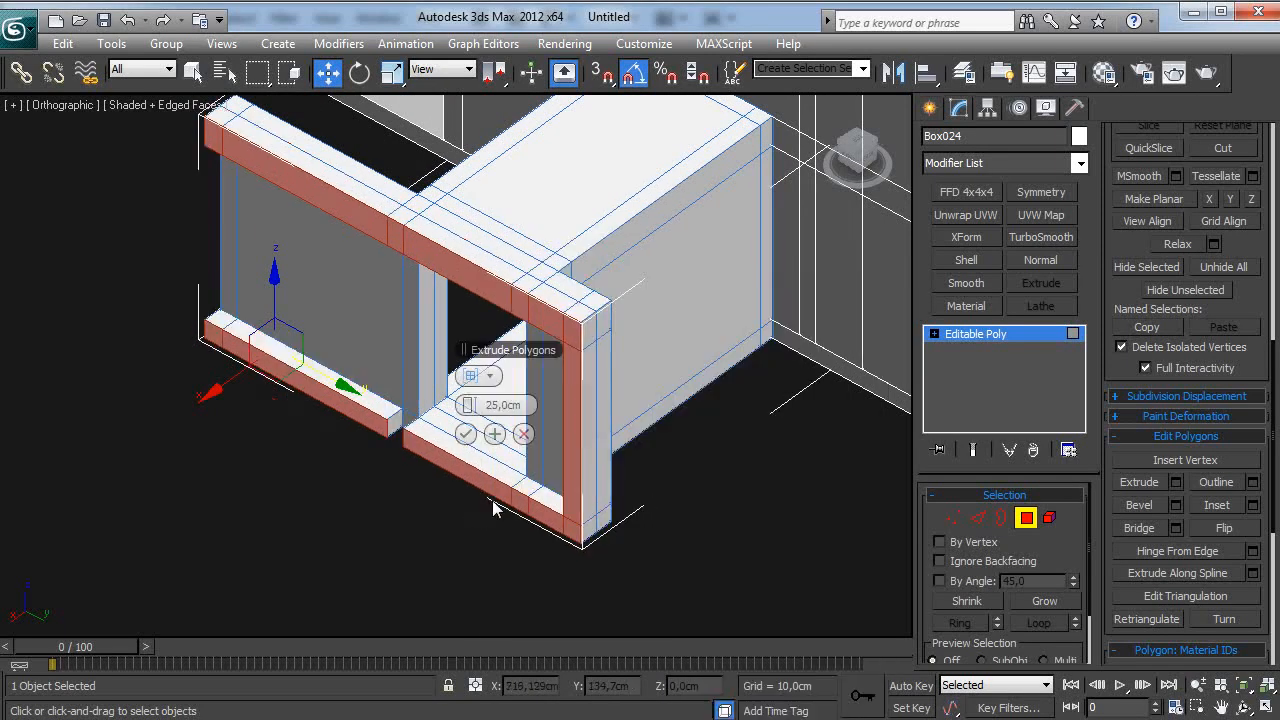
click(516, 407)
text(350)
key(Return)
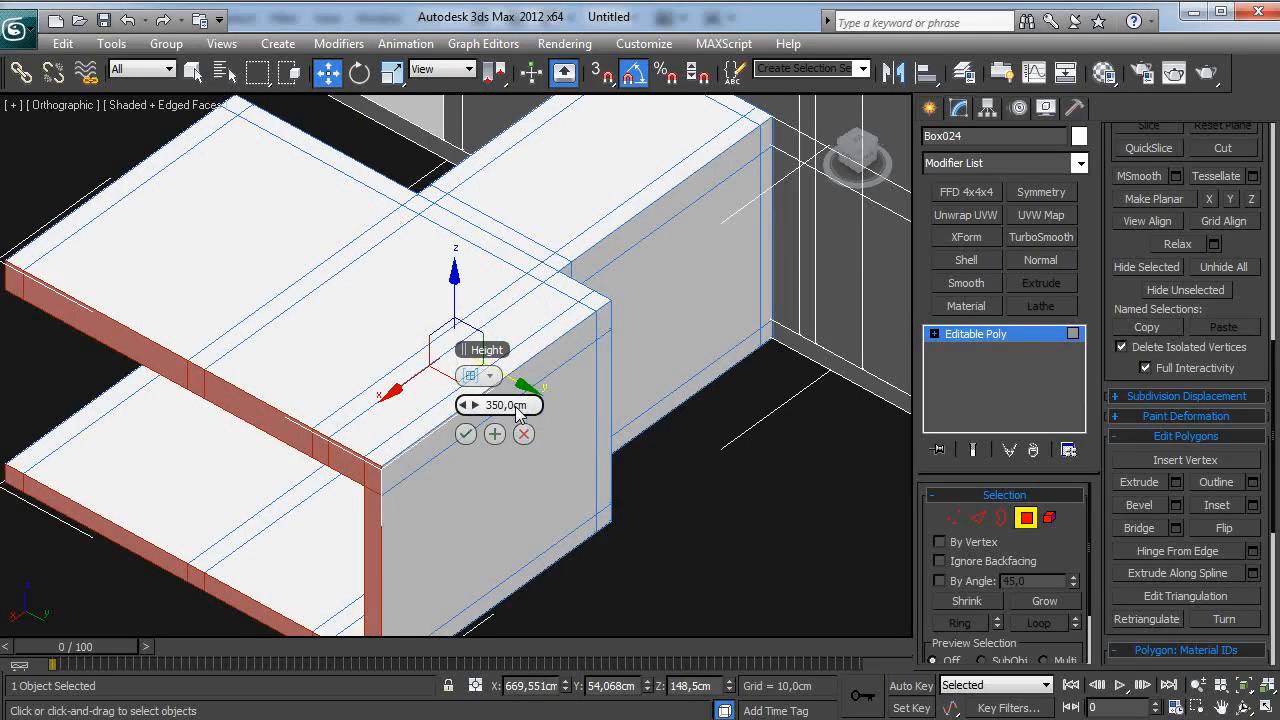
click(464, 436)
Step: Extrude the still selected outer-side polygons of the end section by another 25 cm
middle_drag(472, 436, 650, 517)
key(p)
scroll(527, 438, down, 2)
scroll(517, 478, down, 4)
middle_drag(650, 517, 663, 400)
scroll(636, 497, up, 4)
scroll(568, 446, up, 3)
alt+middle_drag(728, 311, 708, 346)
right_click(703, 340)
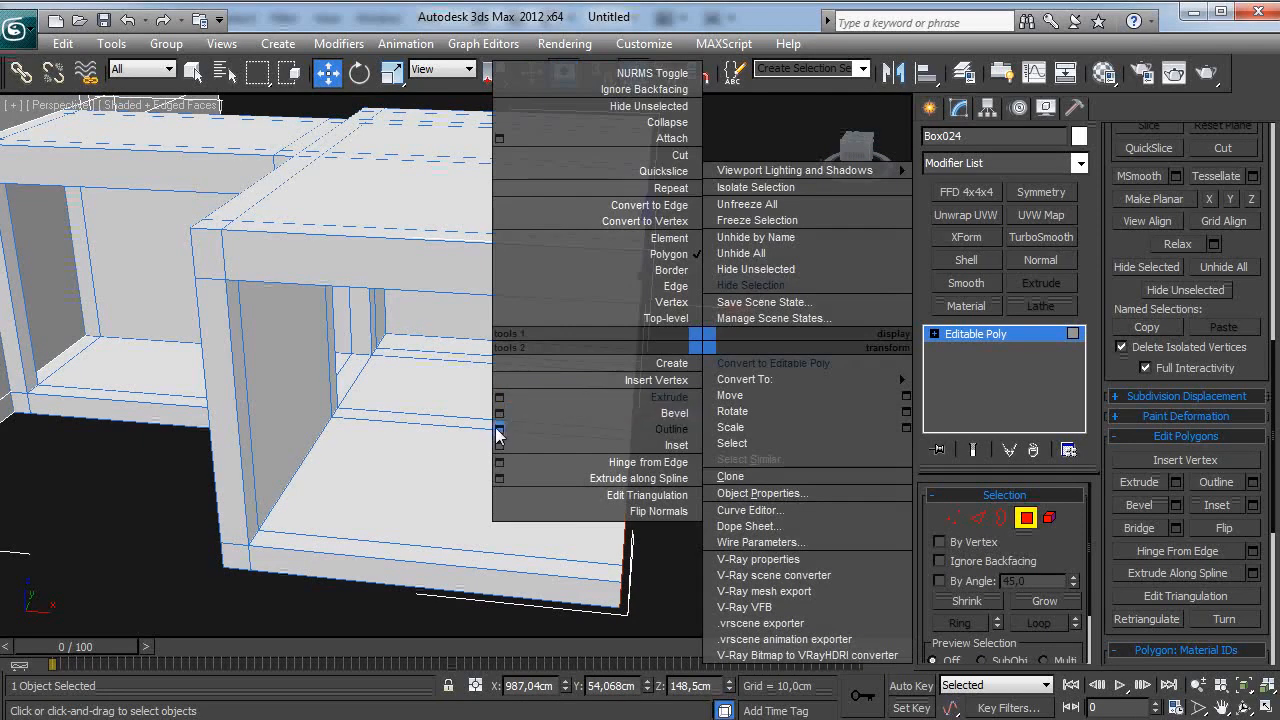
click(499, 398)
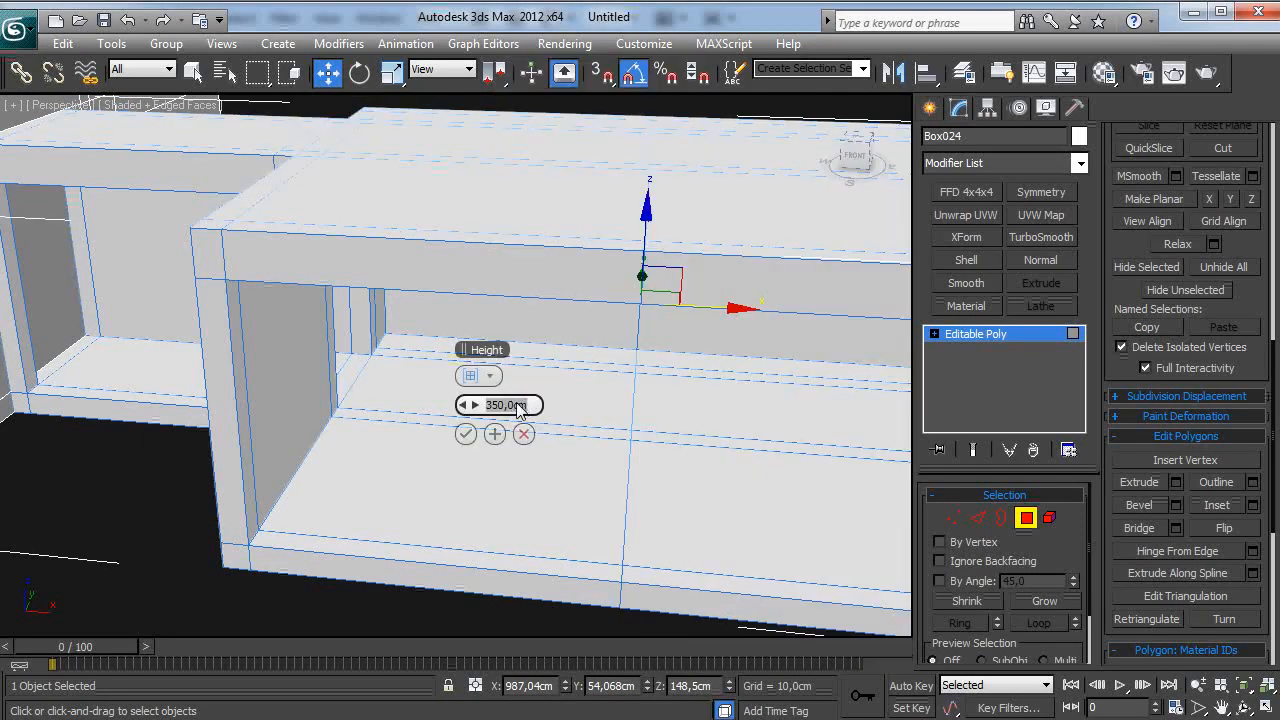
text(25)
key(Return)
click(470, 434)
Step: Bridge the floor strip to the ceiling strip along the end section's outer side to form a wall, and deselect the annex
click(638, 575)
ctrl+click(641, 458)
ctrl+click(642, 437)
ctrl+click(642, 385)
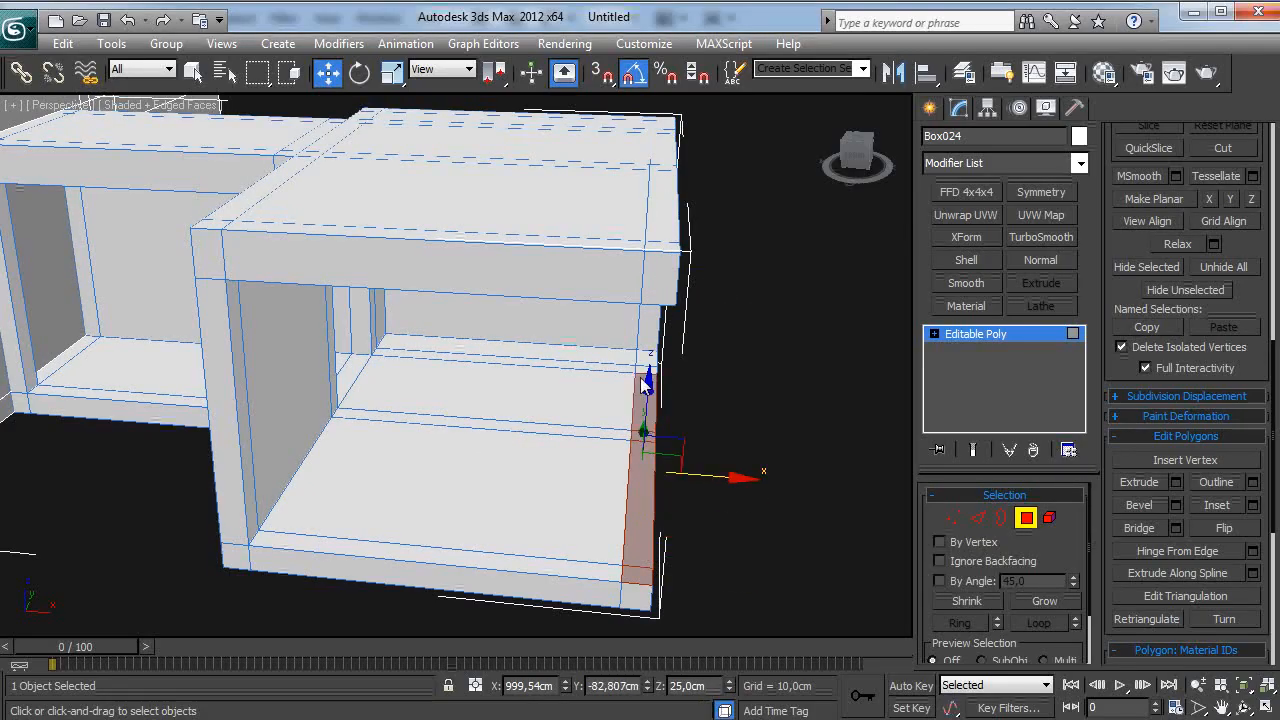
ctrl+click(646, 371)
alt+middle_drag(647, 368, 565, 478)
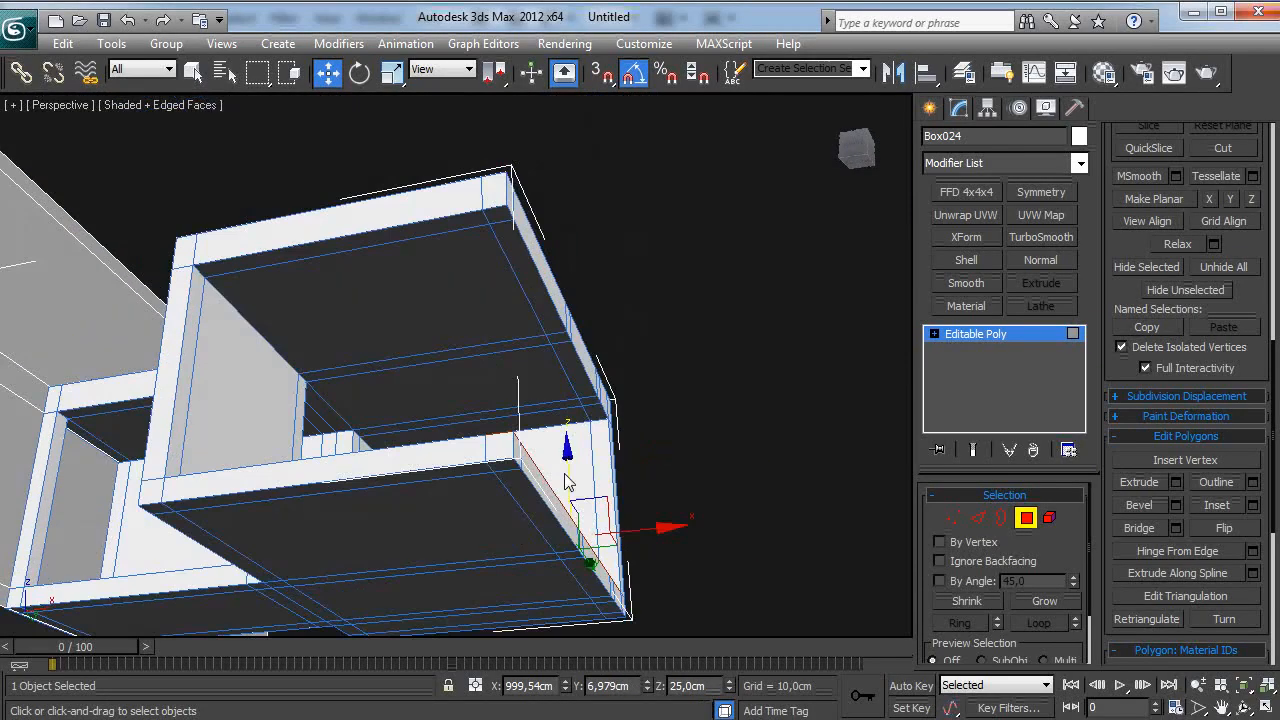
click(501, 229)
ctrl+click(562, 356)
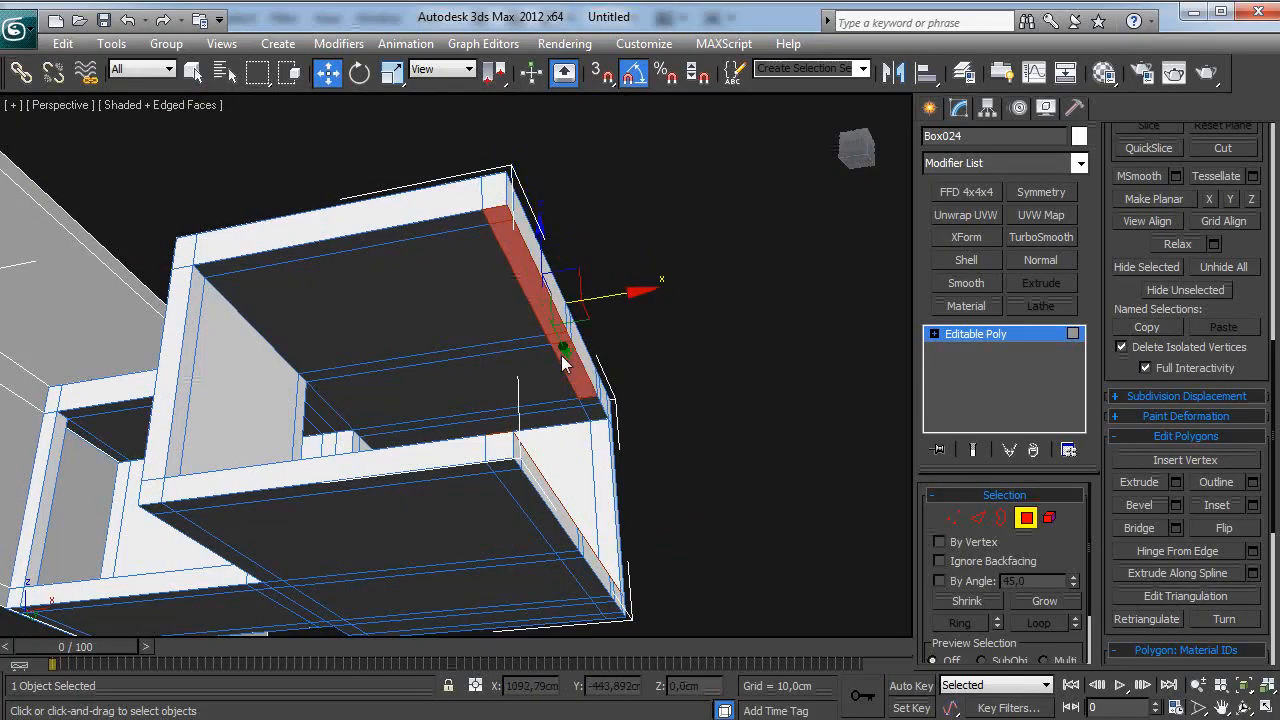
ctrl+click(596, 412)
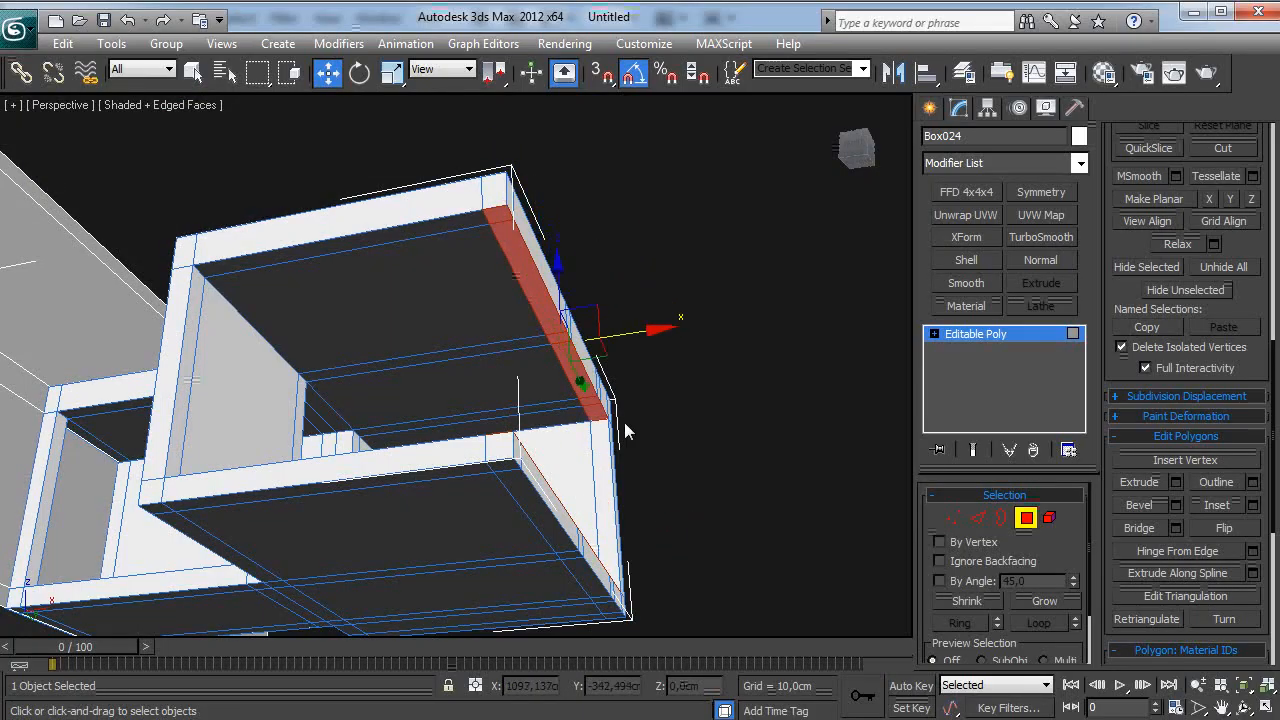
click(1122, 533)
click(721, 403)
alt+middle_drag(721, 403, 752, 450)
click(1033, 336)
scroll(721, 538, down, 3)
click(720, 539)
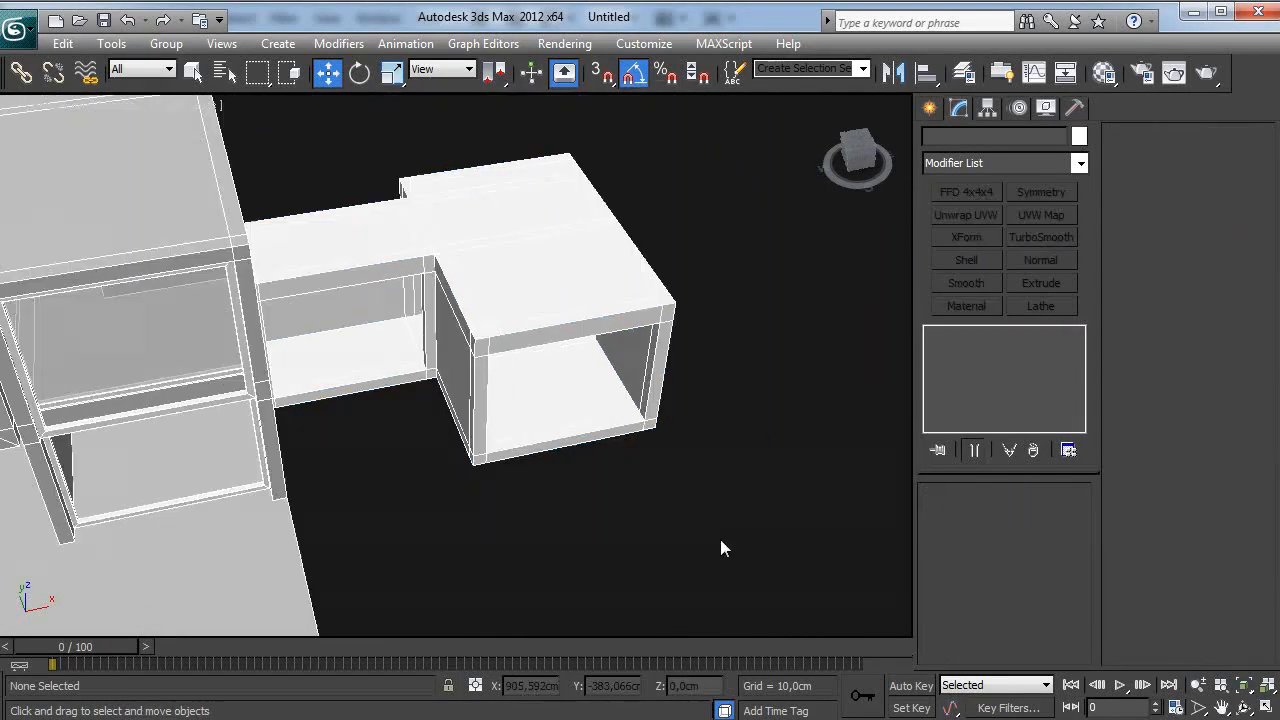
Step: Lower the inner bottom vertices of the house's ground-floor window frame by about 2.3 cm
alt+middle_drag(594, 492, 577, 369)
alt+middle_drag(426, 397, 416, 452)
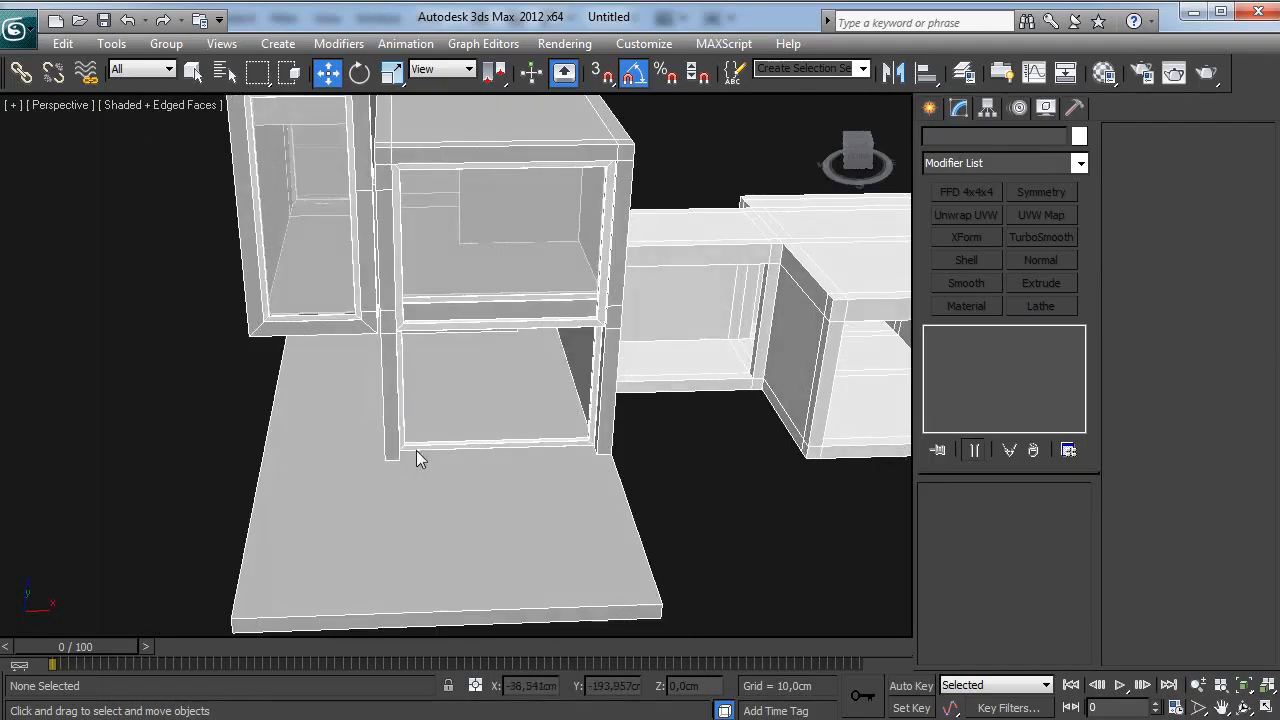
key(alt)
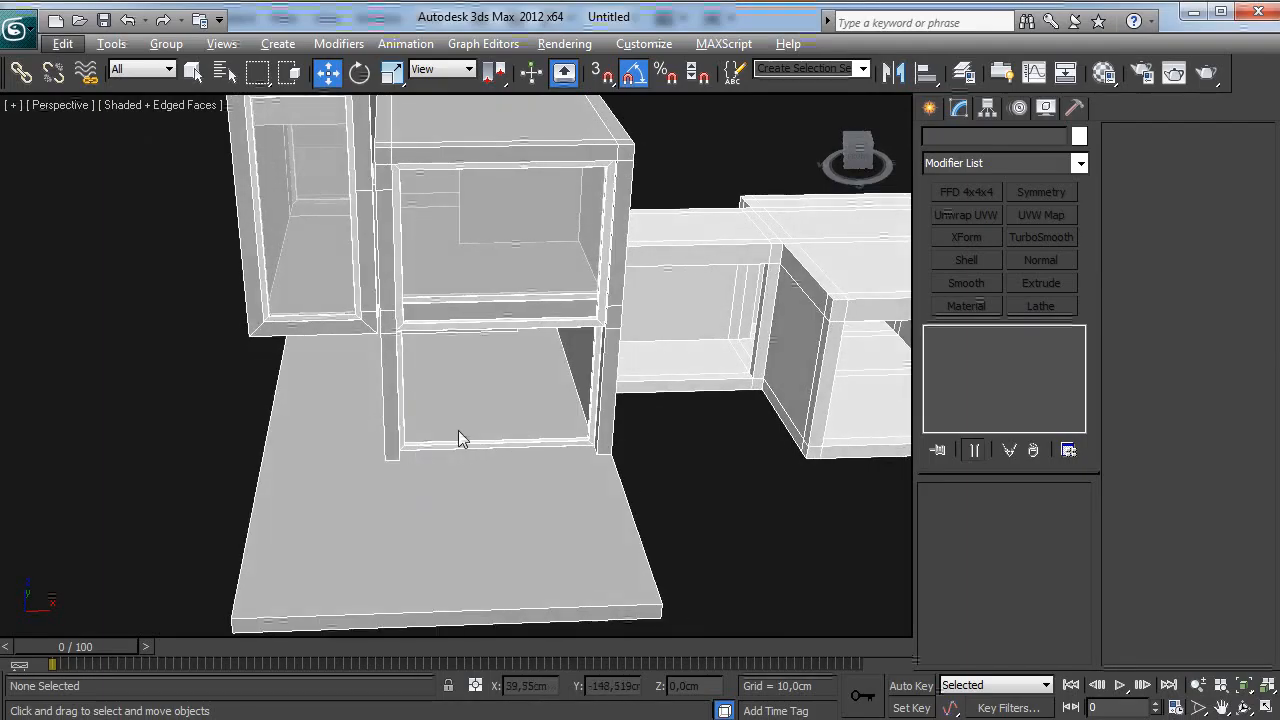
click(468, 223)
scroll(498, 280, up, 4)
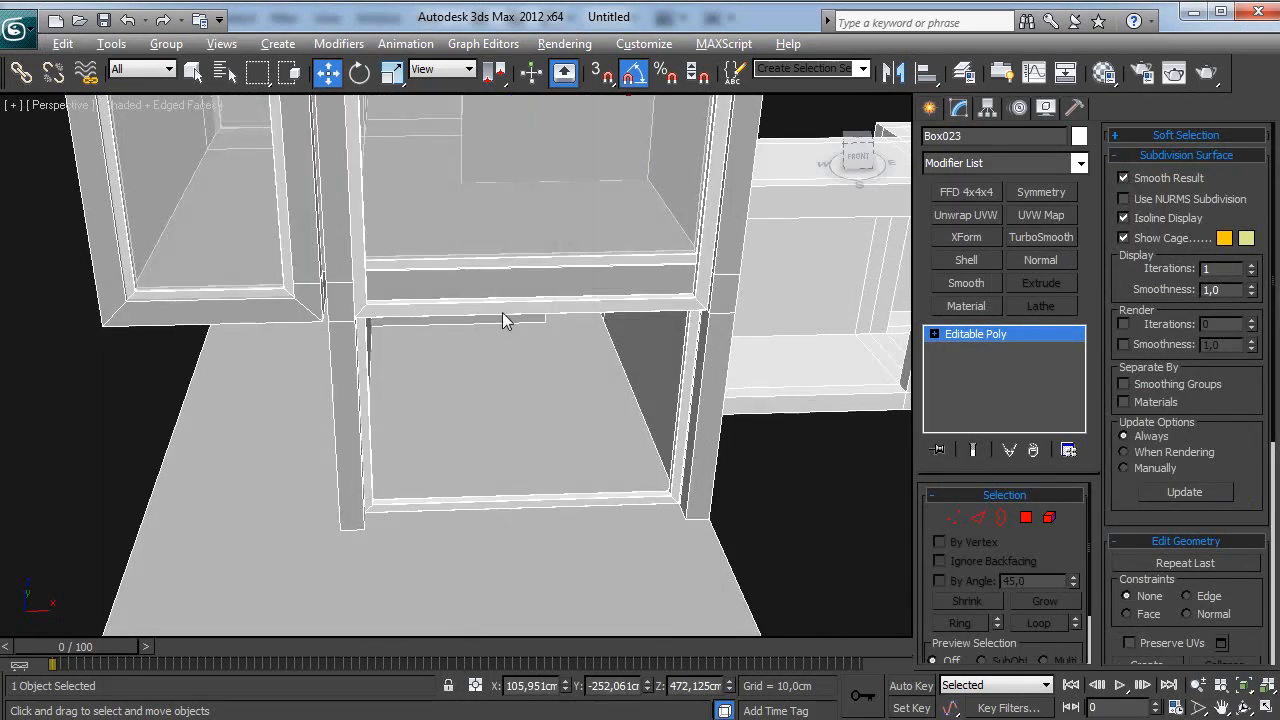
alt+middle_drag(499, 285, 489, 394)
click(475, 426)
scroll(490, 405, up, 4)
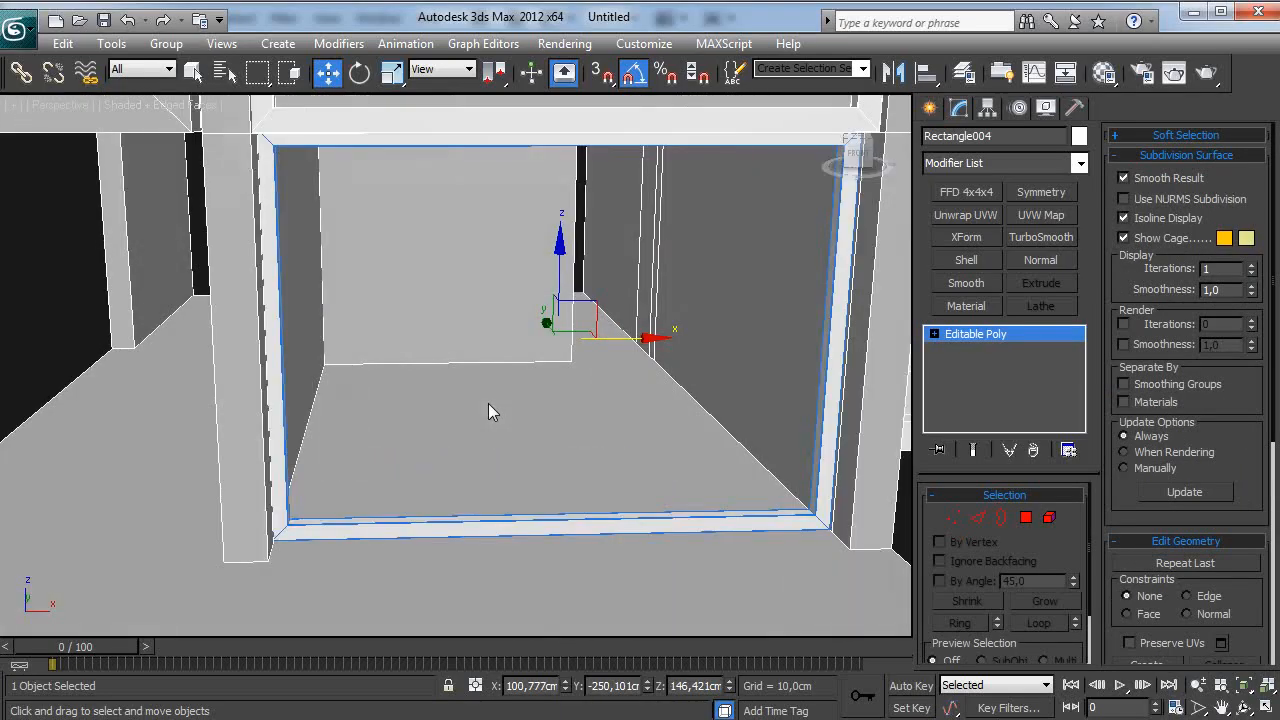
alt+middle_drag(547, 396, 542, 367)
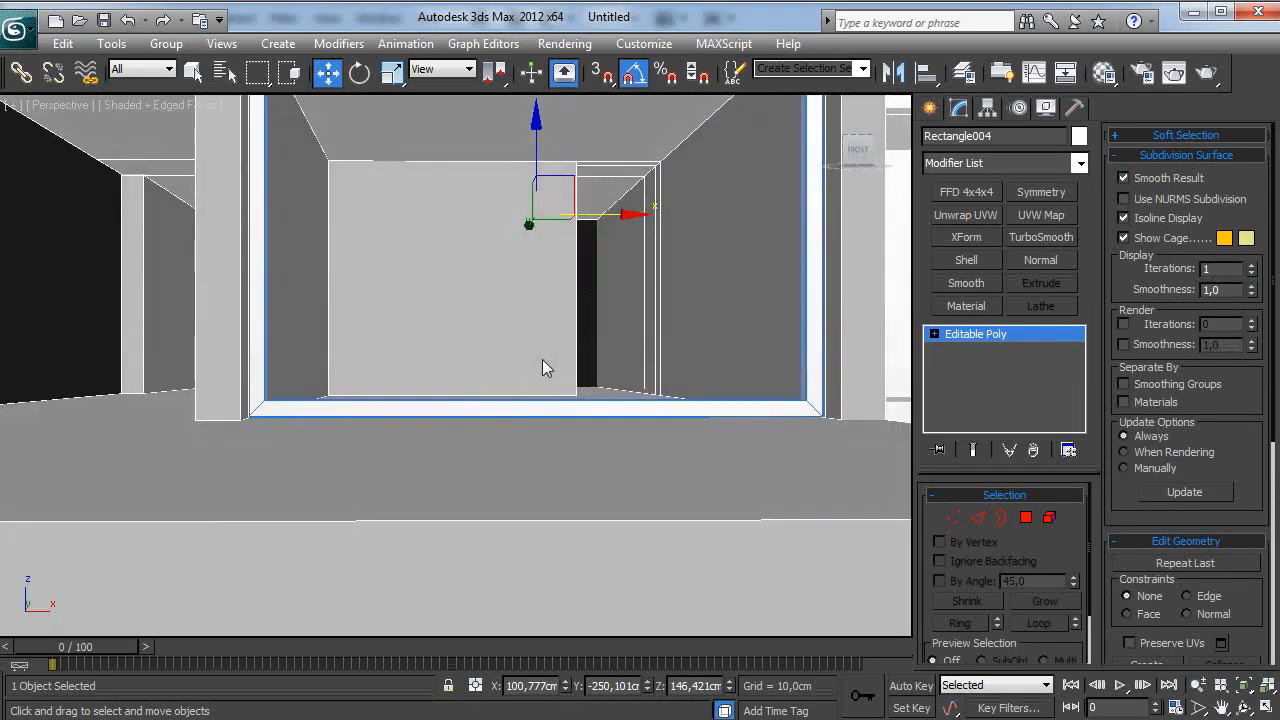
key(1)
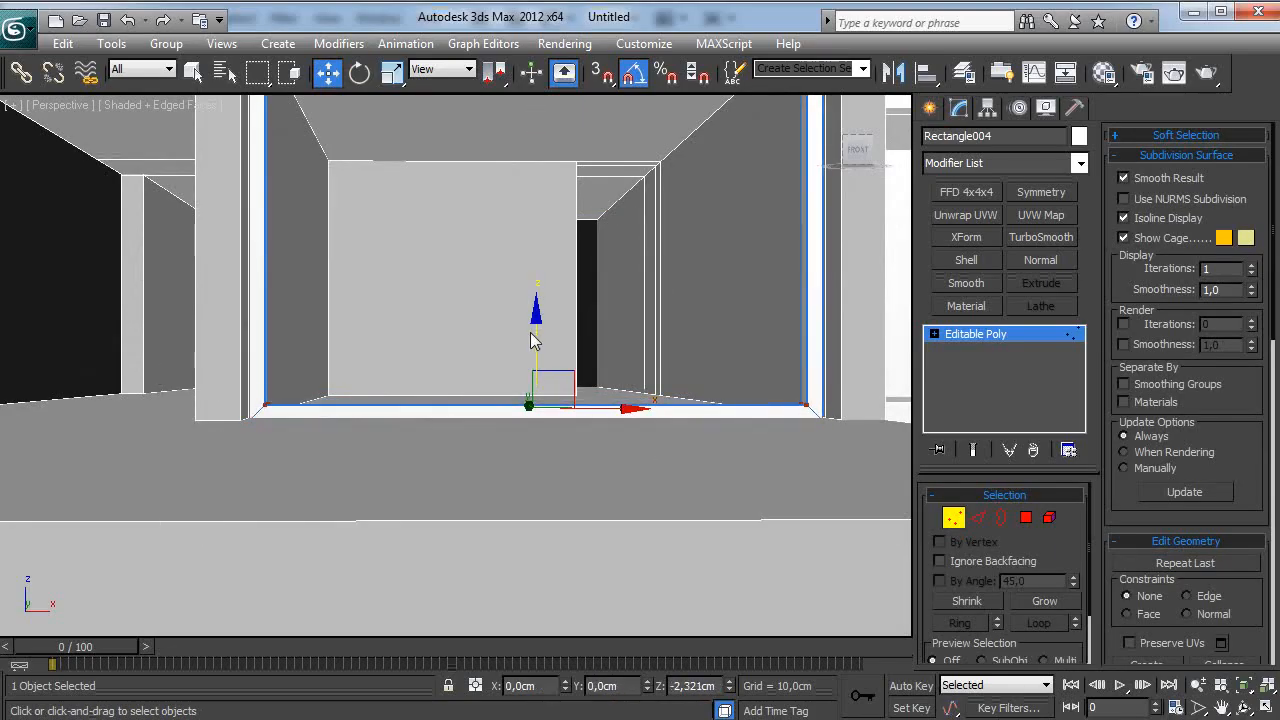
drag(538, 333, 540, 330)
click(966, 338)
Step: Move the right-hand vertices of the ground-floor window frame slightly outward along X
alt+middle_drag(523, 278, 697, 432)
key(1)
drag(651, 164, 785, 622)
drag(770, 400, 774, 398)
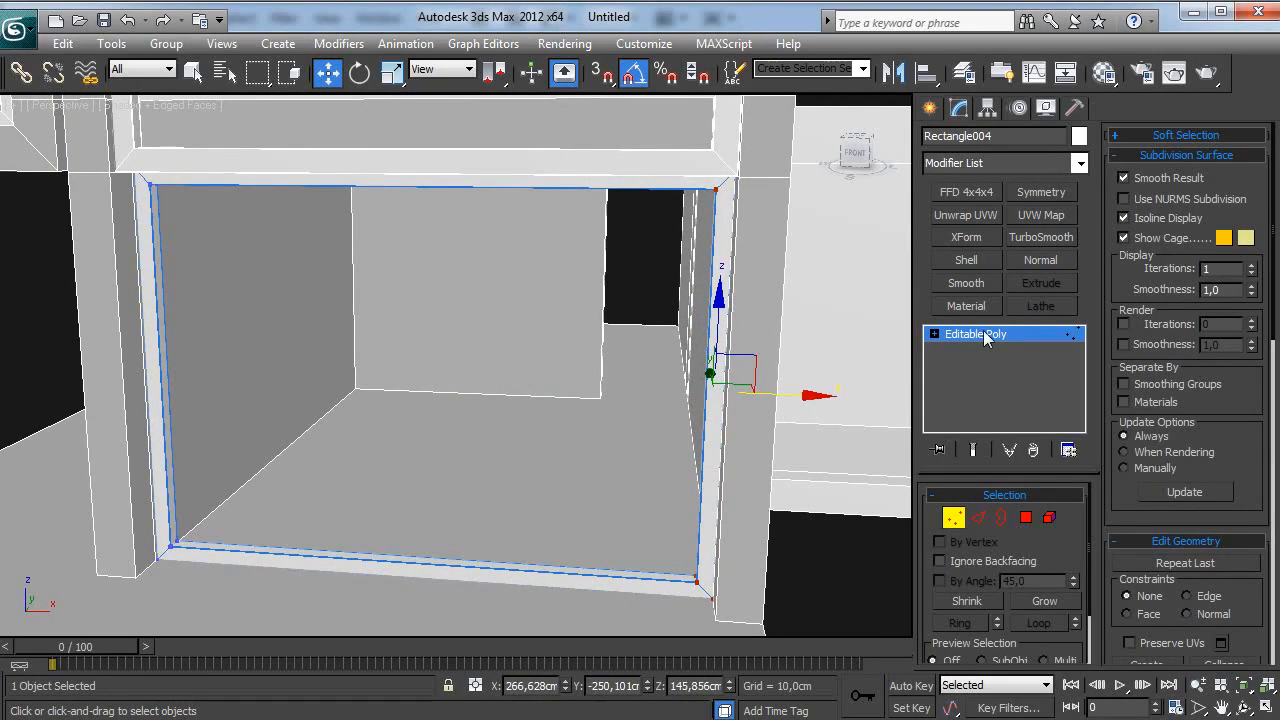
click(985, 338)
Step: Clone the upper window's glass pane straight down over the ground-floor opening as a single independent copy
alt+middle_drag(284, 494, 375, 460)
click(449, 187)
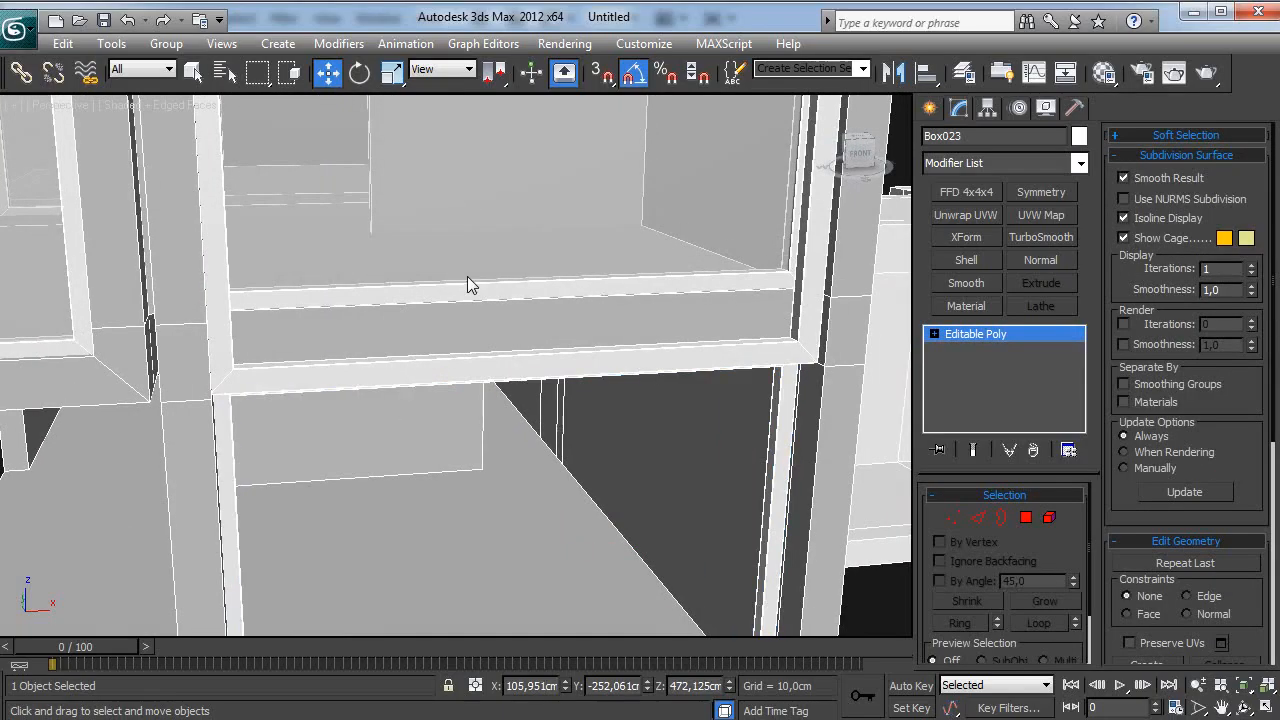
scroll(467, 283, down, 4)
click(483, 347)
shift+drag(483, 347, 483, 377)
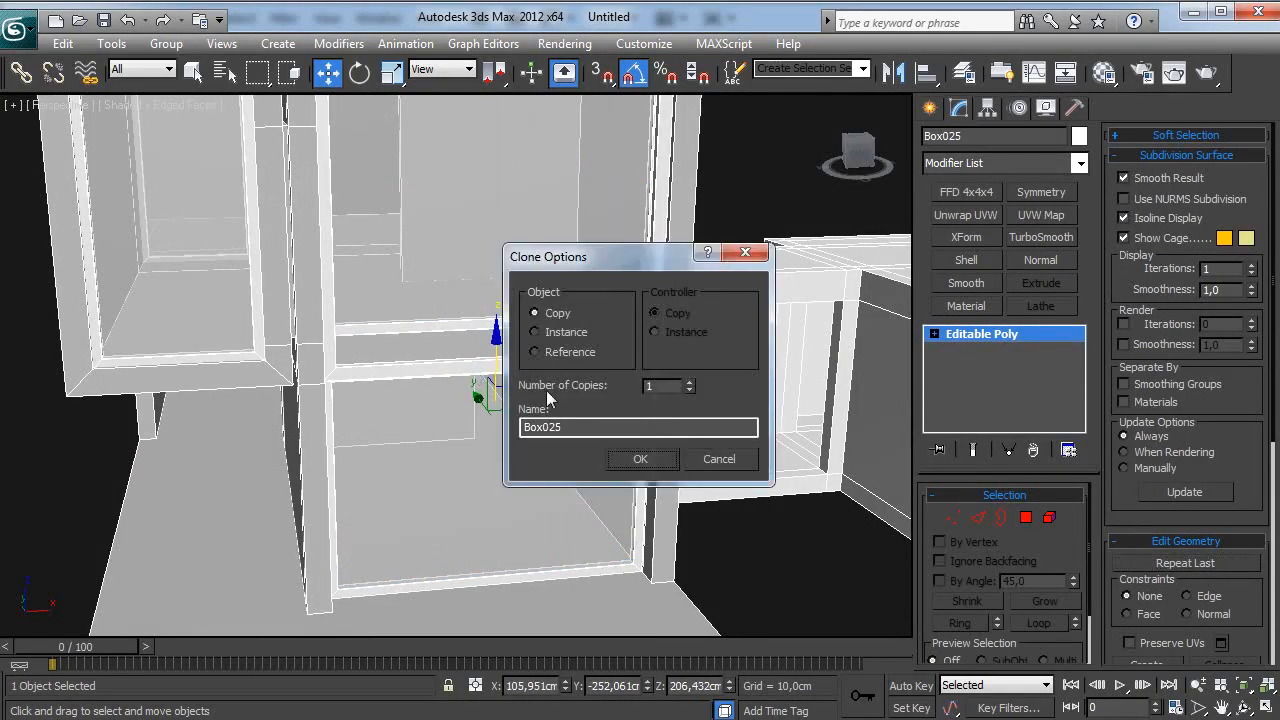
click(638, 460)
Step: Delete the copied glass pane from the ground-floor opening
alt+middle_drag(526, 438, 574, 463)
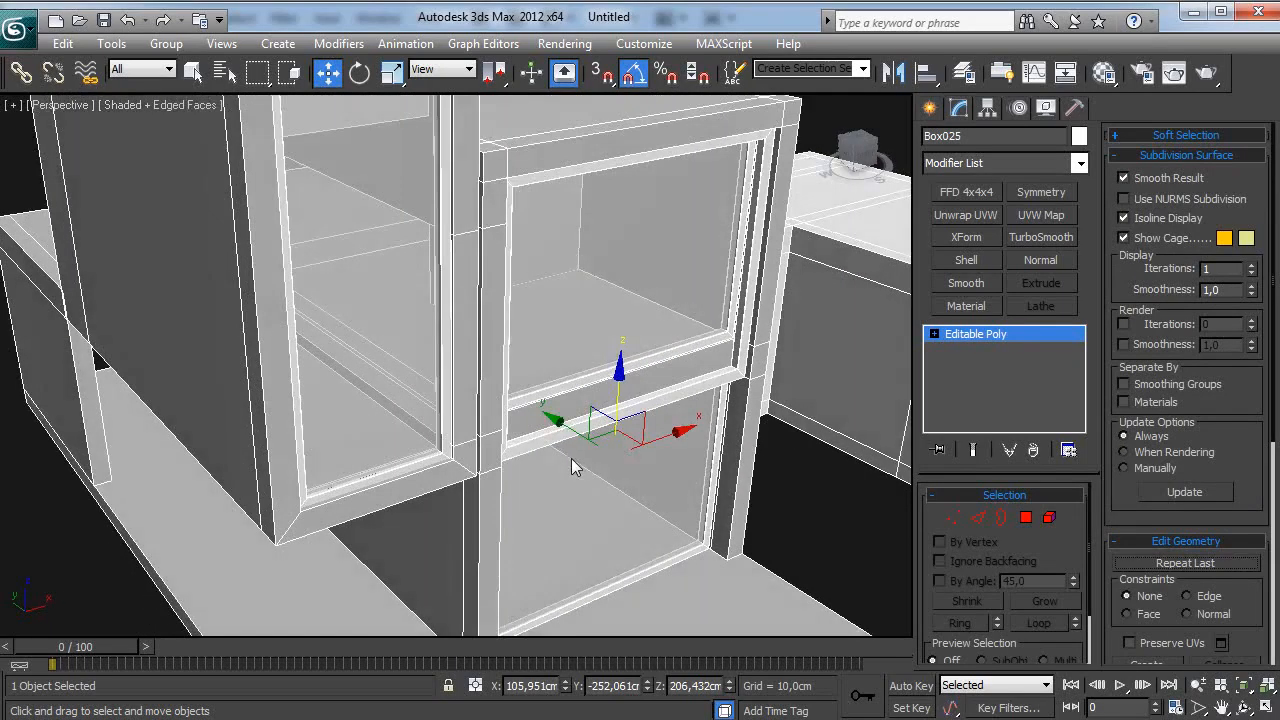
scroll(640, 420, up, 3)
scroll(636, 411, up, 2)
middle_drag(636, 411, 515, 387)
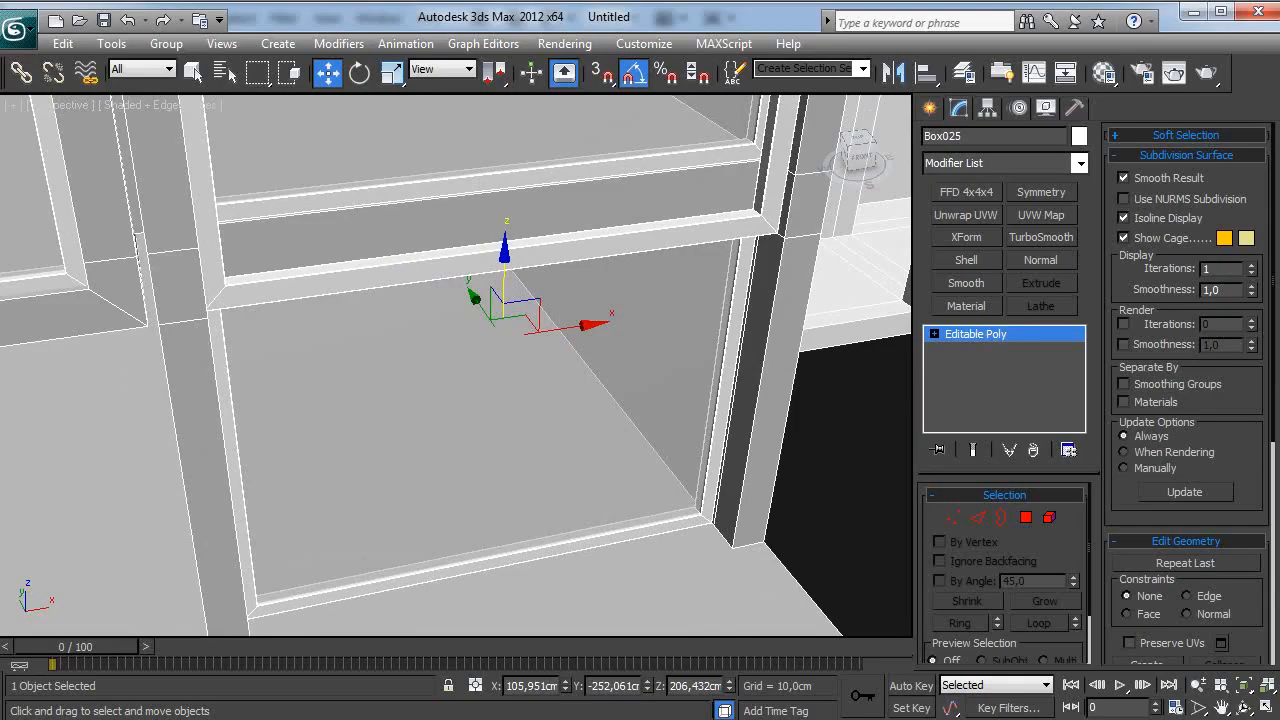
middle_drag(515, 387, 552, 366)
alt+middle_drag(652, 465, 612, 313)
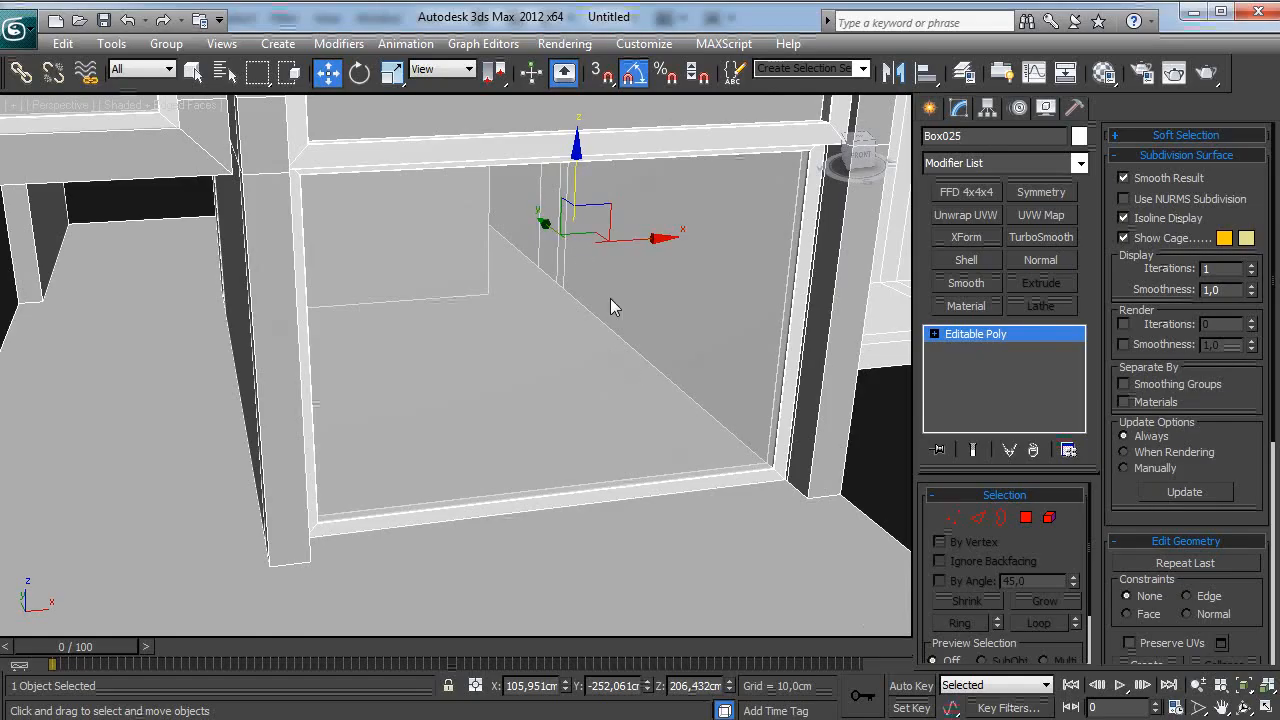
key(Delete)
Step: Raise the inner top vertices of the ground-floor window frame slightly
click(591, 492)
alt+middle_drag(611, 456, 594, 462)
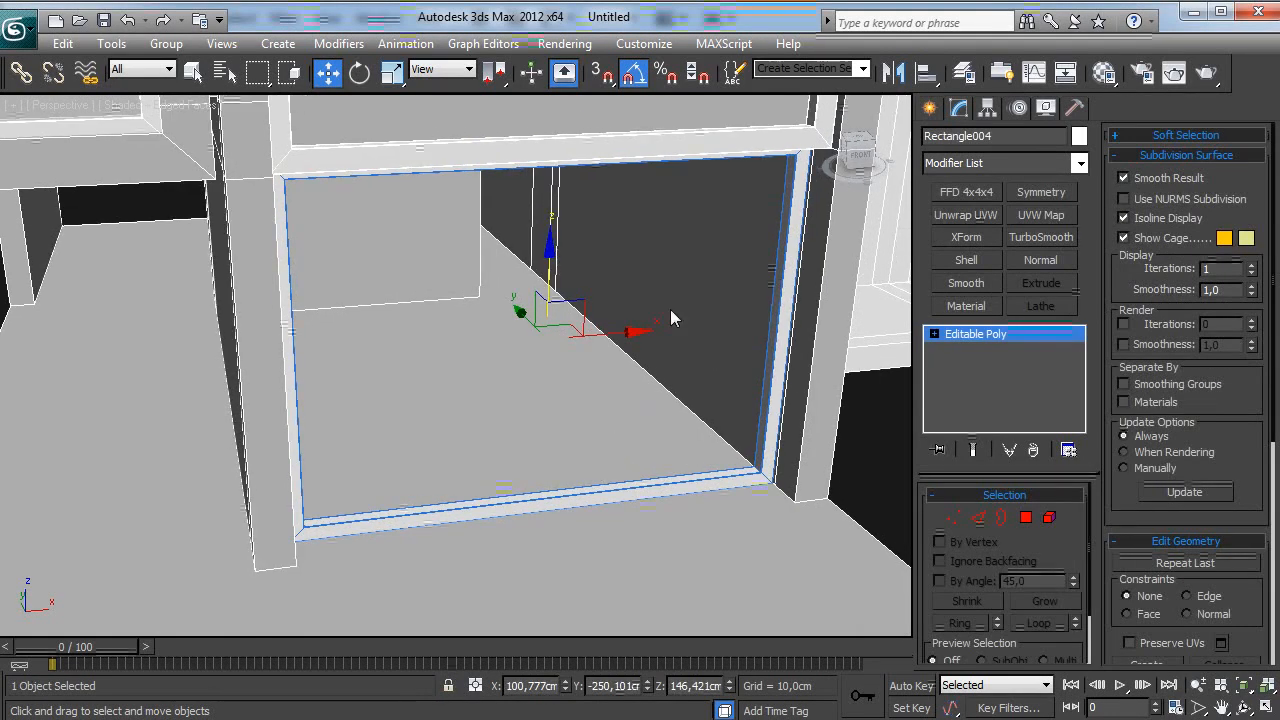
key(1)
drag(853, 432, 262, 570)
alt+middle_drag(580, 490, 622, 385)
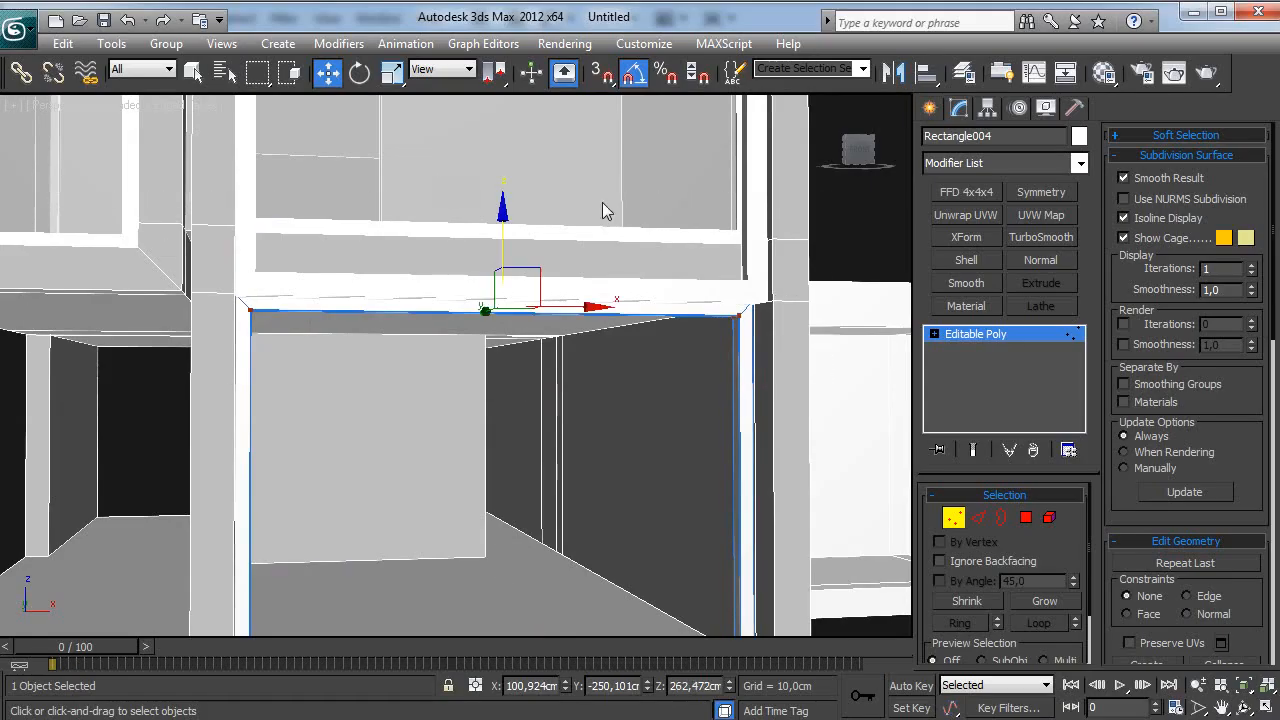
drag(501, 255, 501, 247)
alt+middle_drag(501, 247, 575, 235)
Step: Connect the ring of edges across the window frame's inner faces with 2 segments and a pinch of 13
alt+middle_drag(650, 337, 703, 428)
scroll(612, 545, up, 3)
middle_drag(612, 545, 641, 454)
click(844, 392)
click(971, 617)
mouse_move(716, 412)
middle_down()
mouse_move(635, 401)
mouse_move(705, 404)
middle_up()
right_click(705, 404)
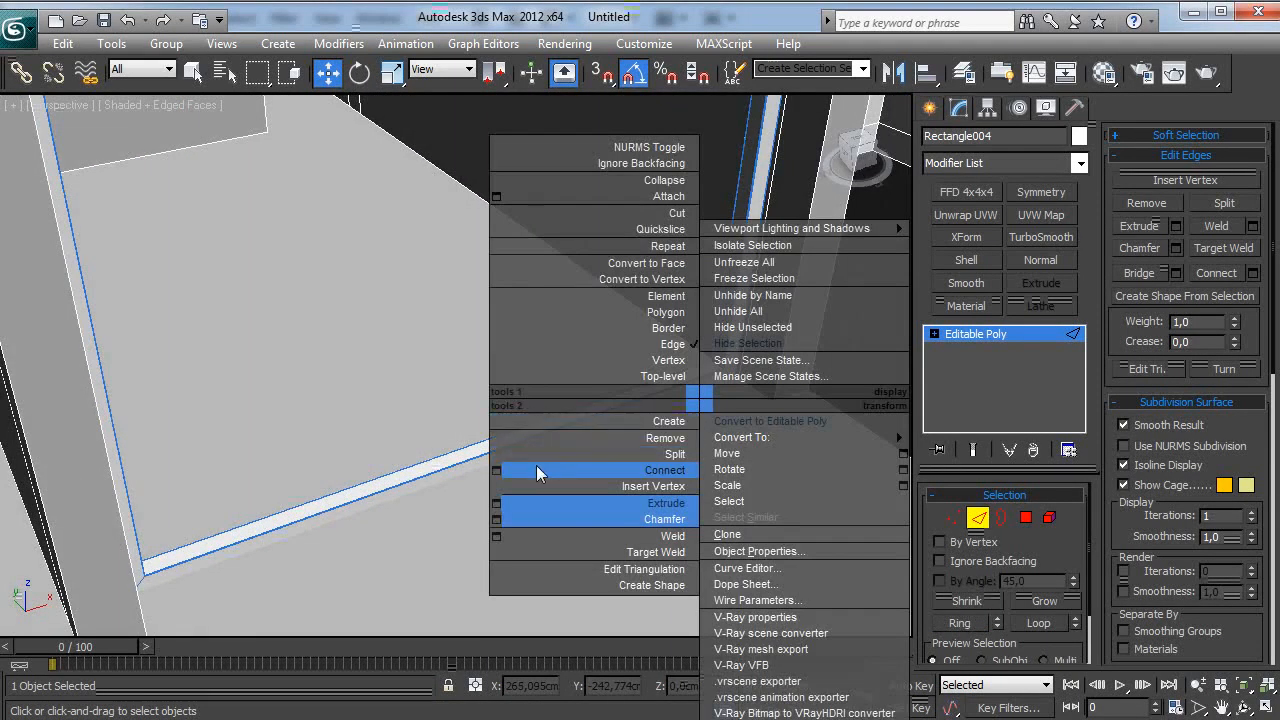
click(500, 476)
alt+middle_drag(487, 373, 583, 325)
click(476, 376)
drag(476, 406, 521, 410)
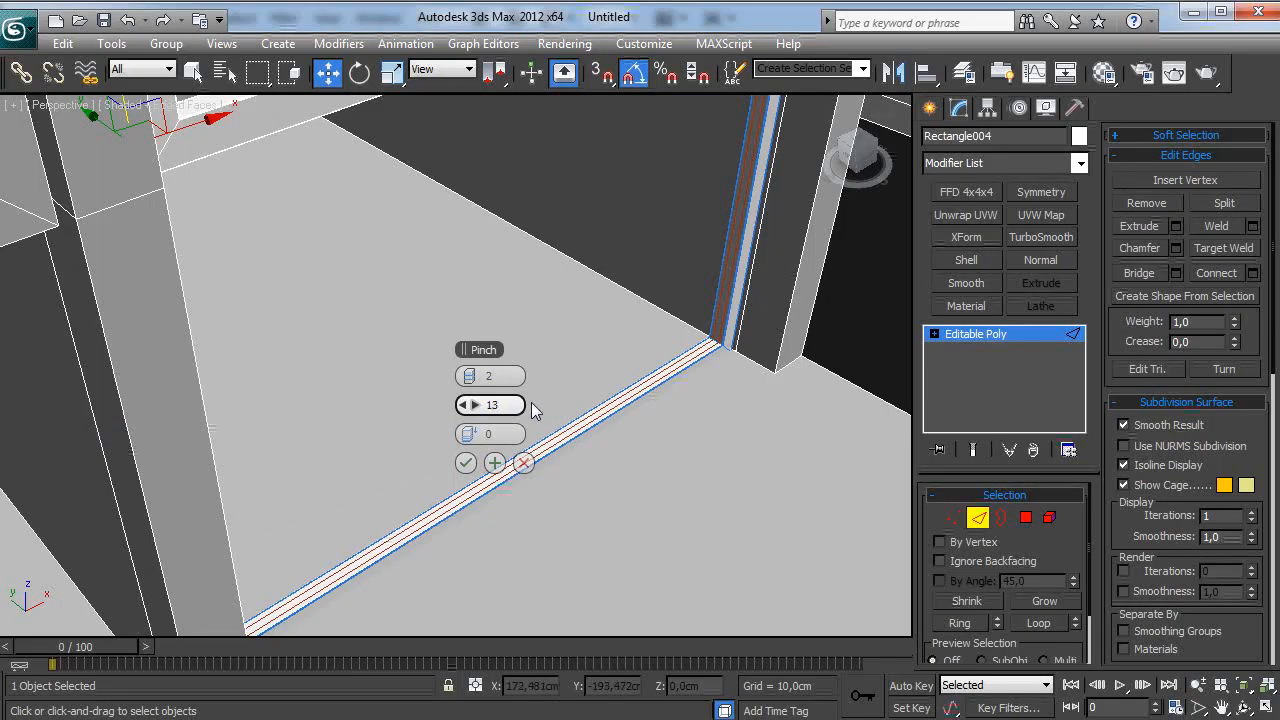
click(466, 462)
Step: Extrude the middle strip of polygons around the window frame's inner faces by -2.5 cm to form a groove
click(1026, 517)
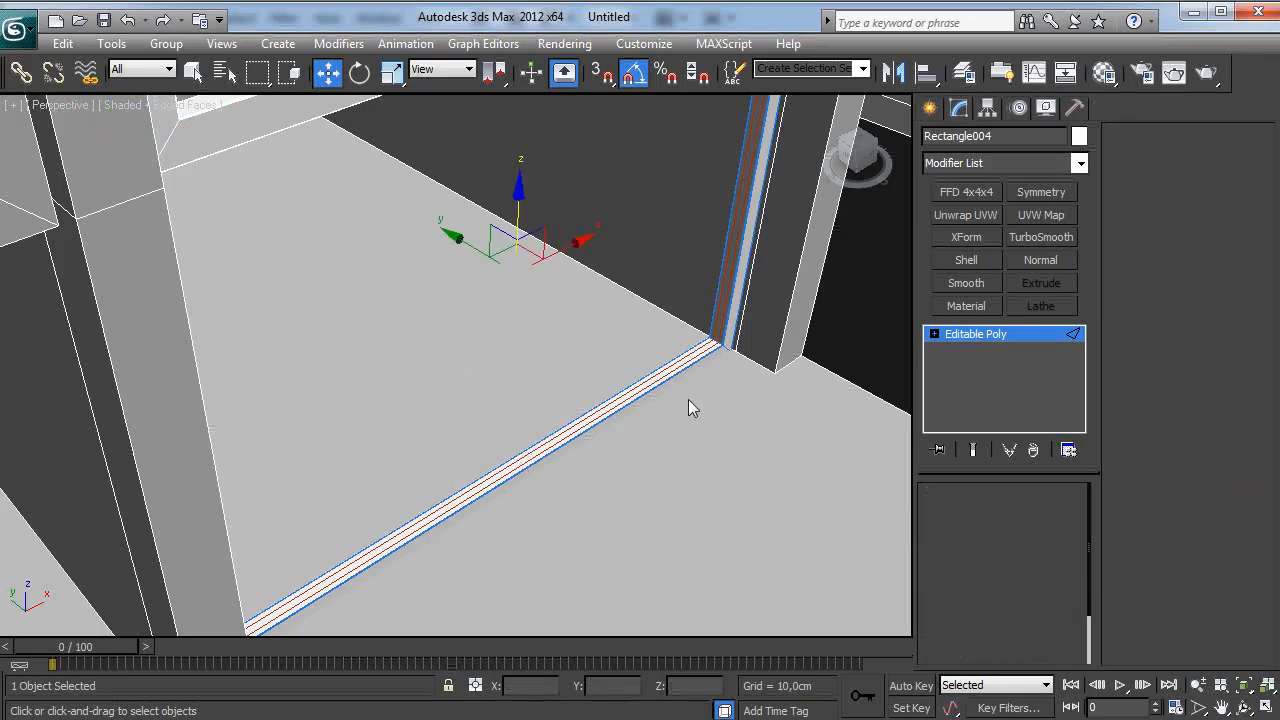
click(695, 356)
middle_drag(530, 220, 526, 475)
scroll(630, 352, up, 4)
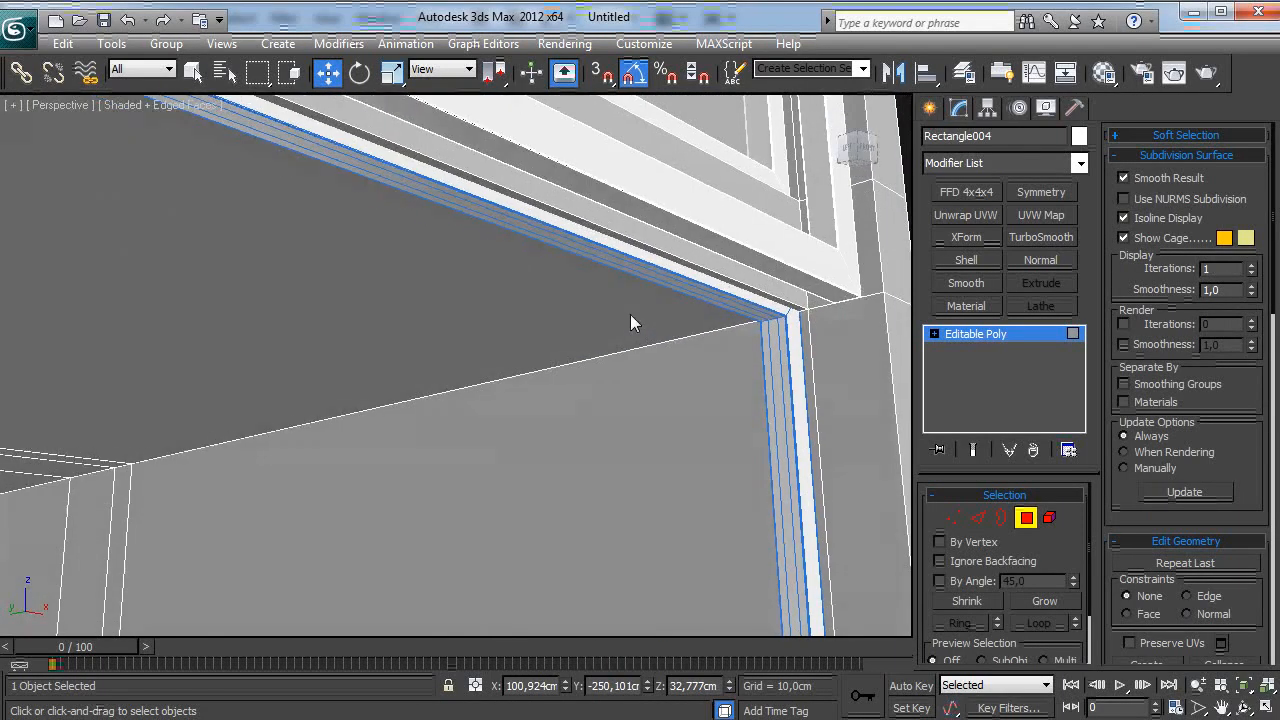
click(671, 281)
right_click(528, 343)
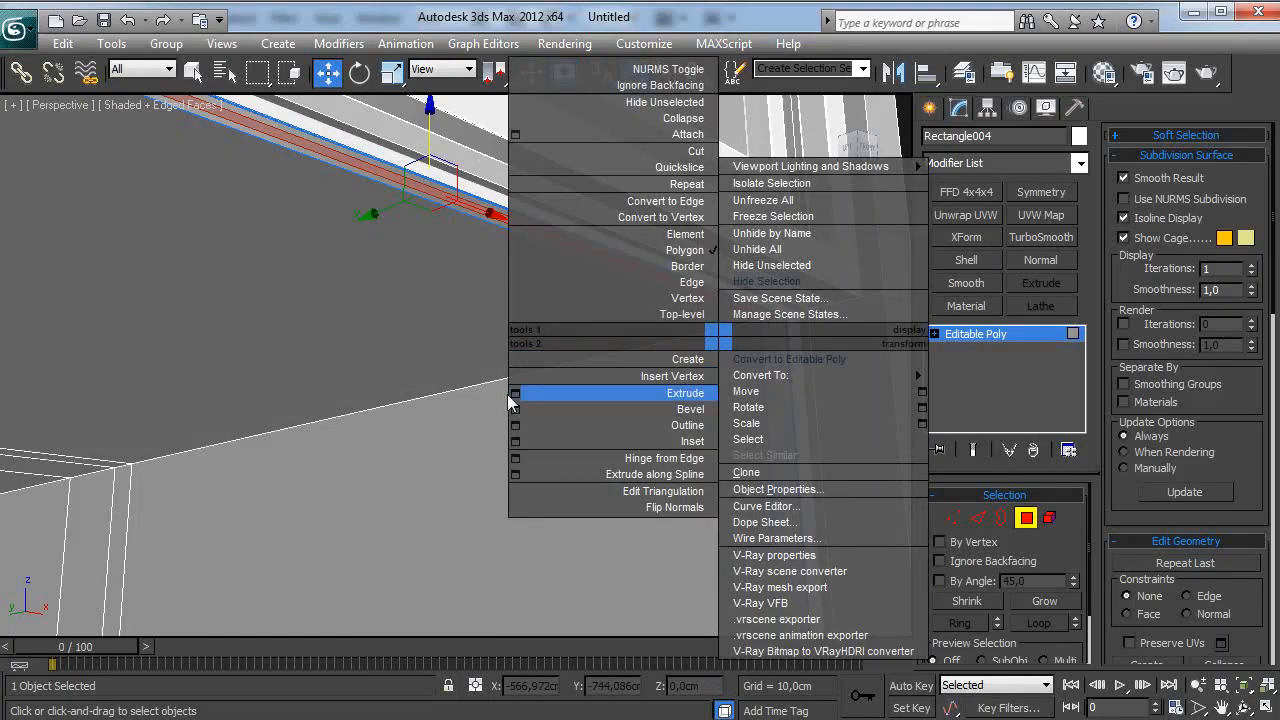
click(507, 392)
click(489, 376)
click(525, 397)
drag(500, 405, 397, 405)
alt+middle_drag(683, 397, 555, 367)
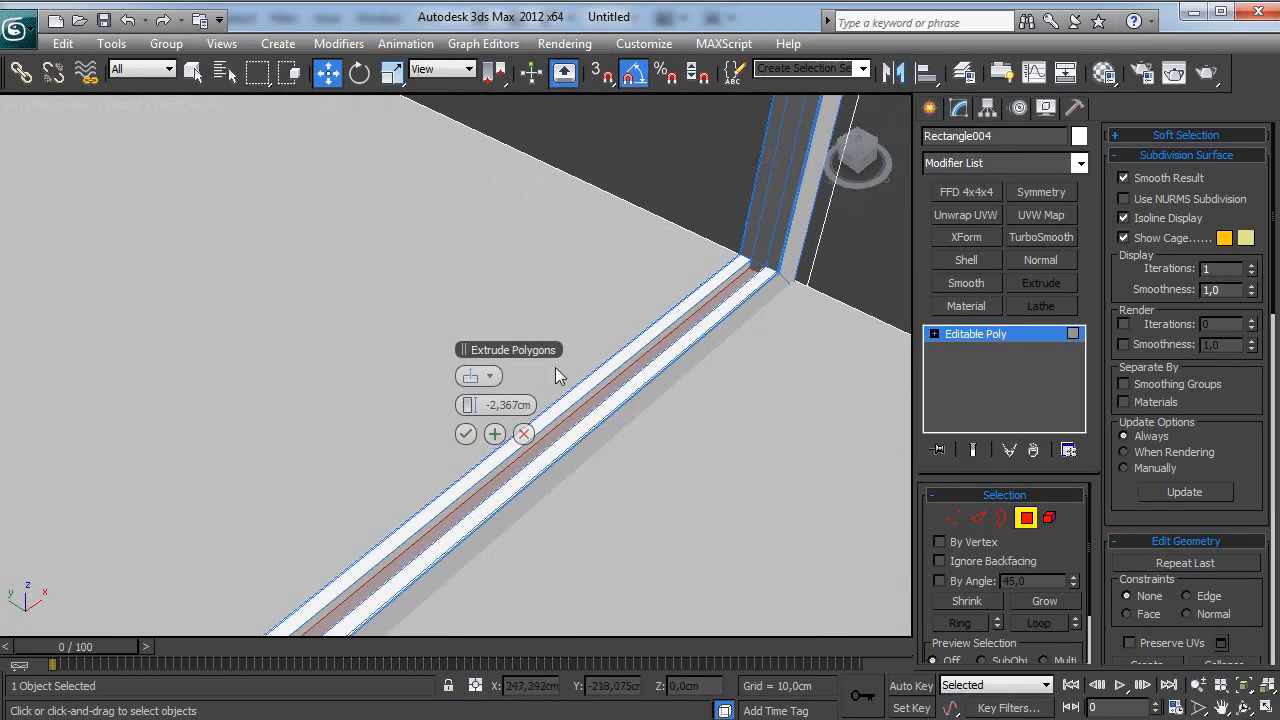
double_click(519, 406)
text(-)
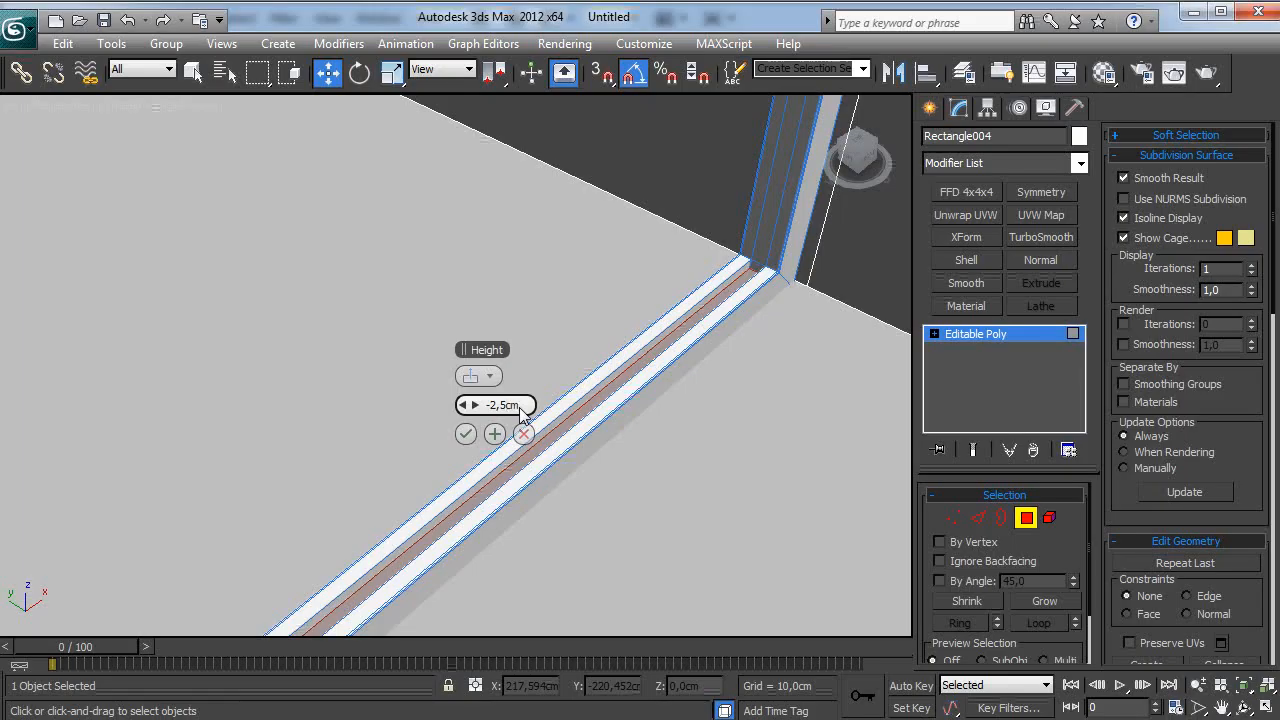
click(466, 433)
Step: Finish polygon editing, deselect the window frame and turn off the edged-faces display
alt+middle_drag(637, 437, 543, 370)
scroll(556, 369, down, 6)
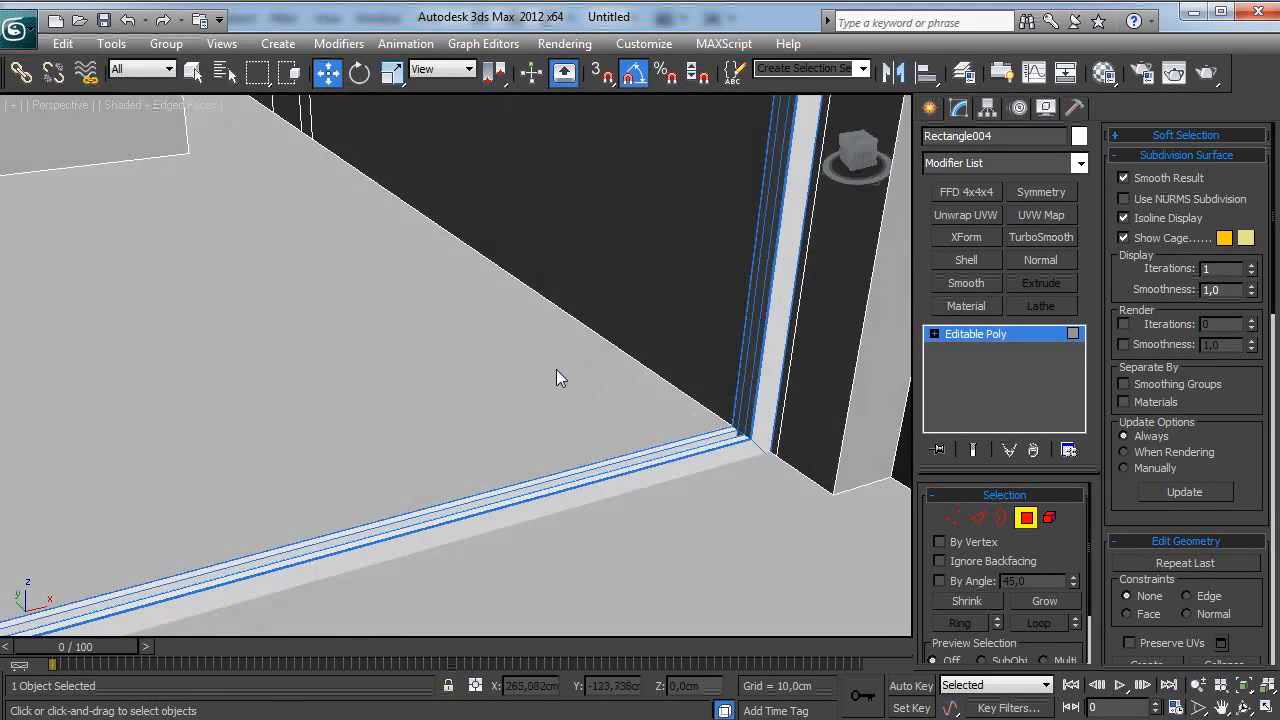
click(971, 333)
click(824, 416)
key(F4)
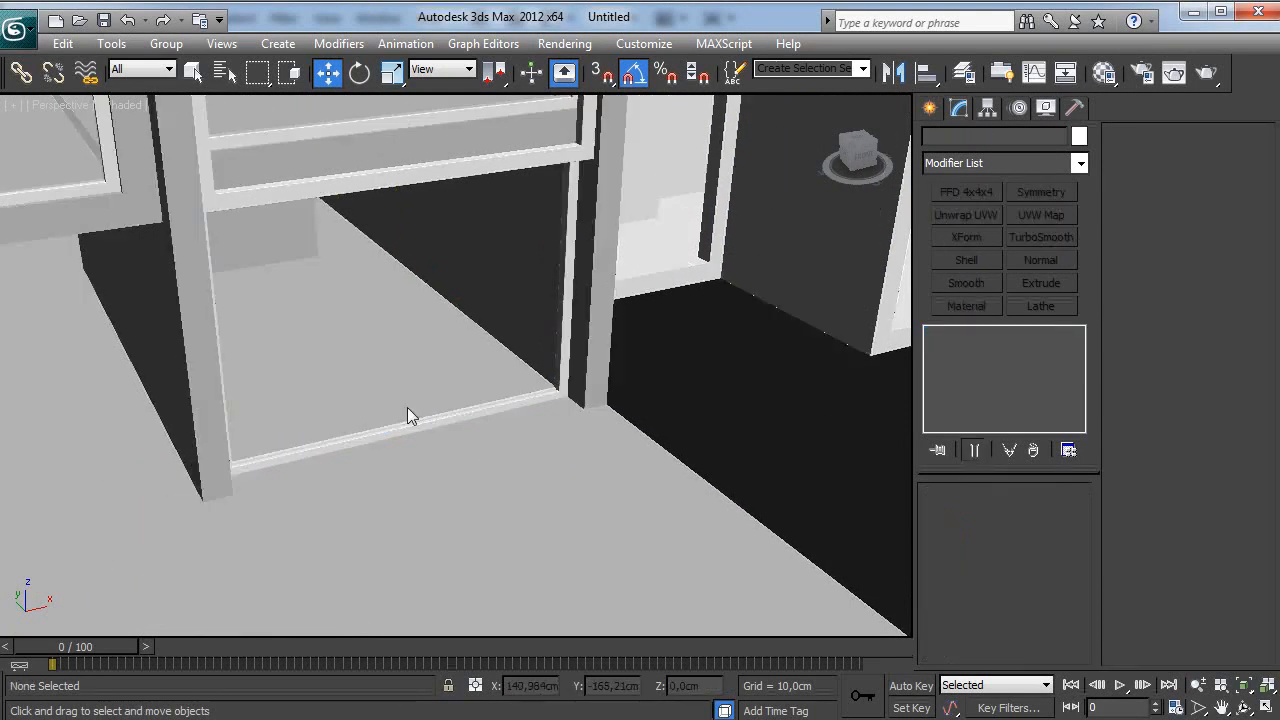
Step: Turn on the edged-faces display and select the ground-floor window frame
middle_drag(407, 407, 521, 423)
scroll(521, 423, up, 4)
key(F4)
scroll(521, 423, down, 2)
scroll(785, 345, down, 2)
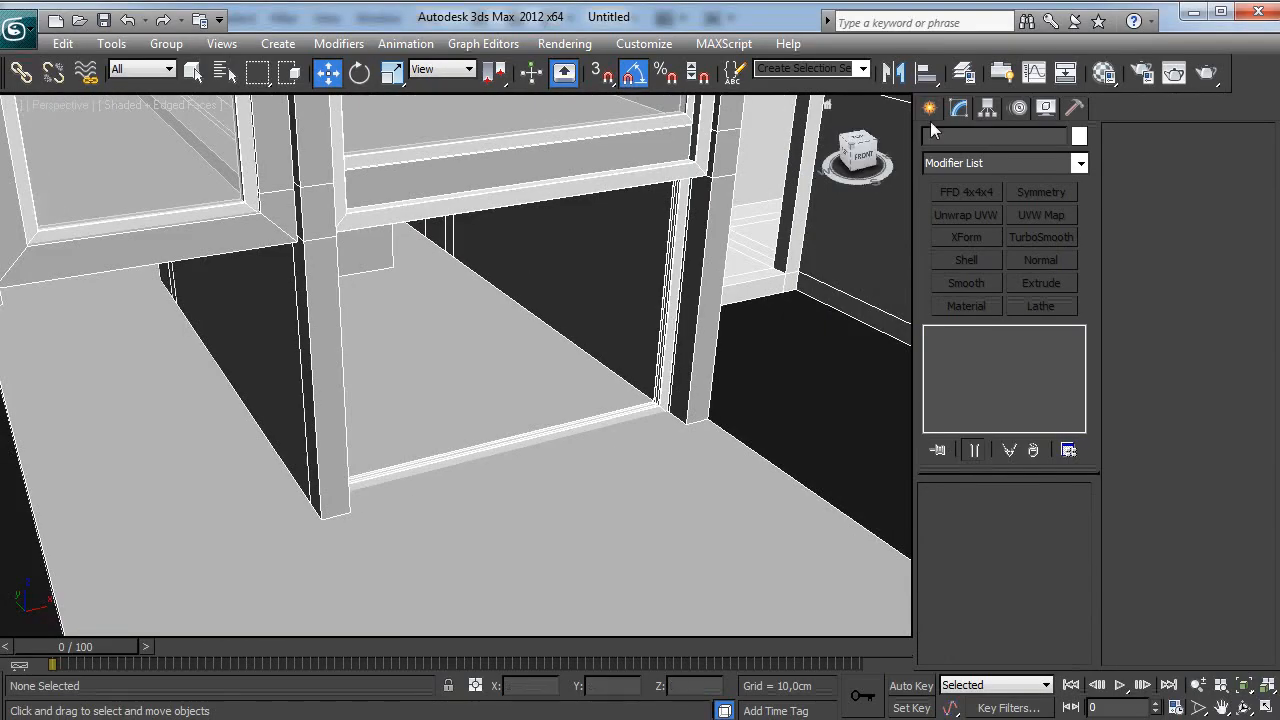
click(930, 108)
scroll(601, 314, up, 3)
alt+middle_drag(590, 318, 590, 303)
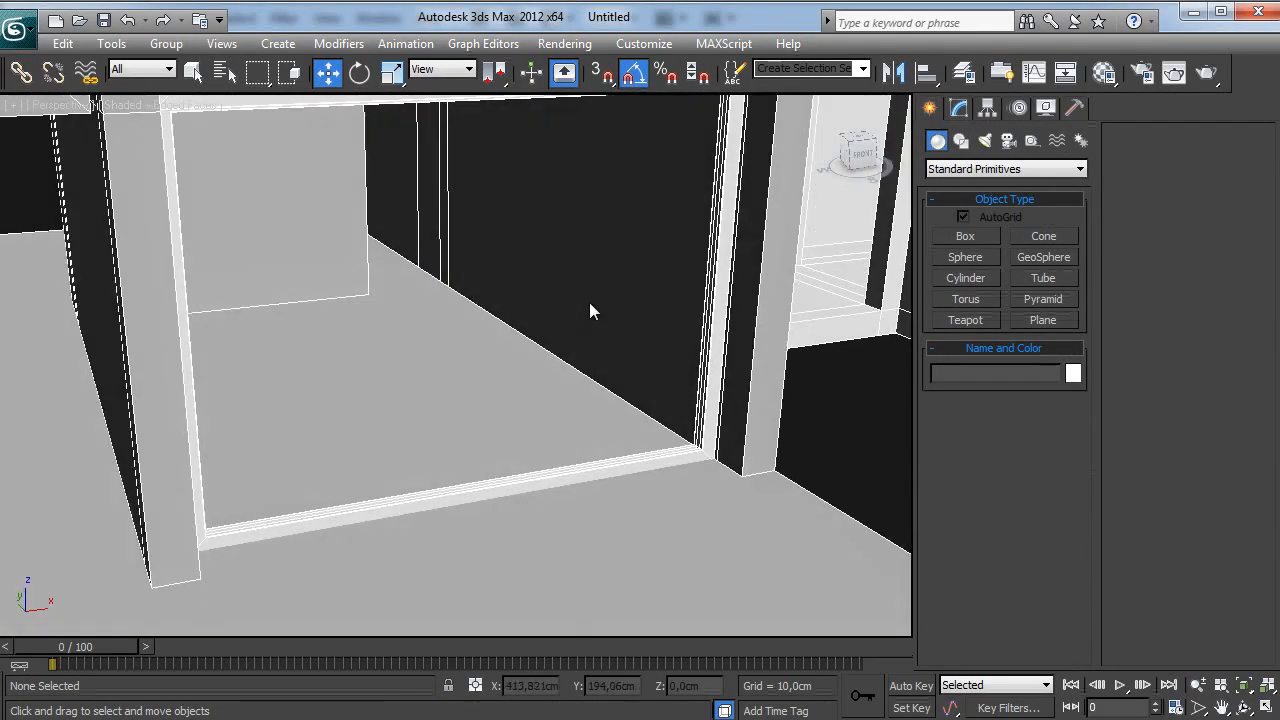
click(722, 449)
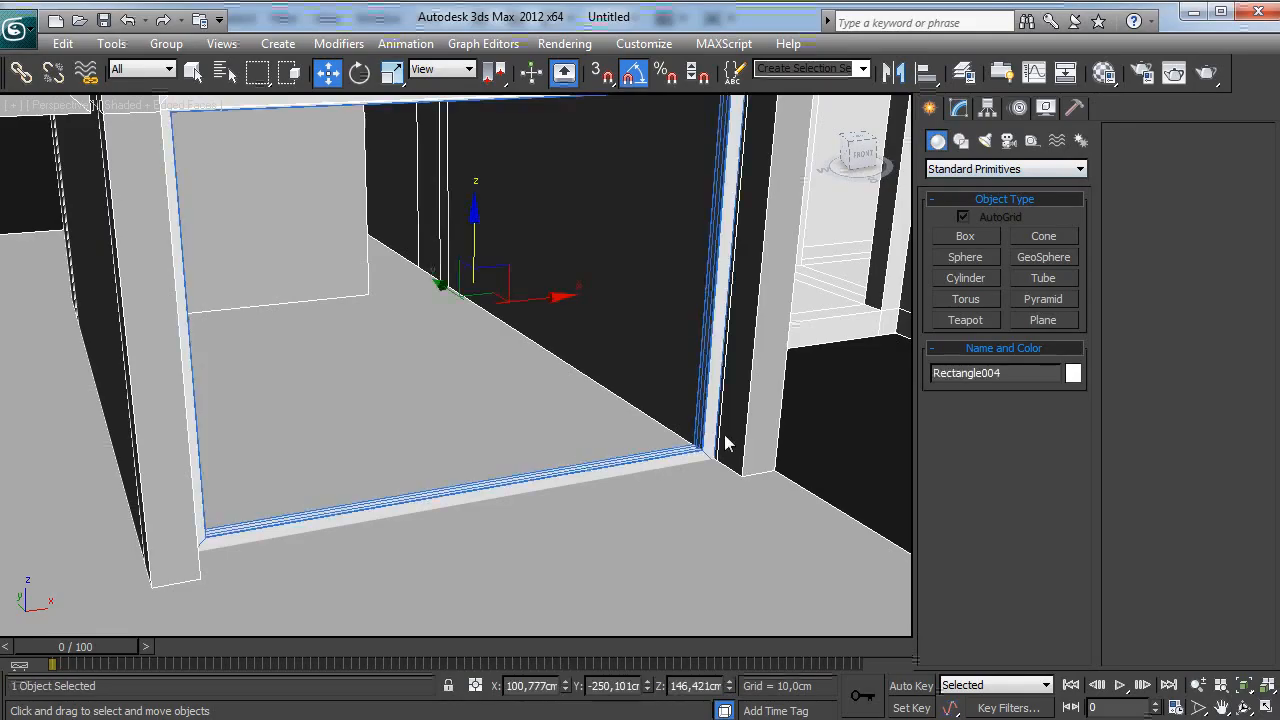
Step: Connect the lengthwise edges of the window frame's horizontal rails with 3 segments and a pinch of 13
key(z)
click(959, 108)
click(978, 517)
drag(577, 395, 545, 555)
key(z)
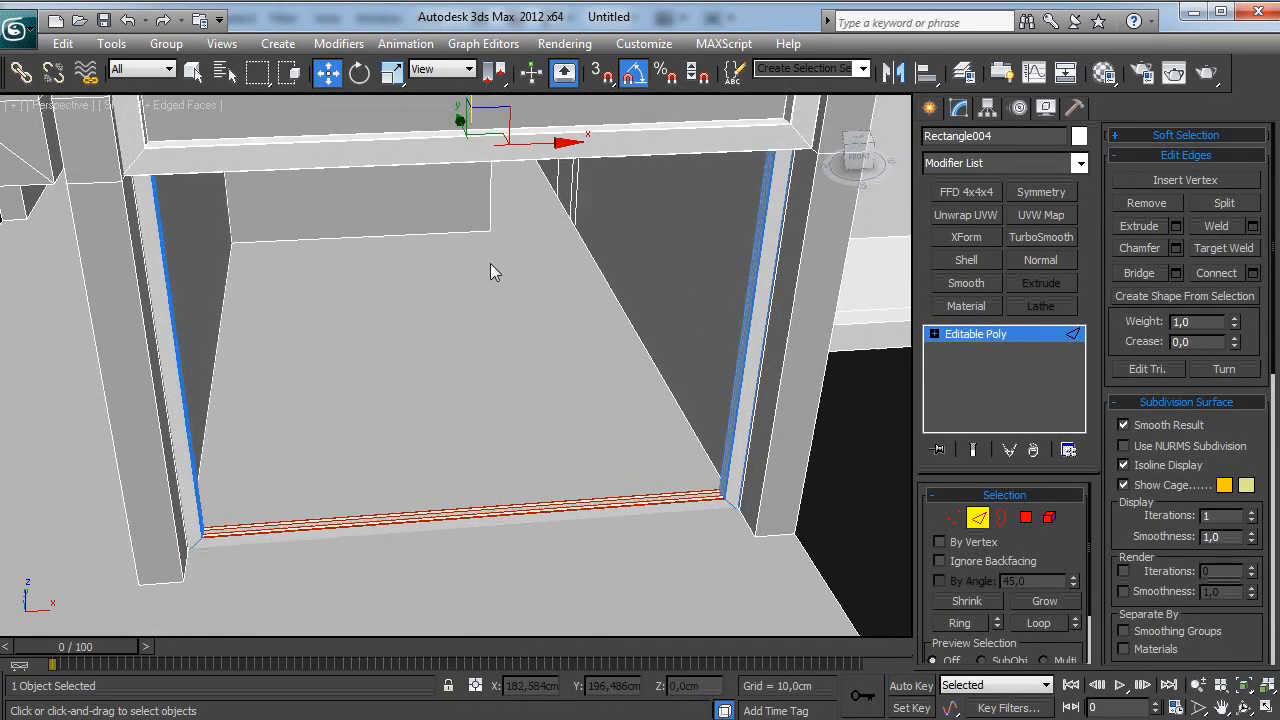
right_click(491, 271)
click(282, 337)
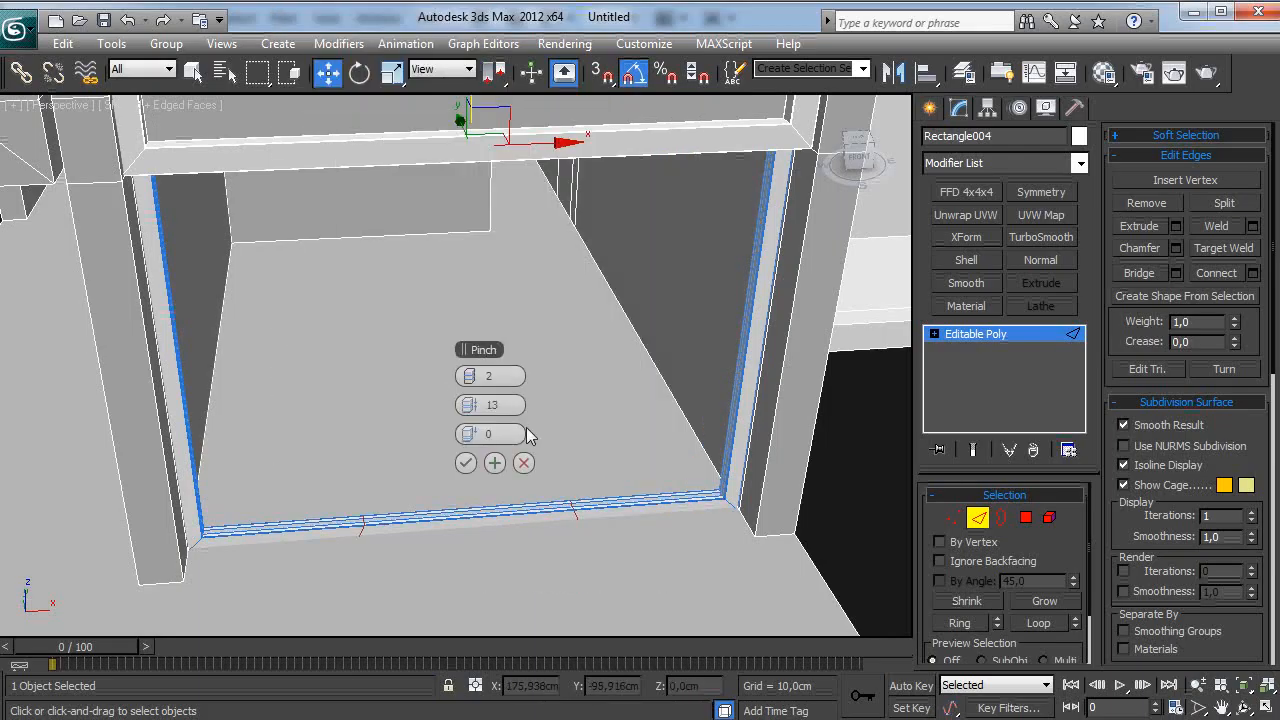
click(474, 378)
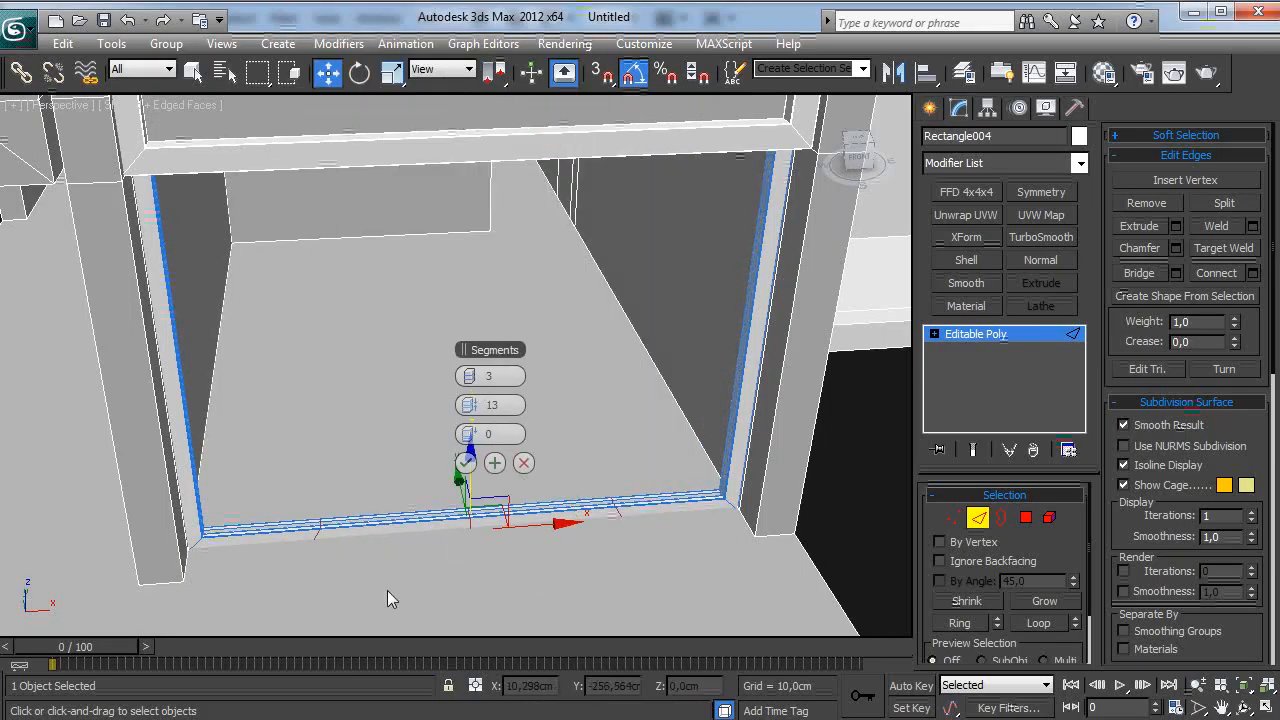
click(466, 463)
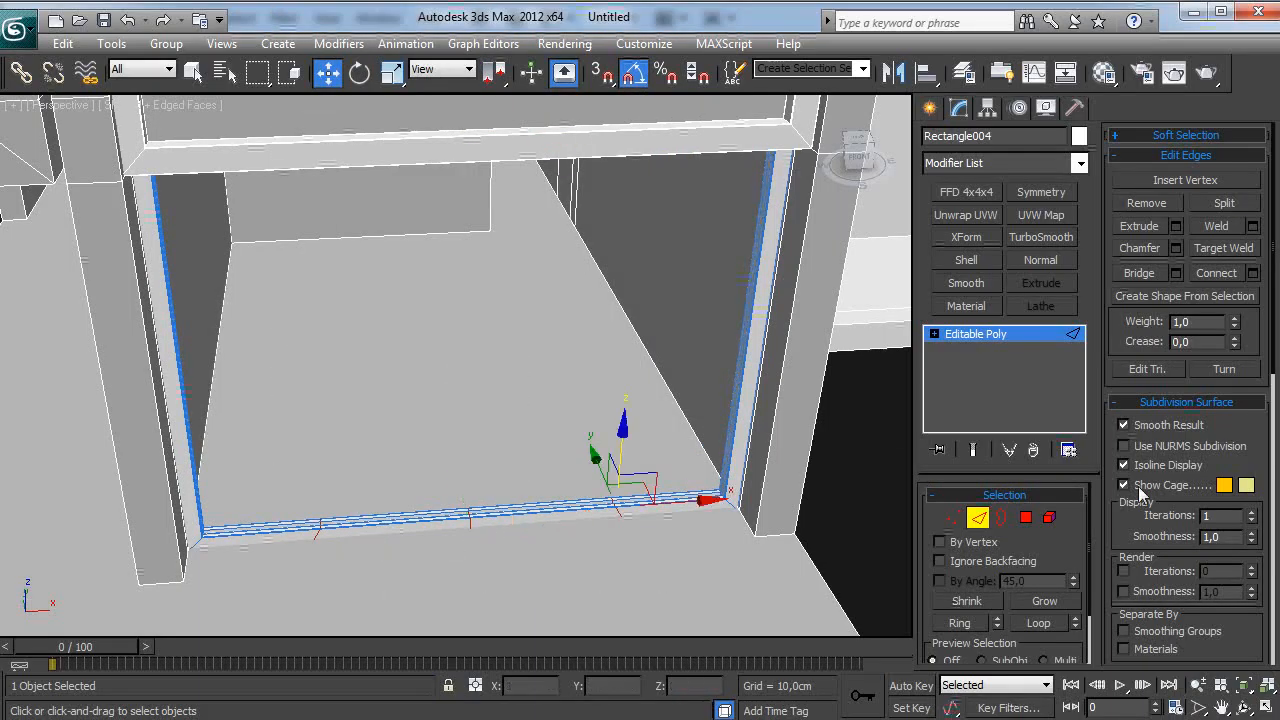
Step: Finish edge editing and isolate the window frame in the Front view for drawing splines
click(988, 334)
click(932, 112)
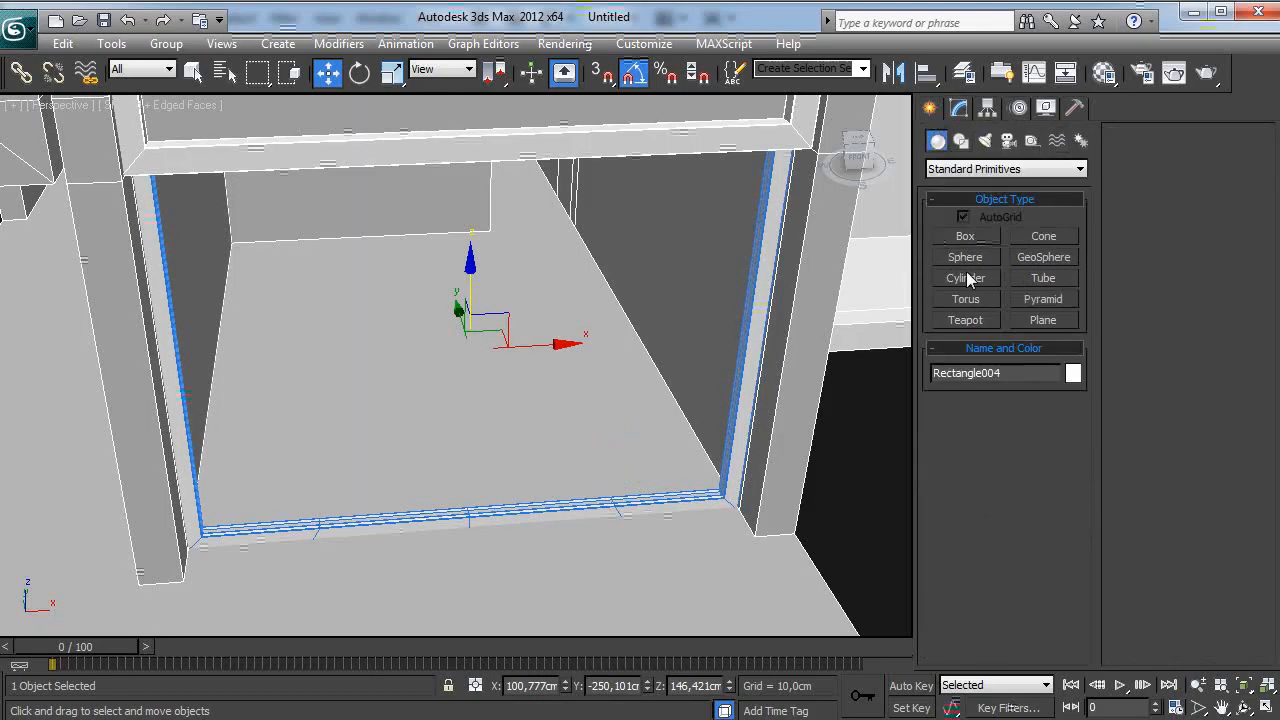
click(960, 140)
click(1044, 252)
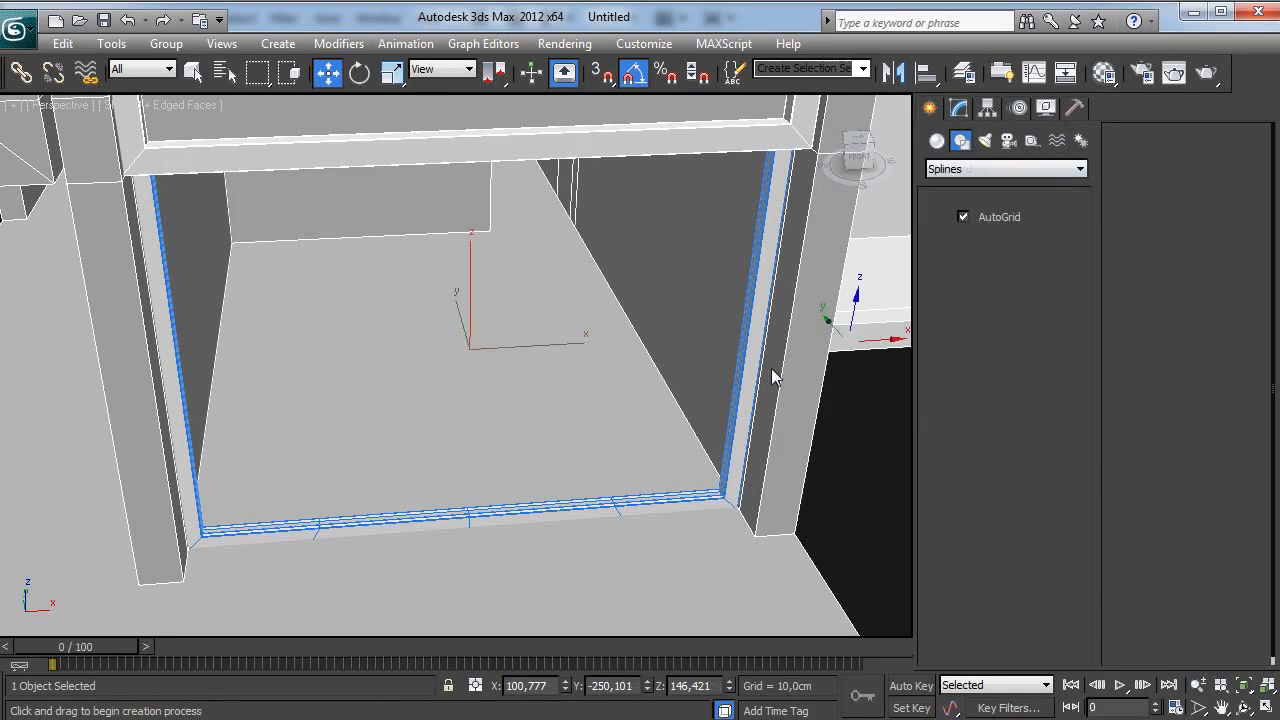
key(f)
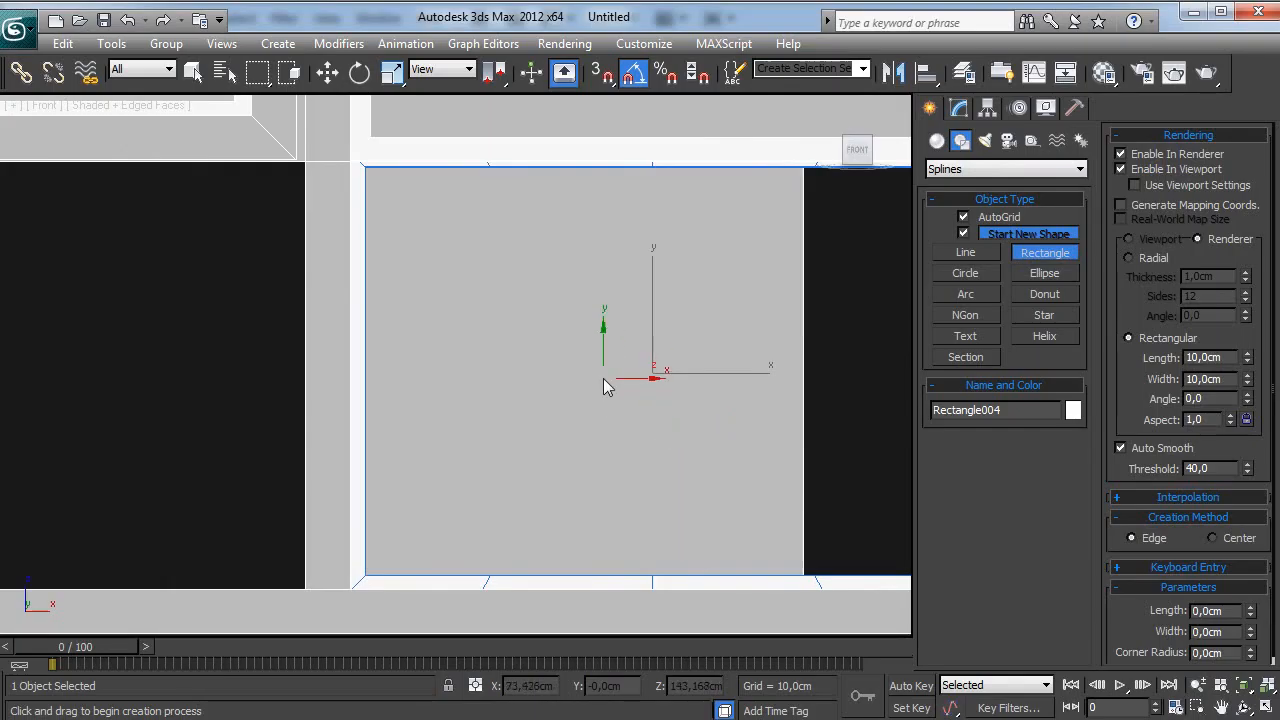
key(alt+q)
drag(652, 551, 100, 718)
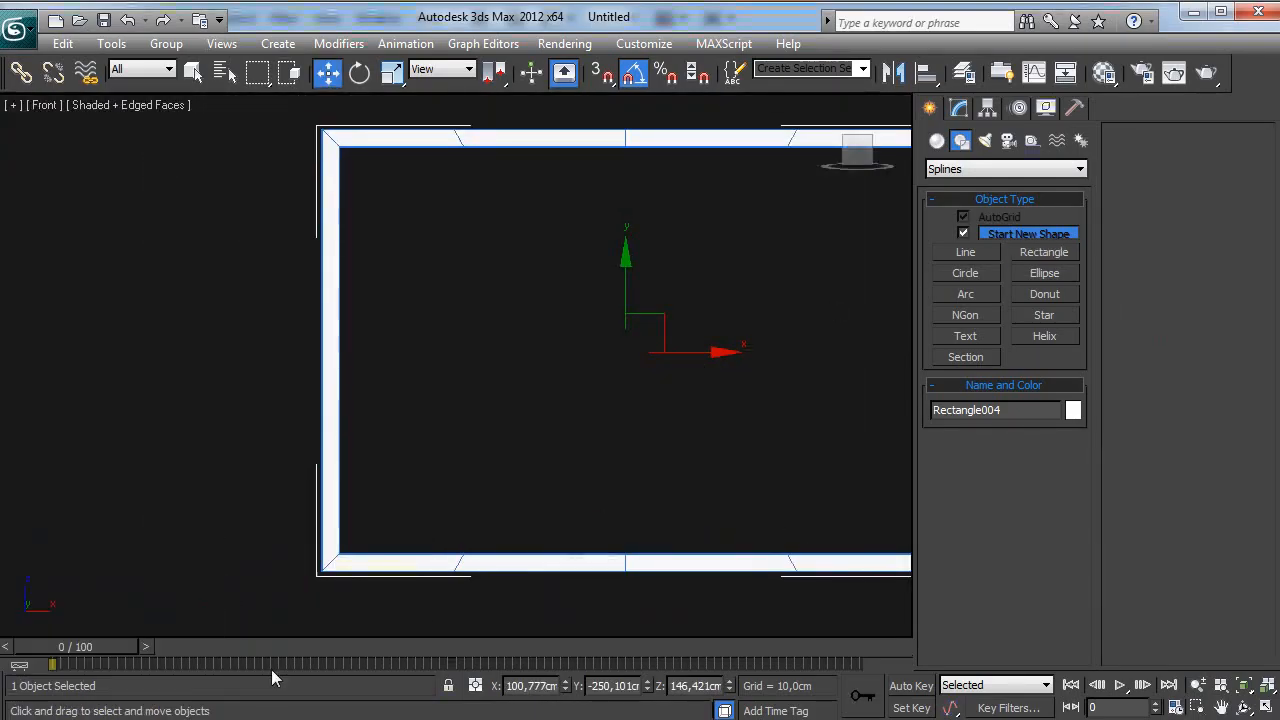
Step: Draw a renderable rectangle about 220 cm high and 85 cm wide at the left end of the window frame's opening
click(1027, 252)
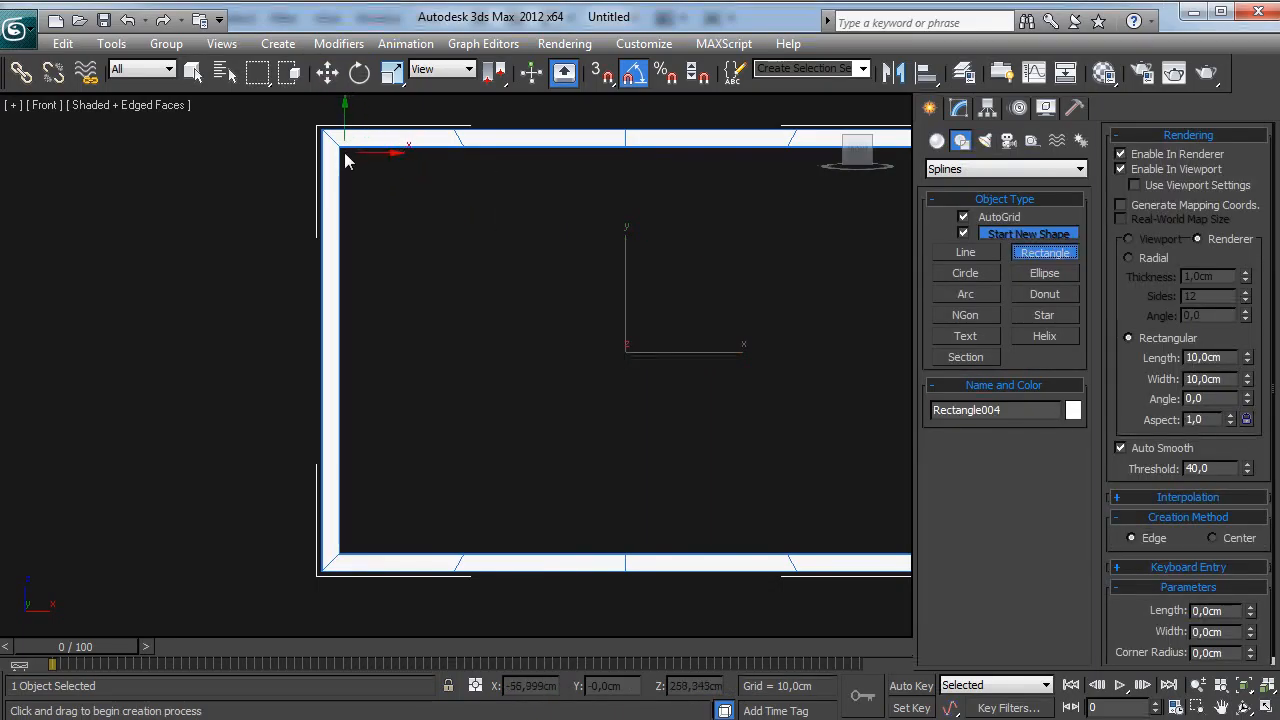
drag(347, 160, 497, 549)
right_click(585, 451)
key(w)
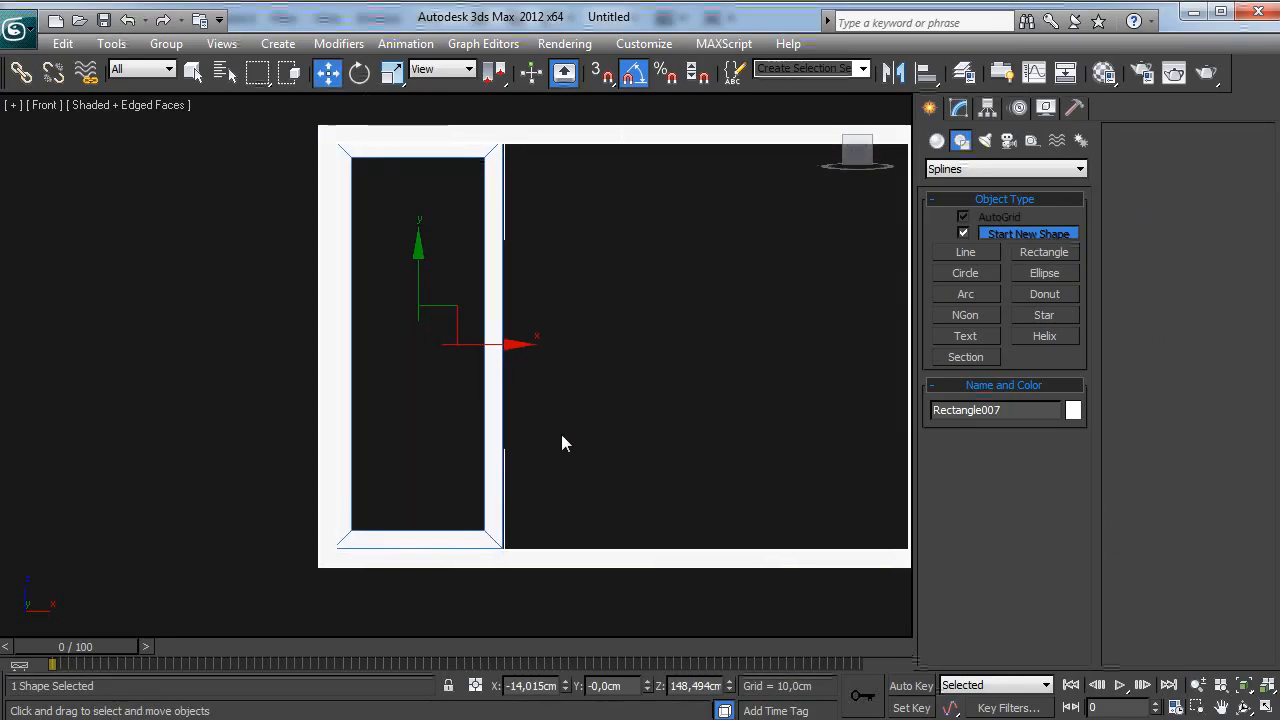
Step: Assign the 01 - Default material to both frames and set their object color to black
middle_drag(565, 418, 528, 414)
key(ctrl+a)
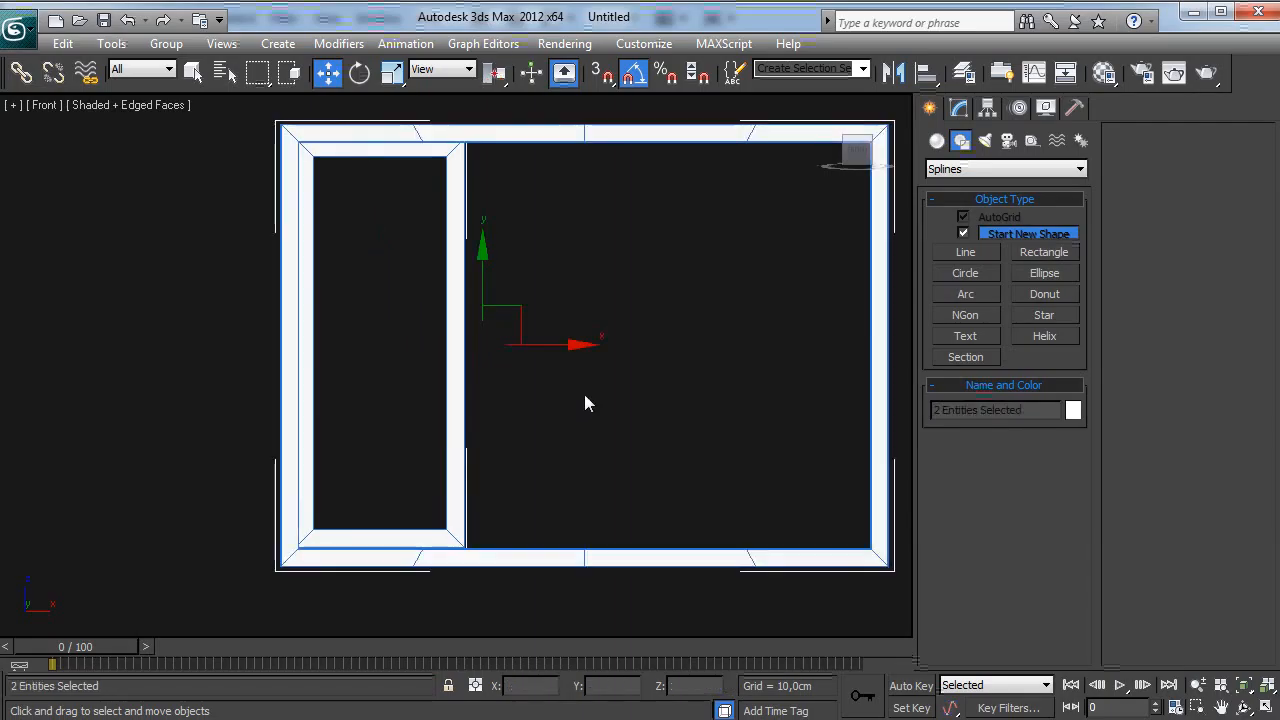
click(1104, 72)
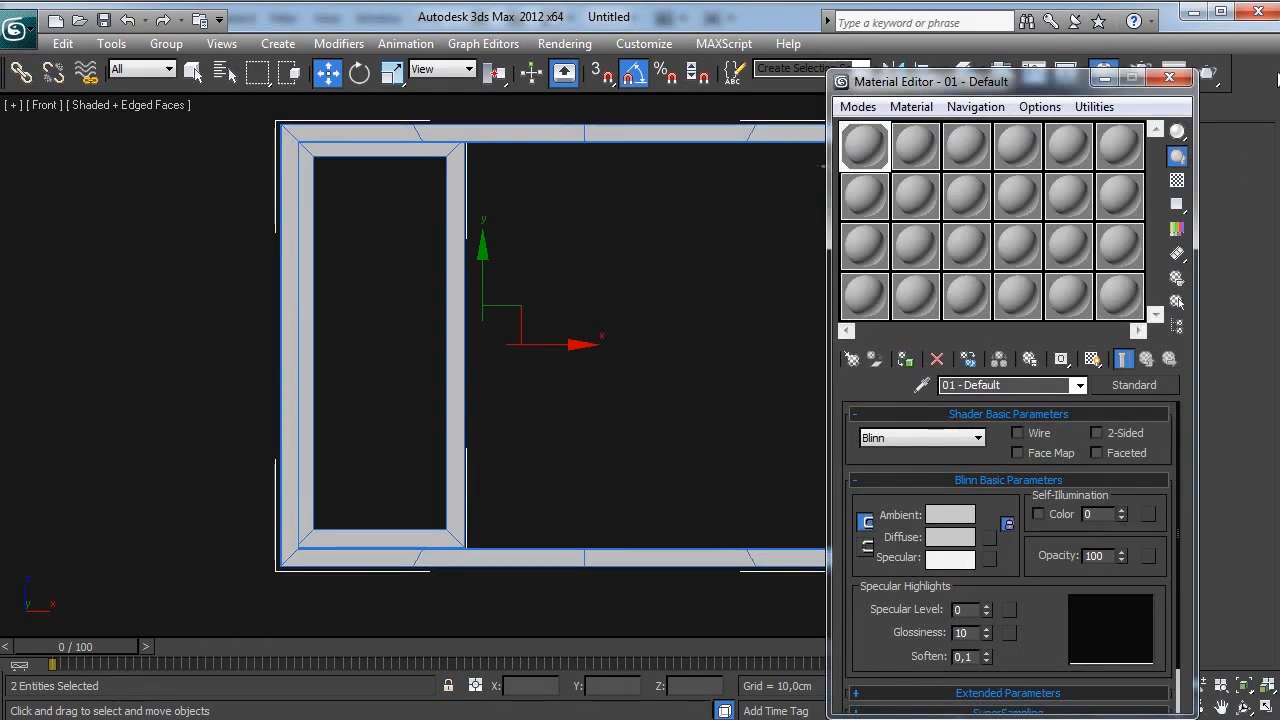
click(1170, 78)
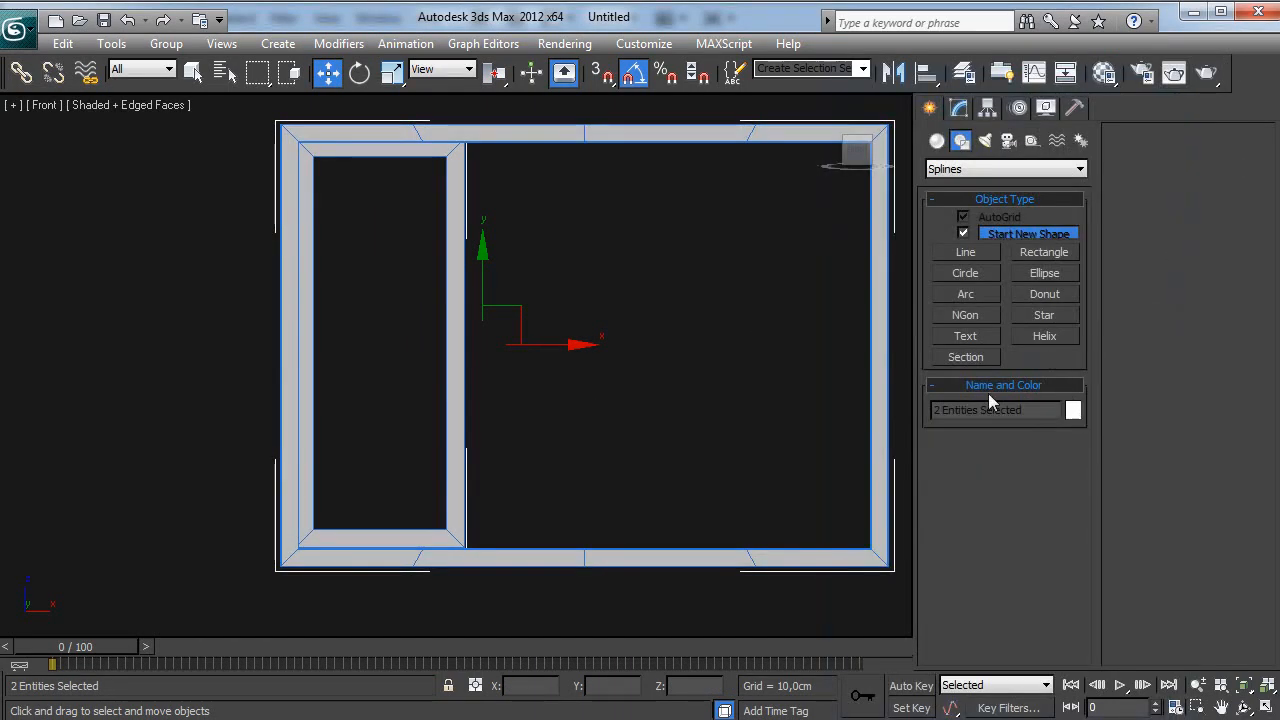
click(1073, 410)
click(787, 418)
click(740, 483)
click(589, 455)
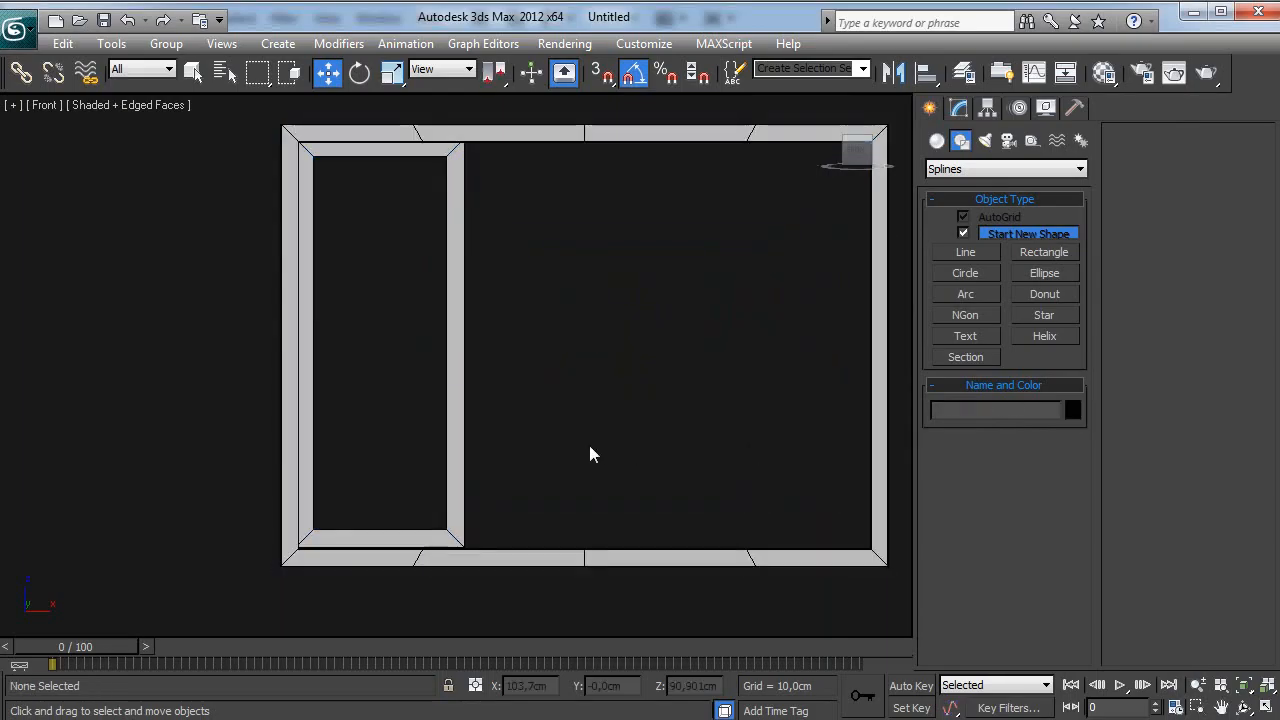
Step: Move the narrow rectangle along Y to about -252.7 cm, into the plane of the large window frame
middle_drag(589, 447, 640, 423)
click(509, 281)
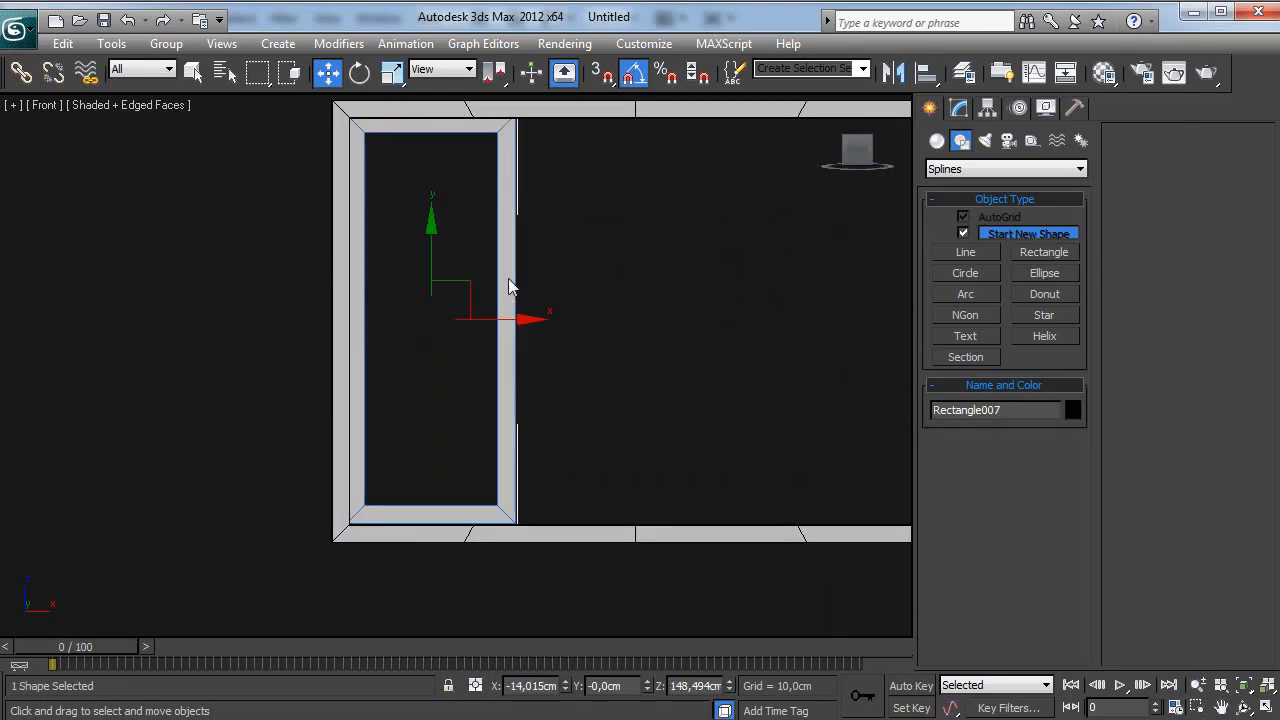
click(959, 108)
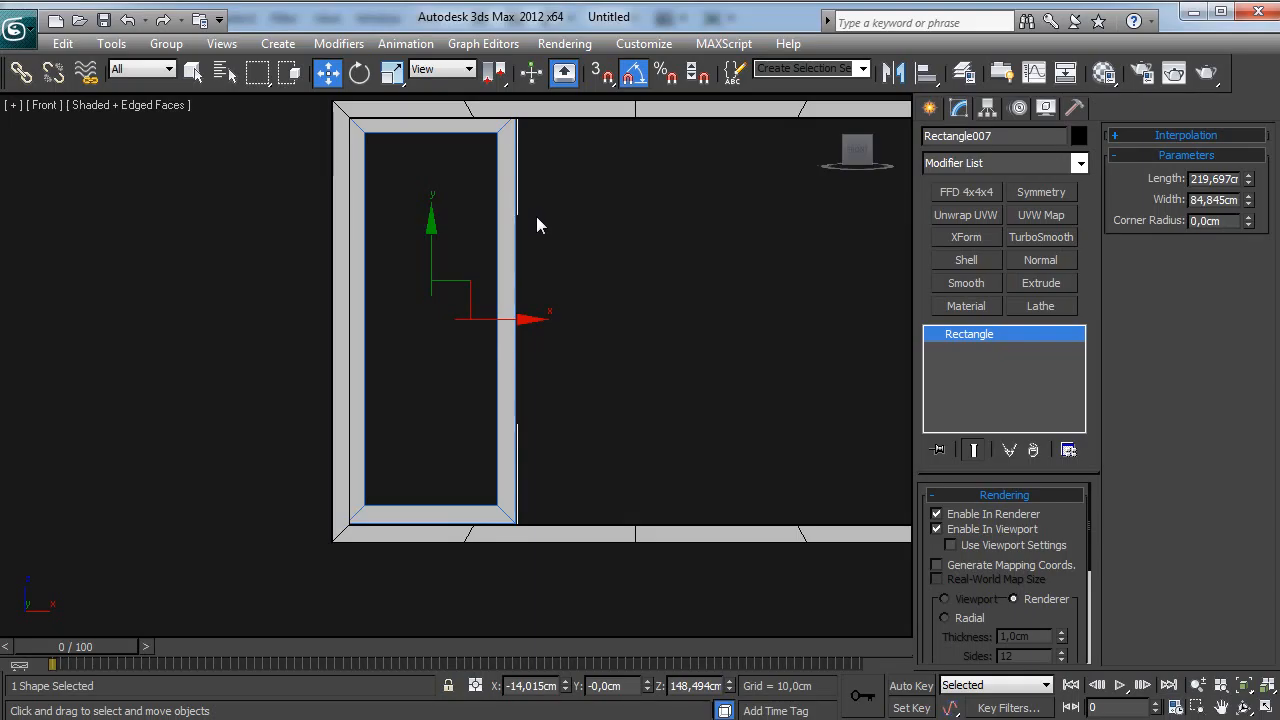
key(p)
alt+middle_drag(587, 391, 518, 470)
scroll(520, 460, down, 4)
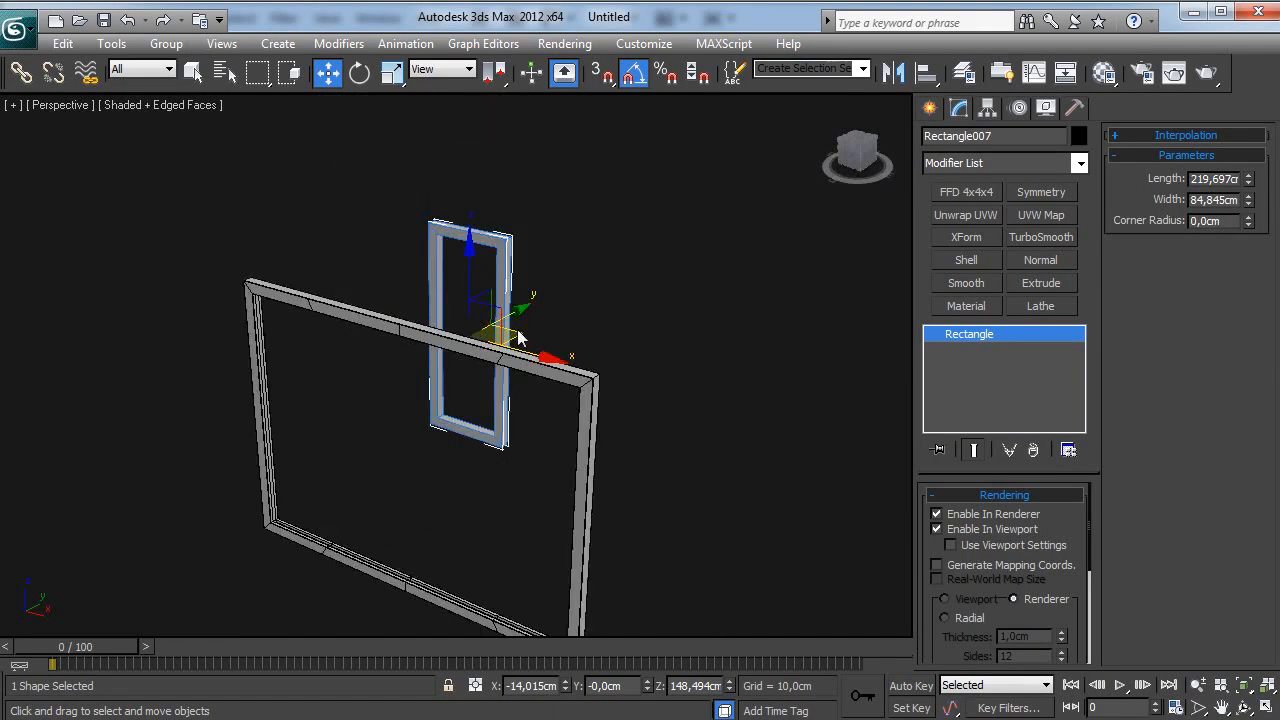
drag(512, 309, 348, 422)
key(ctrl+z)
key(z)
alt+middle_drag(350, 422, 452, 398)
key(f)
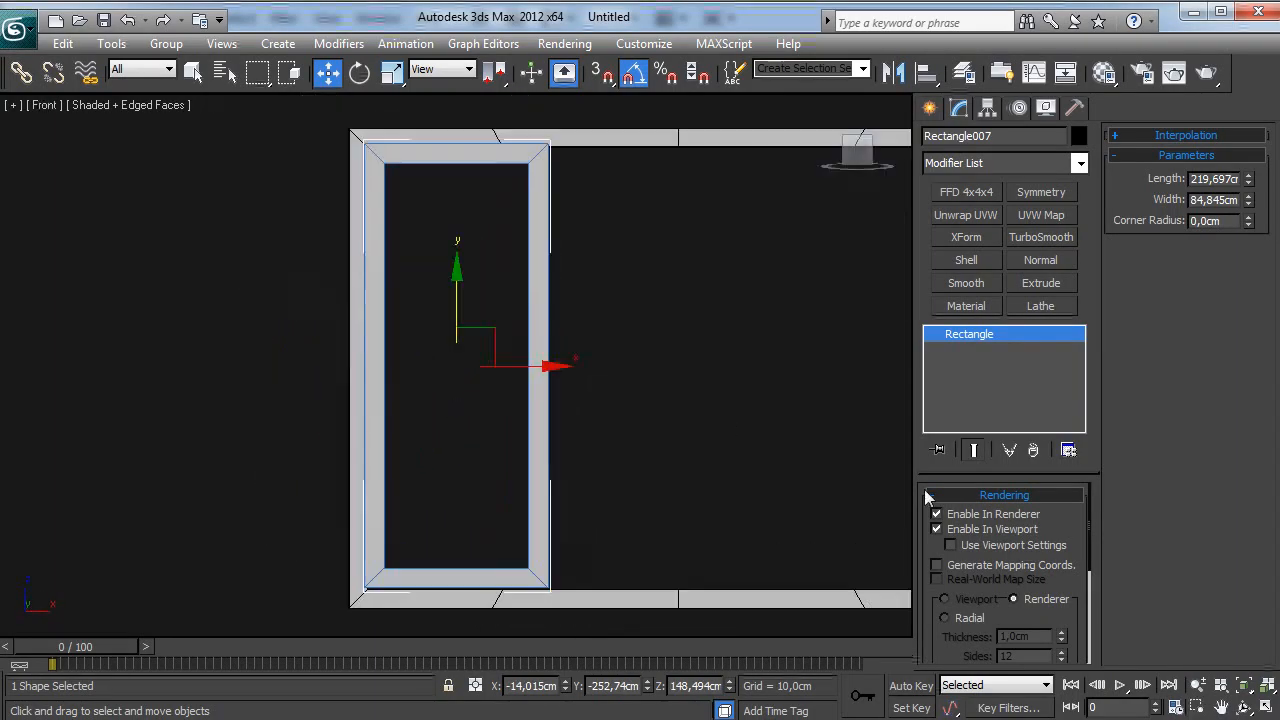
Step: Set the narrow rectangle's rendering width to 5 cm and shift it to about X -15.6 cm, Z 144.3 cm
scroll(1063, 530, down, 5)
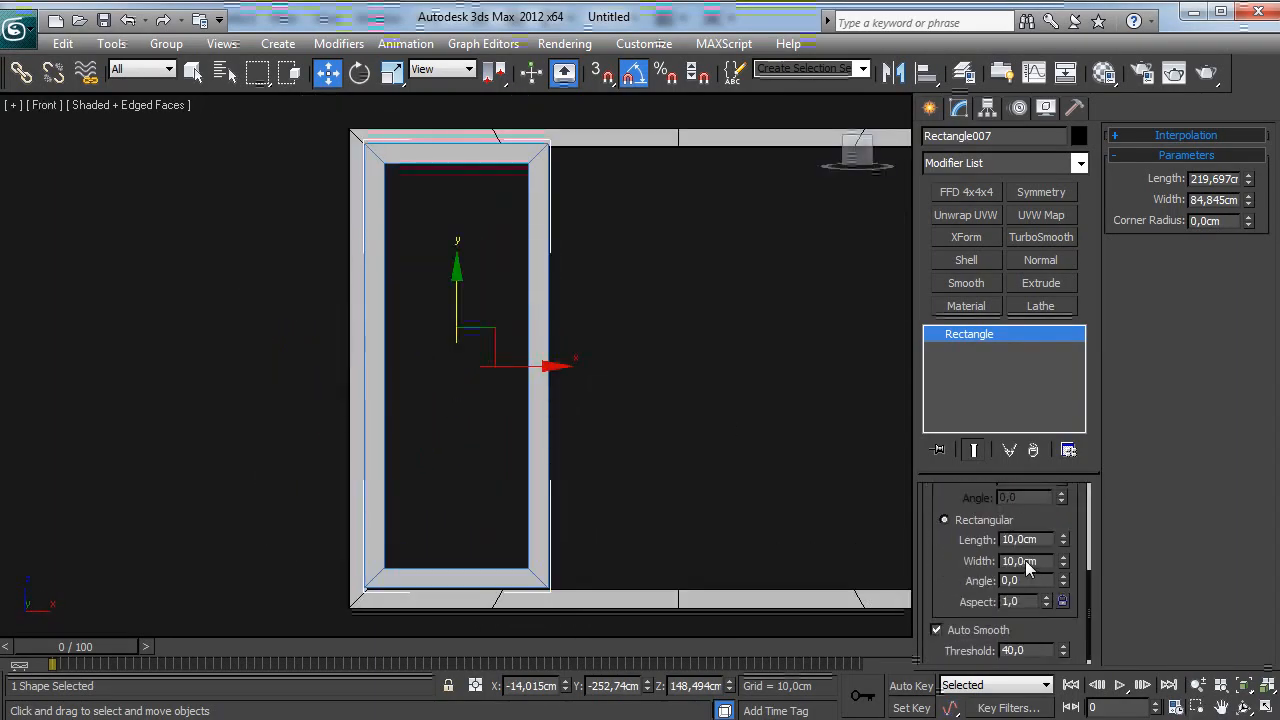
drag(1065, 566, 1040, 560)
text(5)
key(Return)
middle_drag(688, 477, 718, 443)
drag(489, 258, 471, 266)
drag(569, 344, 565, 349)
Step: Convert the narrow rectangle to an Editable Poly and raise its top vertices to the large frame's upper rail
right_click(565, 349)
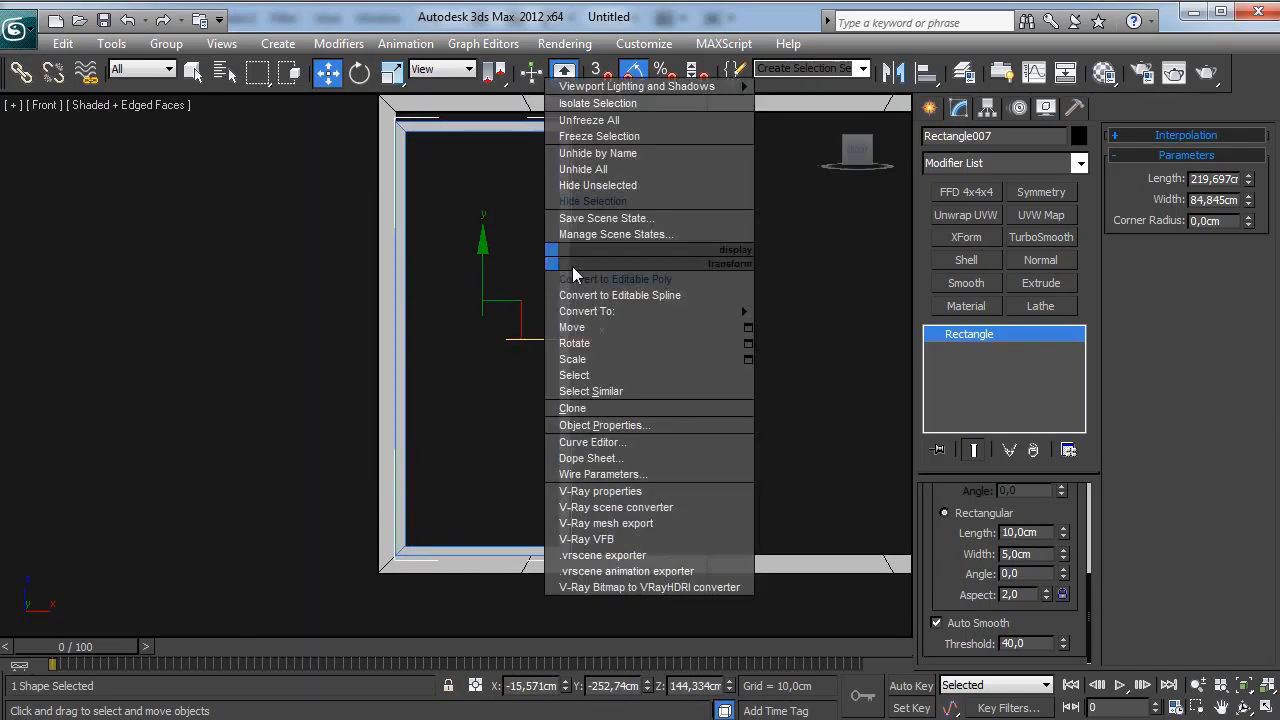
click(660, 283)
scroll(580, 207, up, 3)
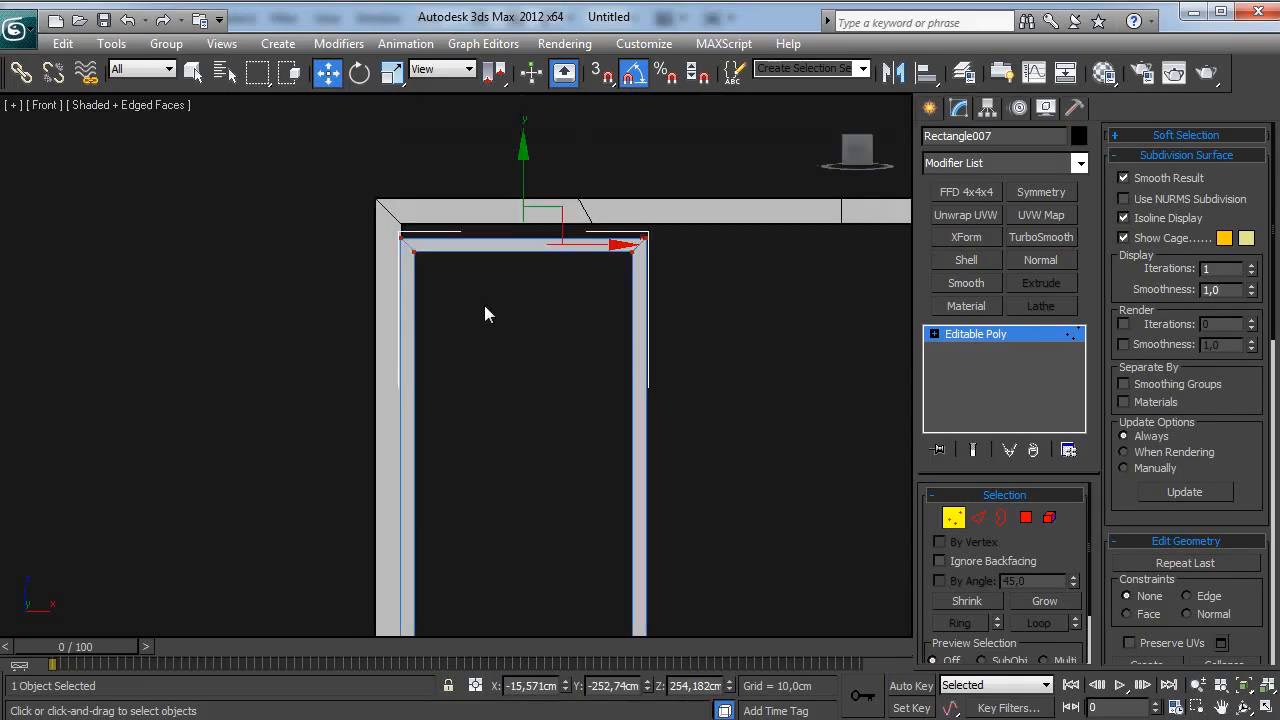
scroll(484, 315, up, 2)
drag(594, 101, 636, 88)
scroll(650, 180, down, 3)
Step: Move the narrow frame's right-hand vertices inwards to make it narrower
middle_drag(741, 405, 705, 333)
drag(543, 143, 622, 234)
middle_drag(722, 560, 722, 298)
ctrl+drag(574, 598, 670, 470)
drag(676, 260, 621, 332)
middle_drag(621, 332, 622, 448)
scroll(622, 448, down, 2)
Step: Move the narrow frame's left-hand vertices against the large frame's left jamb and finish vertex editing
drag(424, 126, 352, 681)
middle_drag(459, 437, 542, 530)
scroll(542, 530, up, 3)
drag(575, 548, 575, 547)
scroll(548, 463, down, 2)
middle_drag(728, 524, 540, 395)
scroll(548, 462, down, 2)
scroll(540, 395, up, 1)
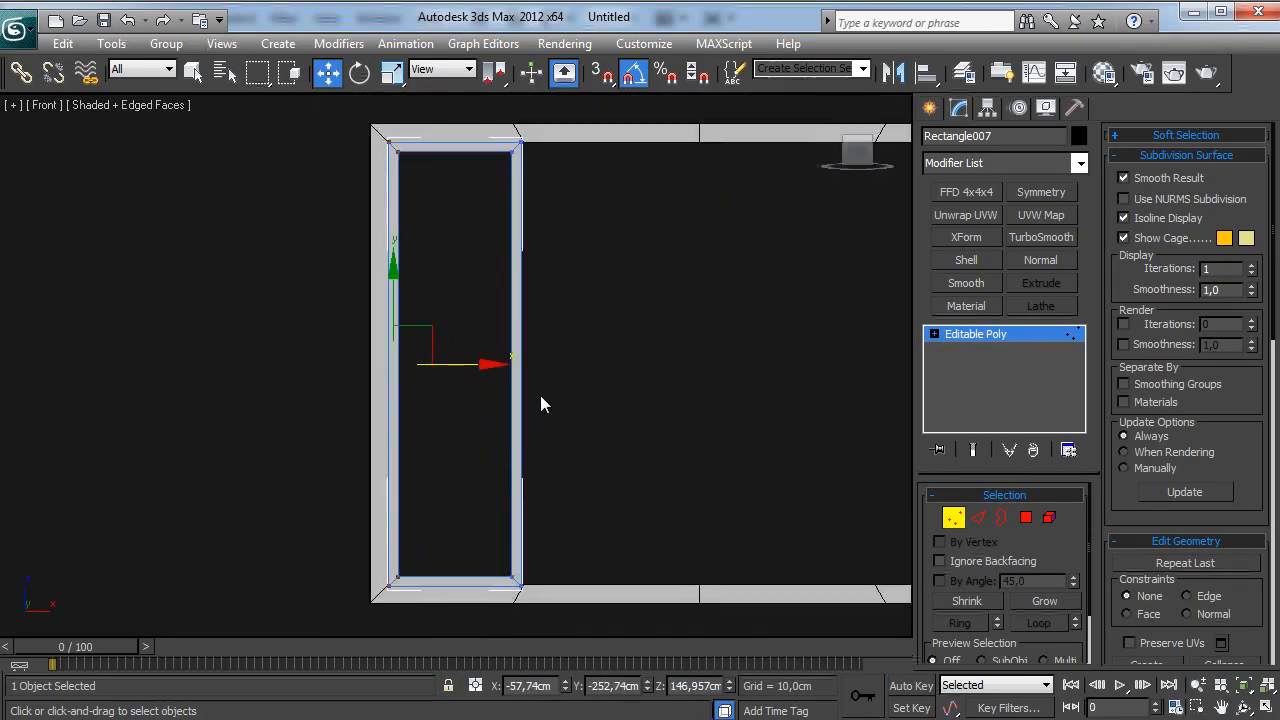
click(968, 333)
Step: Clone the narrow frame sideways across the opening as 3 copies
middle_drag(604, 360, 562, 351)
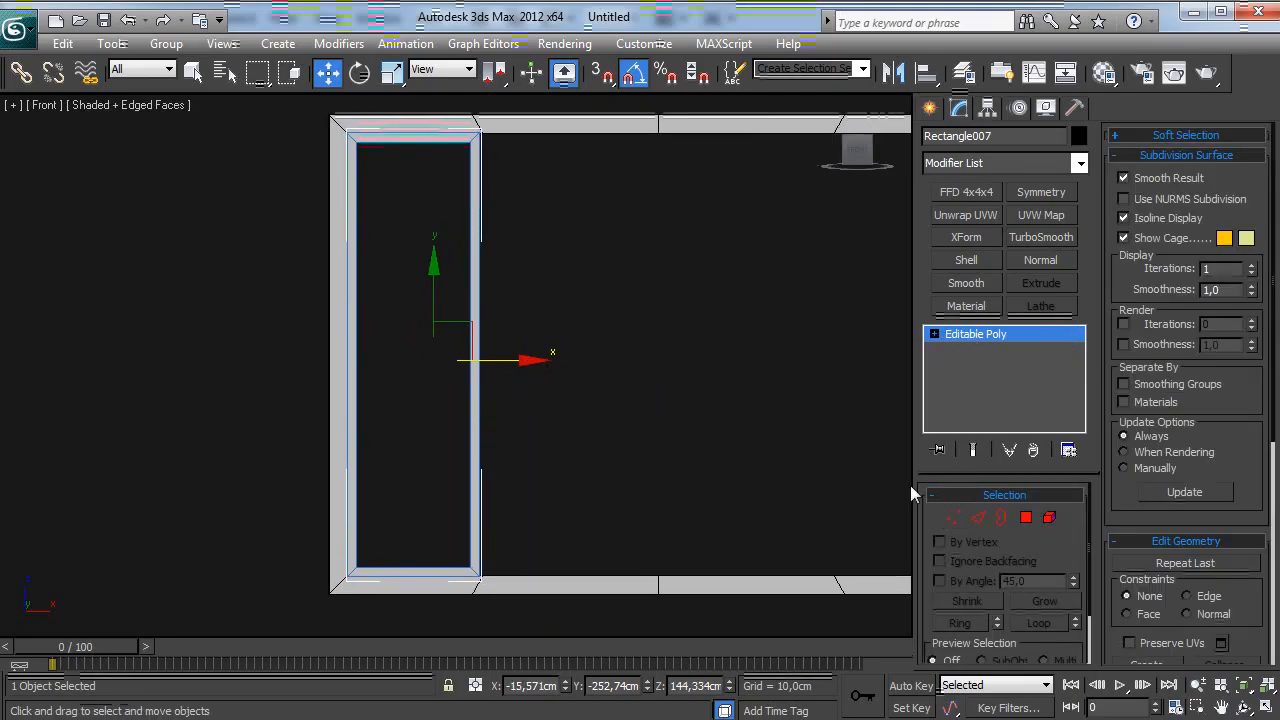
shift+drag(507, 374, 630, 372)
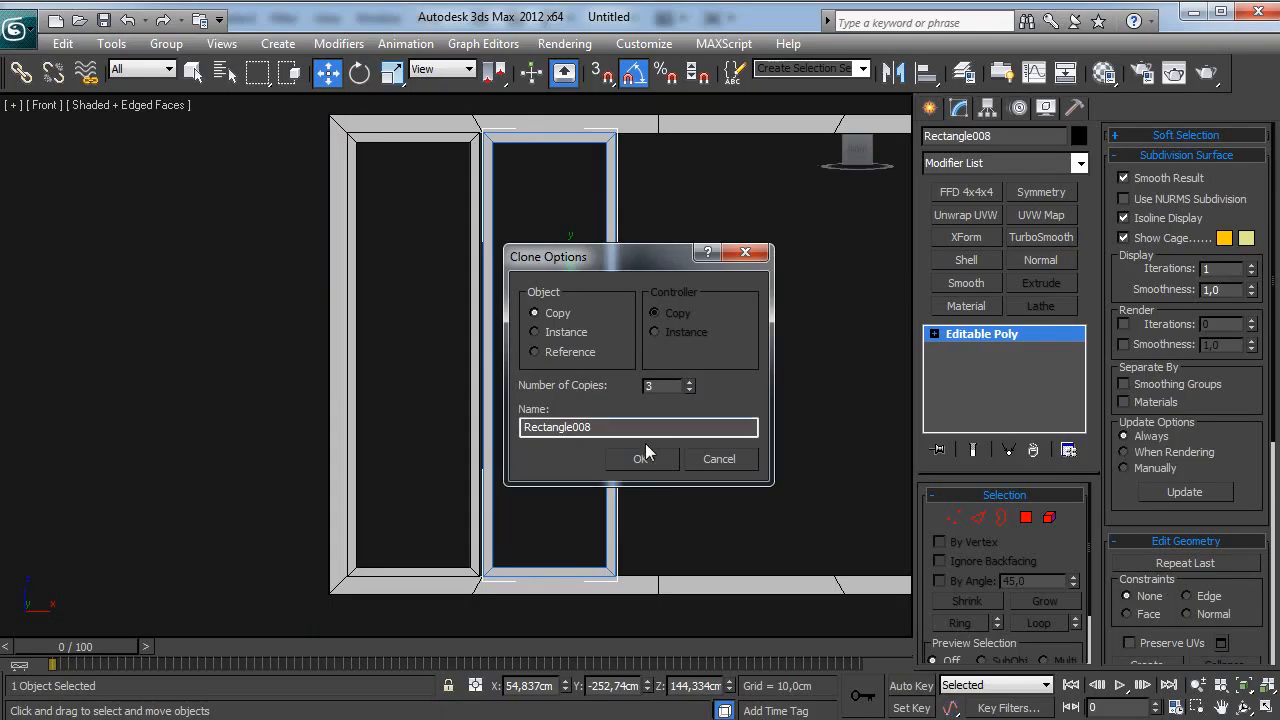
click(640, 458)
Step: Spread the copied frames sideways to space them across the window opening
middle_drag(823, 385, 615, 388)
drag(675, 364, 721, 365)
drag(450, 353, 551, 363)
middle_drag(360, 357, 516, 357)
click(522, 272)
drag(565, 405, 571, 400)
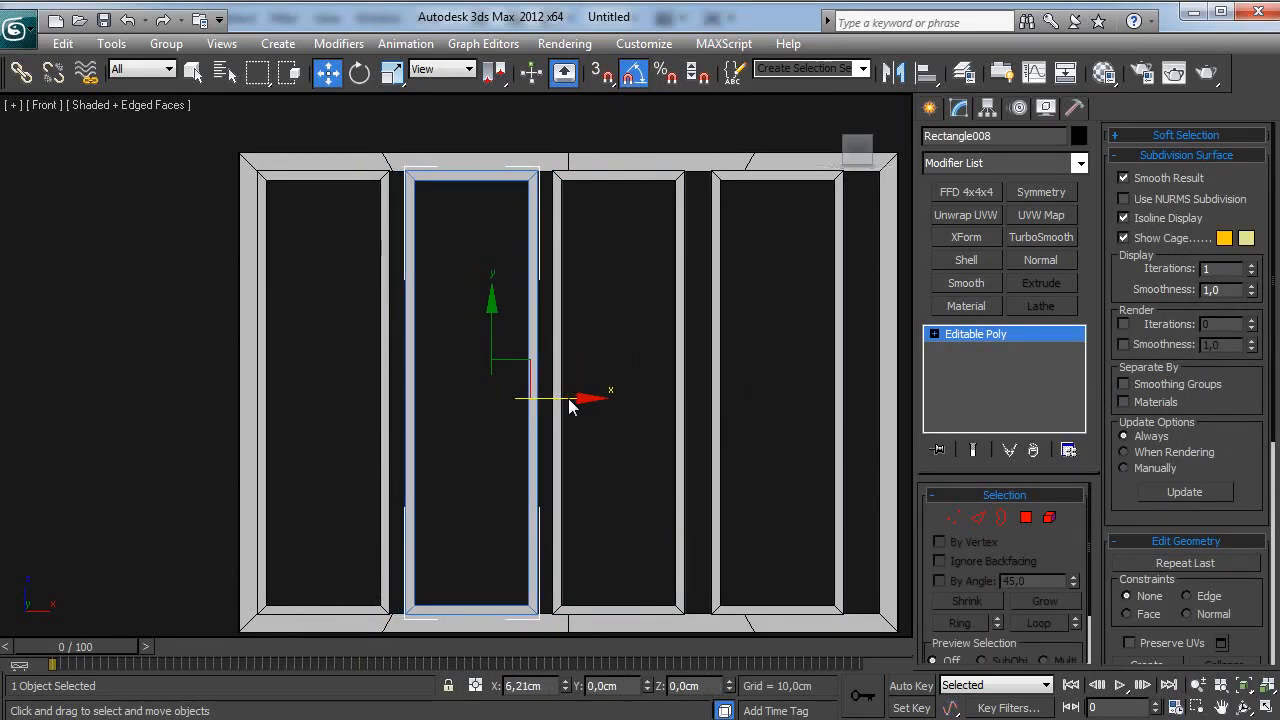
Step: Delete the three copied frames, keeping only the original at the left jamb
key(1)
middle_drag(733, 371, 657, 371)
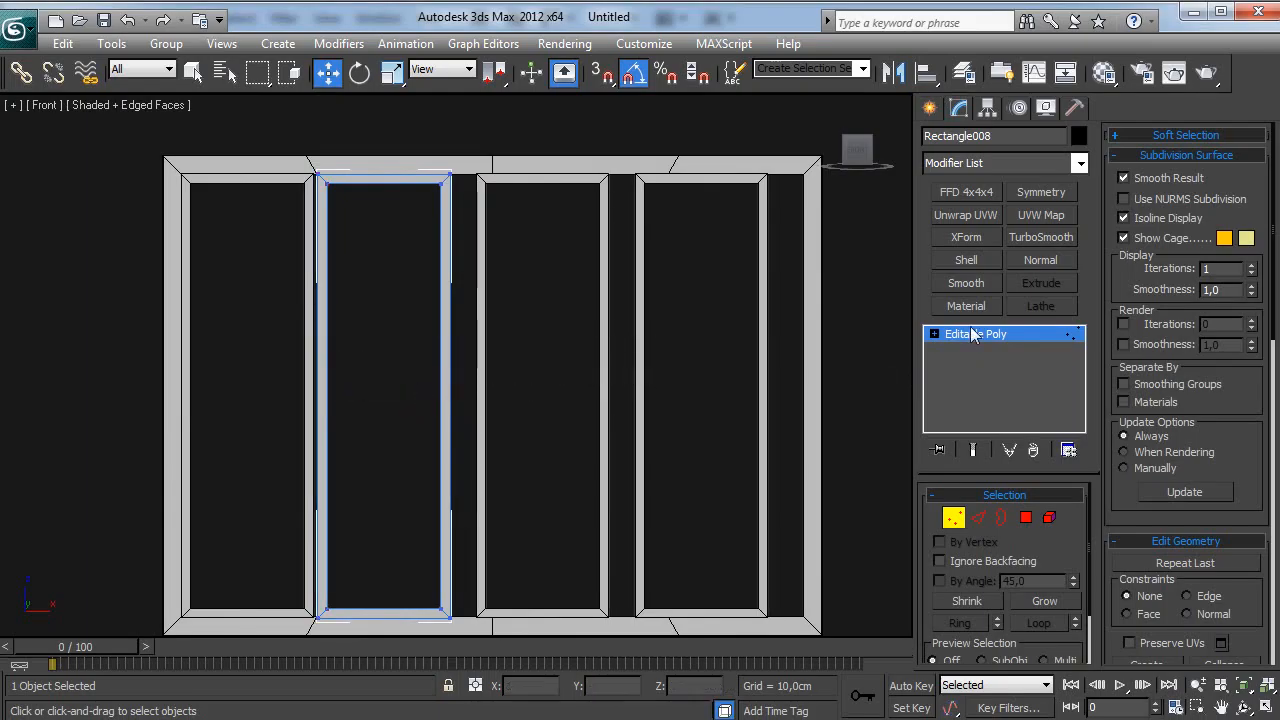
click(972, 334)
drag(698, 311, 421, 345)
key(Delete)
Step: Widen the remaining narrow frame by moving its right-hand vertices outwards
middle_drag(350, 369, 516, 377)
click(476, 350)
key(1)
drag(533, 152, 475, 427)
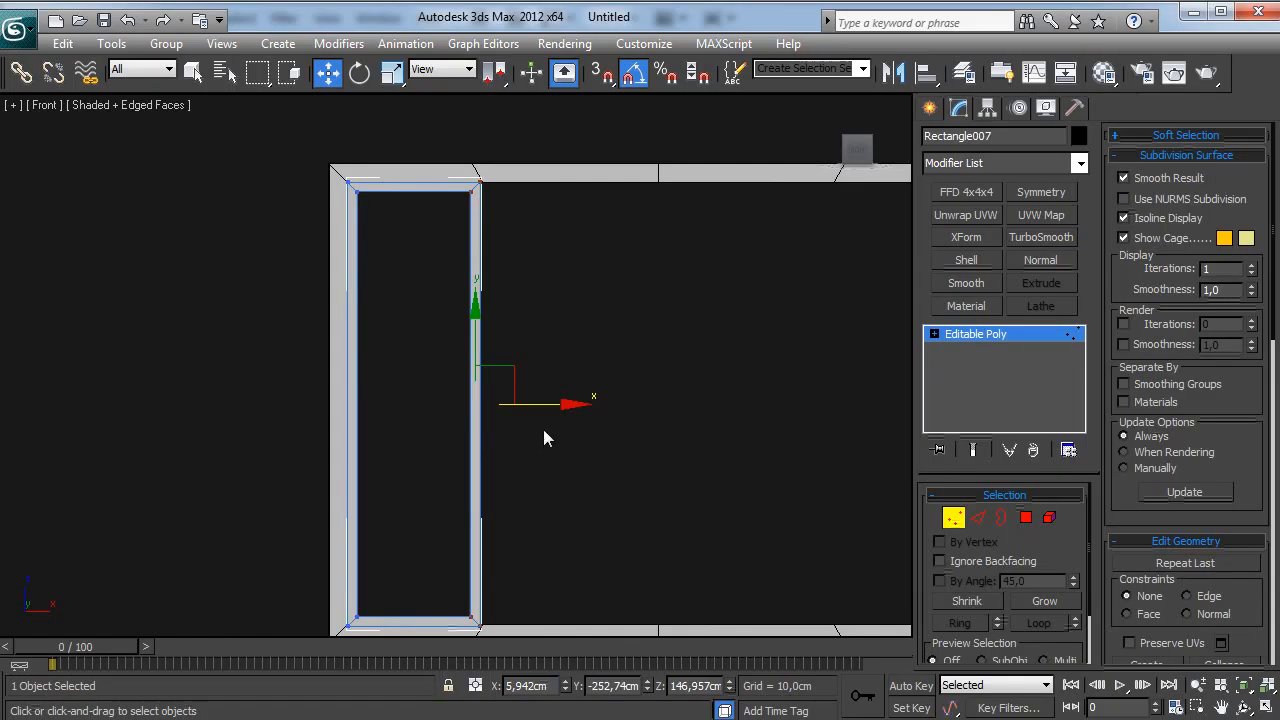
drag(551, 408, 664, 416)
click(1027, 335)
Step: Clone the widened frame as 3 instances across the opening and align the last one with the right jamb
click(557, 332)
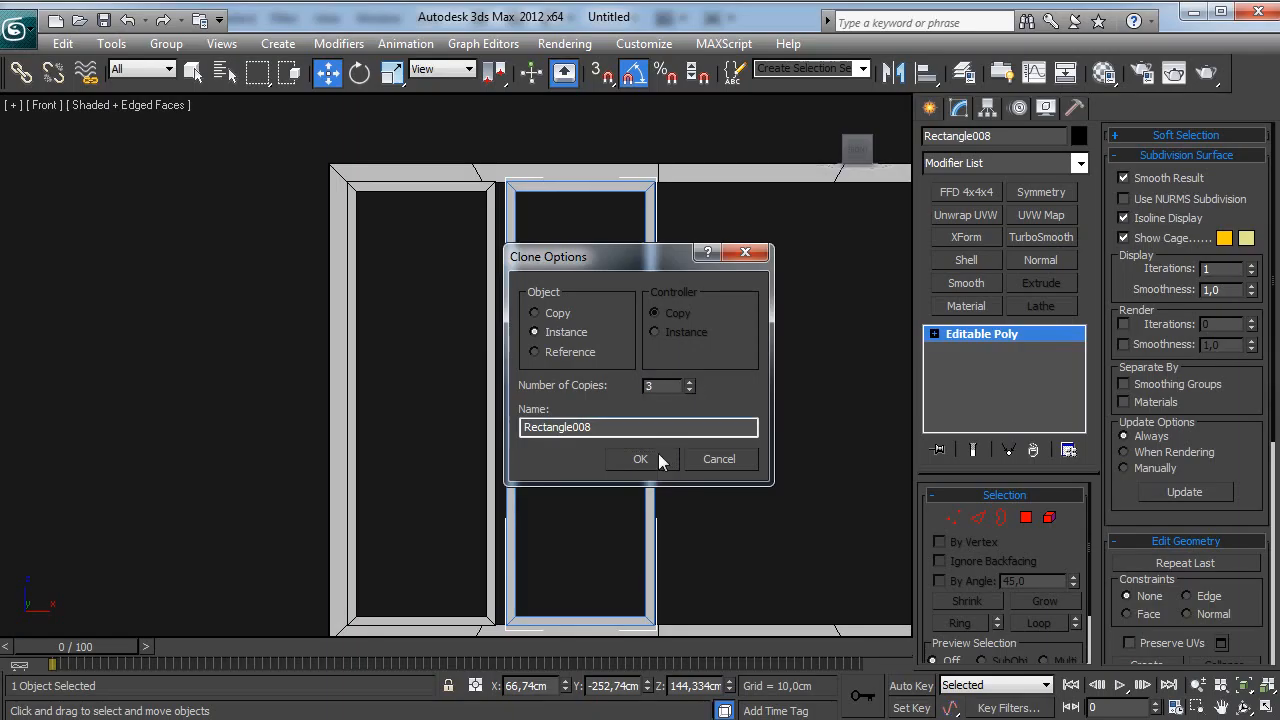
click(658, 459)
middle_drag(770, 413, 585, 394)
drag(792, 398, 788, 401)
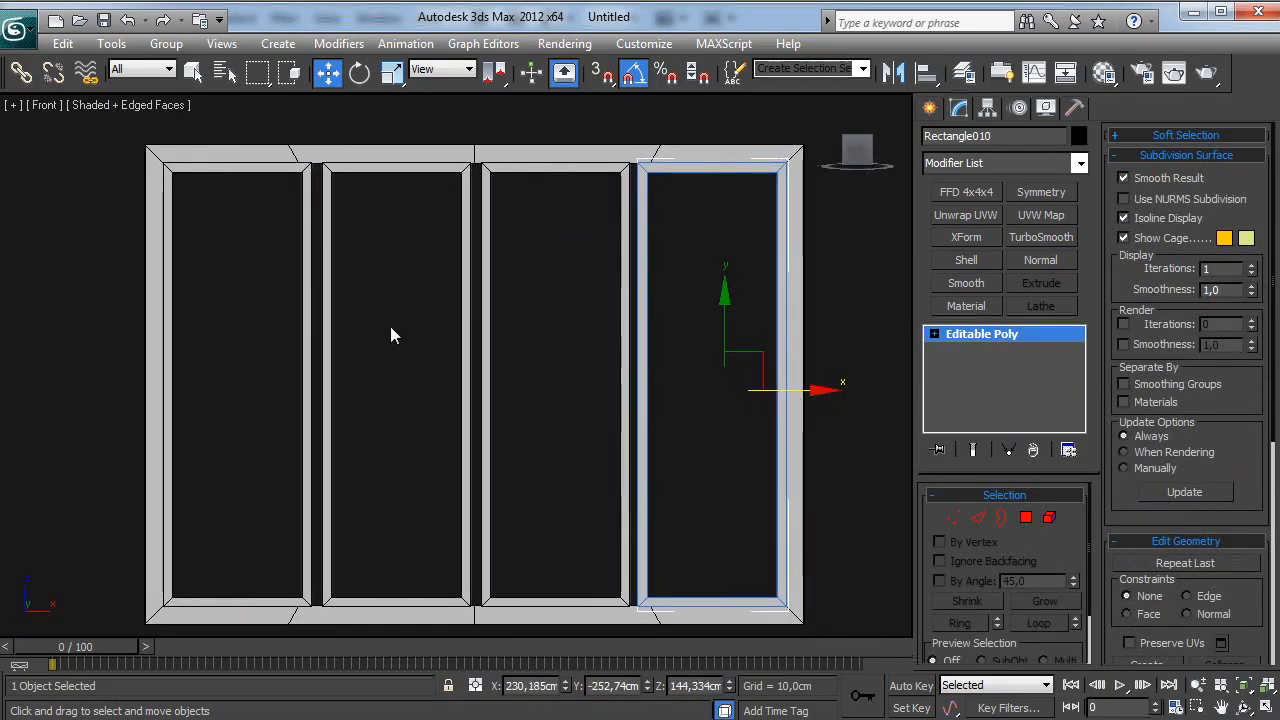
Step: Widen all four instanced frames slightly by moving the first frame's right-hand vertices outwards
click(308, 322)
key(1)
drag(276, 150, 333, 645)
drag(390, 396, 395, 388)
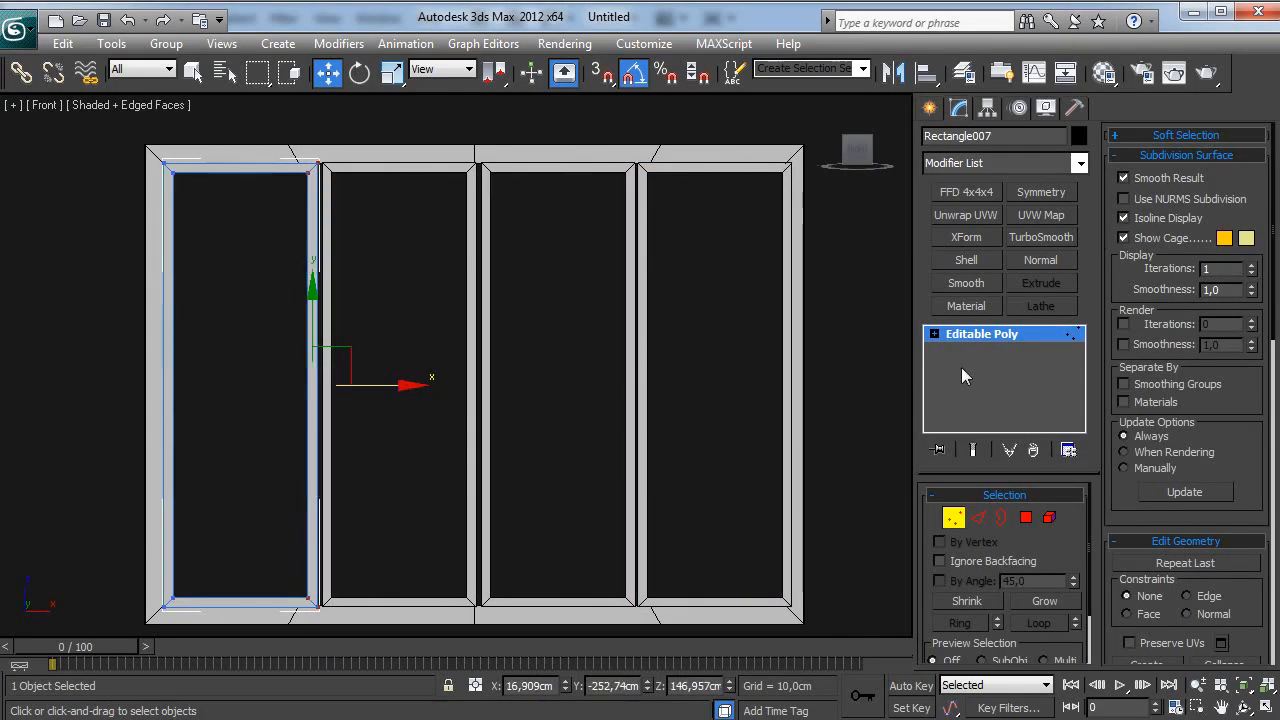
click(960, 335)
Step: Shift the second, third and fourth frames slightly to the left to close the gaps between them
click(395, 393)
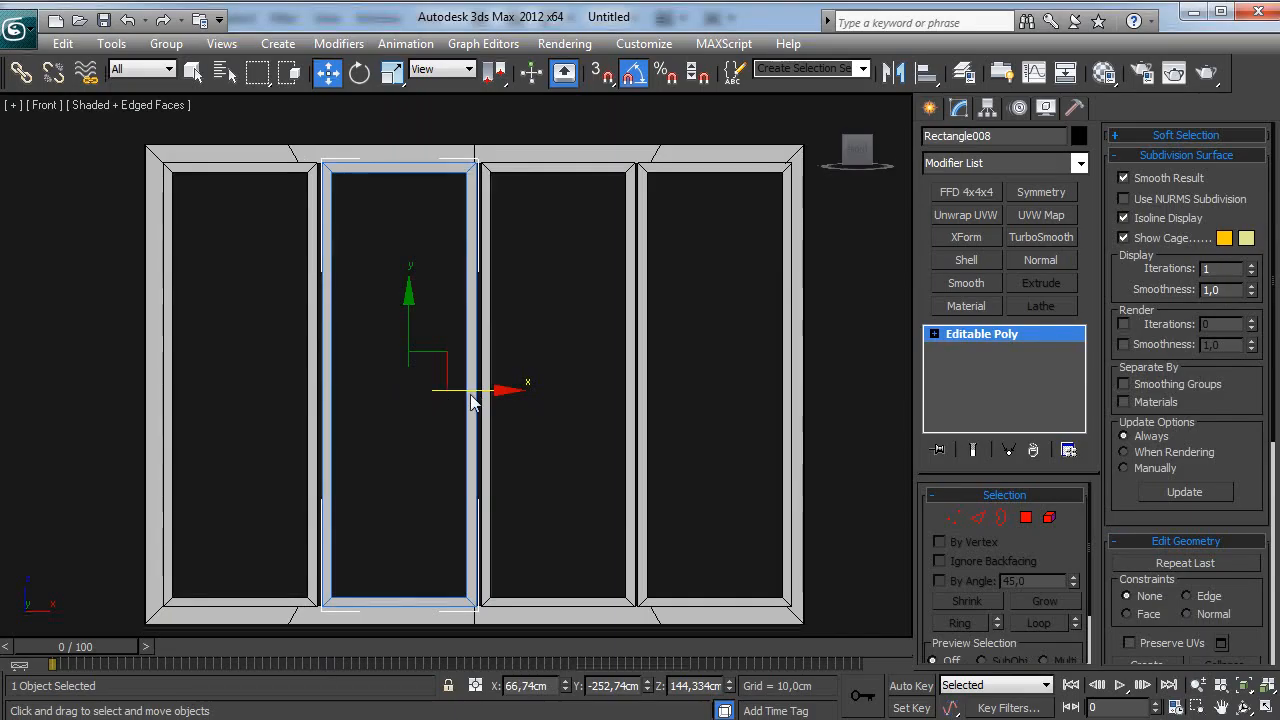
drag(472, 400, 469, 400)
click(614, 391)
drag(622, 392, 621, 412)
click(789, 391)
drag(789, 391, 783, 402)
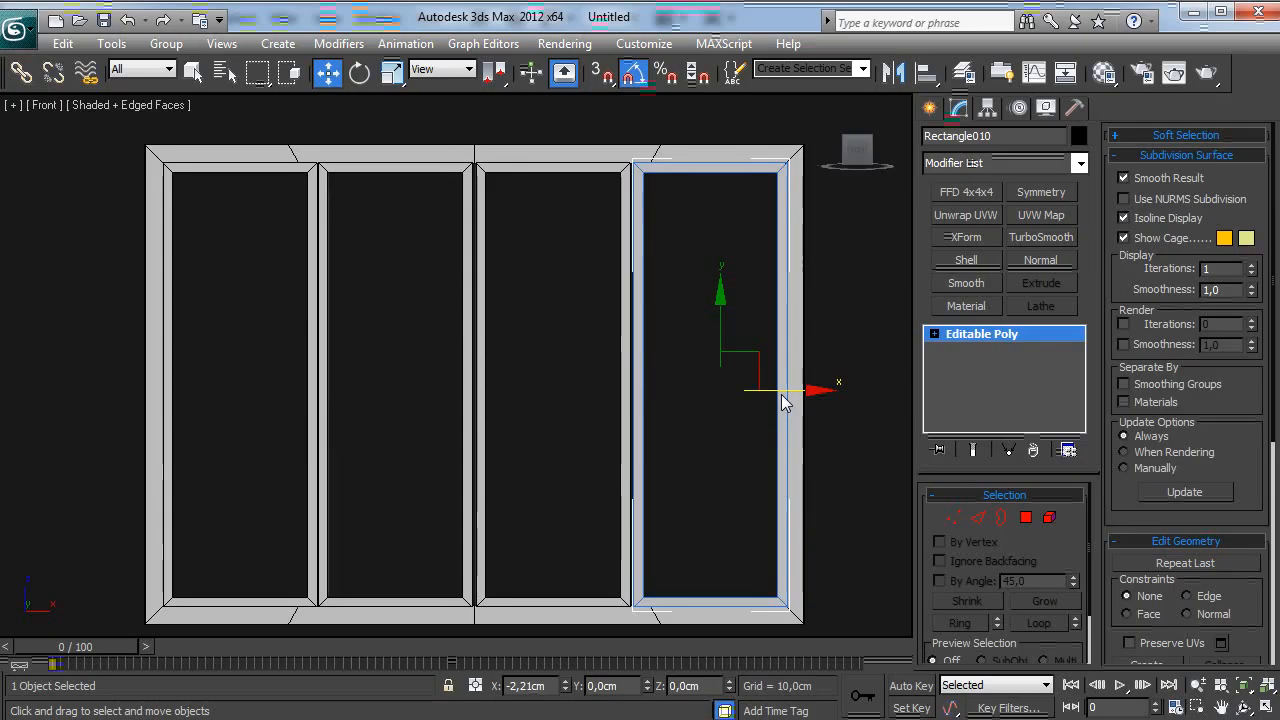
Step: Shift the fourth frame slightly to the left, then nudge the third and fourth frames left together
click(853, 392)
click(636, 322)
drag(789, 404, 790, 410)
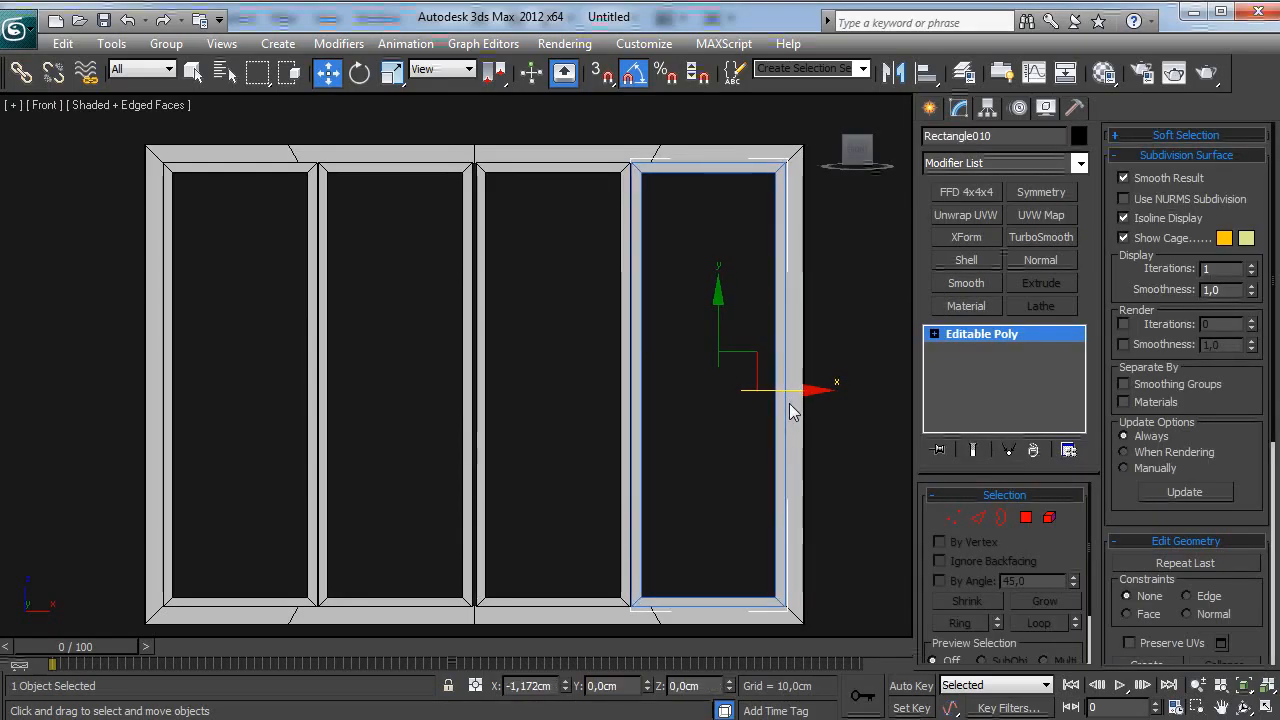
ctrl+click(631, 350)
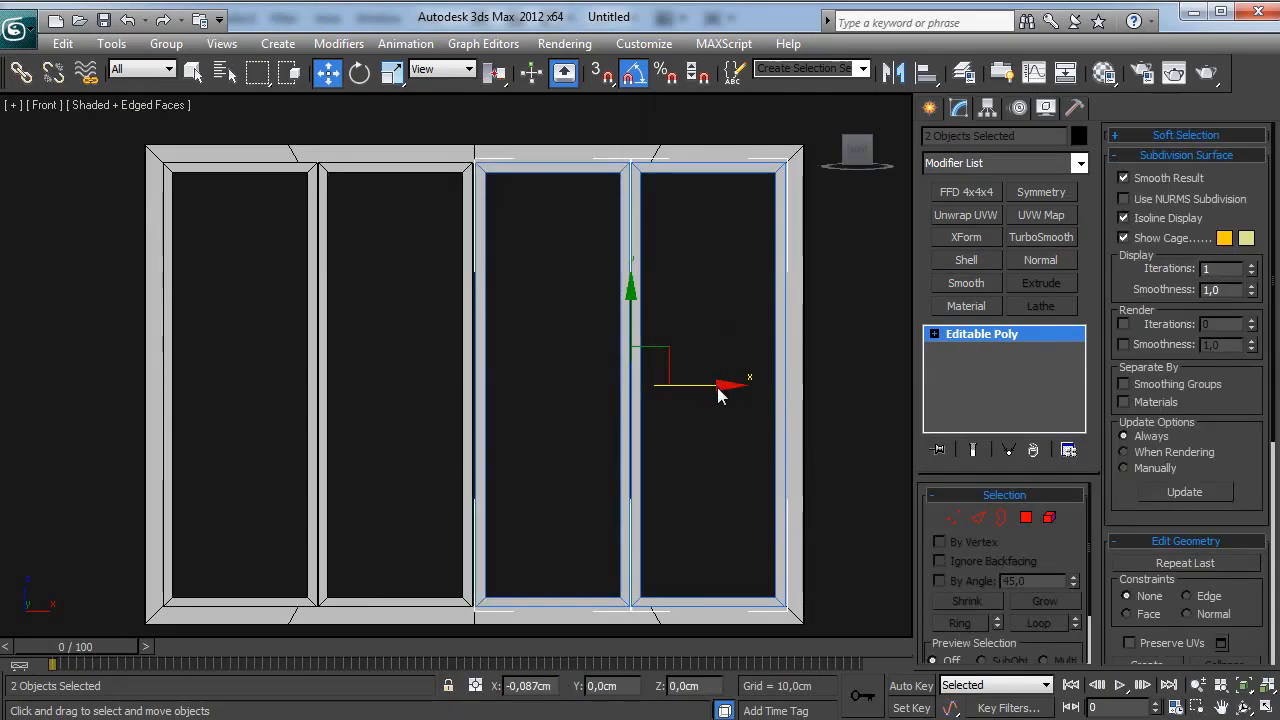
click(423, 340)
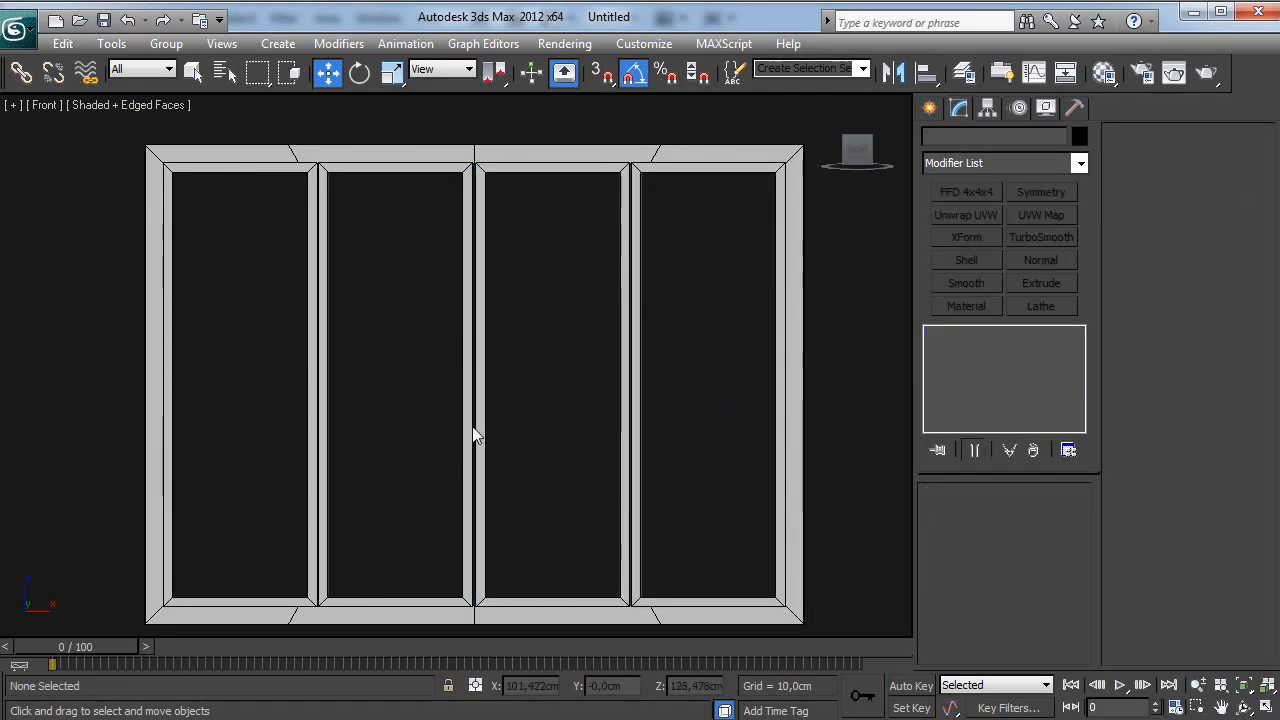
drag(677, 452, 680, 475)
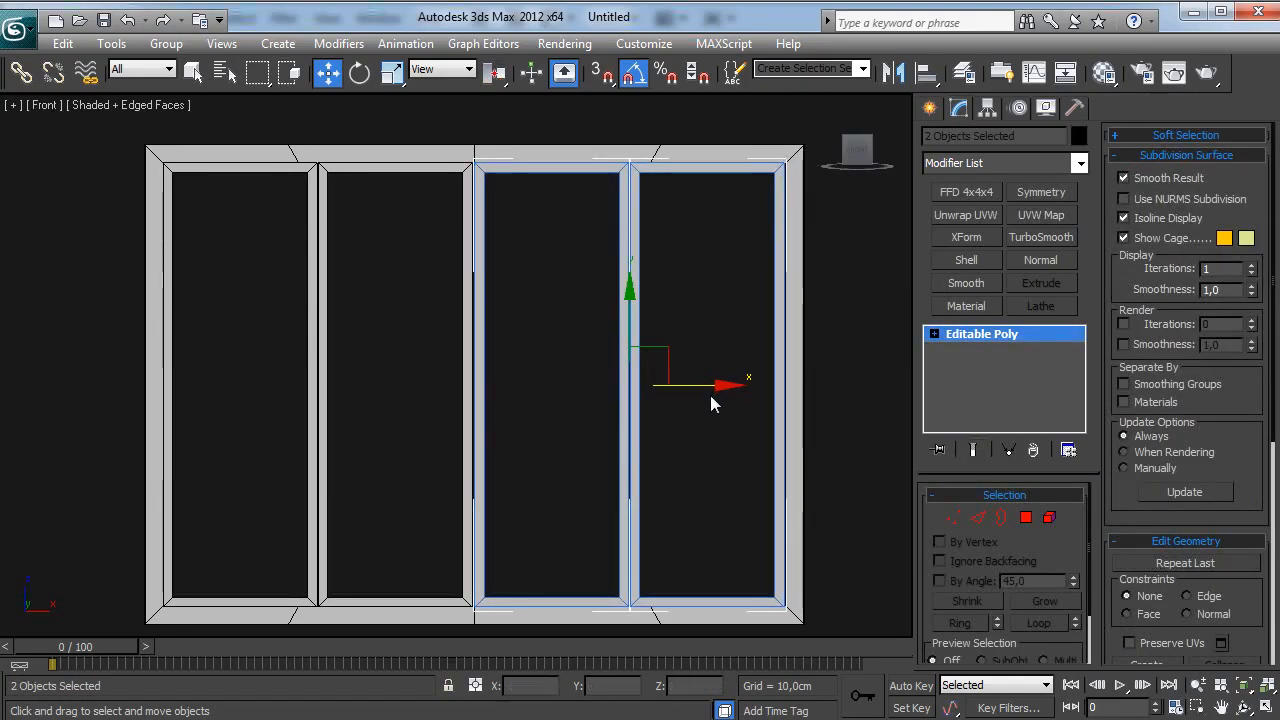
Step: Widen all four instanced frames by moving the third frame's right-hand vertices outwards about 1.5 cm
click(623, 295)
click(628, 243)
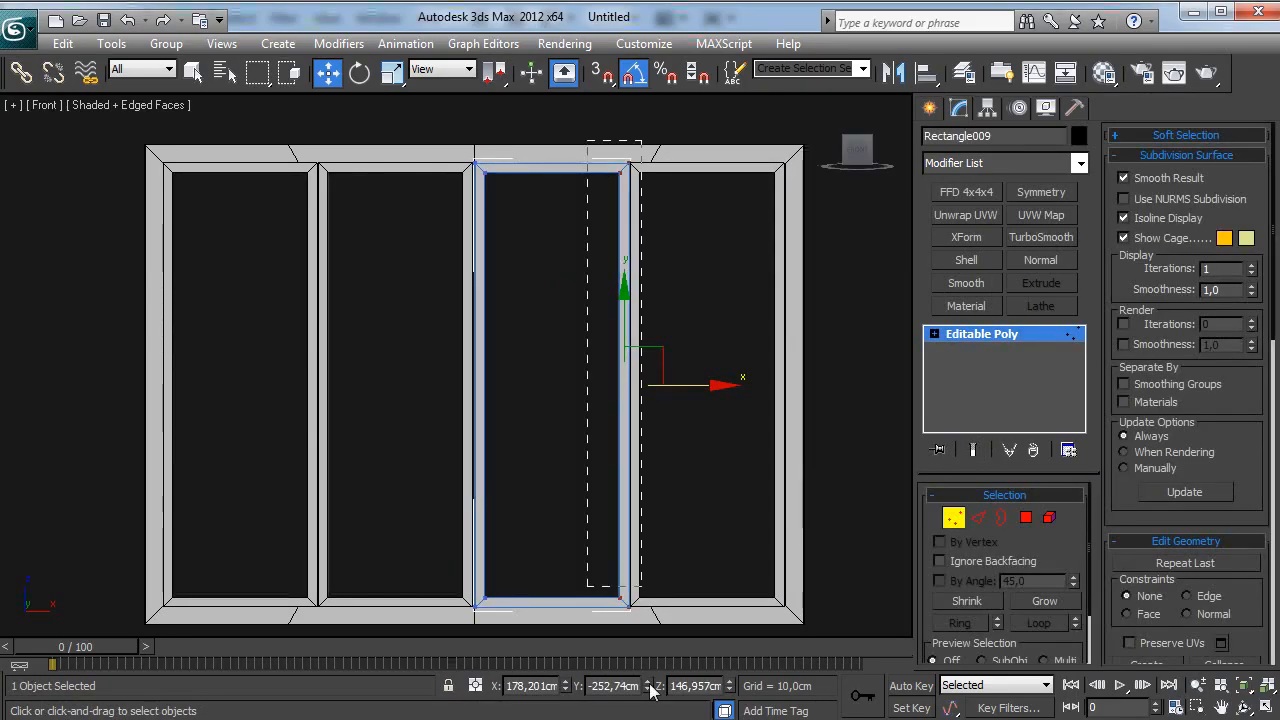
drag(697, 394, 698, 388)
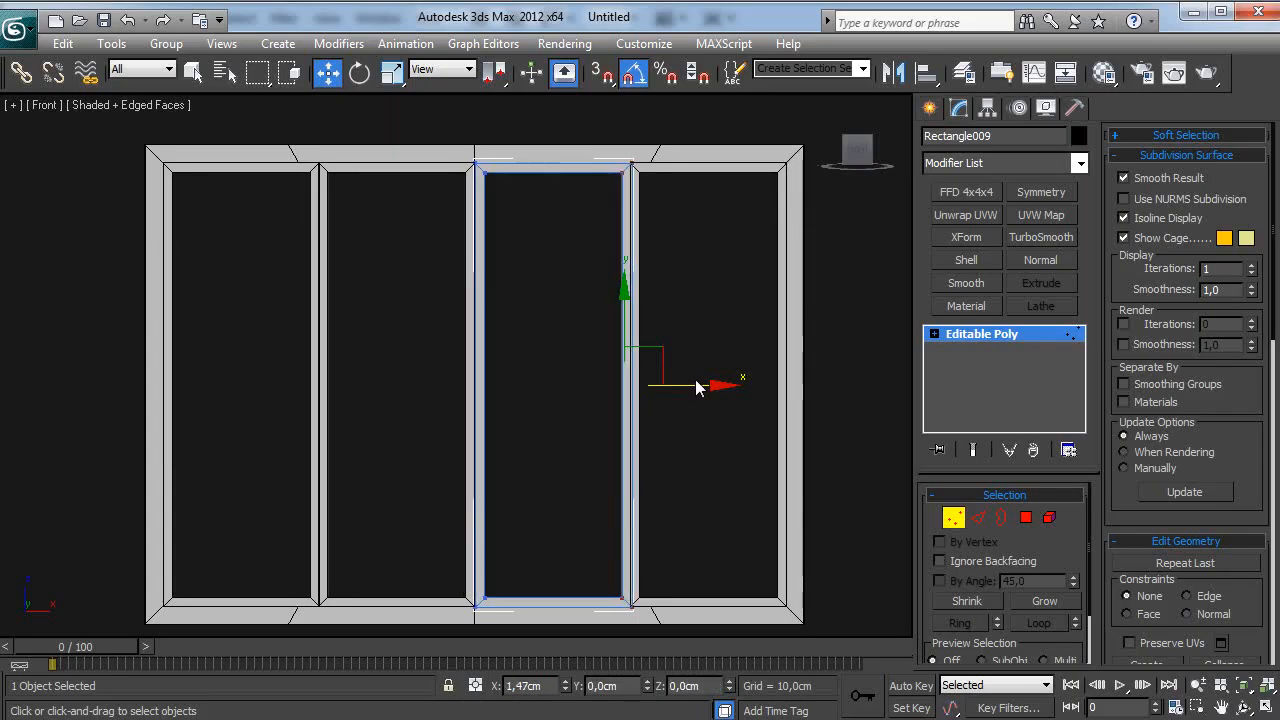
click(926, 340)
Step: Nudge the second frame and its neighbours sideways so the four frames sit edge to edge across the opening
click(469, 317)
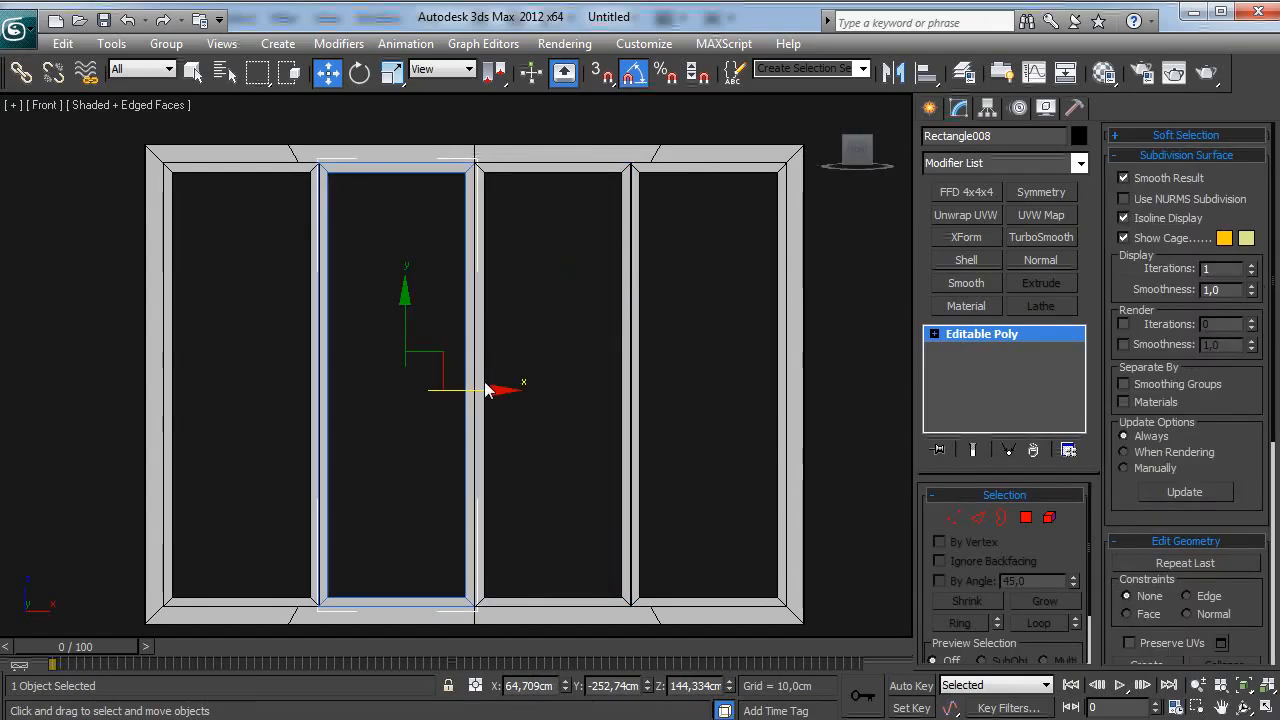
drag(470, 390, 471, 387)
click(508, 335)
click(480, 329)
click(667, 381)
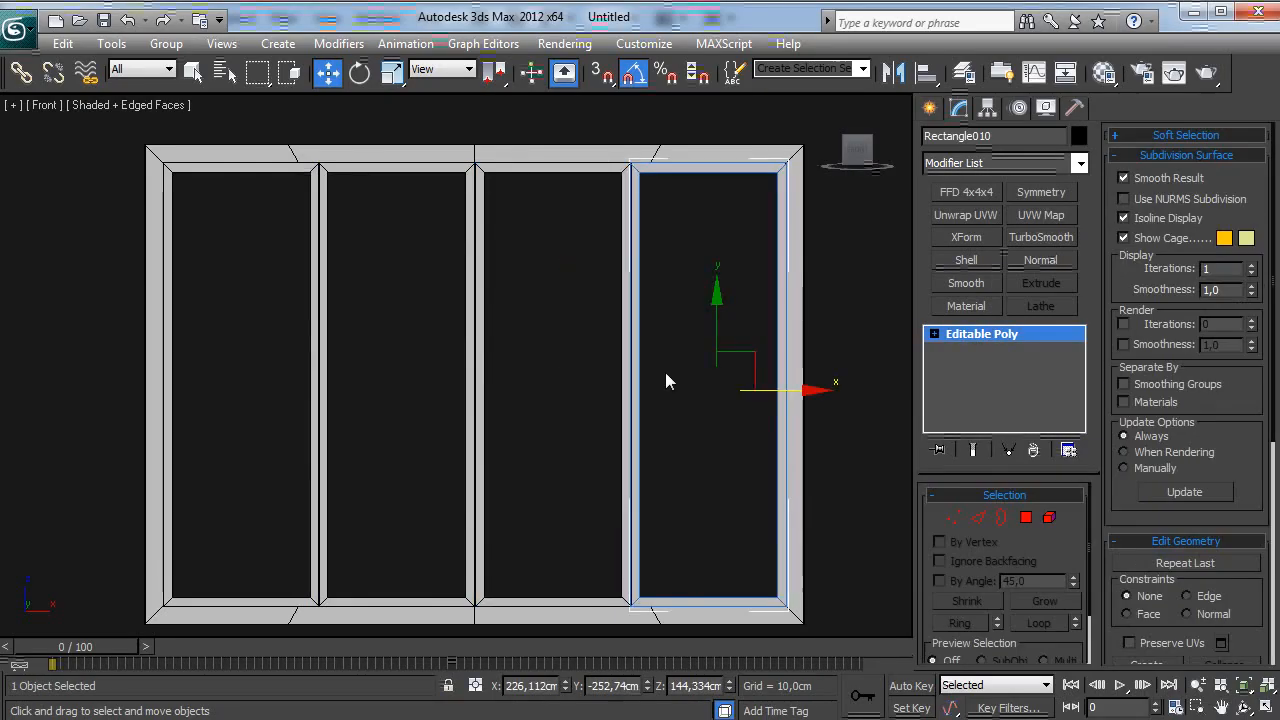
click(665, 425)
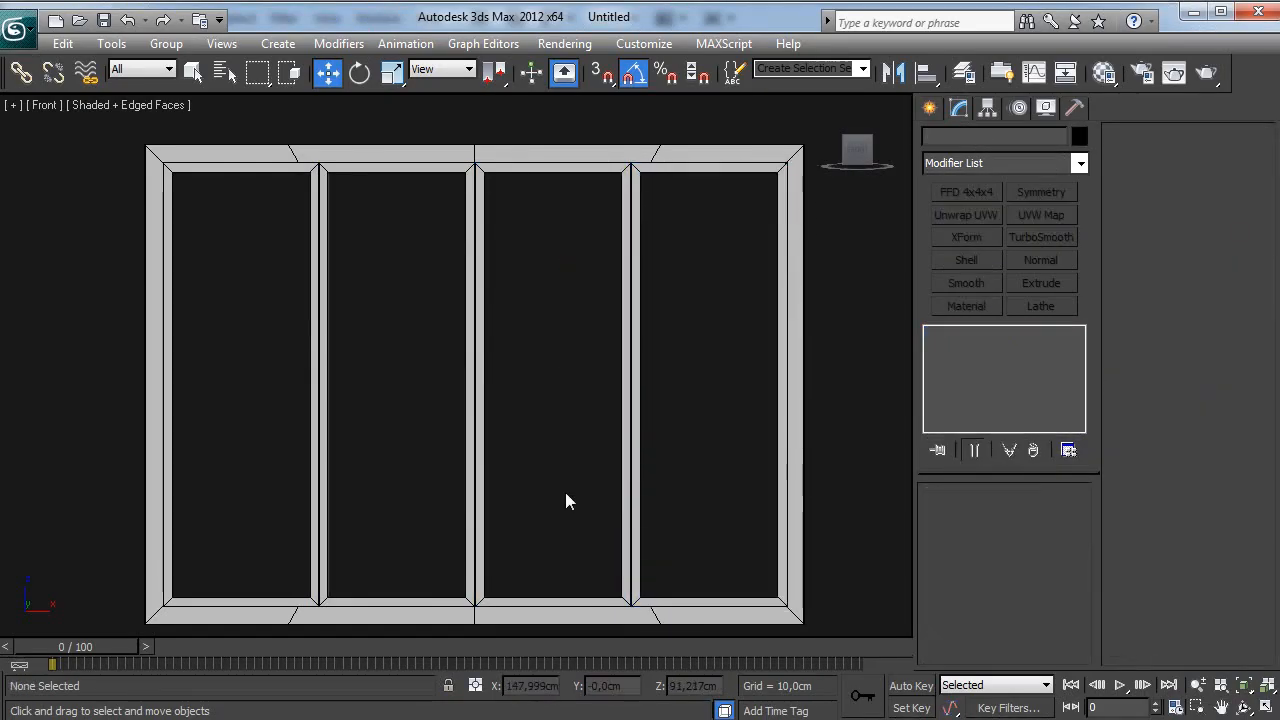
Step: Create a box about 47 cm wide and 135 cm high on the first frame's lower rail and set its length to 0.8 cm
key(p)
scroll(545, 509, down, 3)
alt+middle_drag(345, 393, 434, 385)
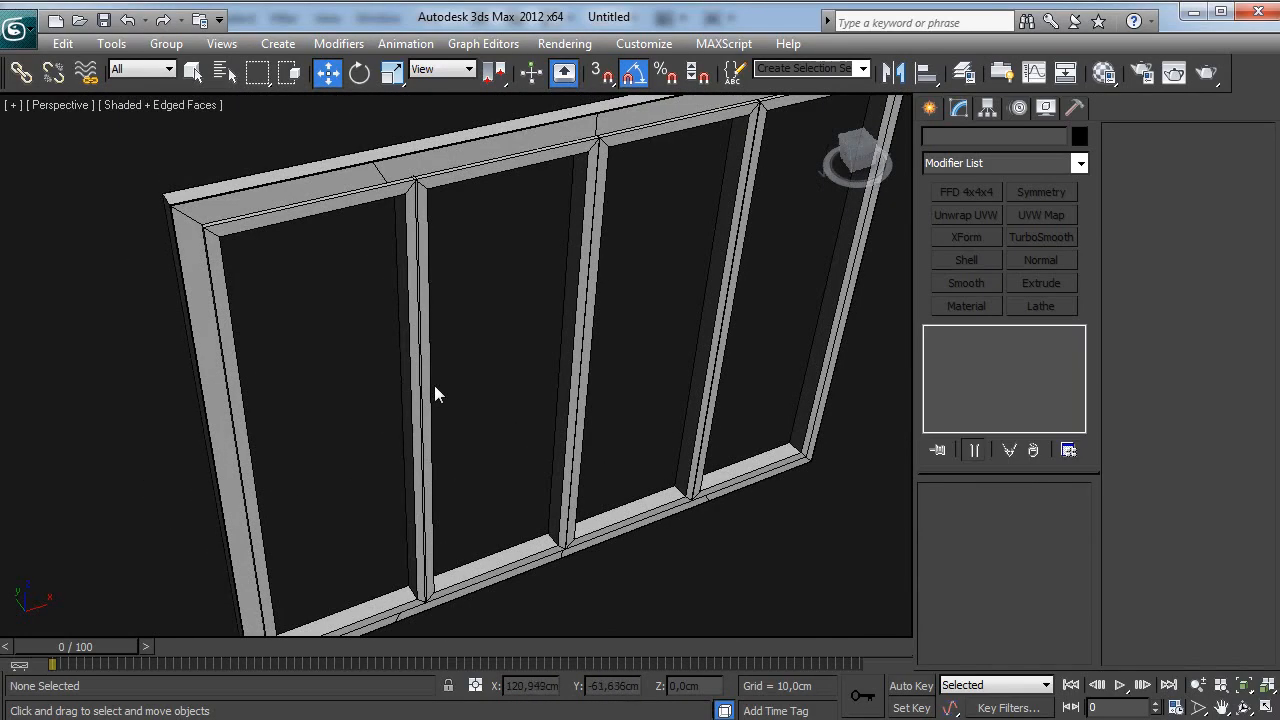
click(929, 107)
click(936, 141)
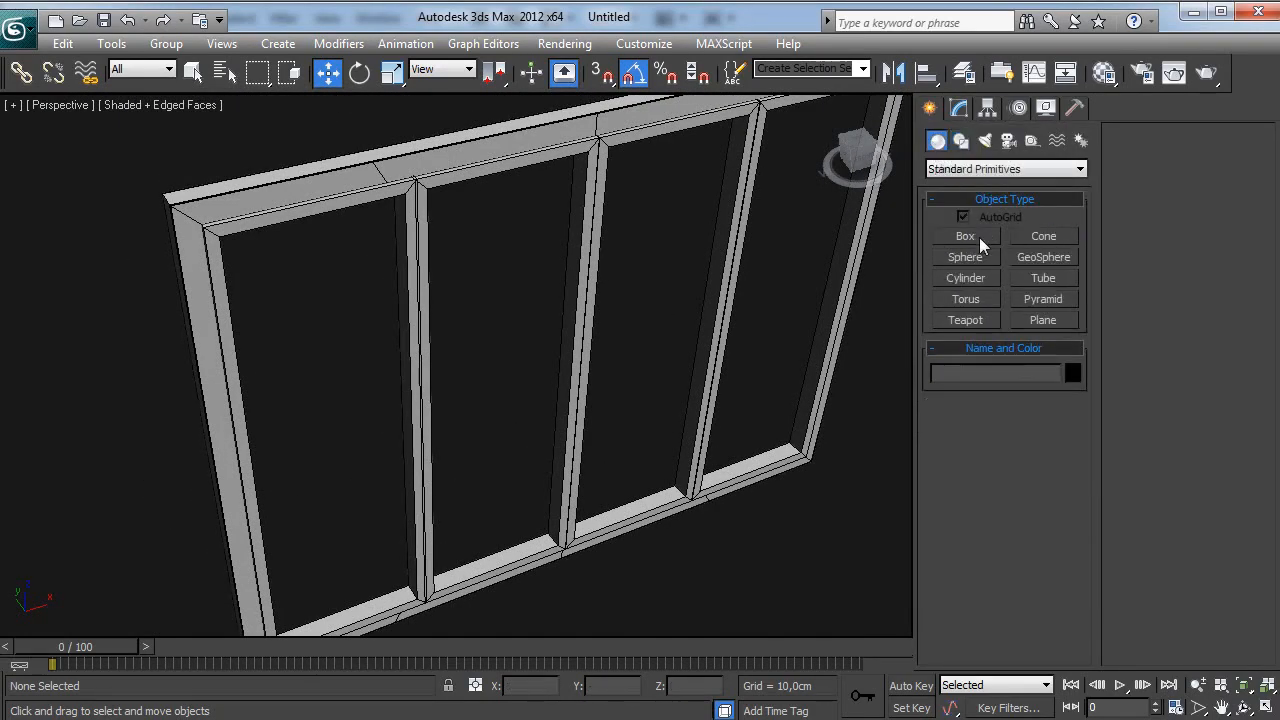
click(966, 236)
middle_drag(506, 532, 596, 482)
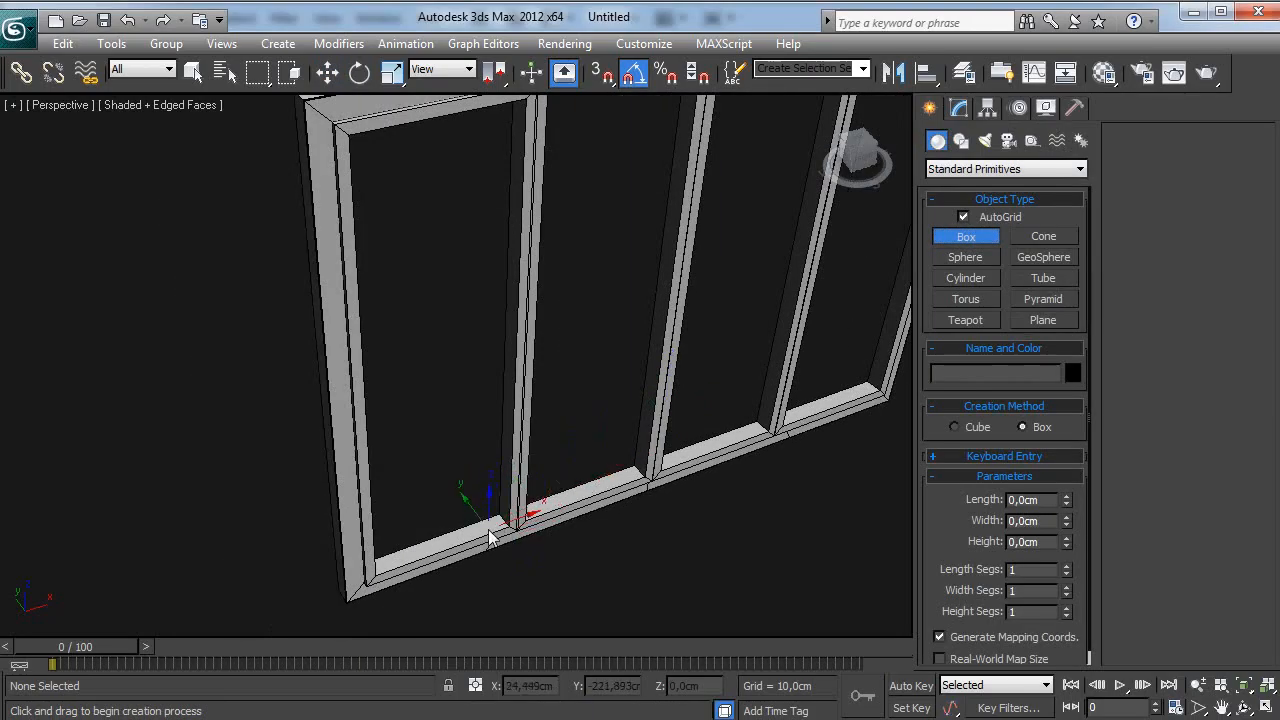
drag(405, 563, 397, 556)
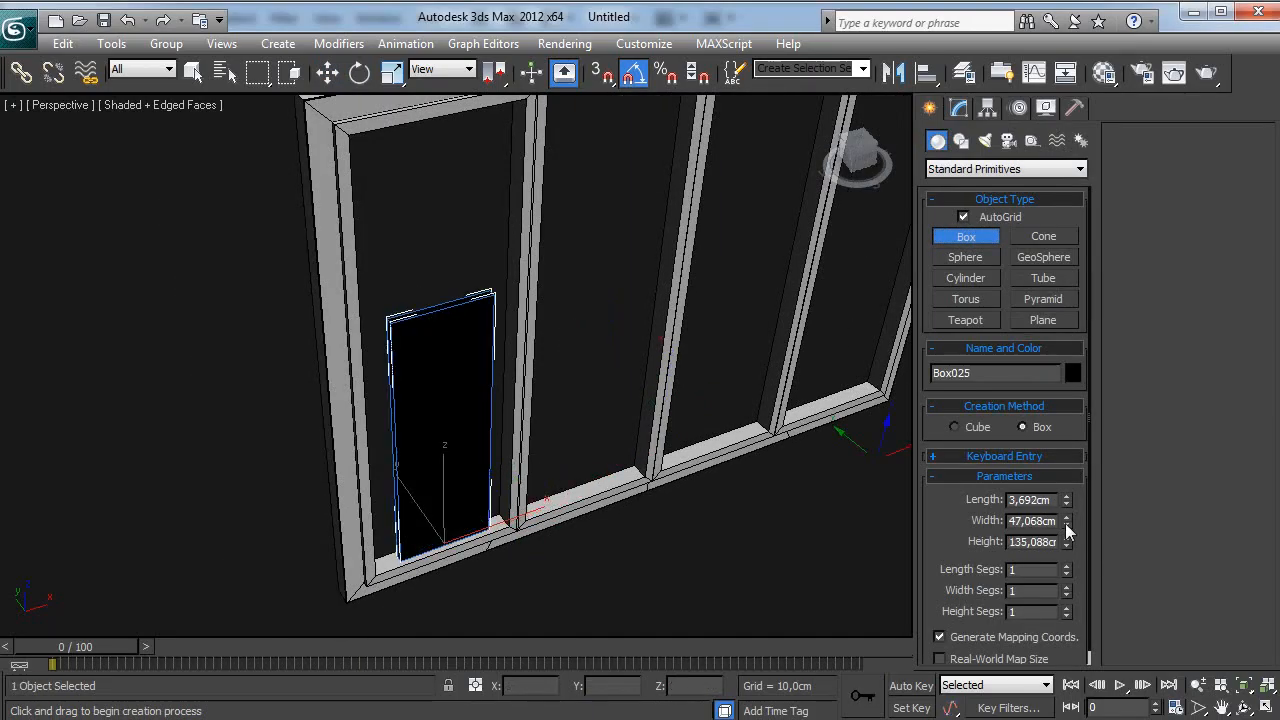
click(1040, 501)
text(0,5)
key(Return)
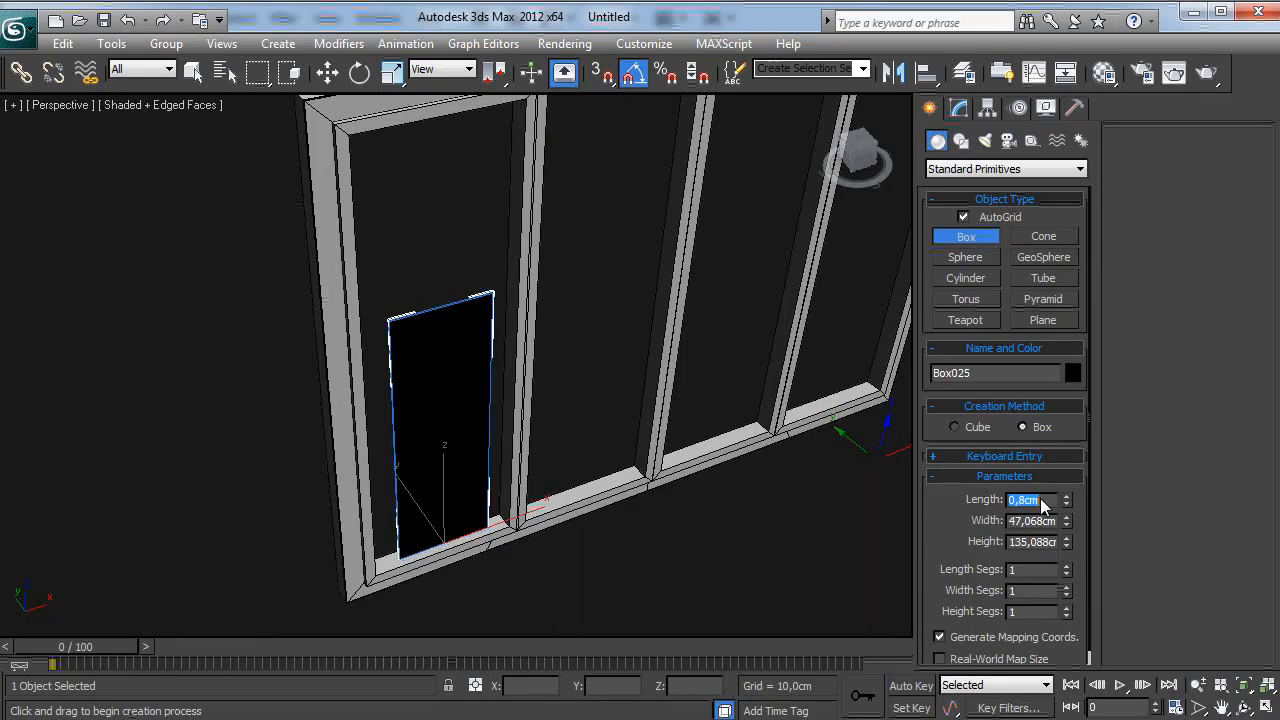
Step: Convert the box to an editable poly and raise its top vertices to the first frame's upper rail
key(w)
alt+middle_drag(490, 420, 457, 404)
right_click(457, 404)
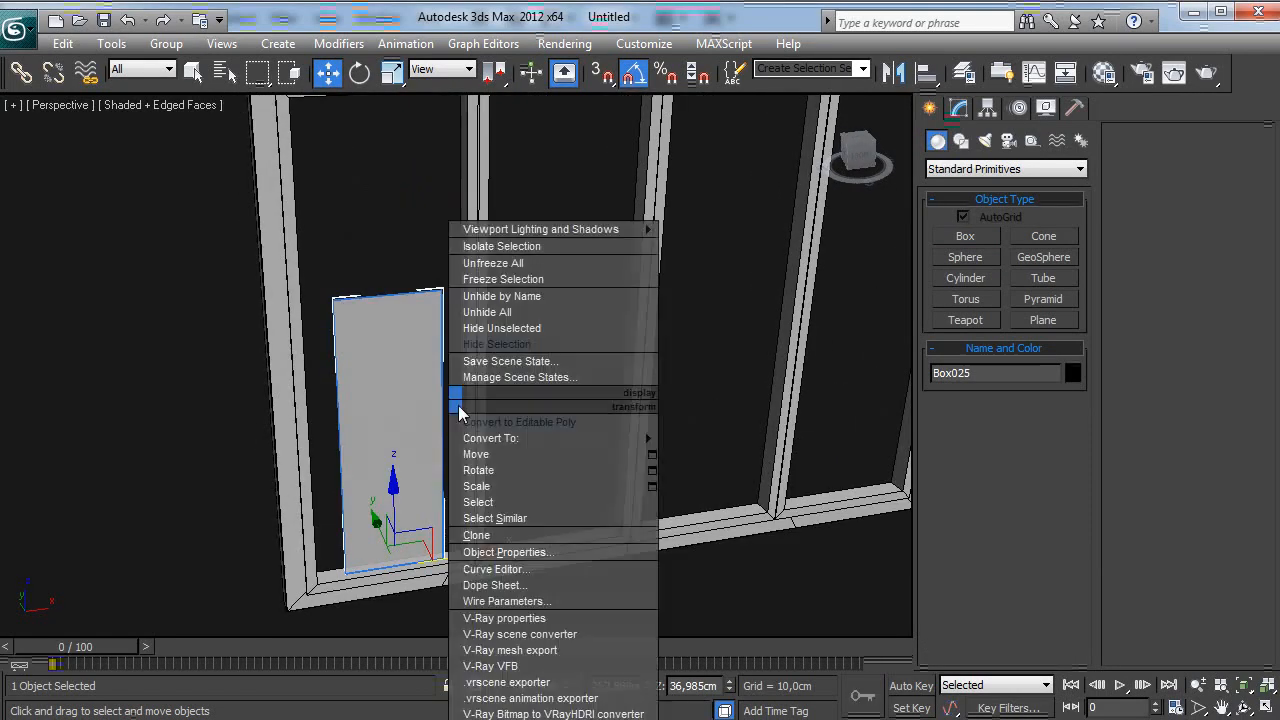
click(504, 425)
key(1)
middle_drag(435, 223, 443, 384)
drag(399, 370, 395, 194)
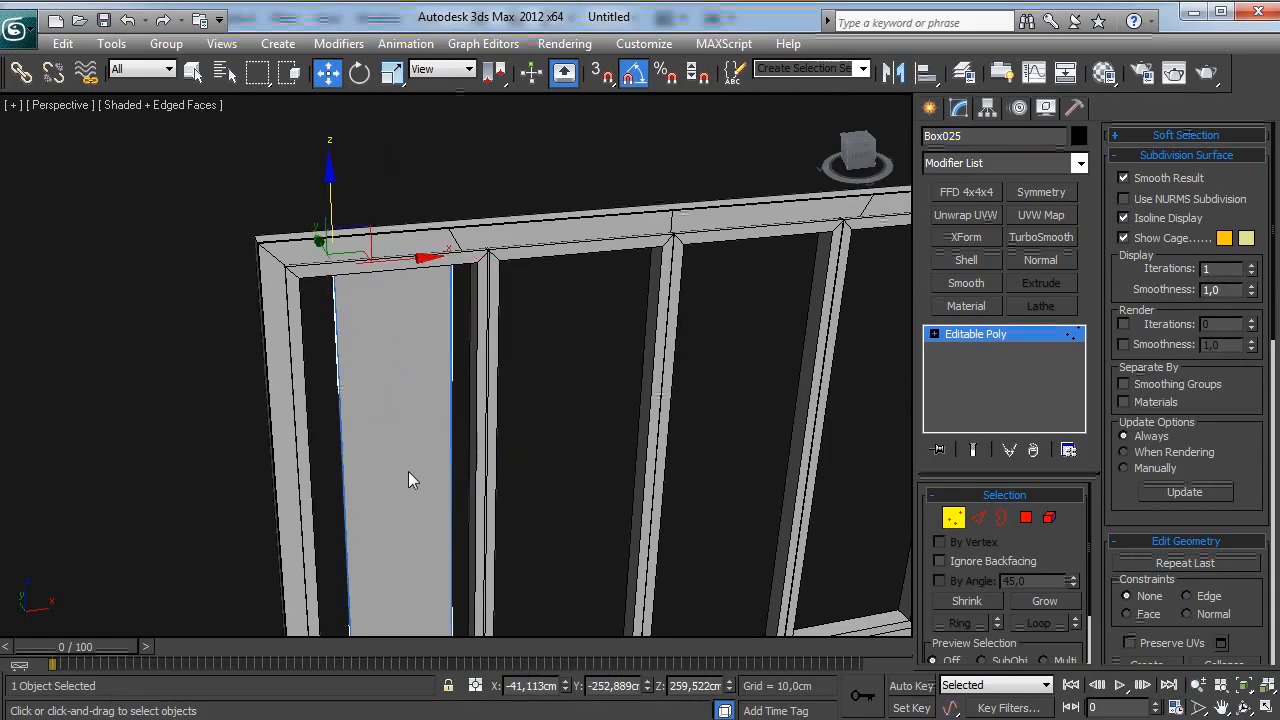
middle_drag(410, 409, 411, 289)
Step: Widen the pane to fill the first frame by moving its left and right vertices outwards to the side rails
alt+middle_drag(424, 220, 399, 400)
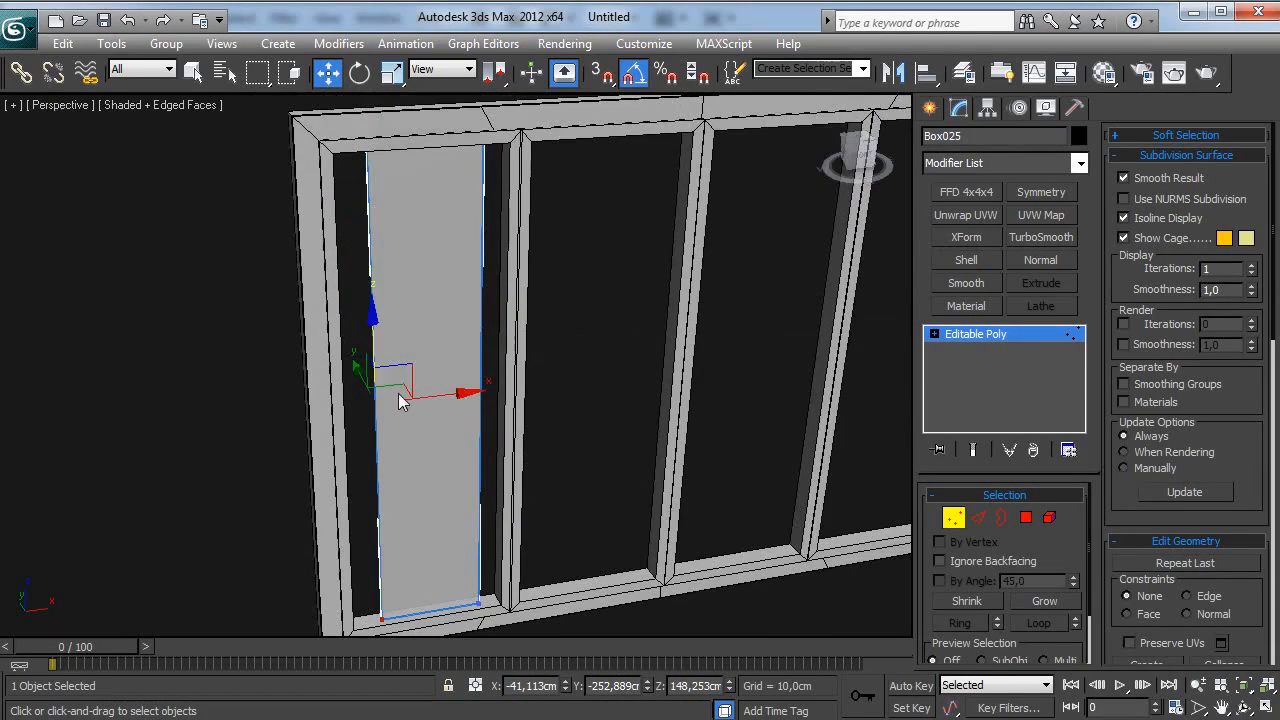
mouse_move(441, 396)
mouse_down()
mouse_move(478, 394)
mouse_move(419, 407)
mouse_up()
drag(425, 169, 607, 628)
drag(547, 383, 573, 378)
click(965, 335)
Step: Scale the selected parts of the window frame and shift them slightly
alt+middle_drag(565, 410, 628, 449)
scroll(628, 449, up, 5)
alt+middle_drag(457, 507, 494, 574)
click(638, 496)
scroll(494, 574, down, 2)
ctrl+drag(657, 256, 605, 252)
ctrl+drag(729, 230, 781, 237)
key(r)
drag(717, 285, 679, 273)
key(w)
drag(581, 187, 571, 192)
Step: Move the pane along its depth axis so it sits inside the first panel frame
click(360, 421)
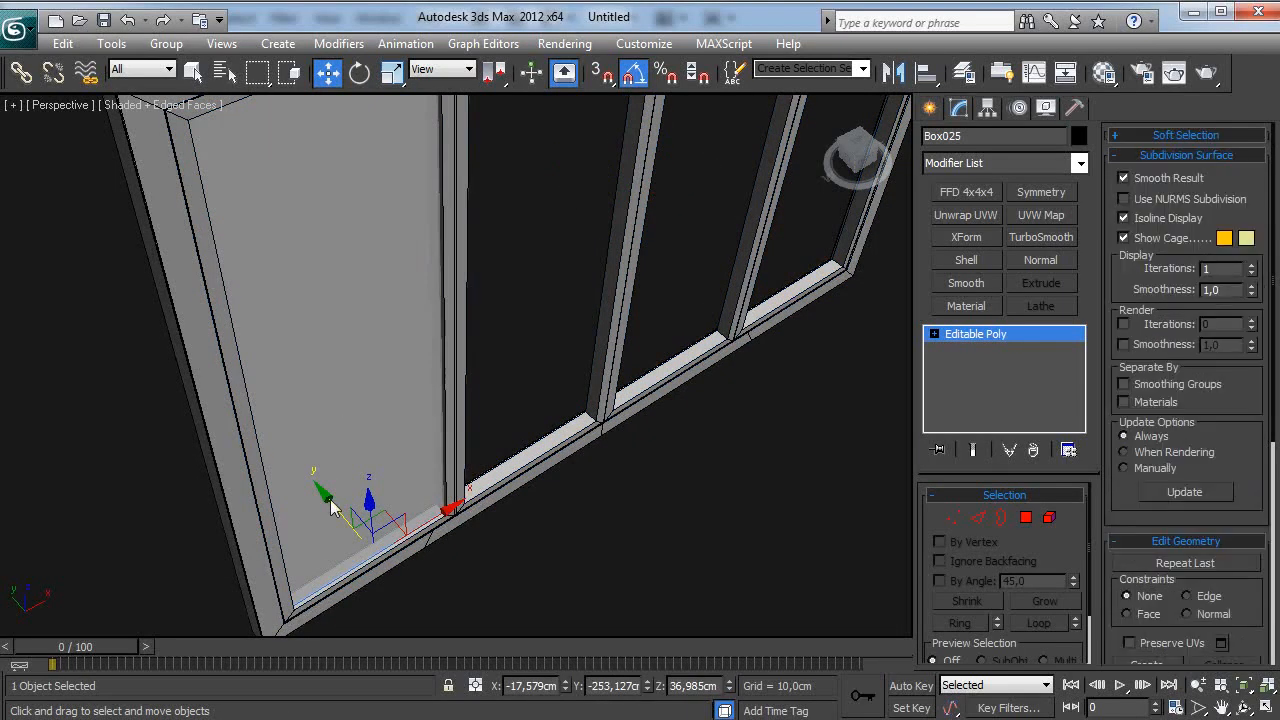
drag(334, 522, 327, 511)
alt+middle_drag(327, 511, 381, 431)
scroll(525, 515, down, 3)
Step: Clone the pane as 3 instances across the remaining frames and align the last one within the fourth frame
alt+middle_drag(531, 522, 463, 534)
shift+drag(490, 538, 624, 519)
click(688, 383)
click(688, 383)
click(652, 456)
alt+middle_drag(792, 476, 762, 652)
drag(680, 569, 683, 567)
middle_drag(556, 509, 562, 400)
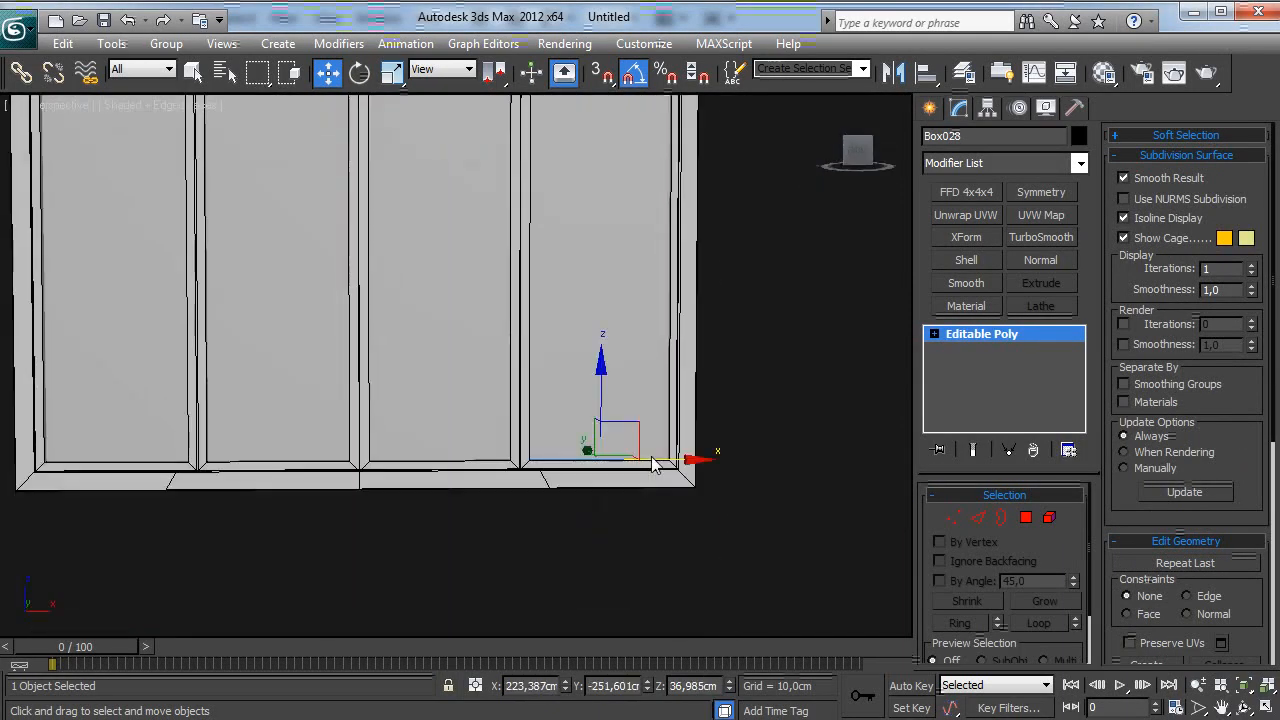
Step: Lower the bottom vertices of the fourth pane by about 0.4 cm to extend the instanced panes into the lower rail
key(1)
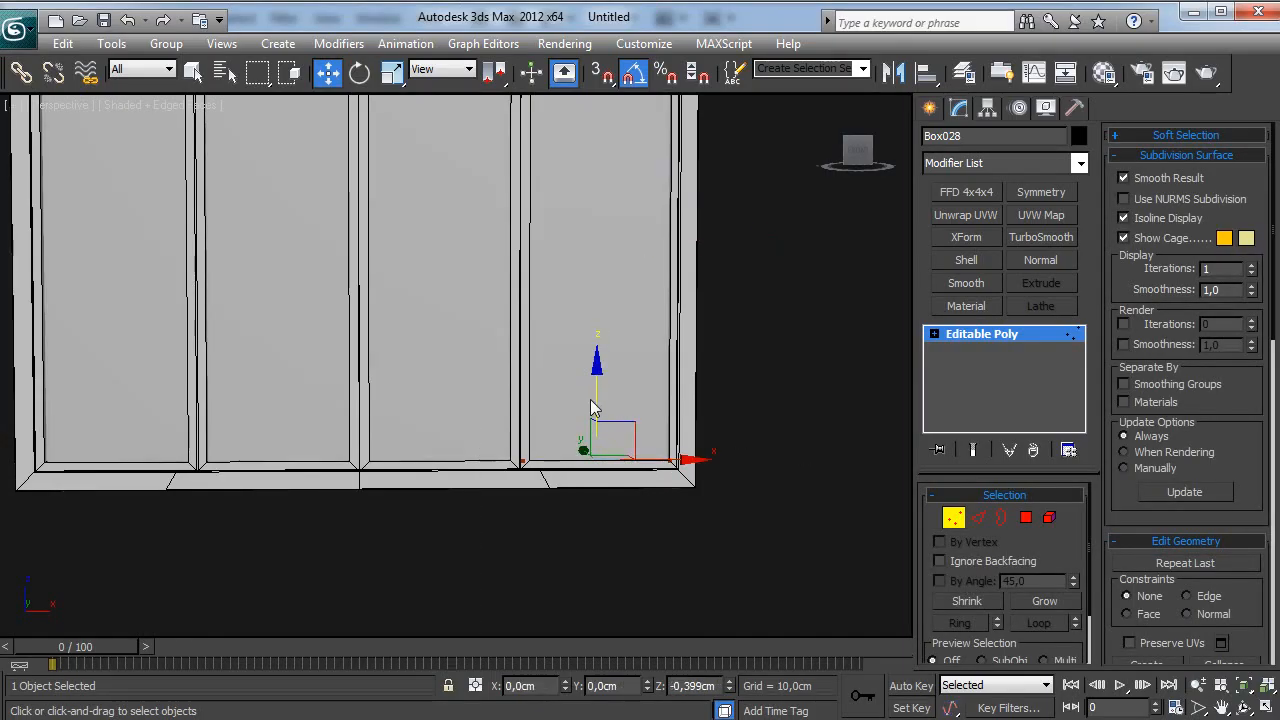
click(1001, 335)
click(780, 352)
alt+middle_drag(535, 371, 573, 409)
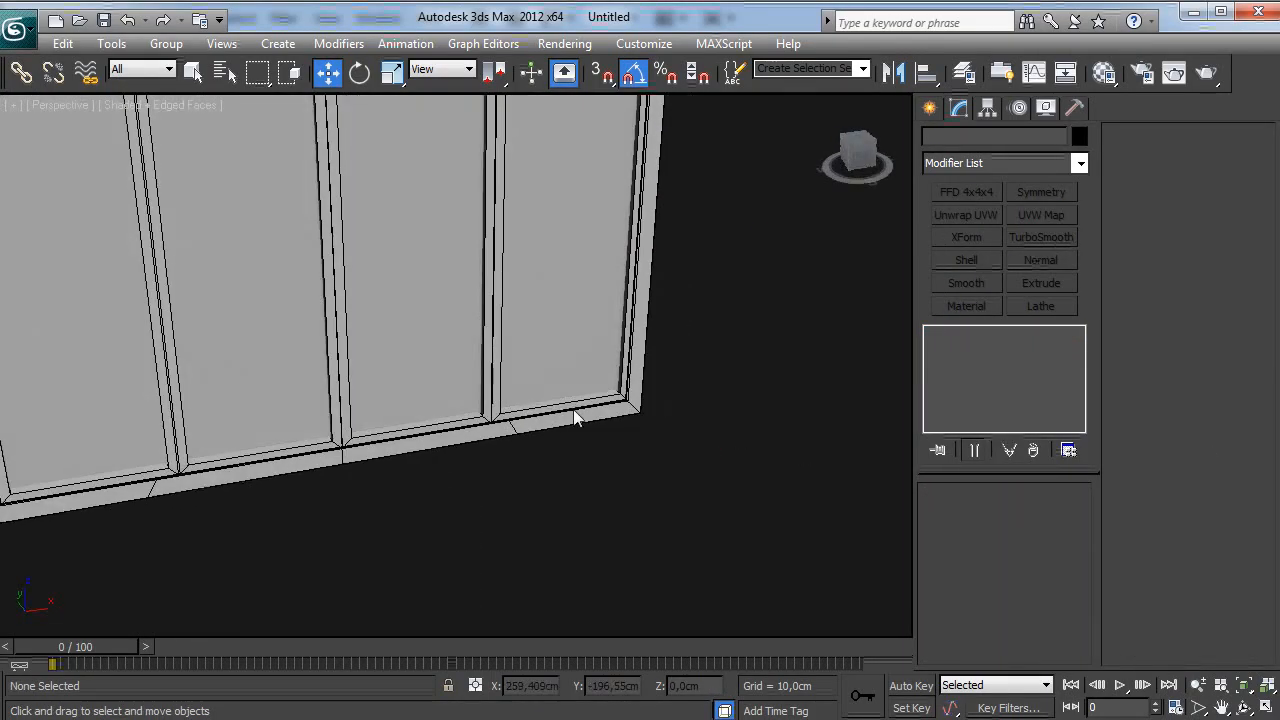
key(z)
scroll(402, 326, up, 3)
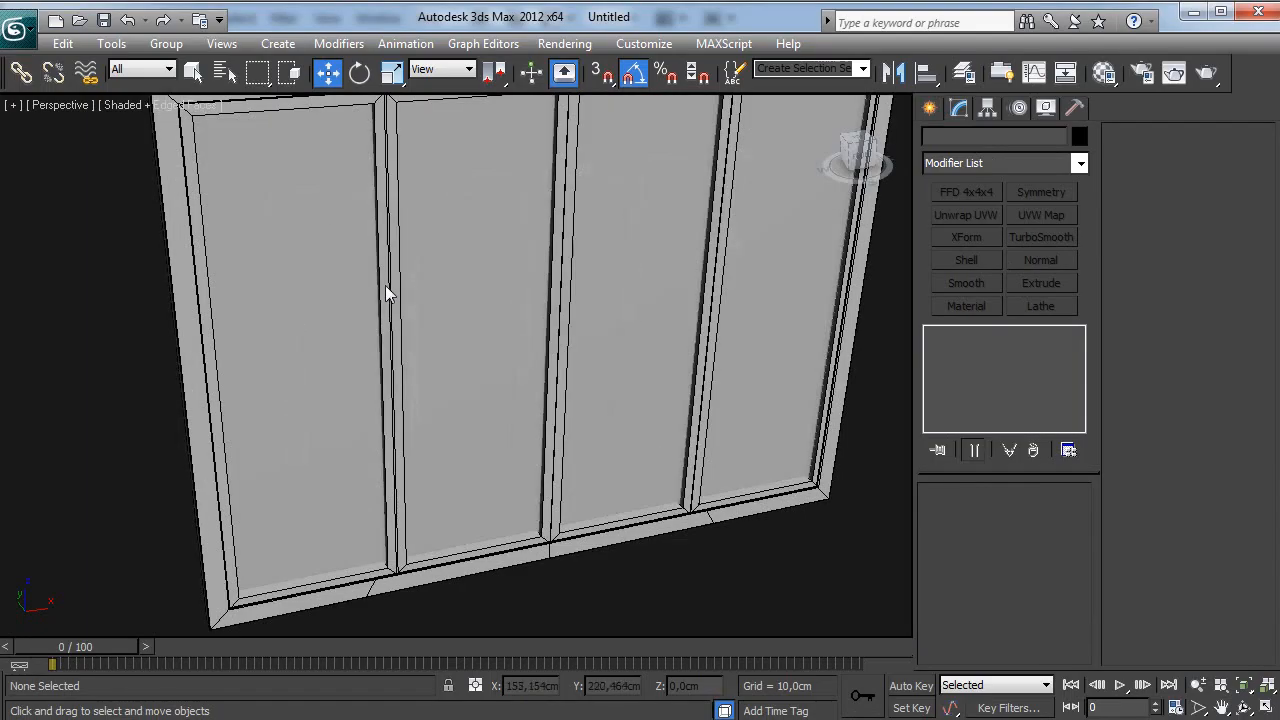
click(388, 288)
ctrl+click(388, 228)
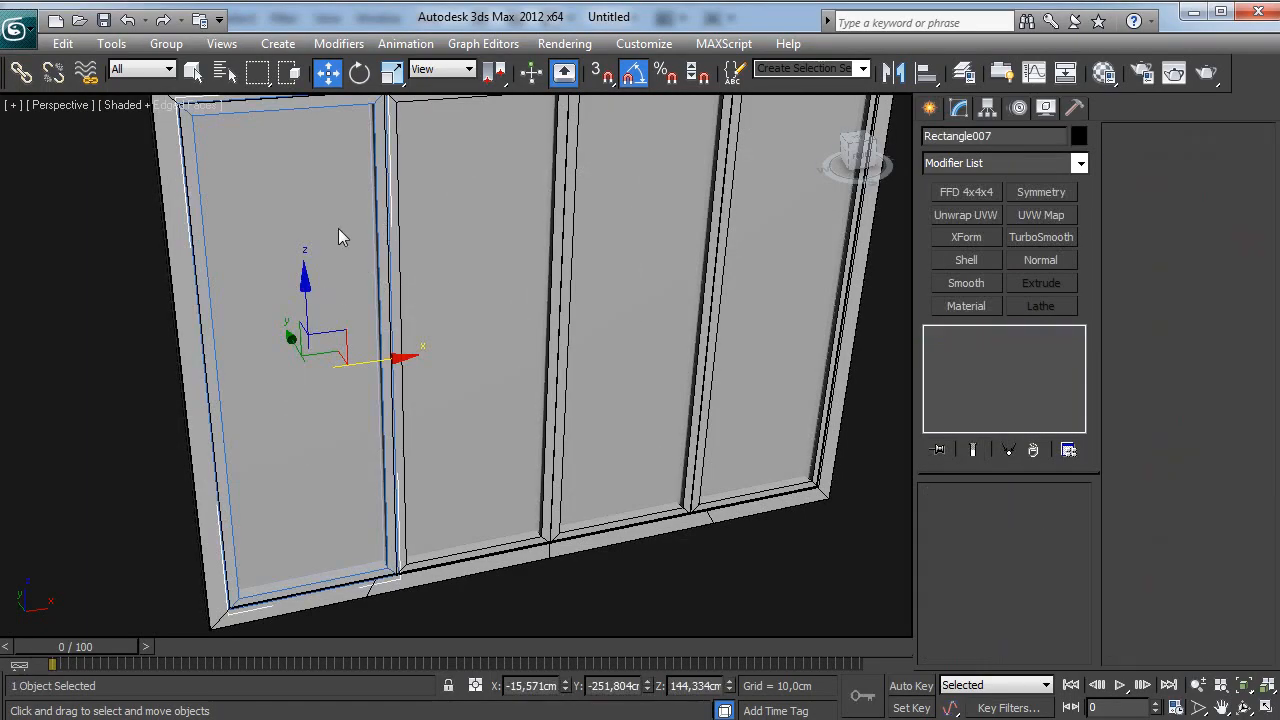
scroll(497, 330, down, 4)
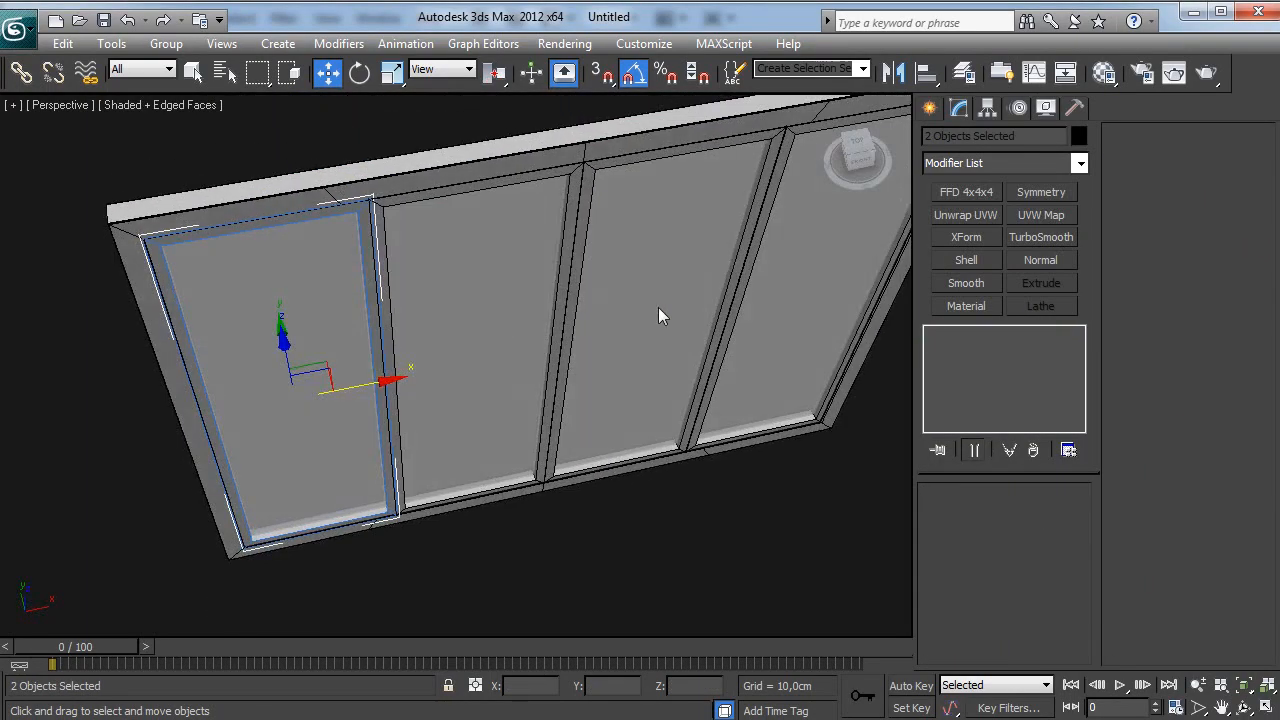
Step: Group the fourth panel frame together with its pane under the default group name
scroll(600, 290, up, 3)
click(583, 208)
alt+middle_drag(648, 238, 337, 222)
ctrl+click(649, 245)
click(177, 44)
click(174, 63)
key(Return)
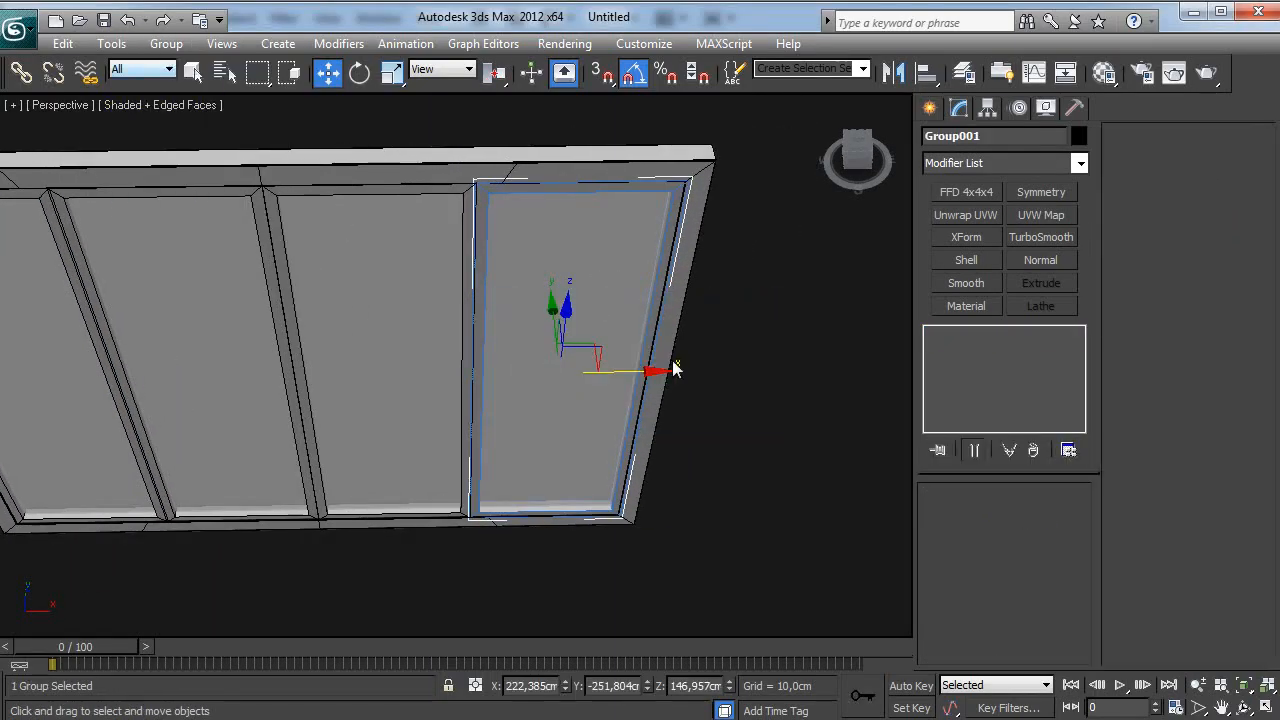
Step: Move the fourth panel group's pivot point to its right-hand edge in the front view
click(986, 108)
click(1006, 234)
scroll(653, 335, up, 3)
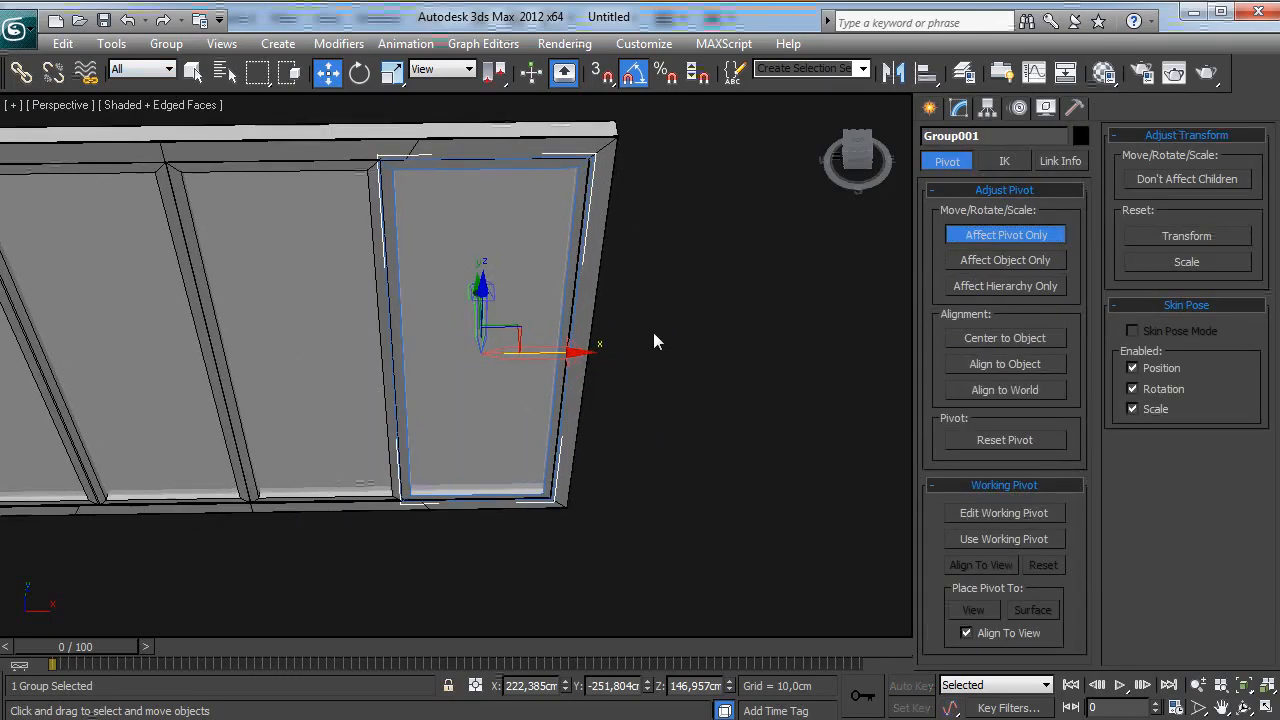
key(f)
drag(515, 378, 595, 365)
scroll(600, 366, up, 3)
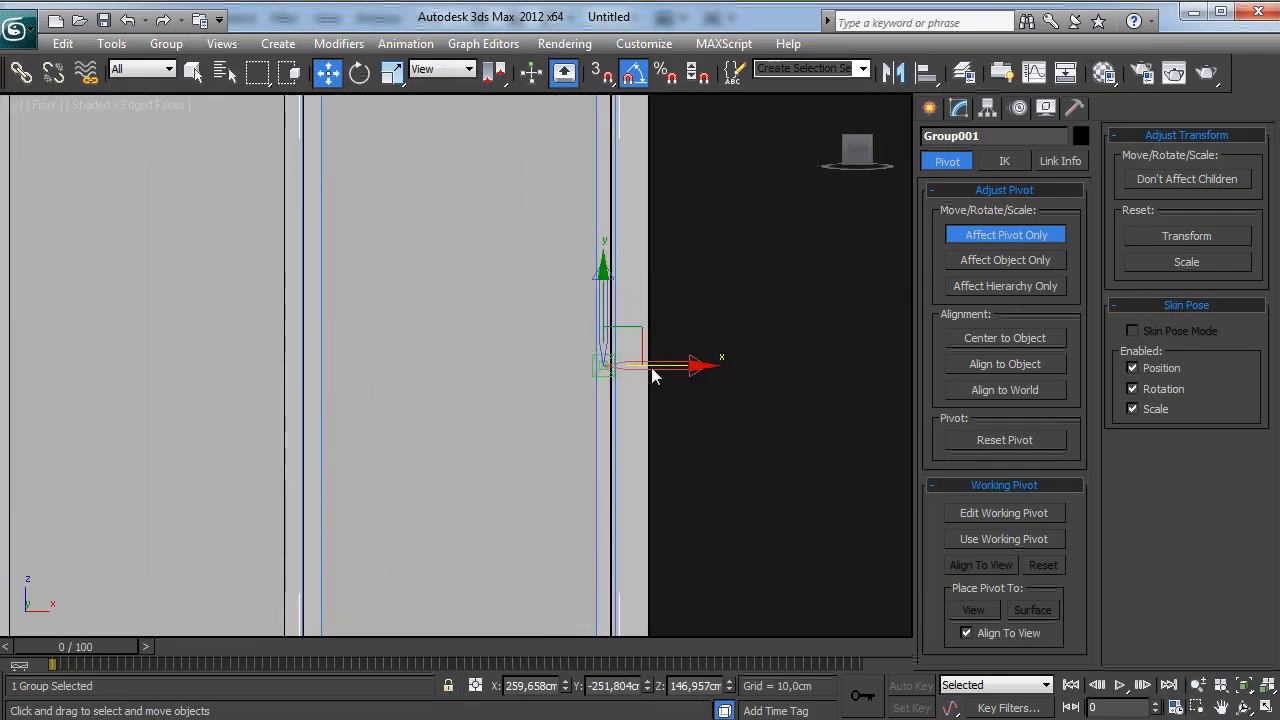
click(959, 108)
scroll(654, 358, down, 2)
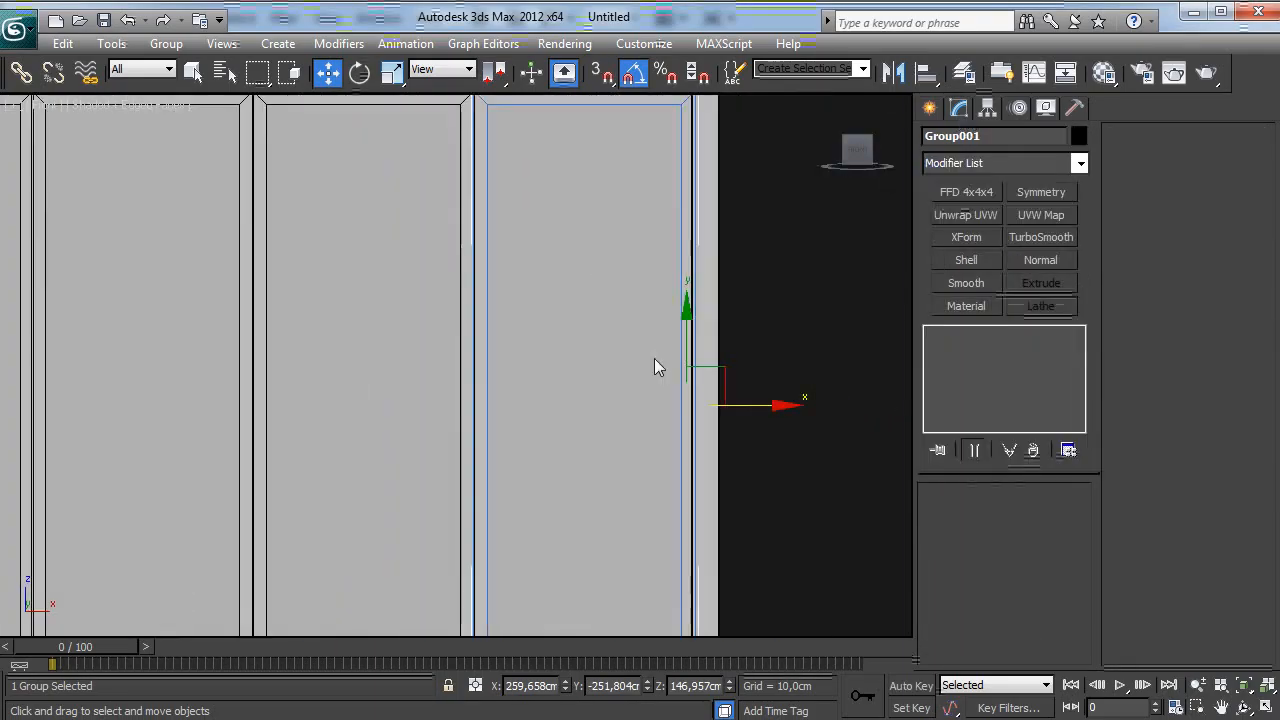
Step: Try to rotate the fourth panel group about the vertical axis
alt+middle_drag(597, 353, 604, 394)
key(p)
key(z)
alt+middle_drag(521, 325, 595, 396)
key(e)
drag(576, 430, 624, 422)
key(ctrl+z)
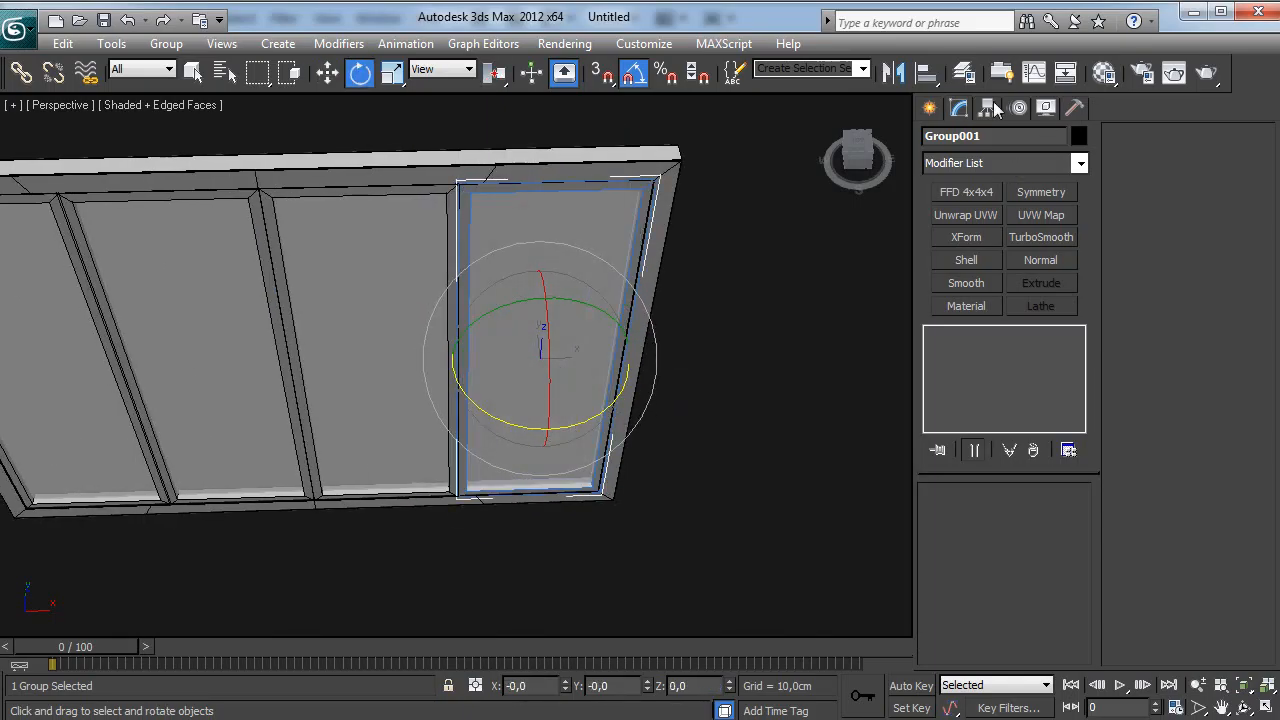
Step: Swing the fourth panel group open around its right-edge pivot and adjust its position against the jamb
click(988, 108)
click(1006, 234)
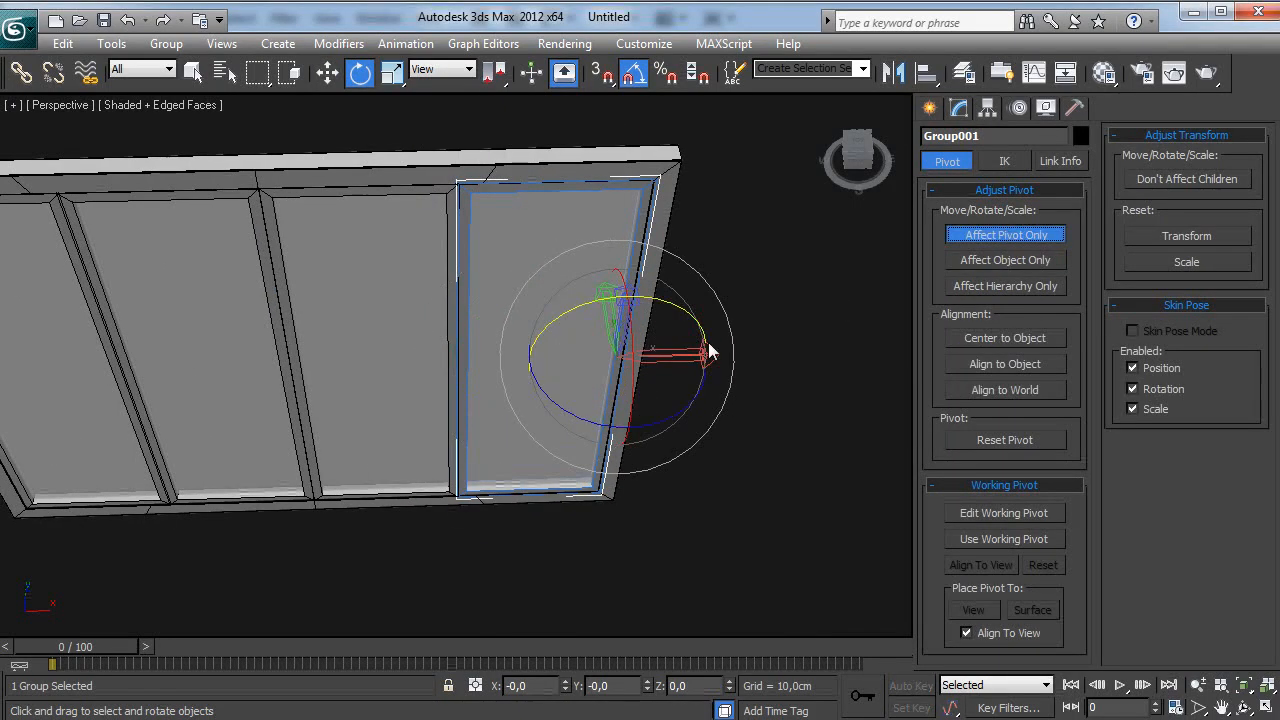
click(959, 109)
drag(672, 413, 758, 407)
key(w)
alt+middle_drag(692, 368, 658, 398)
scroll(737, 395, up, 3)
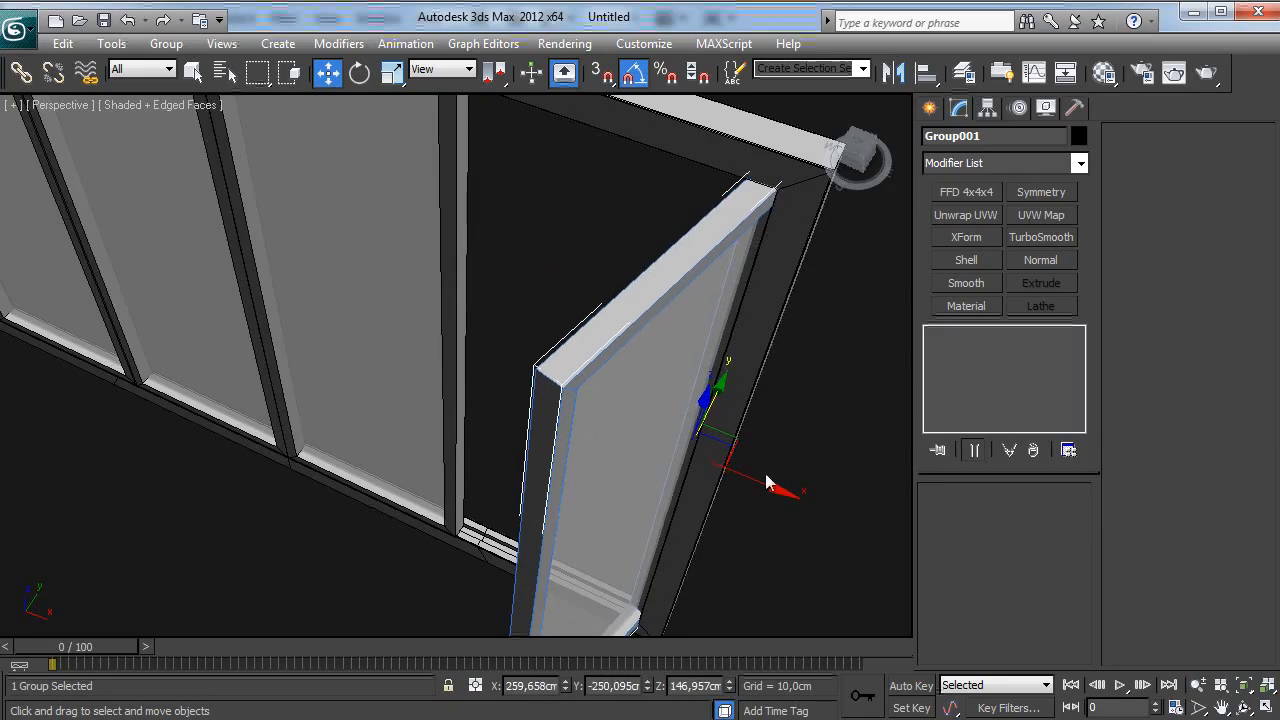
mouse_move(765, 500)
mouse_down()
mouse_move(754, 503)
mouse_move(771, 480)
mouse_up()
Step: Select the third panel frame with its pane and rotate them -85° about the vertical axis
click(488, 420)
scroll(373, 396, down, 3)
middle_drag(373, 396, 540, 420)
click(486, 392)
key(e)
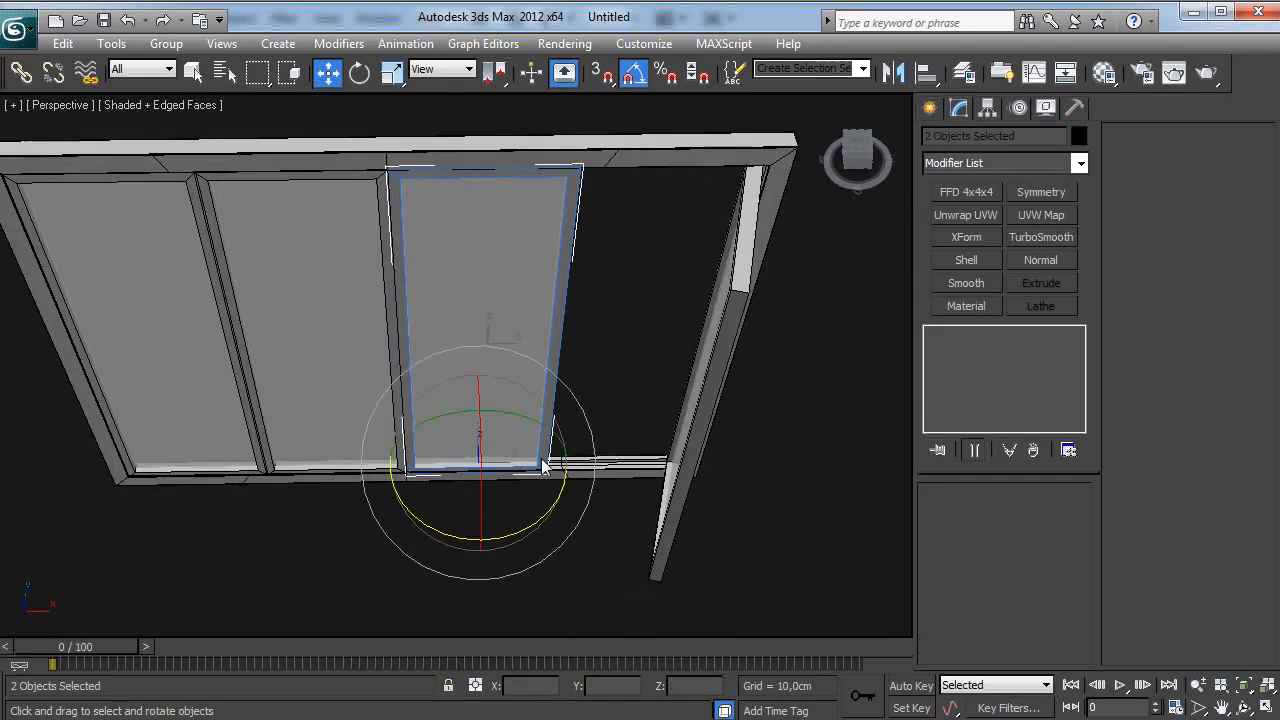
drag(536, 522, 458, 557)
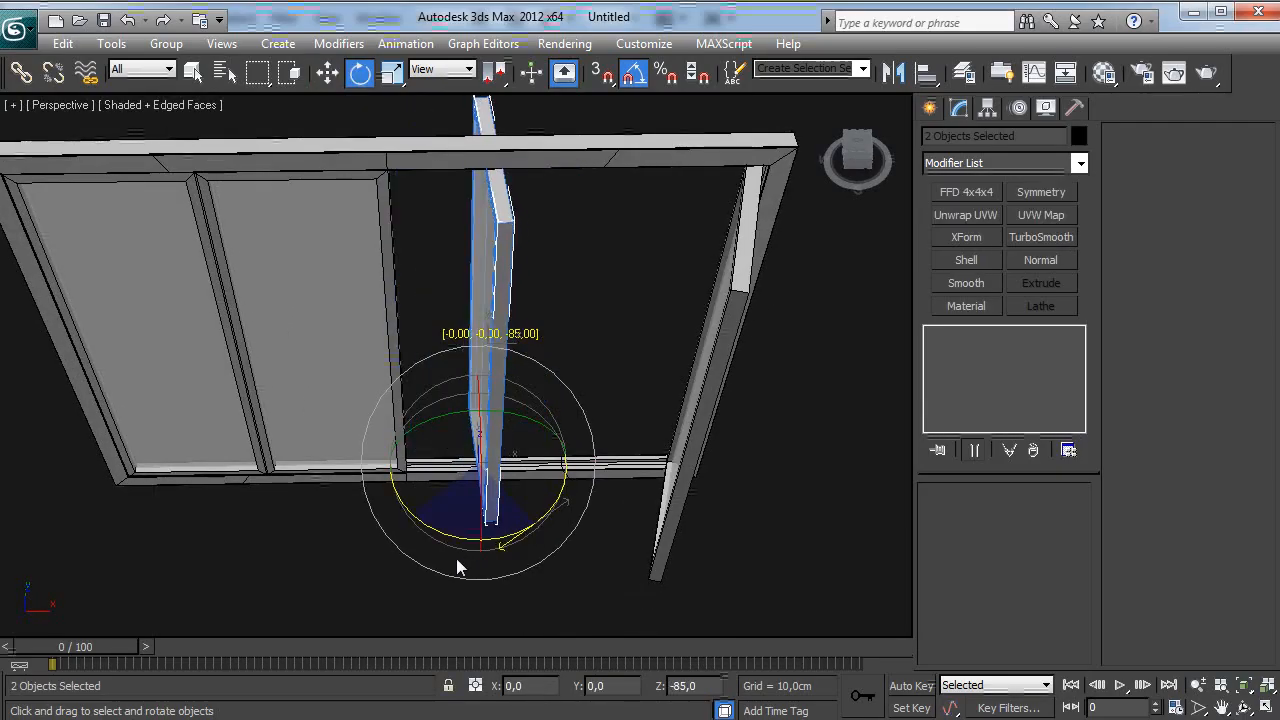
Step: Move the rotated third panel across the opening towards the open fourth panel
key(w)
drag(508, 440, 655, 496)
alt+middle_drag(655, 496, 632, 484)
scroll(743, 486, up, 3)
Step: Try to fine-tune the third panel's position beside the fourth panel
drag(555, 448, 556, 444)
drag(607, 510, 607, 507)
key(ctrl+z)
key(ctrl+z)
Step: Nudge the third panel until its outer edge meets the free edge of the open fourth panel
drag(637, 447, 645, 446)
alt+middle_drag(645, 446, 613, 436)
scroll(615, 414, up, 2)
scroll(674, 409, up, 1)
drag(609, 436, 606, 436)
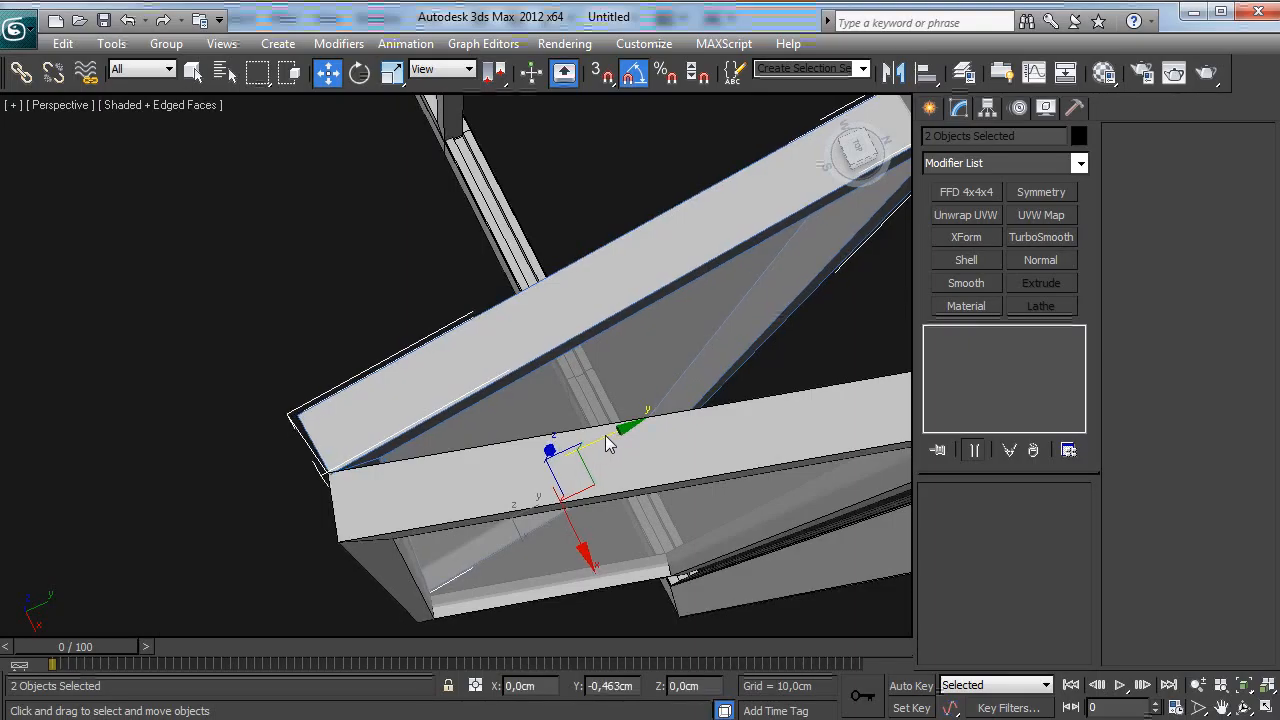
click(361, 267)
scroll(361, 267, down, 2)
alt+middle_drag(361, 267, 478, 313)
scroll(478, 313, down, 2)
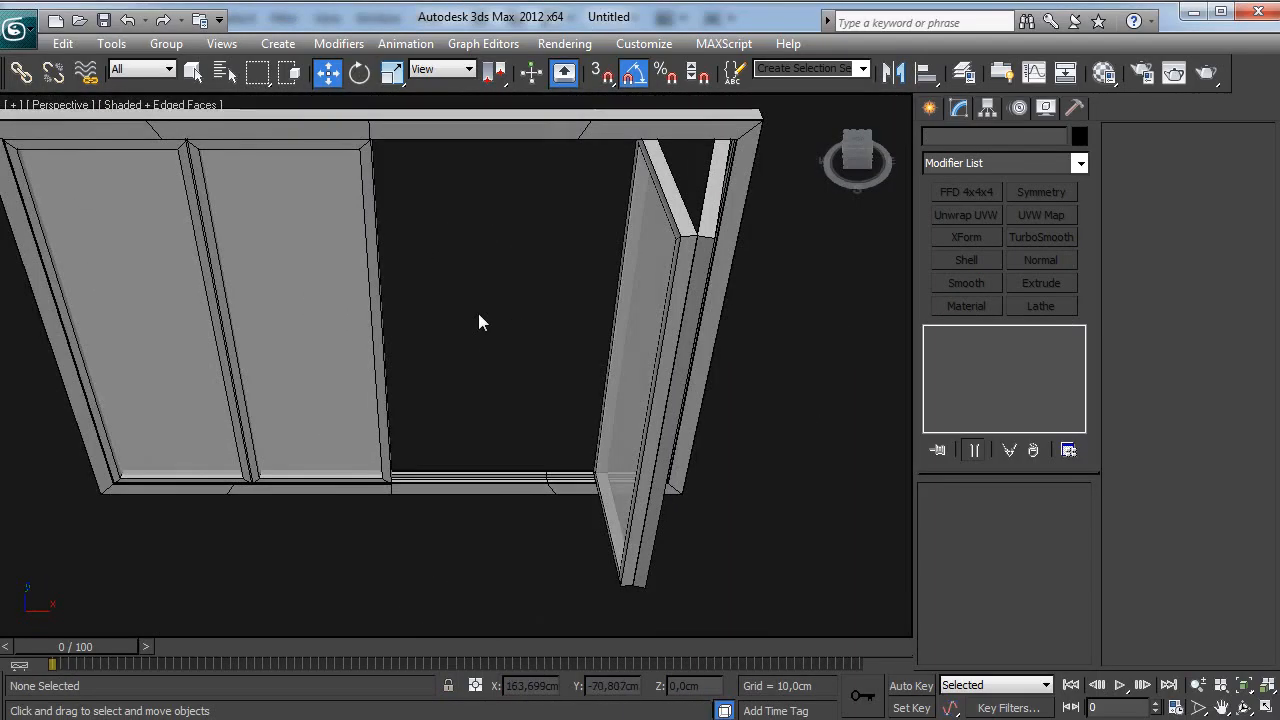
Step: Select the second panel frame with its pane, move it along the opening towards the folded panels and rotate it about the vertical axis
middle_drag(434, 263, 423, 294)
click(358, 327)
drag(352, 385, 560, 390)
key(e)
drag(524, 440, 578, 440)
key(w)
alt+middle_drag(578, 440, 490, 355)
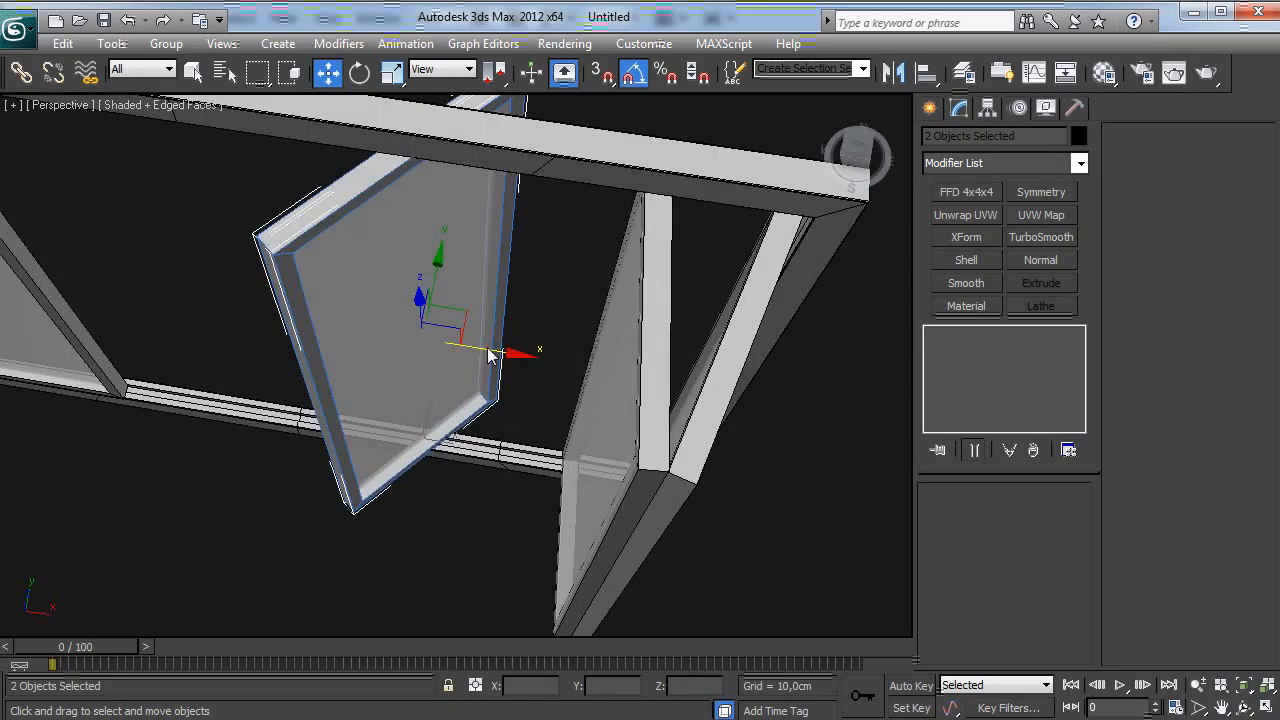
Step: Position the rotated second panel so its edge meets the free edge of the third panel
drag(460, 320, 541, 403)
alt+middle_drag(404, 398, 487, 318)
mouse_move(490, 316)
mouse_down()
mouse_move(509, 298)
mouse_move(505, 314)
mouse_up()
alt+middle_drag(505, 314, 541, 375)
drag(509, 412, 509, 414)
drag(509, 430, 509, 432)
alt+middle_drag(509, 432, 2, 399)
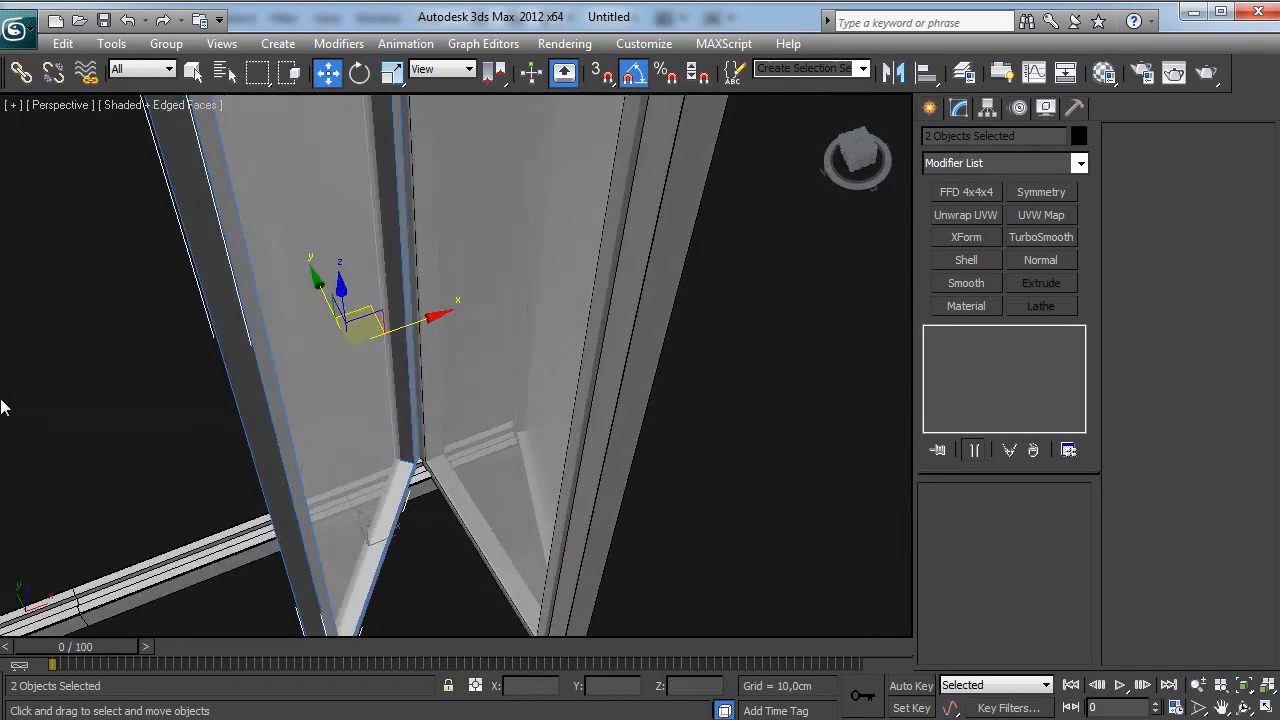
Step: Select the first panel frame with its pane, rotate them -35° about the vertical axis and move them towards the second panel
scroll(309, 396, down, 5)
alt+middle_drag(309, 396, 373, 377)
scroll(373, 377, up, 3)
scroll(372, 384, down, 5)
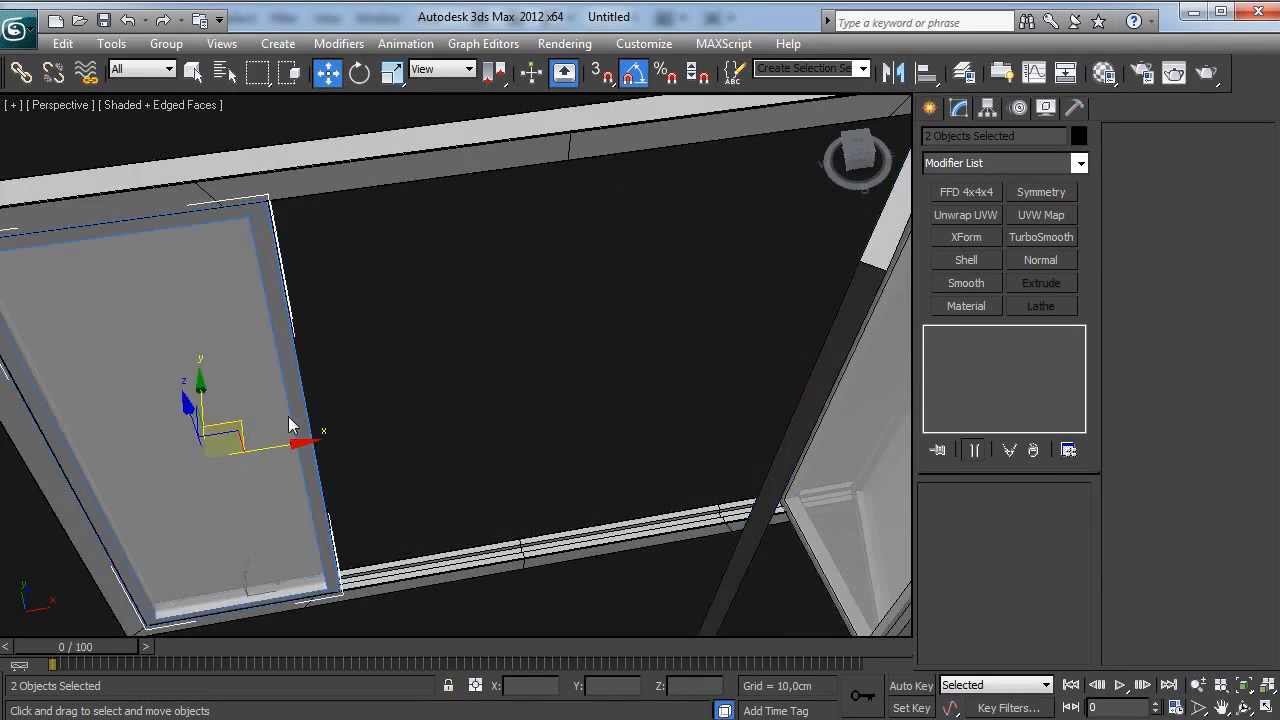
key(e)
drag(353, 472, 335, 503)
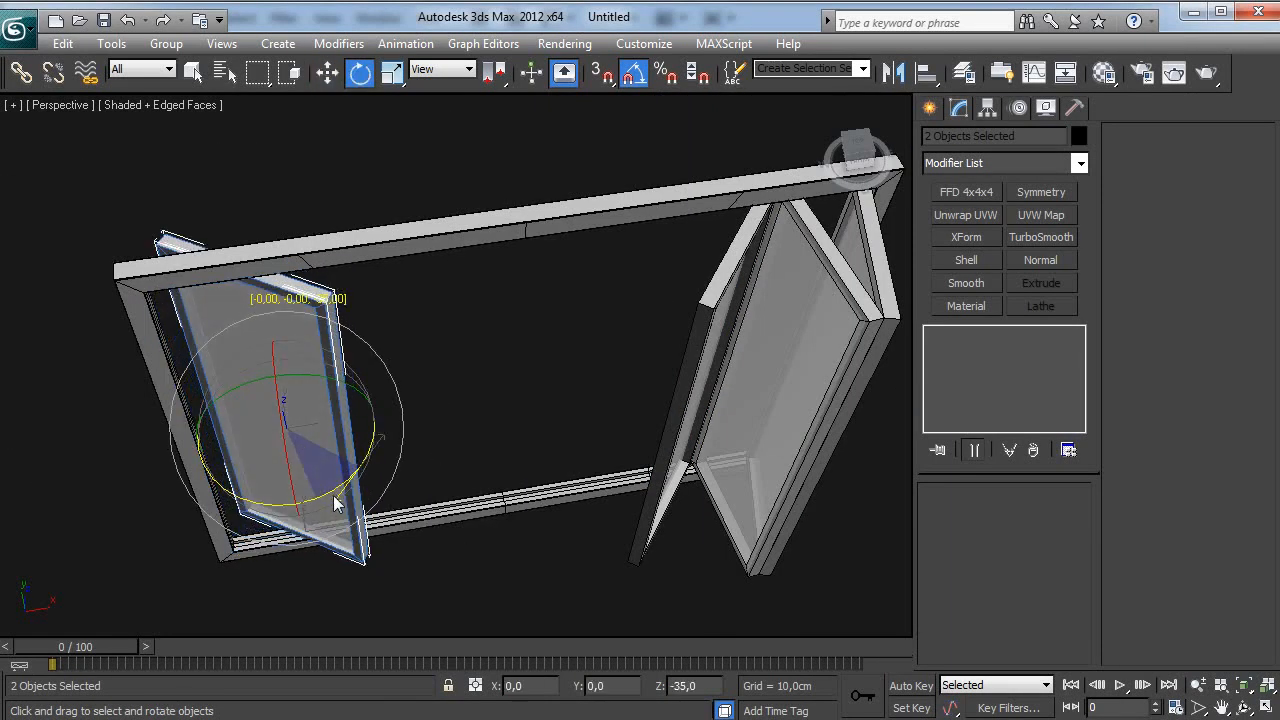
key(w)
alt+middle_drag(337, 468, 330, 365)
drag(352, 421, 634, 472)
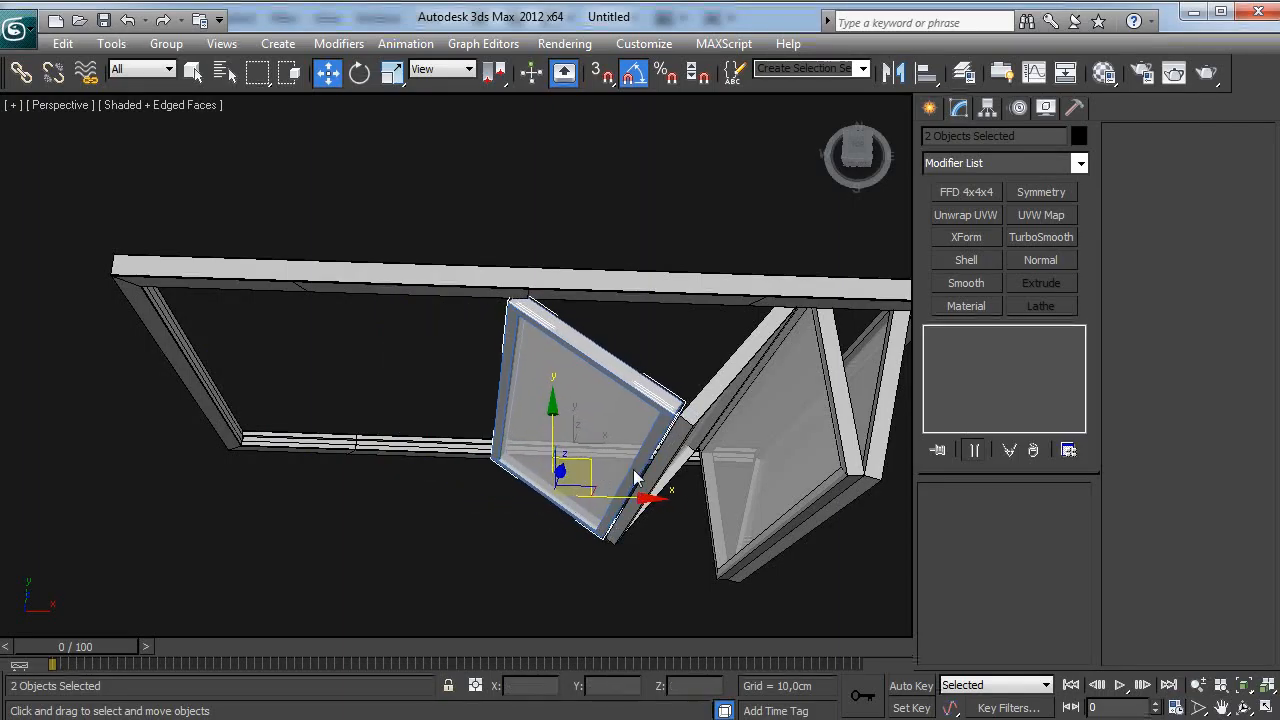
Step: Rotate the first panel a further -45° about the vertical axis
alt+middle_drag(633, 469, 452, 390)
key(e)
drag(460, 530, 408, 548)
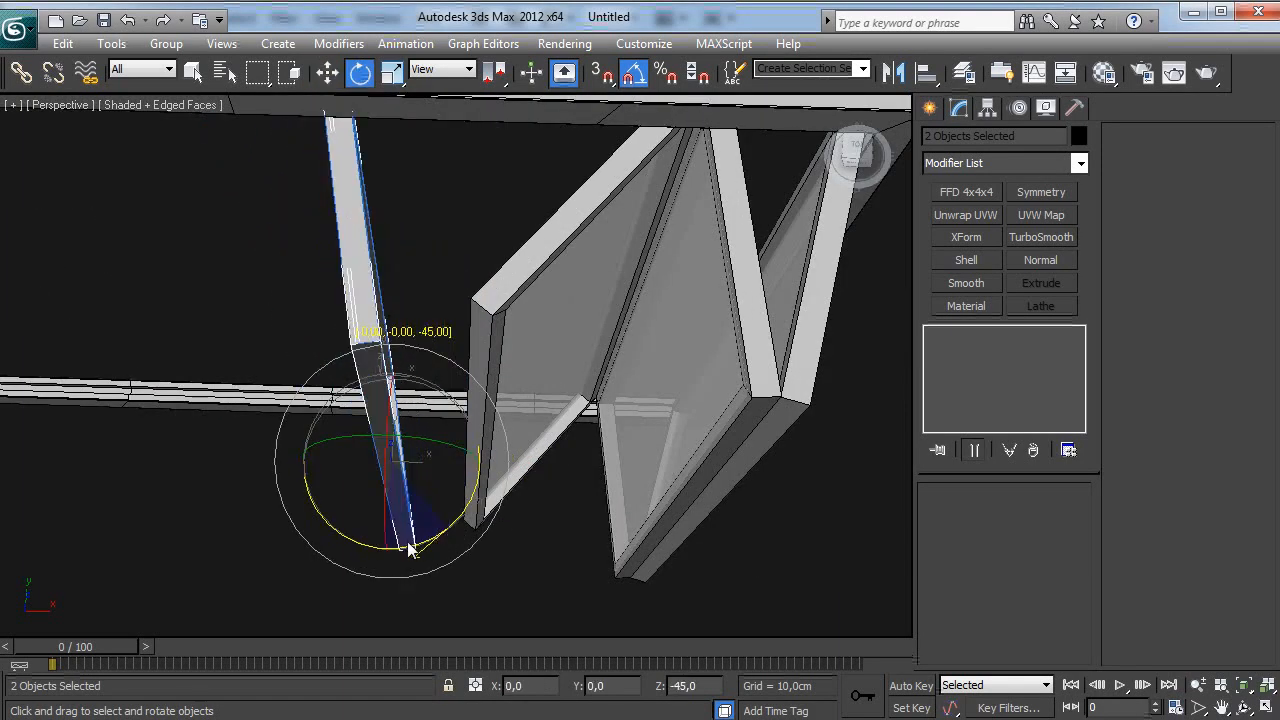
key(w)
mouse_move(431, 426)
alt+middle_down()
mouse_move(485, 408)
mouse_move(428, 400)
mouse_move(446, 432)
alt+middle_up()
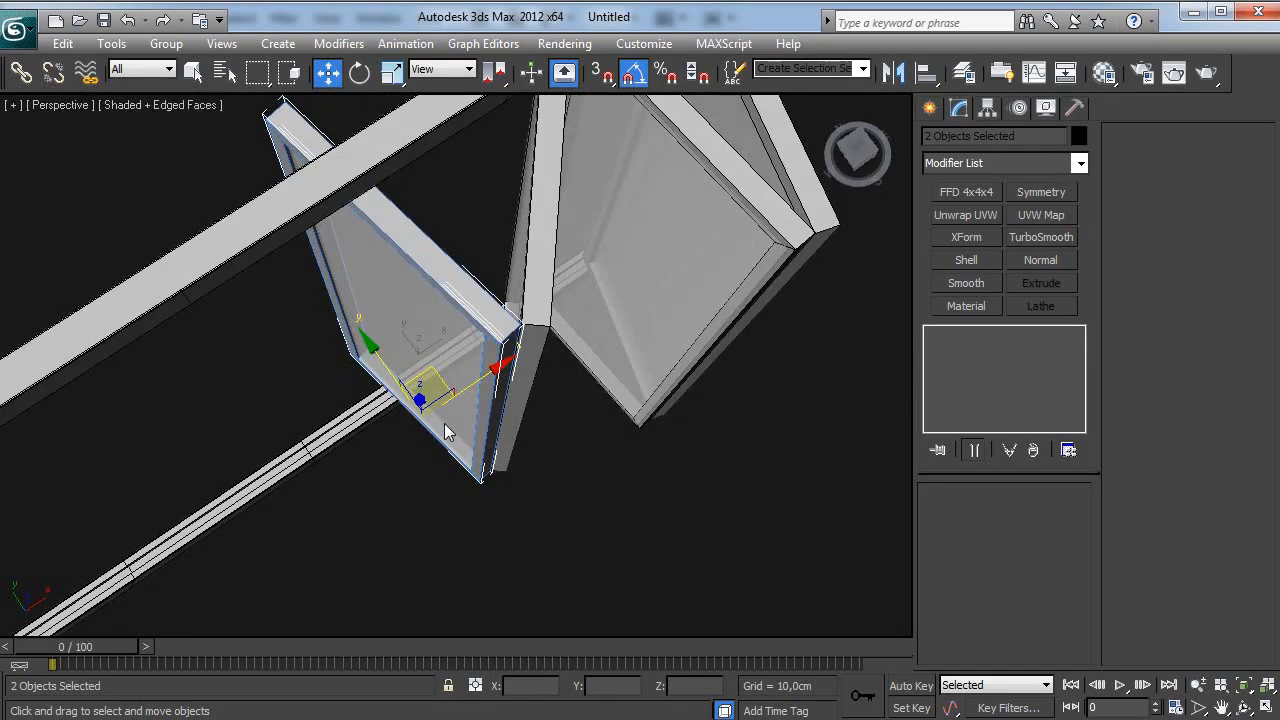
Step: Adjust the first panel's rotation, move it against the free edge of the second panel and clear the selection
key(e)
drag(492, 464, 543, 451)
key(w)
drag(466, 412, 420, 421)
mouse_move(456, 436)
alt+middle_down()
mouse_move(422, 438)
mouse_move(383, 394)
mouse_move(314, 373)
mouse_move(417, 291)
mouse_move(397, 283)
mouse_move(486, 351)
mouse_move(310, 311)
mouse_move(350, 291)
alt+middle_up()
scroll(383, 394, down, 5)
click(724, 488)
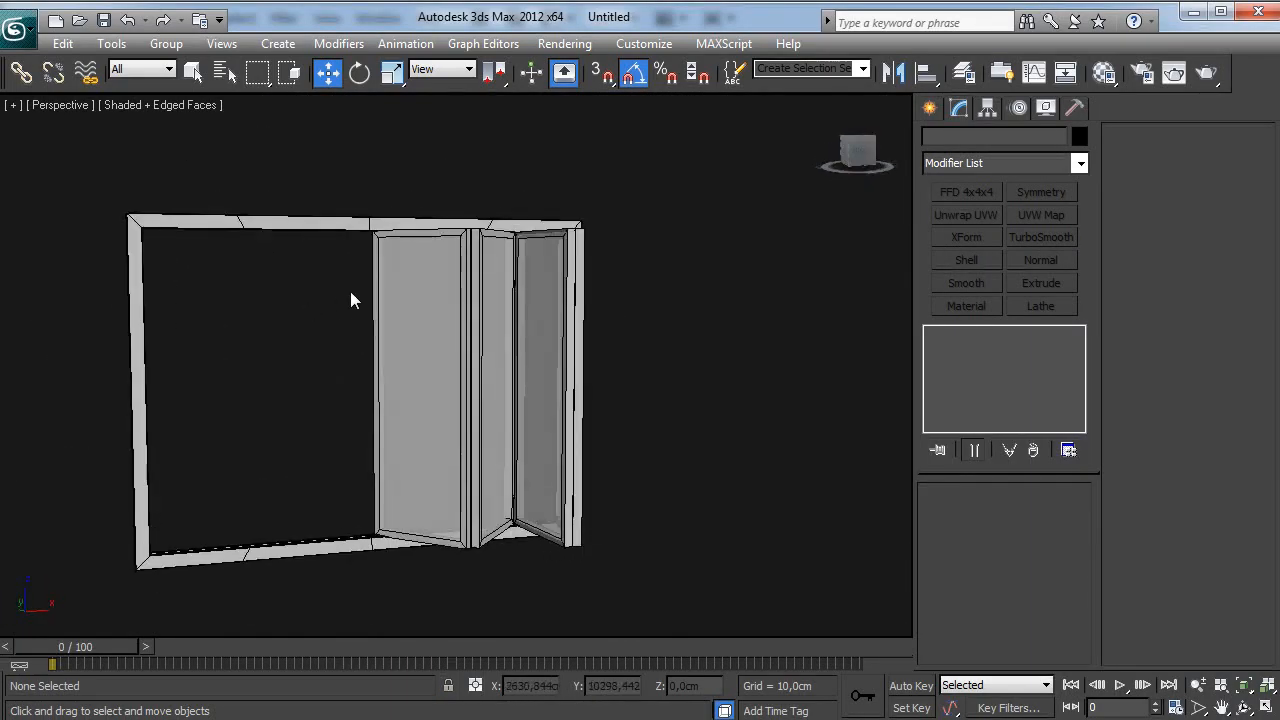
Step: End the isolation of the window so the whole house is displayed with edged faces
key(F4)
mouse_move(397, 369)
alt+middle_down()
mouse_move(441, 421)
mouse_move(422, 477)
mouse_move(340, 466)
mouse_move(371, 486)
alt+middle_up()
key(F4)
key(alt+q)
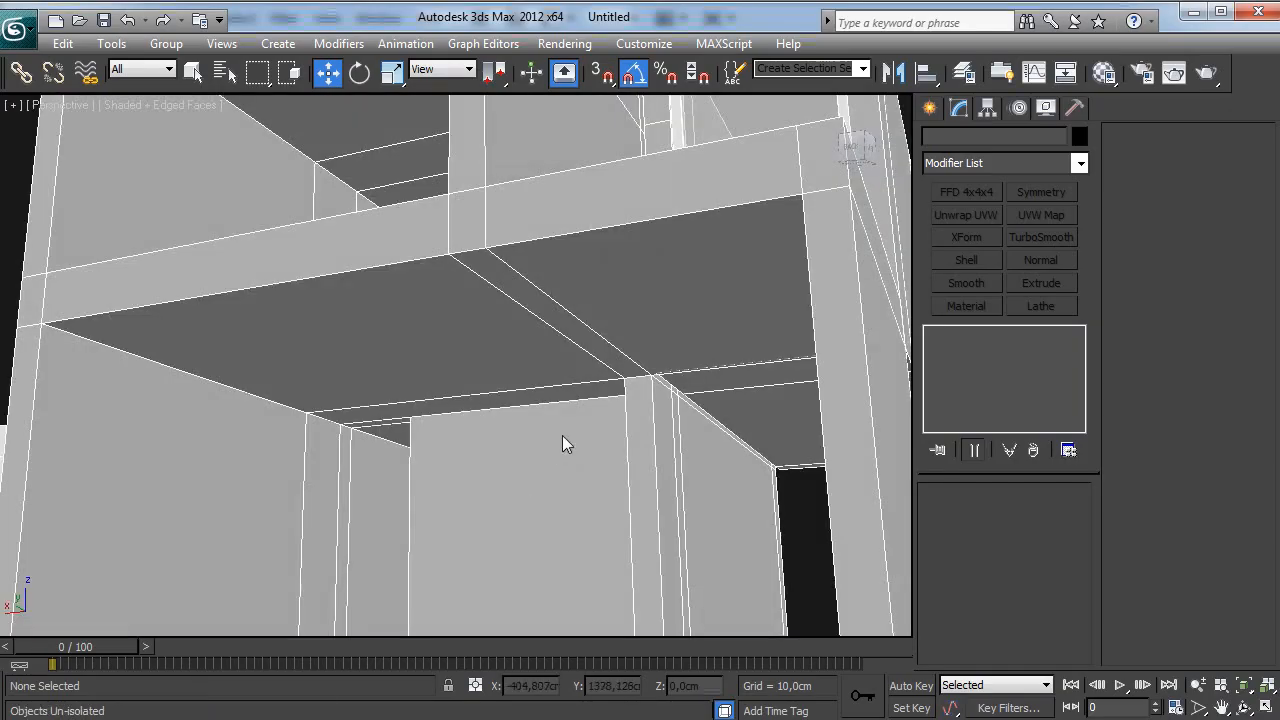
Step: Examine how the folded glass panels sit in the house's ground-floor opening and below the upper frame
scroll(560, 432, down, 5)
alt+middle_drag(550, 416, 306, 463)
scroll(397, 476, up, 3)
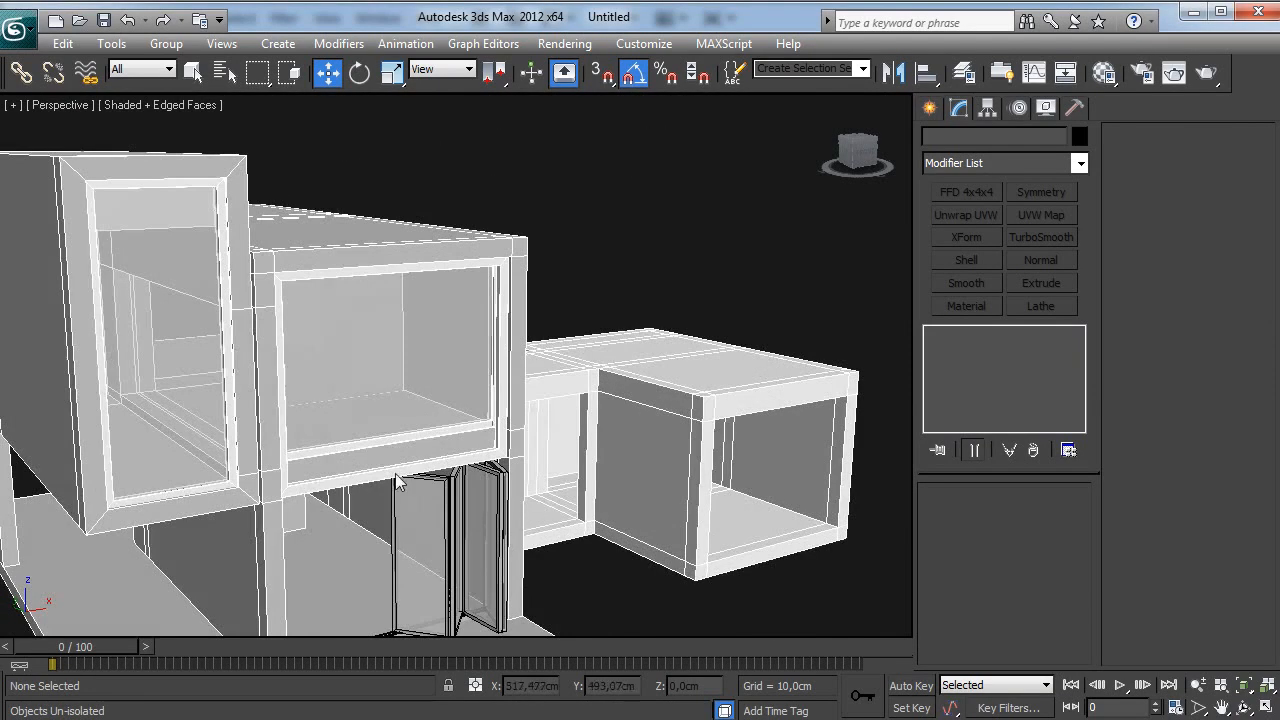
scroll(397, 482, up, 3)
alt+middle_drag(419, 362, 364, 392)
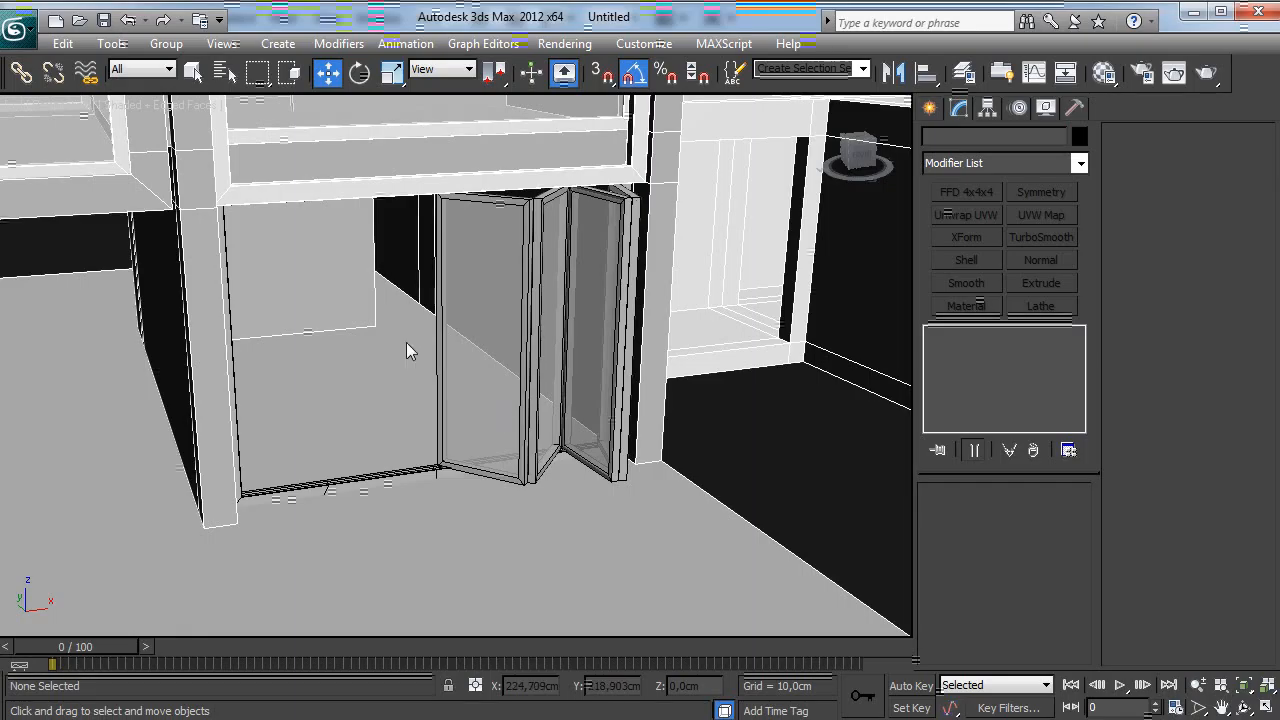
alt+middle_drag(406, 342, 498, 290)
scroll(502, 342, up, 3)
scroll(600, 325, up, 4)
alt+middle_drag(484, 205, 533, 399)
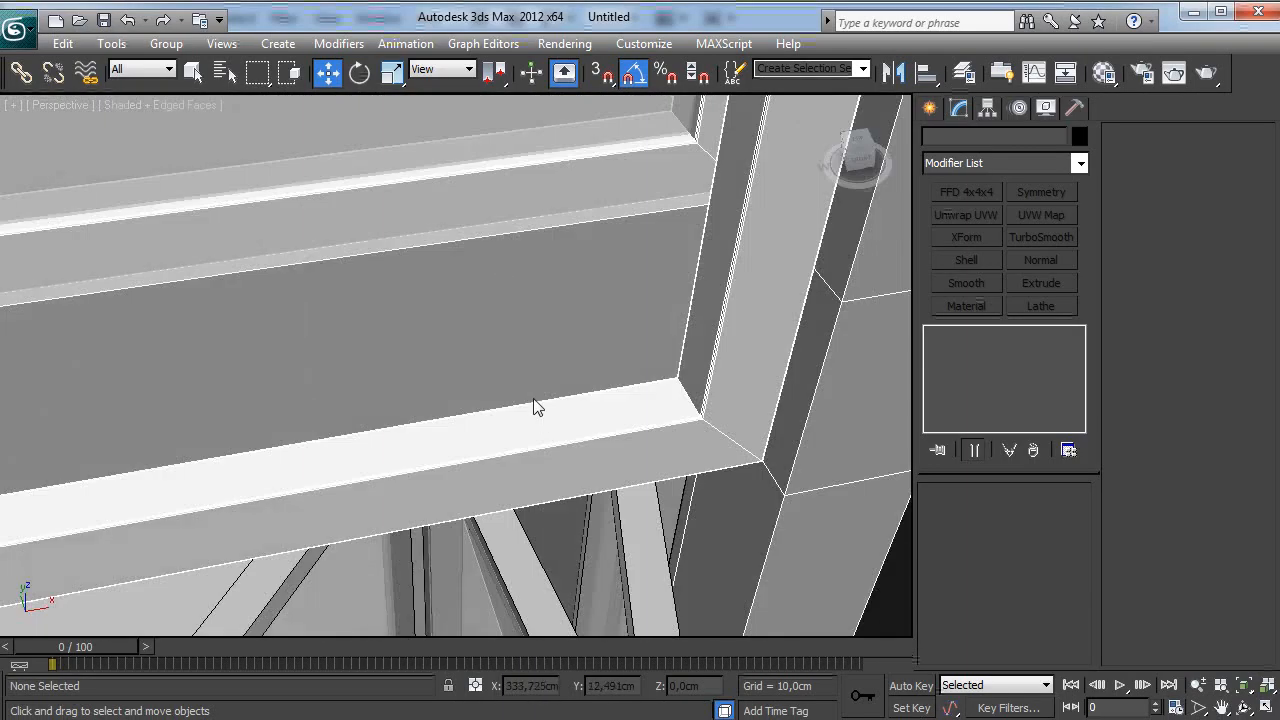
Step: In the top view, draw a three-point line across the adjoining outer ends of the third and fourth panels as a hinge
key(t)
scroll(489, 426, up, 10)
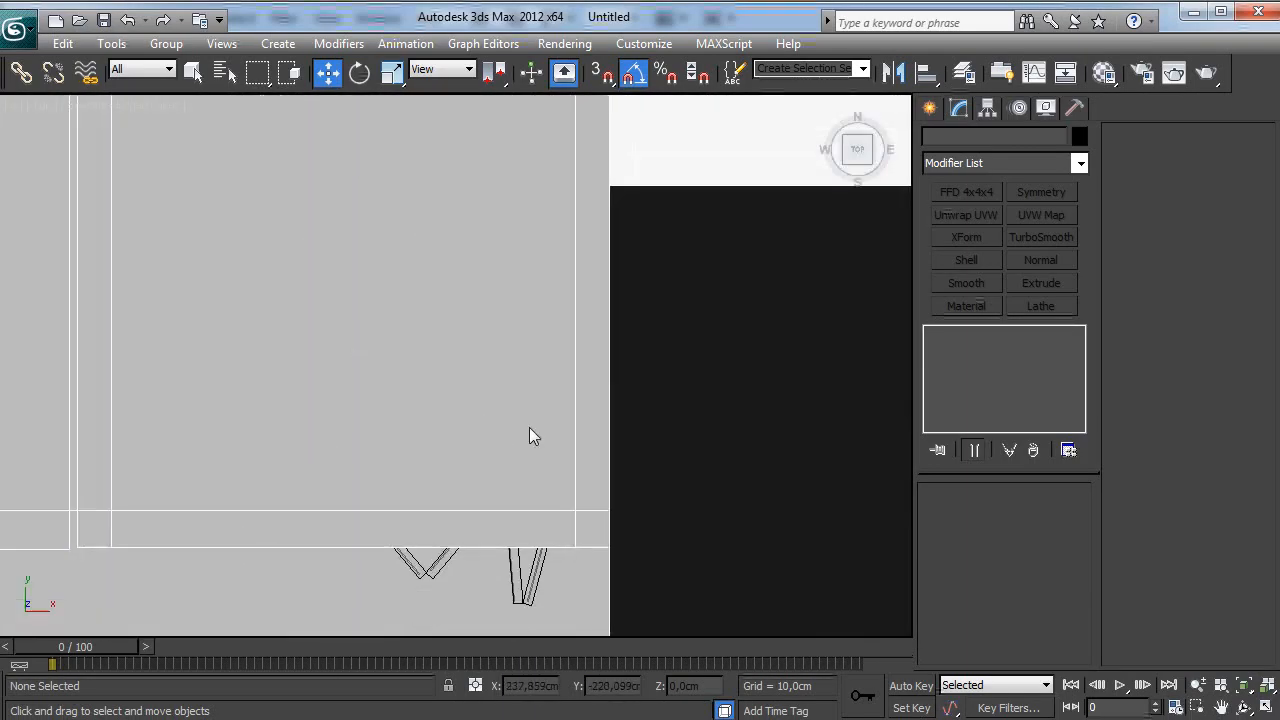
scroll(434, 312, up, 4)
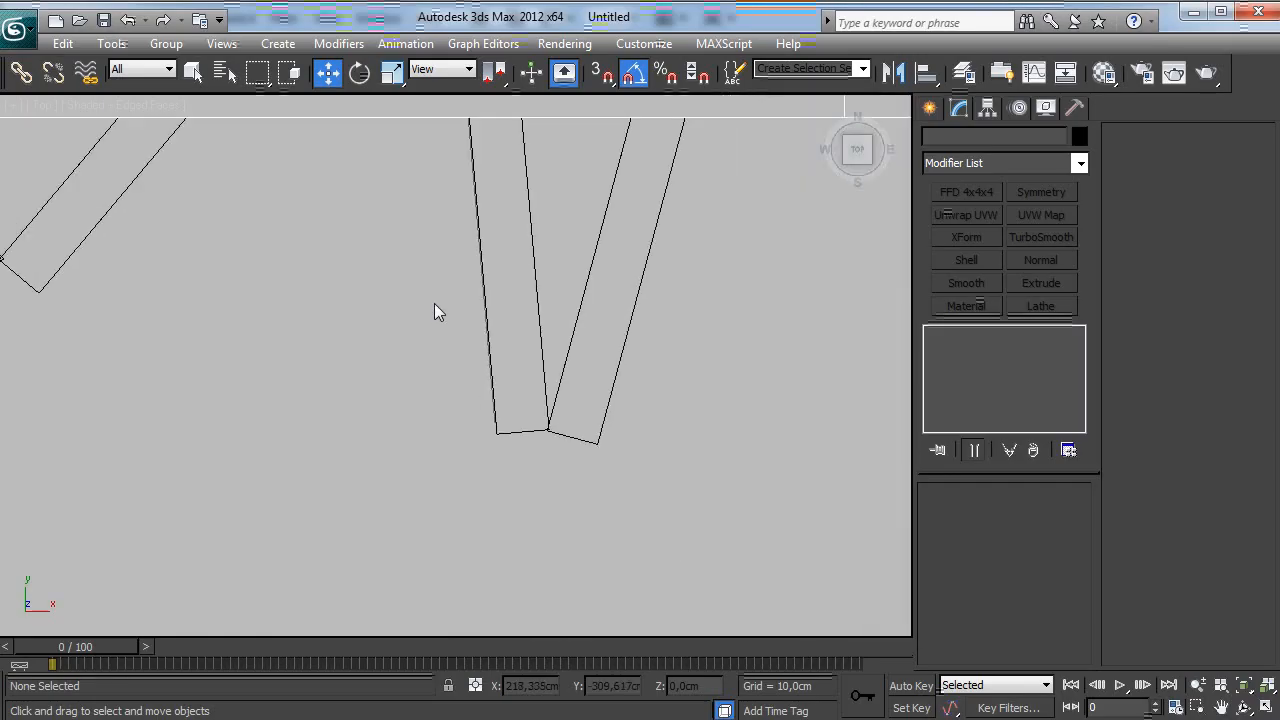
click(929, 107)
click(961, 140)
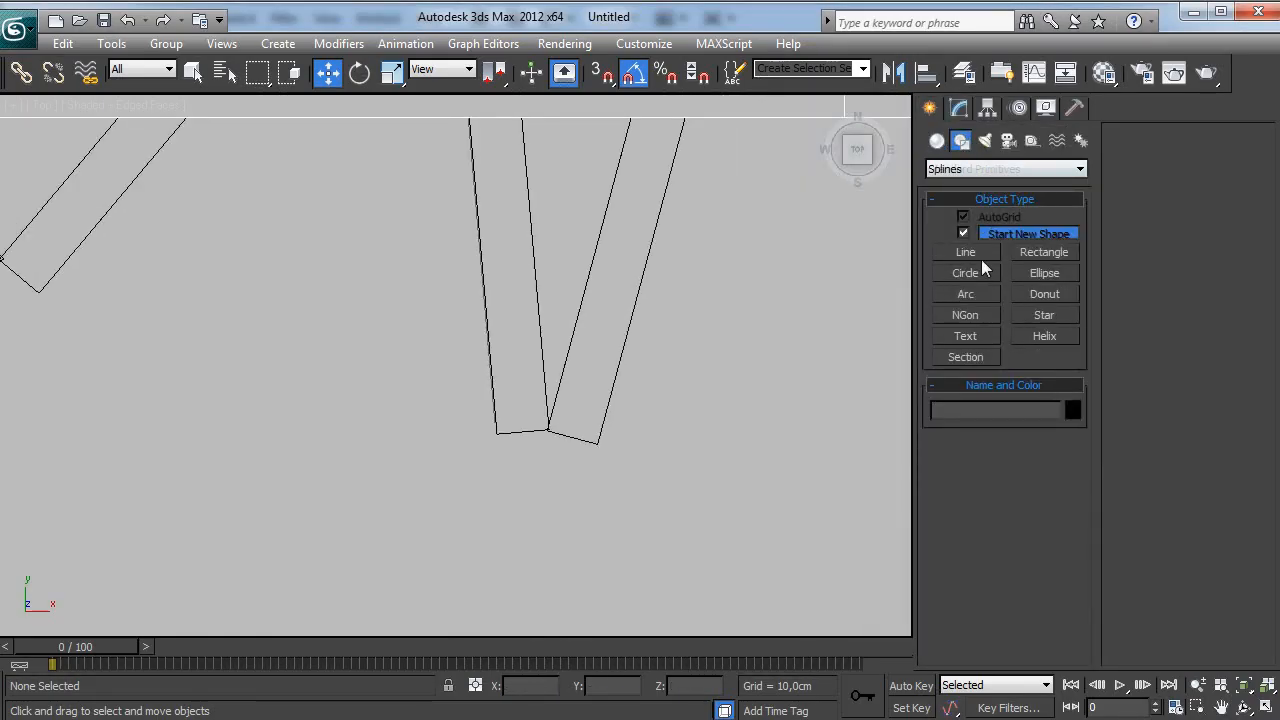
click(966, 252)
scroll(547, 441, up, 2)
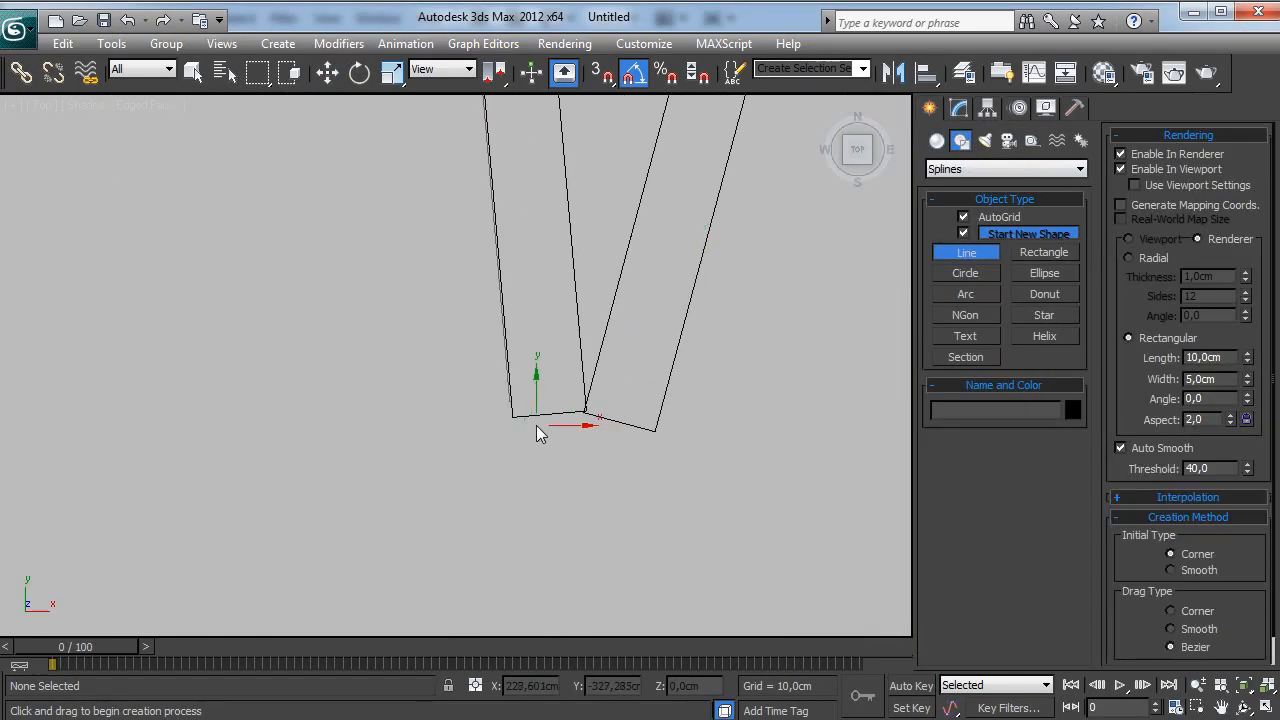
click(541, 422)
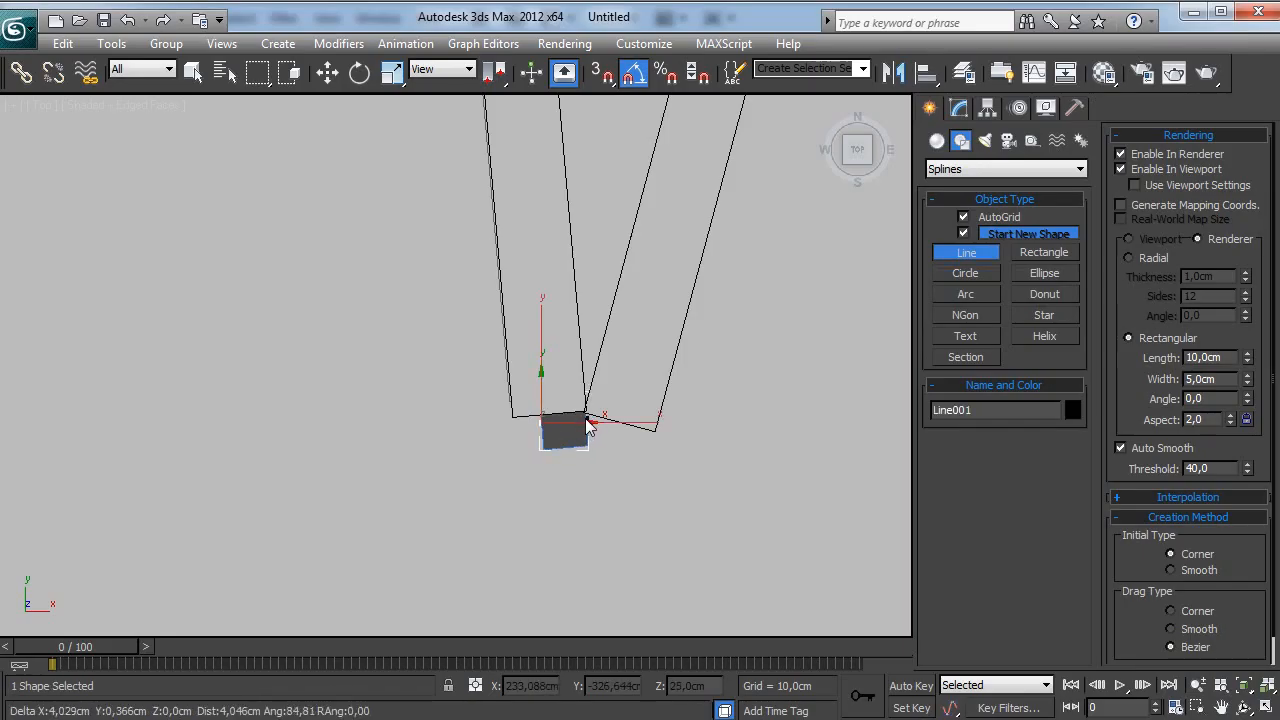
click(586, 418)
click(627, 431)
right_click(632, 432)
Step: In the perspective view, raise the hinge line up the panel edges to a height of about 44.6 cm
key(p)
key(z)
alt+middle_drag(579, 410, 552, 243)
scroll(540, 244, down, 10)
key(w)
drag(446, 320, 446, 282)
Step: Set the hinge line's rectangular render width to 0,45 cm and bring it against the panel ends
click(960, 109)
key(z)
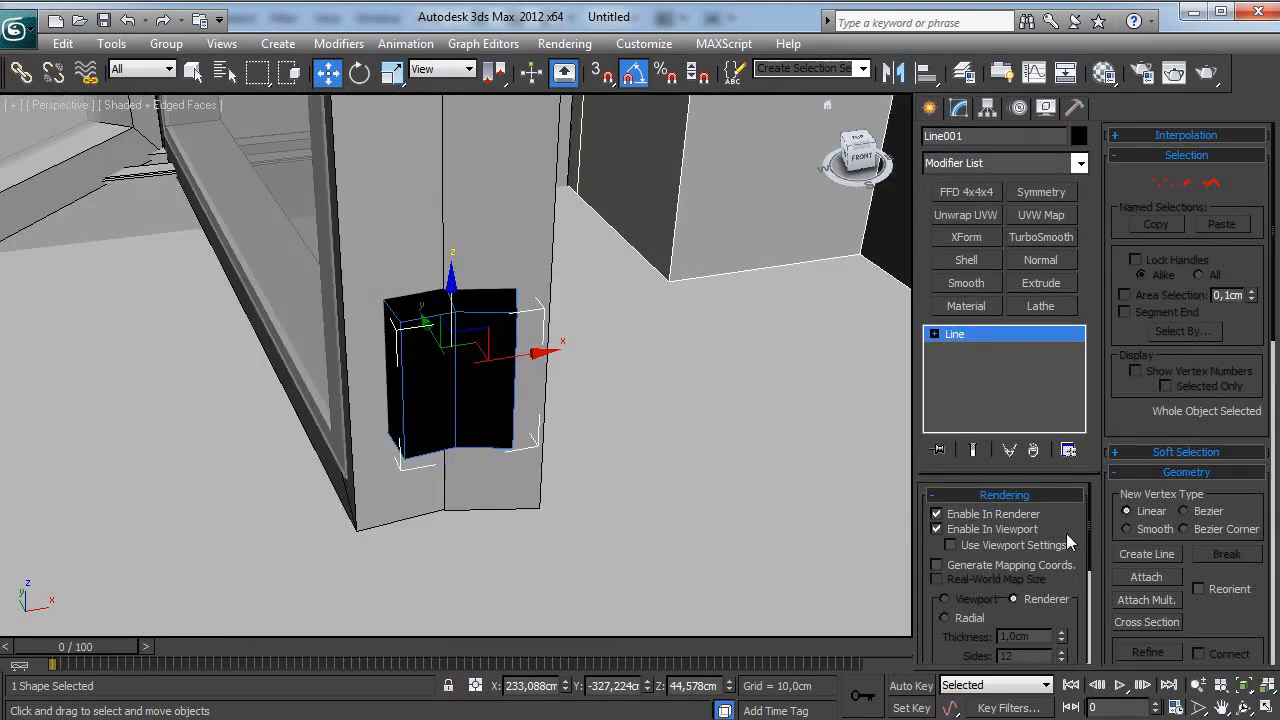
scroll(1066, 552, down, 6)
drag(1064, 530, 1053, 643)
right_click(1065, 552)
key(z)
alt+middle_drag(544, 317, 465, 313)
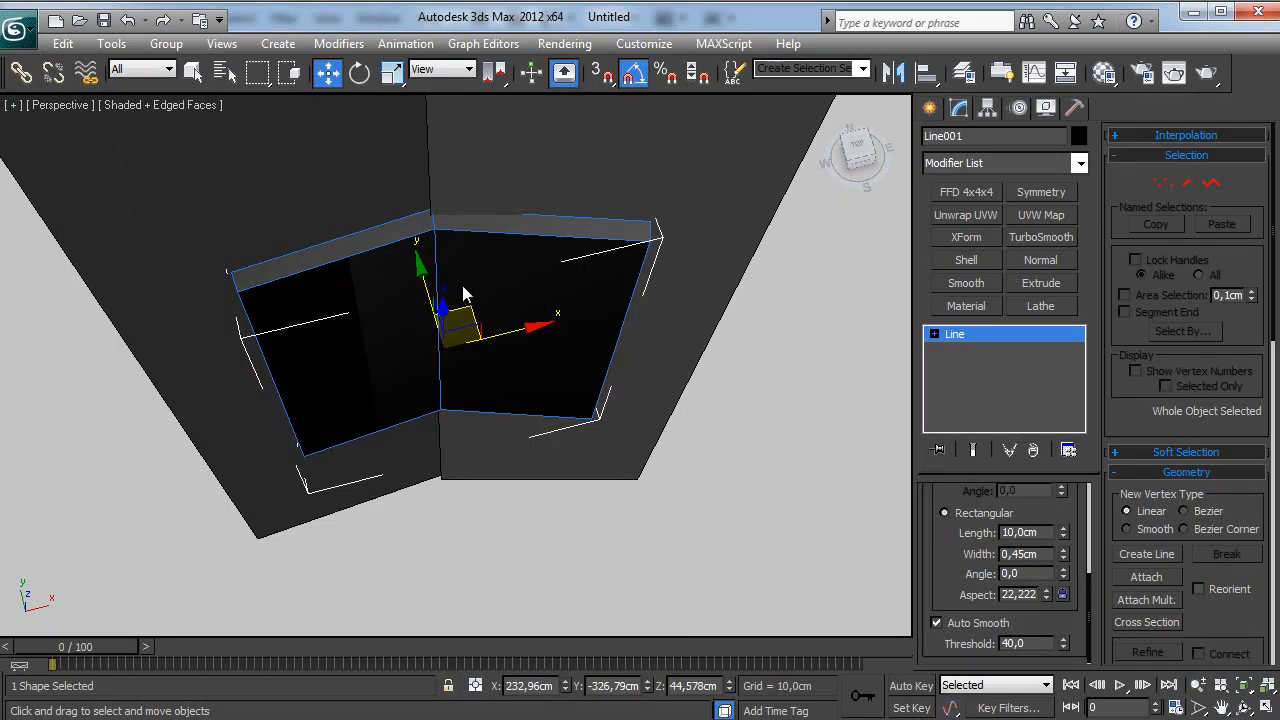
Step: In the top view, select the third panel frame with its pane and nudge them until the corner meets the fourth panel's corner
scroll(463, 293, down, 5)
key(t)
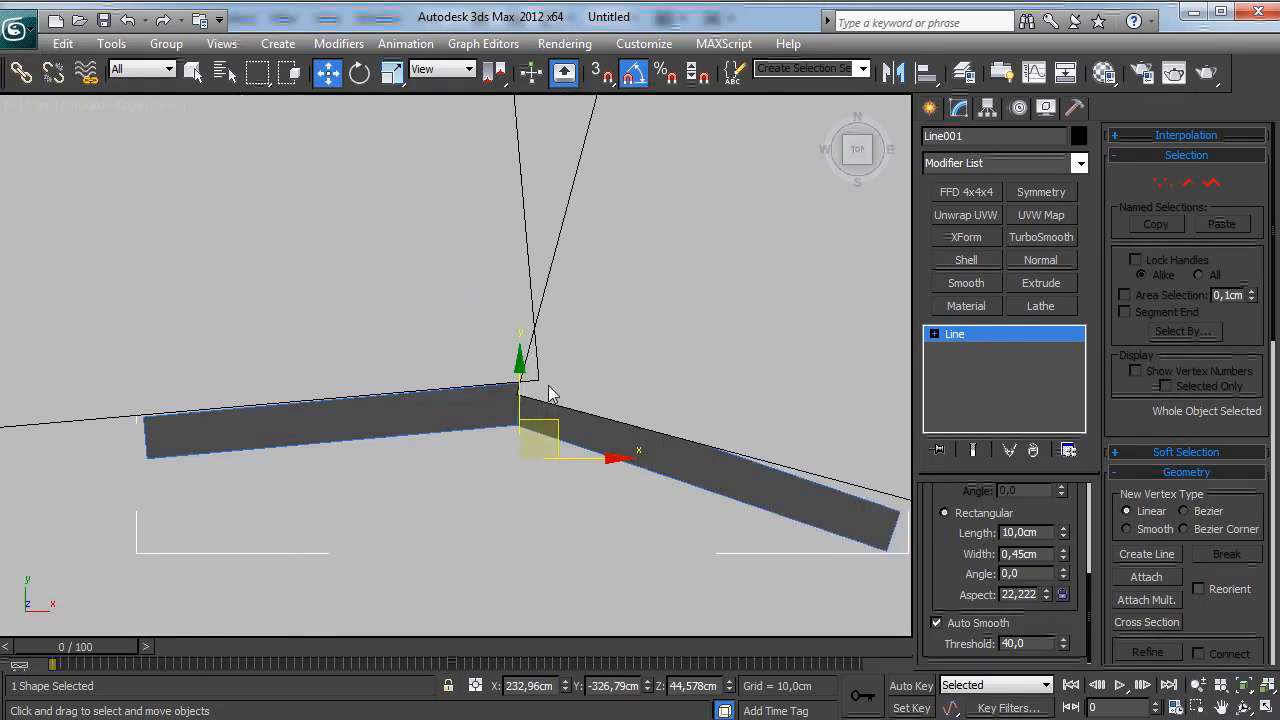
scroll(456, 365, down, 3)
click(420, 309)
ctrl+click(171, 307)
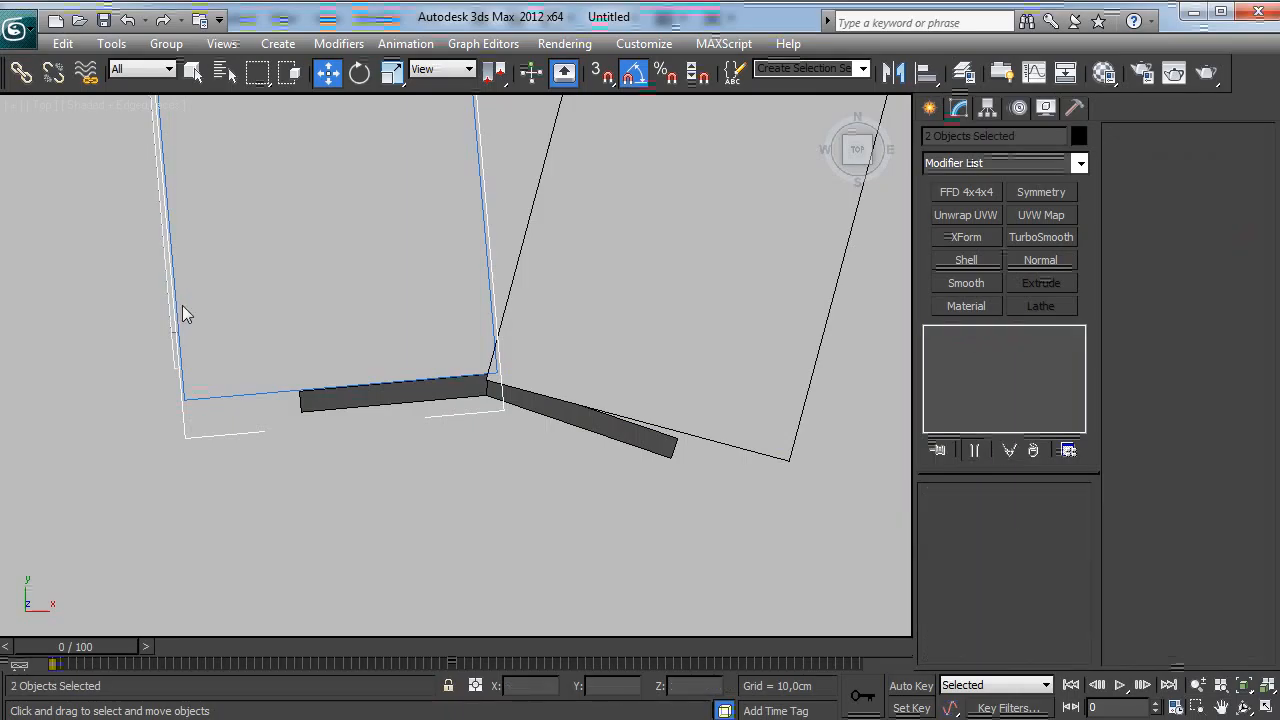
scroll(240, 300, down, 8)
scroll(450, 180, up, 5)
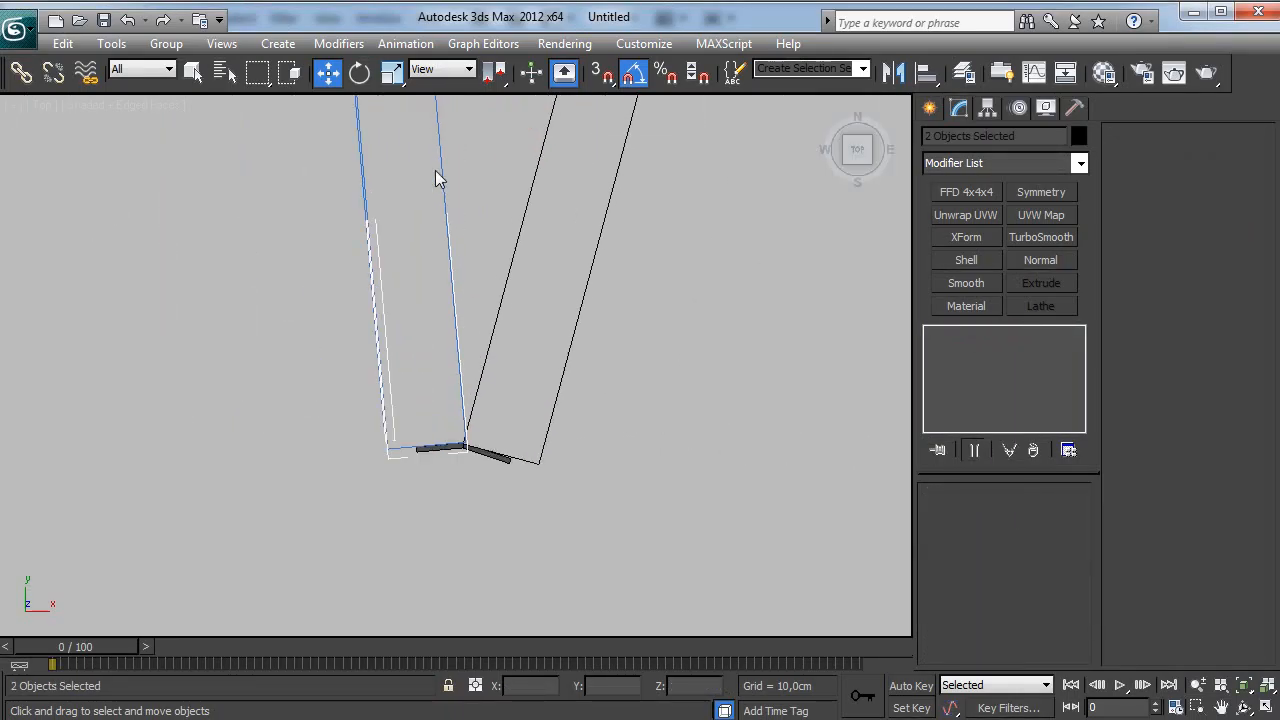
drag(450, 110, 449, 112)
middle_drag(449, 112, 451, 176)
drag(393, 136, 393, 116)
Step: Move the two end vertices of the hinge line slightly inward so the plate lies along both panel ends
scroll(485, 595, up, 4)
middle_drag(485, 595, 578, 412)
click(567, 417)
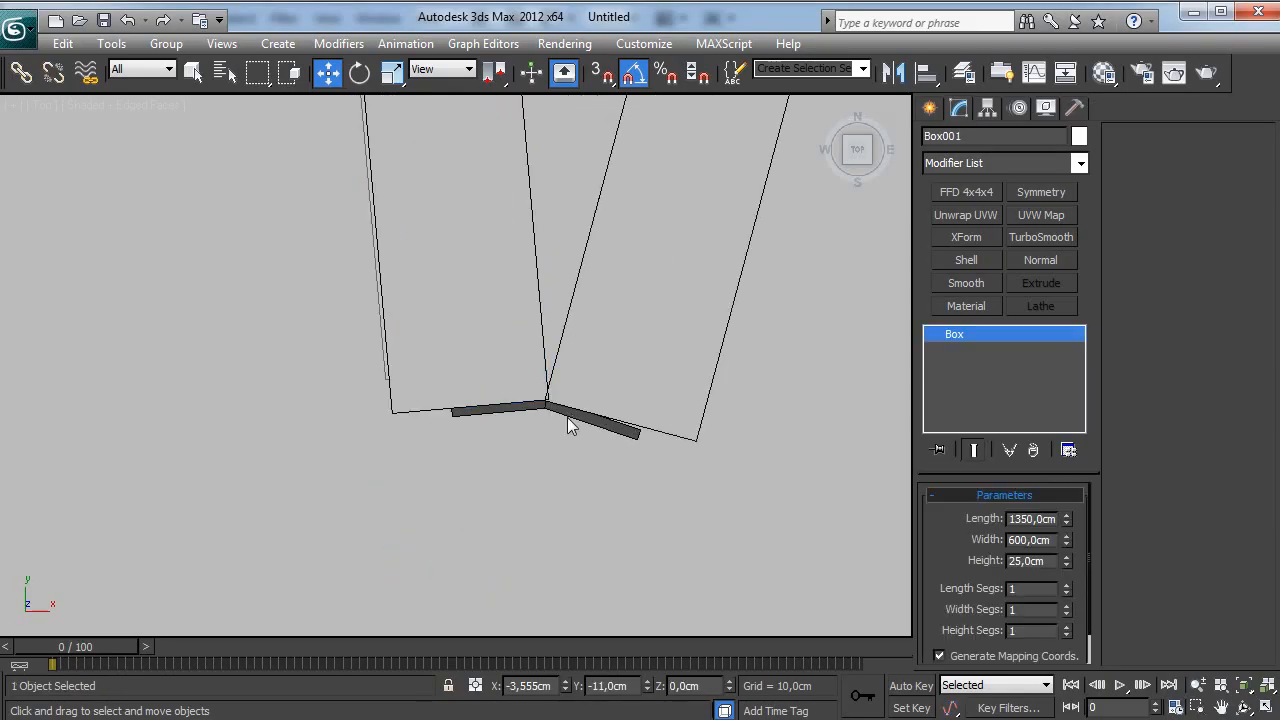
click(605, 428)
key(1)
click(640, 431)
mouse_move(478, 379)
mouse_down()
mouse_move(424, 440)
mouse_move(492, 378)
mouse_up()
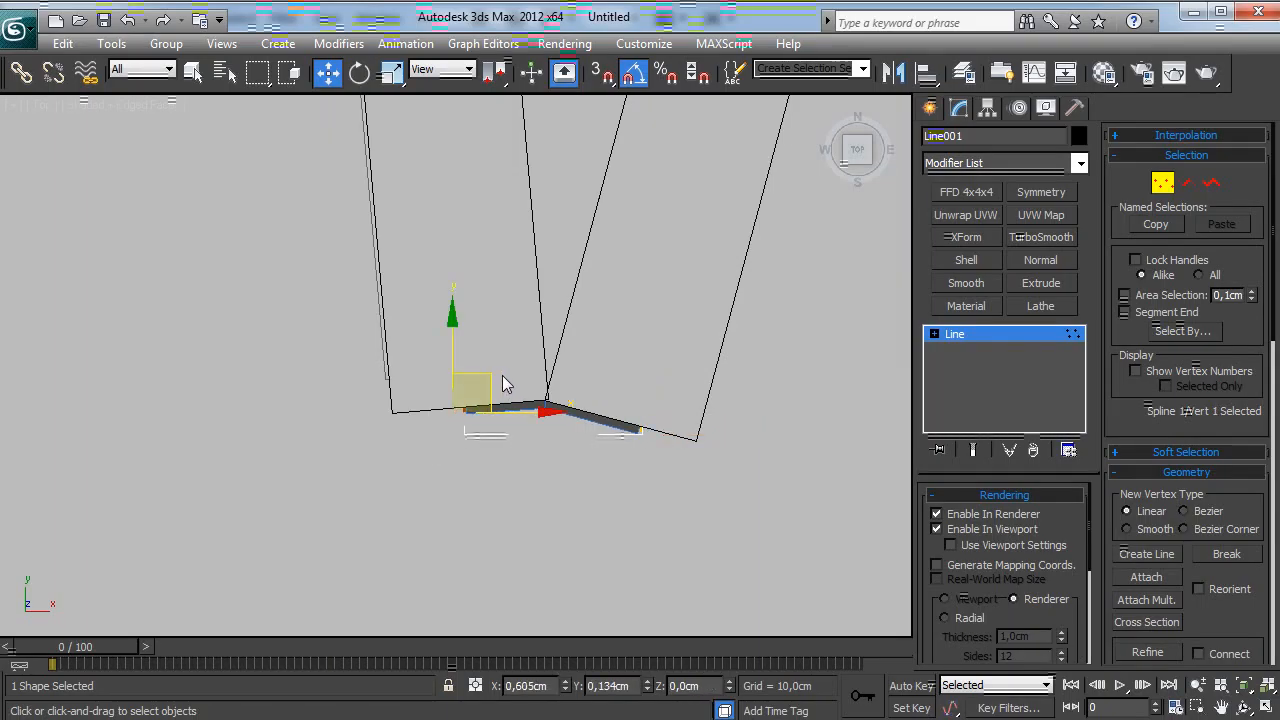
drag(652, 392, 655, 472)
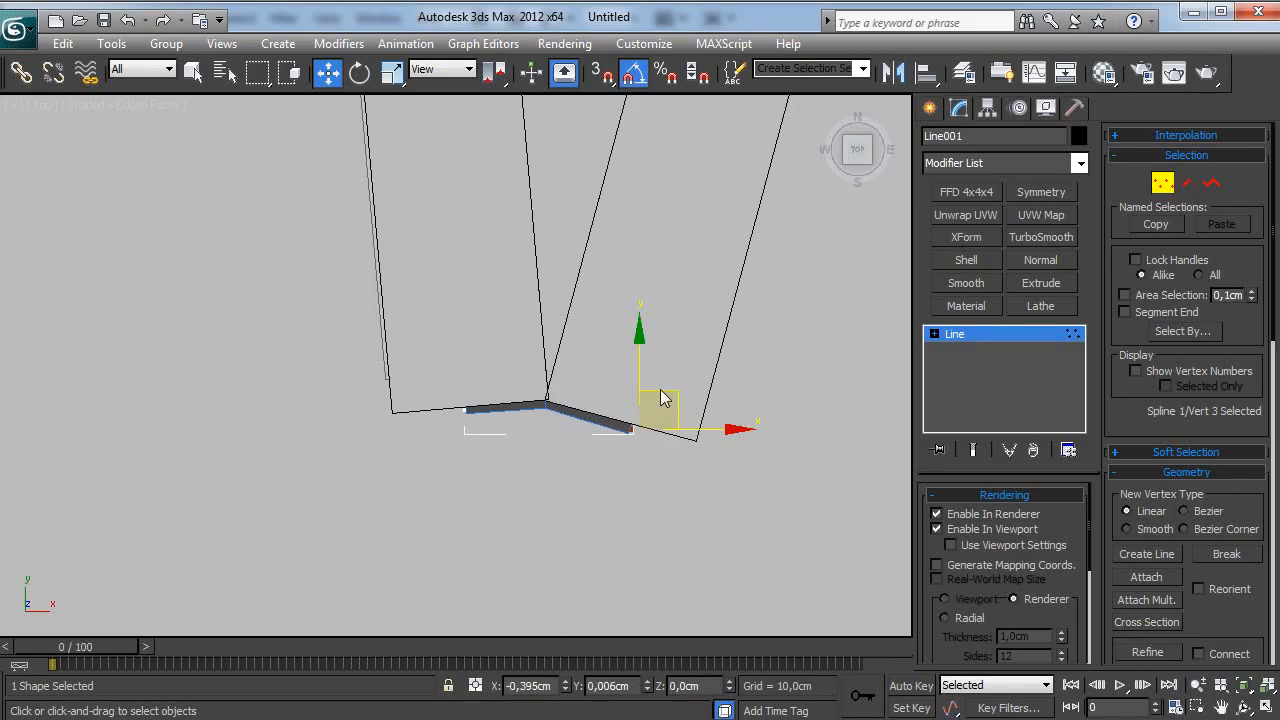
drag(670, 391, 659, 387)
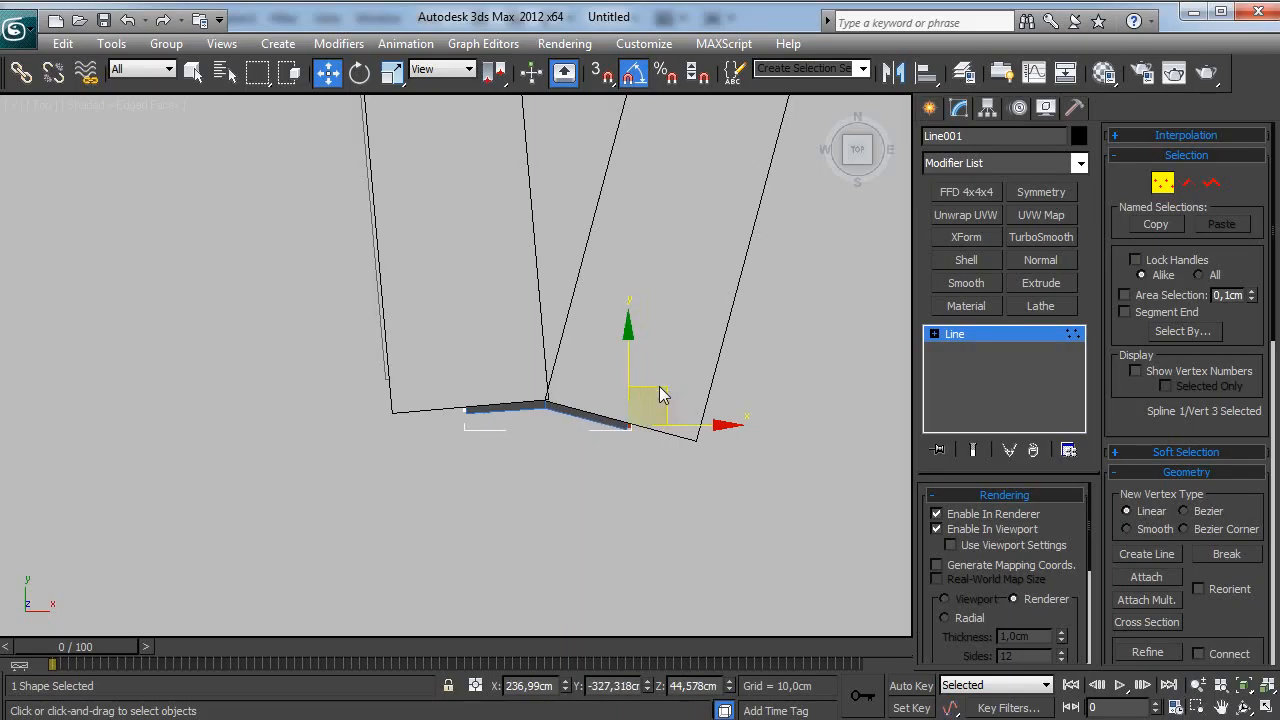
Step: Shift the middle vertex of the hinge line in towards the joint between the two panels
key(p)
scroll(660, 394, down, 4)
alt+middle_drag(611, 431, 520, 334)
scroll(457, 267, down, 4)
alt+middle_drag(452, 265, 480, 456)
scroll(480, 448, up, 6)
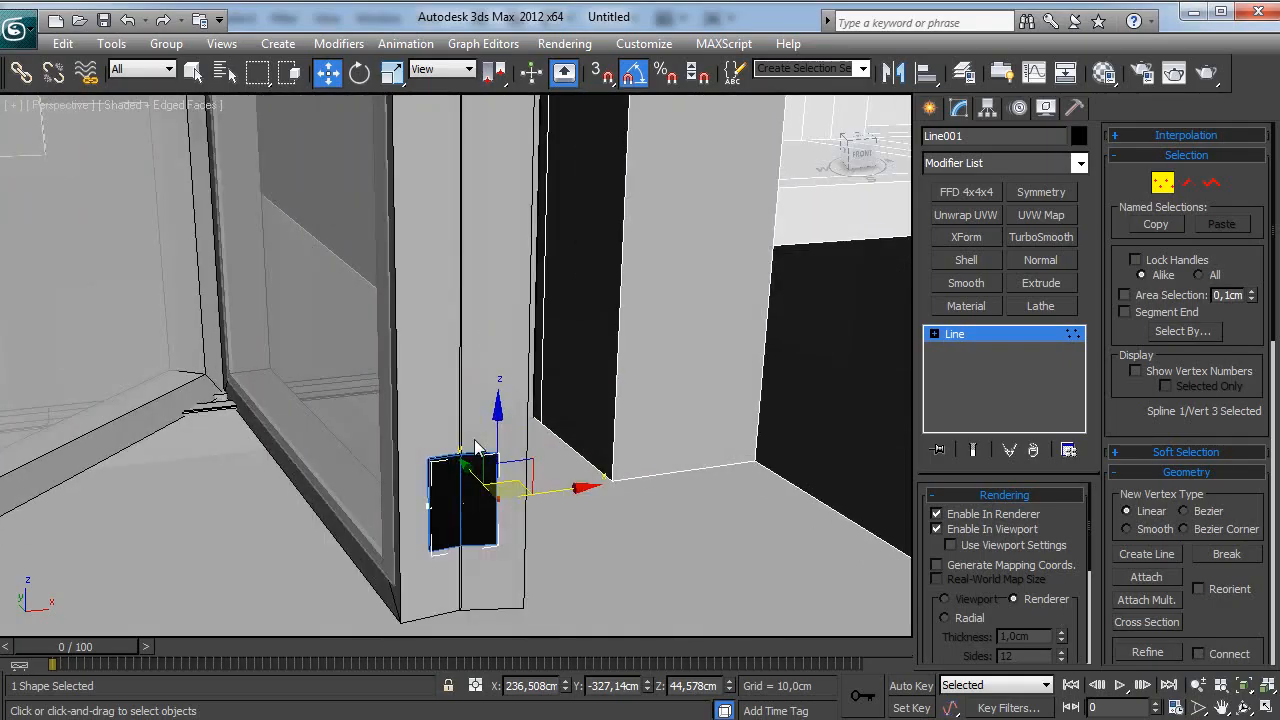
click(943, 337)
key(z)
alt+middle_drag(415, 405, 437, 490)
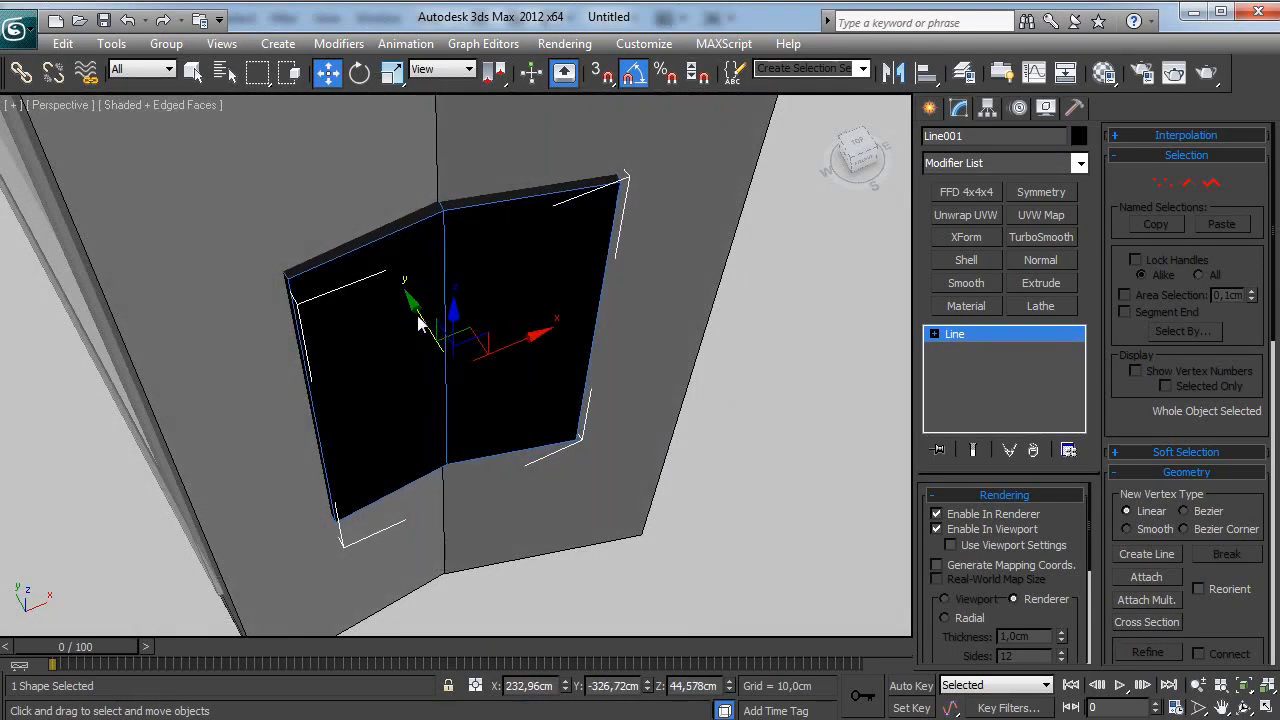
key(1)
drag(449, 187, 405, 608)
drag(407, 306, 404, 302)
drag(503, 323, 499, 322)
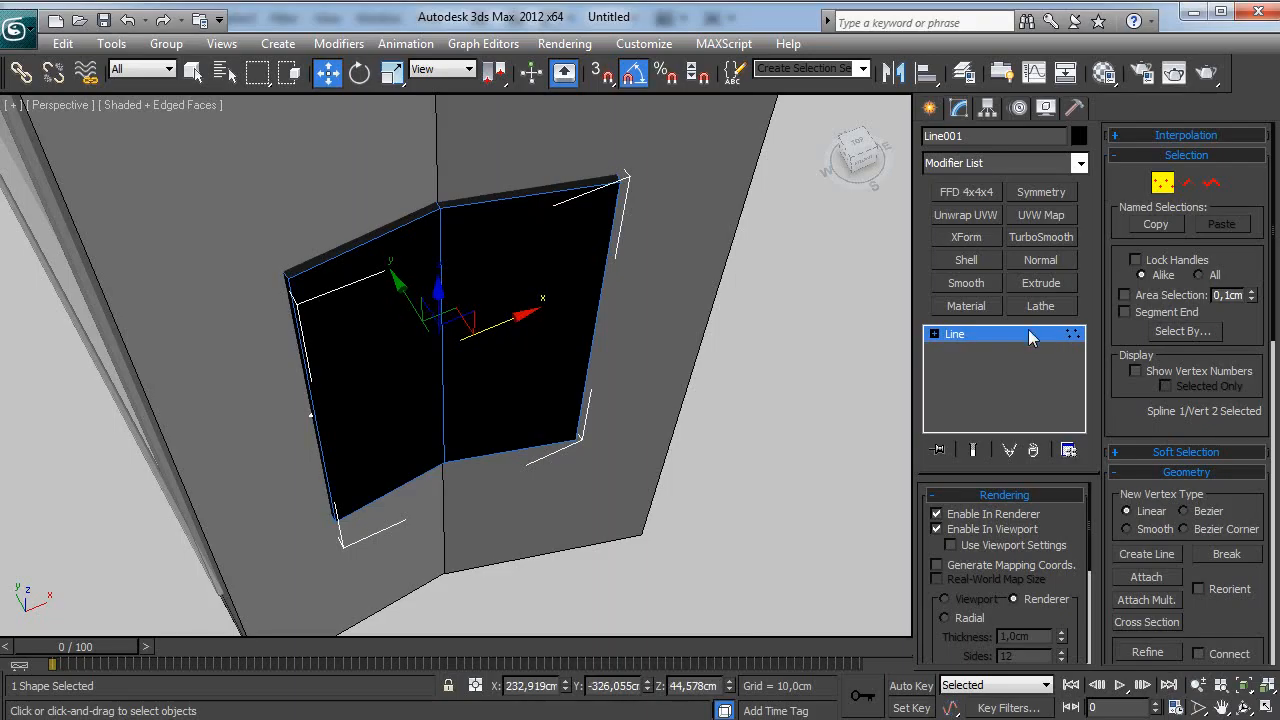
Step: Convert the hinge plate to an Editable Poly and assign the 01 - Default material to it
right_click(625, 347)
mouse_move(600, 402)
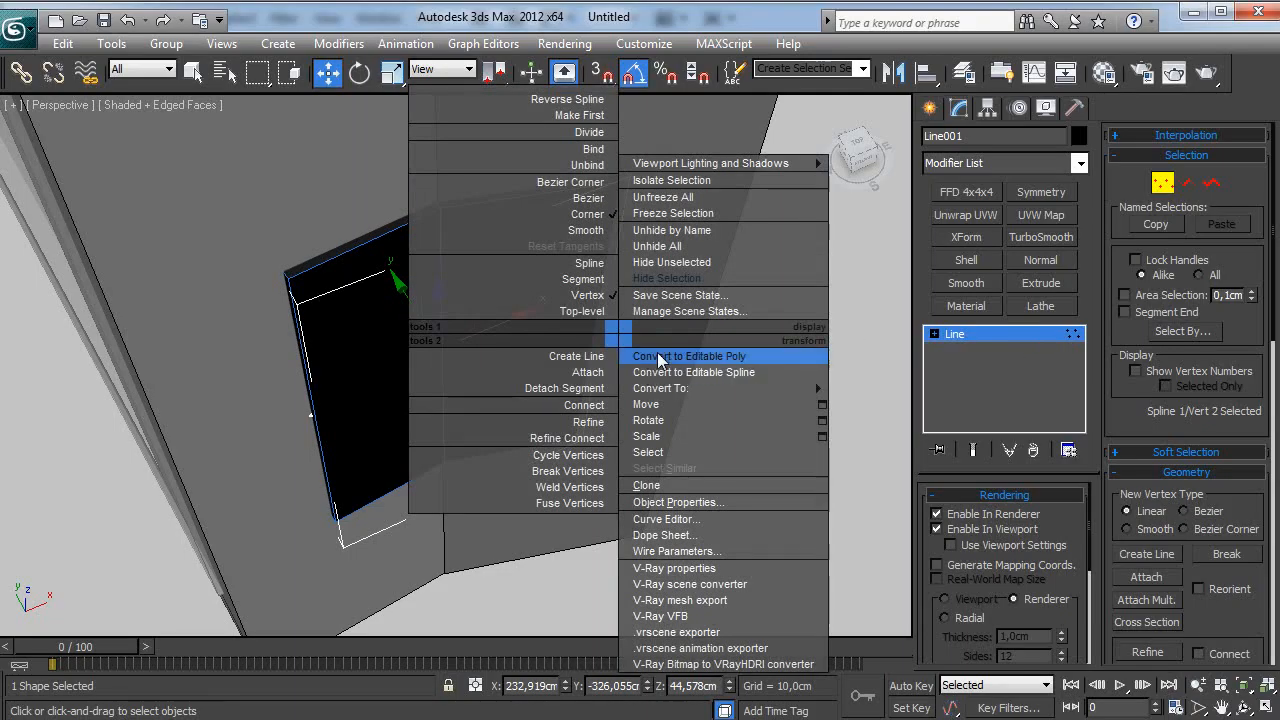
click(657, 352)
click(1104, 74)
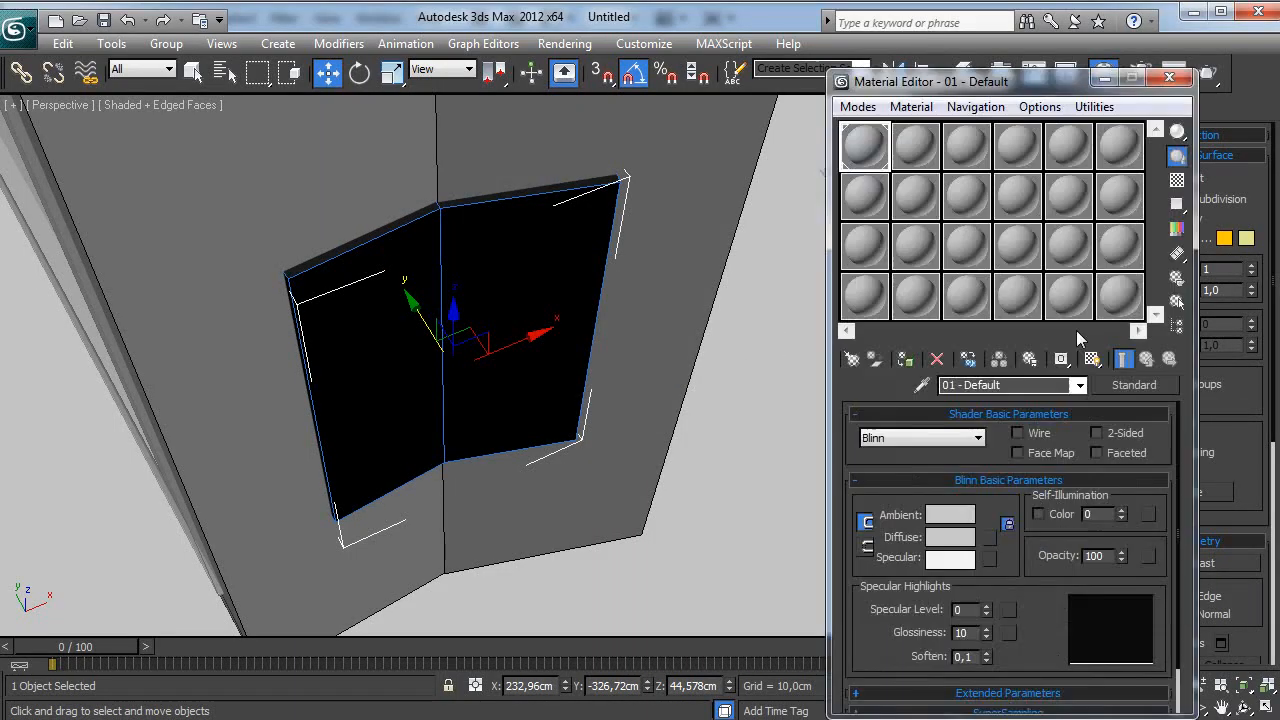
click(906, 360)
click(1169, 78)
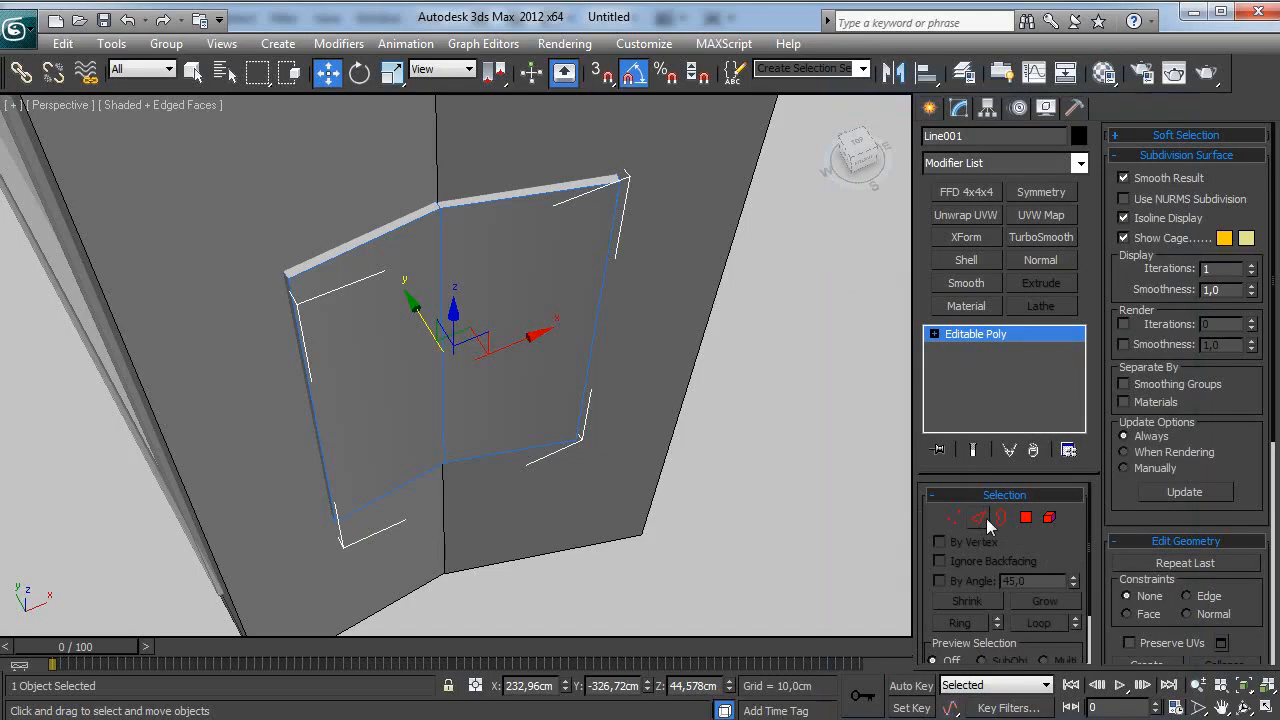
click(979, 517)
drag(245, 213, 397, 485)
ctrl+click(397, 490)
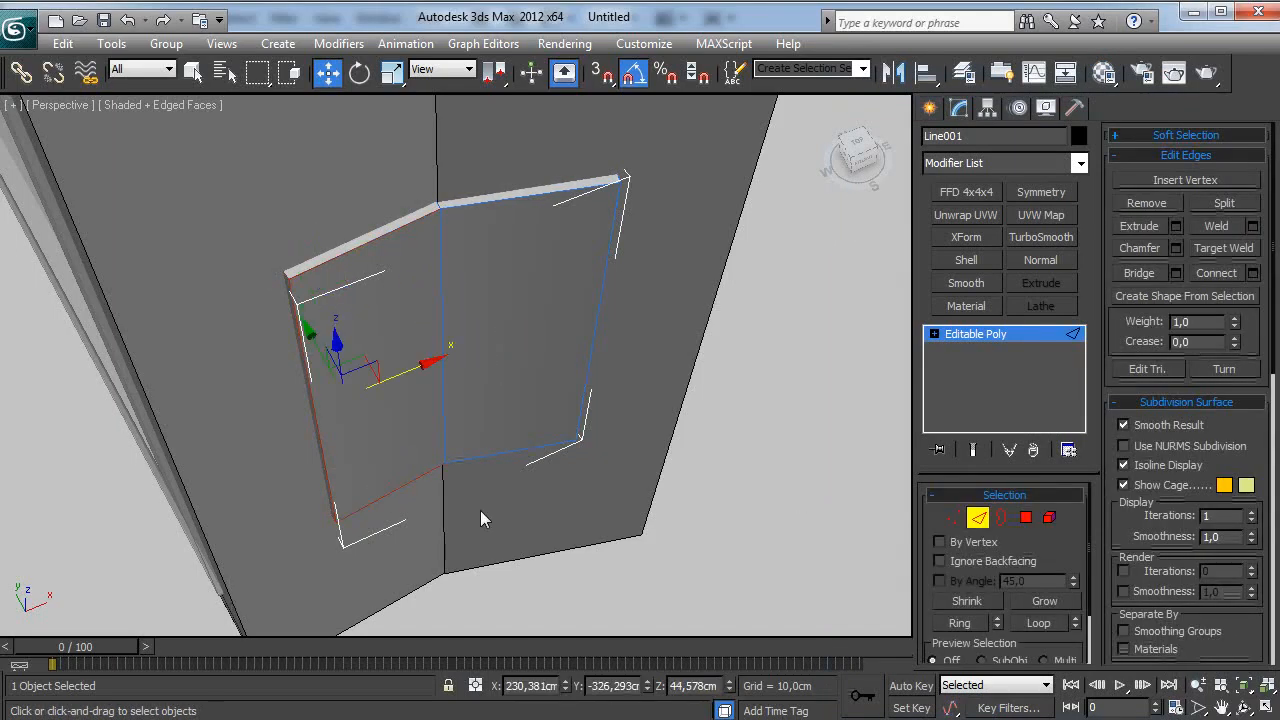
ctrl+drag(534, 108, 534, 110)
right_click(528, 362)
click(505, 534)
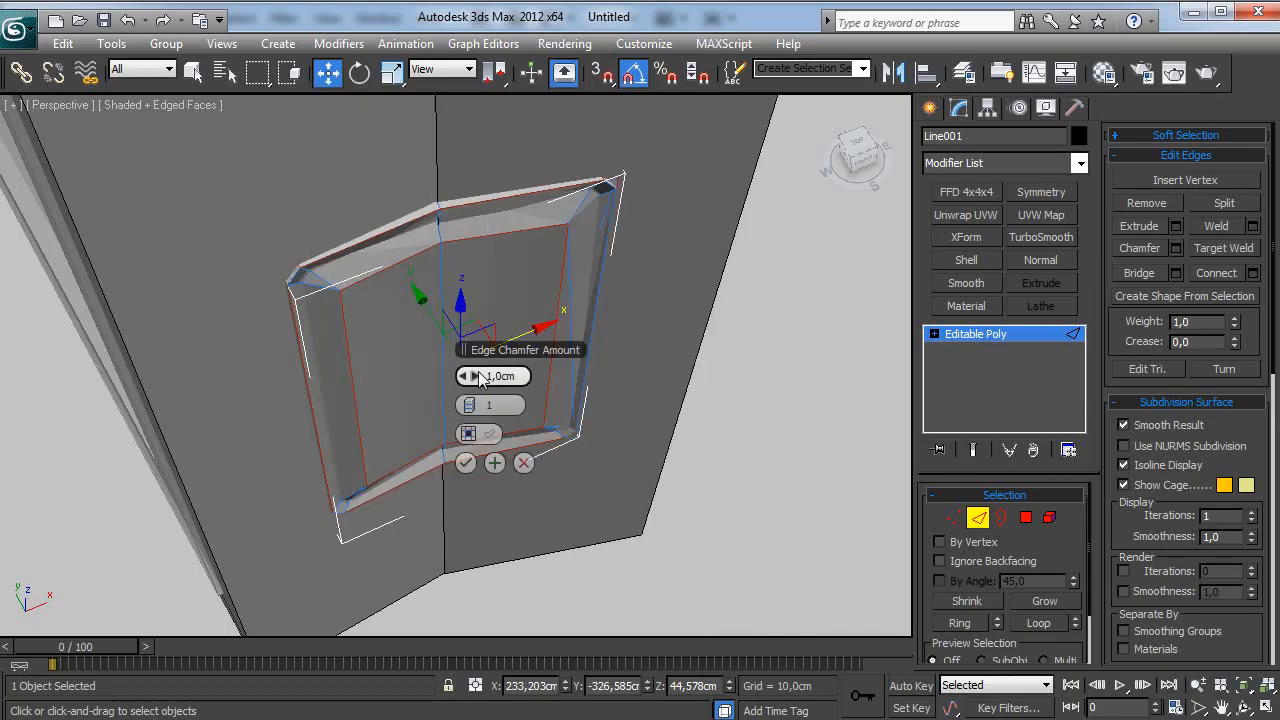
drag(480, 376, 472, 383)
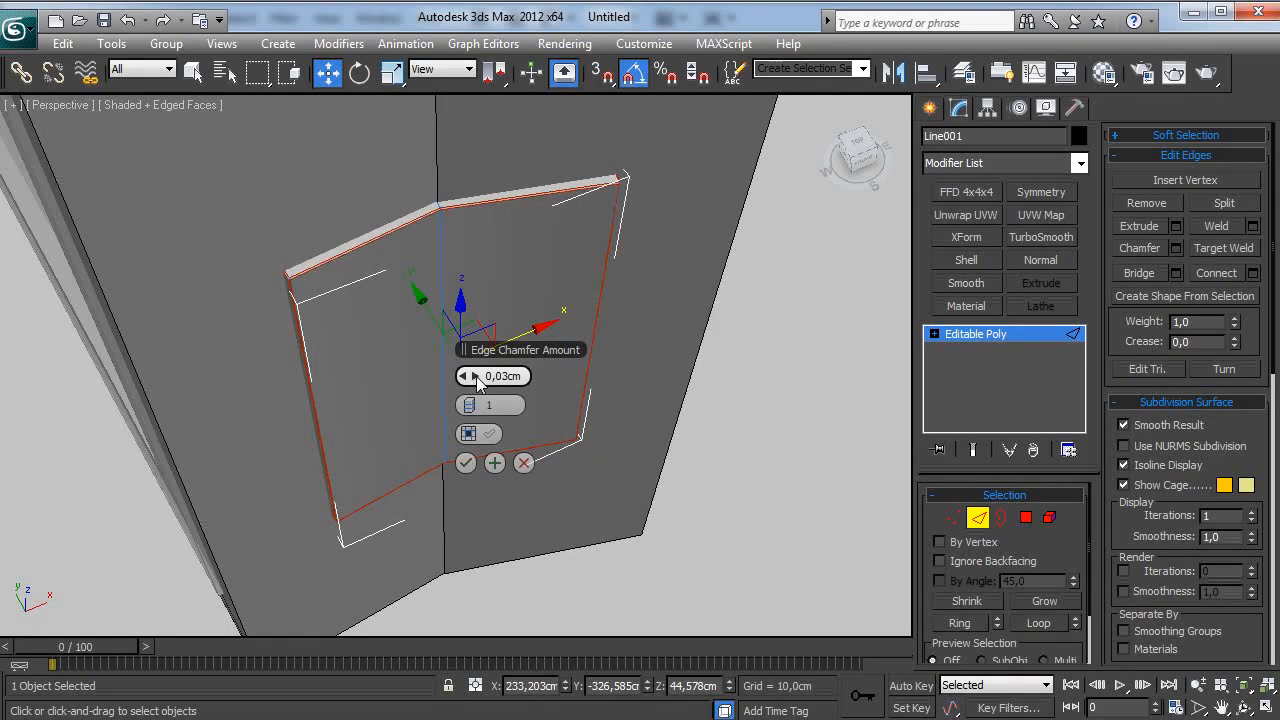
alt+middle_drag(480, 378, 528, 338)
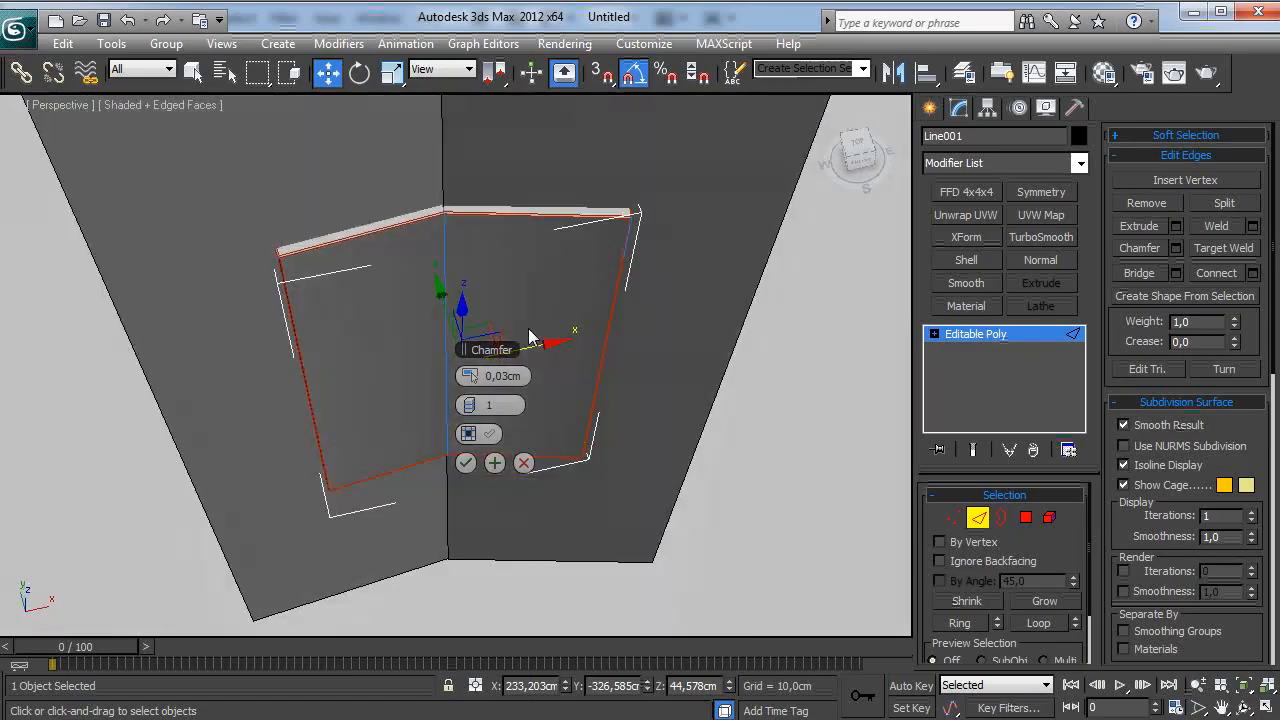
click(523, 463)
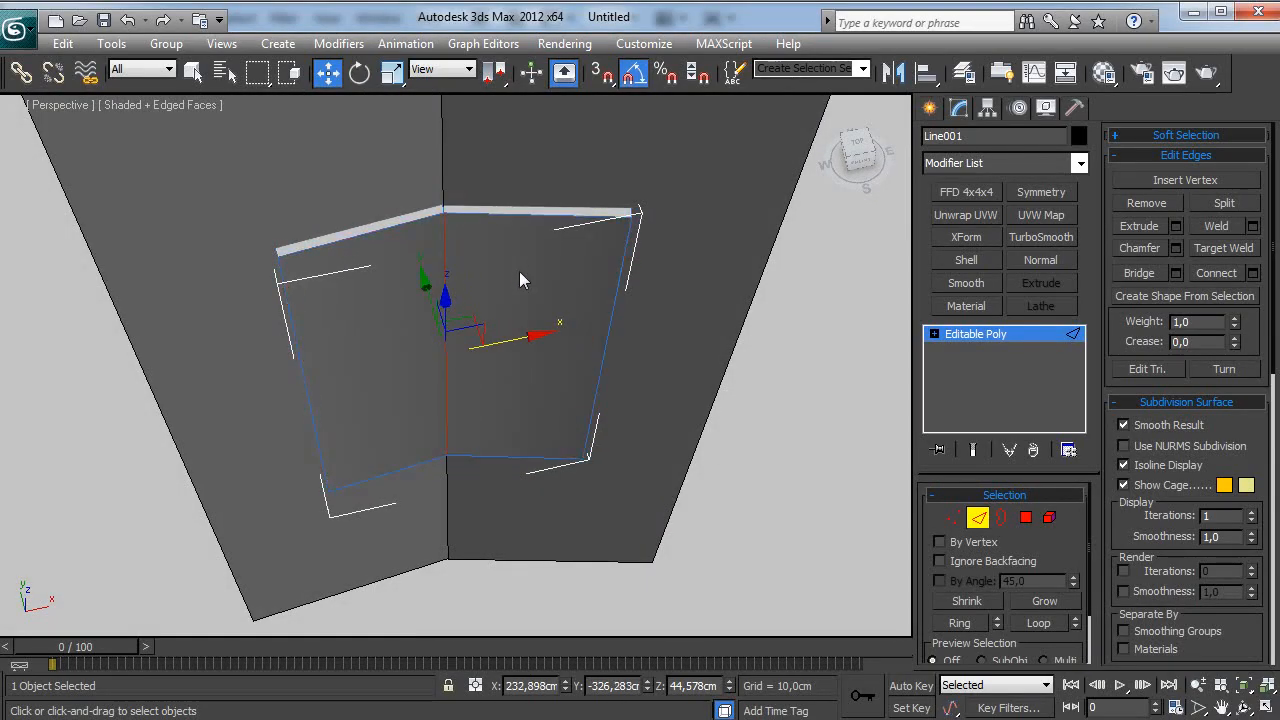
Step: Extrude the hinge plate's central fold edge with a height of -0,056 cm and a width of 0,15 cm
right_click(515, 267)
click(311, 370)
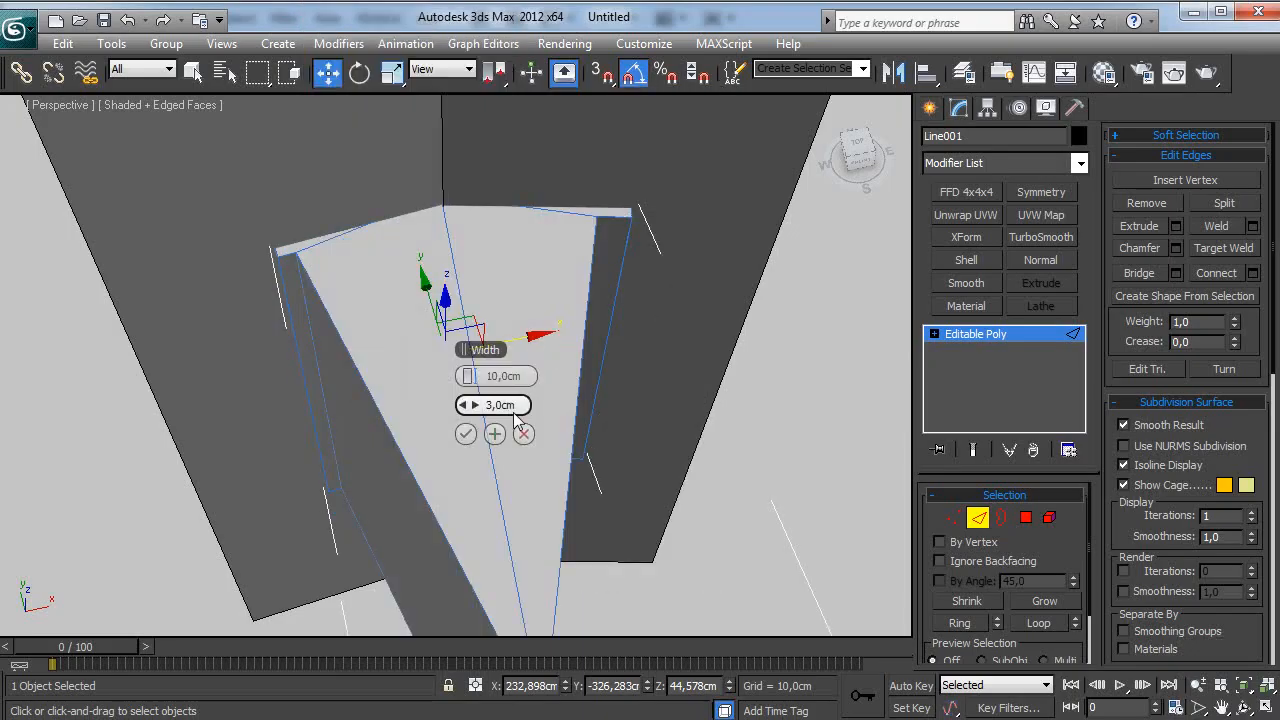
right_click(464, 406)
right_click(466, 377)
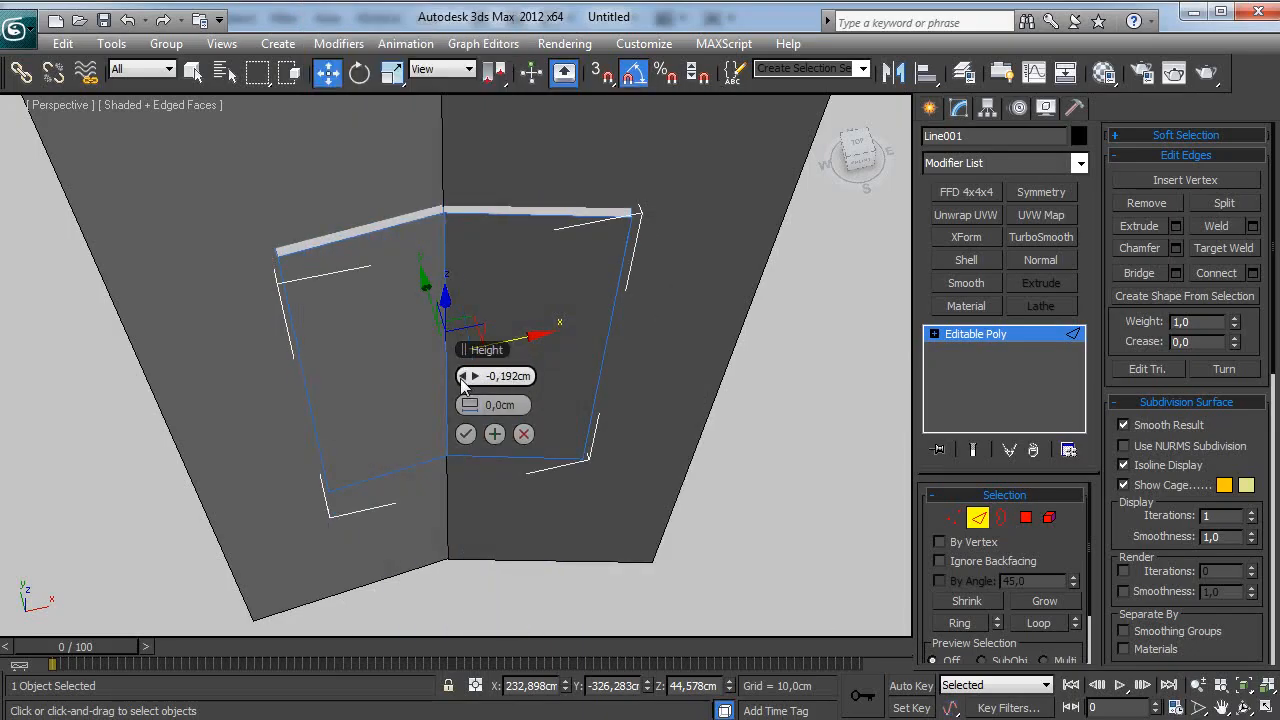
mouse_move(466, 408)
mouse_down()
mouse_move(479, 404)
mouse_move(452, 379)
mouse_move(467, 378)
mouse_move(480, 405)
mouse_up()
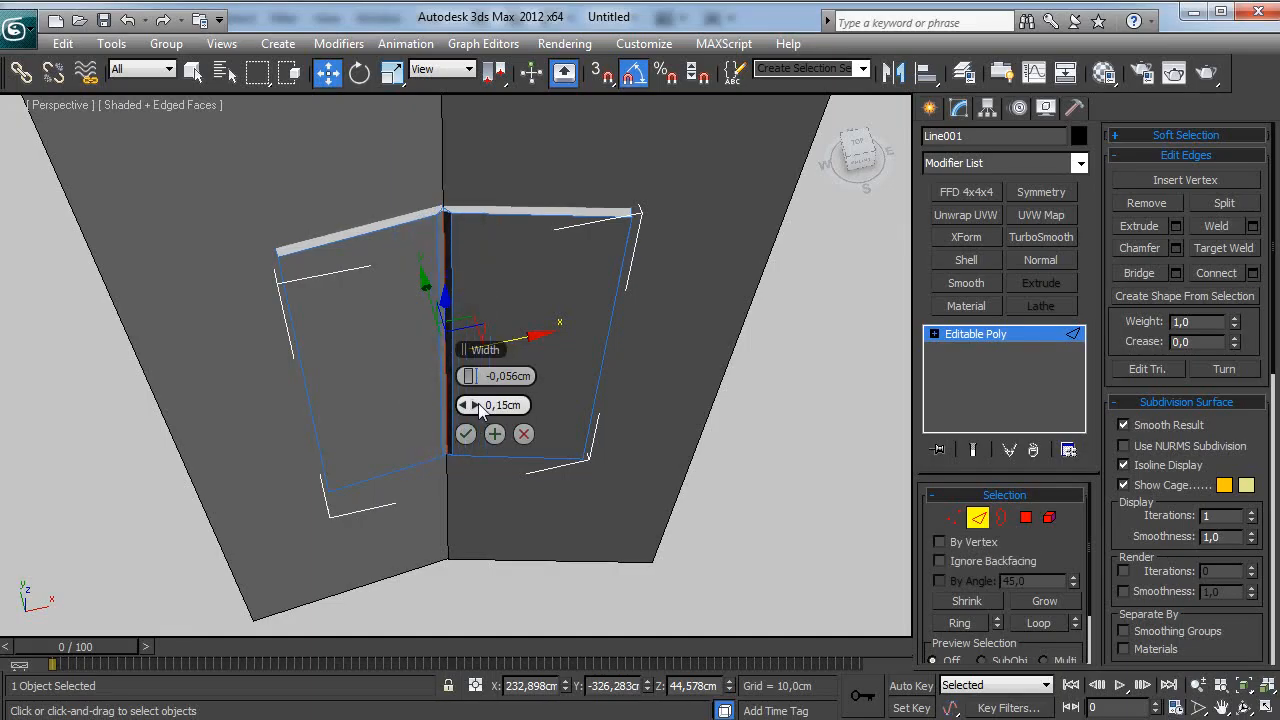
click(466, 434)
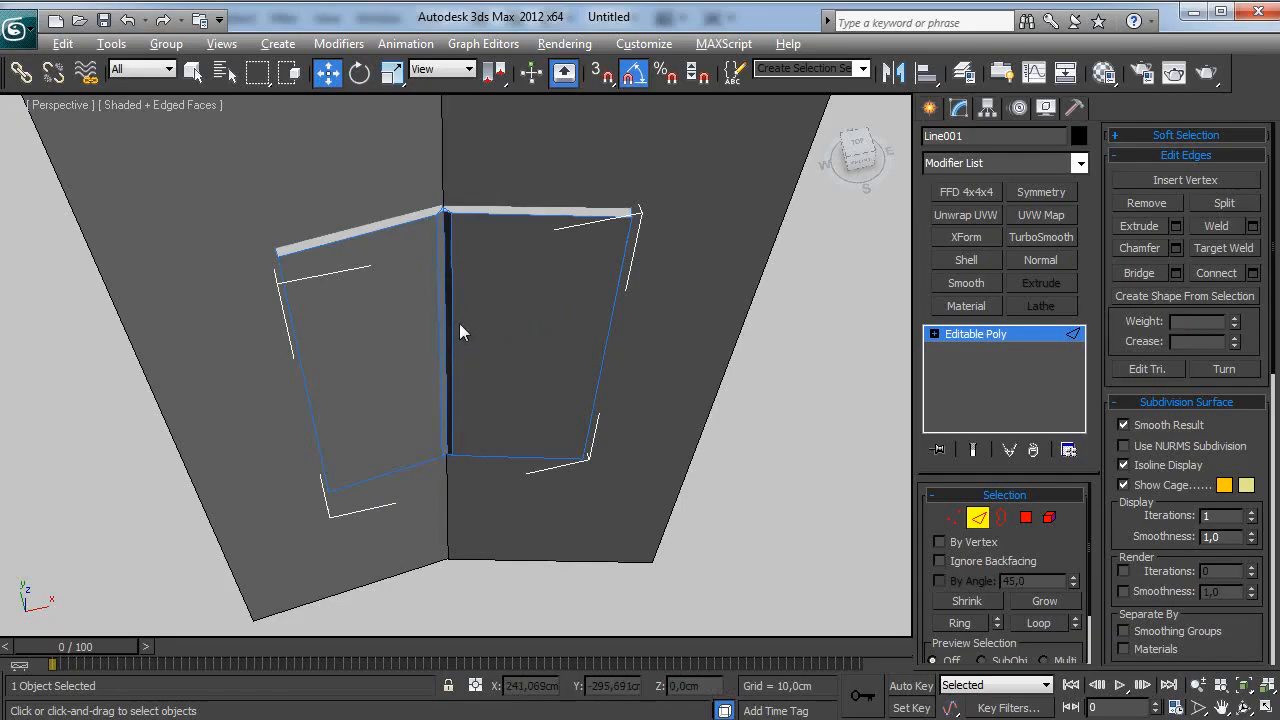
Step: Clone the hinge plate straight up the panel joint and raise the clone near the panel tops, at Z 249,956 cm
scroll(459, 323, up, 5)
key(F4)
scroll(458, 294, down, 4)
mouse_move(458, 294)
alt+middle_down()
mouse_move(508, 315)
mouse_move(496, 341)
mouse_move(484, 289)
mouse_move(471, 371)
mouse_move(480, 451)
mouse_move(457, 480)
alt+middle_up()
key(F4)
scroll(497, 354, down, 4)
click(984, 335)
shift+drag(457, 480, 457, 213)
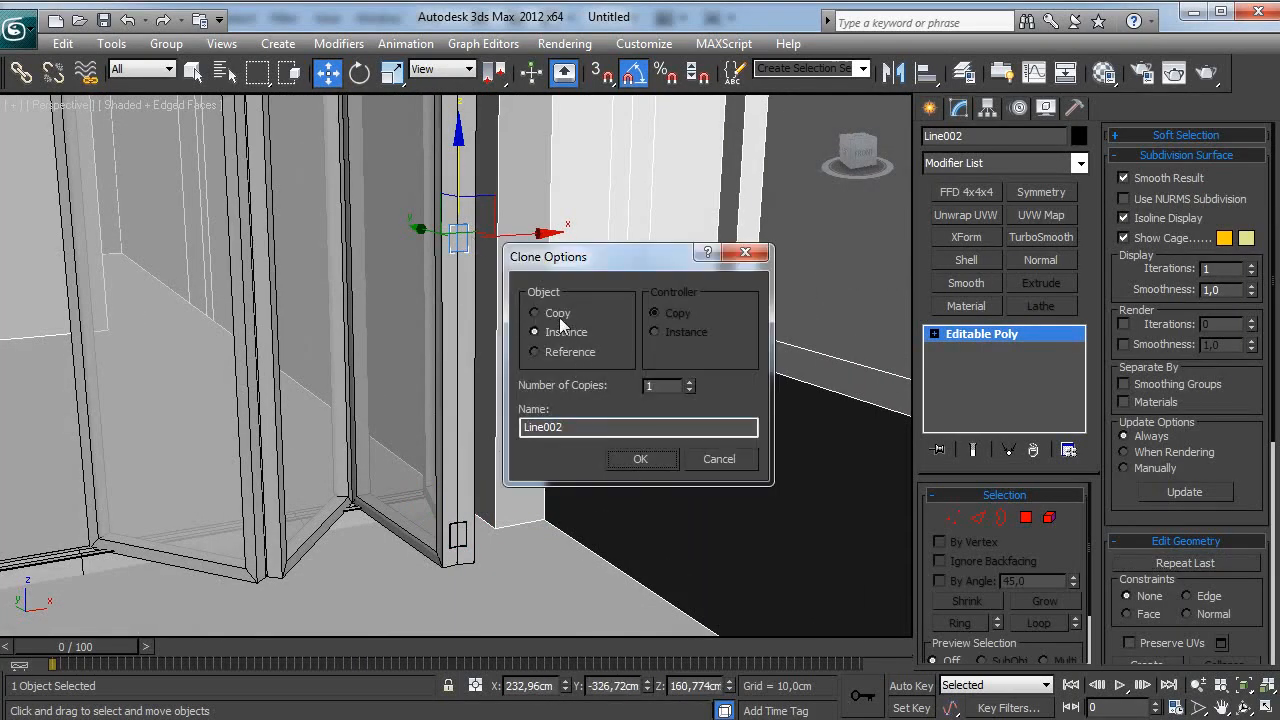
click(643, 461)
scroll(470, 527, up, 3)
drag(389, 480, 370, 240)
scroll(448, 287, down, 2)
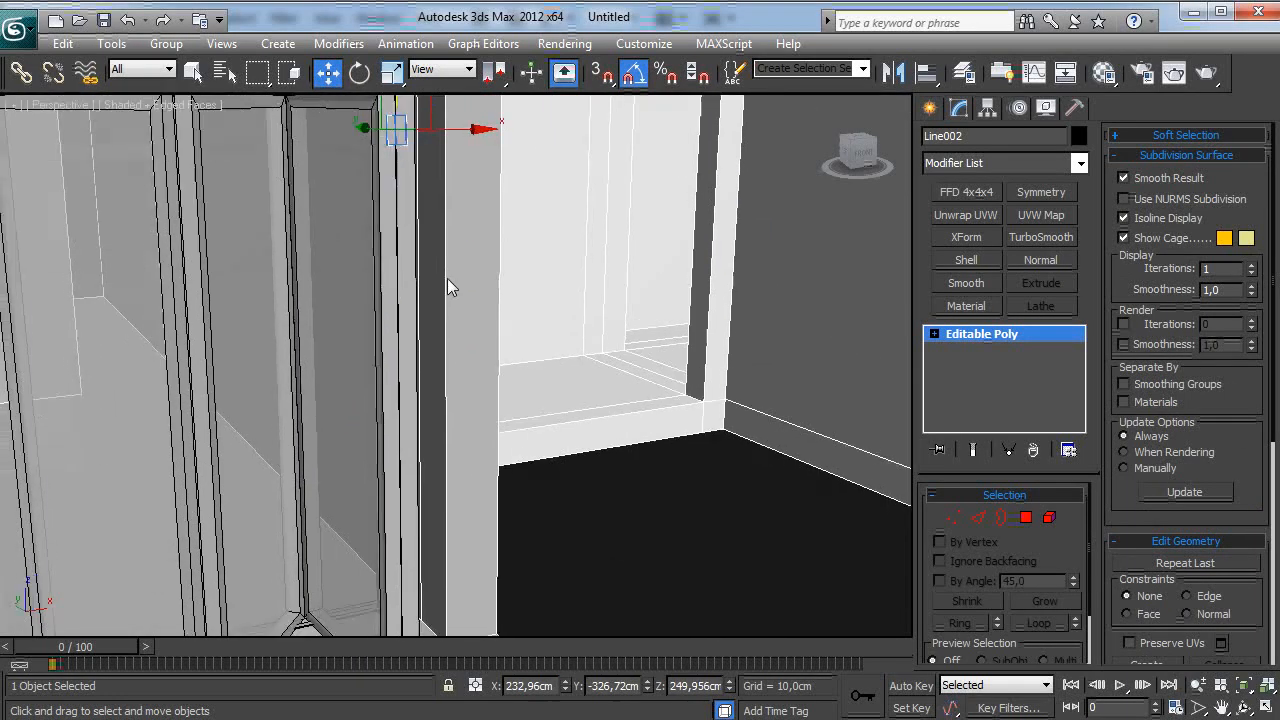
Step: Clone the upper hinge down the same joint to mid-height, at about Z 151,74 cm
click(555, 403)
alt+middle_drag(555, 403, 488, 424)
scroll(477, 420, up, 2)
scroll(477, 420, up, 2)
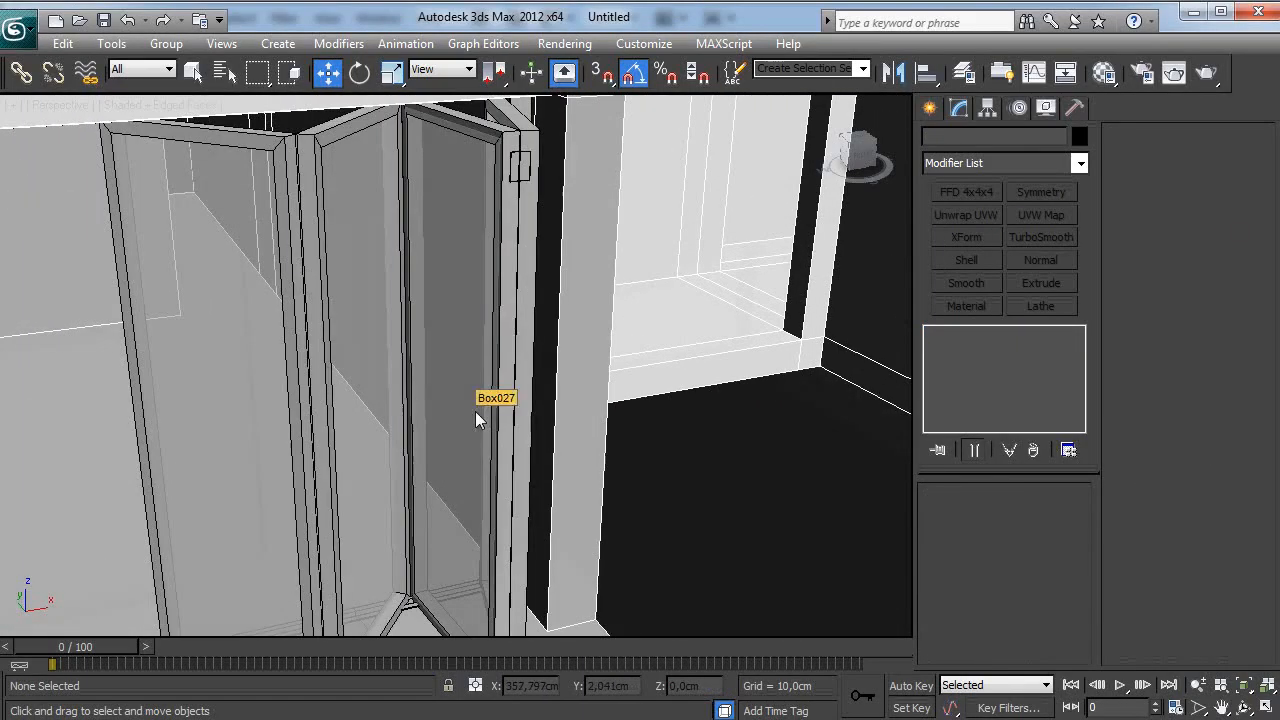
click(520, 175)
scroll(551, 330, down, 2)
alt+middle_drag(551, 330, 530, 227)
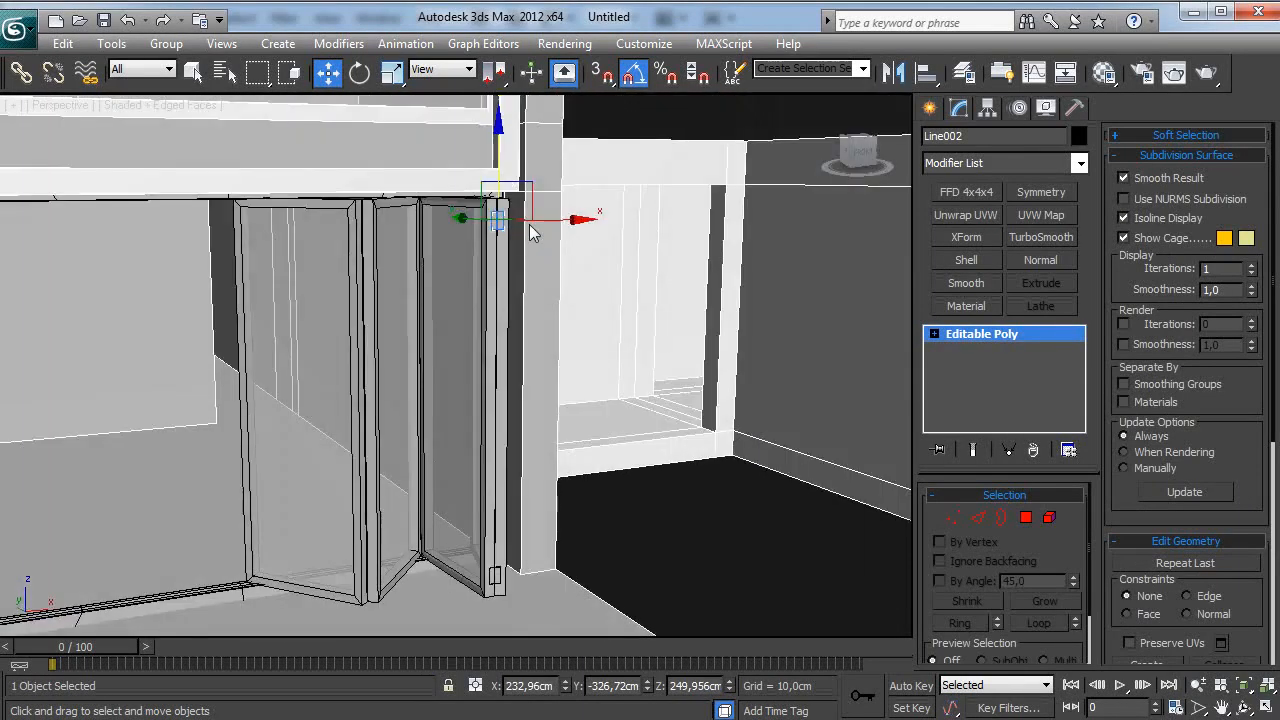
shift+drag(498, 144, 491, 340)
click(640, 457)
alt+middle_drag(549, 461, 529, 452)
drag(483, 327, 485, 325)
Step: In the top view, make an independent copy of the middle hinge at the joint between the first and second panels
key(t)
scroll(610, 458, down, 7)
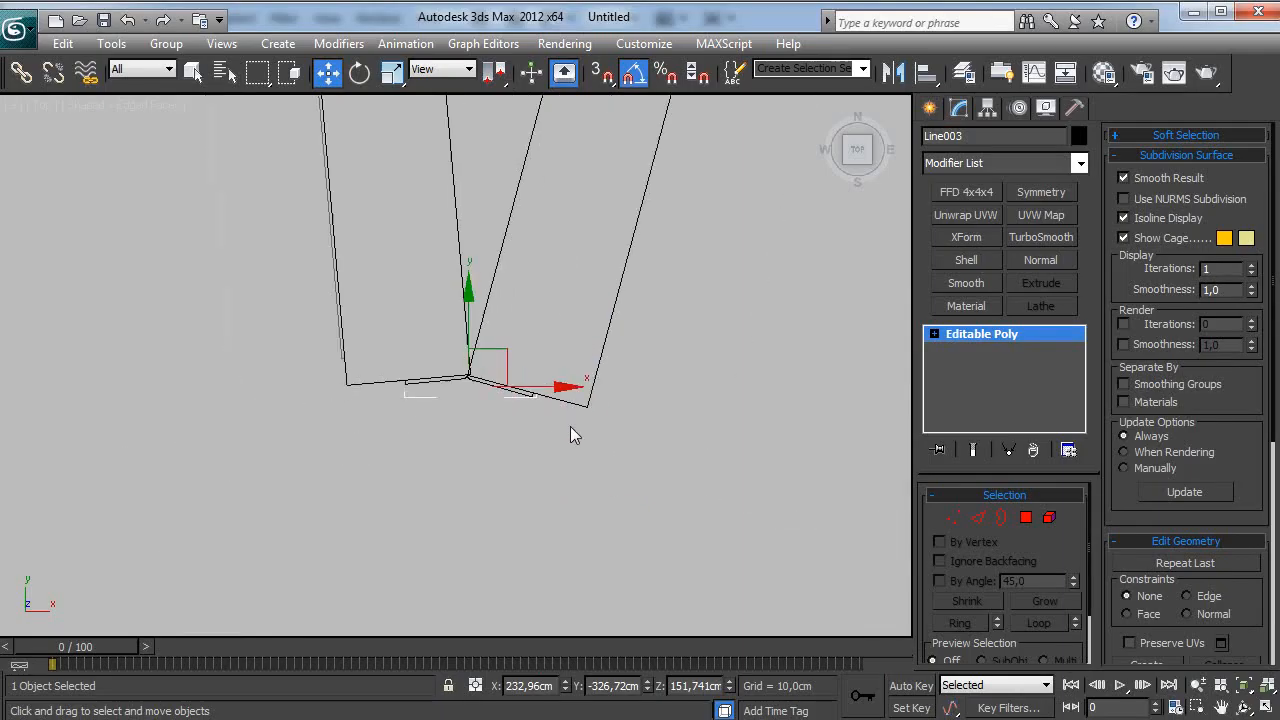
middle_drag(440, 377, 697, 460)
shift+drag(744, 430, 290, 305)
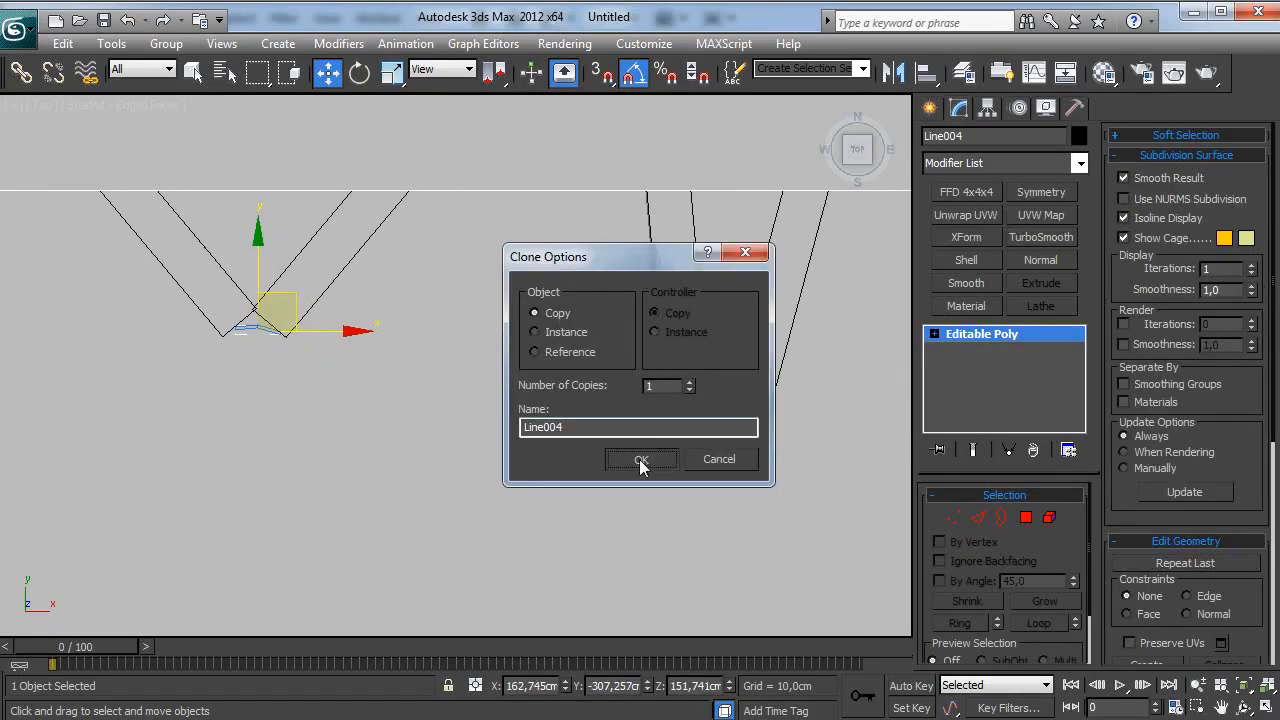
click(641, 459)
Step: Move the copied hinge so its fold sits at the corner where the first and second panels meet
key(1)
key(z)
scroll(504, 397, down, 4)
drag(572, 332, 498, 446)
key(1)
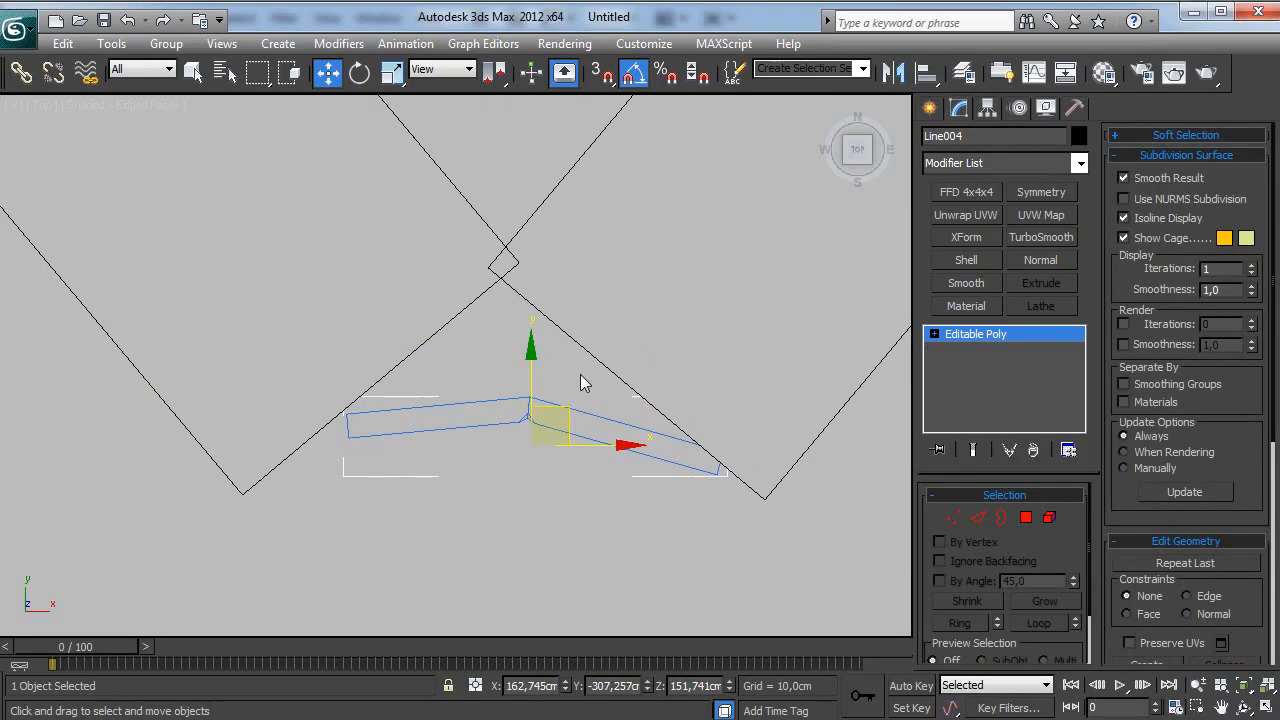
drag(568, 420, 520, 300)
Step: Rotate and move the copied hinge's left end vertices so that leaf lies along the first panel's end
key(1)
drag(452, 391, 276, 130)
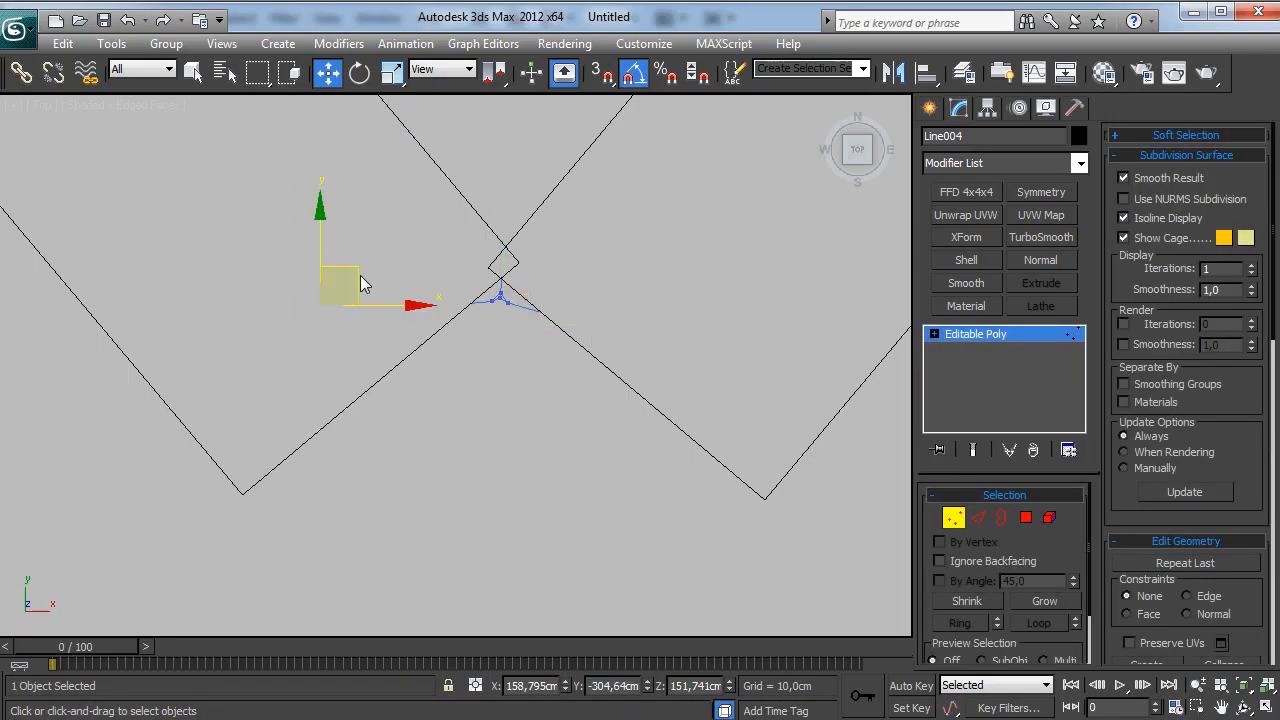
key(e)
mouse_move(410, 365)
mouse_down()
mouse_move(410, 326)
mouse_move(415, 365)
mouse_move(408, 354)
mouse_up()
key(w)
Step: Rotate and move the hinge's right end vertices so that leaf follows the second panel's end
drag(1155, 643, 1155, 643)
middle_drag(783, 385, 685, 381)
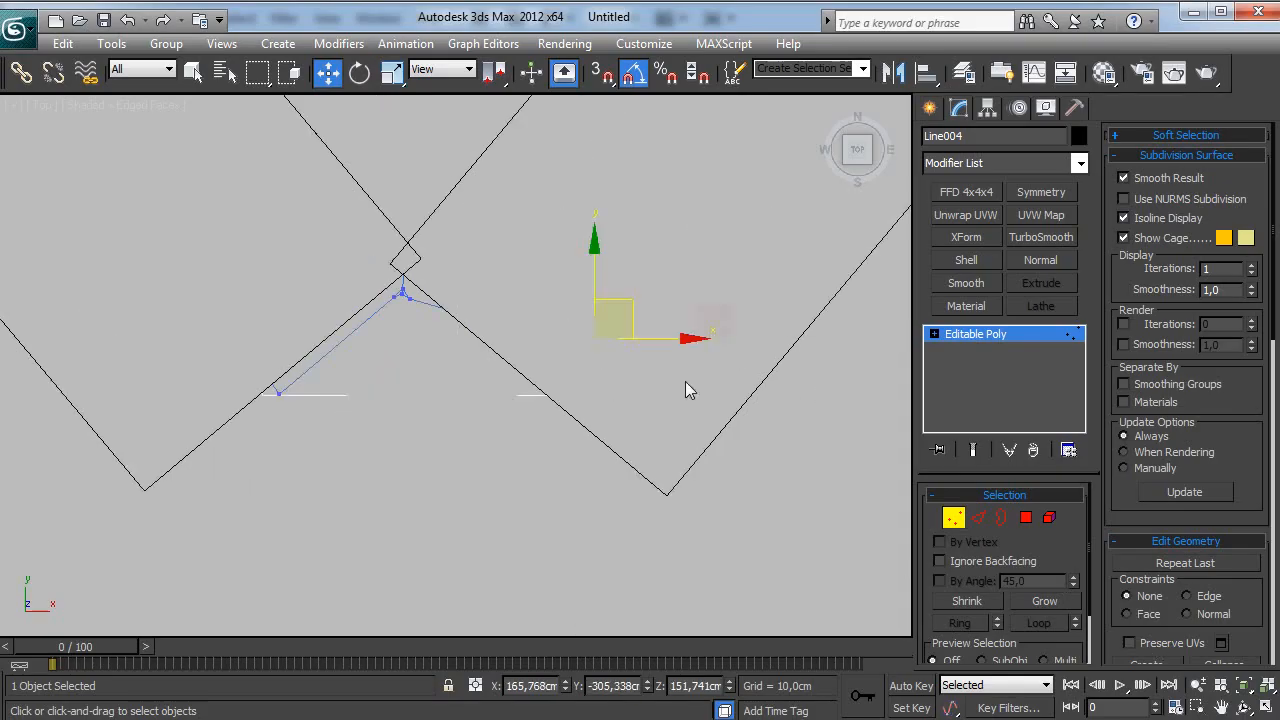
key(e)
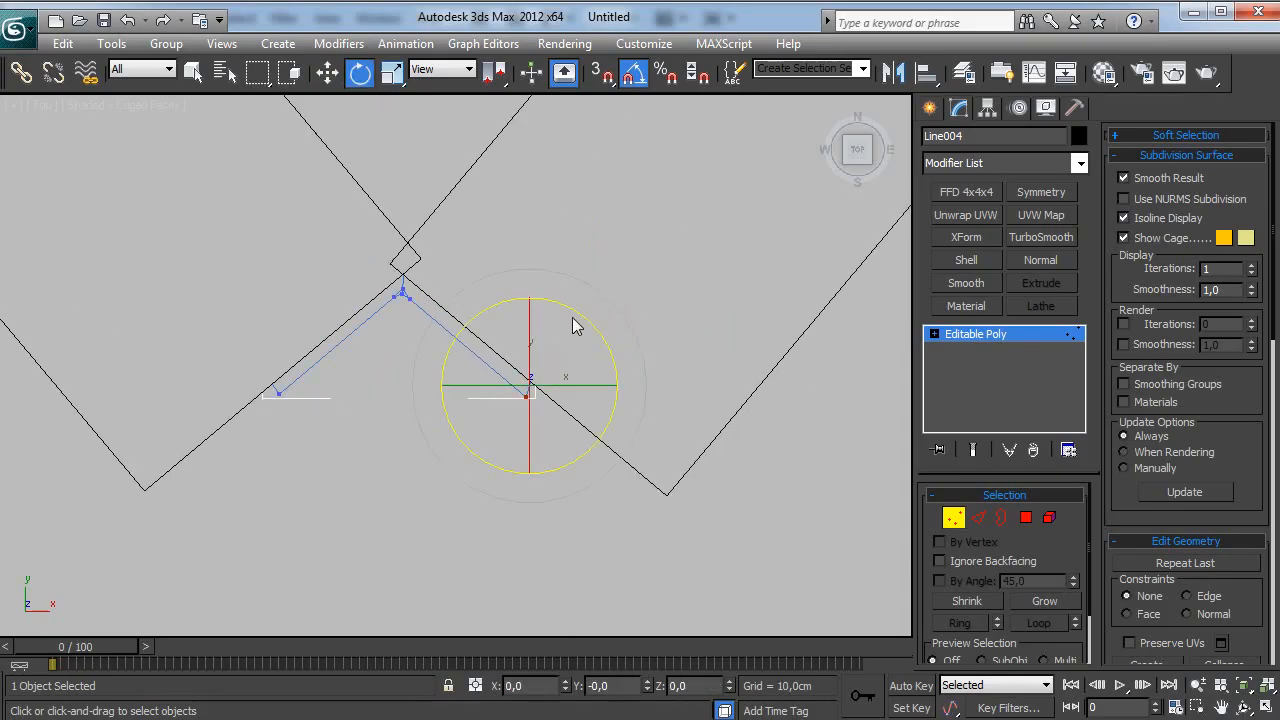
key(w)
drag(563, 363, 573, 358)
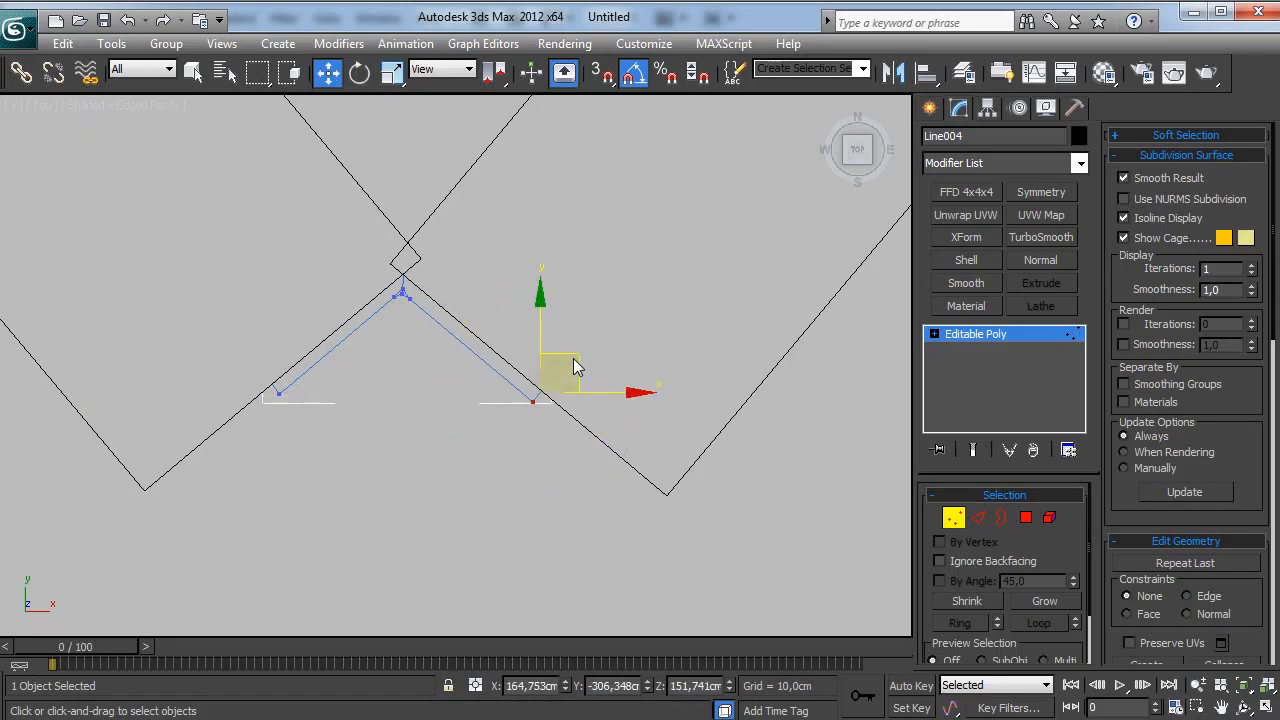
Step: Leave vertex editing and examine how the reshaped hinge sits on the panel joint in the perspective view
key(p)
scroll(573, 360, down, 3)
alt+middle_drag(505, 427, 467, 319)
scroll(467, 319, down, 3)
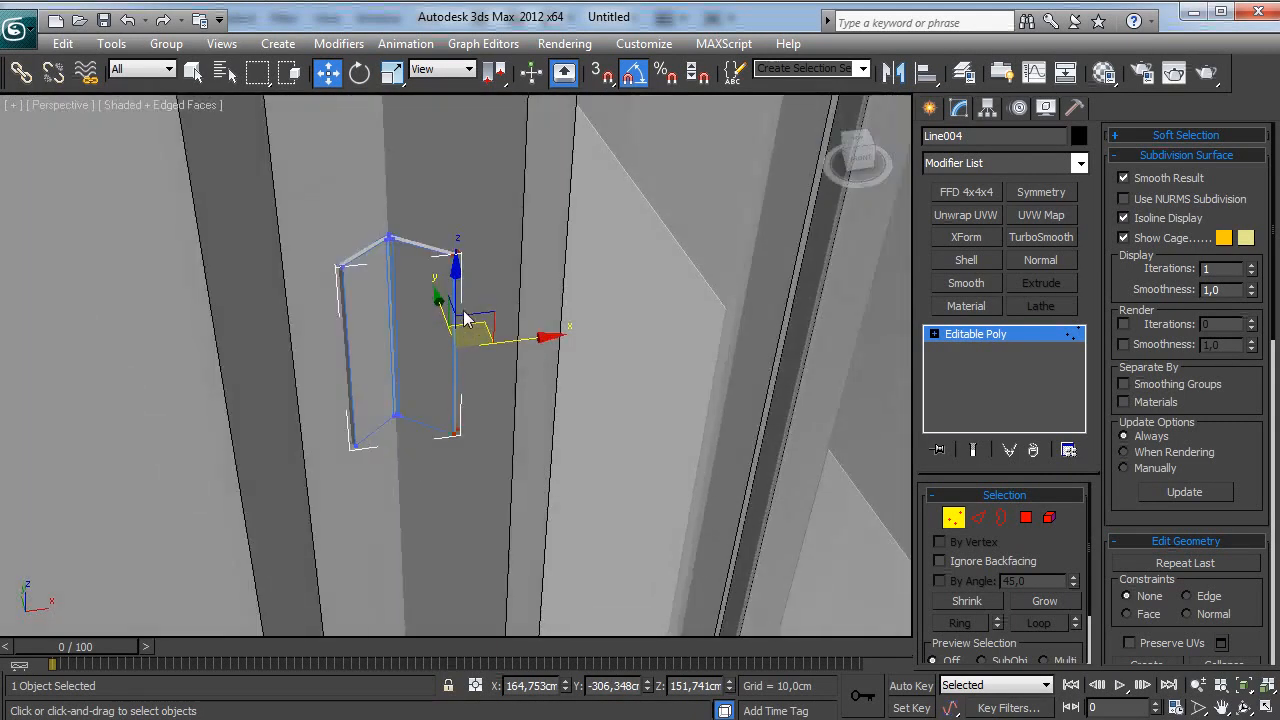
scroll(464, 318, down, 3)
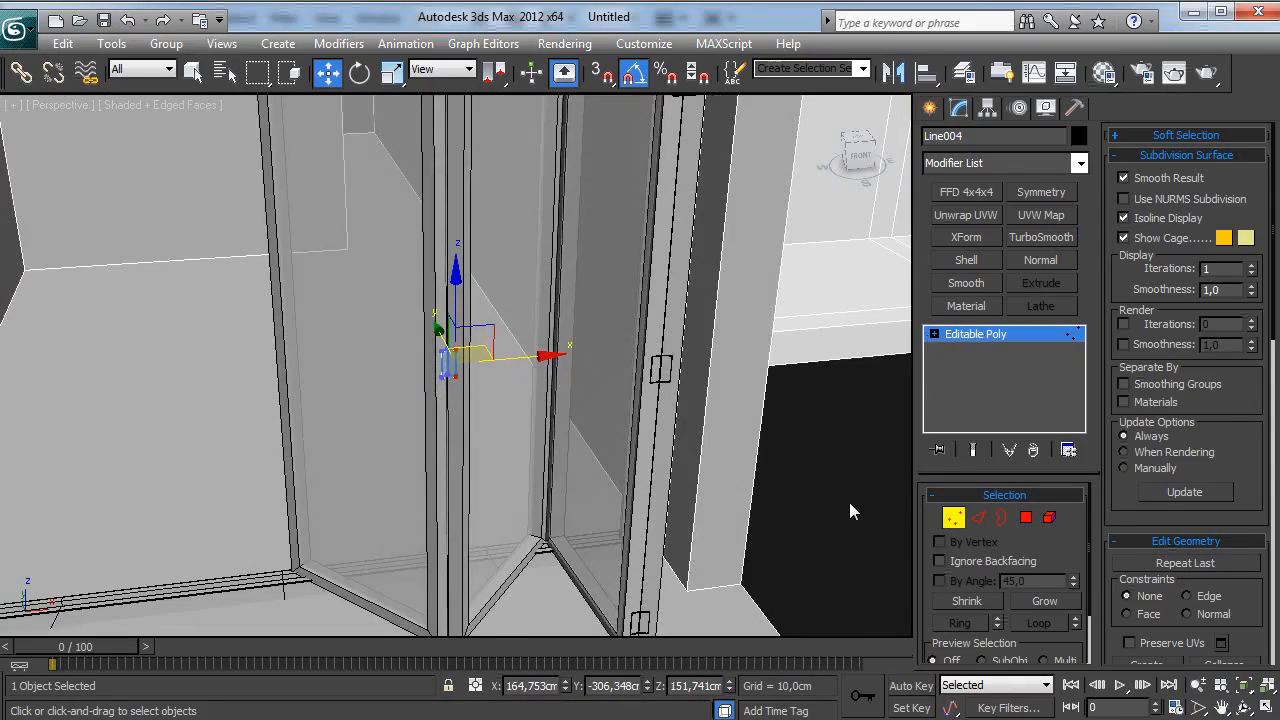
click(998, 334)
click(744, 520)
scroll(506, 413, down, 3)
scroll(503, 371, up, 3)
alt+middle_drag(506, 413, 465, 370)
scroll(473, 421, up, 3)
scroll(473, 421, down, 3)
Step: Duplicate the reshaped hinge and place the duplicate at Z 249,956 cm, level with the other joint's upper hinge
click(456, 330)
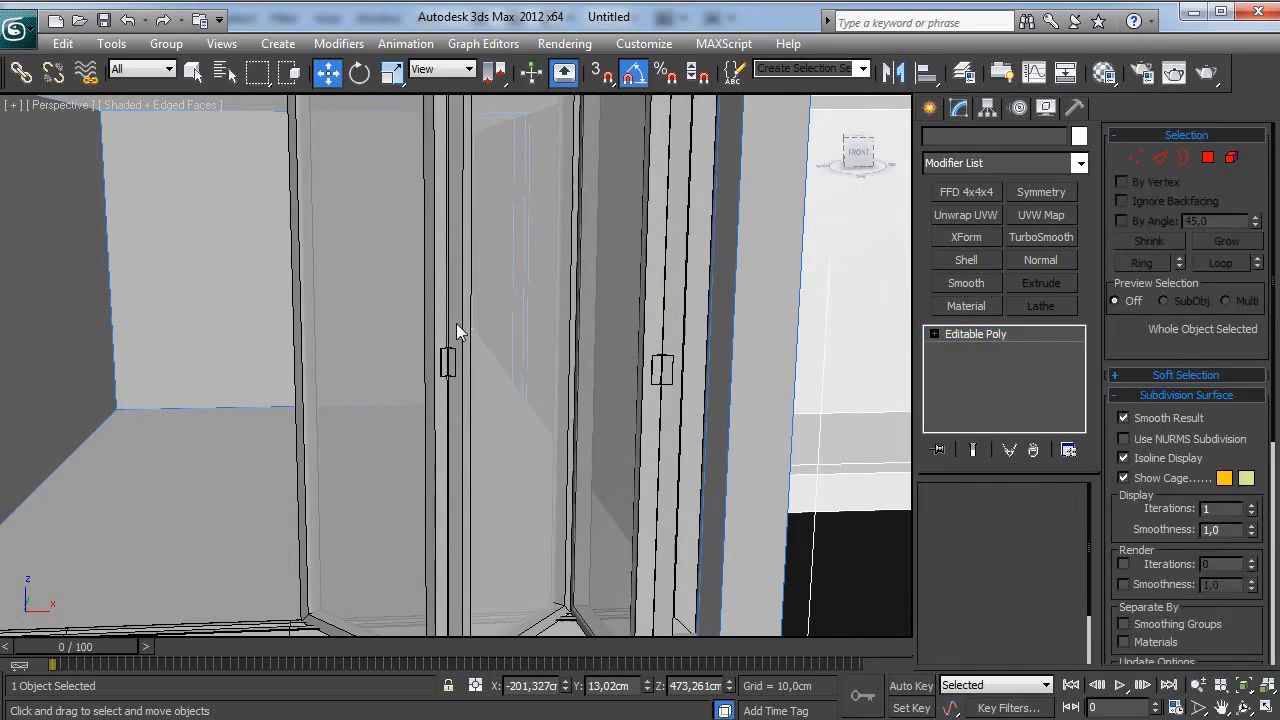
scroll(460, 383, down, 2)
click(599, 221)
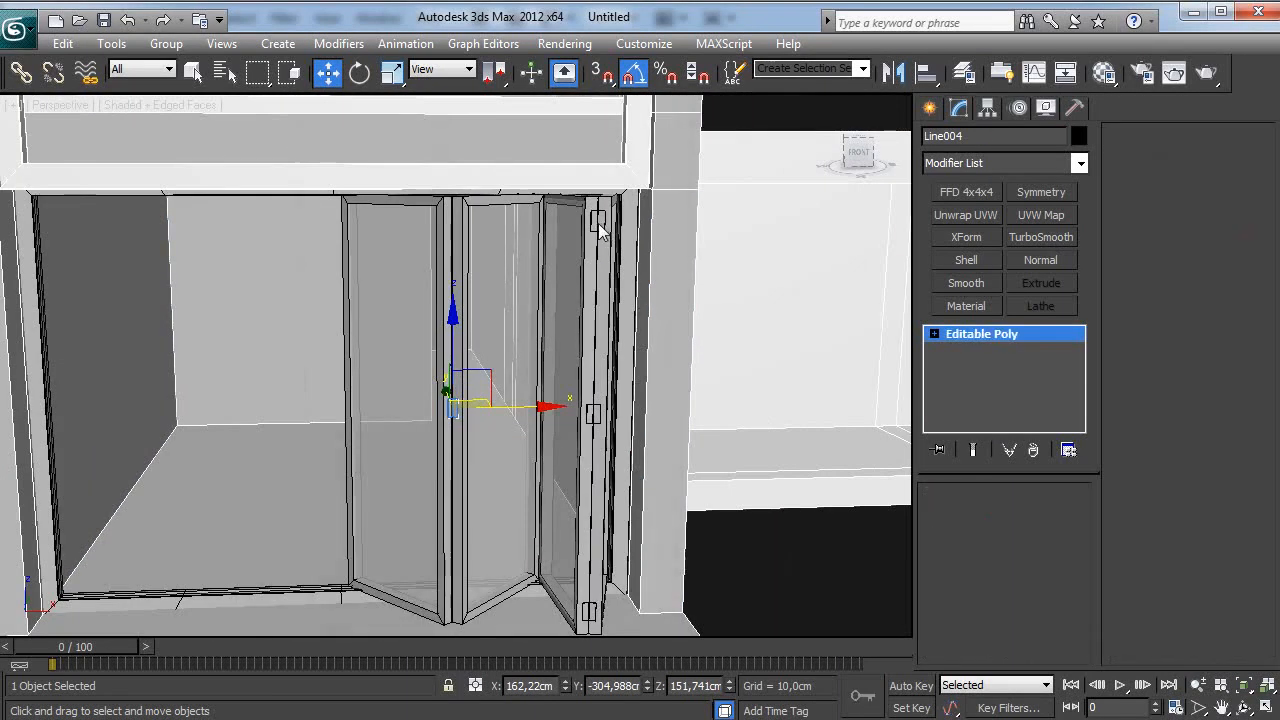
middle_drag(651, 374, 651, 396)
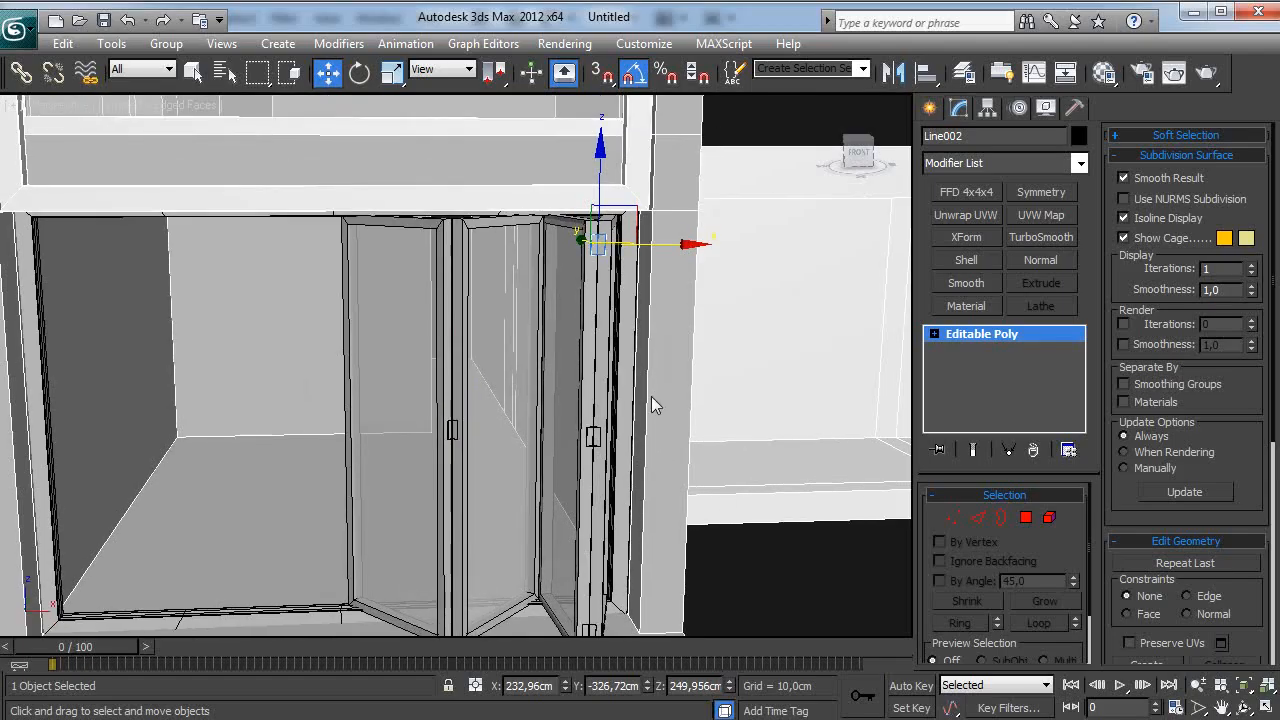
click(453, 432)
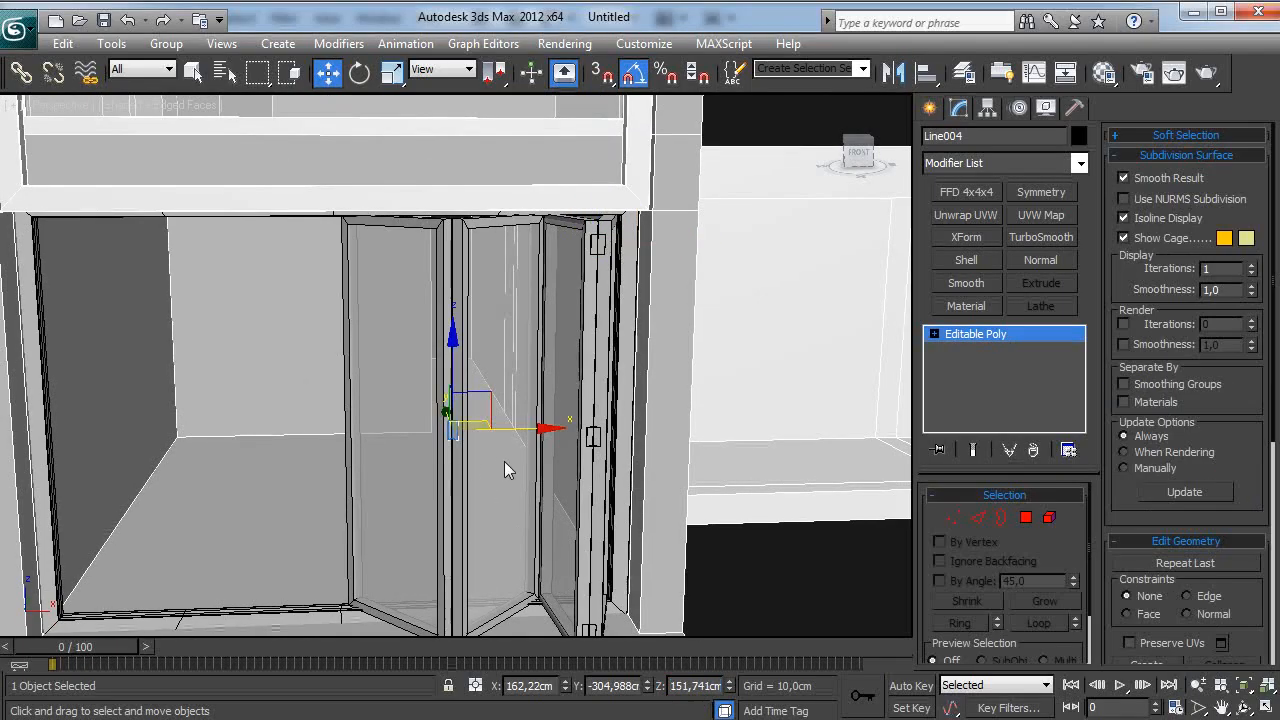
key(ctrl+v)
click(579, 443)
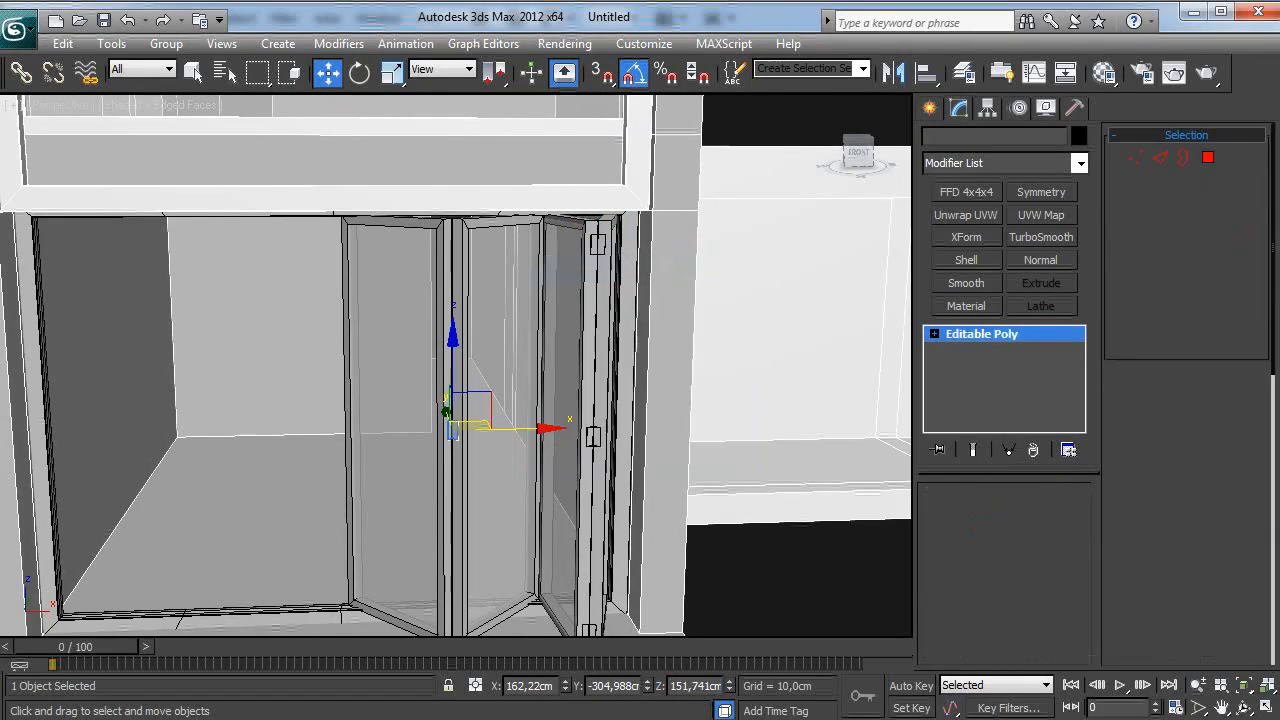
middle_drag(549, 513, 555, 443)
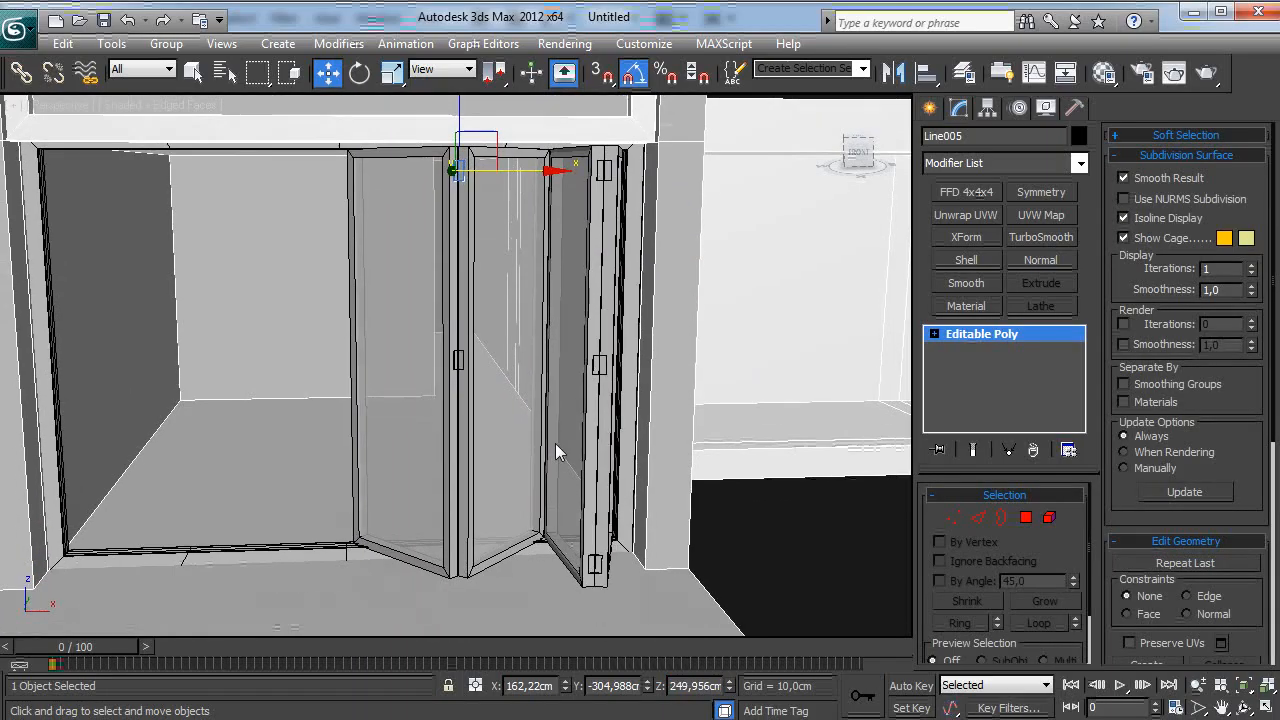
Step: Duplicate the upper hinge of the first joint as an instance and set its Z position to 44,578 cm
click(597, 566)
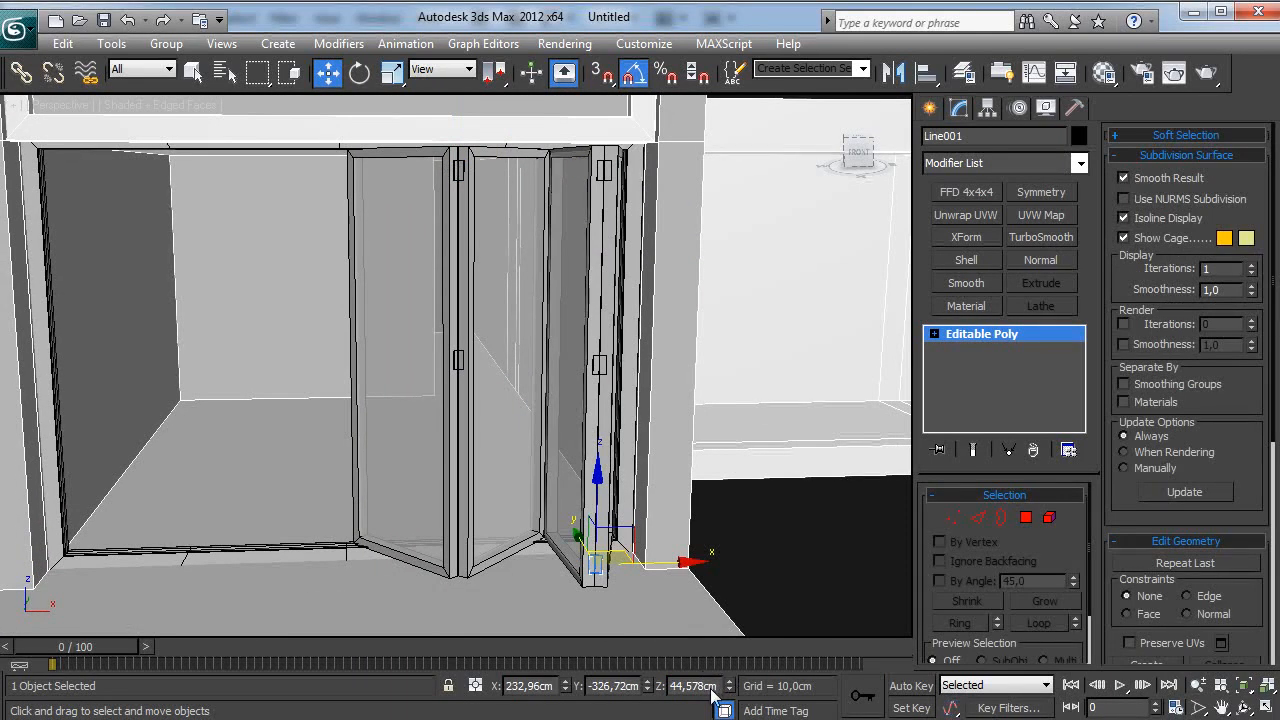
click(458, 170)
key(ctrl+v)
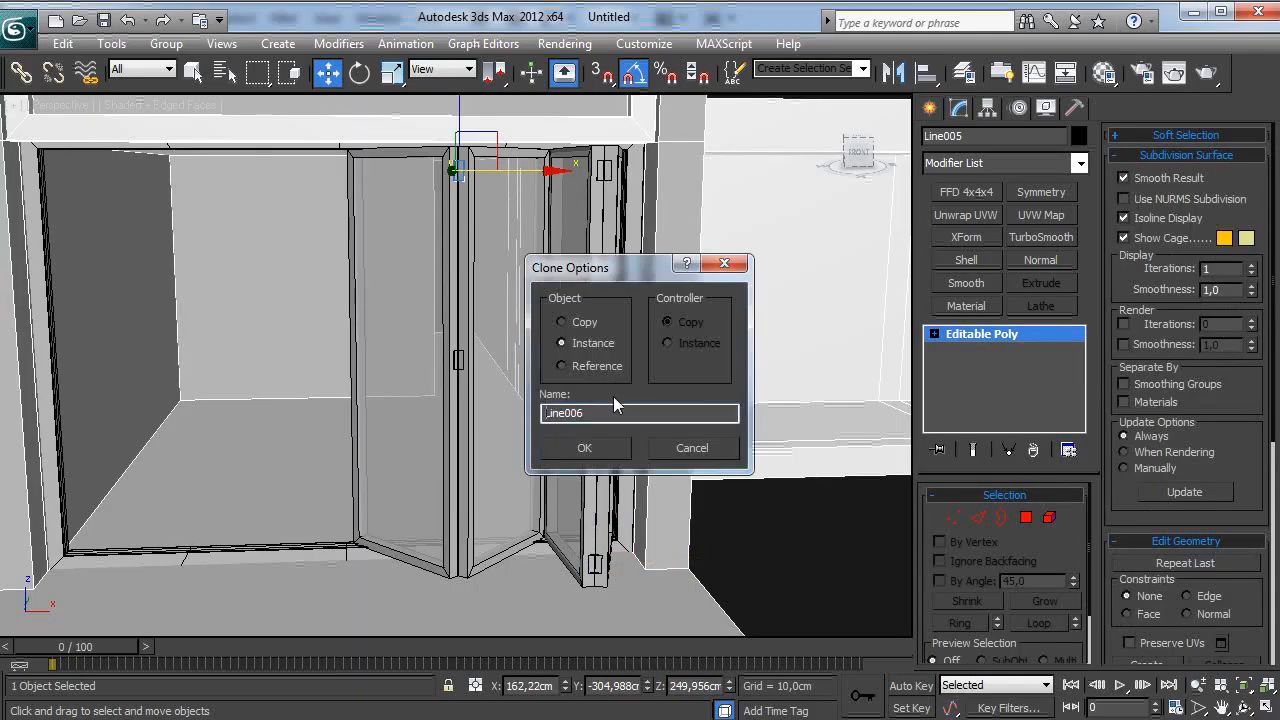
click(597, 447)
double_click(691, 687)
text(44,578cm)
middle_drag(717, 548, 741, 526)
click(810, 515)
Step: Clone the outer frame of the ground-floor opening along the Y axis to the rear end of the house
alt+middle_drag(507, 422, 532, 502)
scroll(532, 502, down, 4)
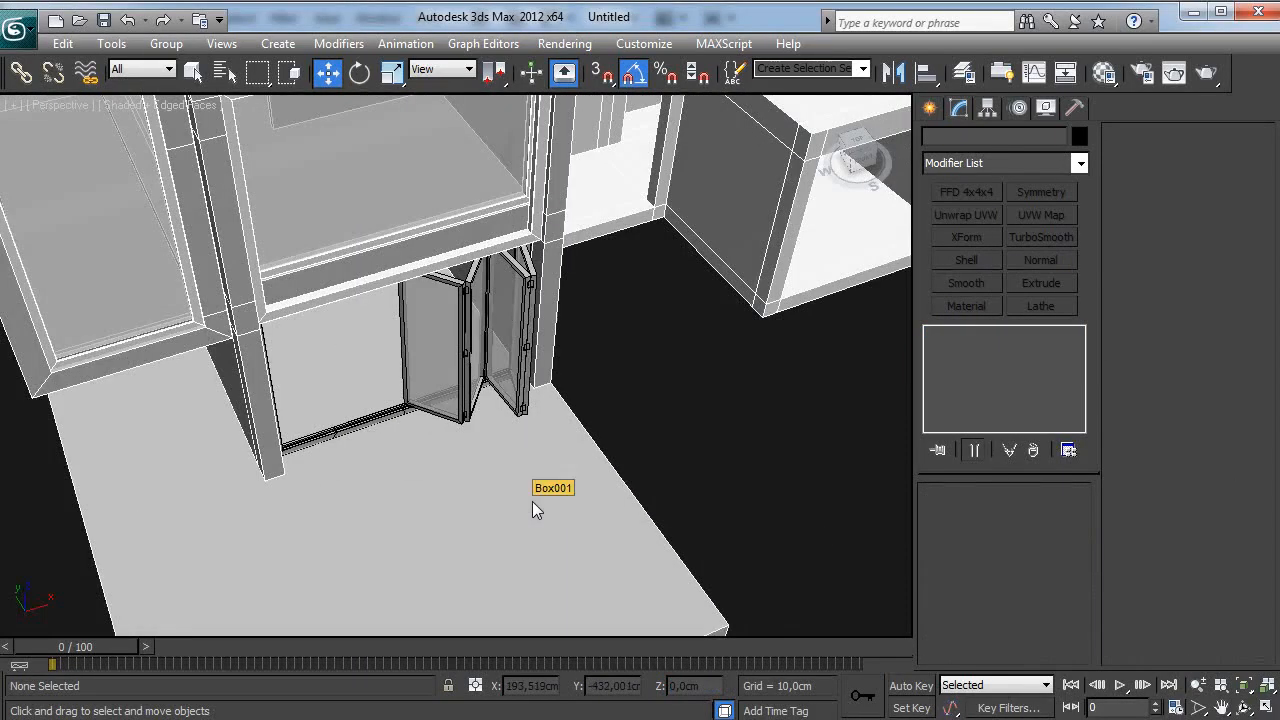
scroll(560, 365, down, 5)
alt+middle_drag(213, 306, 407, 490)
scroll(407, 490, up, 2)
alt+middle_drag(488, 523, 450, 500)
click(453, 484)
alt+middle_drag(279, 379, 605, 493)
shift+drag(621, 403, 287, 308)
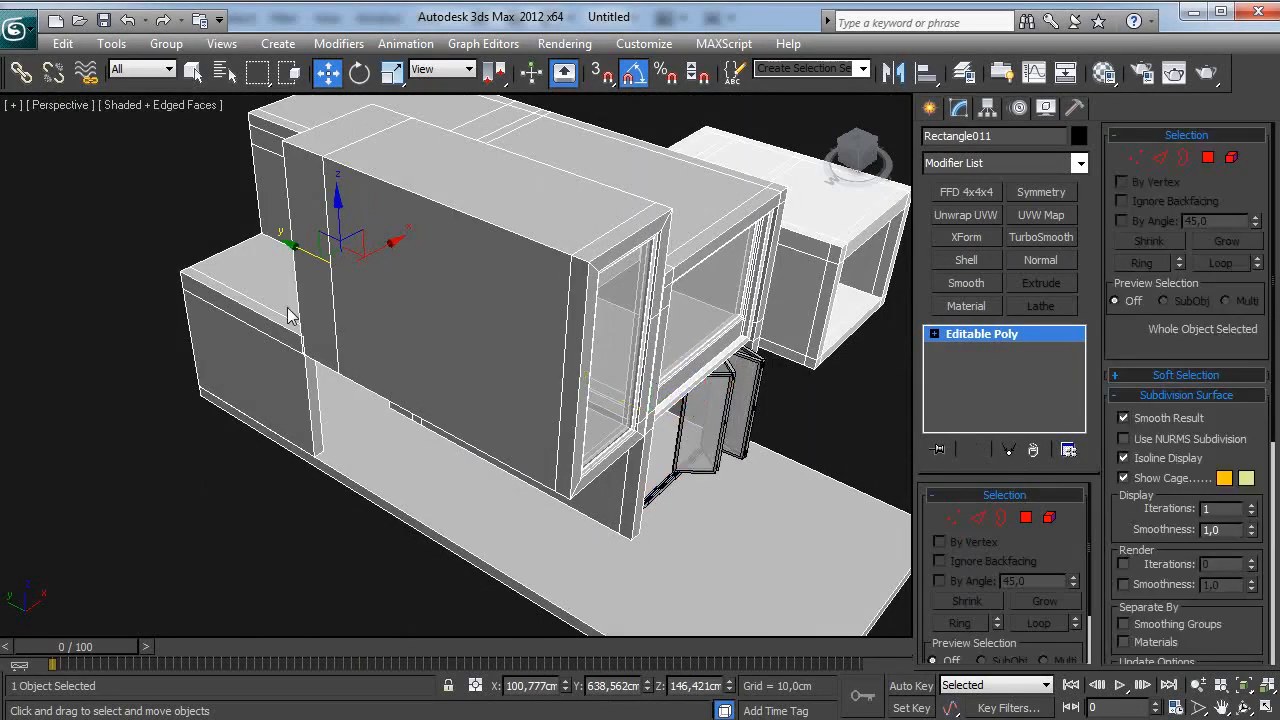
click(618, 459)
Step: Move the side vertices of the cloned rear frame along X so it spans the full rear ground-floor opening, and leave vertex editing
key(z)
mouse_move(235, 435)
alt+middle_down()
mouse_move(304, 413)
mouse_move(437, 407)
mouse_move(374, 404)
alt+middle_up()
click(212, 503)
scroll(212, 503, down, 5)
alt+middle_drag(600, 500, 600, 470)
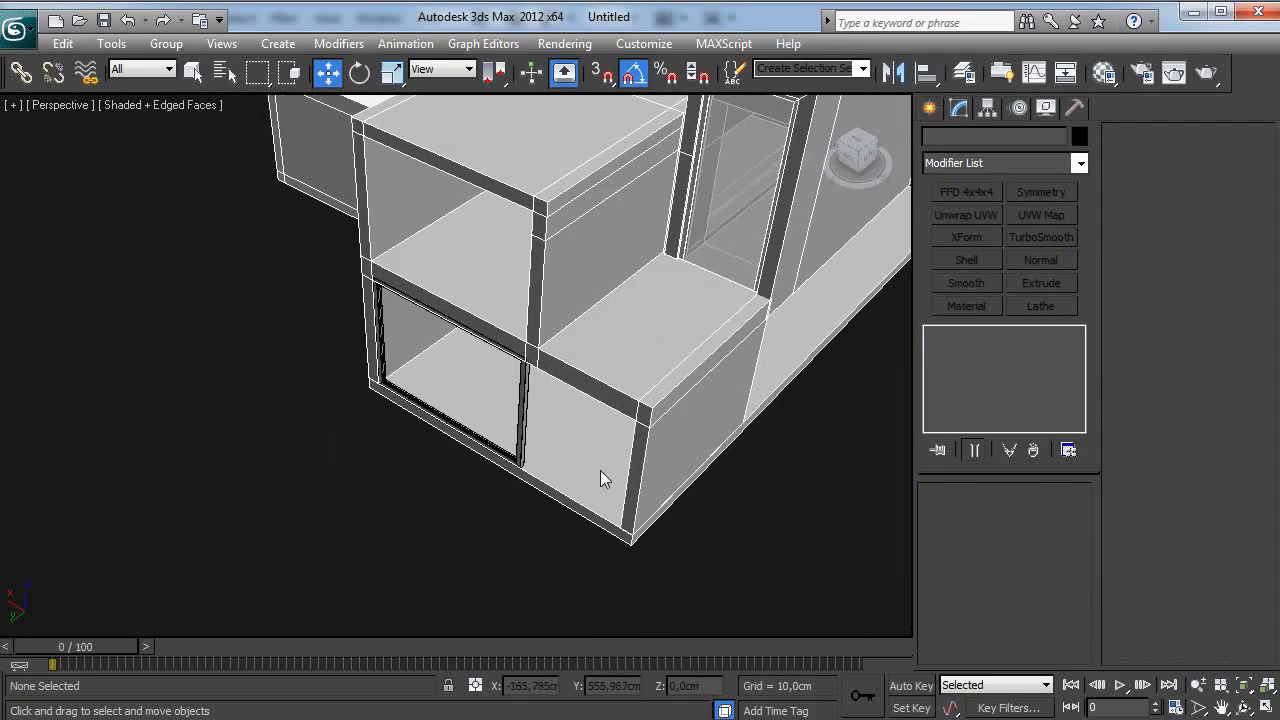
click(527, 428)
key(z)
alt+middle_drag(493, 415, 490, 256)
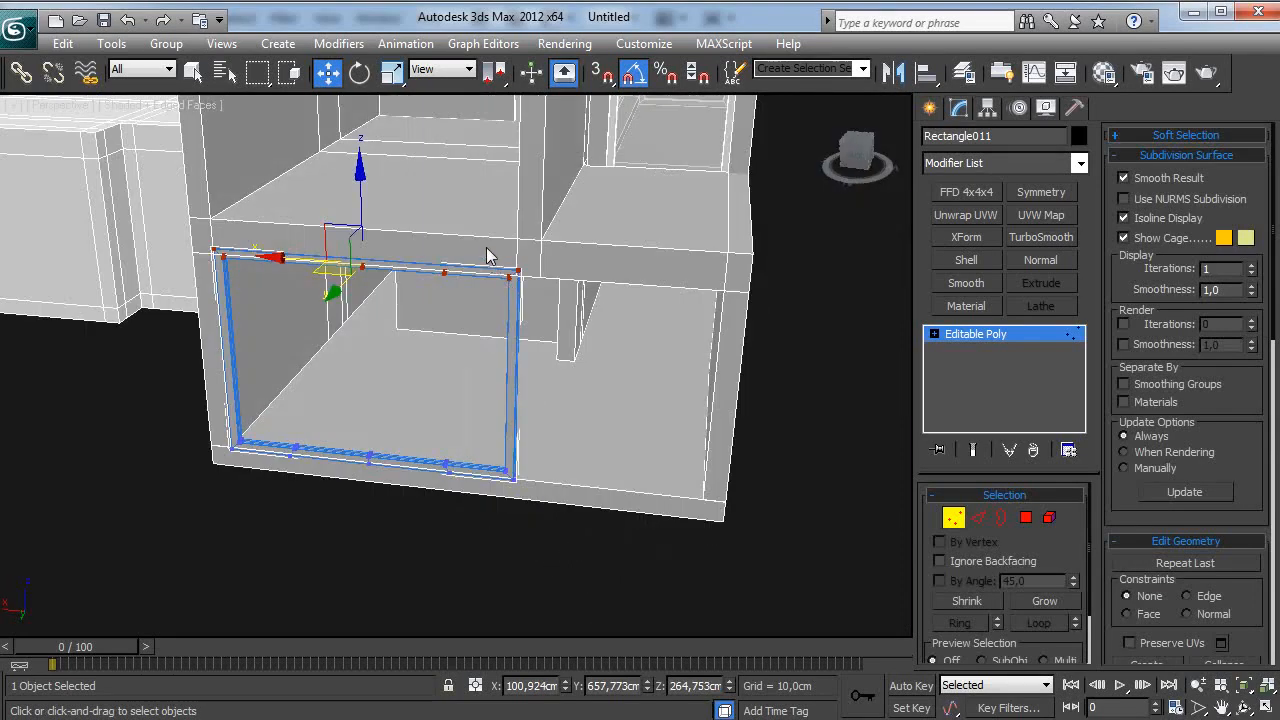
drag(565, 549, 565, 549)
scroll(471, 384, up, 3)
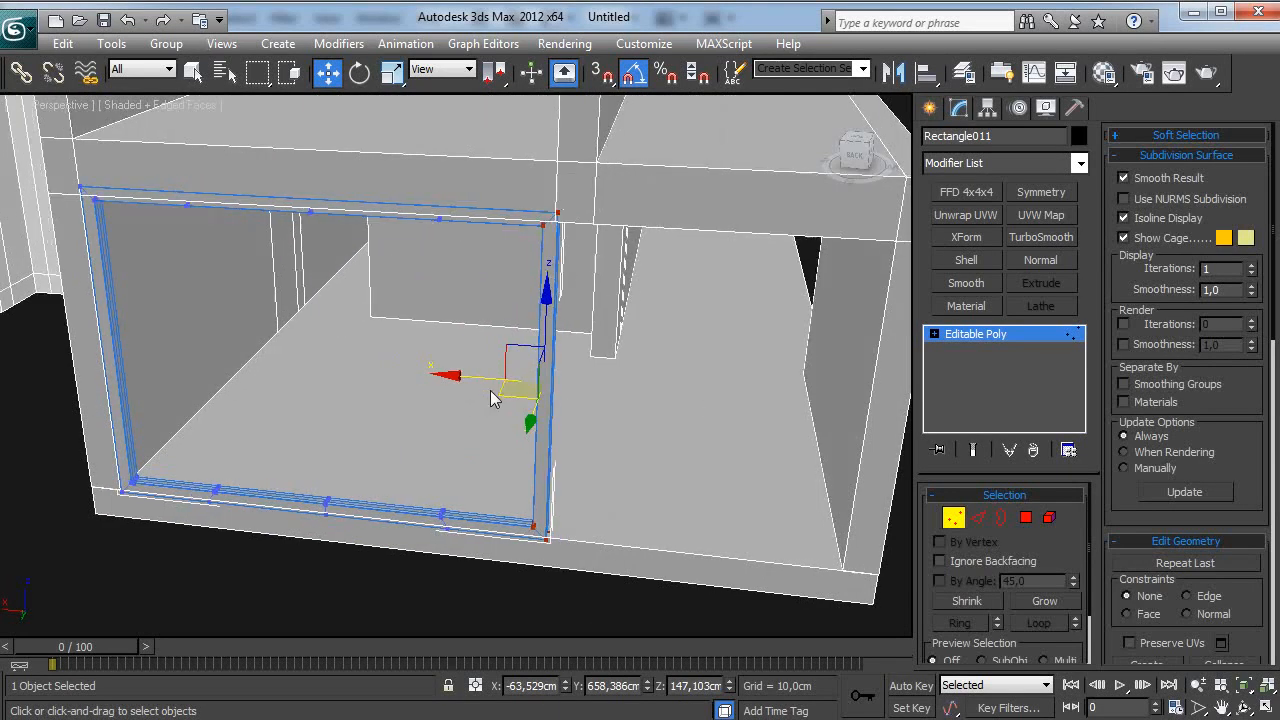
middle_drag(490, 390, 412, 390)
drag(412, 397, 718, 412)
click(961, 338)
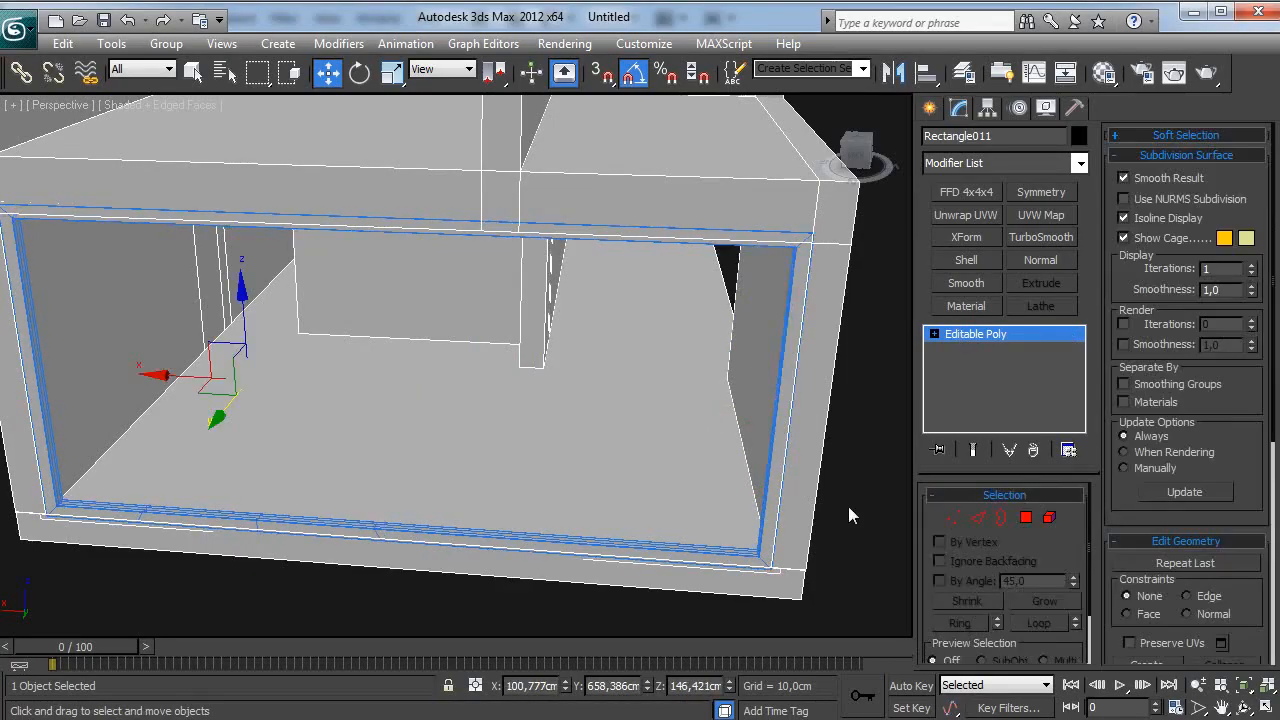
click(848, 506)
Step: Clone the outermost folded panel's frame and glass from the front opening along the Y axis to the rear of the house
alt+middle_drag(796, 503, 553, 512)
scroll(553, 512, down, 4)
alt+middle_drag(469, 391, 593, 447)
scroll(340, 429, up, 3)
alt+middle_drag(340, 429, 553, 458)
click(612, 385)
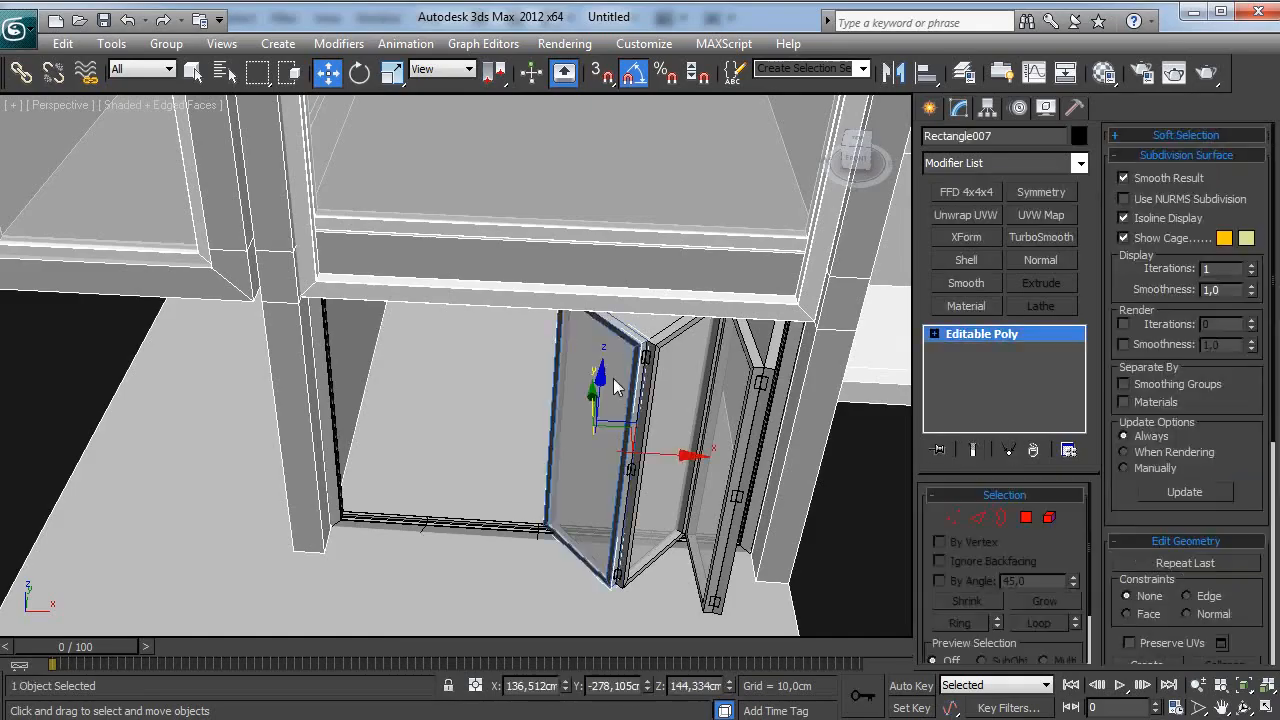
ctrl+click(608, 434)
alt+middle_drag(430, 448, 632, 300)
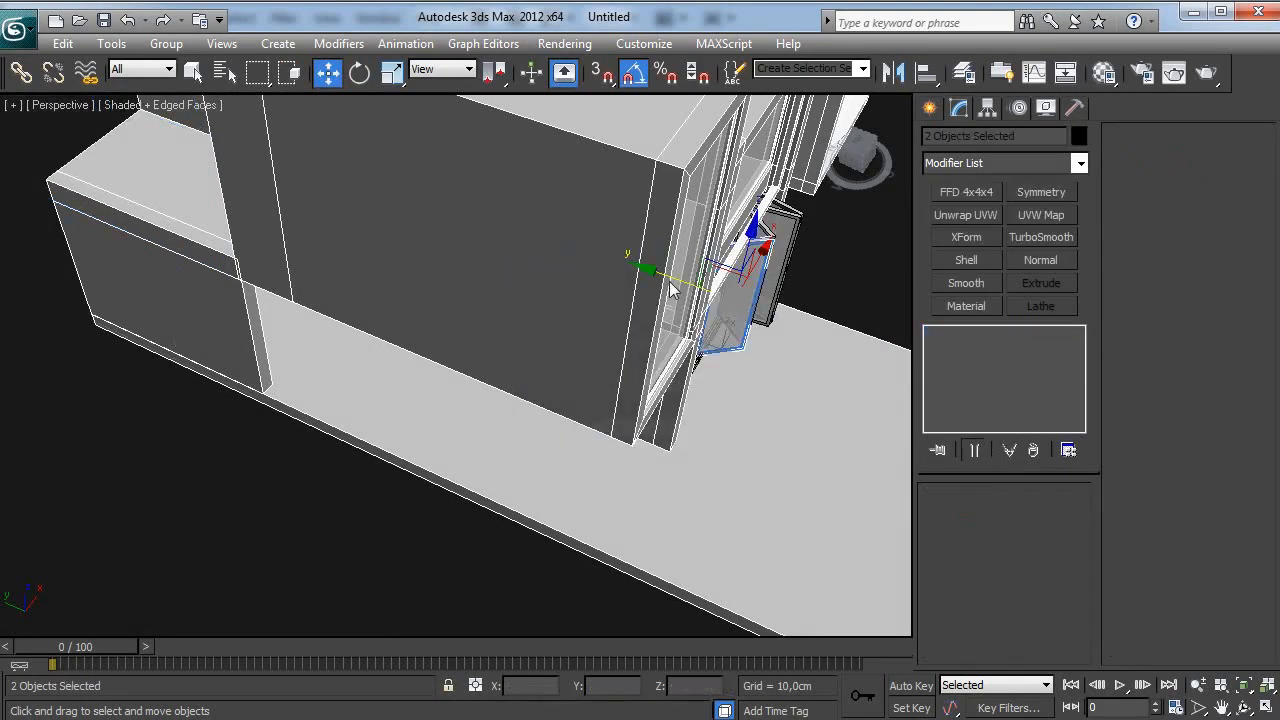
mouse_move(672, 290)
shift+mouse_down()
mouse_move(313, 203)
mouse_move(300, 180)
shift+mouse_up()
click(632, 459)
Step: Move the cloned glazed panel toward the side corner of the rear frame nearest the annex
key(z)
alt+middle_drag(400, 420, 538, 421)
scroll(538, 421, down, 5)
click(576, 499)
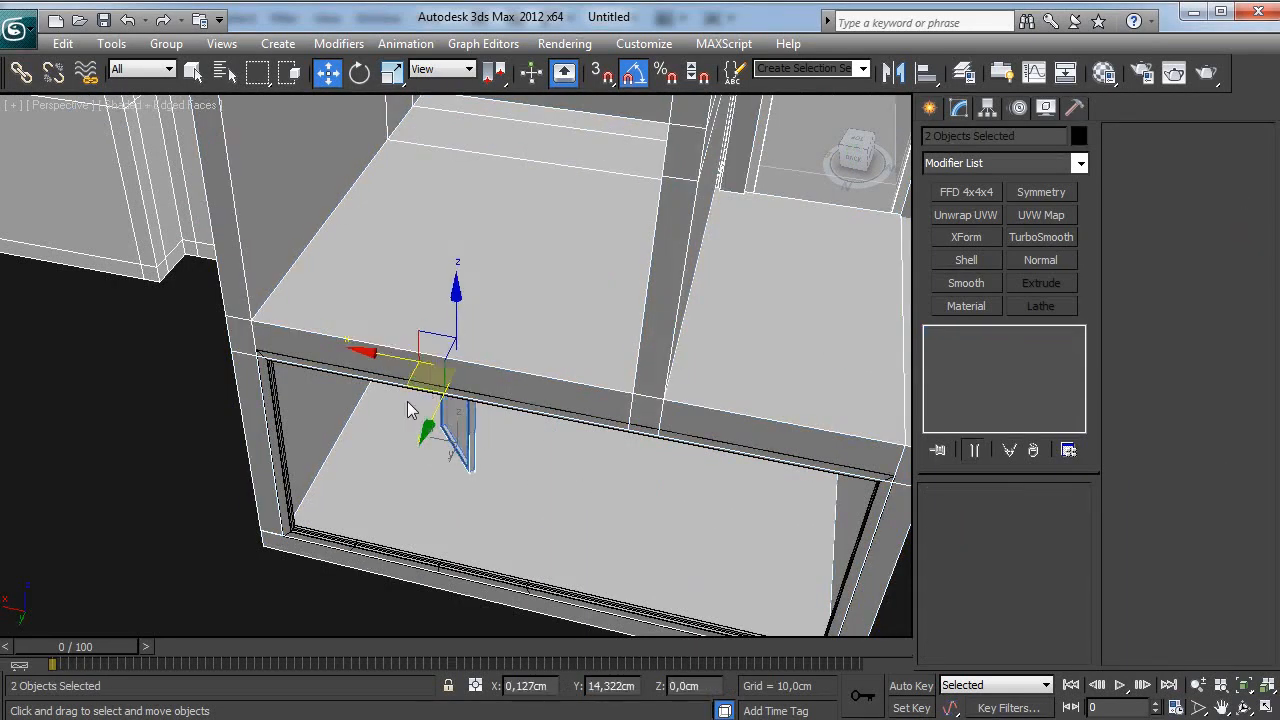
drag(407, 401, 294, 481)
Step: Rotate the cloned glazed panel parallel to the rear opening and fit it into the frame's corner nearest the annex
key(z)
key(e)
alt+middle_drag(377, 504, 430, 500)
drag(473, 438, 419, 421)
key(w)
key(z)
alt+middle_drag(419, 421, 390, 505)
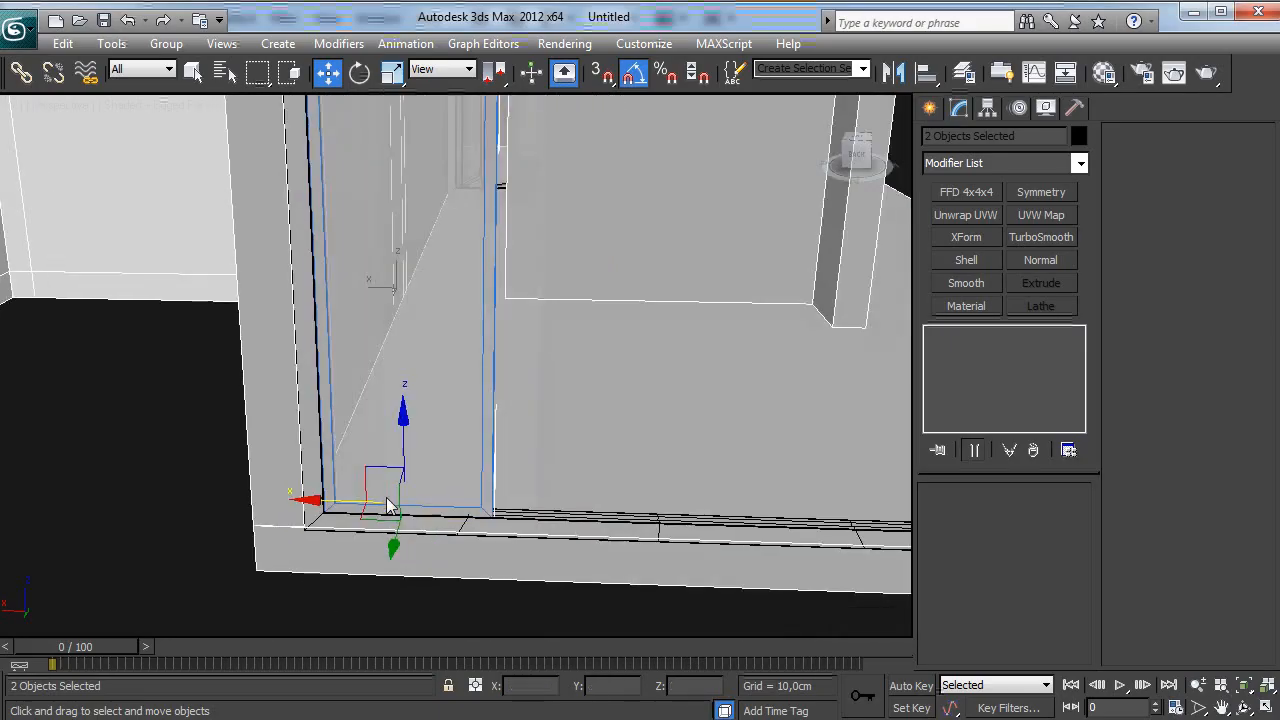
Step: Move the glazed panel along X to the opposite end of the rear frame, flush with the frame's inner edge
scroll(414, 500, down, 5)
drag(137, 466, 617, 488)
scroll(660, 495, up, 5)
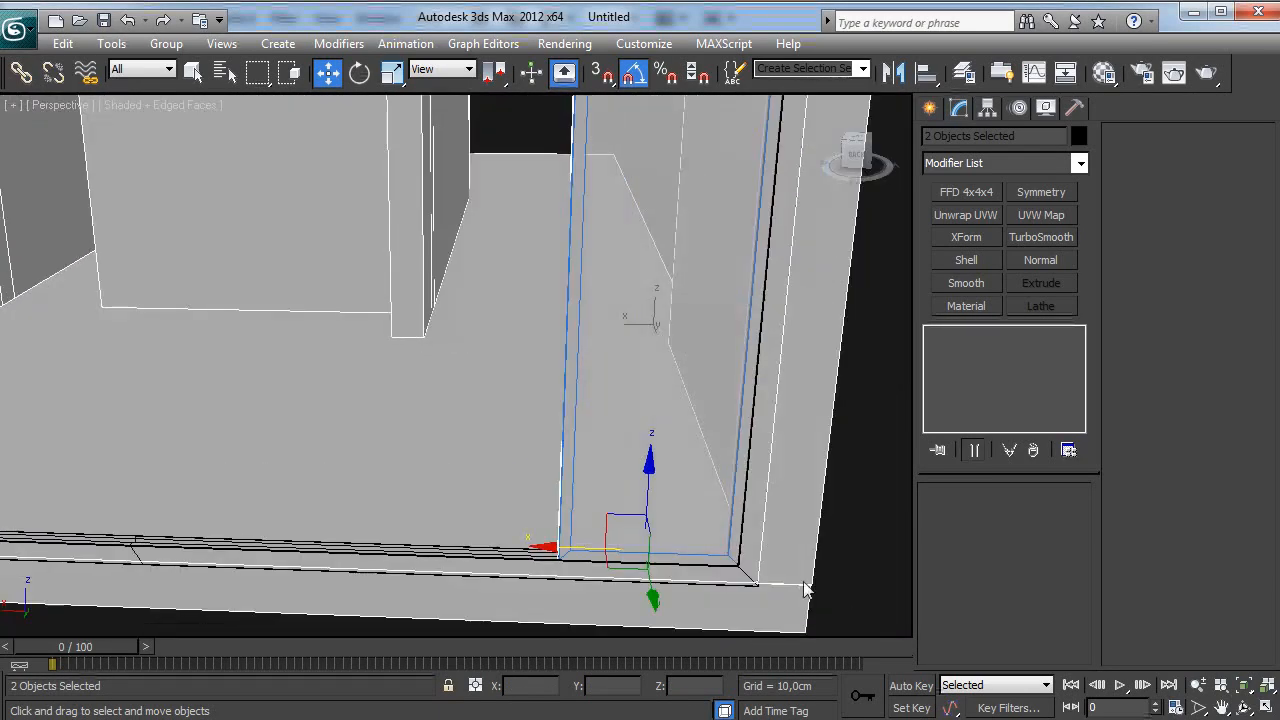
drag(582, 549, 579, 550)
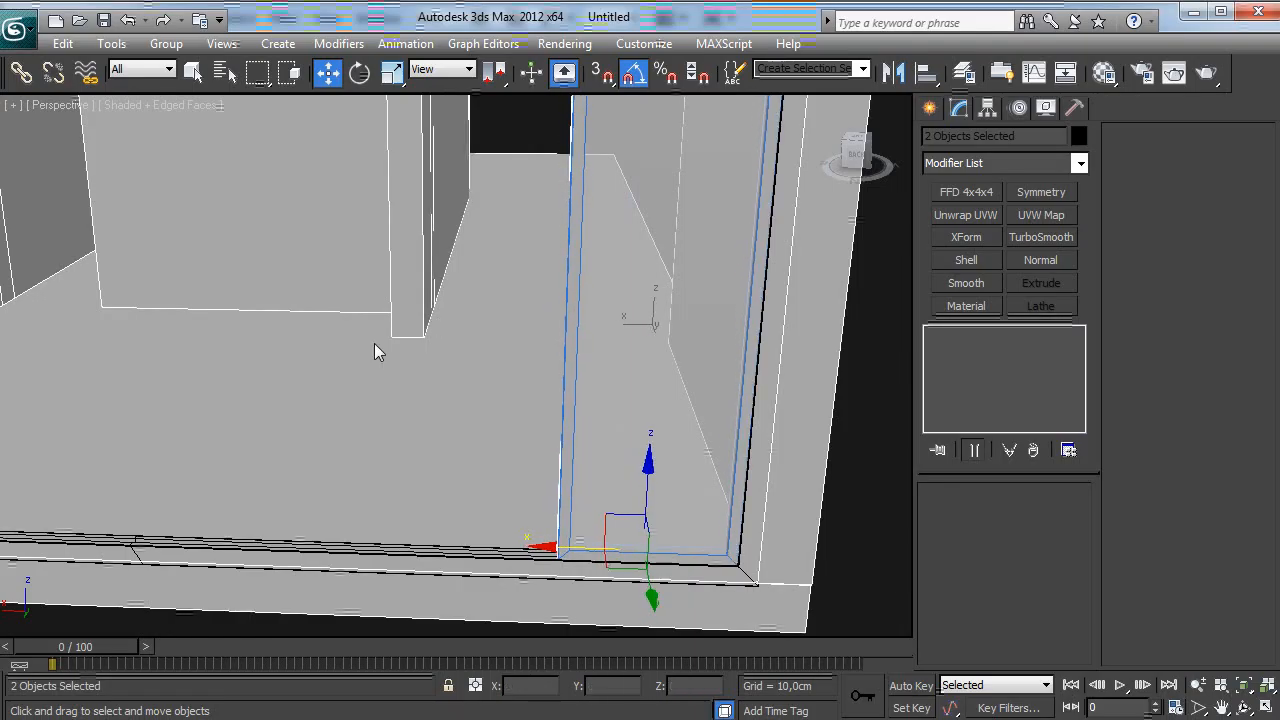
Step: Clone the glazed panel side by side along X as 5 instances across the rear opening
middle_drag(420, 425, 725, 466)
middle_drag(858, 588, 783, 575)
mouse_move(718, 578)
mouse_down()
mouse_move(523, 560)
mouse_move(536, 560)
mouse_up()
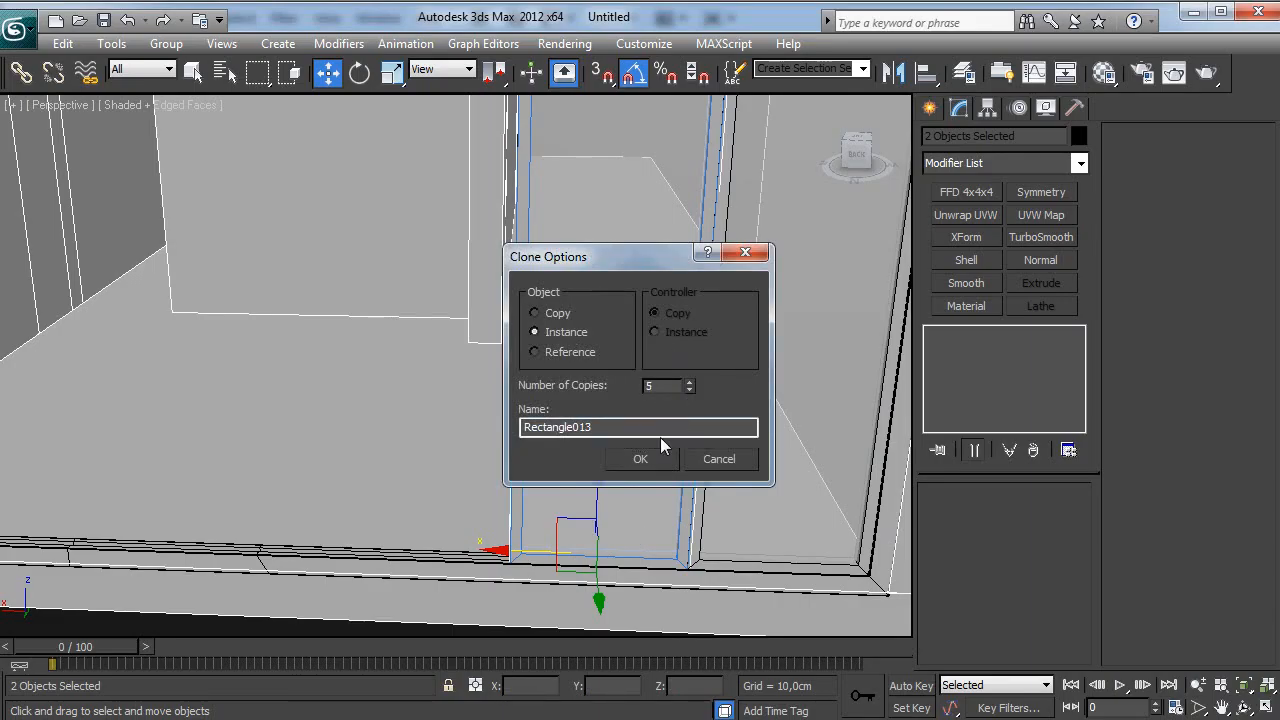
click(638, 458)
Step: Clone the last rear panel along X as 1 independent copy and align it with the frame's end nearest the annex
middle_drag(262, 464, 337, 429)
scroll(511, 489, down, 3)
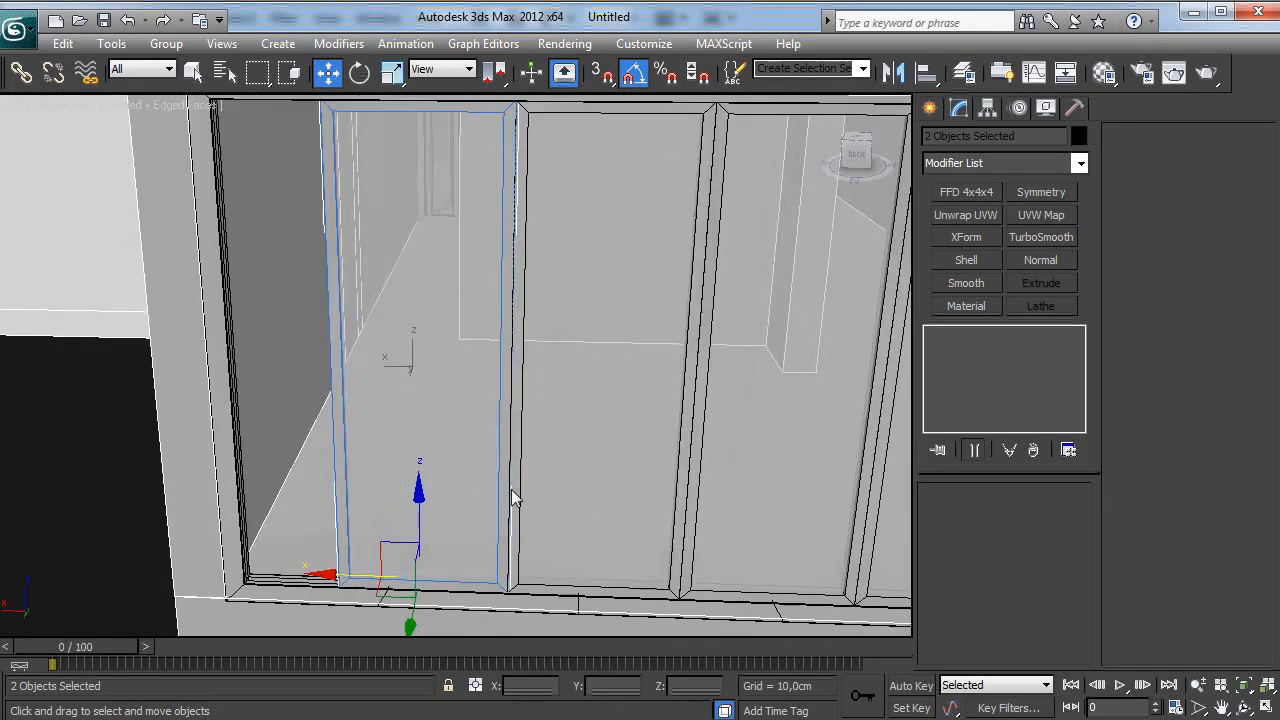
scroll(513, 493, down, 4)
scroll(423, 498, up, 2)
drag(423, 498, 266, 512)
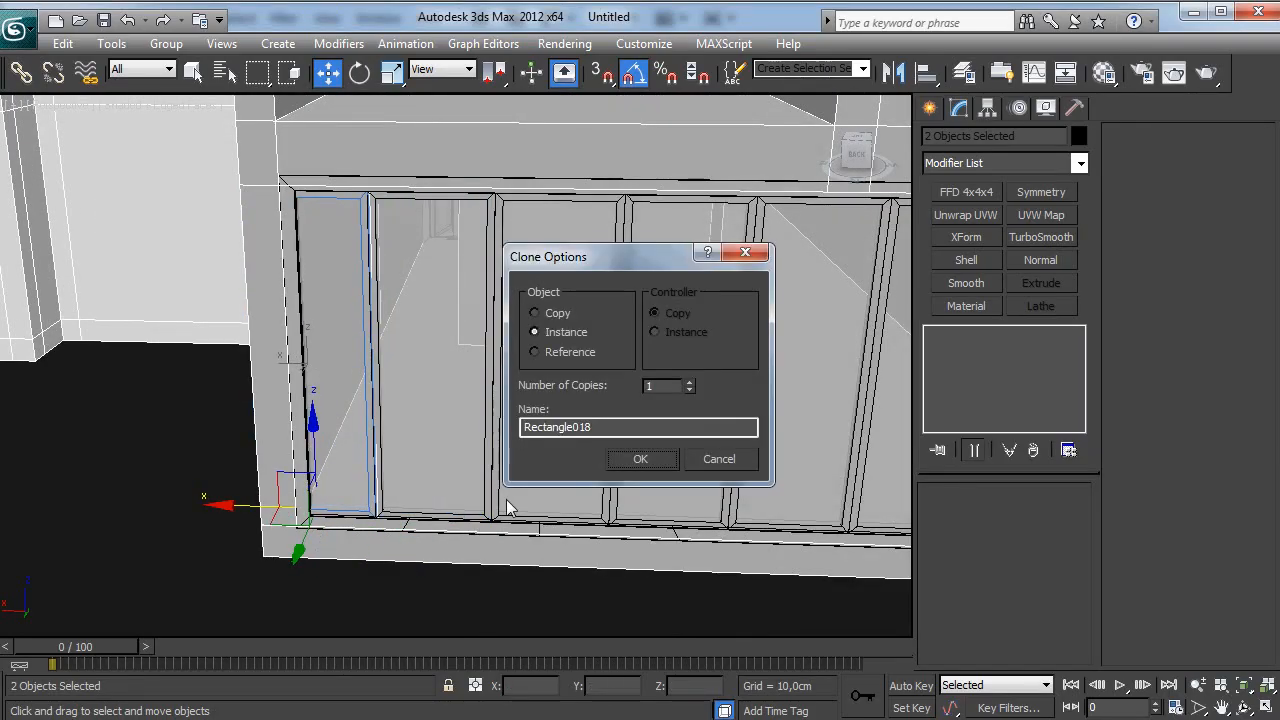
click(556, 313)
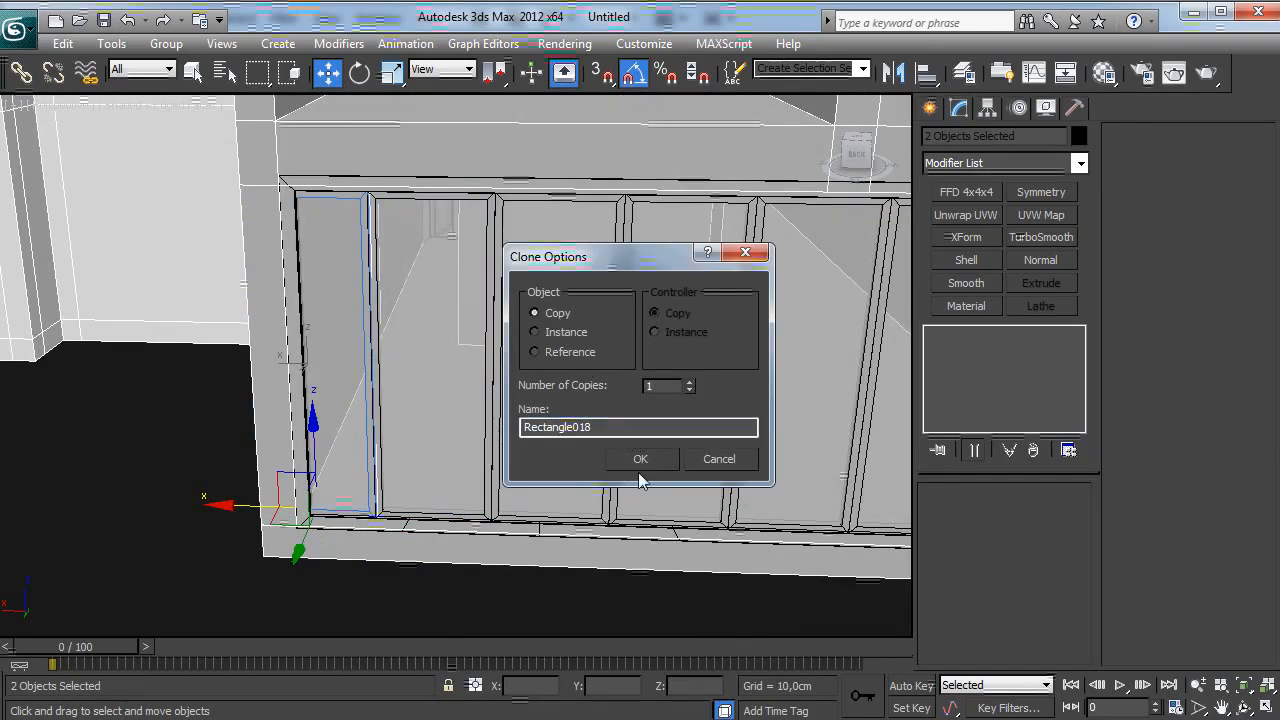
click(640, 462)
scroll(380, 520, up, 3)
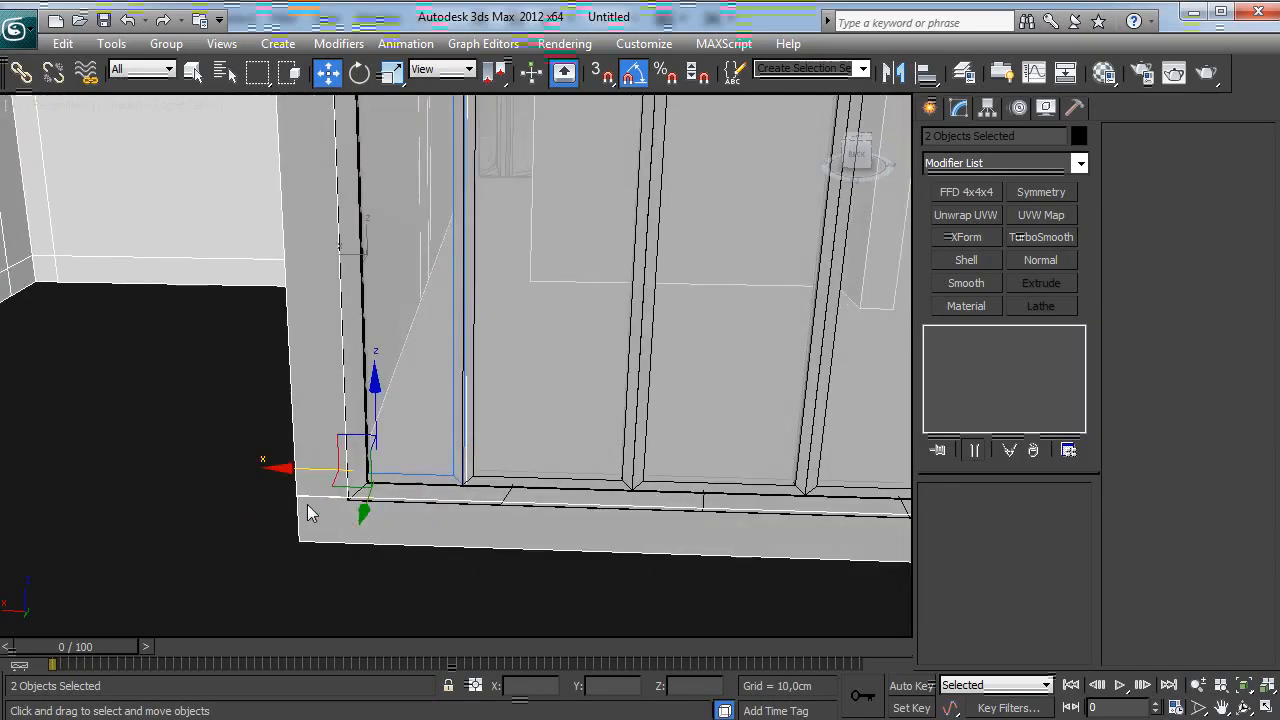
drag(282, 468, 287, 469)
click(290, 480)
Step: Clone the outer frame of the front ground-floor opening as a copy into the opening of the passage linking the house and annex
scroll(346, 460, down, 6)
alt+middle_drag(700, 465, 418, 447)
scroll(380, 442, up, 4)
scroll(379, 440, down, 5)
scroll(448, 359, up, 4)
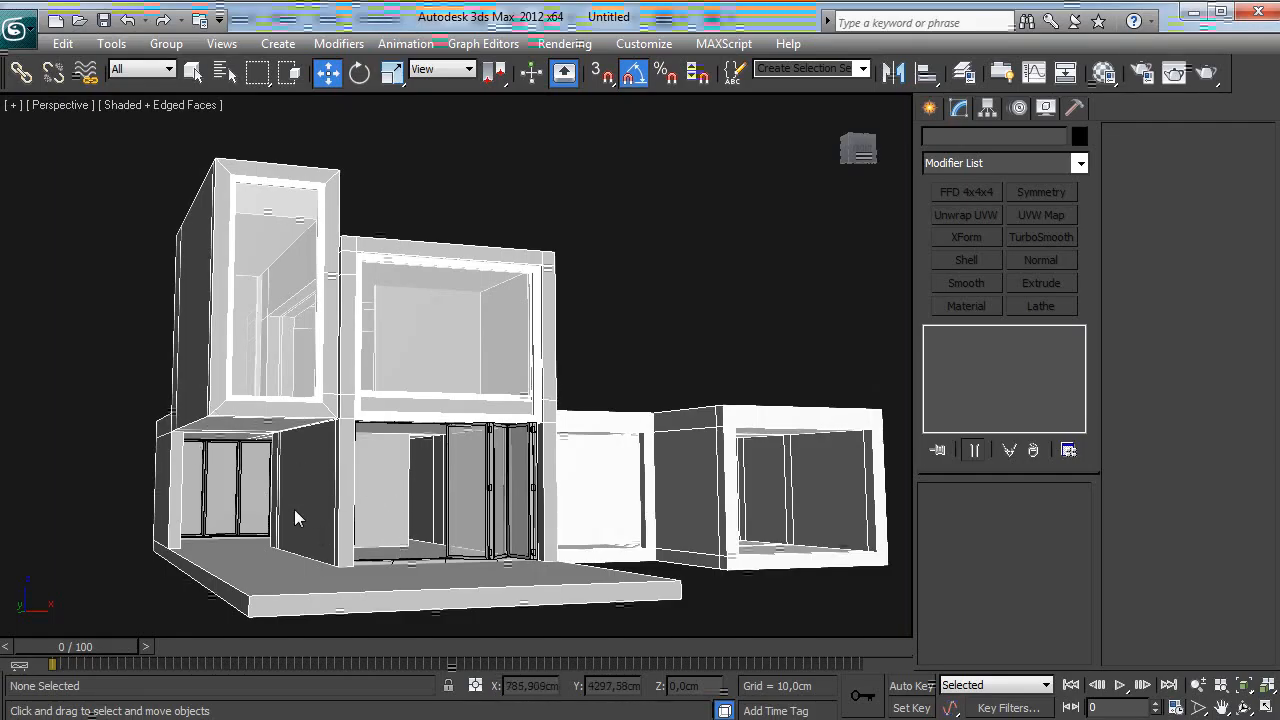
alt+middle_drag(572, 518, 522, 585)
scroll(477, 330, up, 3)
middle_drag(430, 500, 294, 528)
click(337, 532)
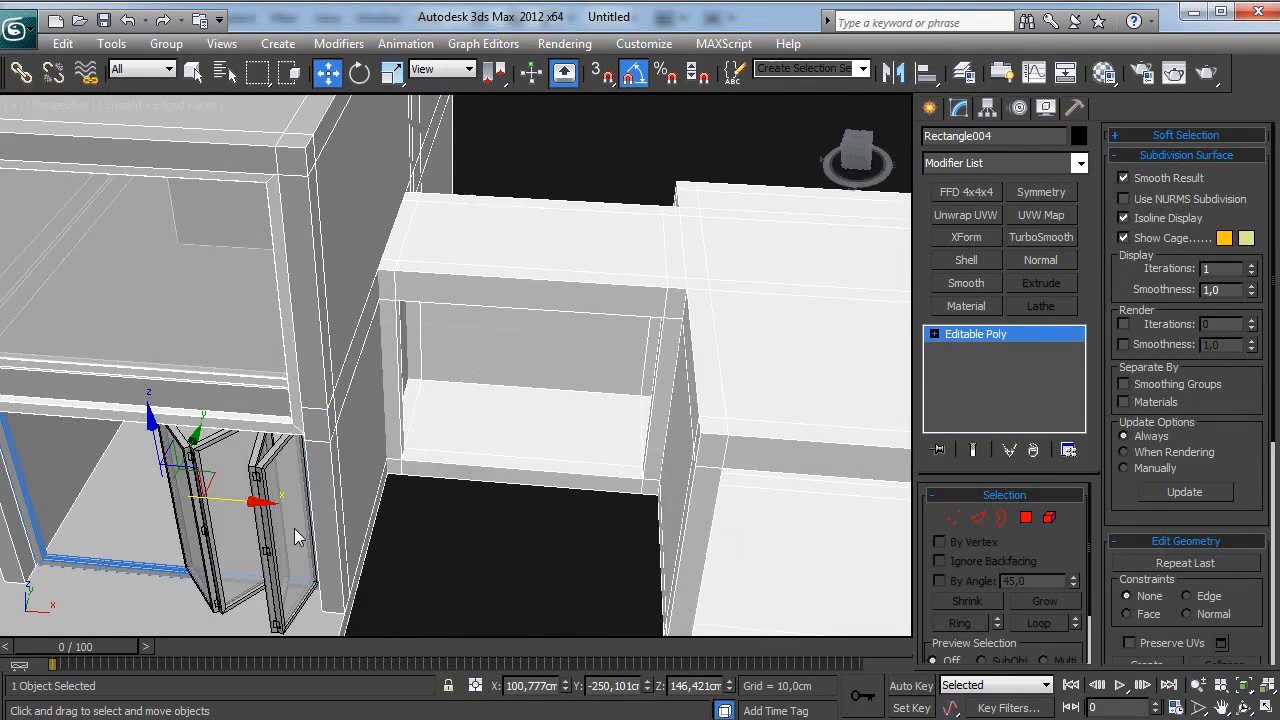
click(540, 410)
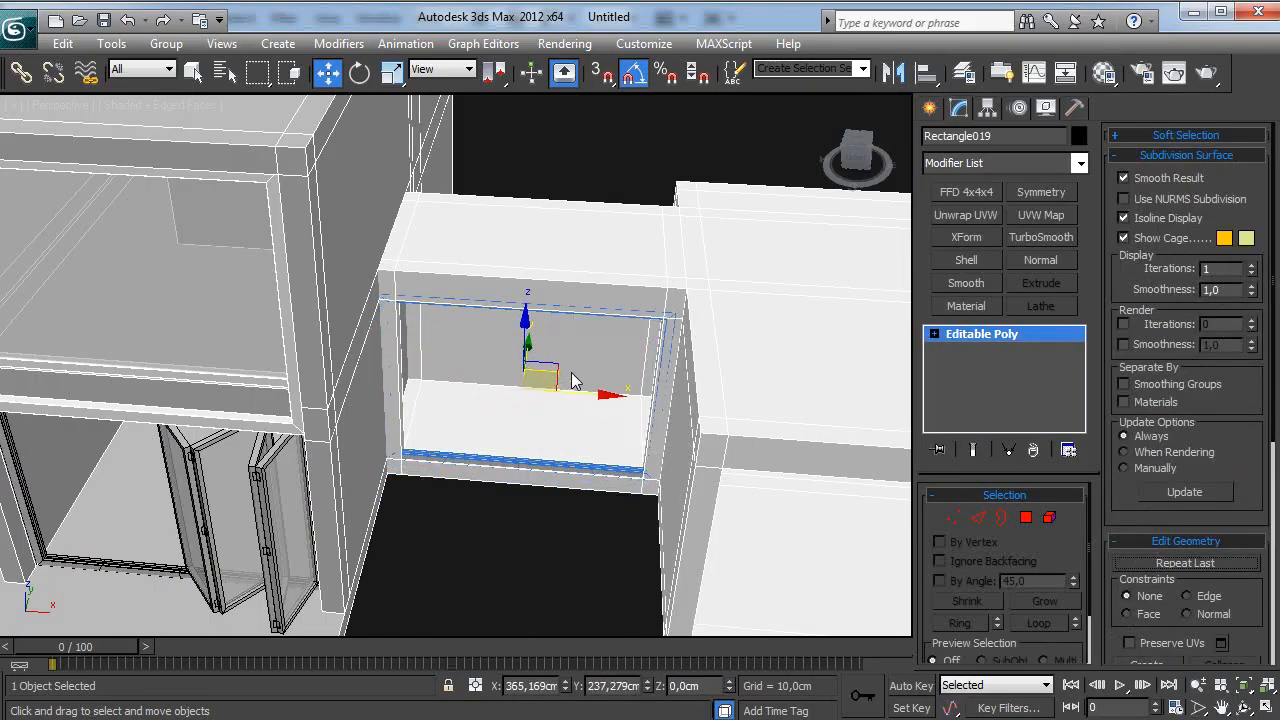
shift+drag(572, 383, 574, 370)
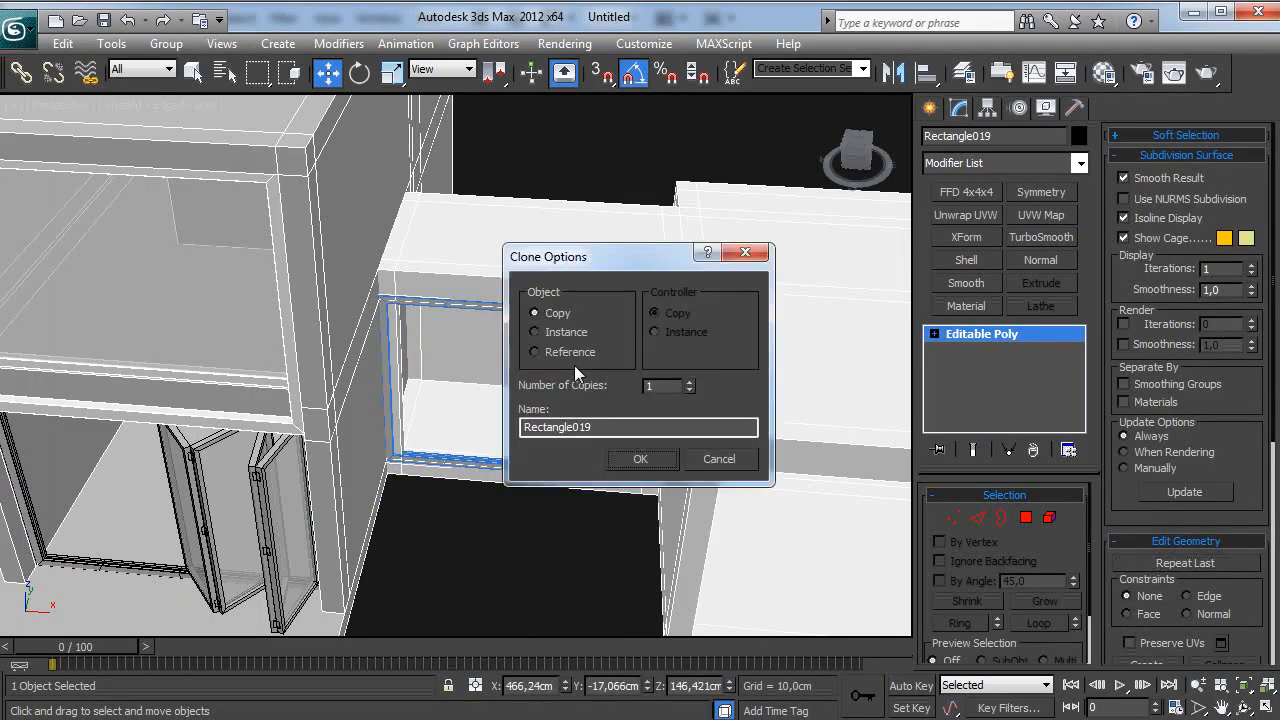
click(631, 453)
Step: Align the cloned frame with the edges of the passage opening
key(z)
alt+middle_drag(536, 413, 492, 468)
drag(485, 316, 505, 304)
alt+middle_drag(505, 313, 524, 372)
drag(539, 368, 546, 378)
Step: Clone one of the rear glazed panels, frame and glass together, into the passage opening beside the annex
scroll(509, 428, down, 5)
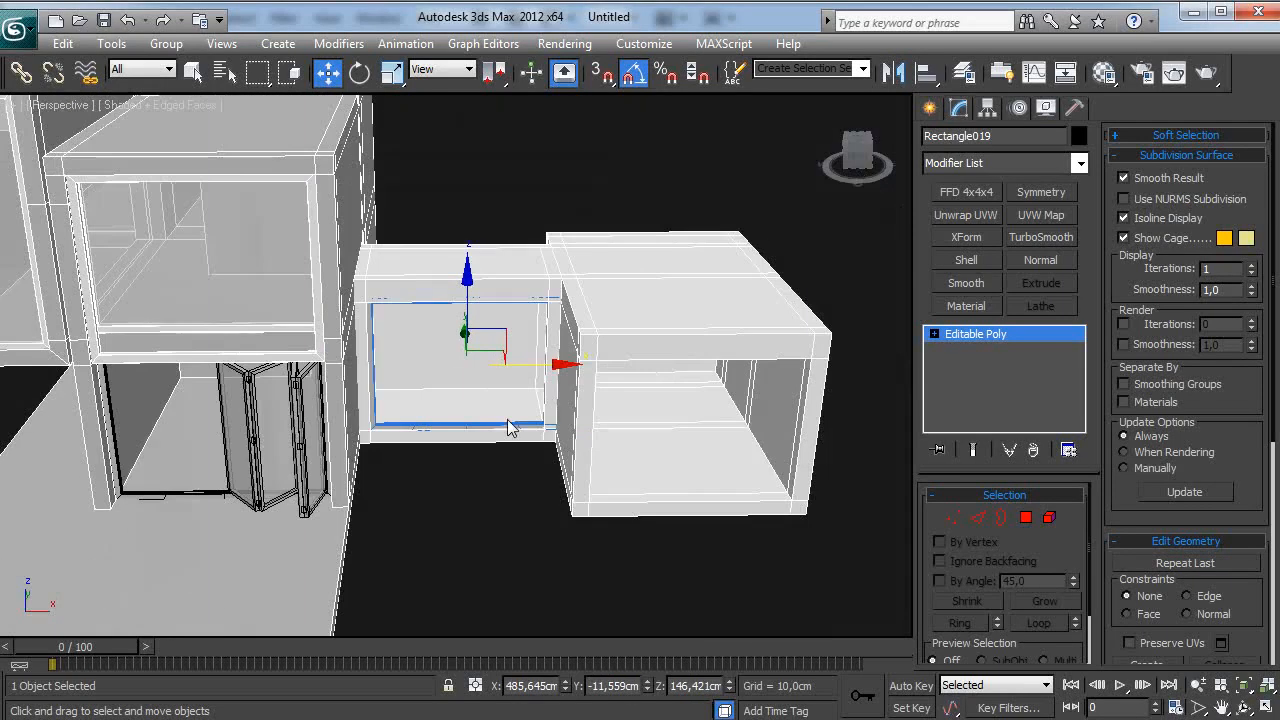
alt+middle_drag(300, 462, 540, 447)
click(538, 438)
scroll(541, 438, up, 5)
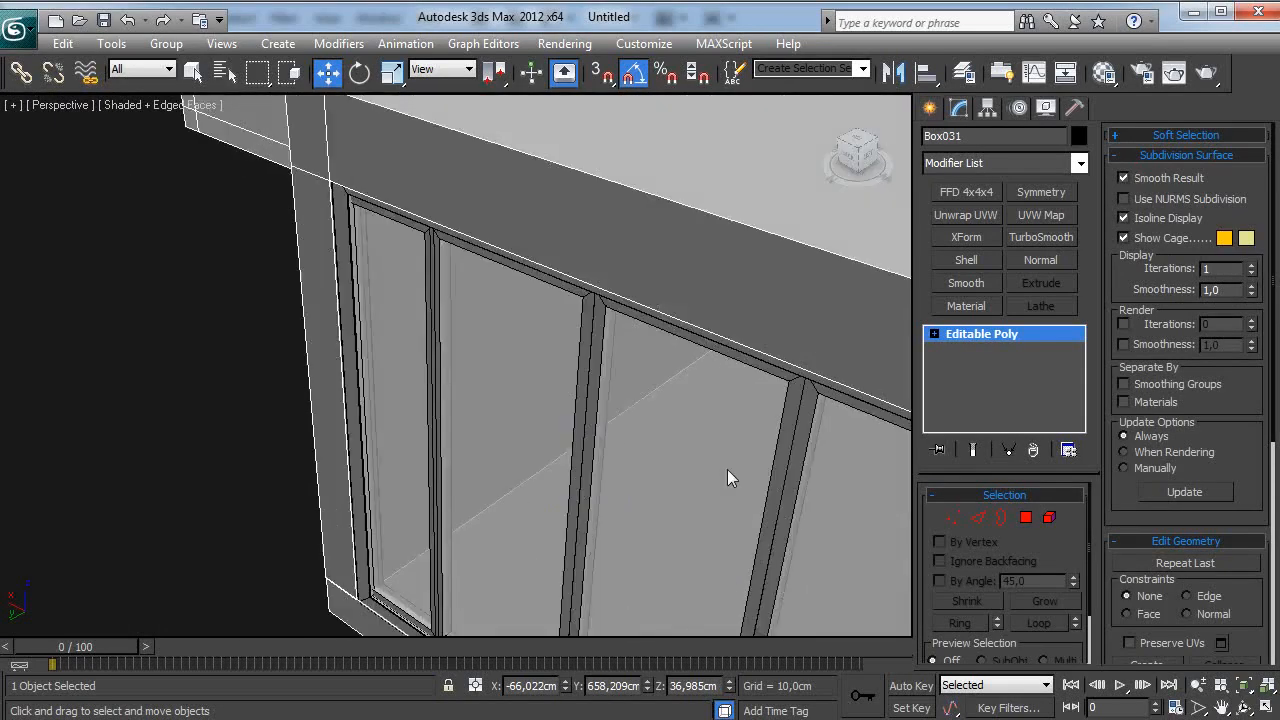
middle_drag(728, 476, 454, 408)
scroll(454, 408, down, 2)
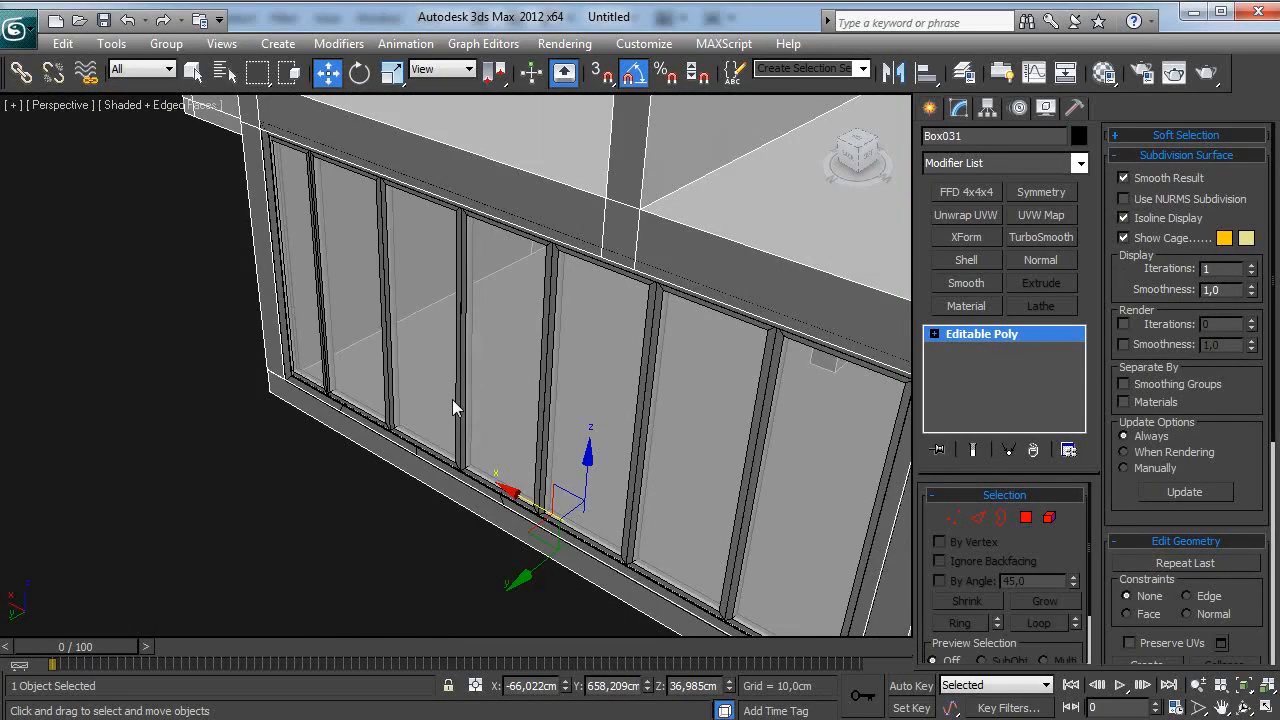
ctrl+click(554, 400)
drag(520, 583, 697, 480)
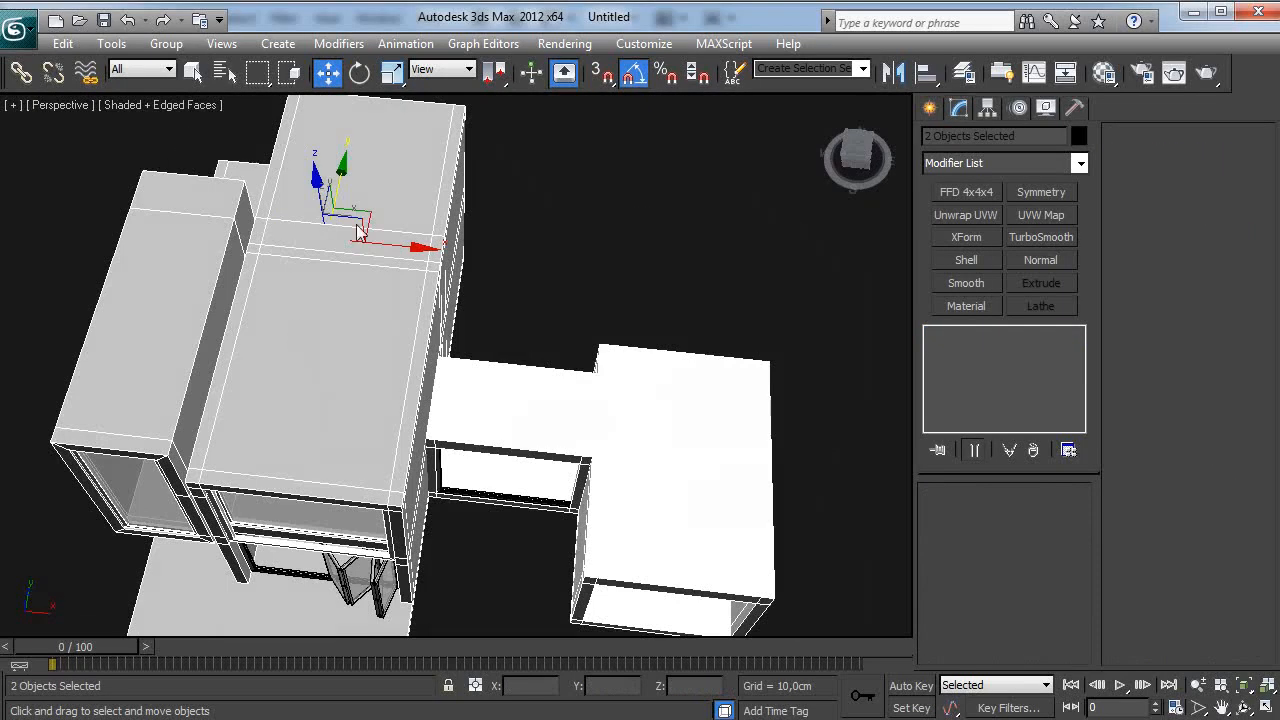
mouse_move(363, 257)
shift+mouse_down()
mouse_move(520, 455)
mouse_move(564, 457)
shift+mouse_up()
click(640, 459)
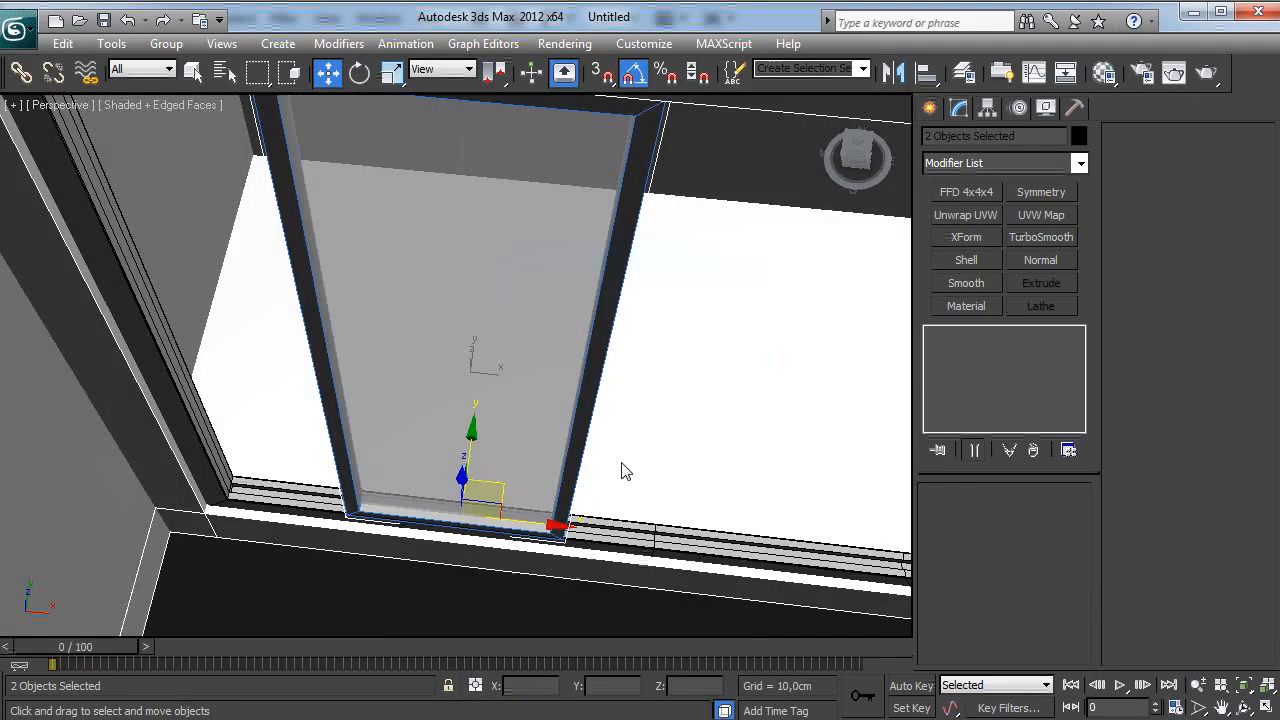
Step: Fit the cloned panel into the passage frame's corner nearest the house and clone it side by side along X 2 times
scroll(408, 497, up, 5)
drag(408, 497, 393, 480)
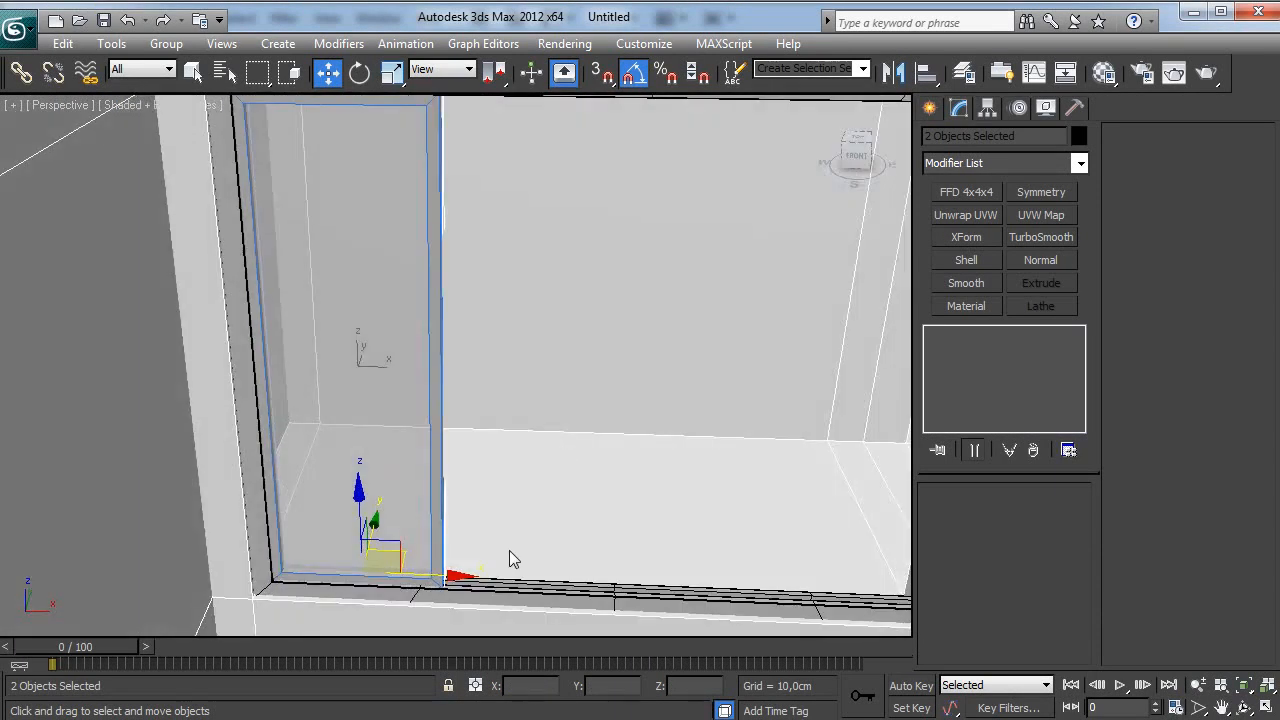
drag(430, 584, 608, 594)
click(689, 382)
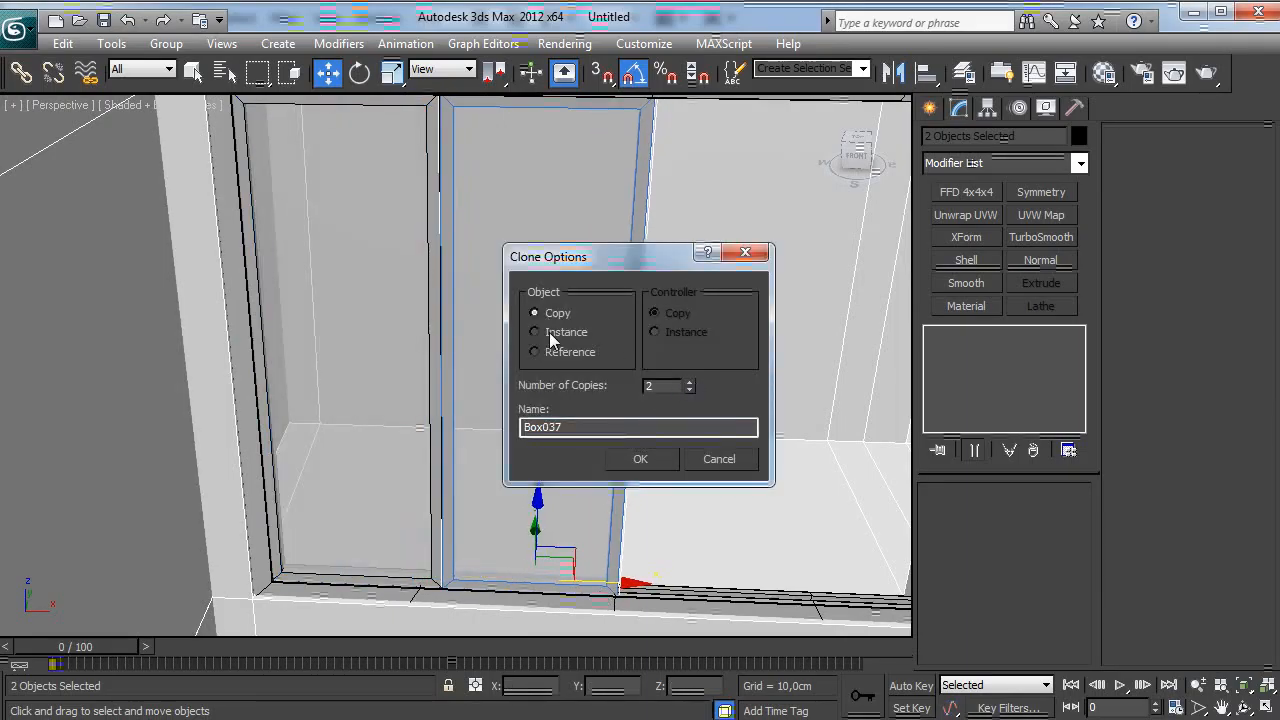
click(658, 464)
middle_drag(734, 480, 570, 439)
scroll(554, 426, down, 4)
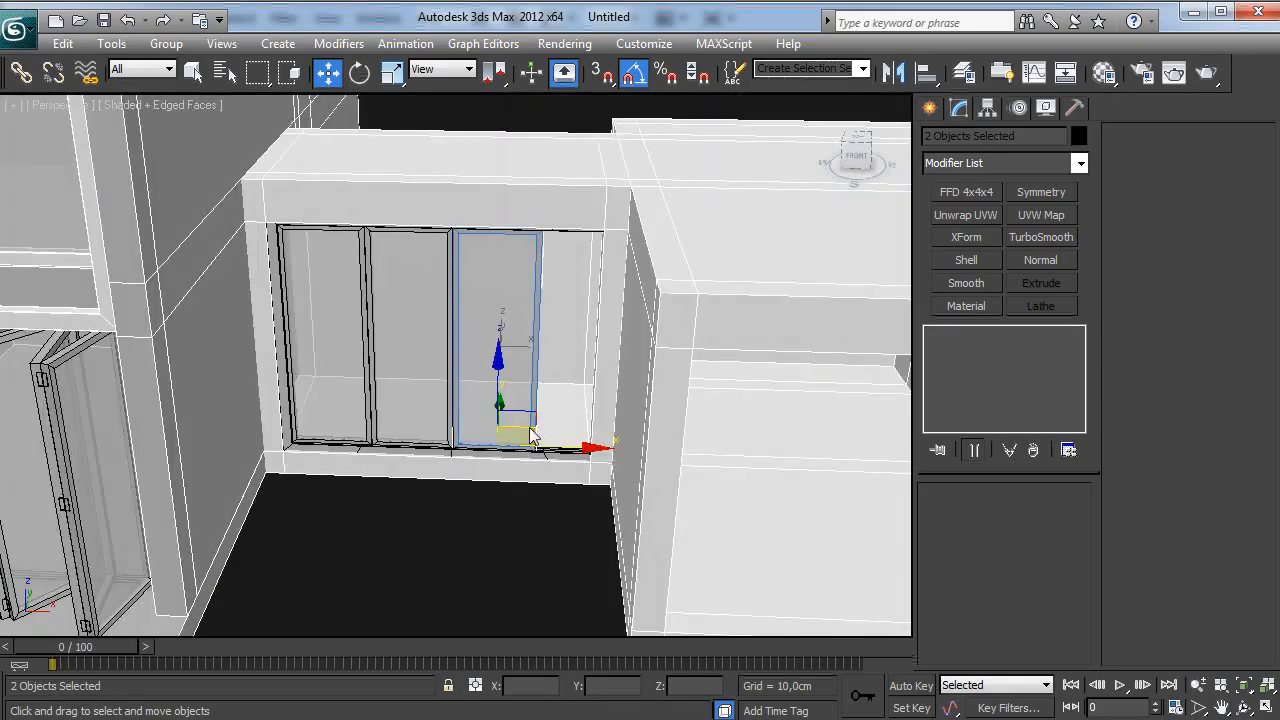
Step: Move the annex-side vertices of the annex body along X to narrow the passage opening to the three panels, and leave vertex editing
click(635, 204)
scroll(637, 319, down, 4)
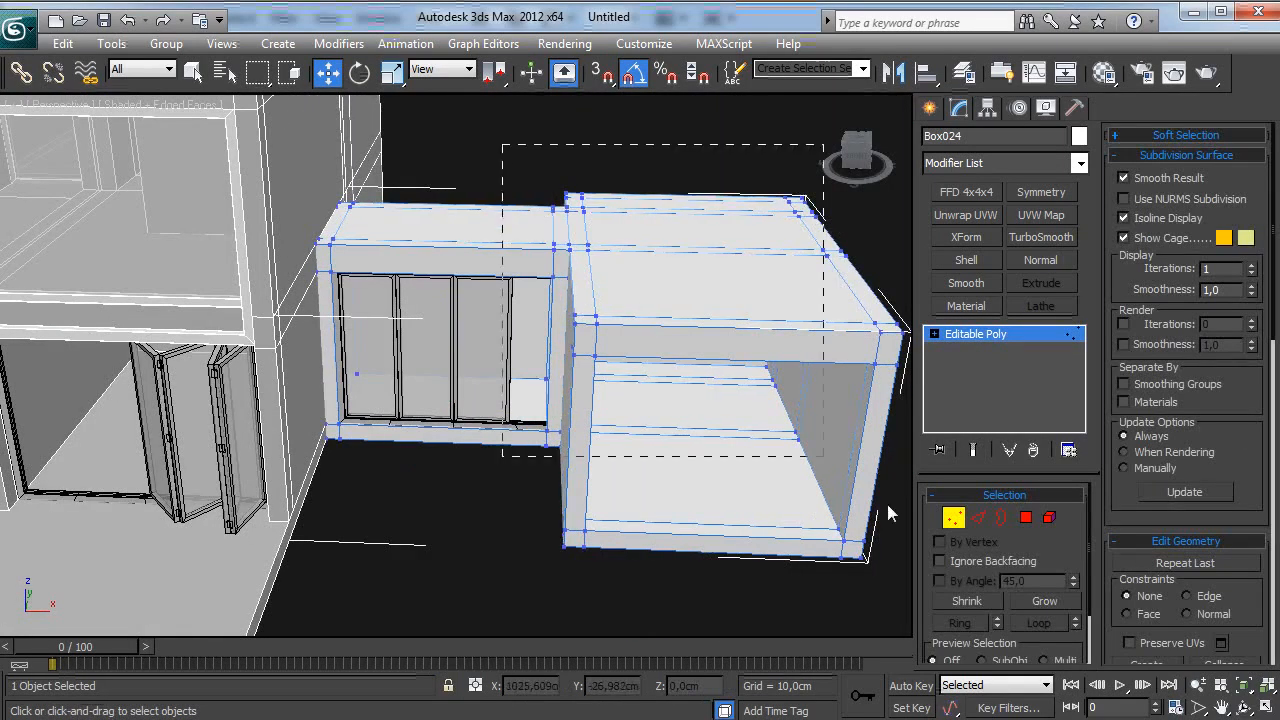
scroll(789, 400, up, 4)
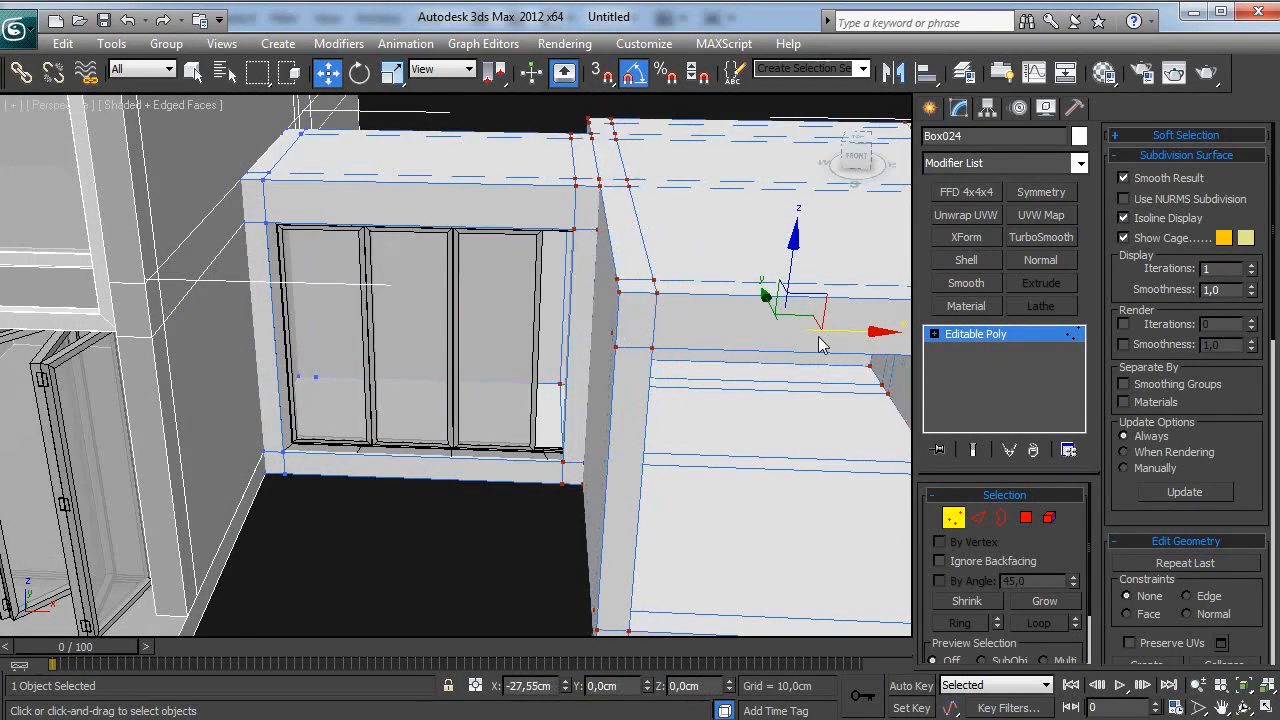
alt+middle_drag(791, 357, 598, 369)
scroll(598, 369, up, 5)
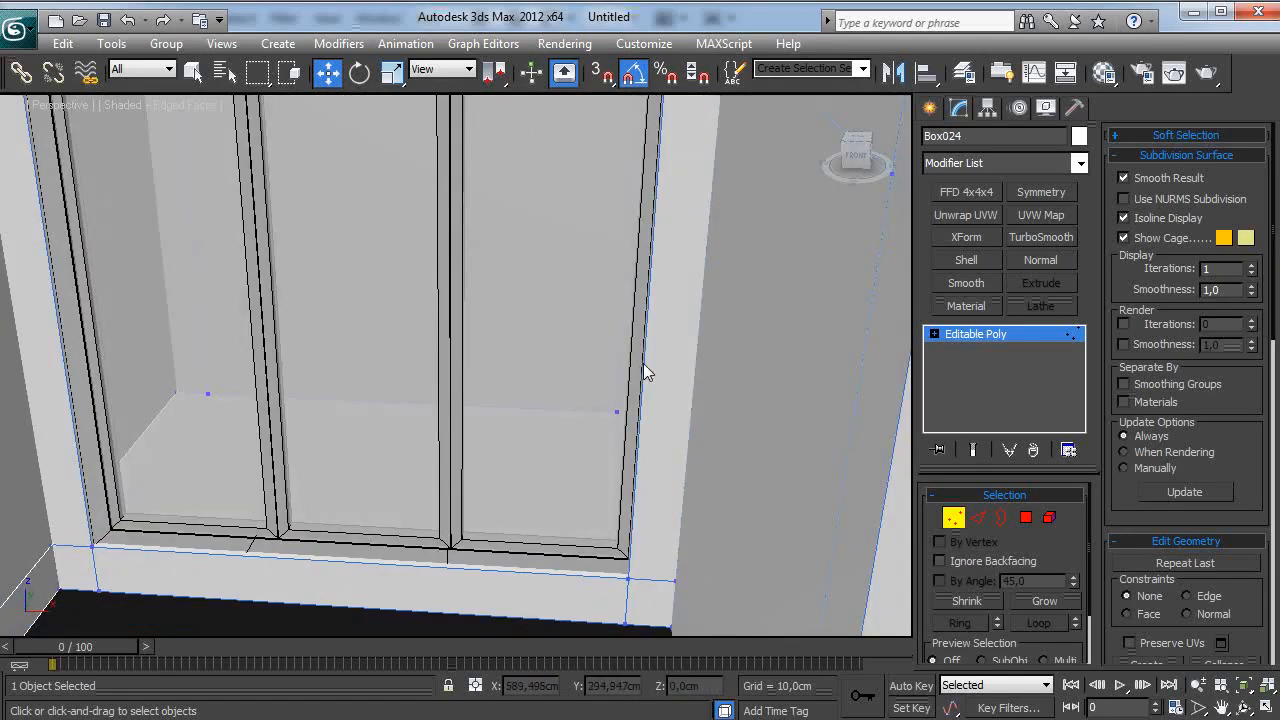
scroll(609, 451, down, 5)
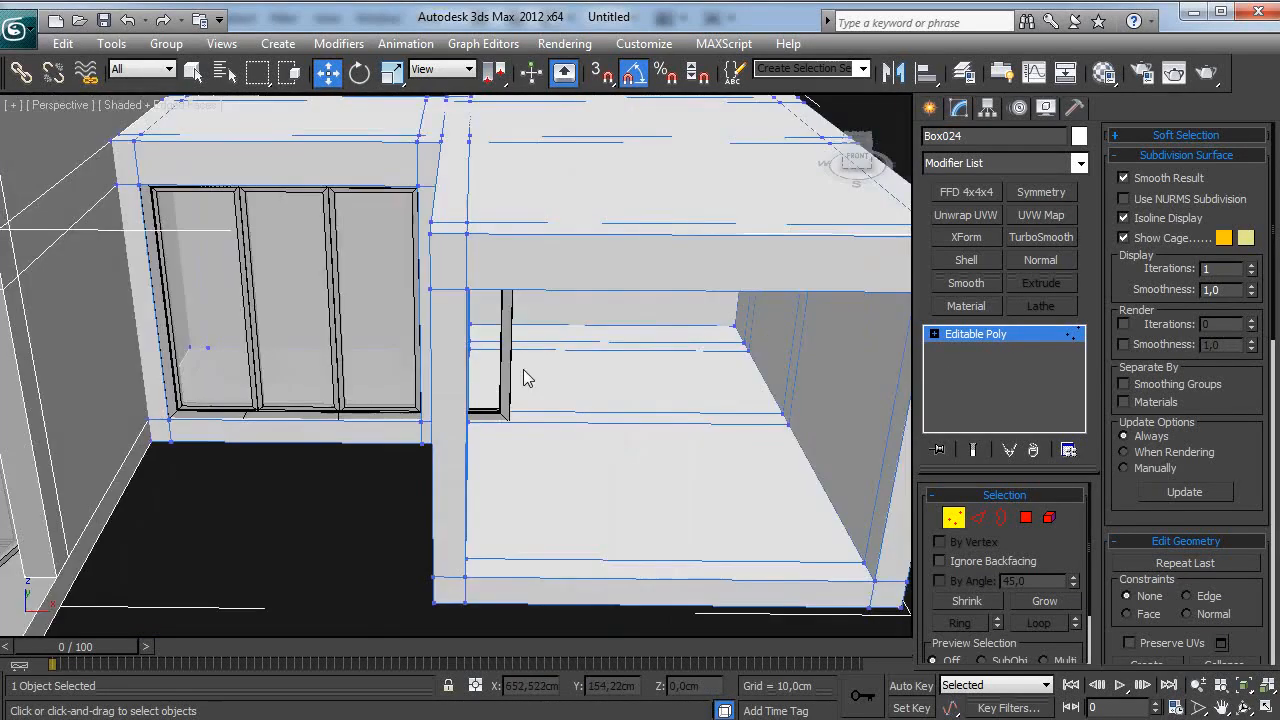
middle_drag(557, 328, 636, 351)
drag(758, 308, 766, 307)
click(968, 335)
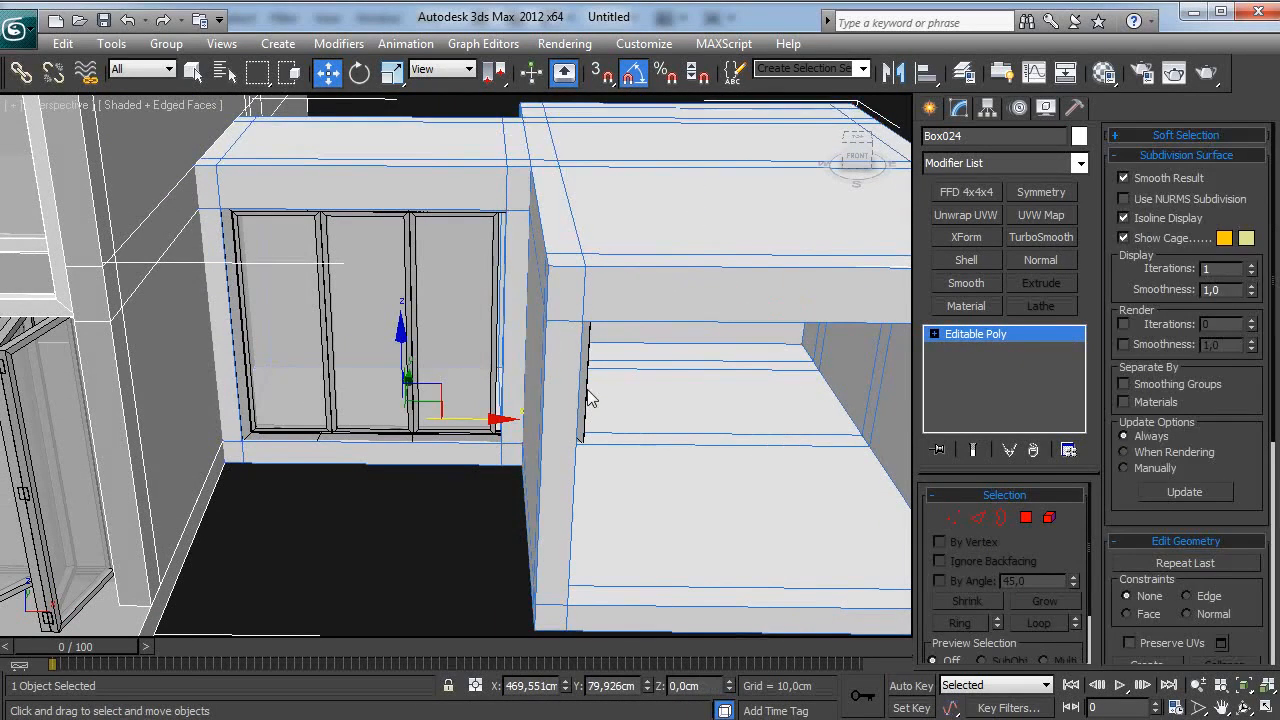
Step: Move the annex-side vertices of the passage frame along X so the frame meets the edge of the third panel
click(587, 385)
key(1)
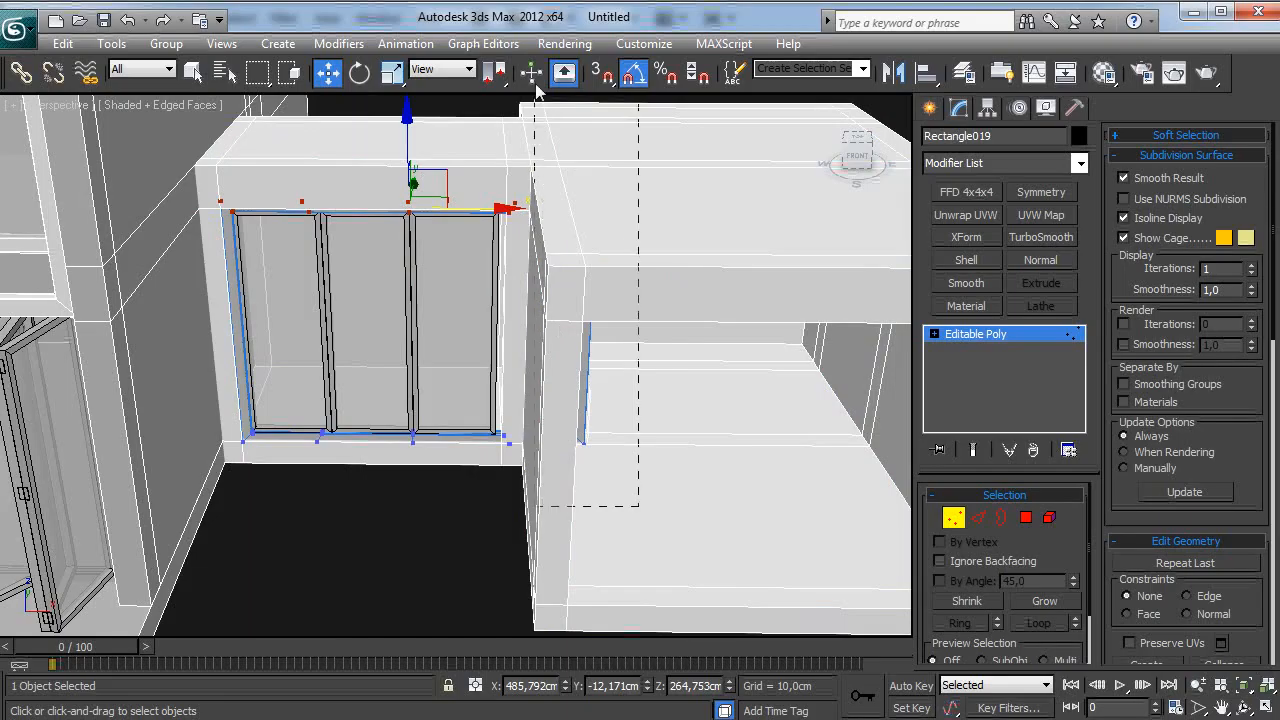
drag(486, 100, 486, 100)
drag(590, 332, 534, 350)
drag(499, 197, 585, 449)
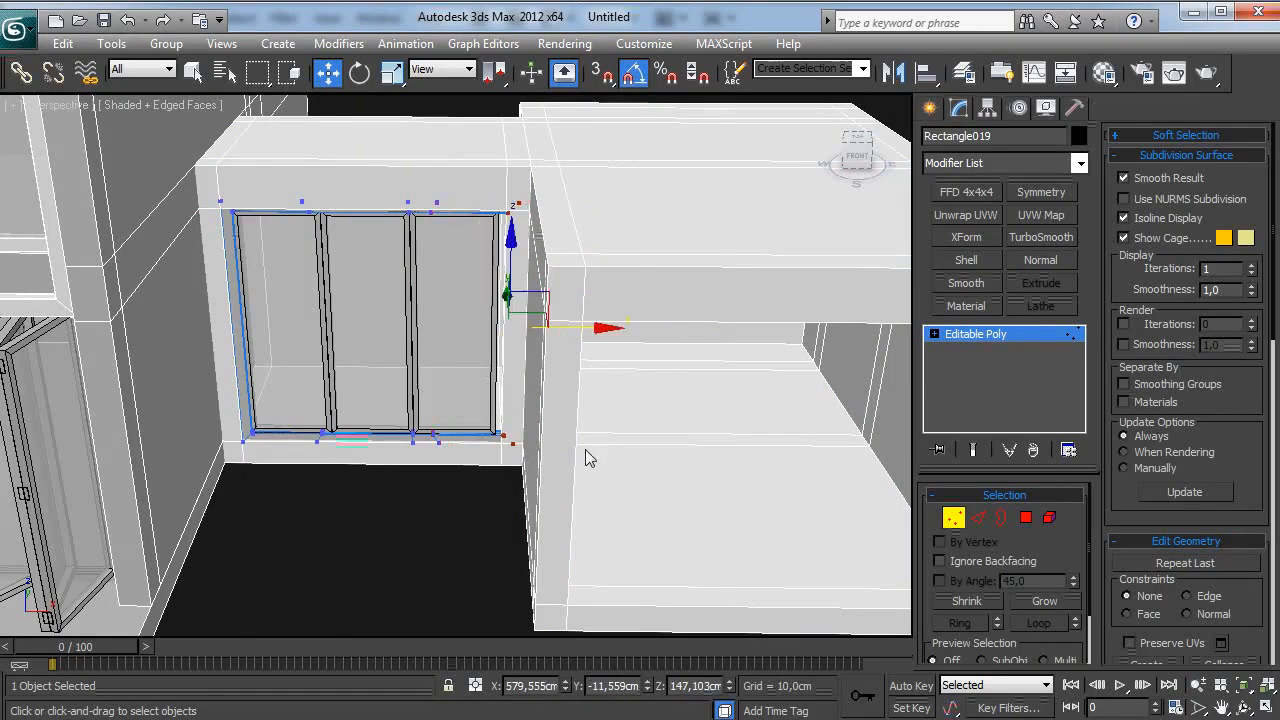
scroll(647, 339, up, 4)
drag(702, 236, 670, 249)
scroll(573, 359, down, 3)
alt+middle_drag(574, 362, 574, 314)
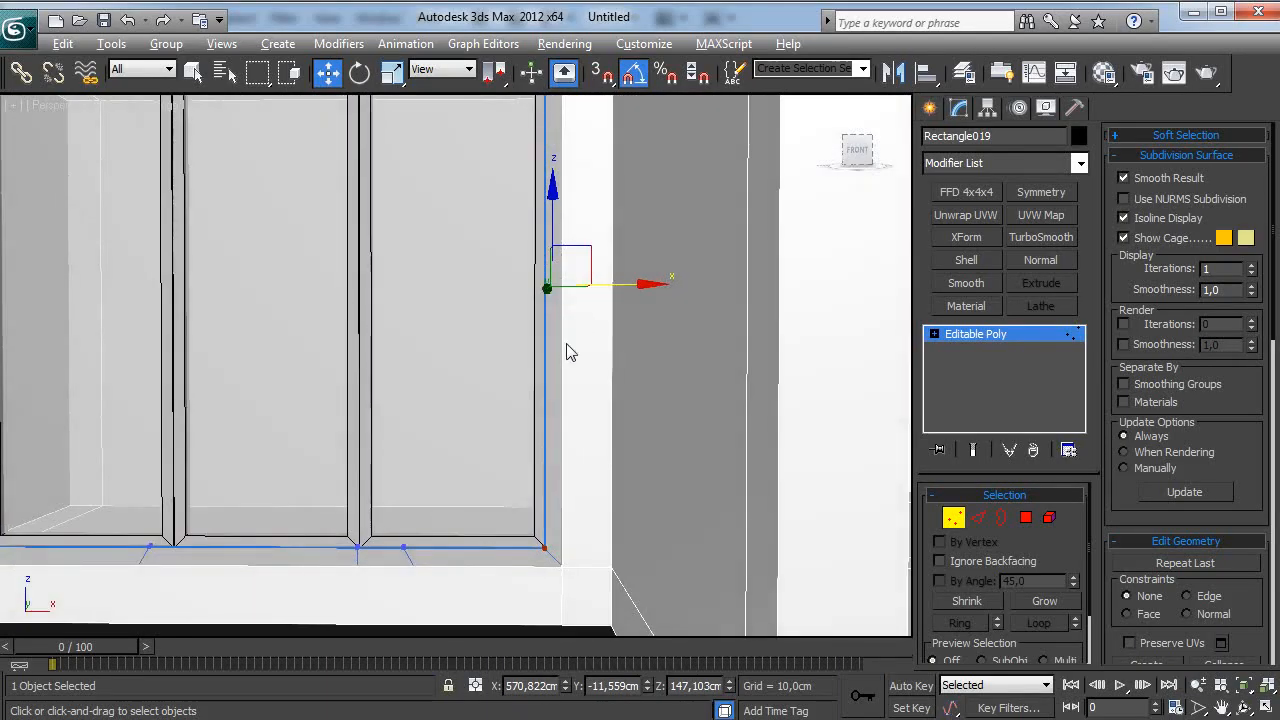
Step: Move the house-side vertices of the passage frame about -1.8 cm along X to meet the first panel's side, and leave vertex editing
scroll(569, 401, down, 3)
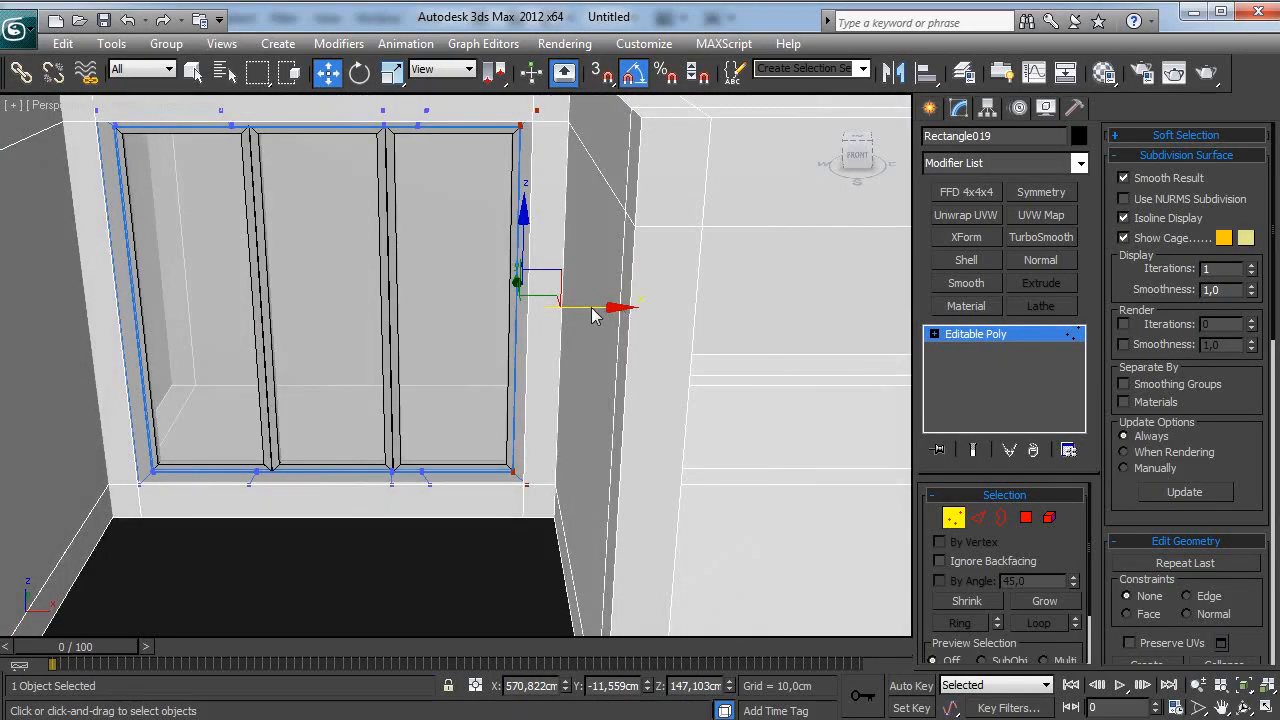
alt+middle_drag(277, 363, 468, 336)
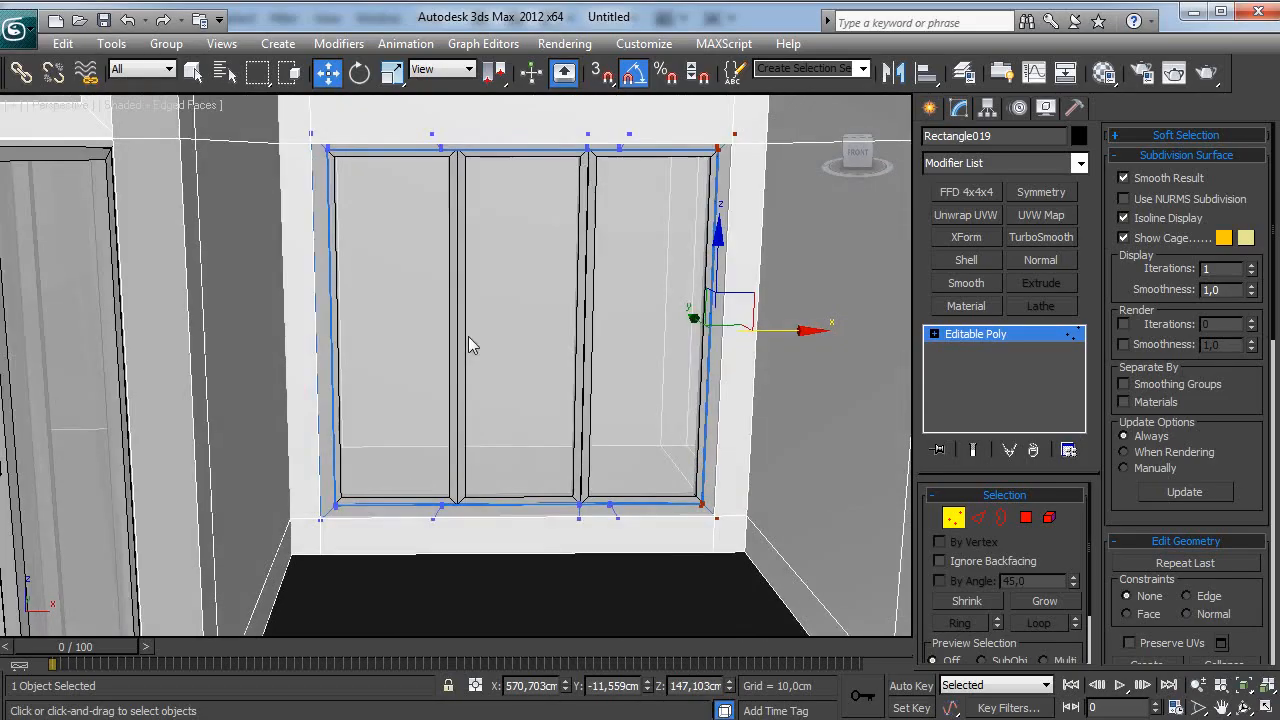
middle_drag(392, 441, 297, 447)
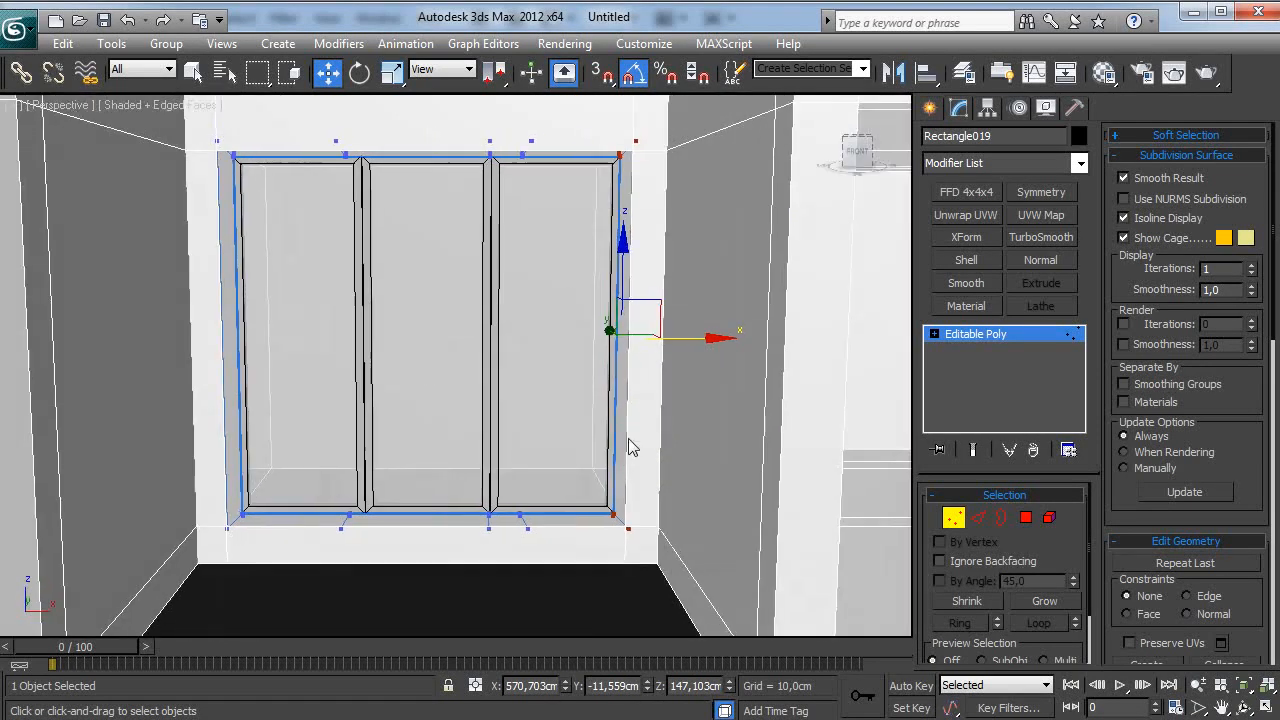
drag(305, 339, 302, 350)
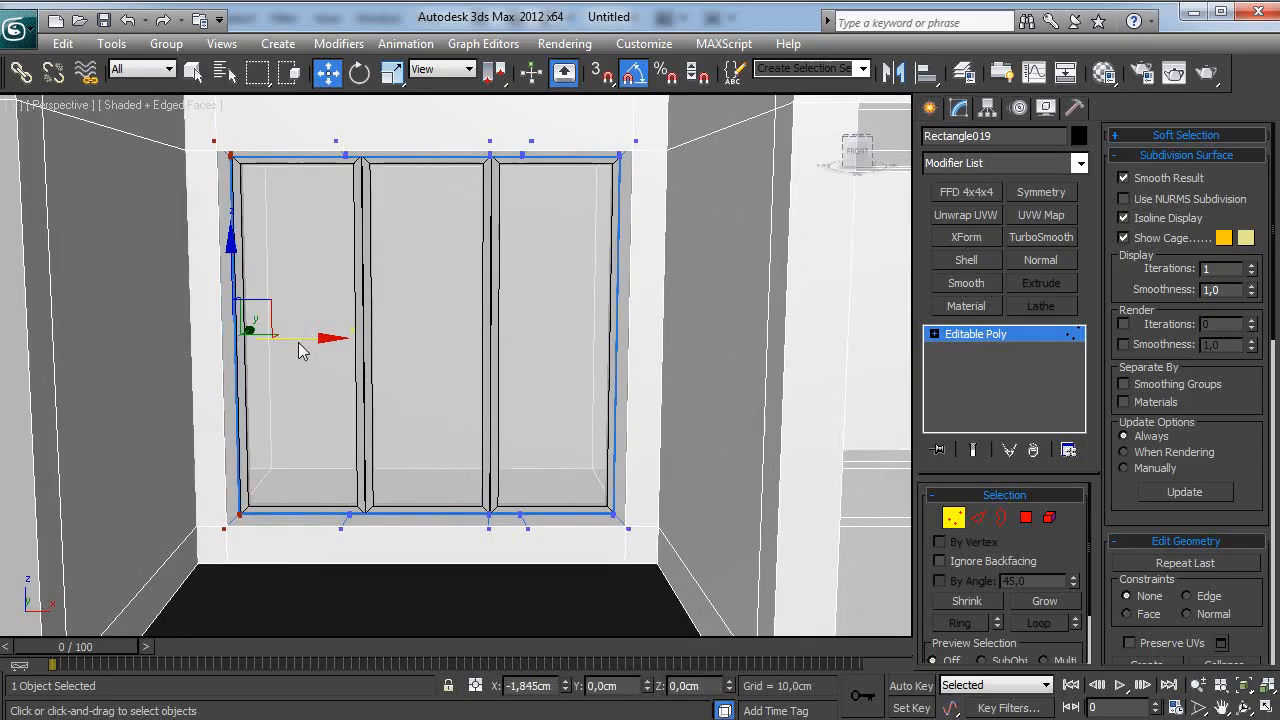
click(1037, 338)
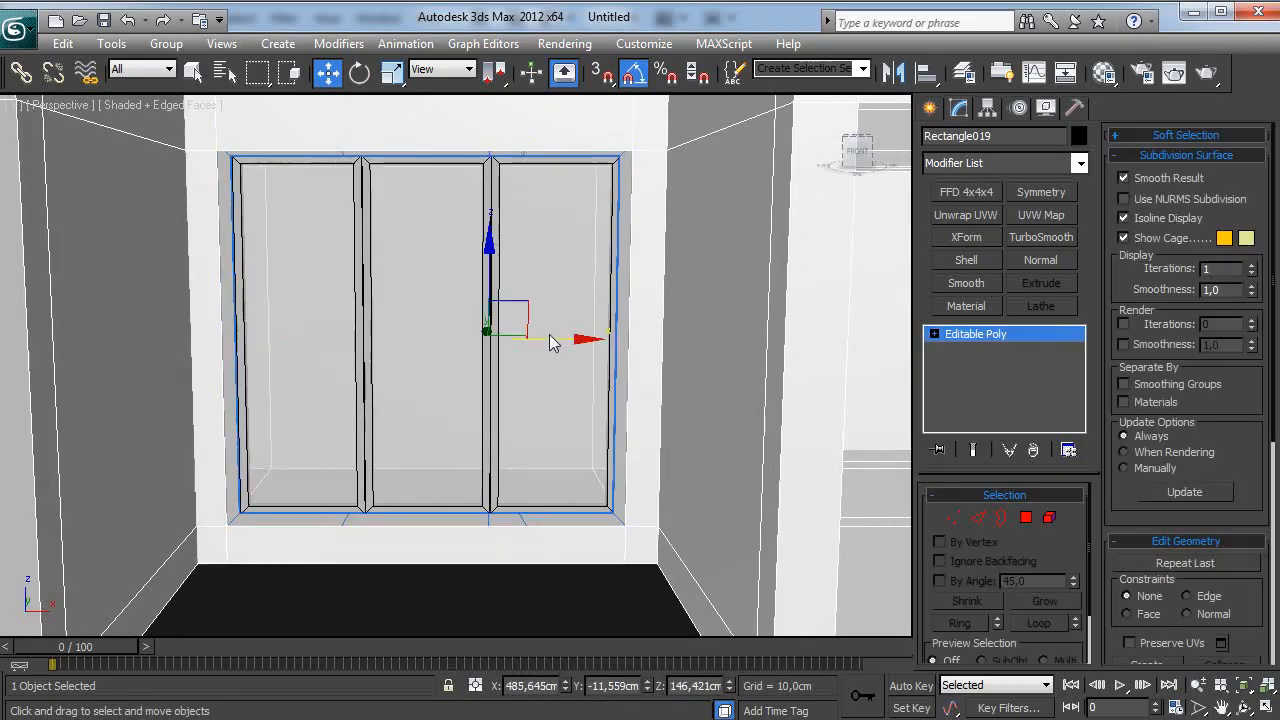
Step: Select only the three passage panels with their glass, shift them together about -1 cm along X within the frame, and clear the selection
key(q)
click(292, 285)
key(ctrl+a)
alt+click(742, 371)
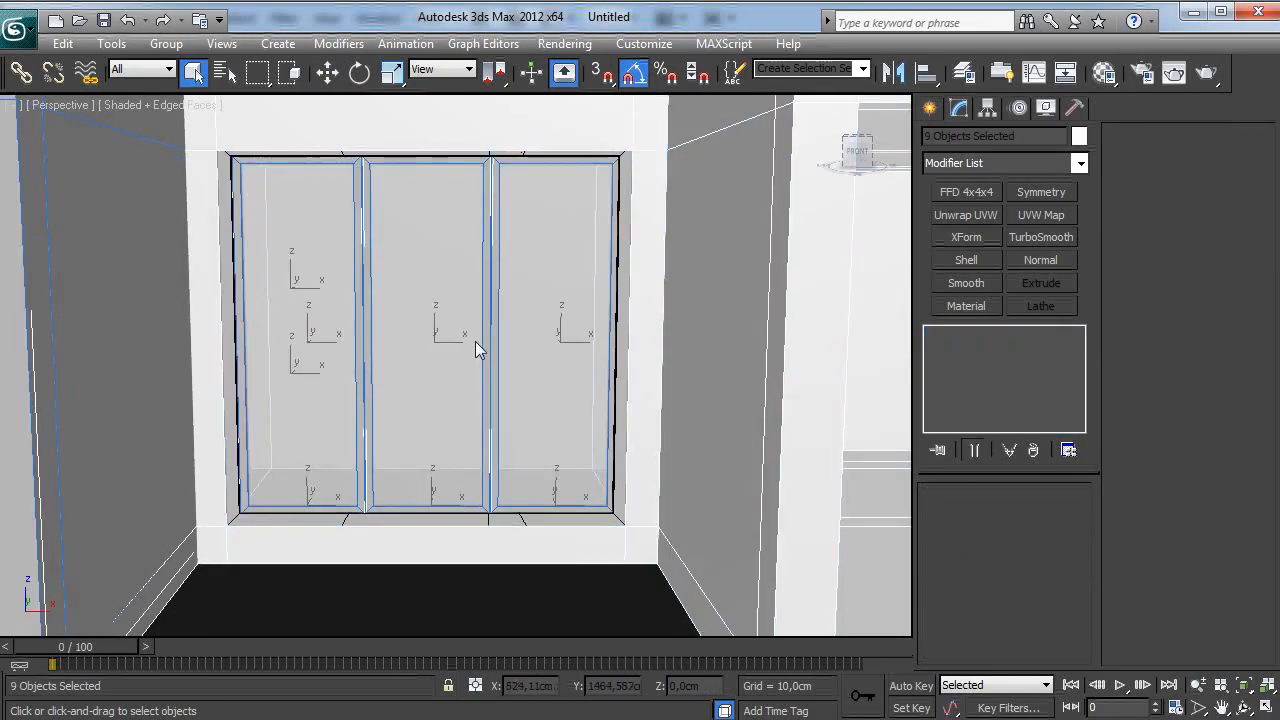
key(w)
alt+click(184, 432)
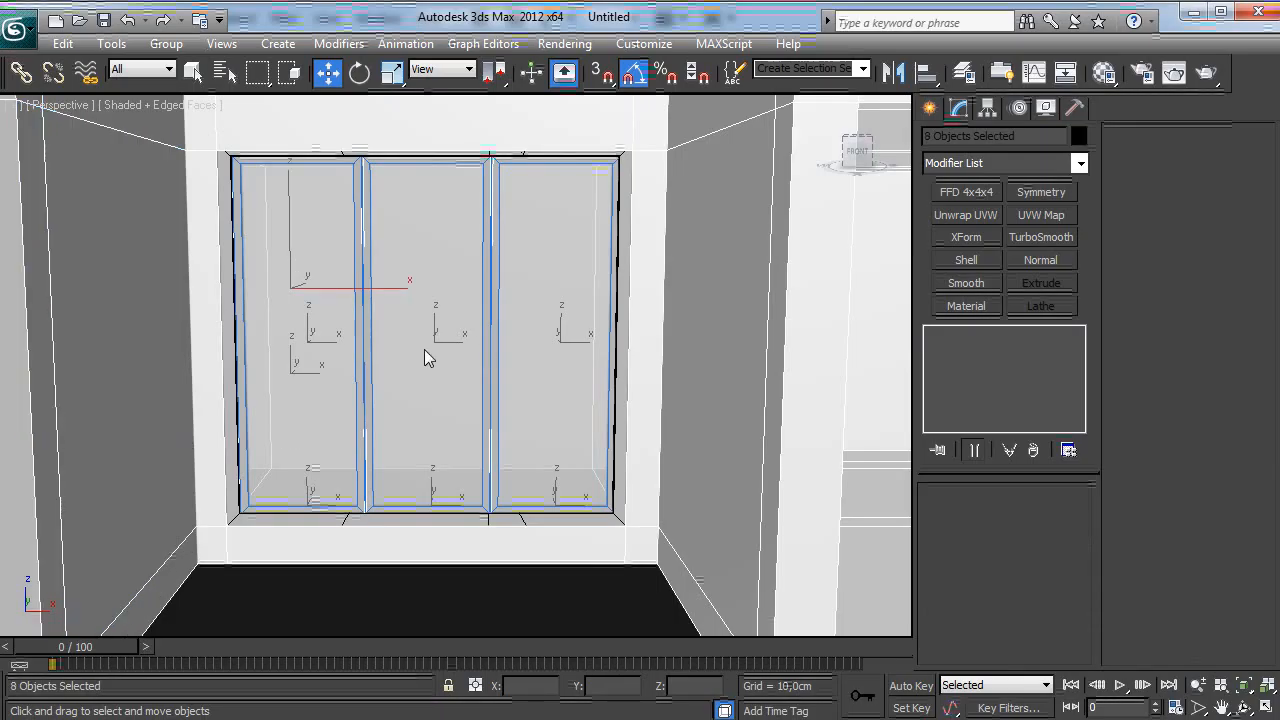
scroll(372, 300, down, 5)
alt+middle_drag(372, 300, 633, 175)
alt+drag(325, 153, 322, 154)
alt+middle_drag(400, 300, 463, 229)
scroll(540, 365, up, 6)
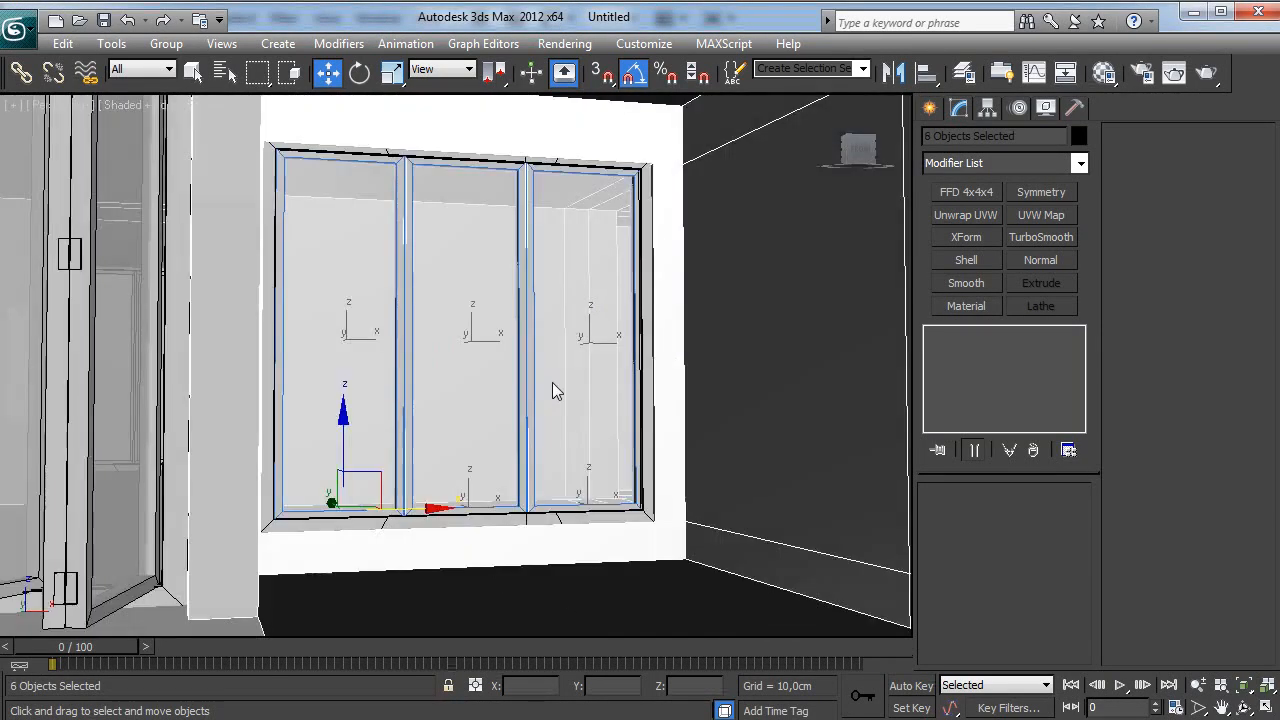
alt+middle_drag(552, 382, 462, 493)
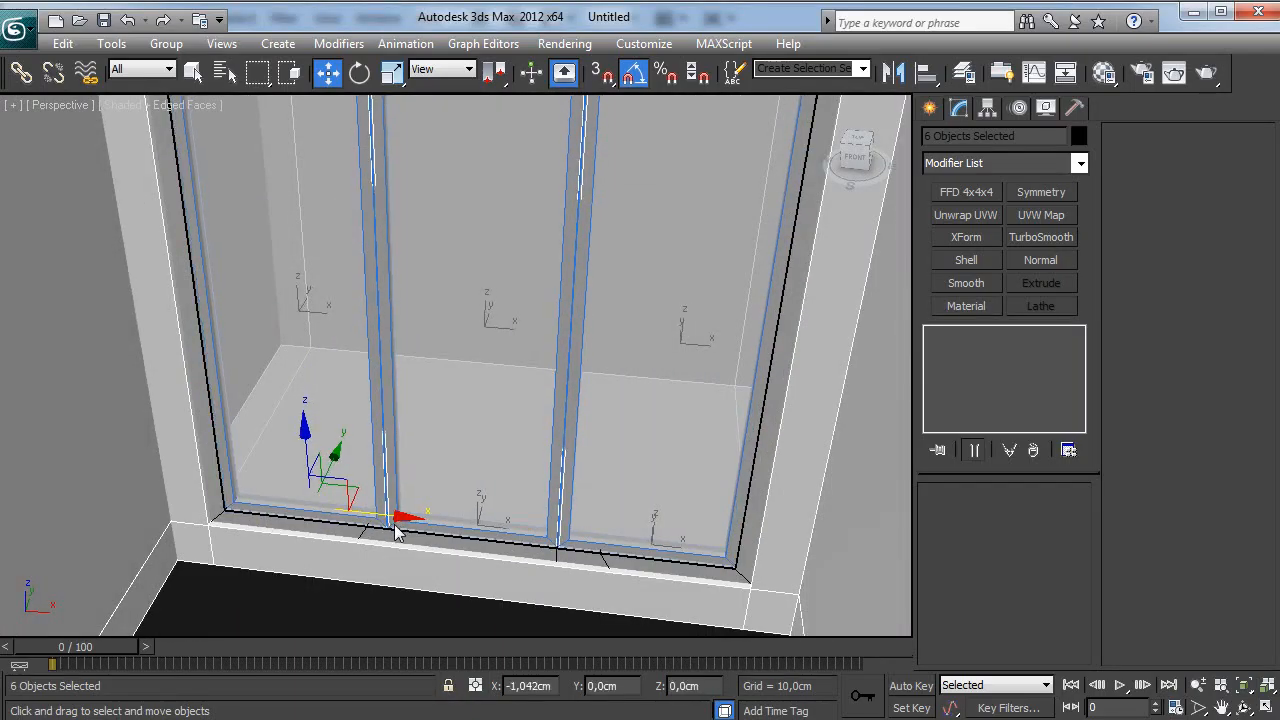
scroll(394, 524, down, 8)
click(454, 430)
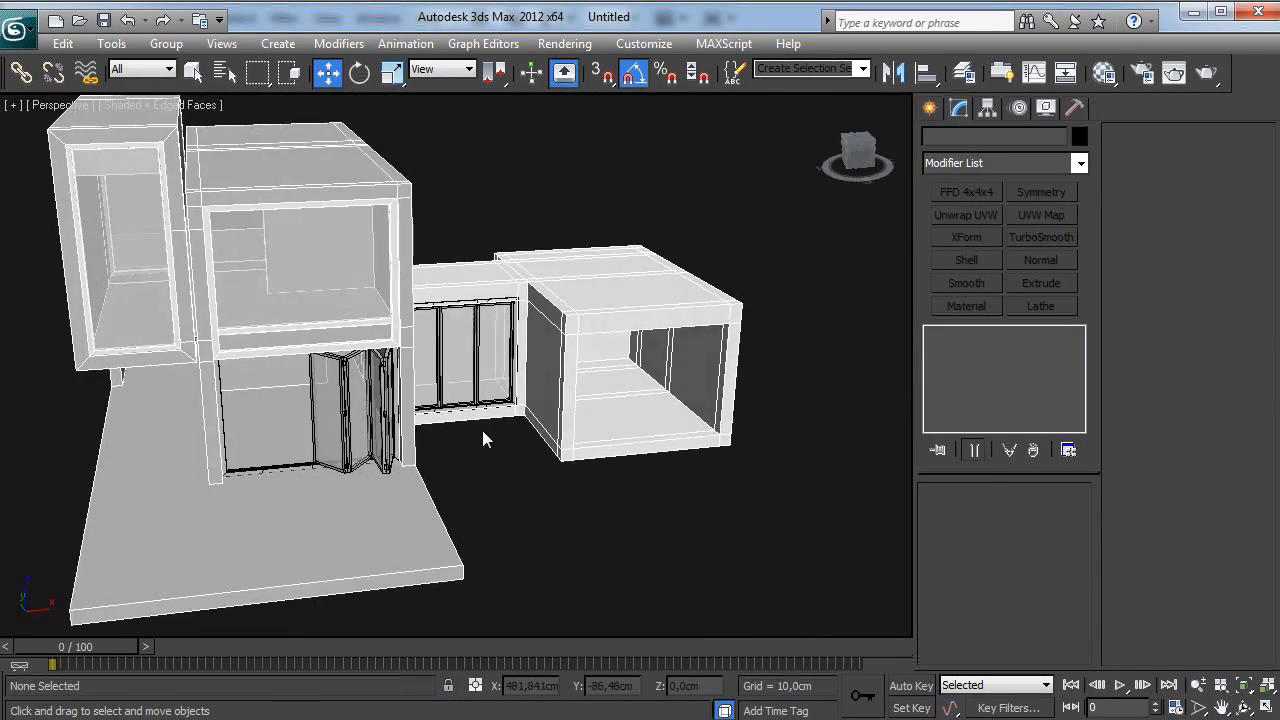
Step: Examine the finished house from several angles, checking the folding front panels, the glazed passage and the annex
scroll(482, 430, up, 4)
alt+middle_drag(211, 346, 488, 386)
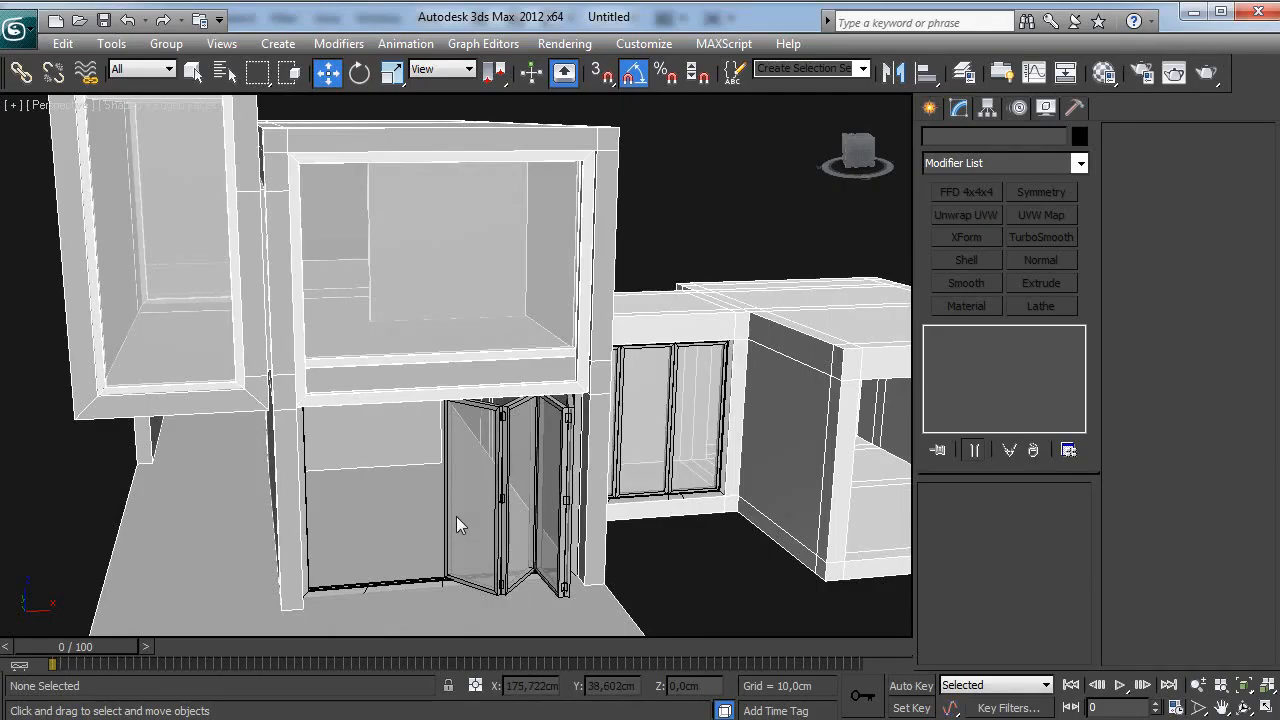
alt+middle_drag(456, 516, 495, 525)
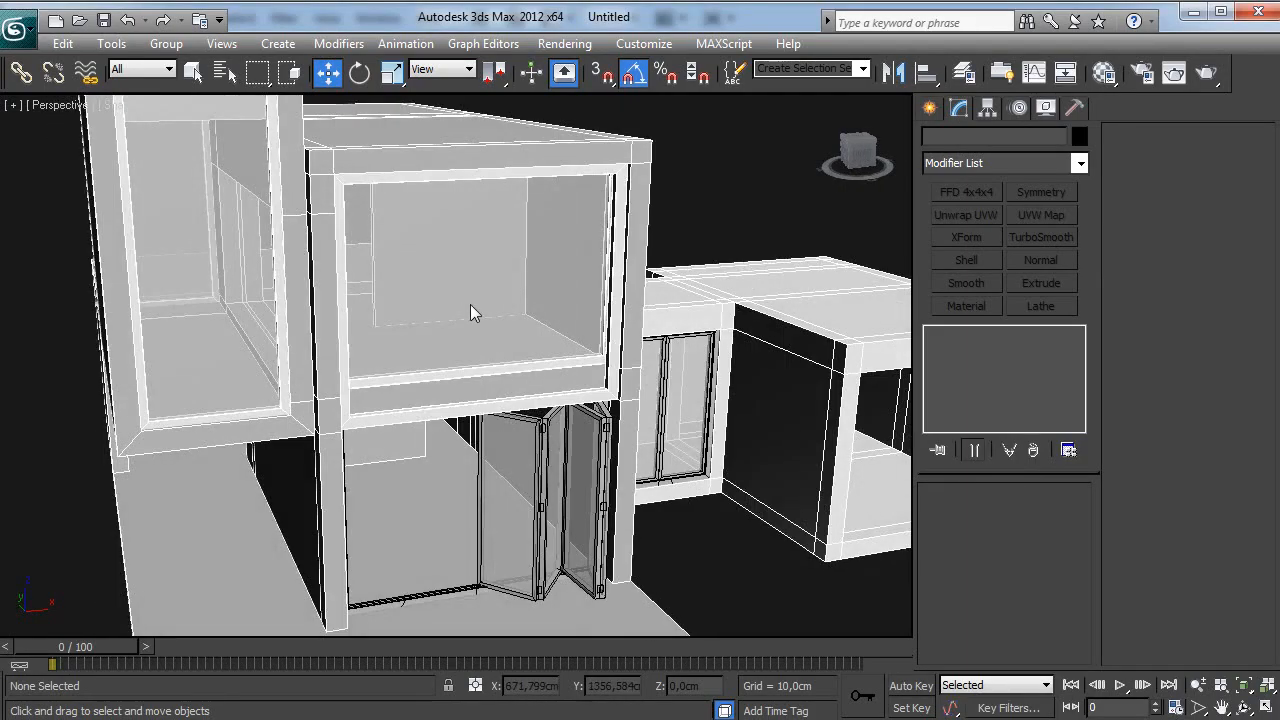
alt+middle_drag(446, 468, 497, 451)
alt+middle_drag(397, 391, 436, 355)
alt+middle_drag(378, 440, 360, 449)
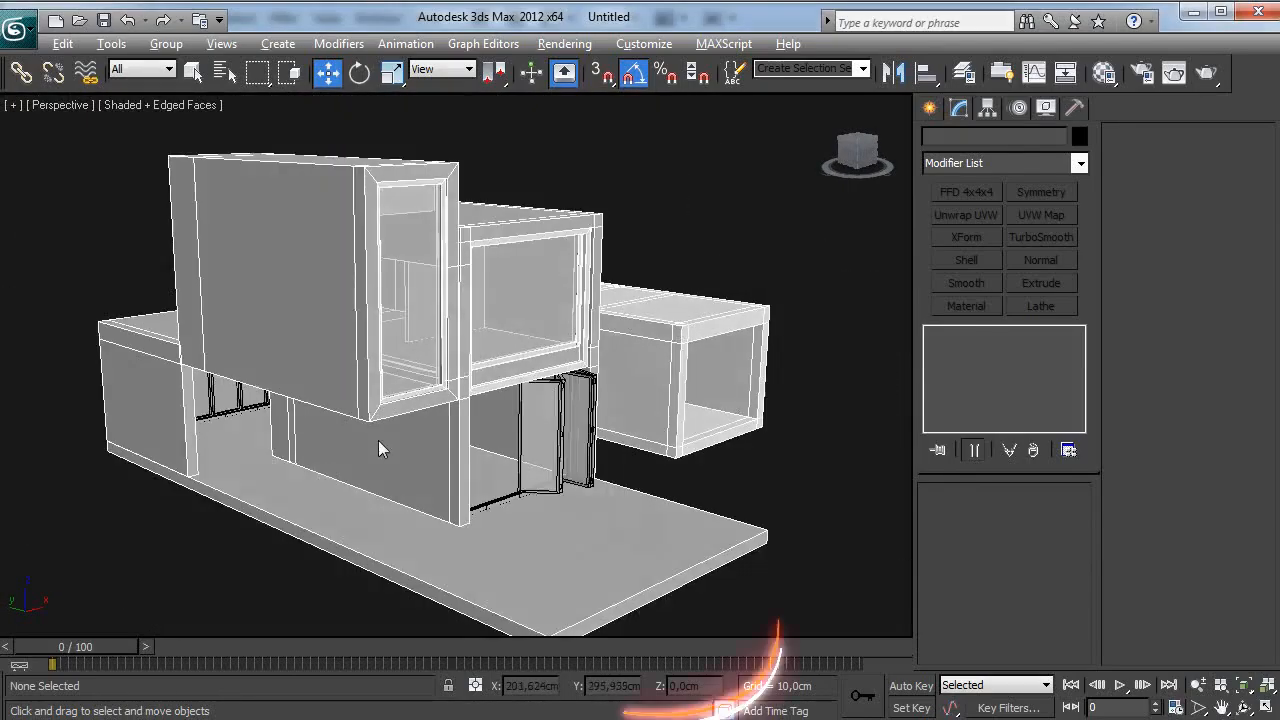
alt+middle_drag(374, 443, 352, 454)
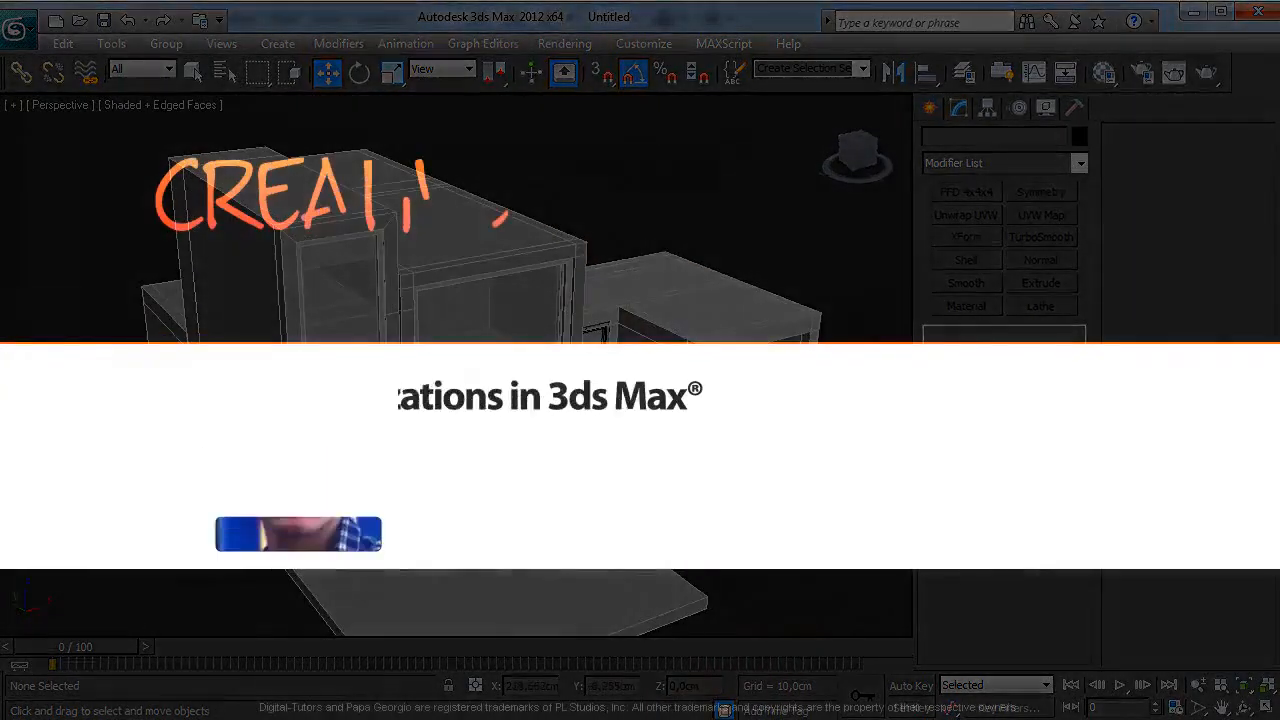